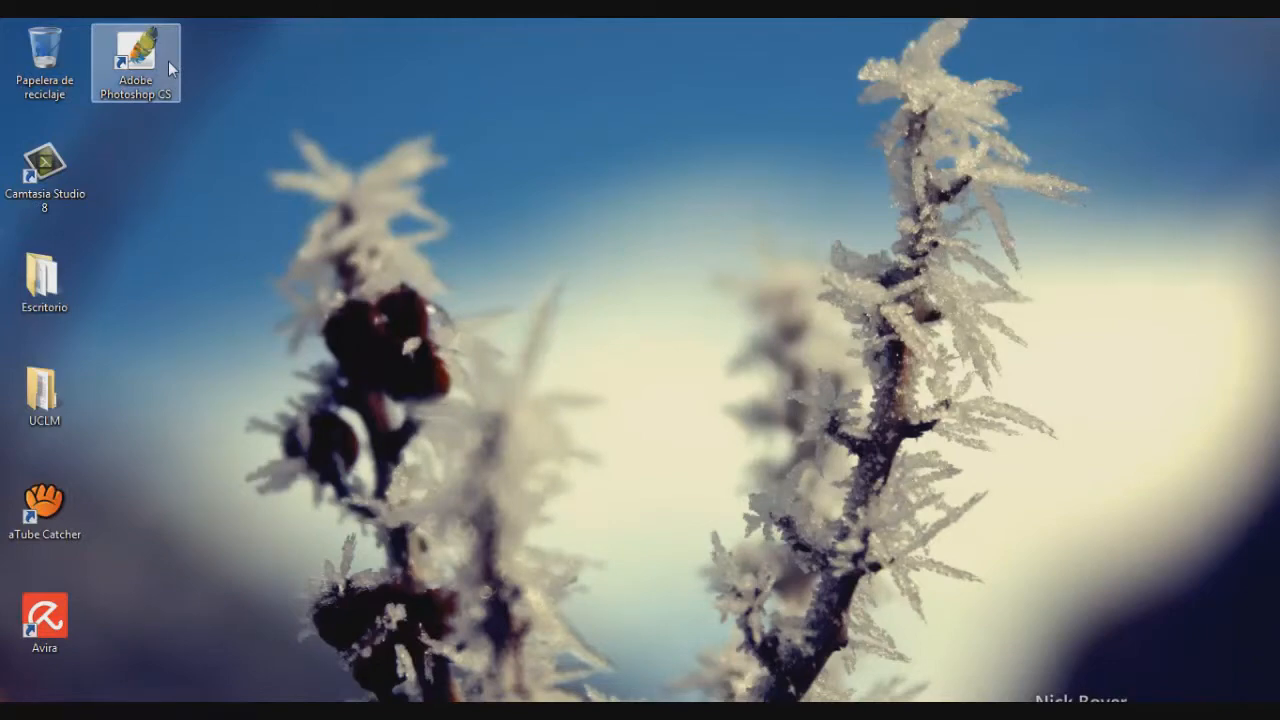
Launch Adobe Photoshop and dismiss the welcome screen.
{"action": "double_click", "coordinate": [169, 66]}
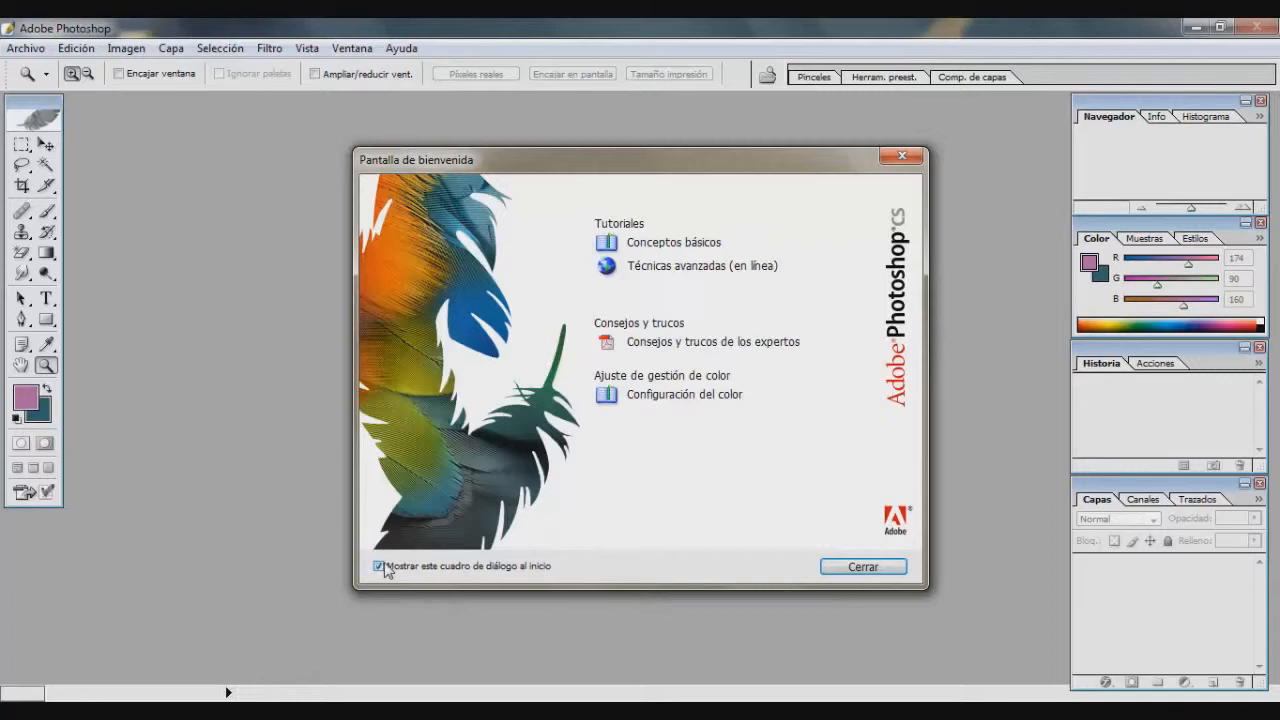
{"action": "left_click", "coordinate": [888, 567]}
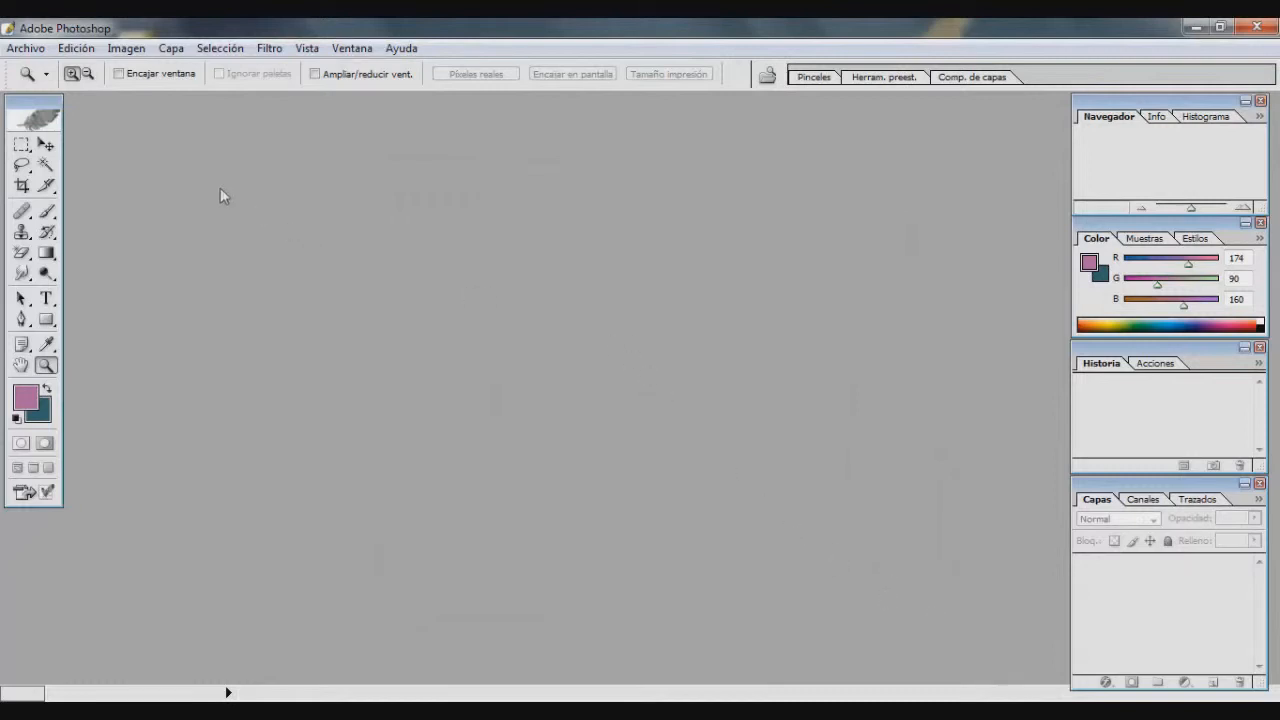
Start a new document and name it TICE.
{"action": "left_click", "coordinate": [26, 48]}
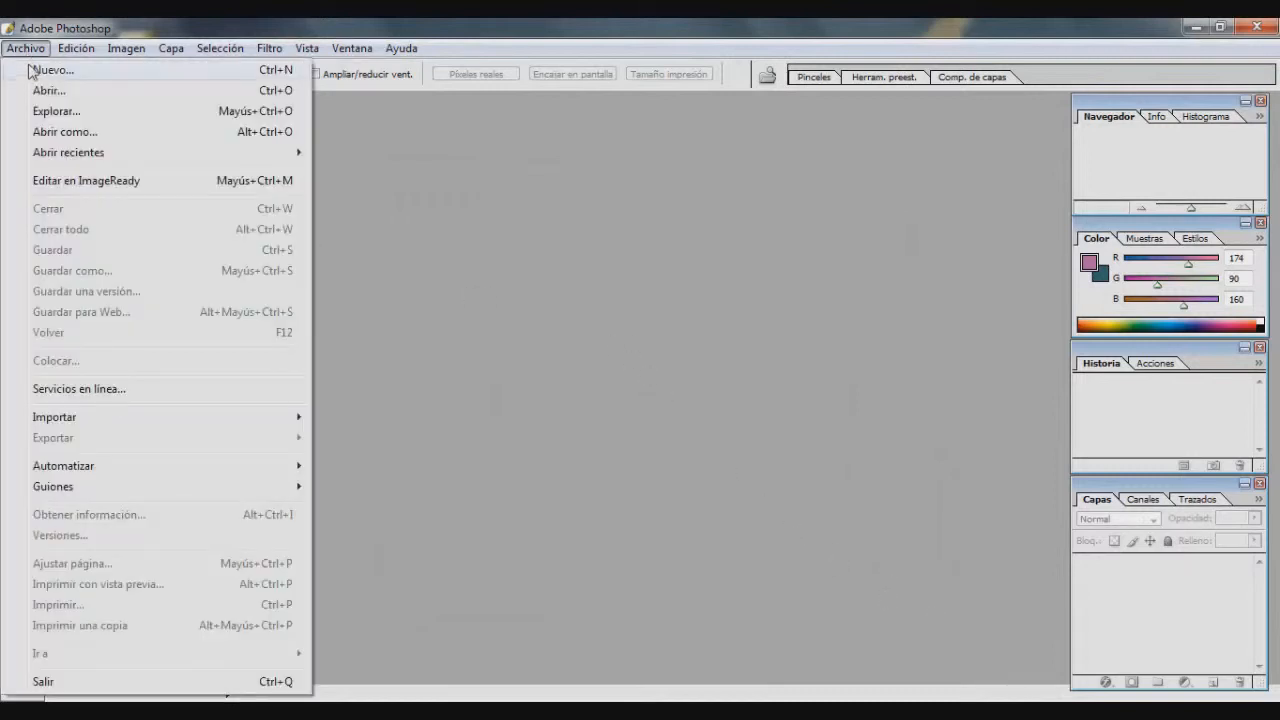
{"action": "left_click", "coordinate": [50, 70]}
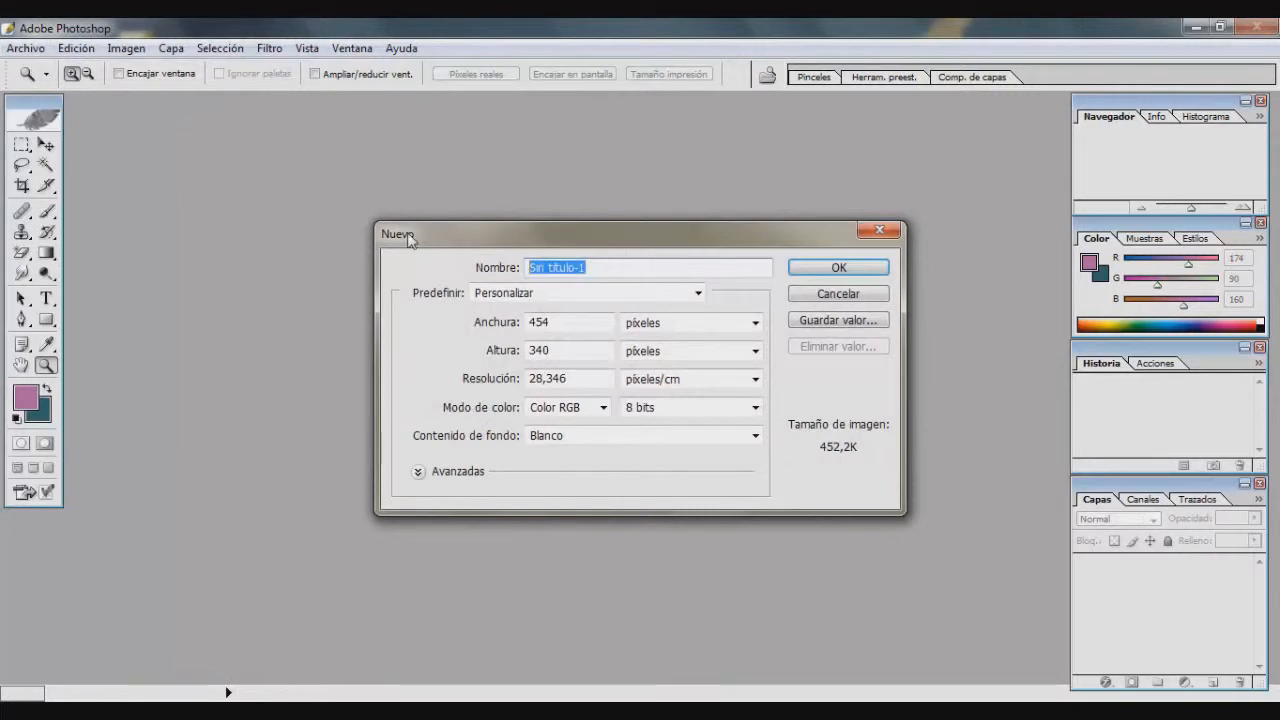
{"action": "key", "text": "BackSpace"}
{"action": "type", "text": "EG"}
Apply the 1024 x 768 and A4 size presets in turn, and switch the preset back to Personalizar.
{"action": "left_click", "coordinate": [694, 293]}
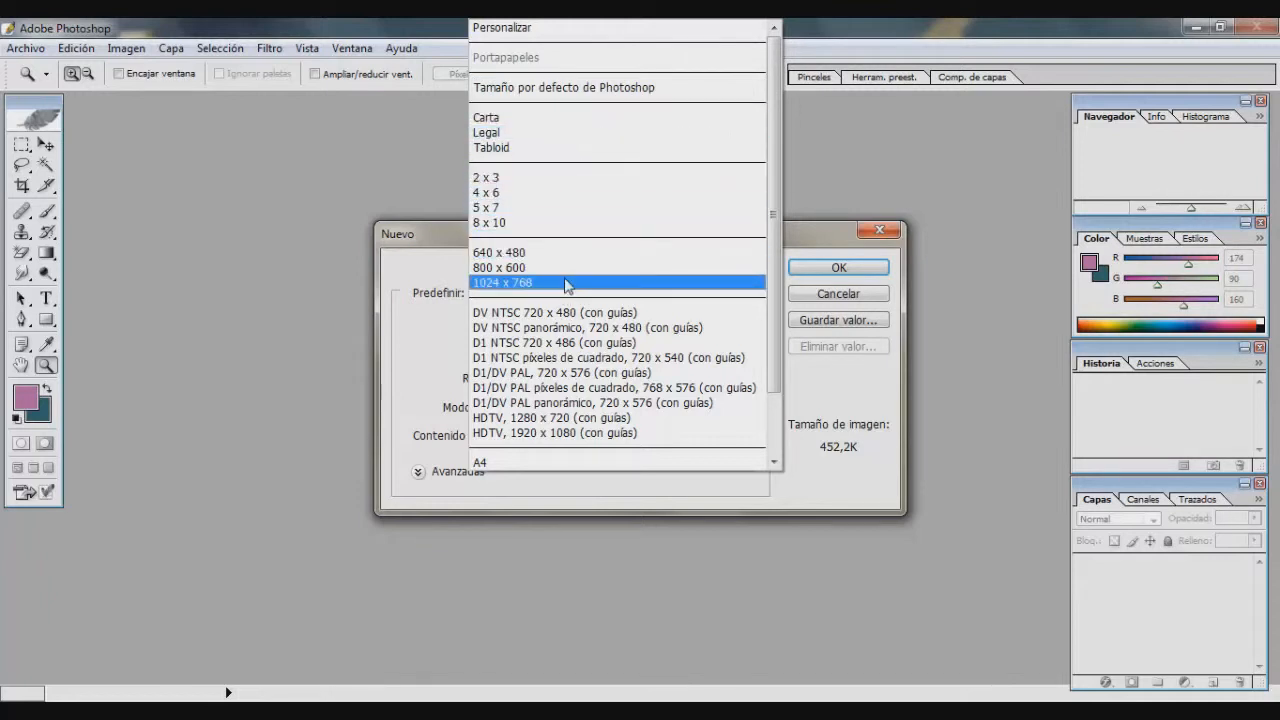
{"action": "left_click", "coordinate": [565, 283]}
{"action": "left_click", "coordinate": [568, 292]}
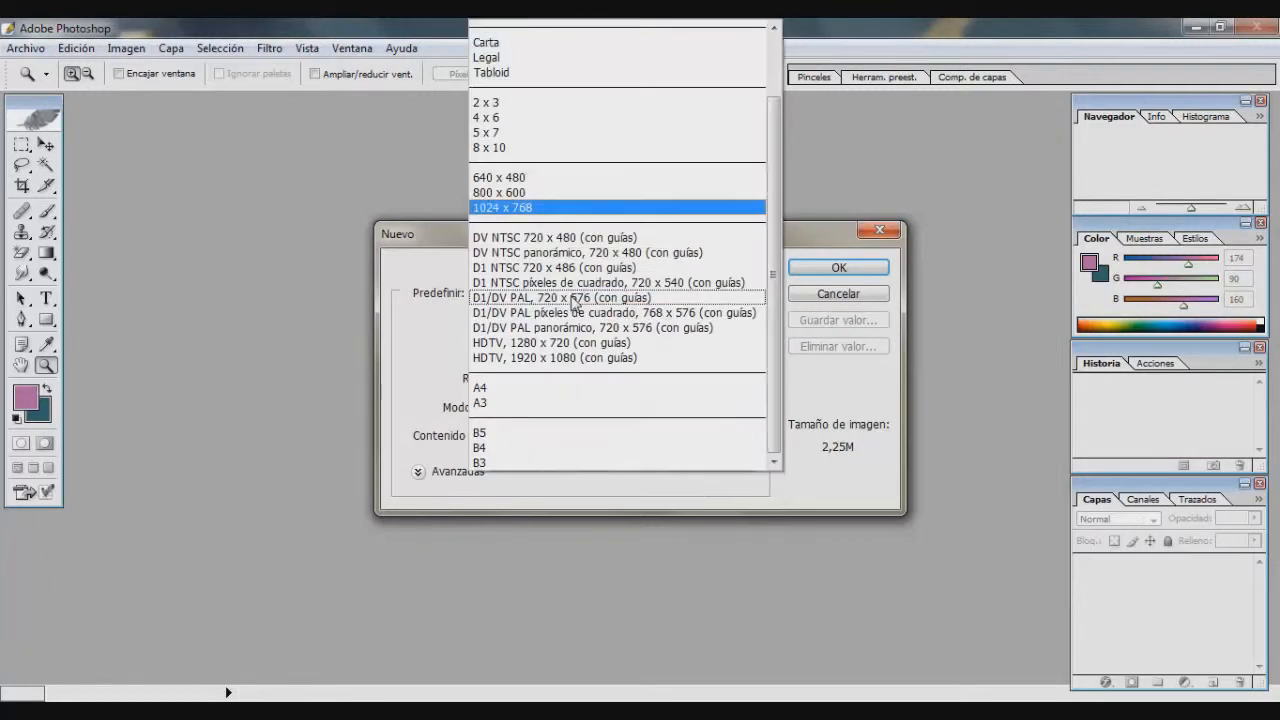
{"action": "left_click", "coordinate": [543, 388]}
{"action": "left_click", "coordinate": [579, 293]}
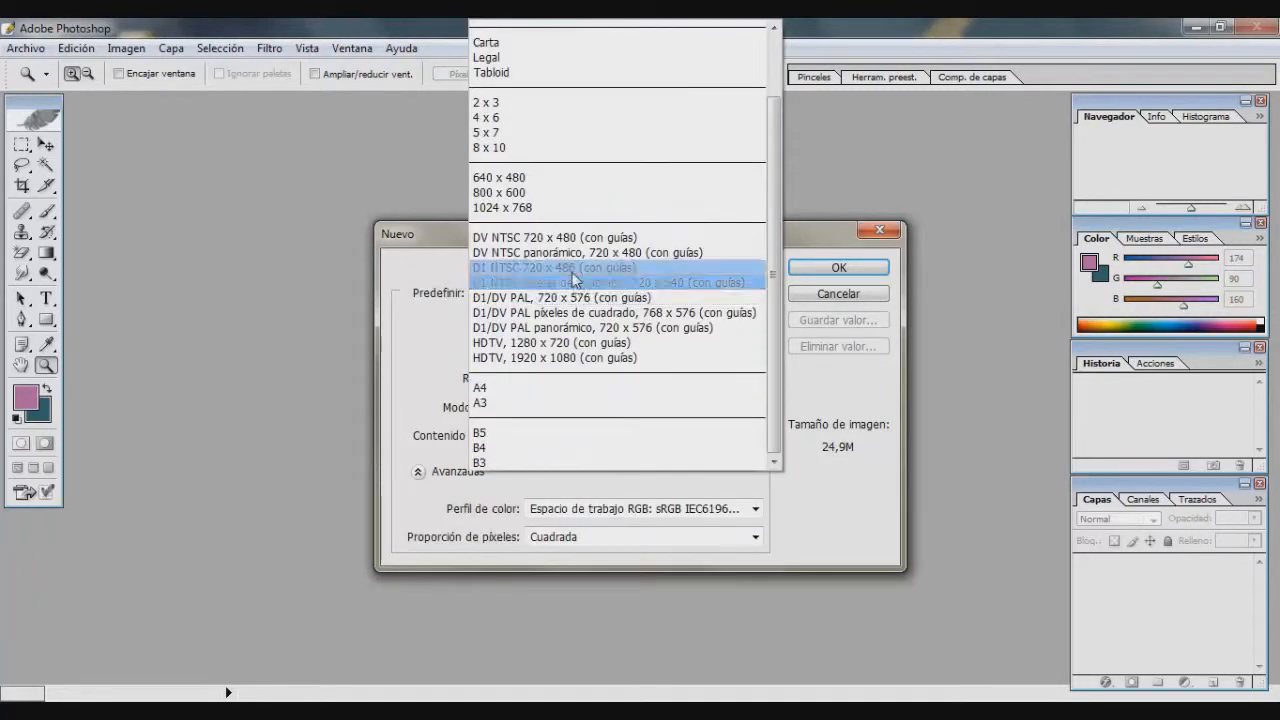
{"action": "scroll", "coordinate": [519, 77], "scroll_direction": "up", "scroll_amount": 2}
{"action": "left_click", "coordinate": [560, 20]}
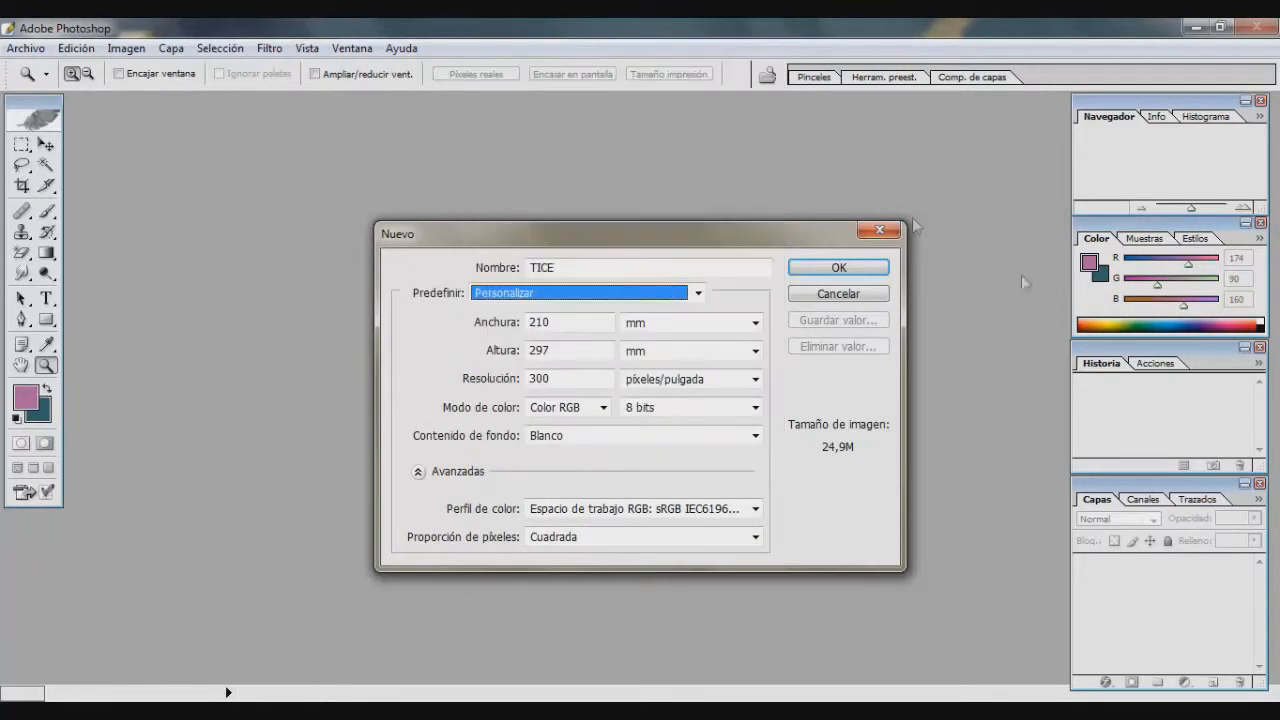
Set the new document's width and height units to pixels.
{"action": "left_click", "coordinate": [741, 325]}
{"action": "left_click", "coordinate": [727, 342]}
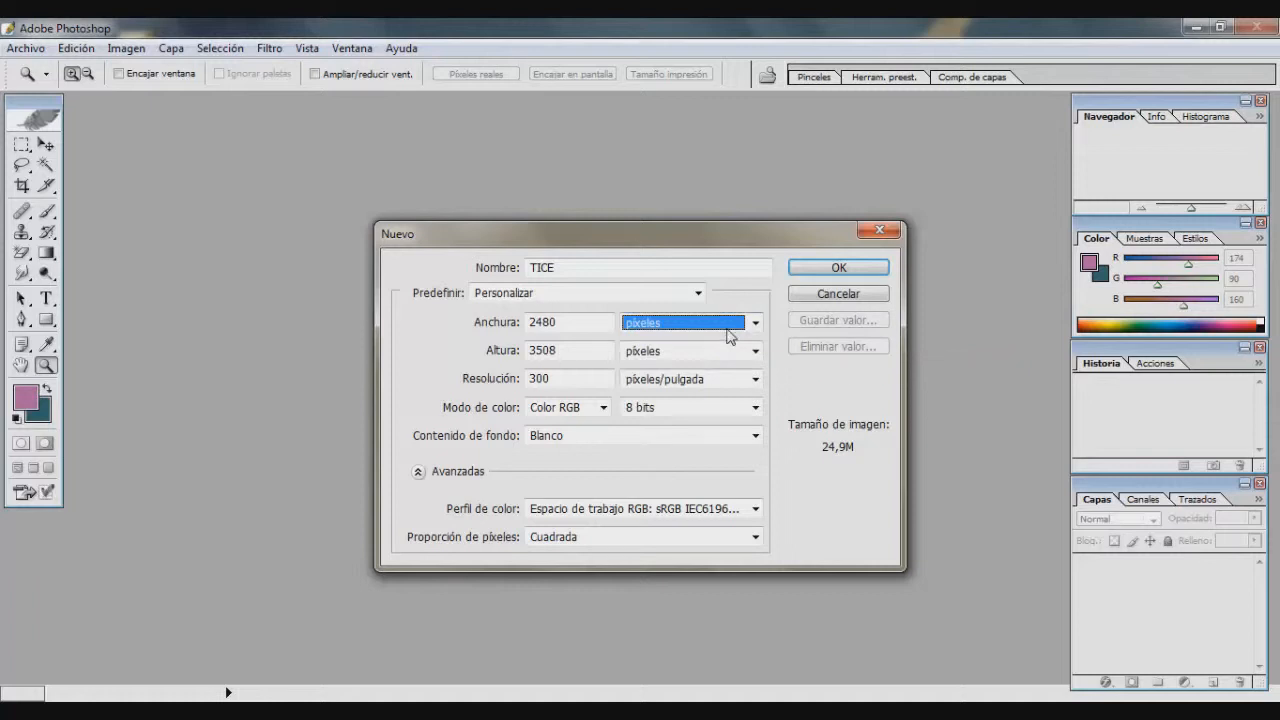
{"action": "left_click", "coordinate": [737, 325]}
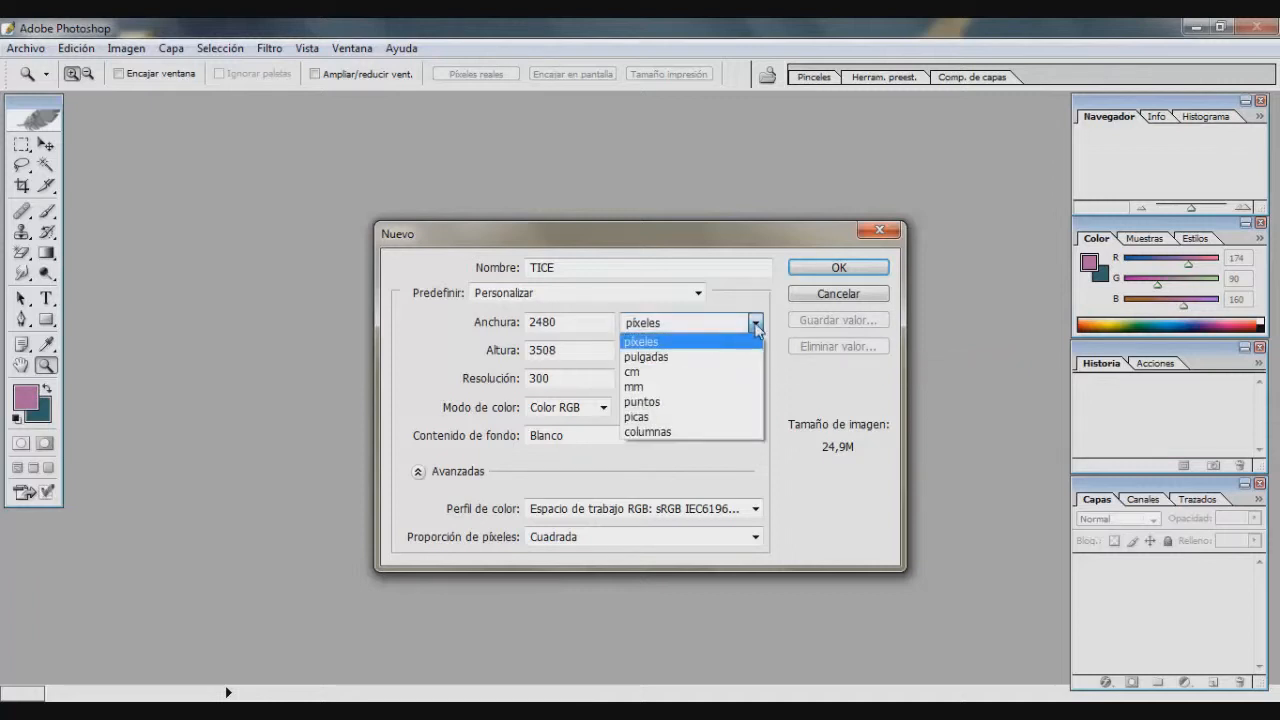
{"action": "left_click", "coordinate": [757, 326]}
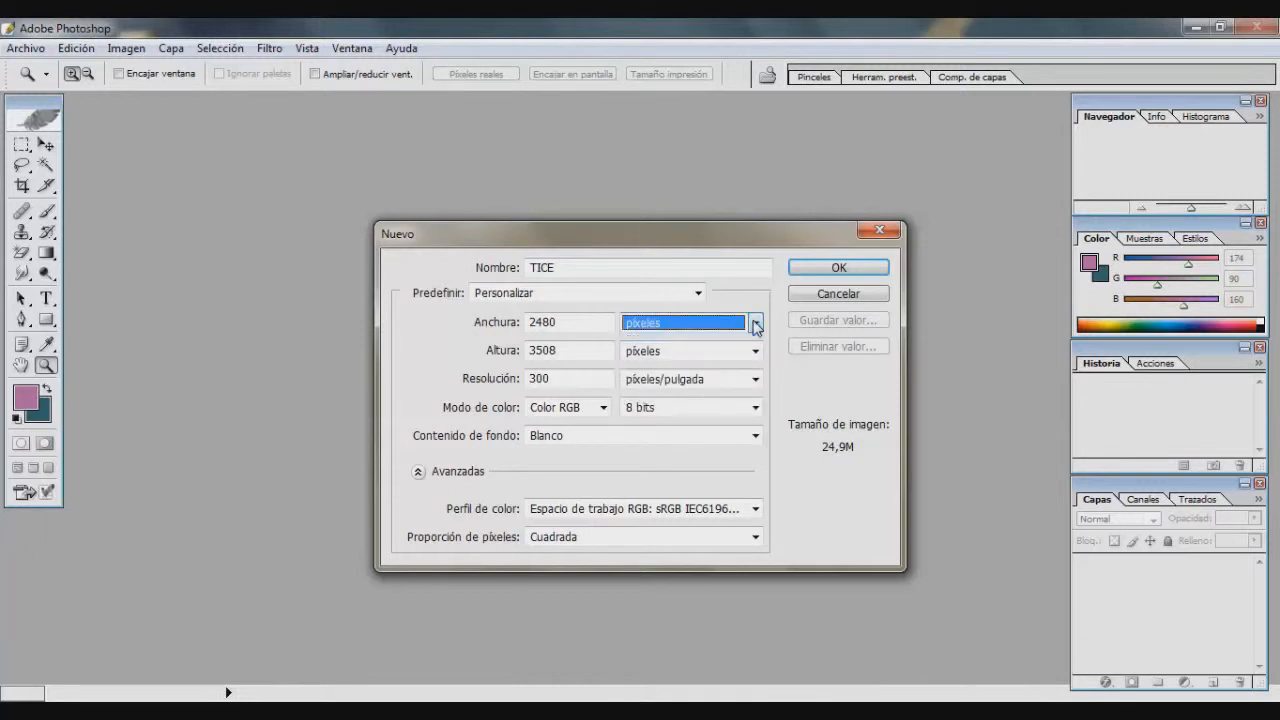
Create the TICE document at 200 x 200 pixels and close it again.
{"action": "left_click_drag", "start_coordinate": [566, 323], "coordinate": [524, 322]}
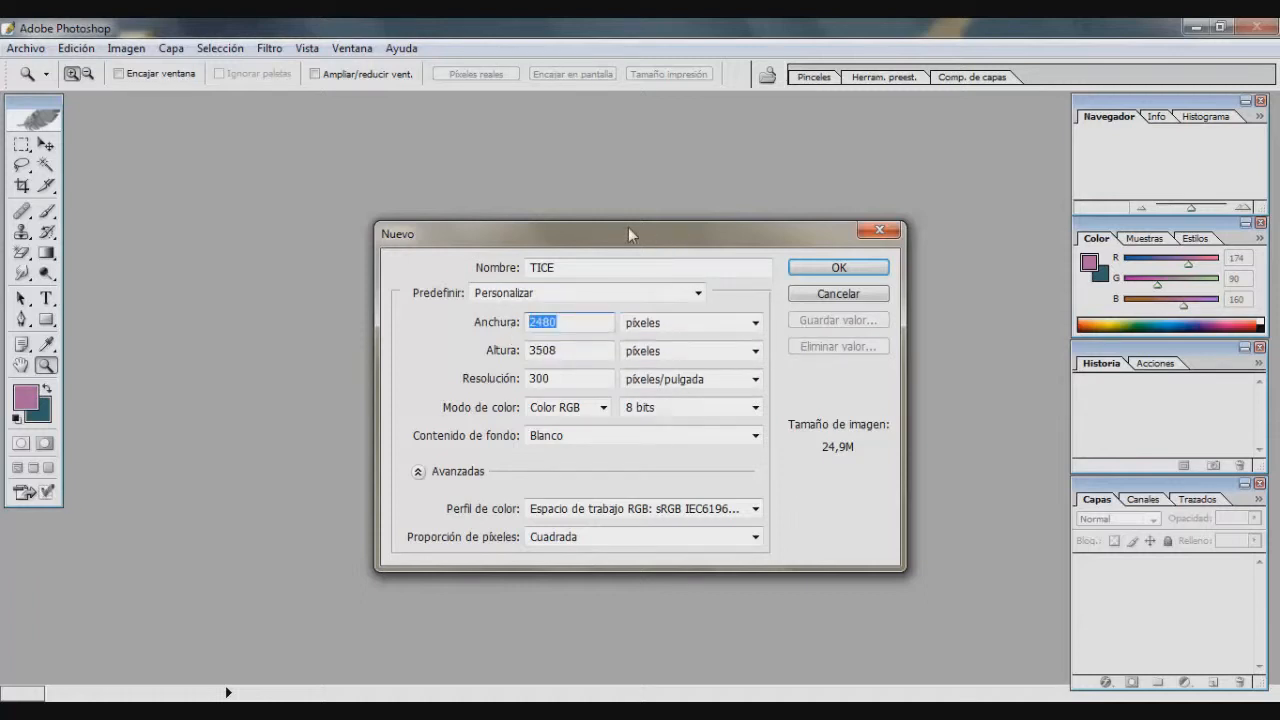
{"action": "type", "text": "200"}
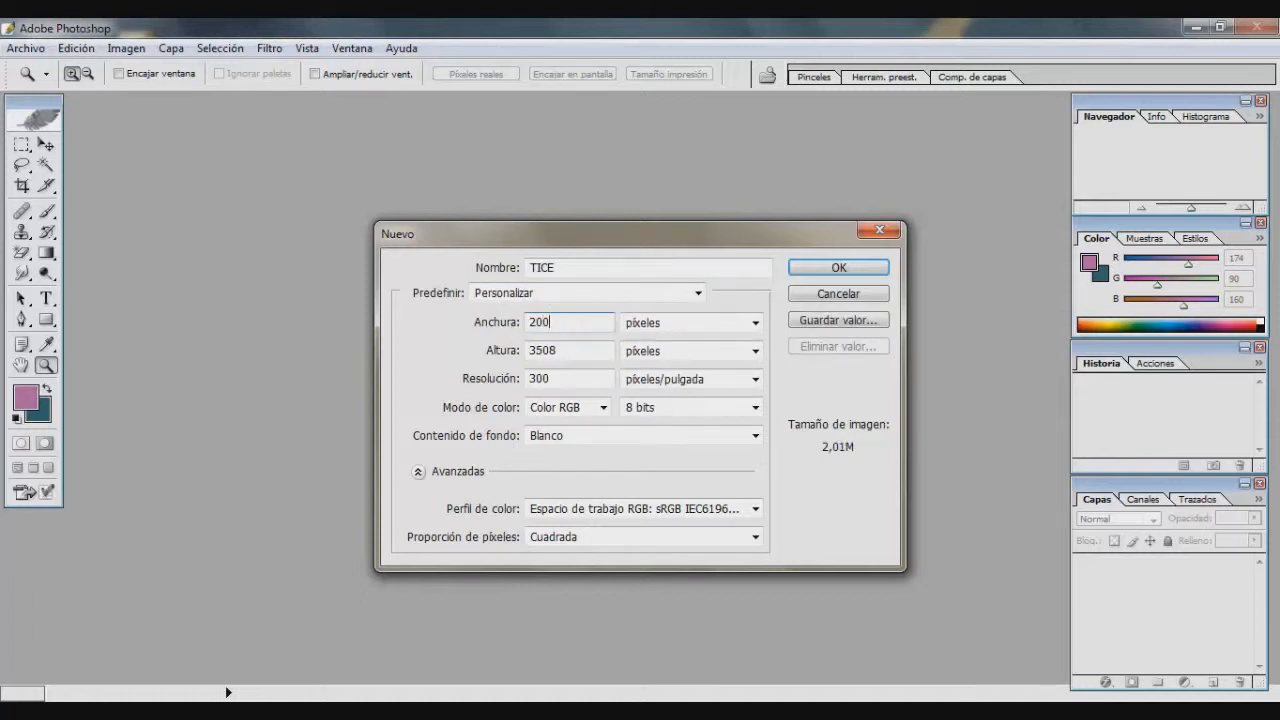
{"action": "double_click", "coordinate": [604, 352]}
{"action": "type", "text": "200"}
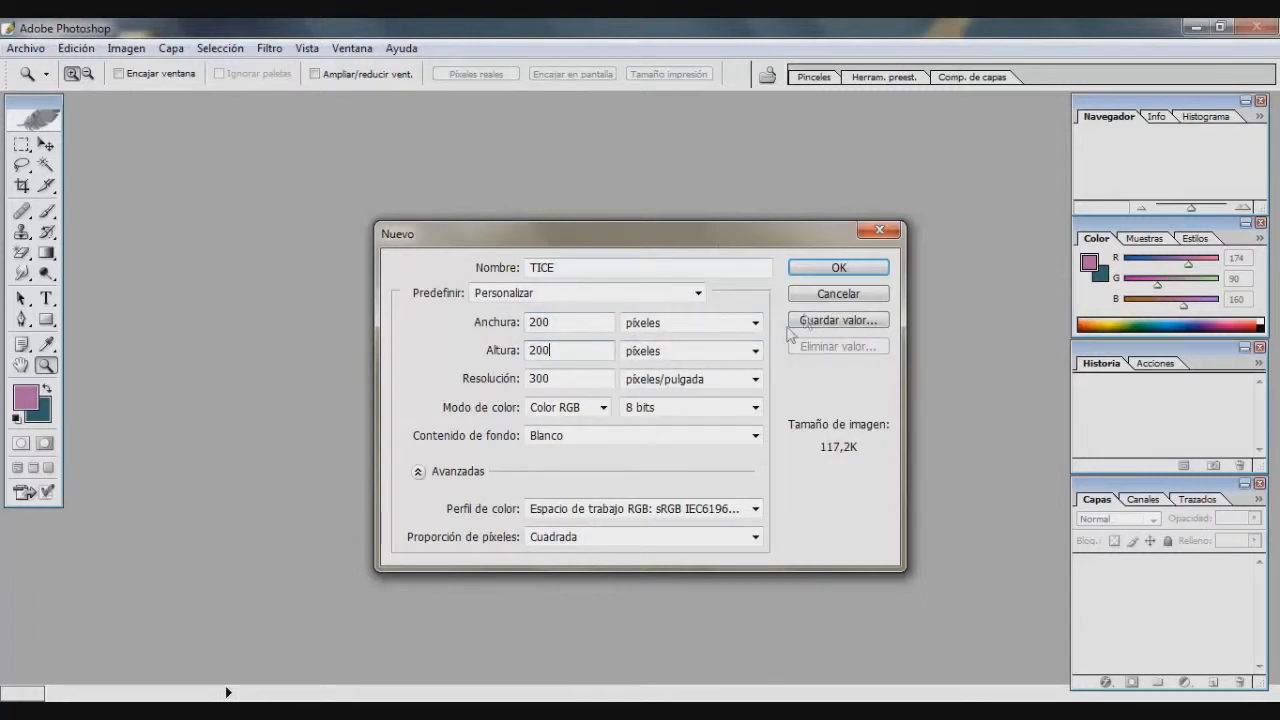
{"action": "left_click", "coordinate": [838, 267]}
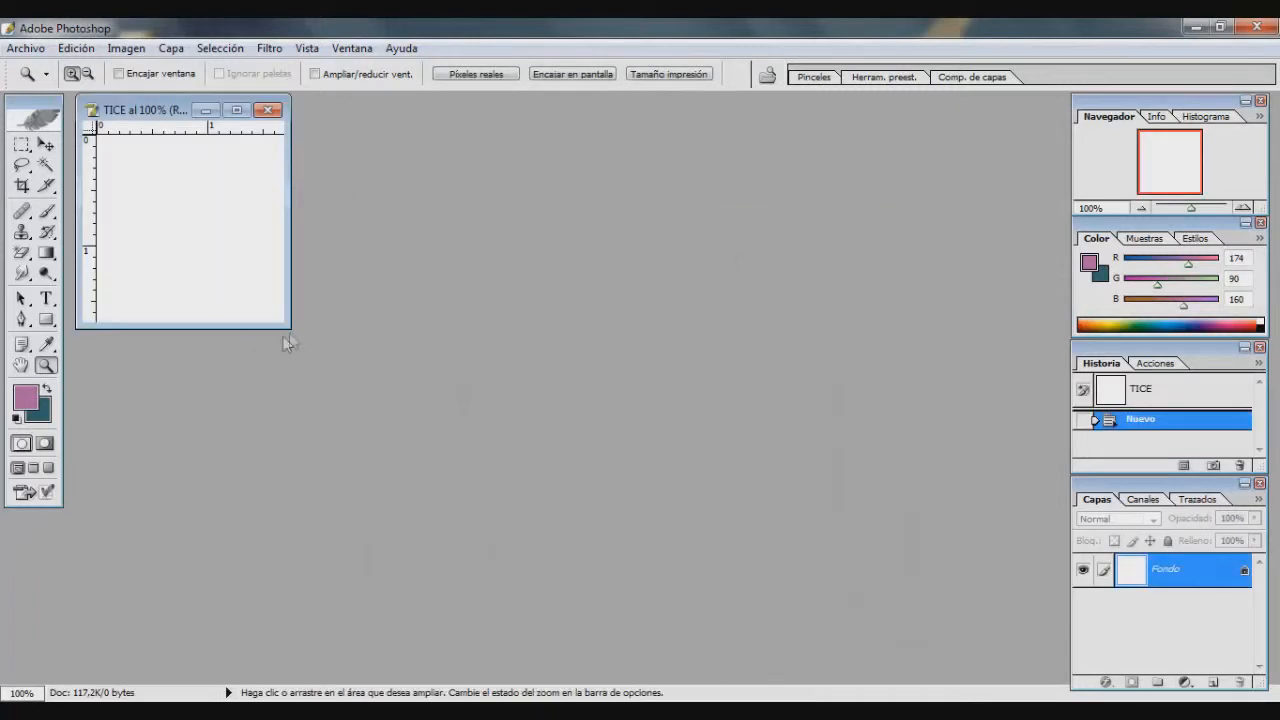
{"action": "left_click_drag", "start_coordinate": [298, 334], "coordinate": [593, 483]}
{"action": "left_click", "coordinate": [565, 112]}
Create another new document 1000 pixels wide and 1000 pixels high.
{"action": "left_click", "coordinate": [26, 48]}
{"action": "left_click", "coordinate": [40, 82]}
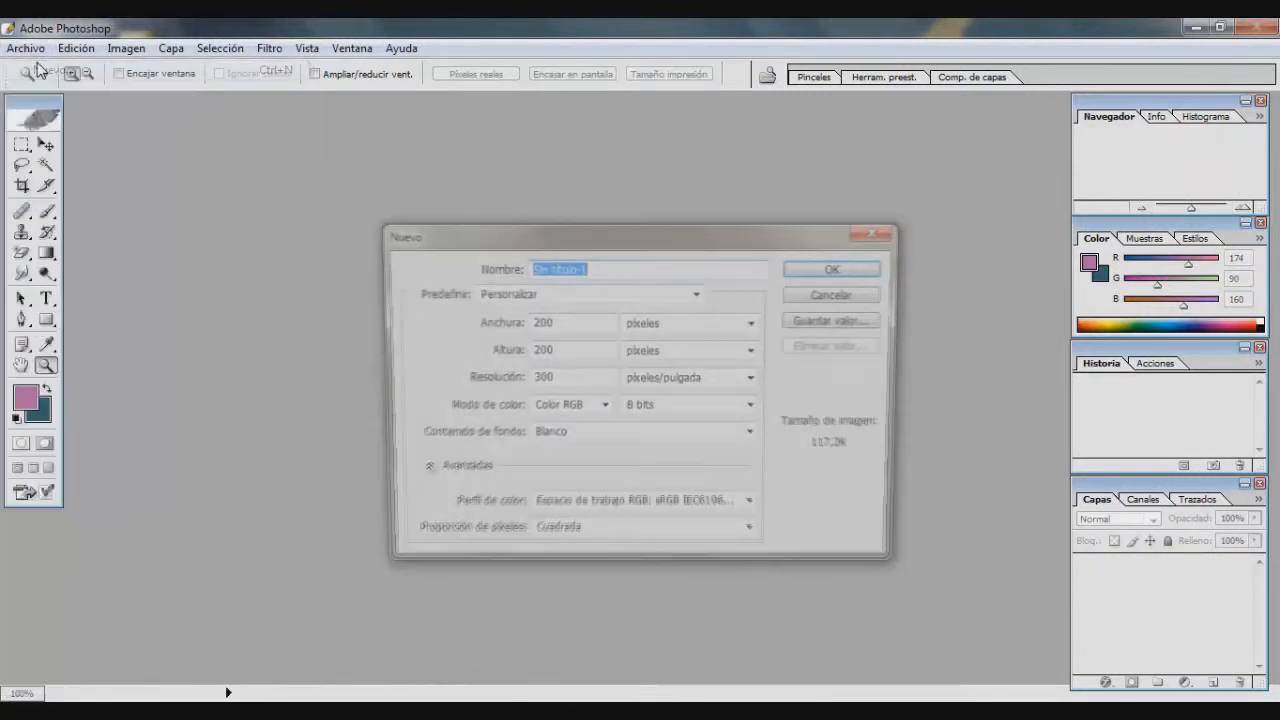
{"action": "left_click_drag", "start_coordinate": [572, 323], "coordinate": [487, 324]}
{"action": "type", "text": "1000"}
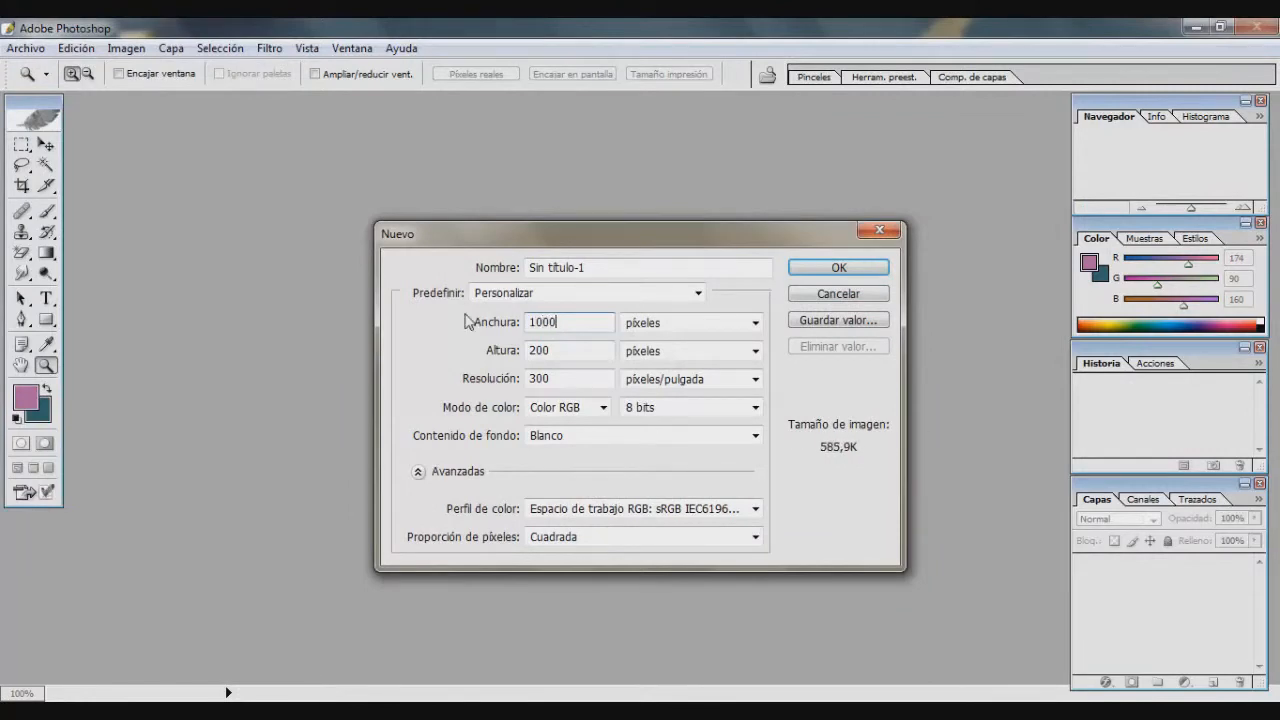
{"action": "key", "text": "Tab"}
{"action": "key", "text": "Tab"}
{"action": "type", "text": "1000"}
{"action": "key", "text": "Return"}
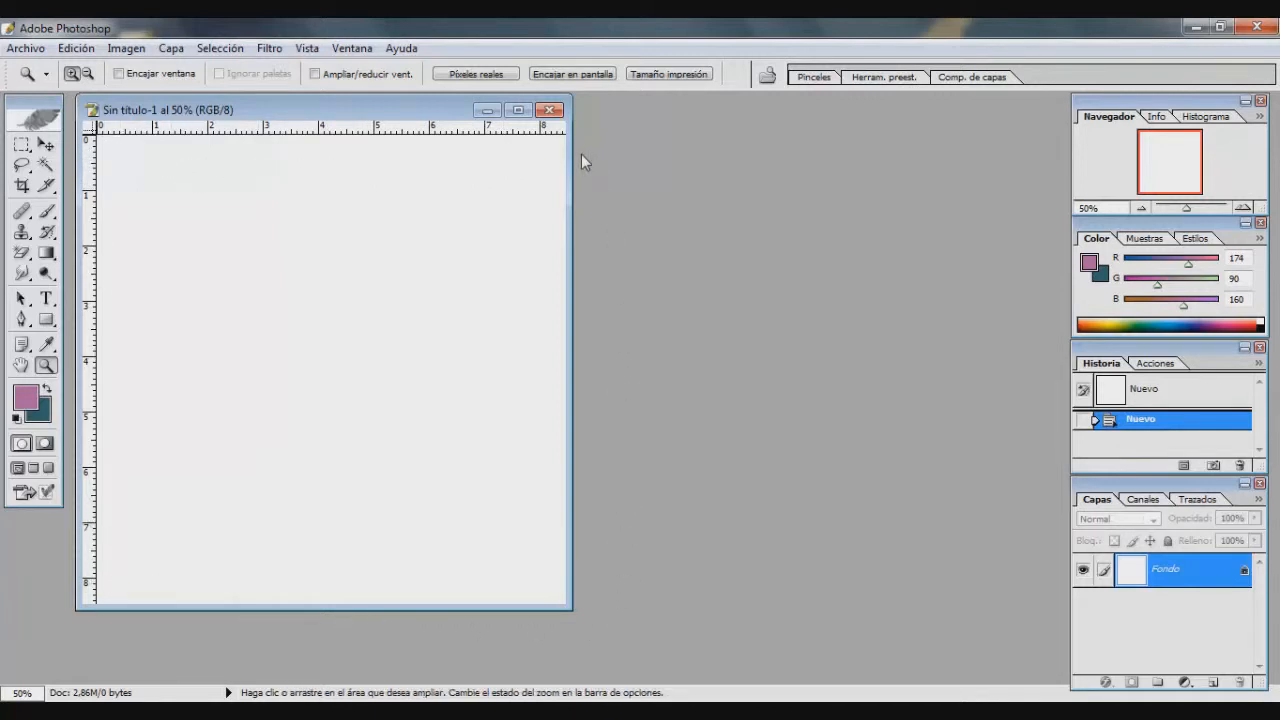
{"action": "right_click", "coordinate": [508, 233]}
{"action": "left_click", "coordinate": [520, 242]}
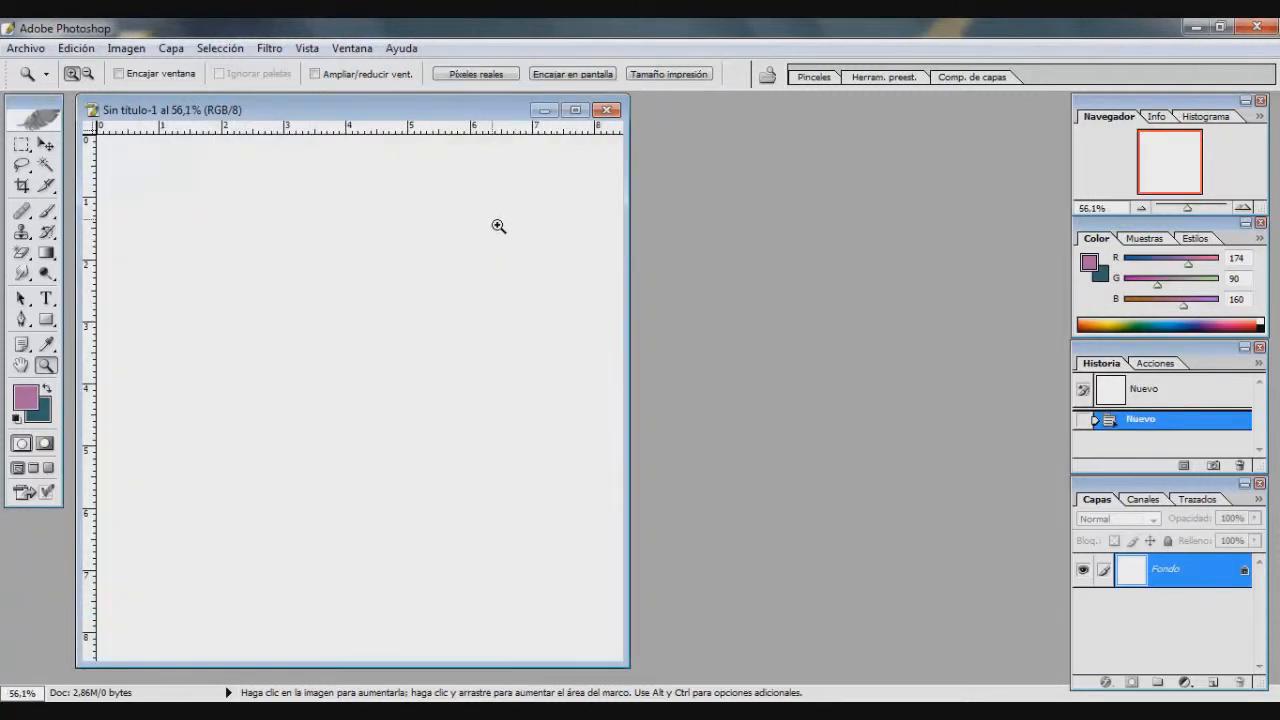
Try the JPEG and PNG file formats in the Save As settings and cancel without saving.
{"action": "left_click", "coordinate": [26, 49]}
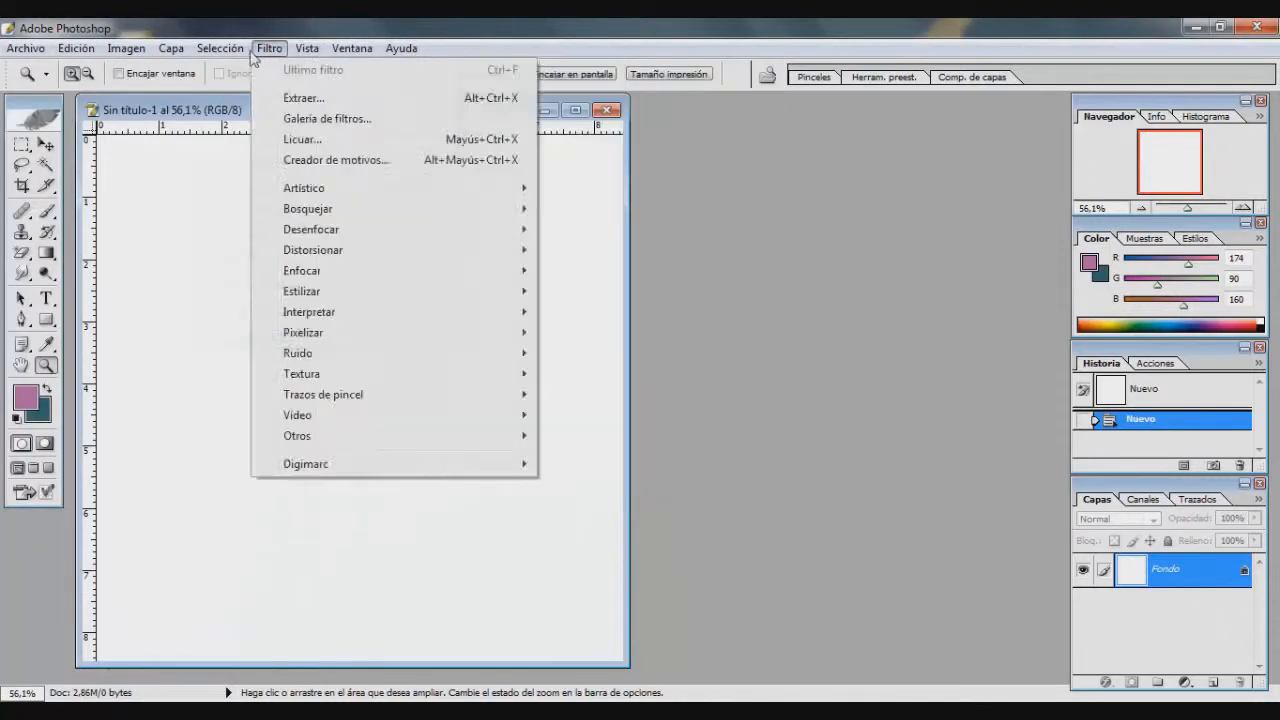
{"action": "left_click", "coordinate": [30, 52]}
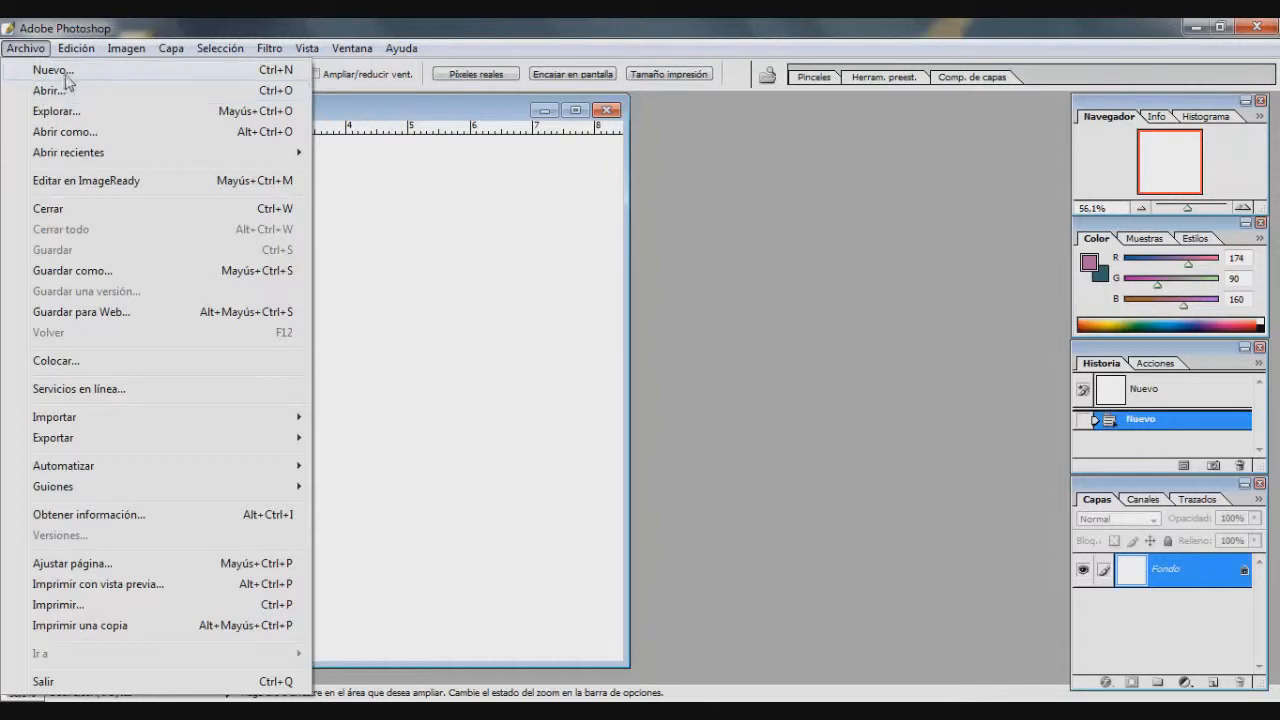
{"action": "mouse_move", "coordinate": [88, 156]}
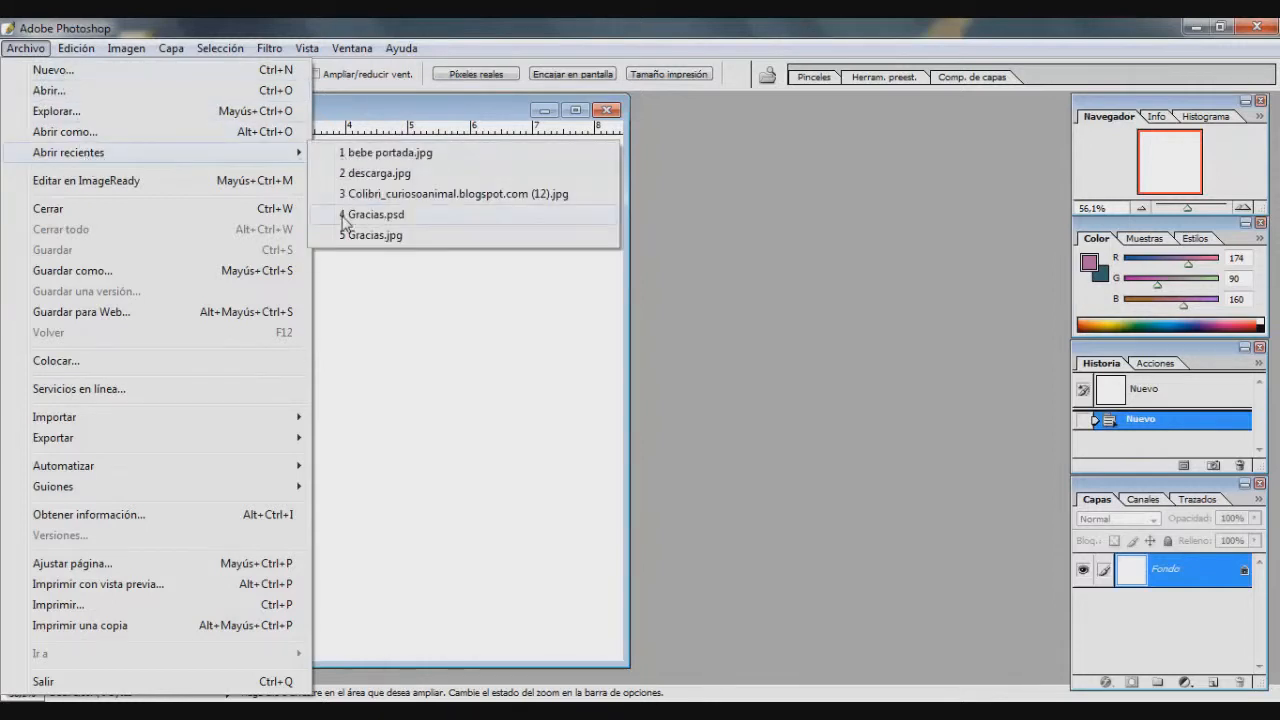
{"action": "left_click", "coordinate": [138, 270]}
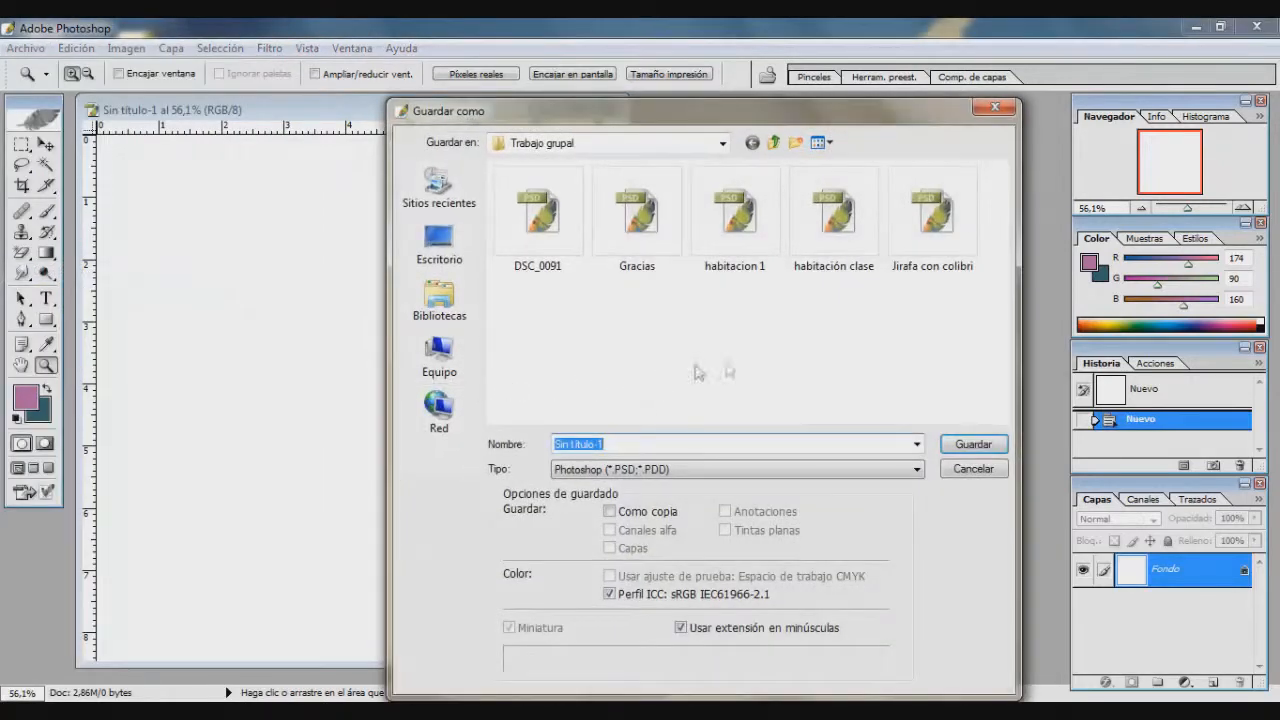
{"action": "left_click", "coordinate": [674, 476]}
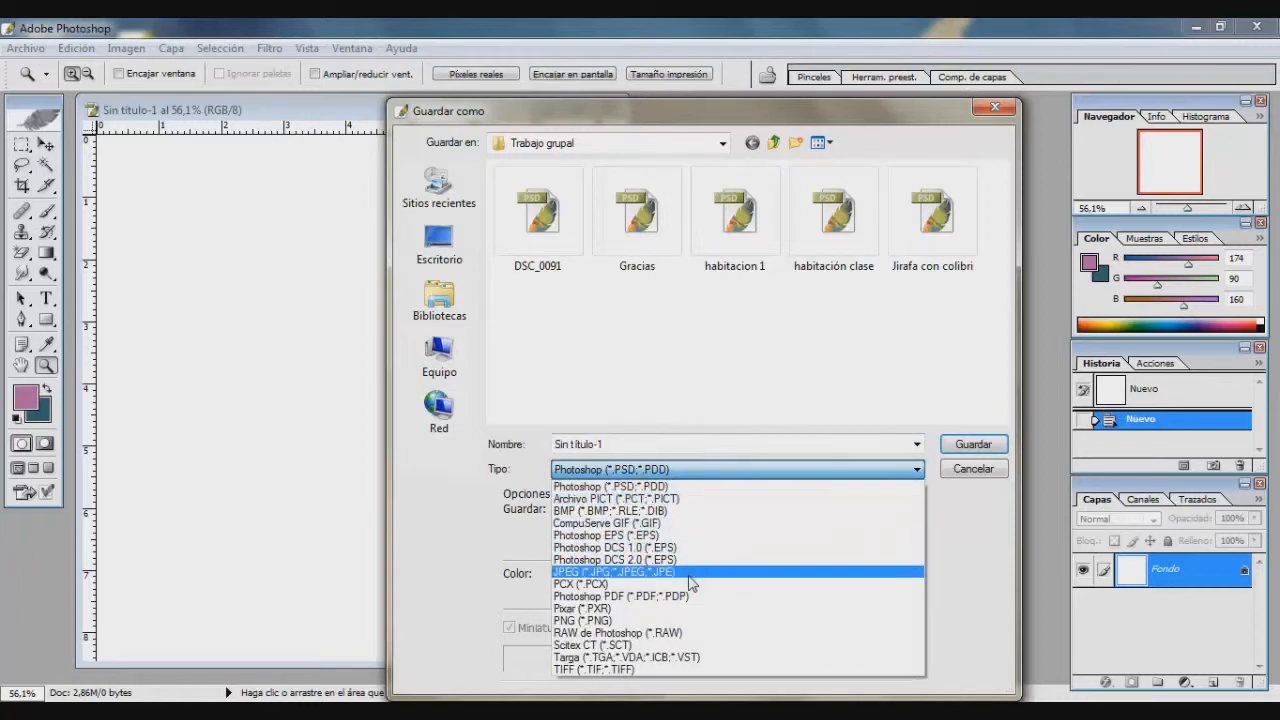
{"action": "left_click", "coordinate": [650, 572]}
{"action": "left_click", "coordinate": [644, 471]}
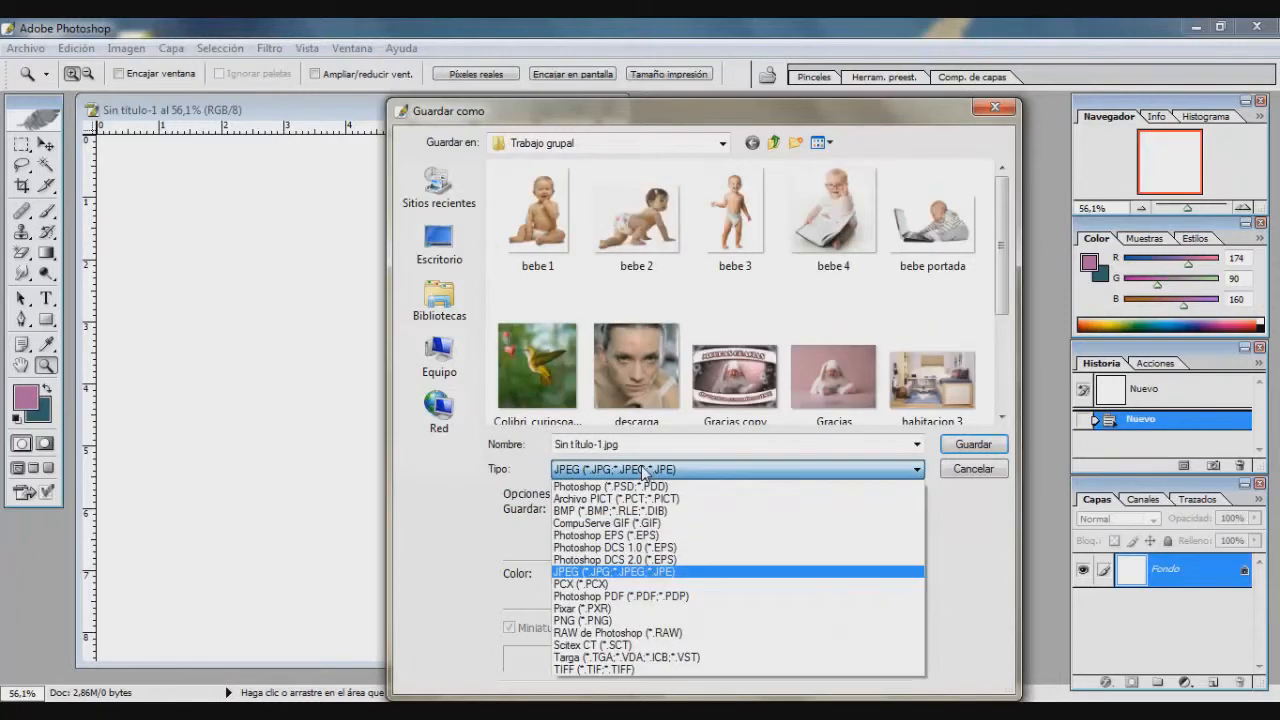
{"action": "left_click", "coordinate": [650, 621]}
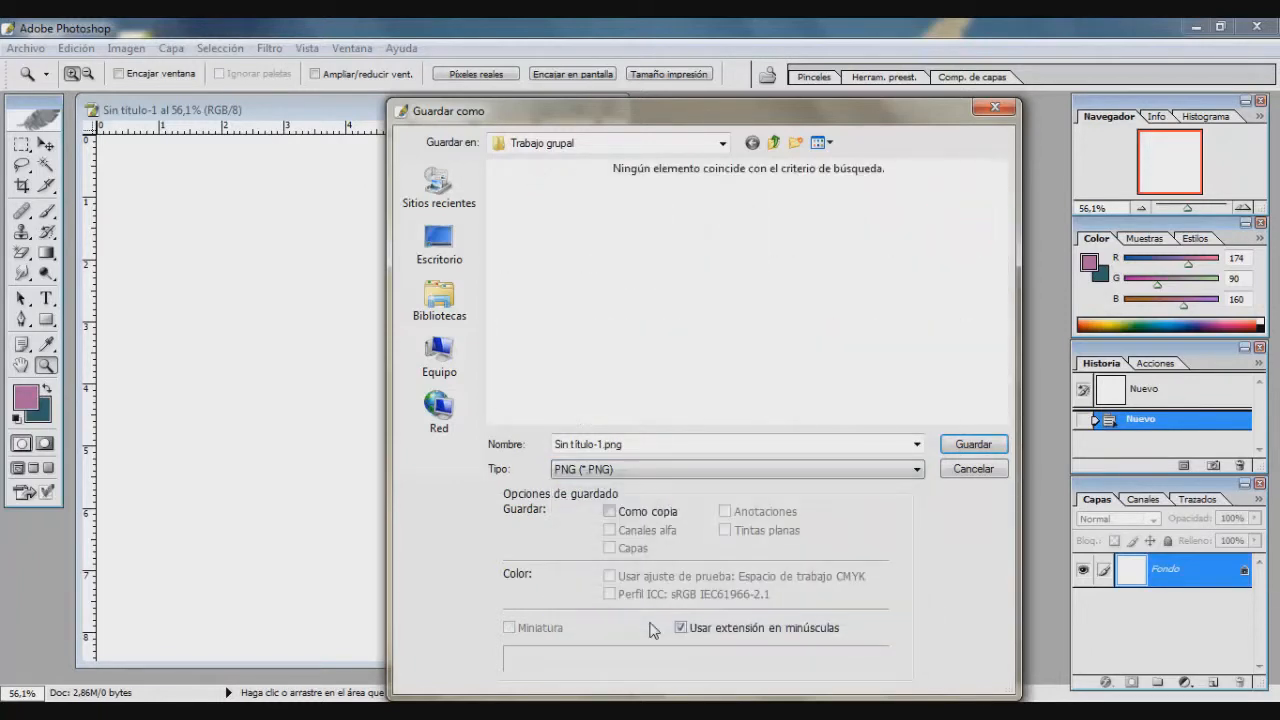
{"action": "left_click", "coordinate": [978, 470]}
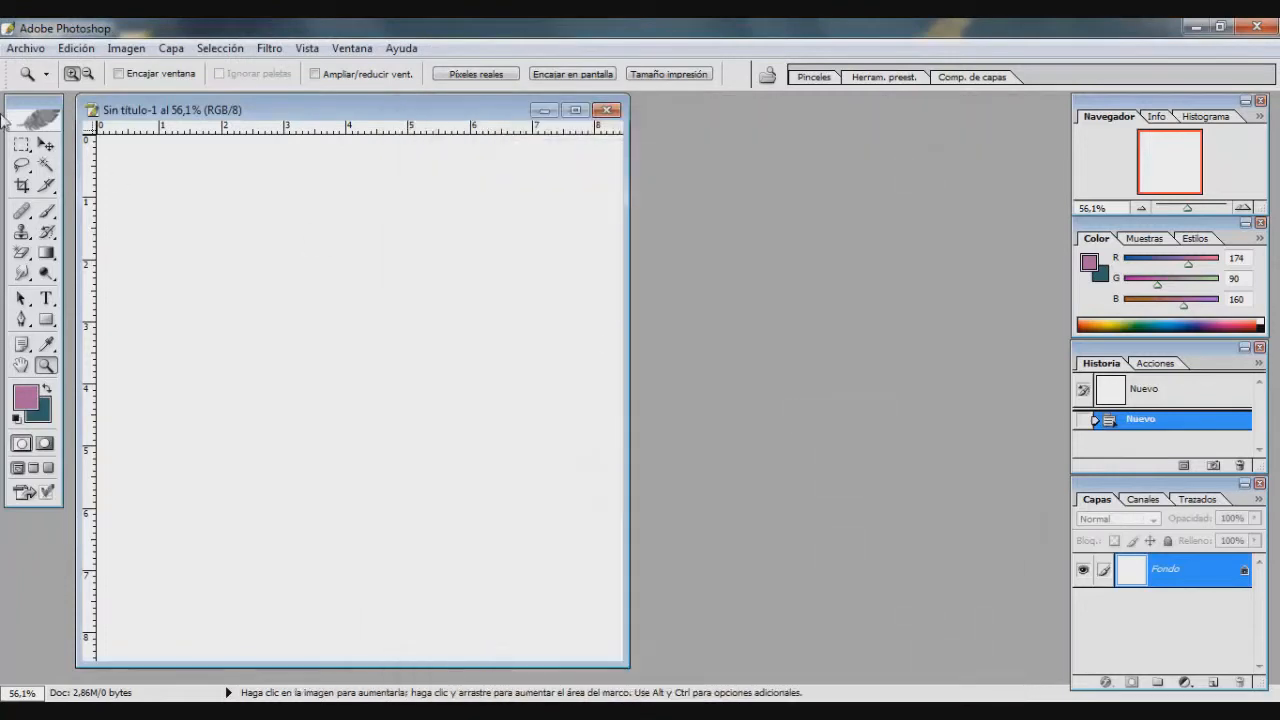
Try the Hagaki 100x148 mm paper size in the page setup and cancel the change.
{"action": "left_click", "coordinate": [25, 48]}
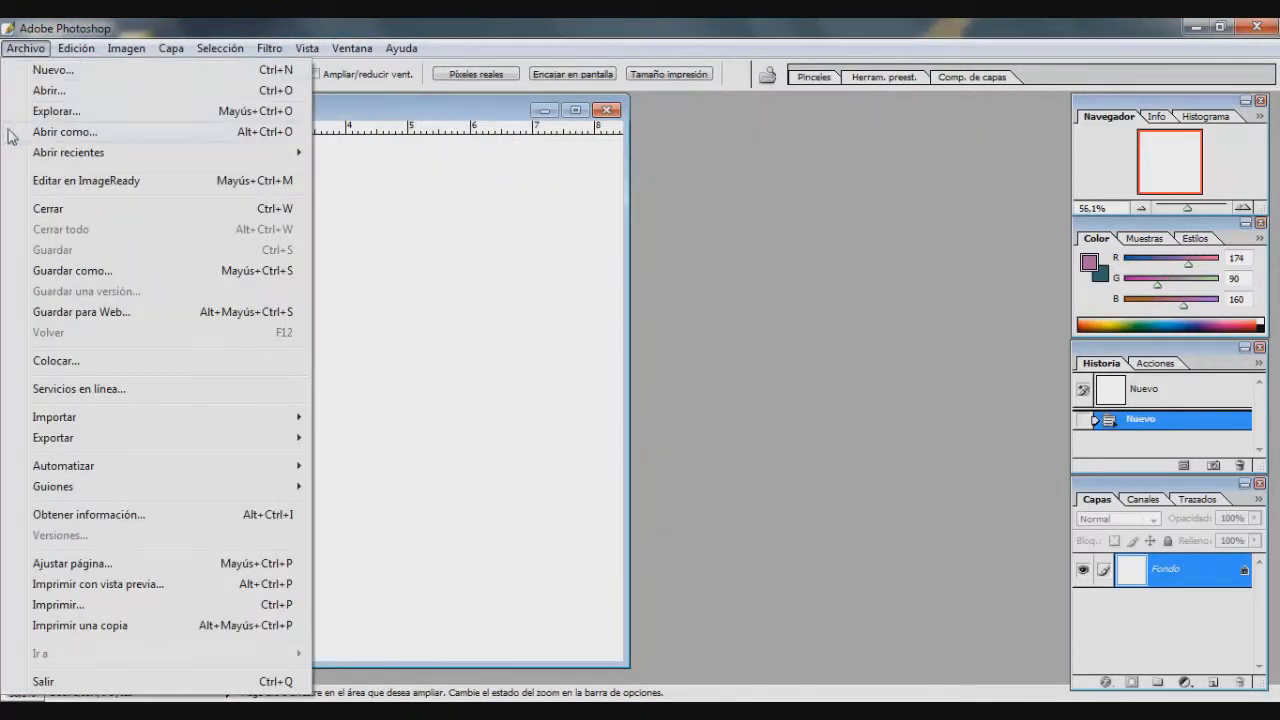
{"action": "mouse_move", "coordinate": [131, 428]}
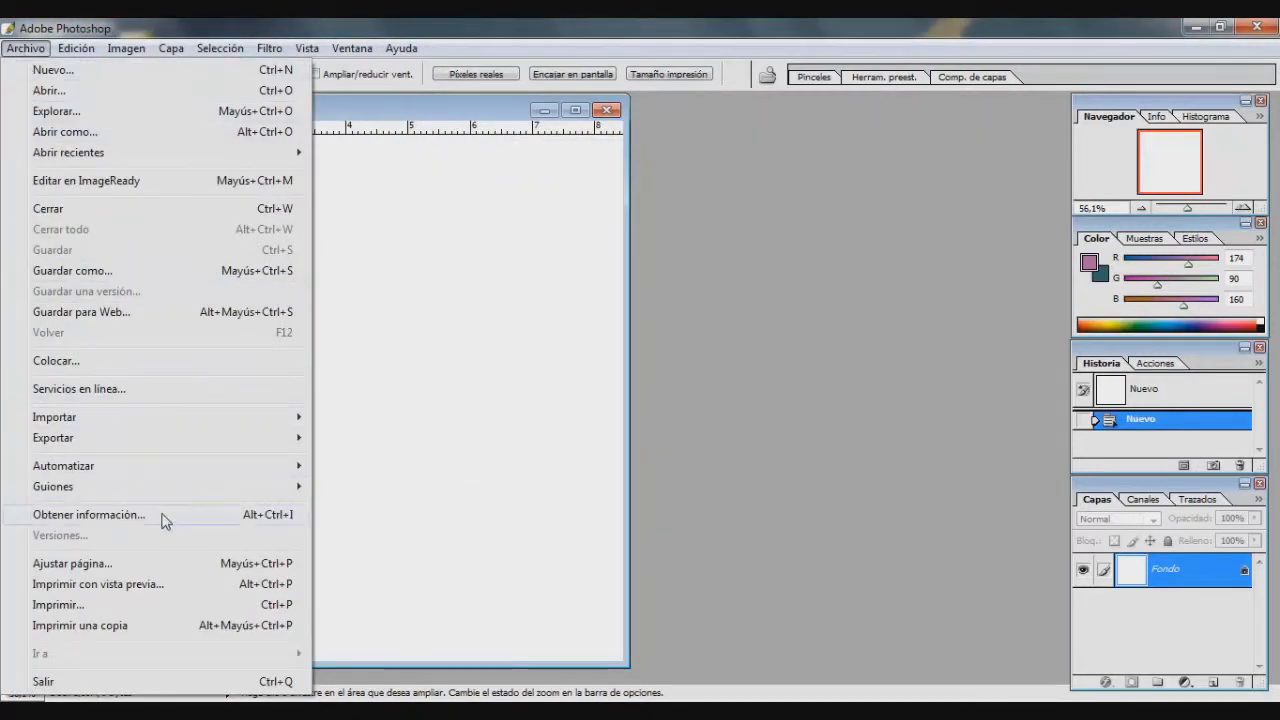
{"action": "left_click", "coordinate": [150, 564]}
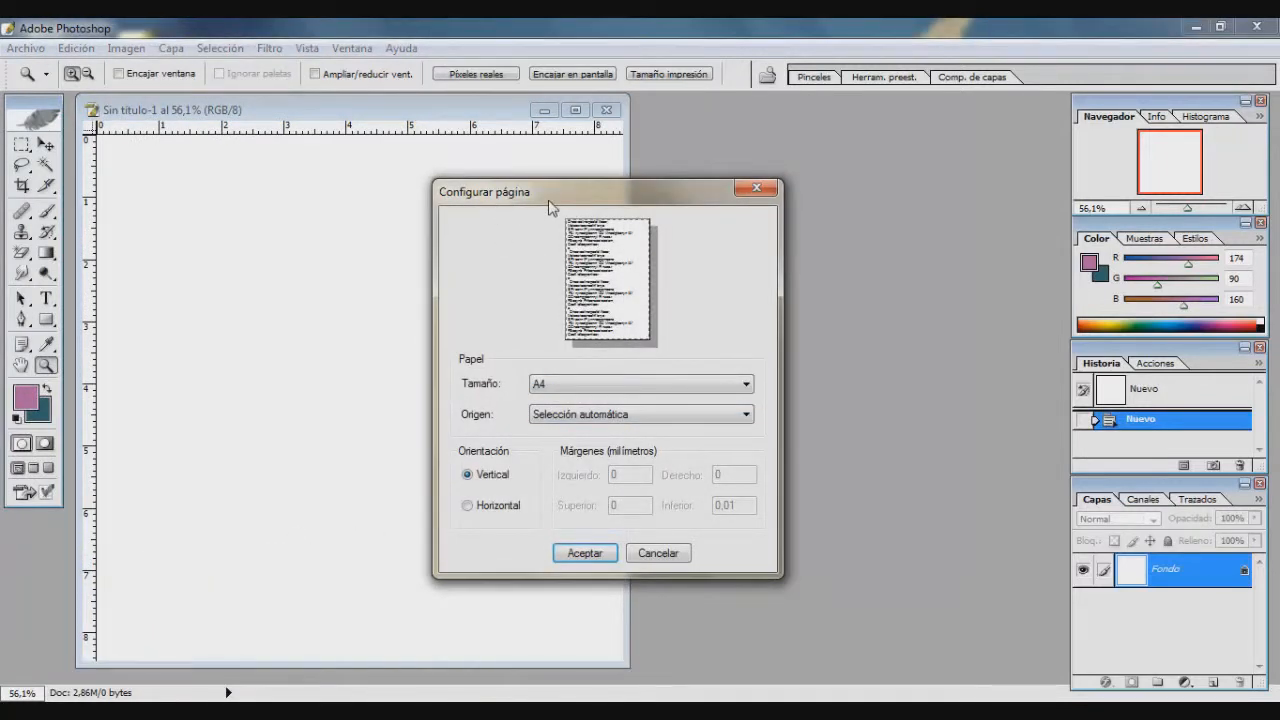
{"action": "left_click", "coordinate": [566, 378]}
{"action": "left_click", "coordinate": [620, 229]}
{"action": "left_click", "coordinate": [676, 550]}
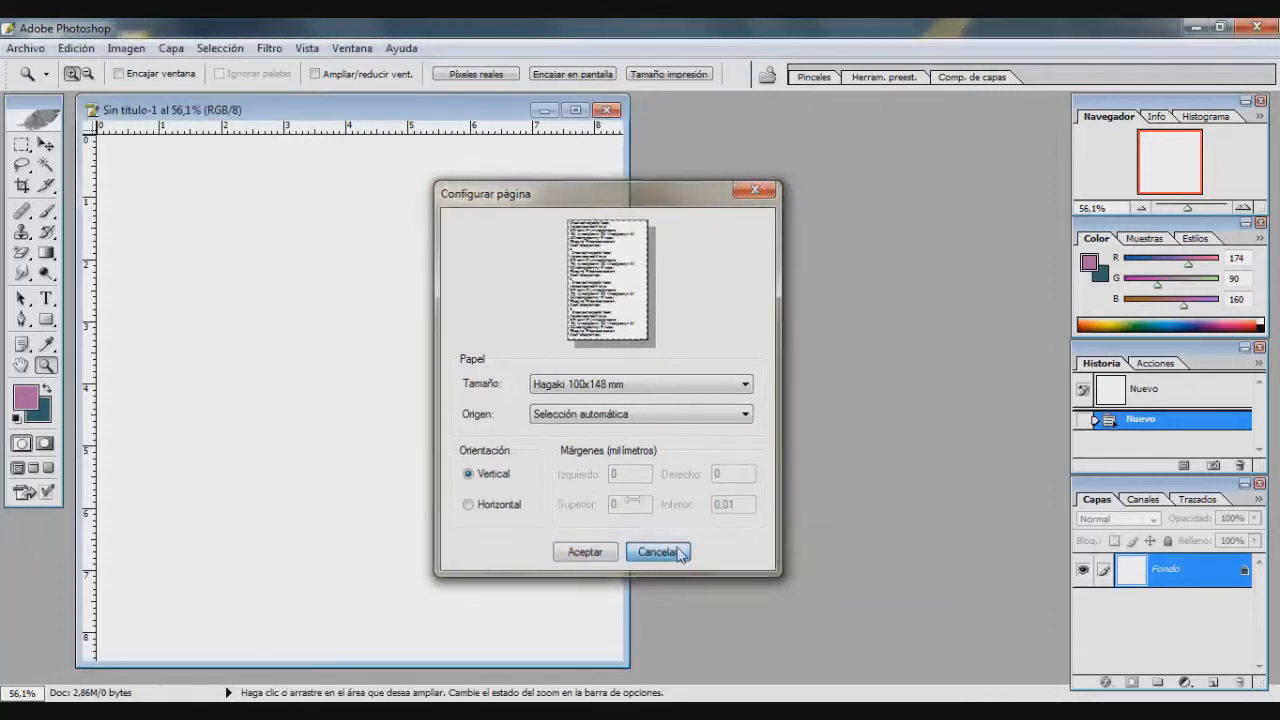
{"action": "left_click", "coordinate": [27, 48]}
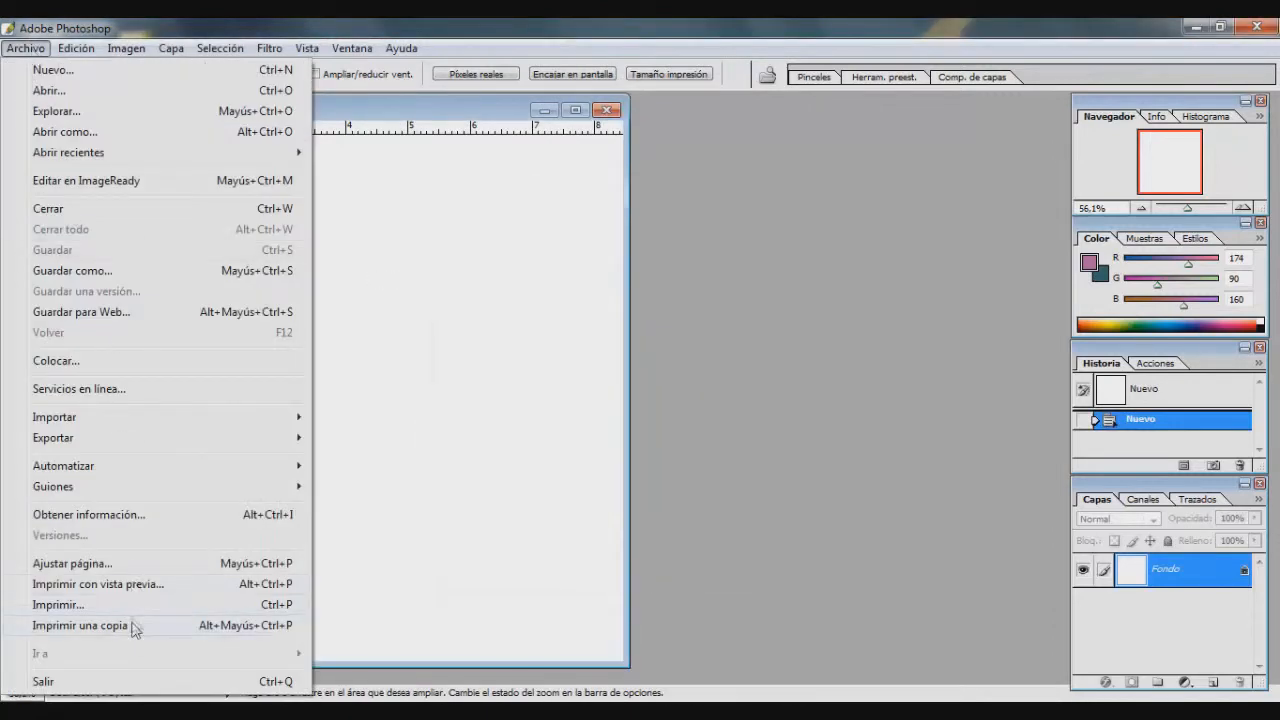
{"action": "left_click", "coordinate": [440, 104]}
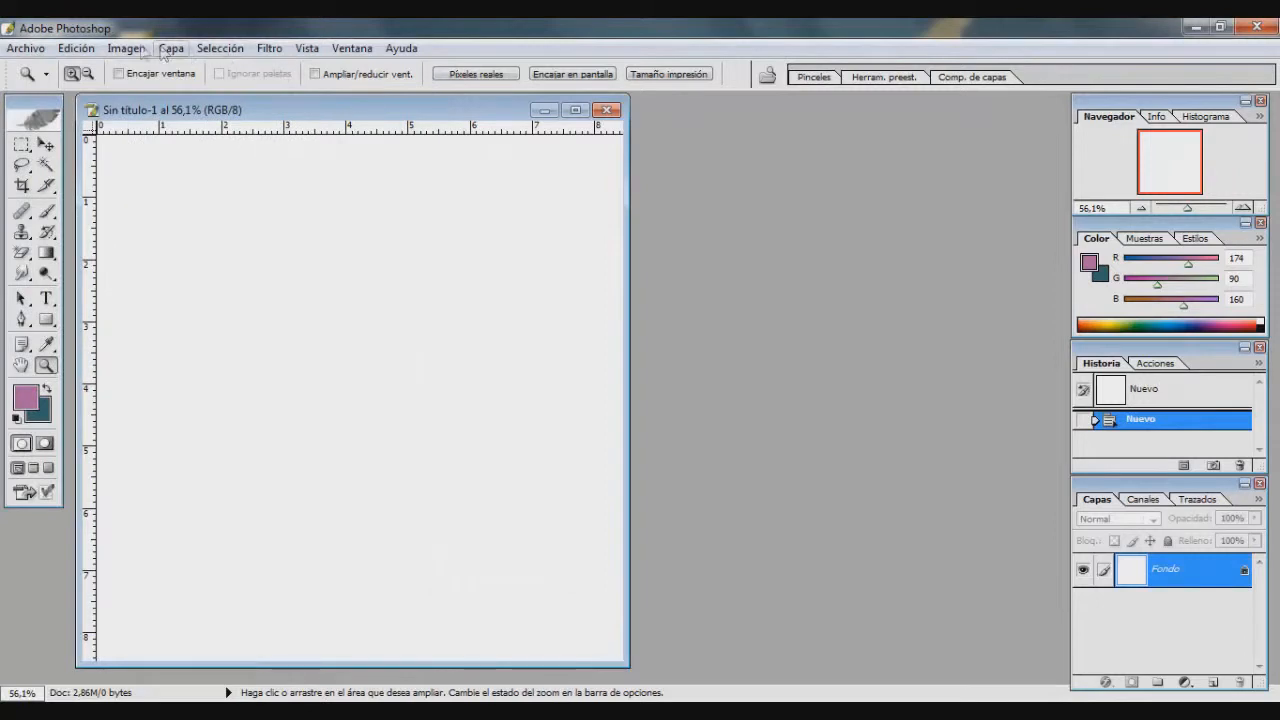
Fill the blank canvas with the background color in Normal mode at 100% opacity.
{"action": "left_click", "coordinate": [73, 48]}
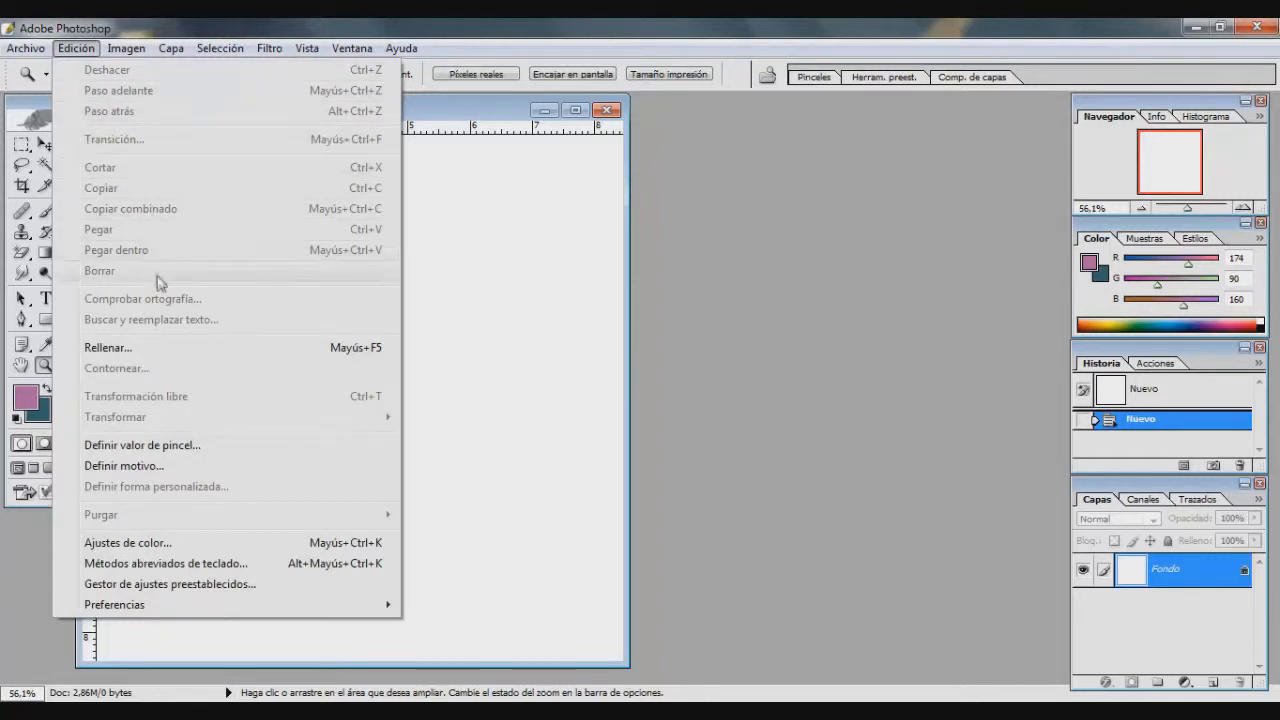
{"action": "left_click", "coordinate": [177, 349]}
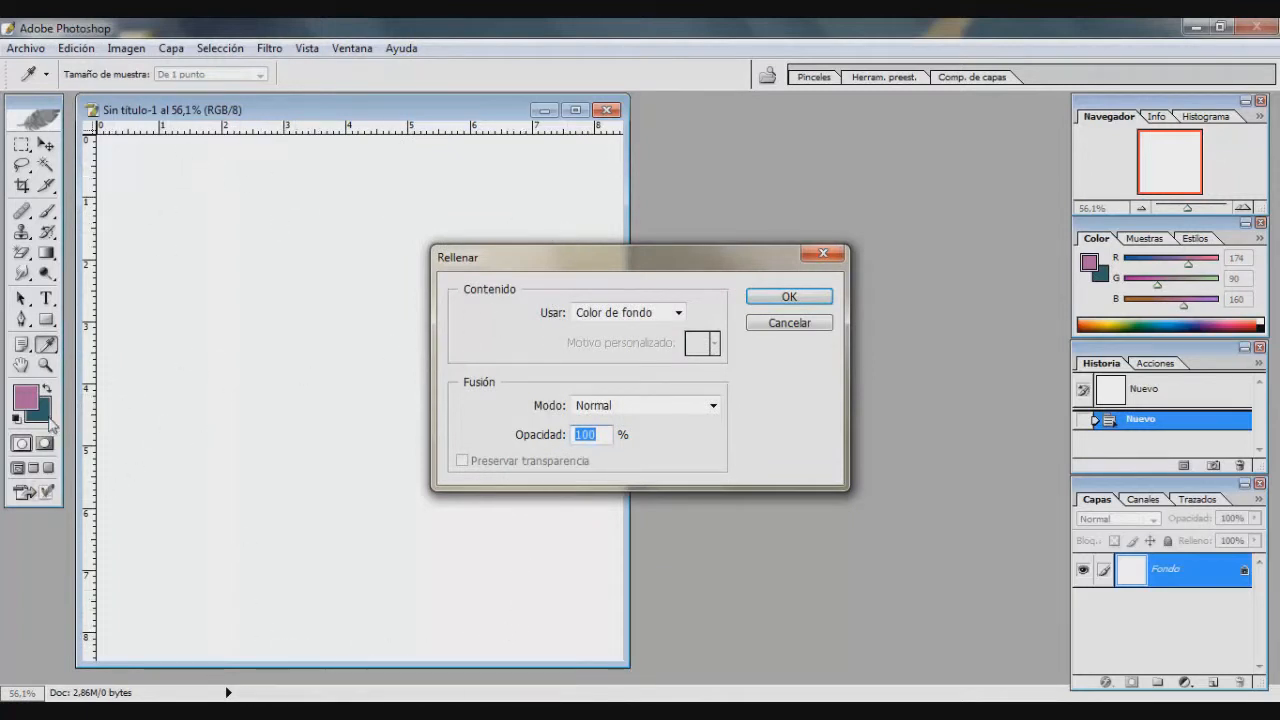
{"action": "left_click", "coordinate": [789, 296]}
{"action": "key", "text": "z"}
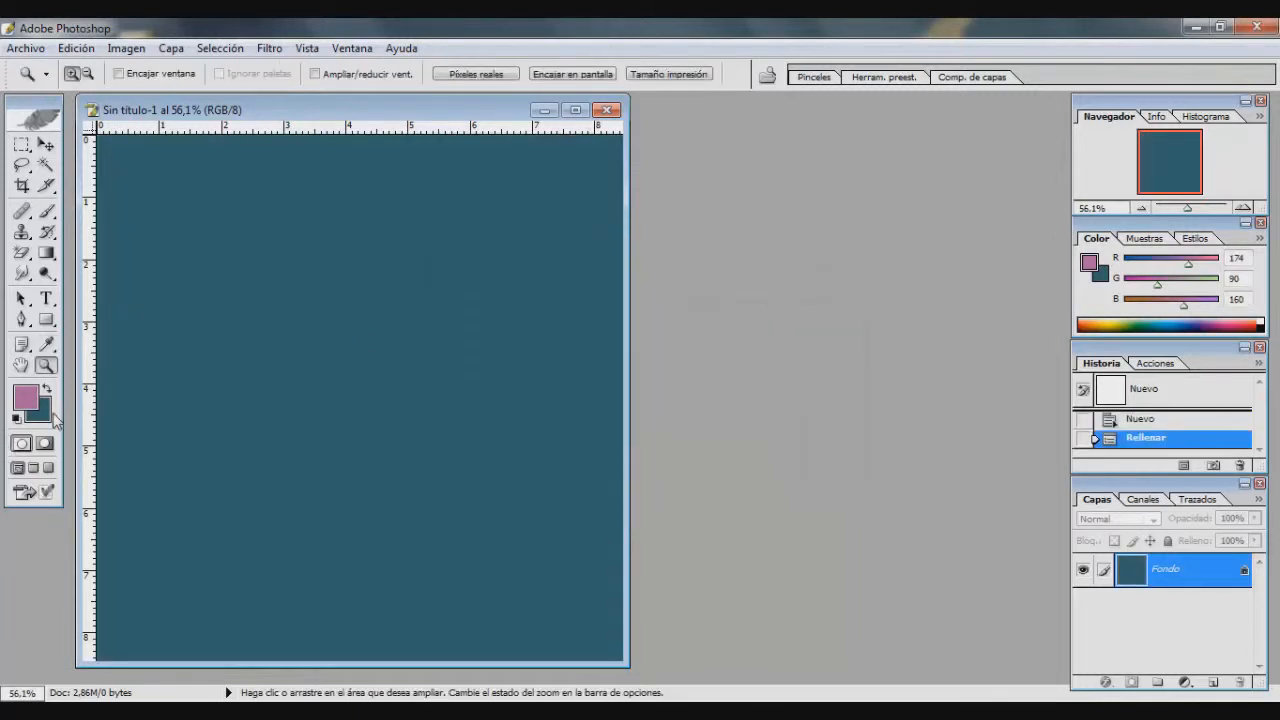
Add a new layer above the background and select the entire canvas with a rectangular marquee.
{"action": "left_click", "coordinate": [73, 50]}
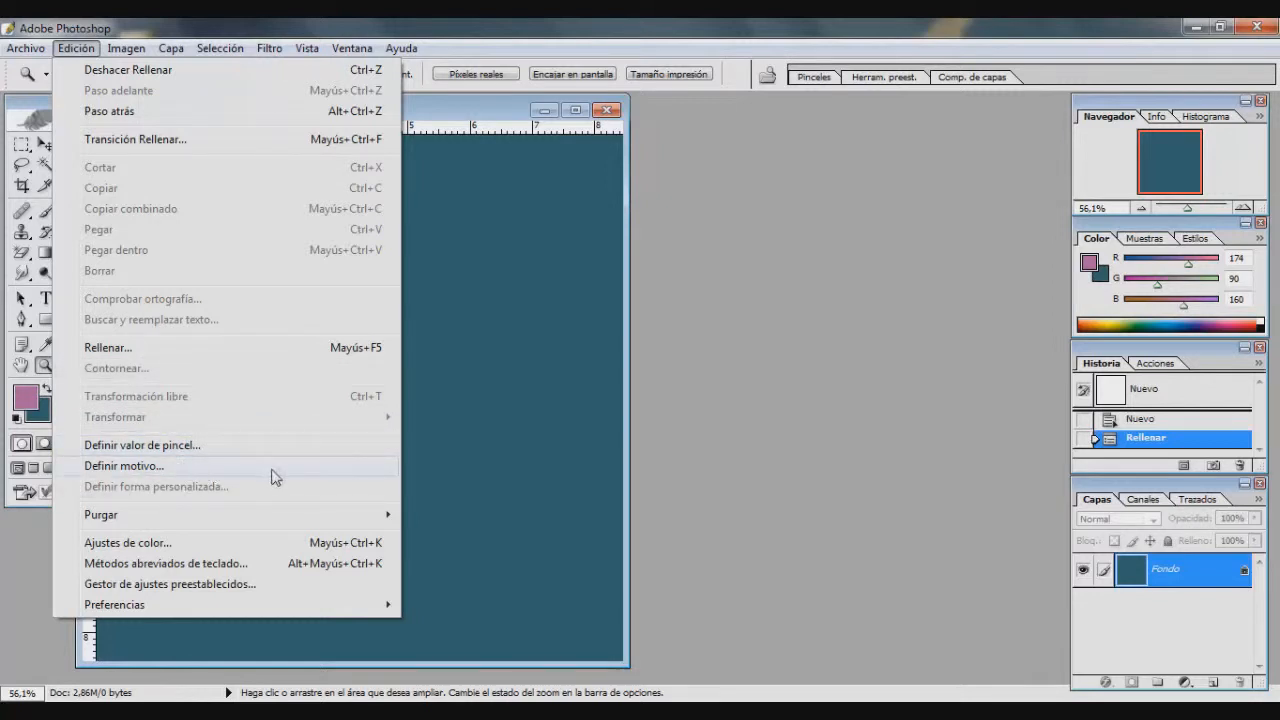
{"action": "left_click", "coordinate": [456, 113]}
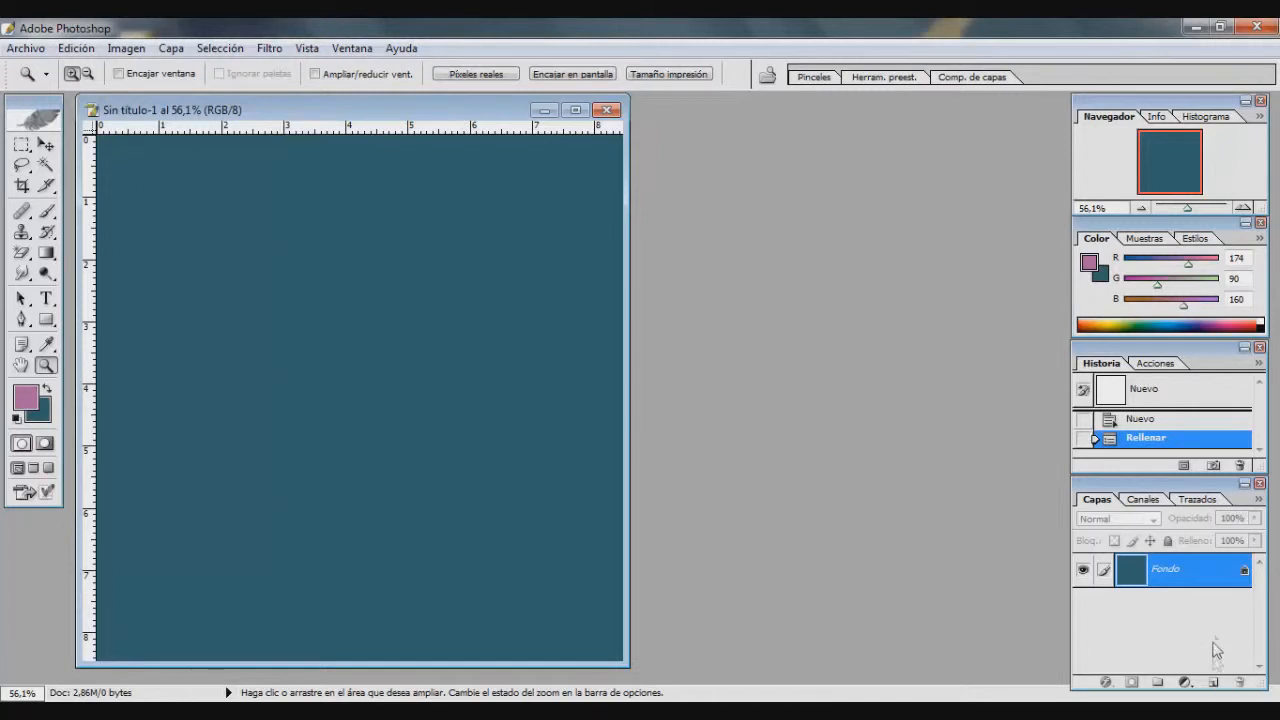
{"action": "left_click", "coordinate": [1214, 682]}
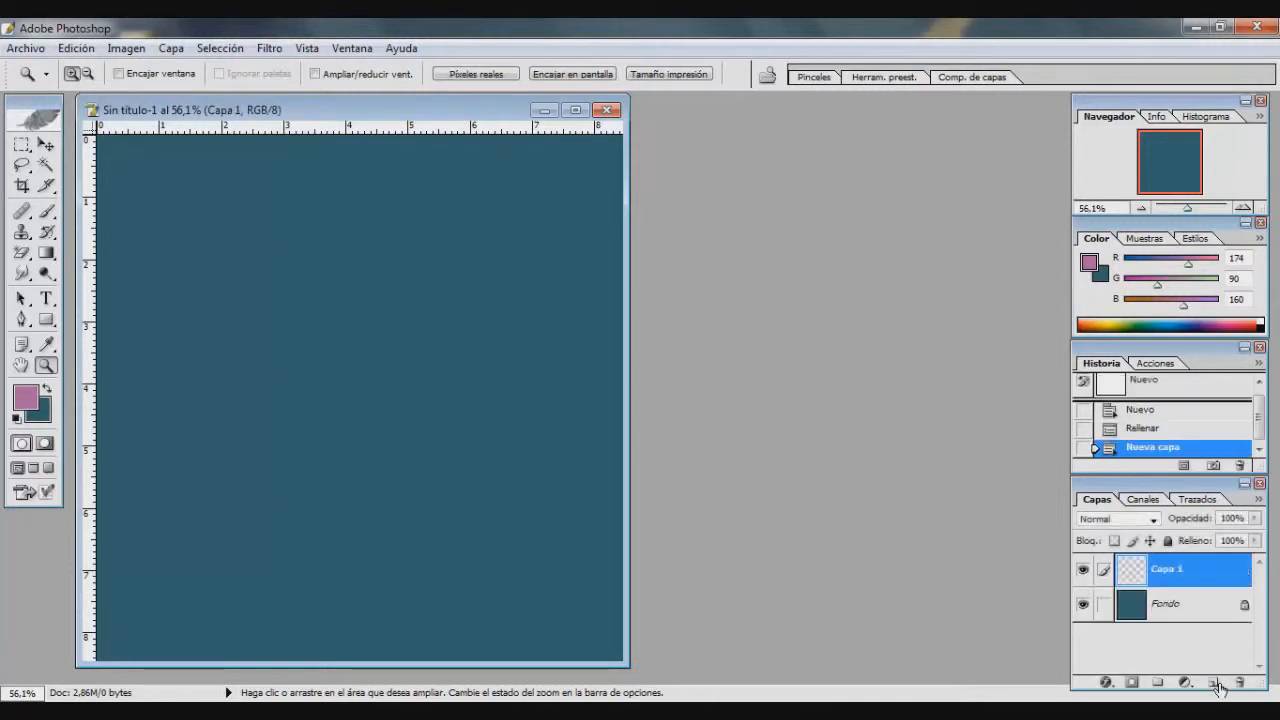
{"action": "left_click", "coordinate": [575, 110]}
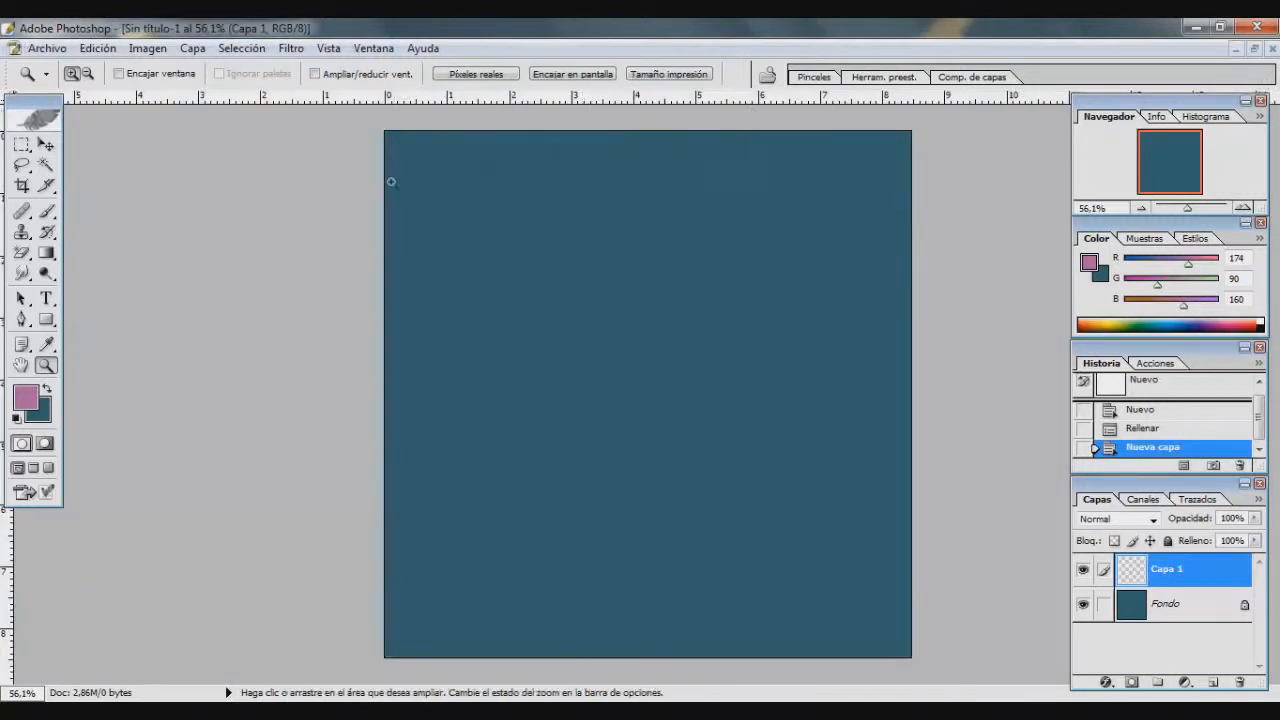
{"action": "left_click", "coordinate": [21, 146]}
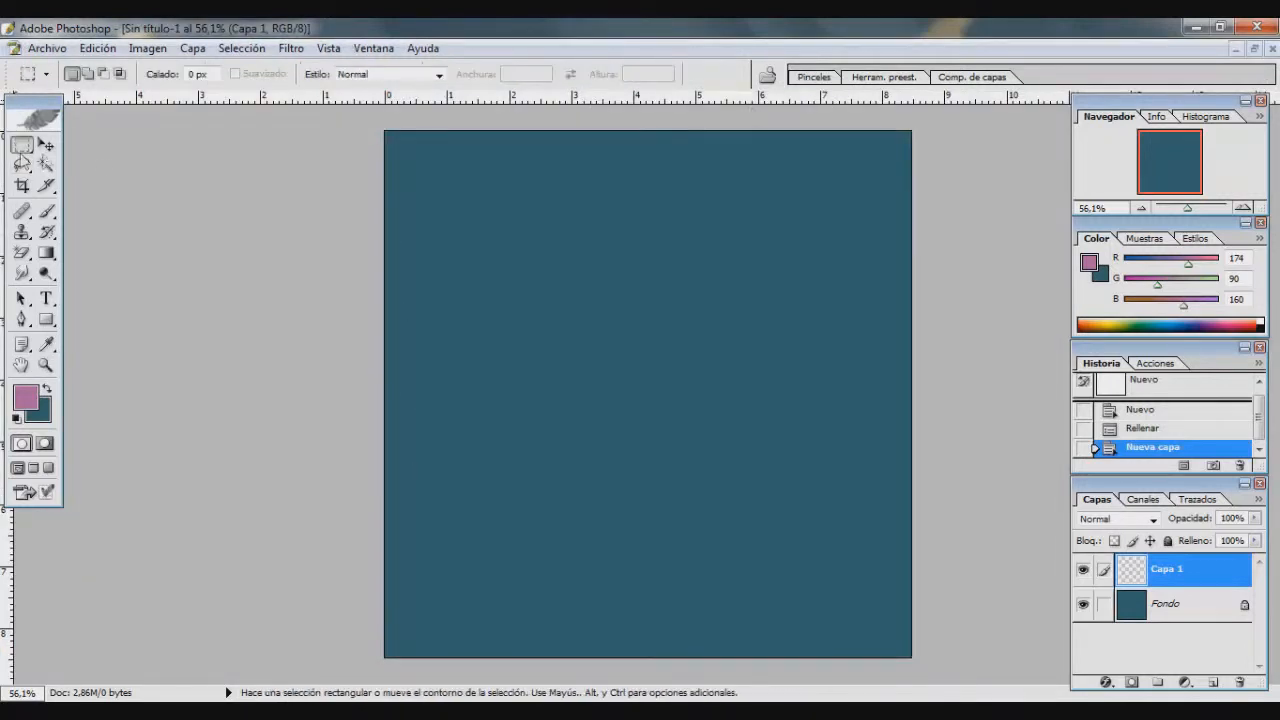
{"action": "left_click_drag", "start_coordinate": [516, 316], "coordinate": [915, 662]}
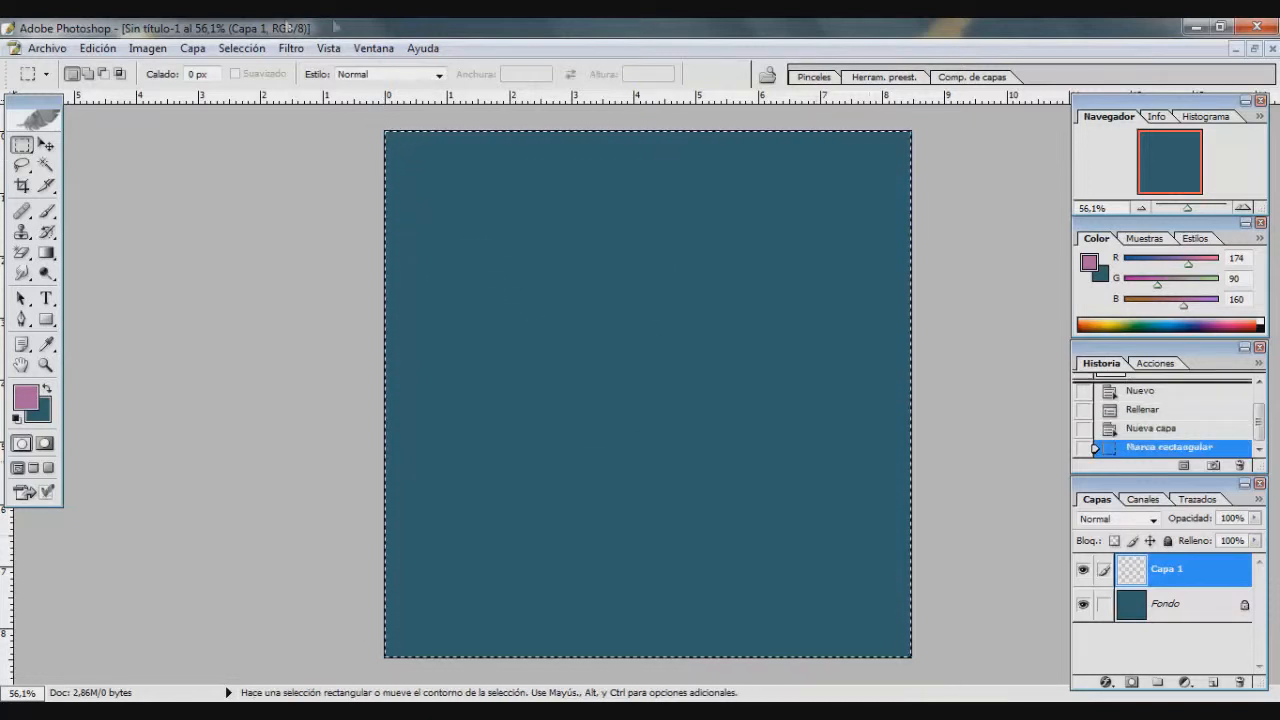
Stroke the selection on the new layer with a 10 px centered pink outline and deselect it.
{"action": "left_click", "coordinate": [98, 48]}
{"action": "left_click", "coordinate": [205, 369]}
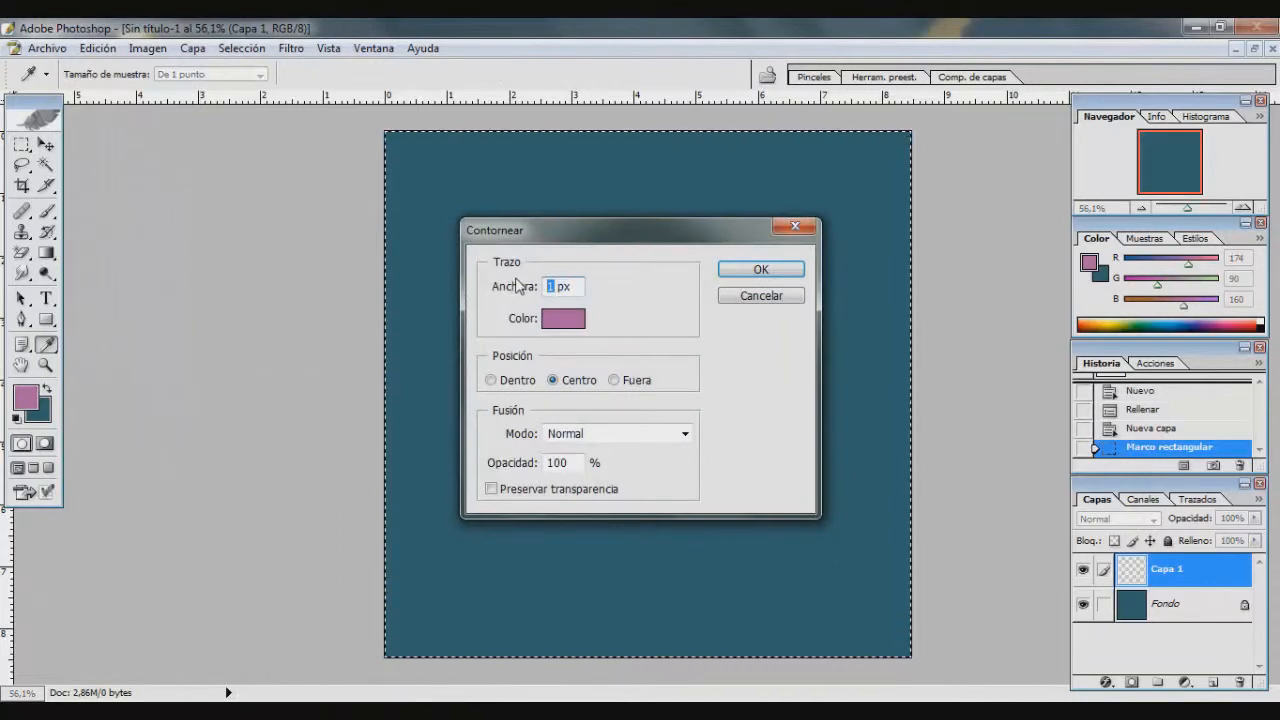
{"action": "type", "text": "10"}
{"action": "key", "text": "Return"}
{"action": "key", "text": "ctrl+d"}
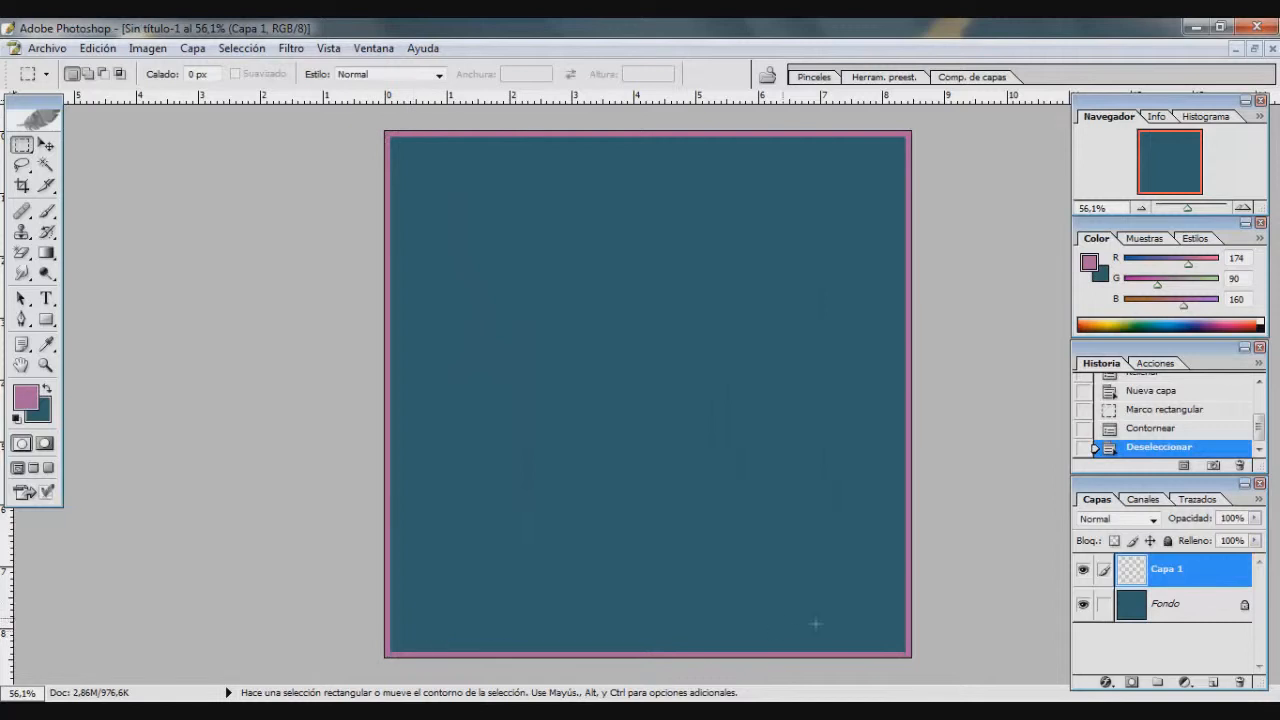
{"action": "left_click", "coordinate": [1254, 48]}
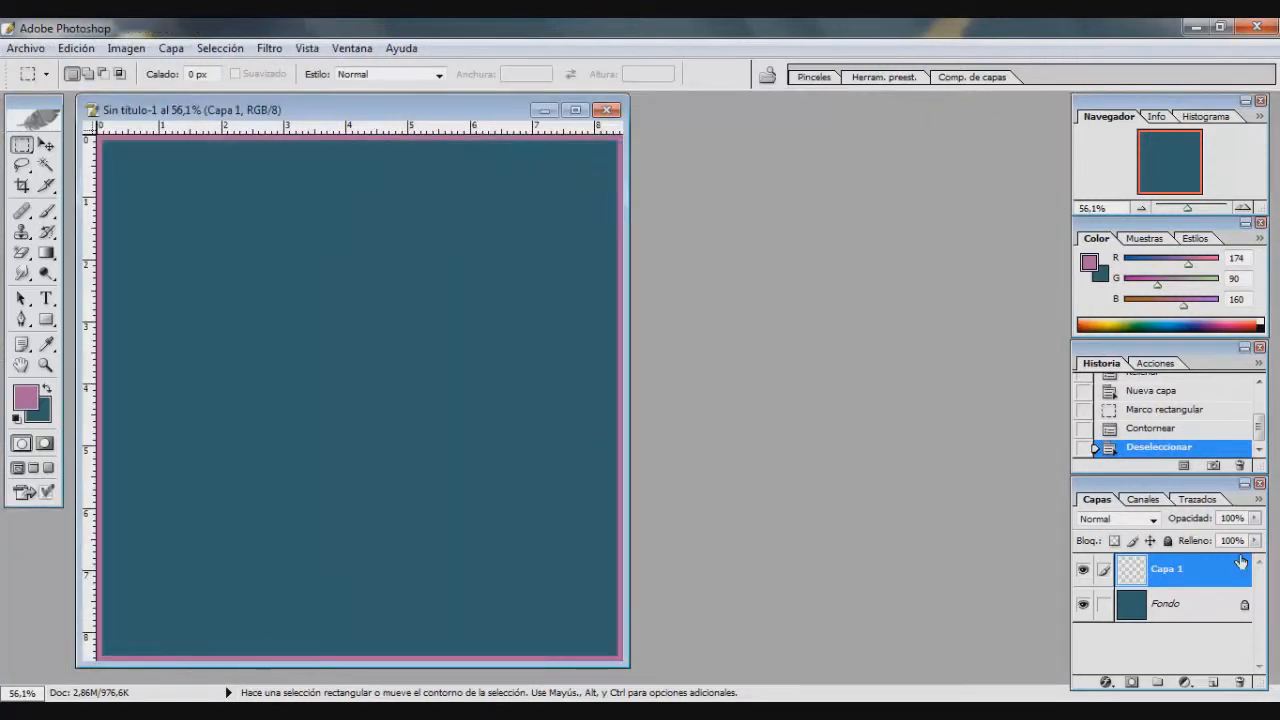
Delete the recent history states one by one, from the deselection back through the background fill.
{"action": "left_click", "coordinate": [1240, 466]}
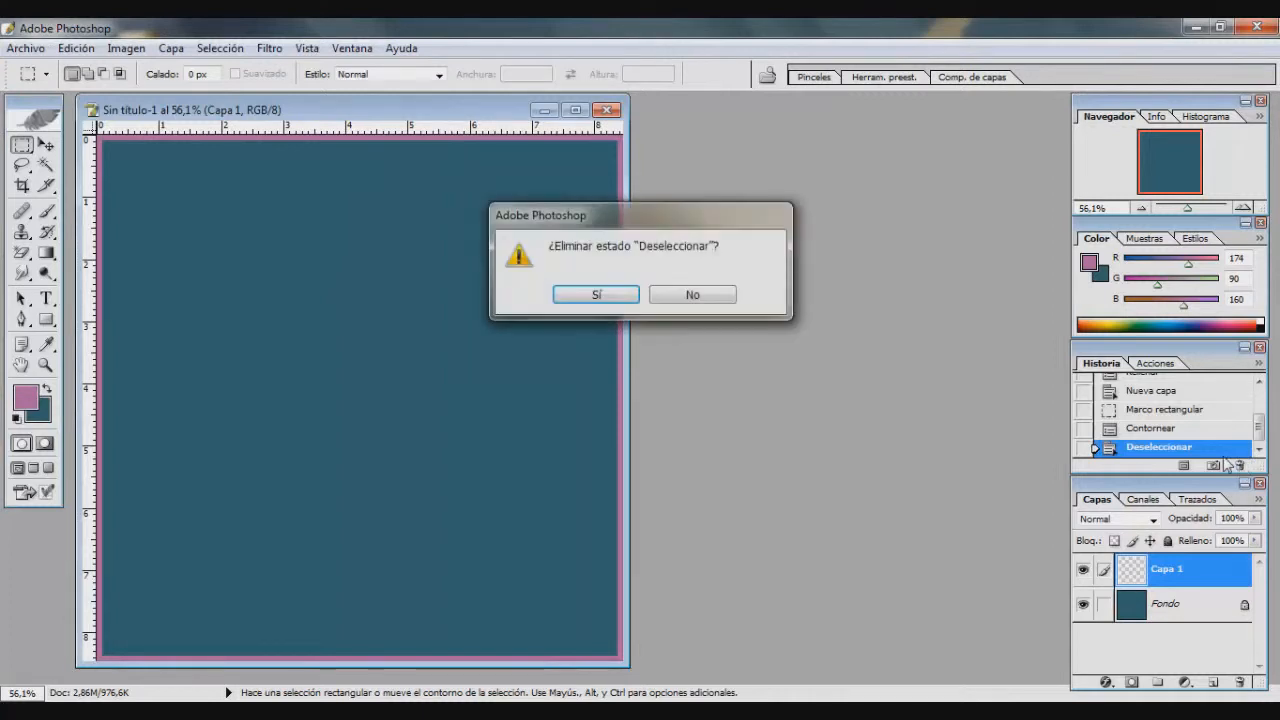
{"action": "key", "text": "Return"}
{"action": "key", "text": "Return"}
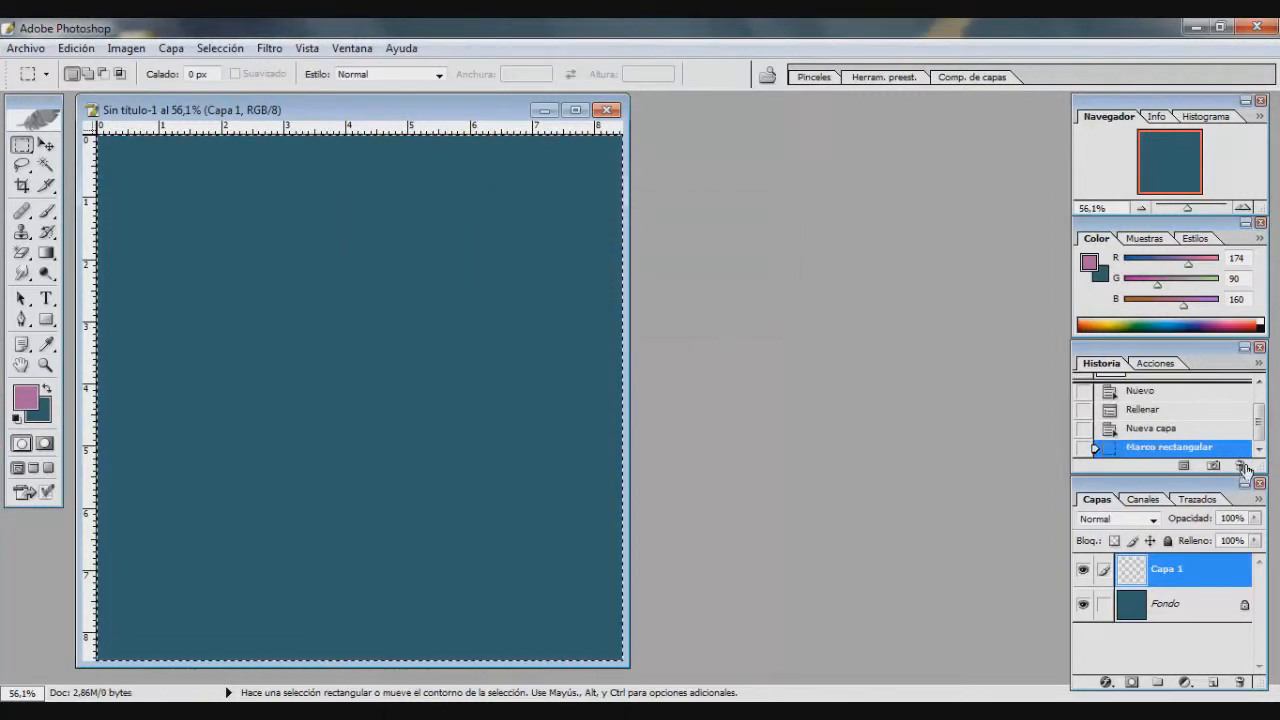
{"action": "left_click", "coordinate": [1242, 467]}
{"action": "key", "text": "Return"}
{"action": "left_click", "coordinate": [1242, 467]}
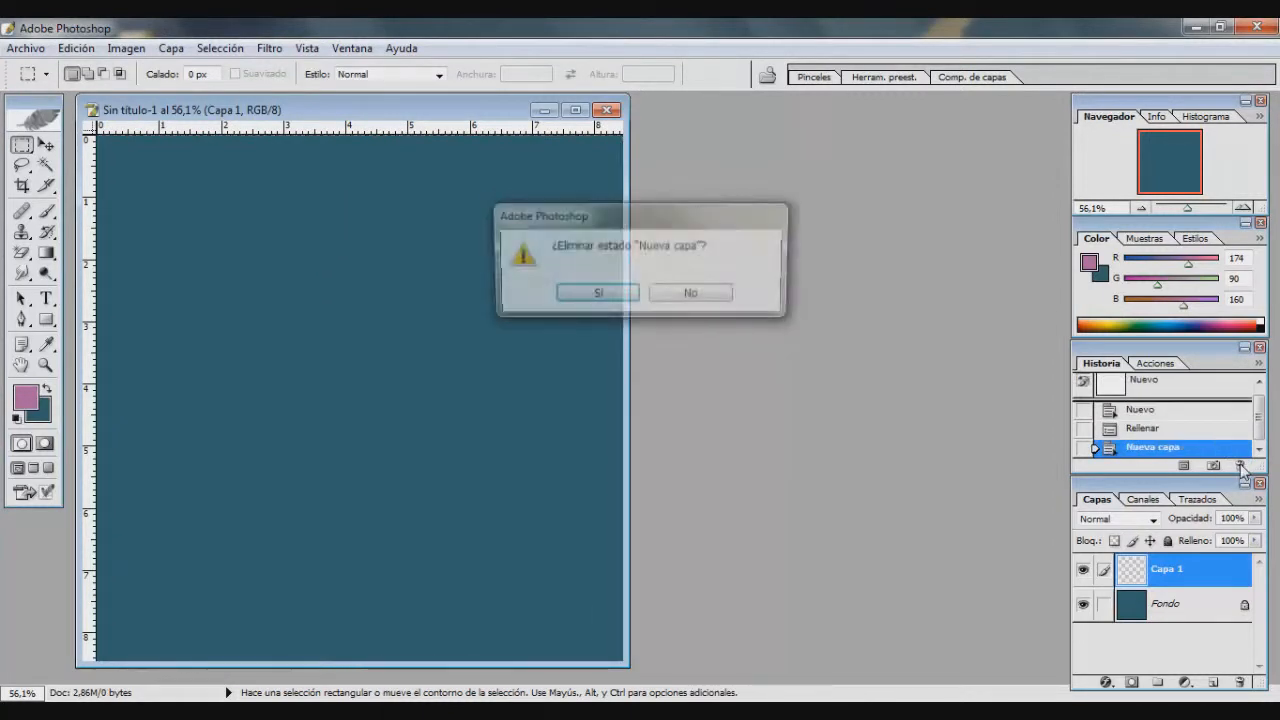
{"action": "key", "text": "Return"}
{"action": "left_click", "coordinate": [1242, 467]}
{"action": "key", "text": "Return"}
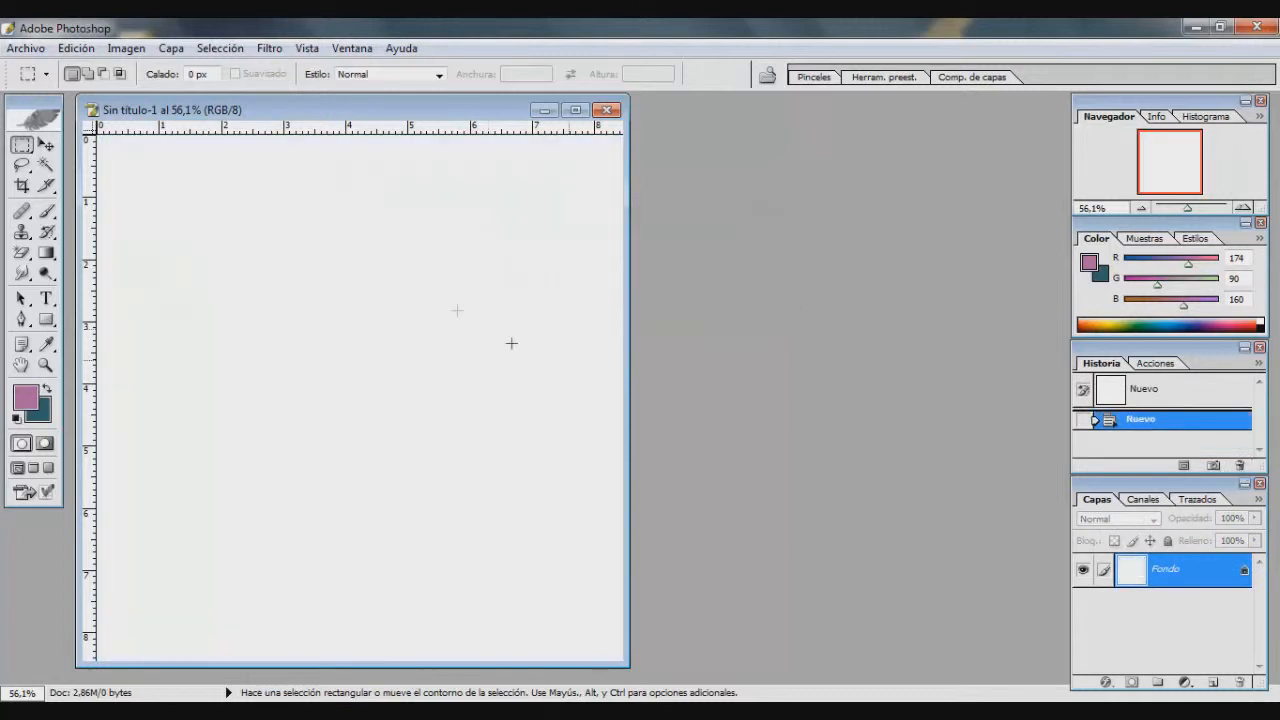
{"action": "left_click", "coordinate": [80, 49]}
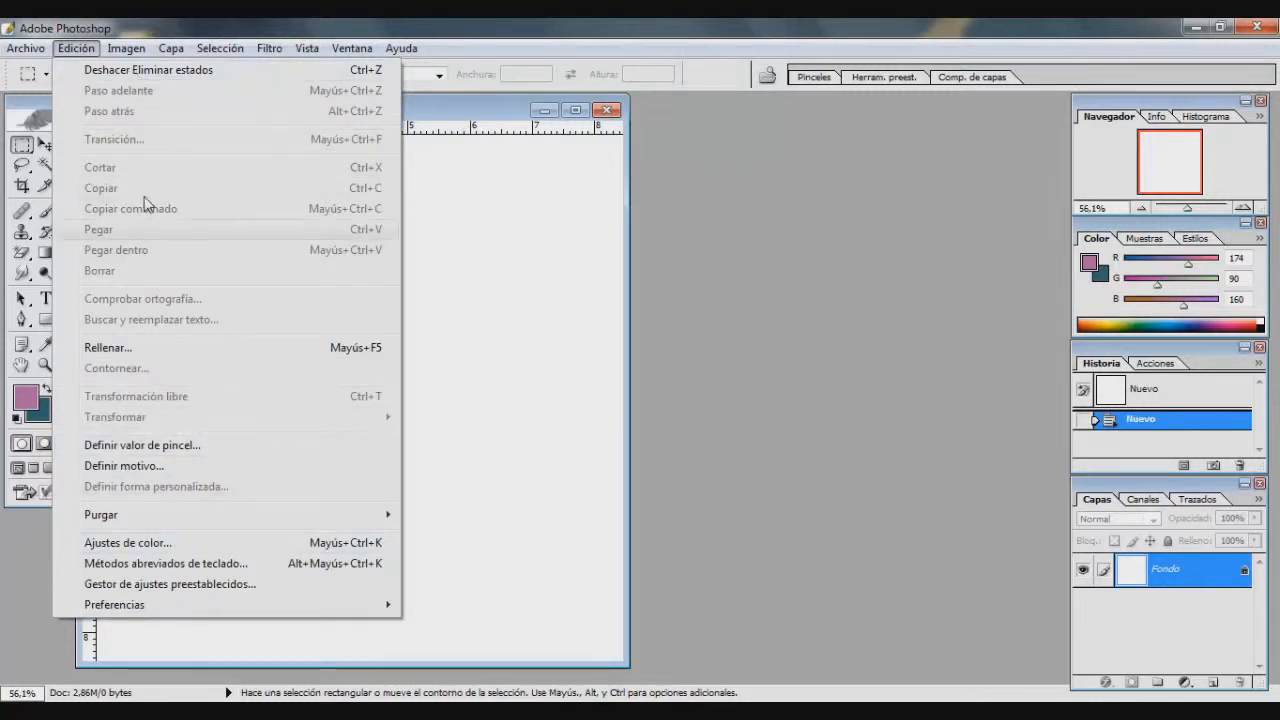
{"action": "mouse_move", "coordinate": [114, 50]}
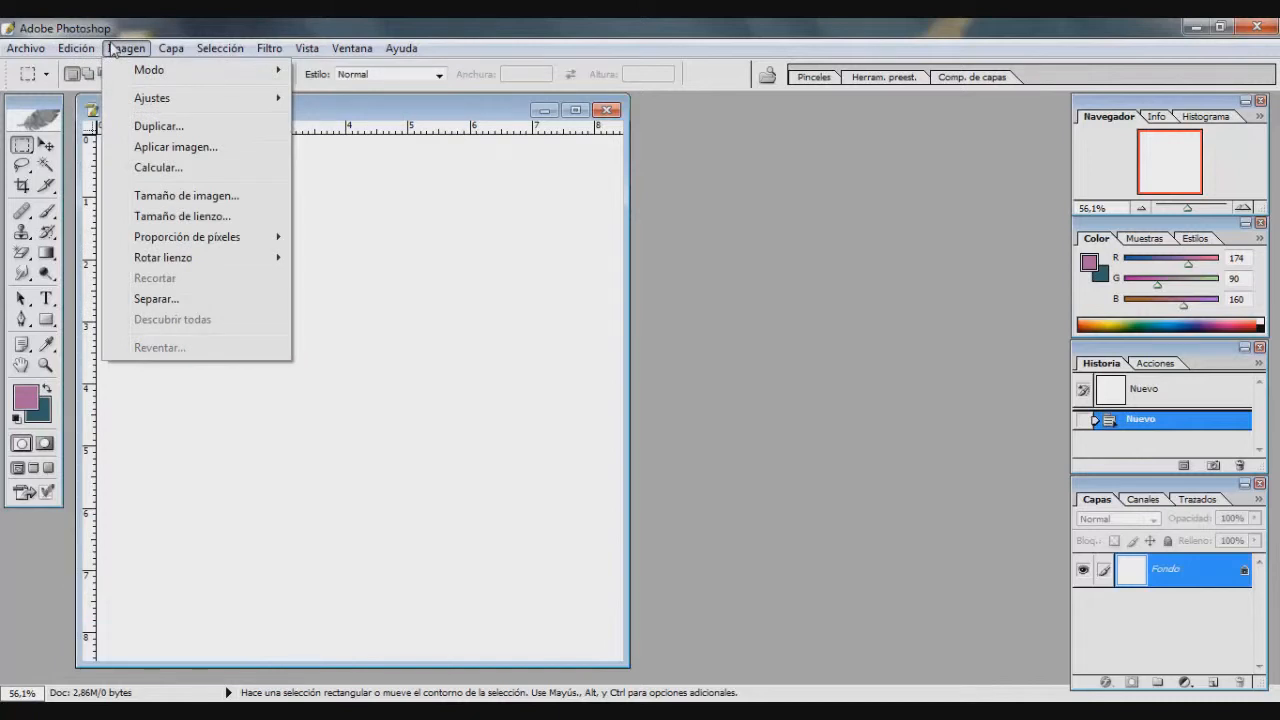
{"action": "mouse_move", "coordinate": [142, 72]}
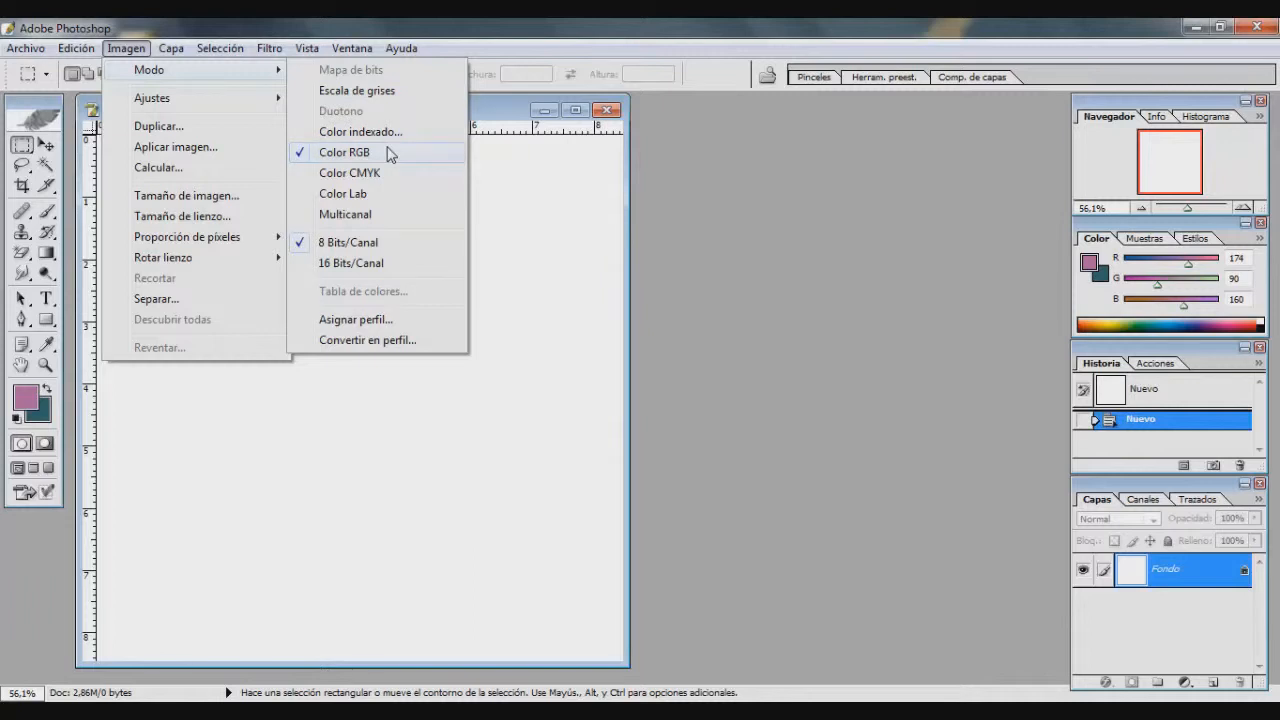
{"action": "mouse_move", "coordinate": [207, 107]}
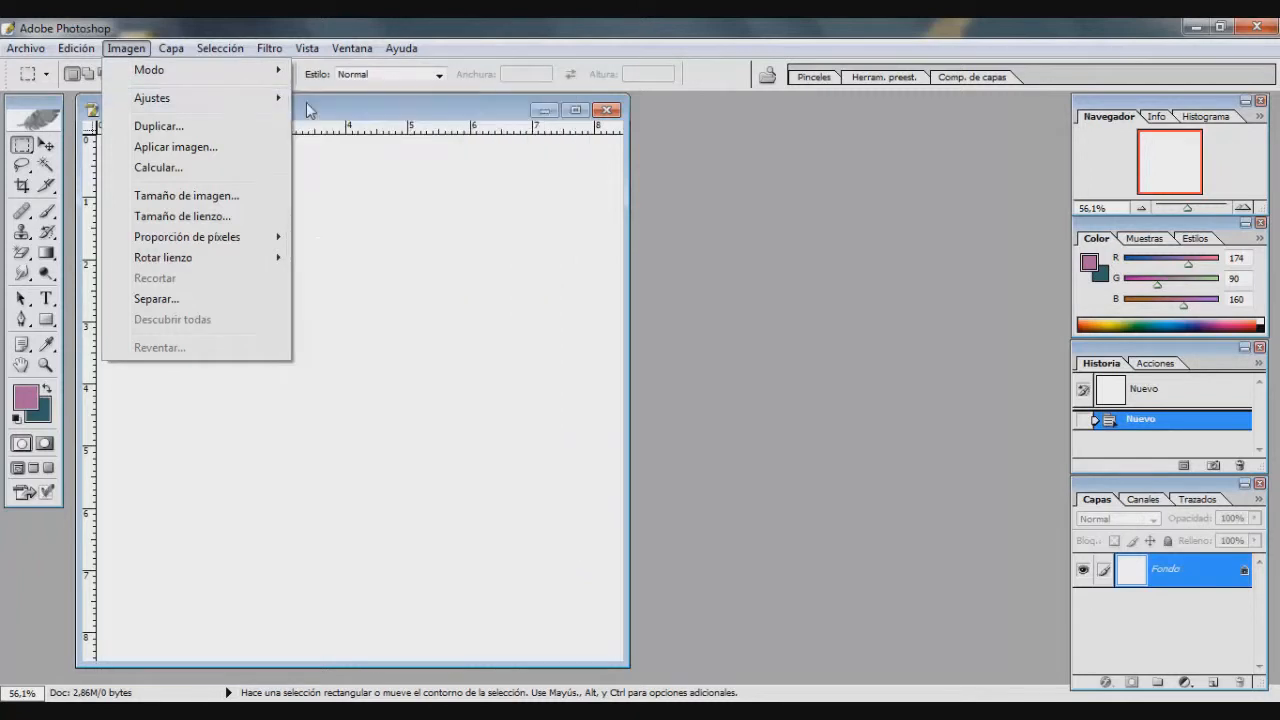
{"action": "mouse_move", "coordinate": [287, 110]}
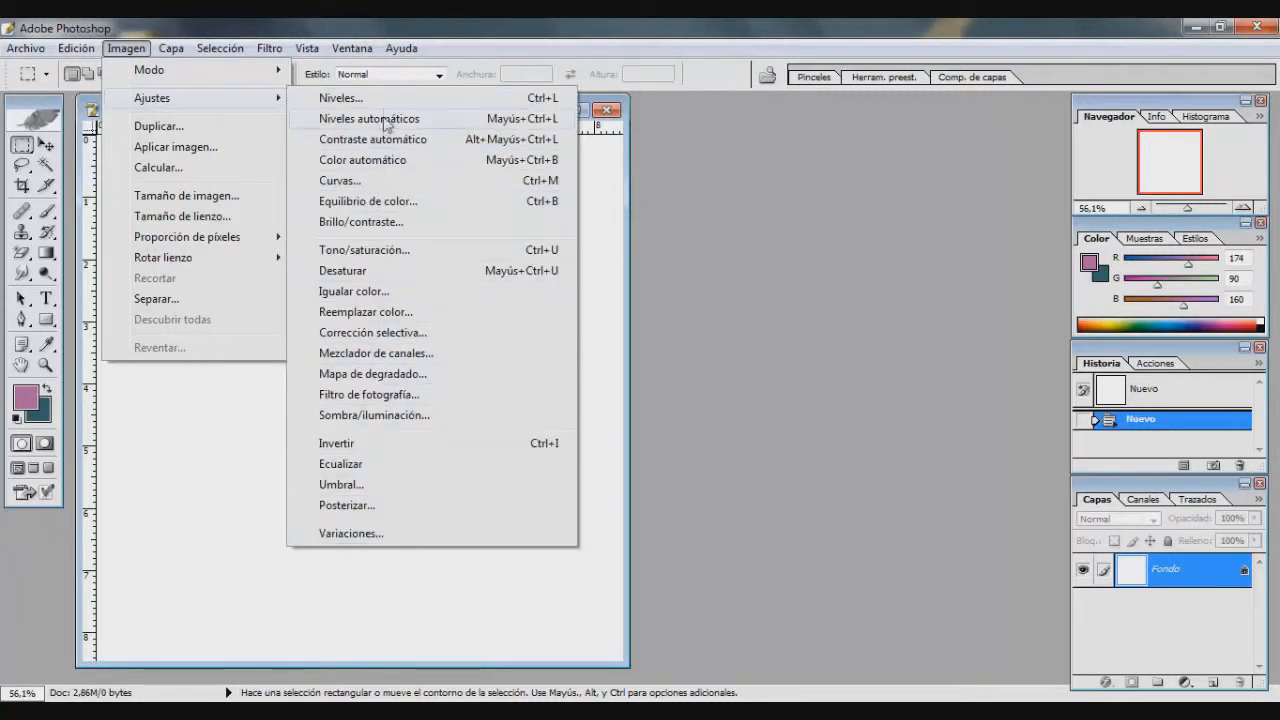
{"action": "left_click", "coordinate": [600, 288]}
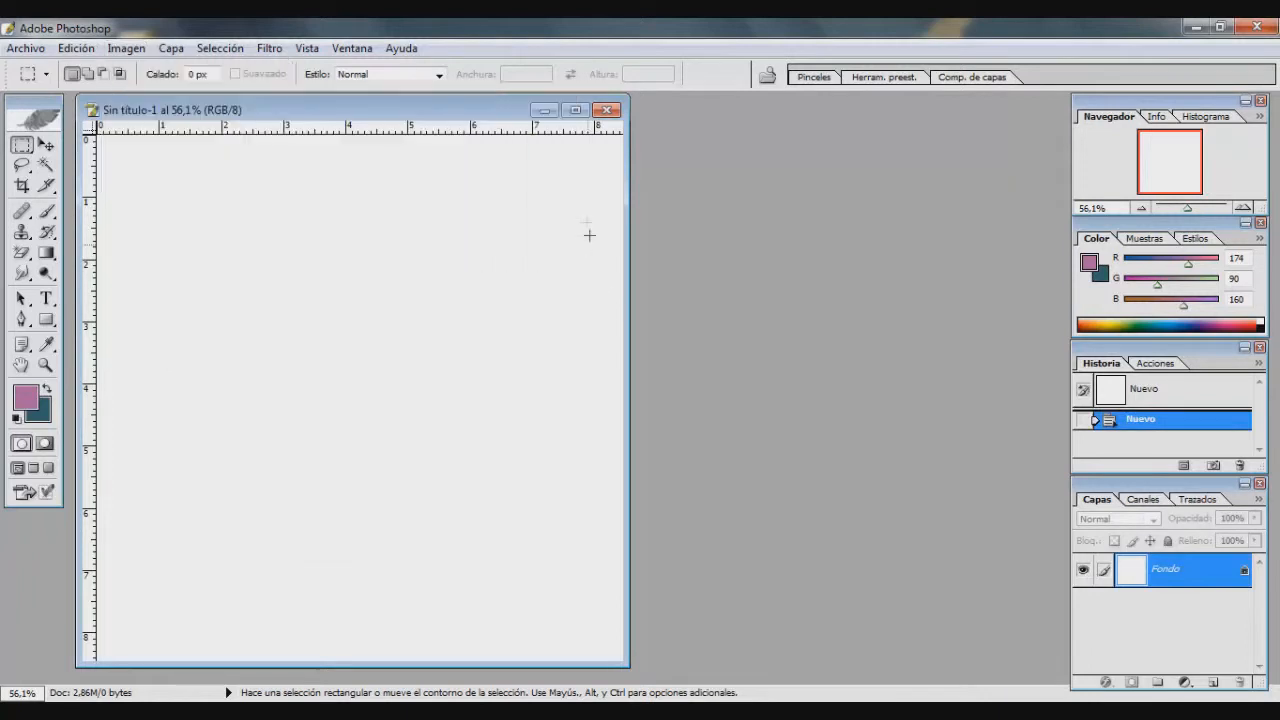
Close the untitled document without saving and open the recent image Colibri_curiosoanimal.blogspot.com (12).jpg.
{"action": "left_click", "coordinate": [612, 113]}
{"action": "left_click", "coordinate": [675, 290]}
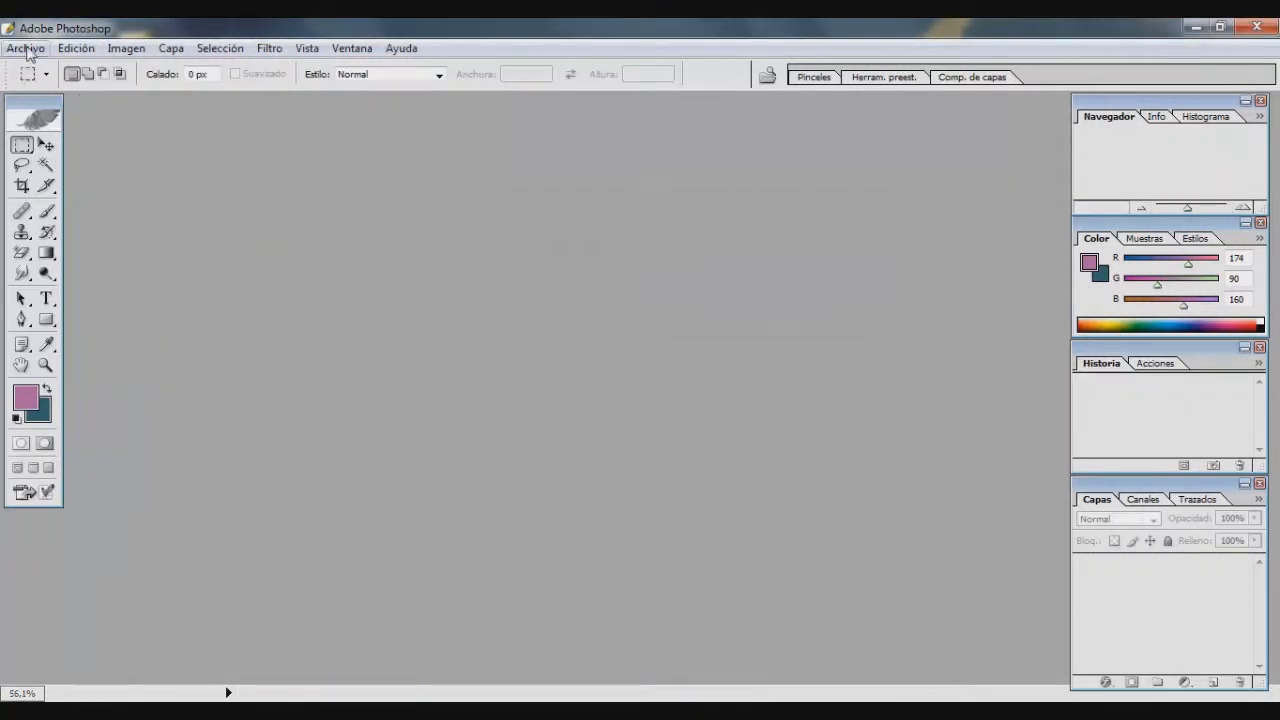
{"action": "left_click", "coordinate": [25, 48]}
{"action": "mouse_move", "coordinate": [115, 158]}
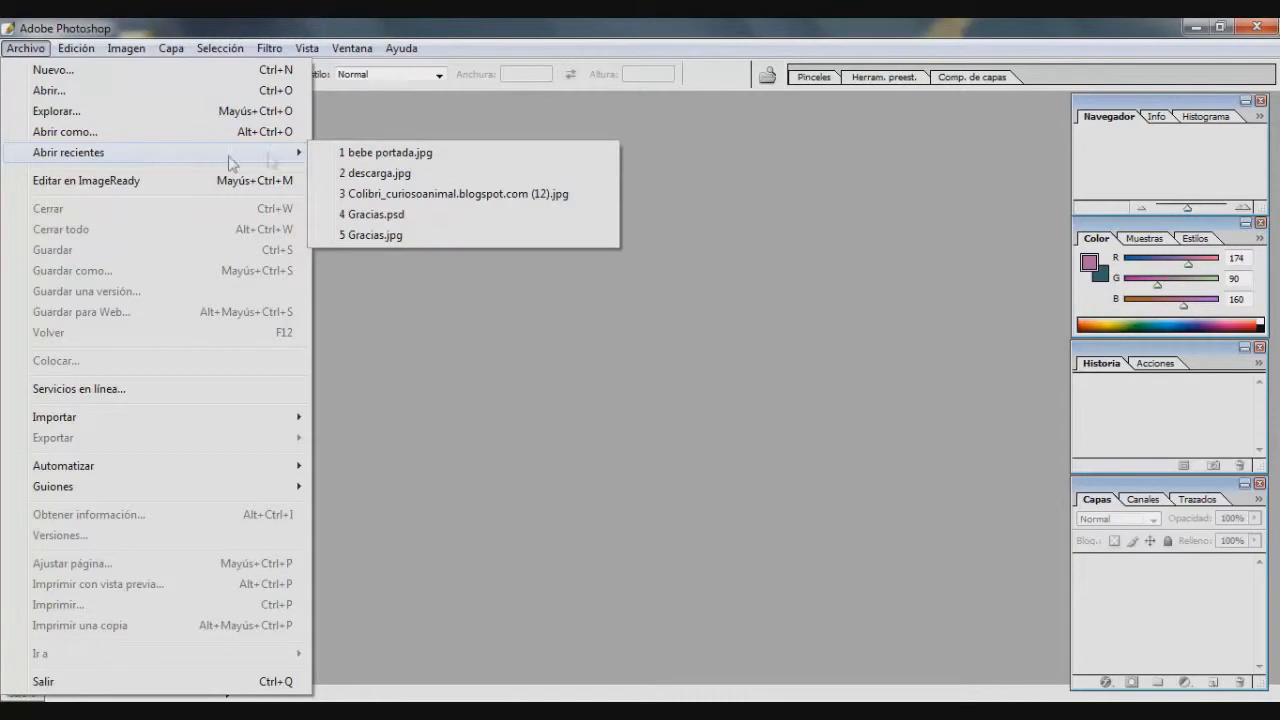
{"action": "left_click", "coordinate": [386, 196]}
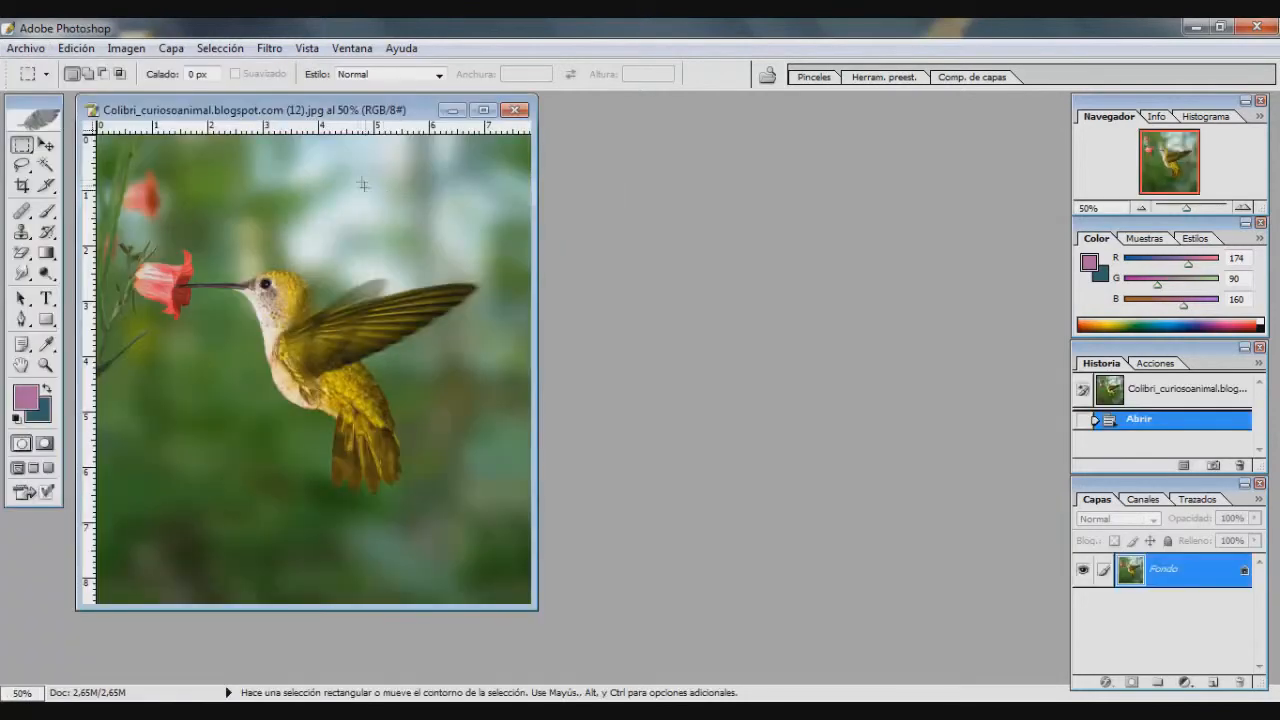
{"action": "left_click_drag", "start_coordinate": [310, 110], "coordinate": [540, 134]}
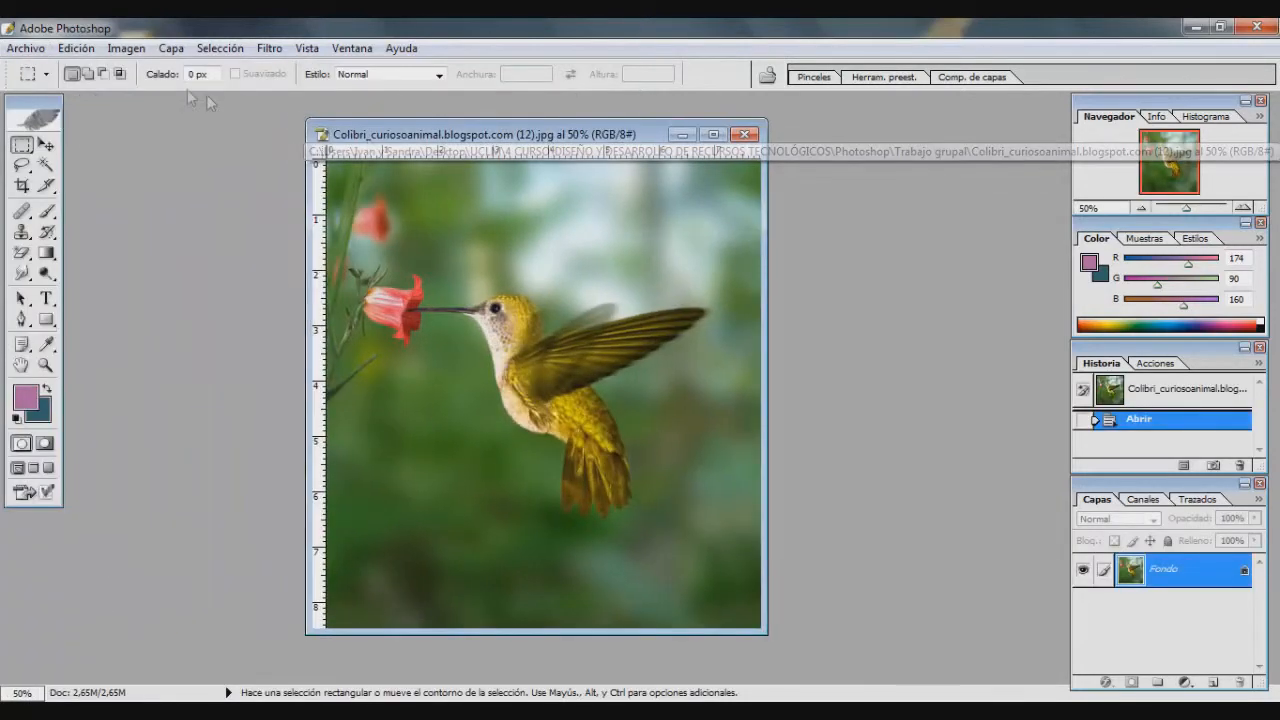
Start a Levels adjustment on the hummingbird image, try the shadow and highlight inputs, and set the midtone input to 0,73.
{"action": "left_click", "coordinate": [117, 50]}
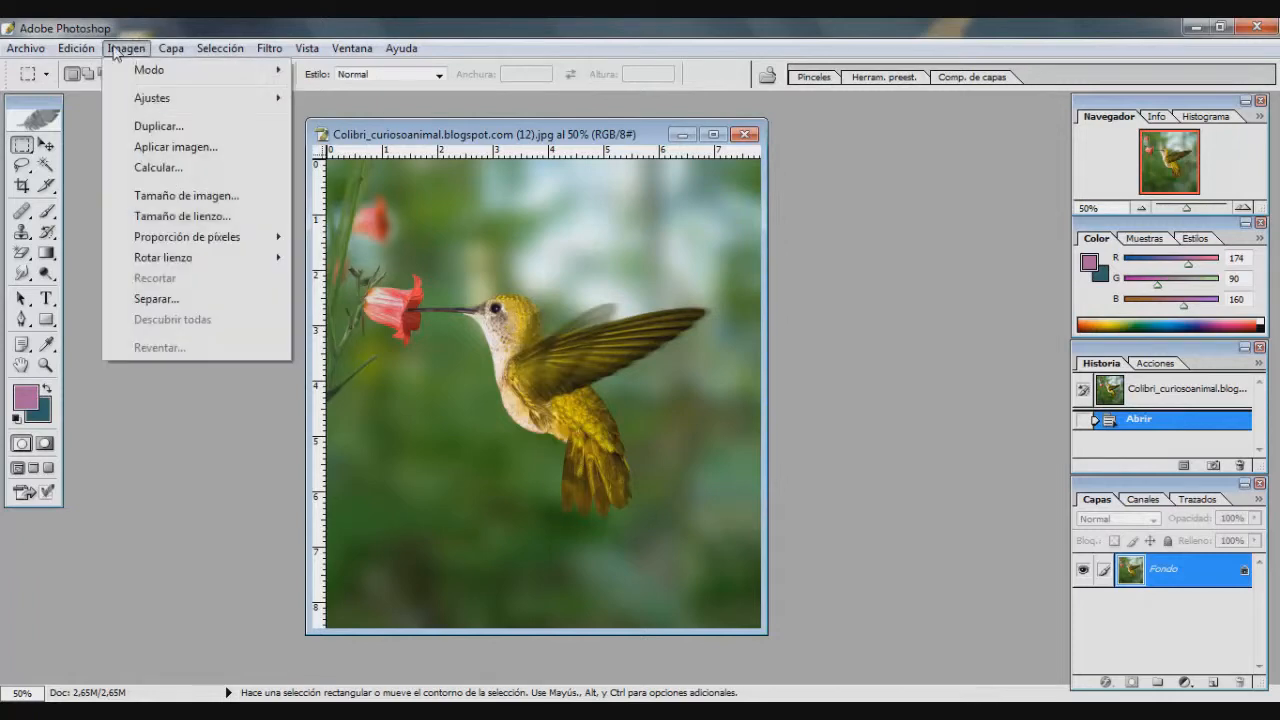
{"action": "mouse_move", "coordinate": [160, 100]}
{"action": "left_click", "coordinate": [330, 99]}
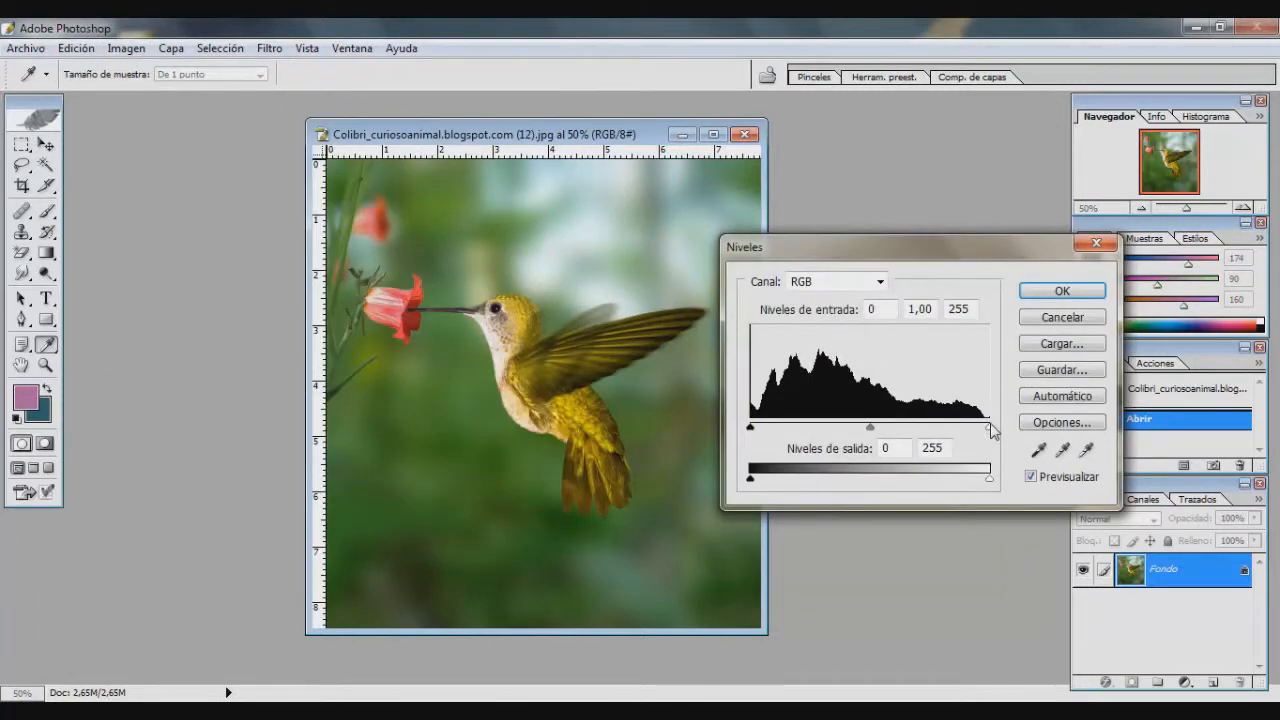
{"action": "left_click_drag", "start_coordinate": [986, 432], "coordinate": [983, 432]}
{"action": "left_click_drag", "start_coordinate": [756, 430], "coordinate": [806, 430]}
{"action": "left_click_drag", "start_coordinate": [894, 432], "coordinate": [924, 428]}
{"action": "left_click_drag", "start_coordinate": [818, 432], "coordinate": [750, 432]}
{"action": "left_click_drag", "start_coordinate": [985, 430], "coordinate": [991, 430]}
{"action": "mouse_move", "coordinate": [897, 430]}
{"action": "left_mouse_down"}
{"action": "mouse_move", "coordinate": [849, 429]}
{"action": "mouse_move", "coordinate": [910, 432]}
{"action": "mouse_move", "coordinate": [894, 430]}
{"action": "left_mouse_up"}
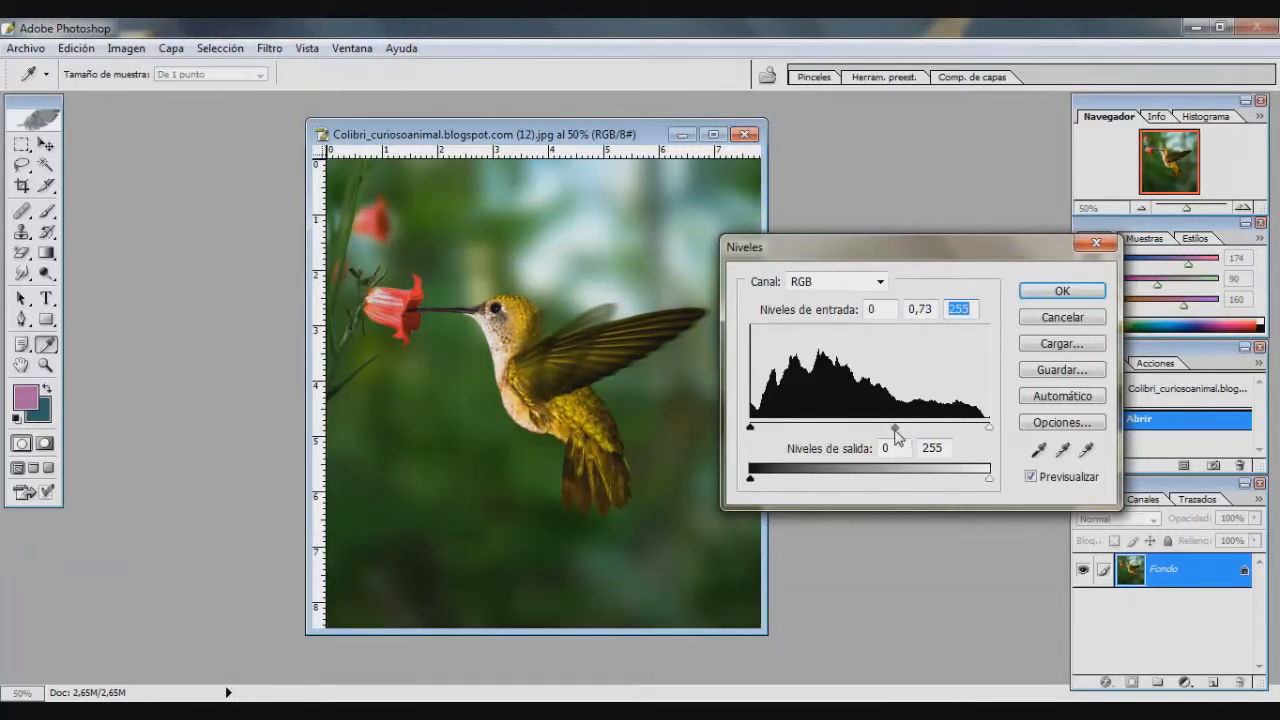
Set the highlight input level to 228, try raising the dark output level and return it to 0, and apply the Levels adjustment.
{"action": "left_click_drag", "start_coordinate": [989, 428], "coordinate": [963, 428]}
{"action": "mouse_move", "coordinate": [753, 481]}
{"action": "left_mouse_down"}
{"action": "mouse_move", "coordinate": [917, 480]}
{"action": "mouse_move", "coordinate": [754, 480]}
{"action": "left_mouse_up"}
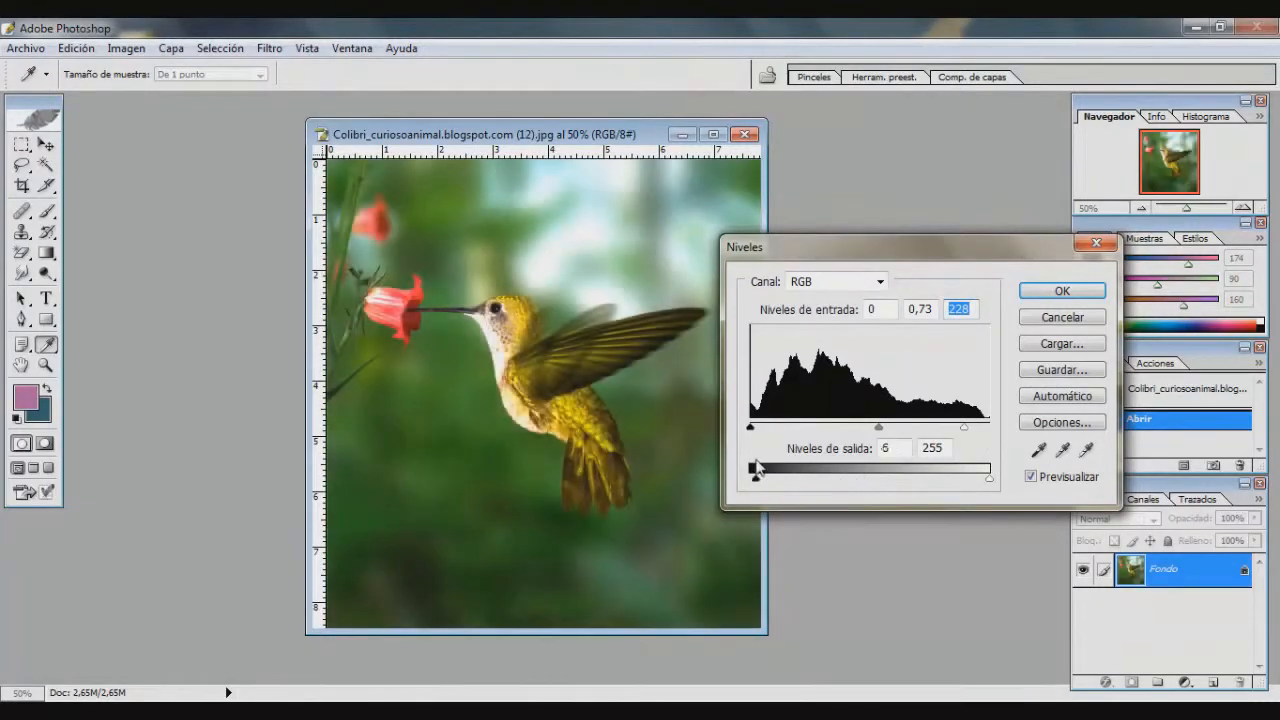
{"action": "mouse_move", "coordinate": [988, 482]}
{"action": "left_mouse_down"}
{"action": "mouse_move", "coordinate": [883, 480]}
{"action": "mouse_move", "coordinate": [989, 480]}
{"action": "left_mouse_up"}
{"action": "left_click_drag", "start_coordinate": [756, 484], "coordinate": [750, 482]}
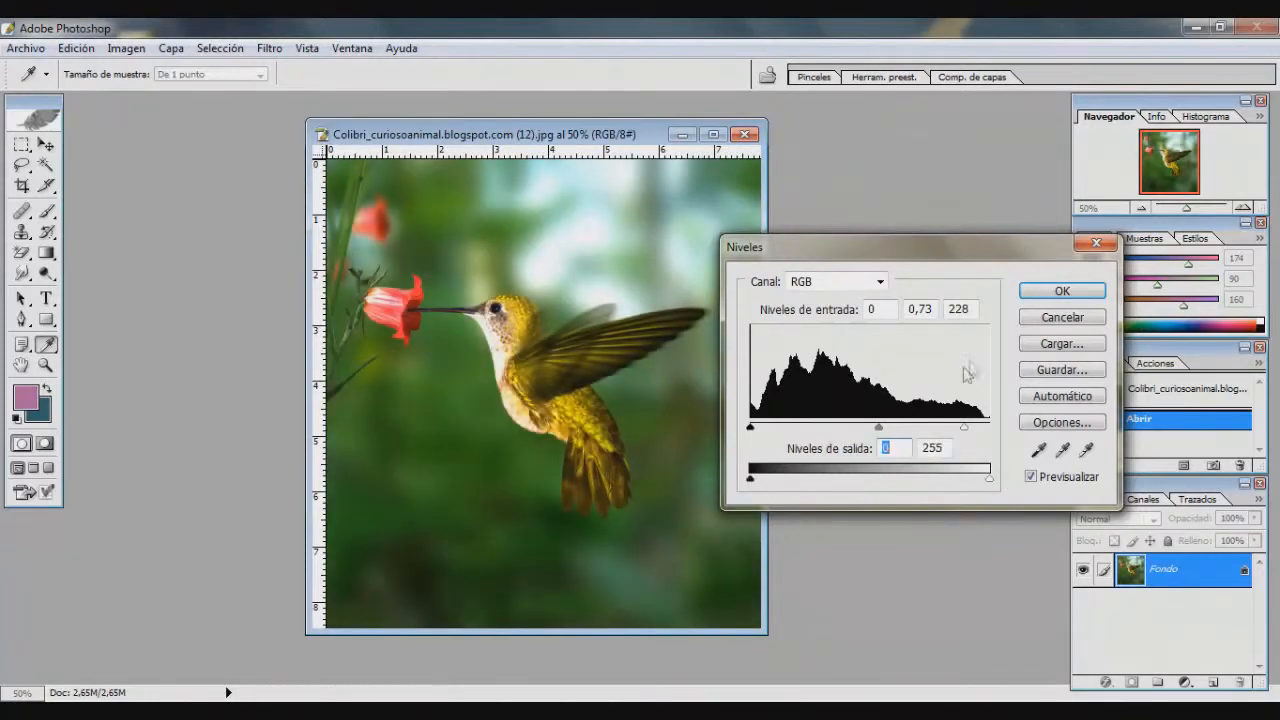
{"action": "left_click", "coordinate": [1060, 291]}
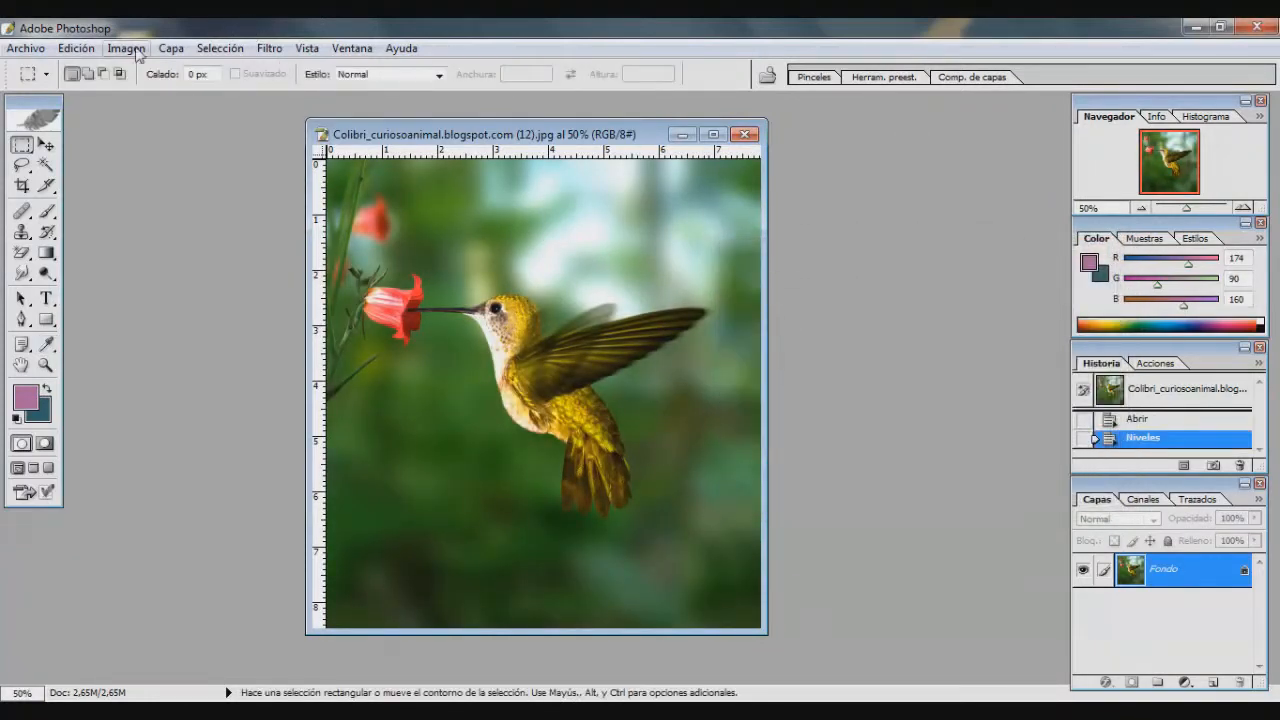
Apply the automatic levels correction to the hummingbird image.
{"action": "left_click", "coordinate": [126, 48]}
{"action": "mouse_move", "coordinate": [187, 101]}
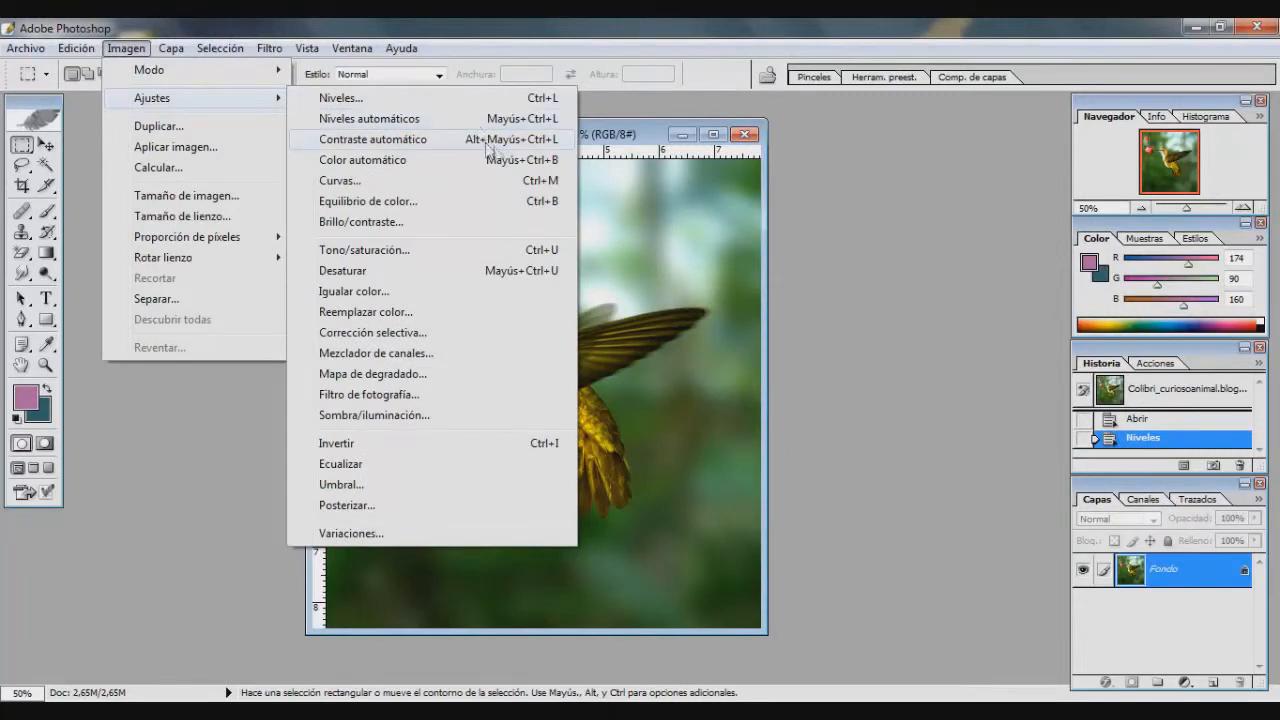
{"action": "left_click", "coordinate": [508, 121]}
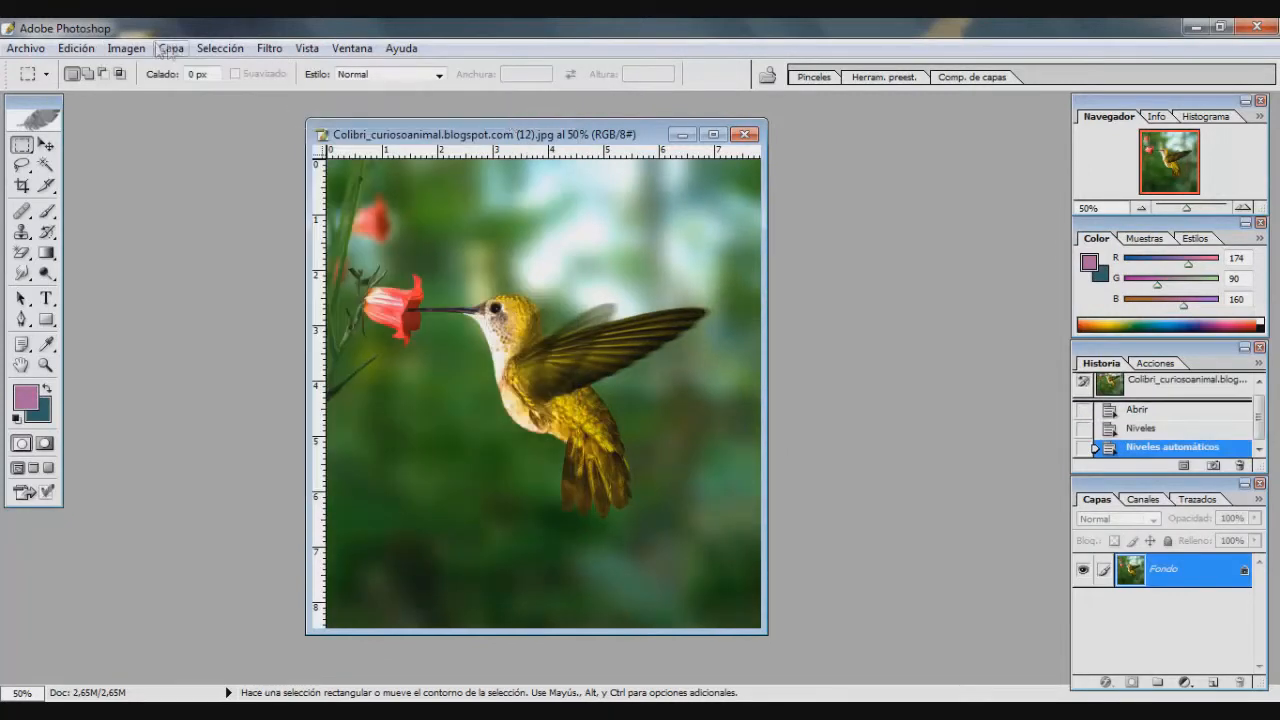
Apply the automatic contrast correction to the hummingbird image.
{"action": "left_click", "coordinate": [126, 48]}
{"action": "mouse_move", "coordinate": [155, 100]}
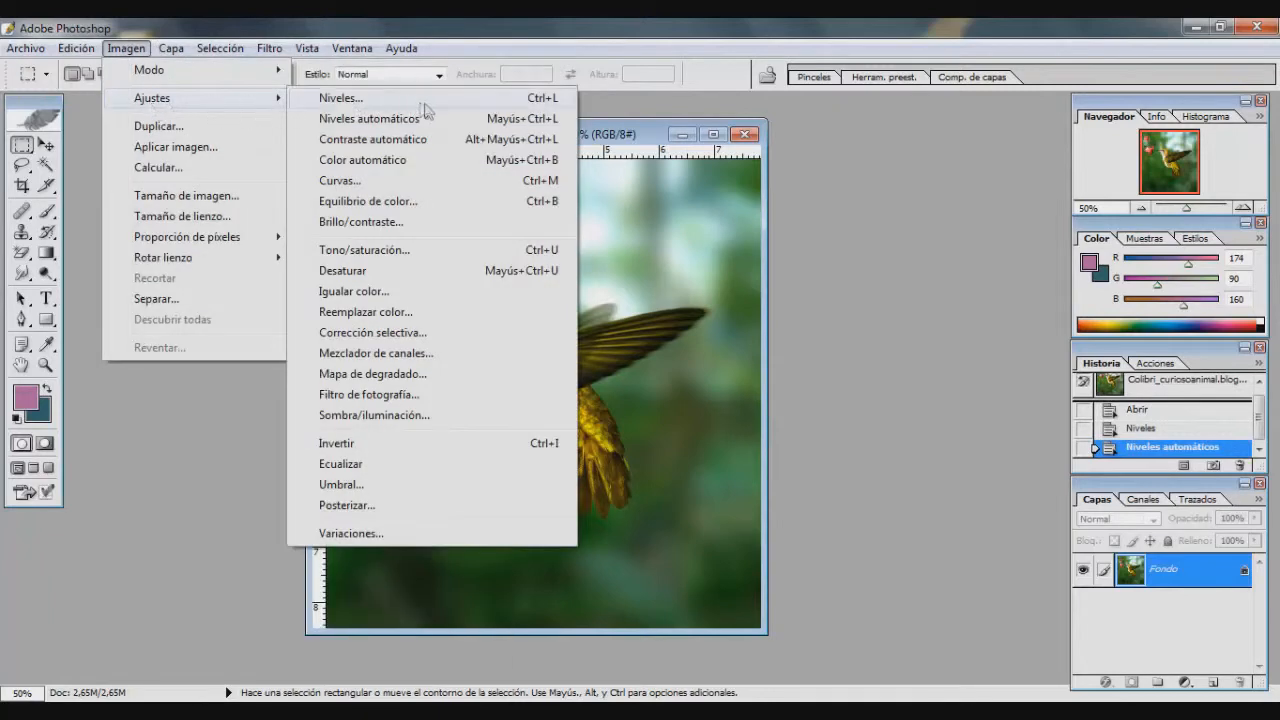
{"action": "left_click", "coordinate": [435, 145]}
Try the automatic color correction on the hummingbird image and delete it from the history.
{"action": "left_click", "coordinate": [130, 48]}
{"action": "mouse_move", "coordinate": [152, 100]}
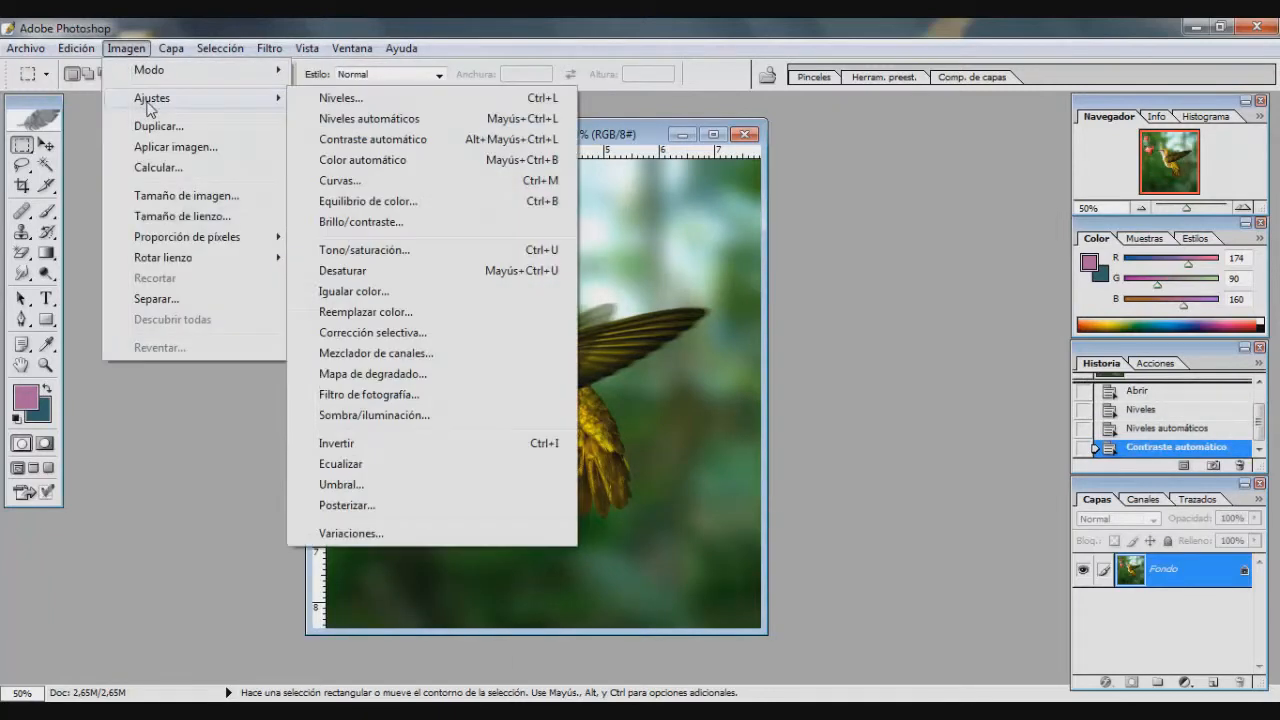
{"action": "left_click", "coordinate": [400, 160]}
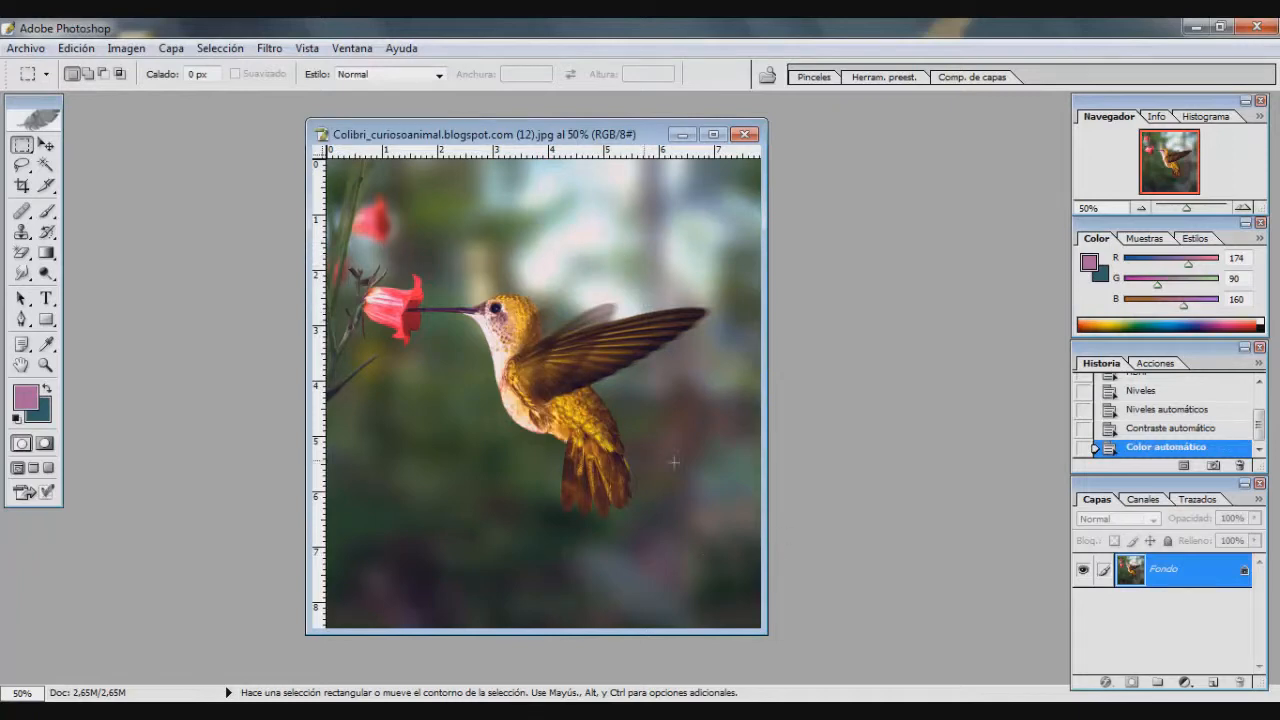
{"action": "left_click", "coordinate": [1241, 466]}
{"action": "left_click", "coordinate": [536, 326]}
Try an S-shaped Curves adjustment on the RGB channel with points at 82 to 51 and 161 to 173, and cancel it.
{"action": "left_click", "coordinate": [126, 48]}
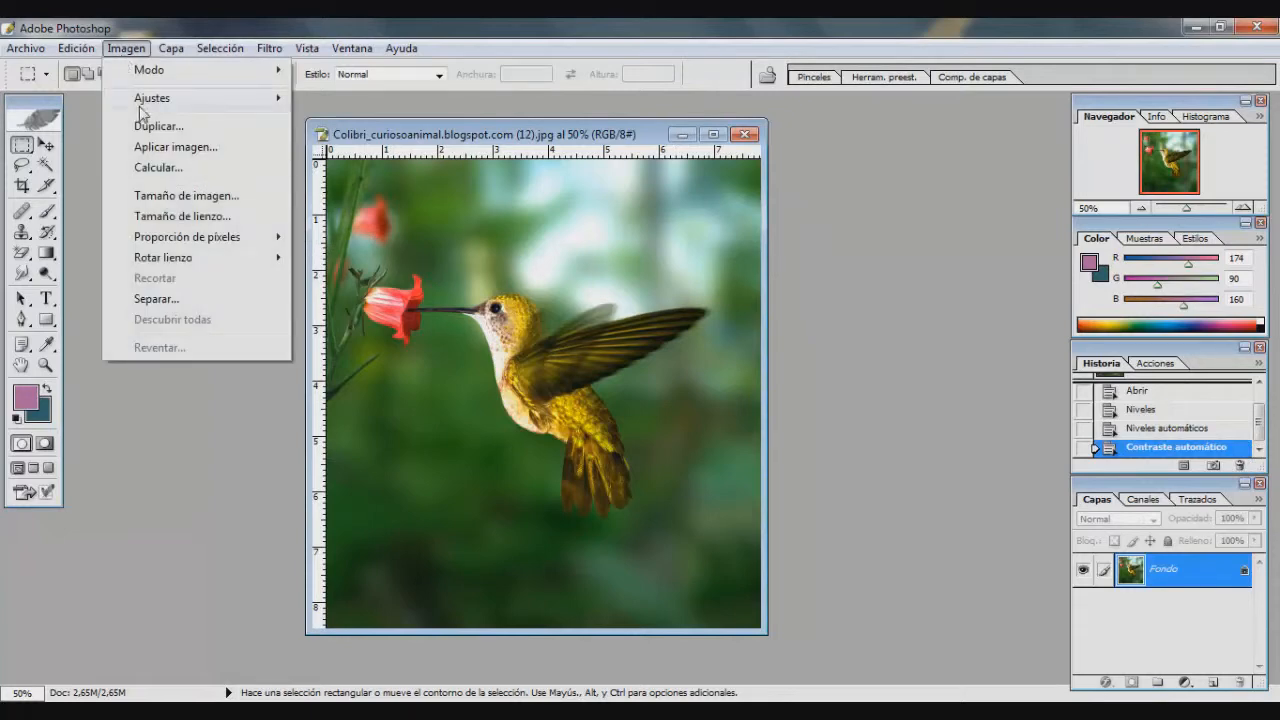
{"action": "mouse_move", "coordinate": [150, 98]}
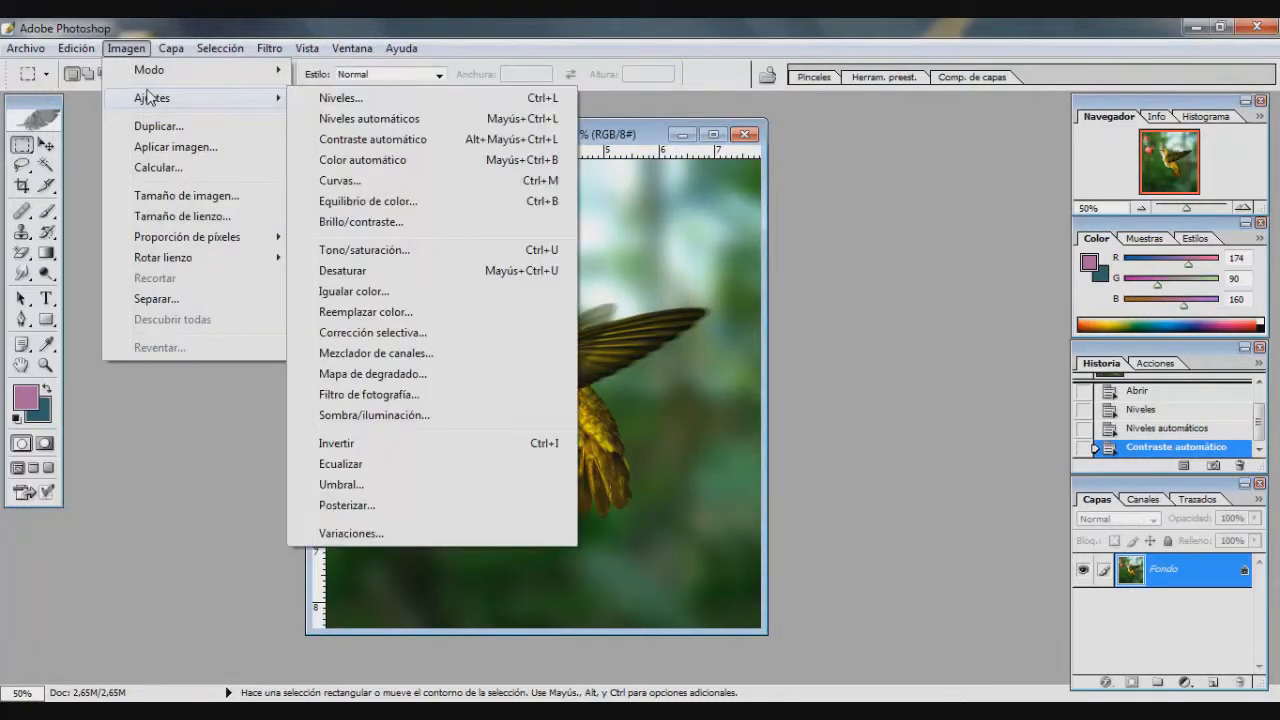
{"action": "left_click", "coordinate": [410, 181]}
{"action": "left_click_drag", "start_coordinate": [849, 385], "coordinate": [850, 404]}
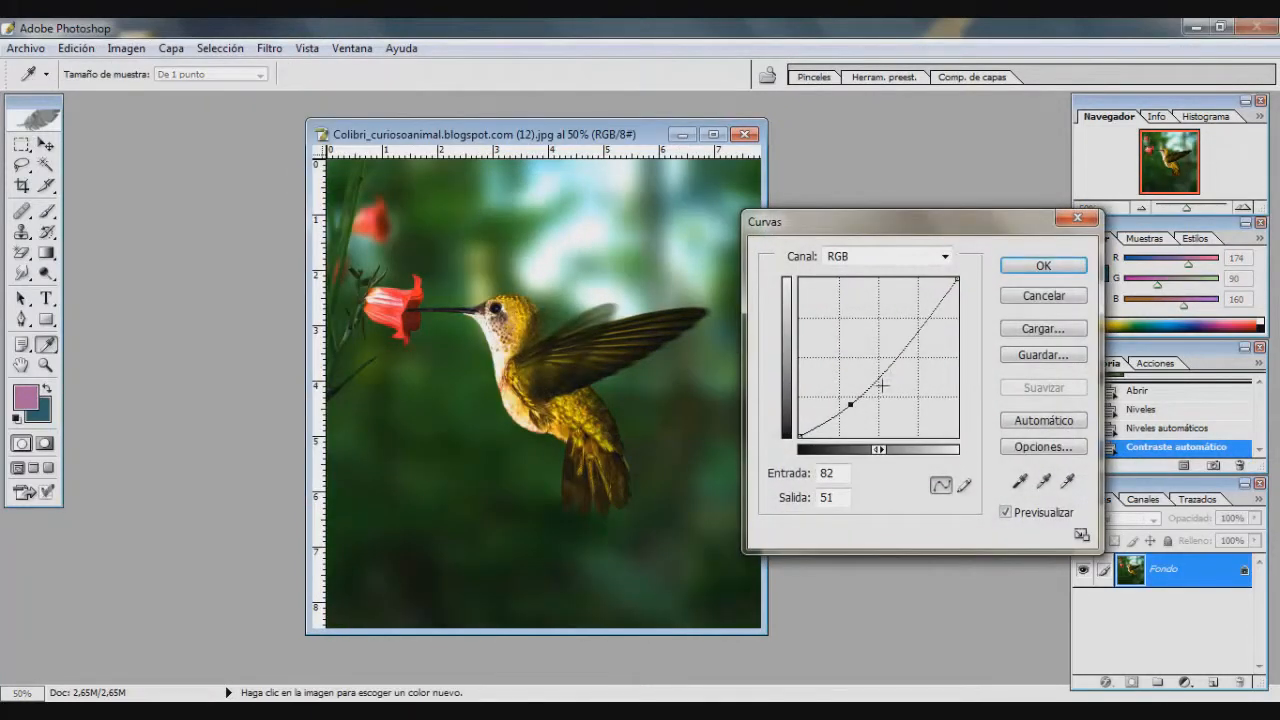
{"action": "left_click_drag", "start_coordinate": [914, 343], "coordinate": [899, 330]}
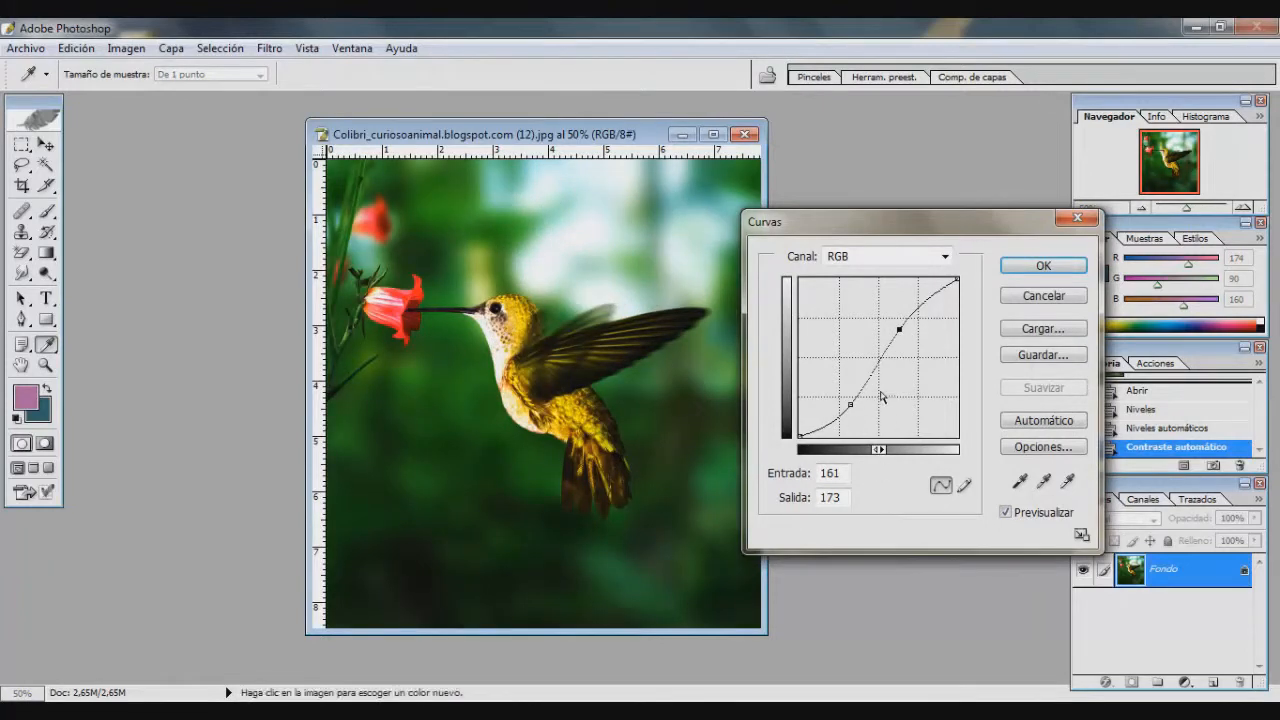
{"action": "left_click_drag", "start_coordinate": [863, 371], "coordinate": [905, 394]}
{"action": "left_click", "coordinate": [1043, 295]}
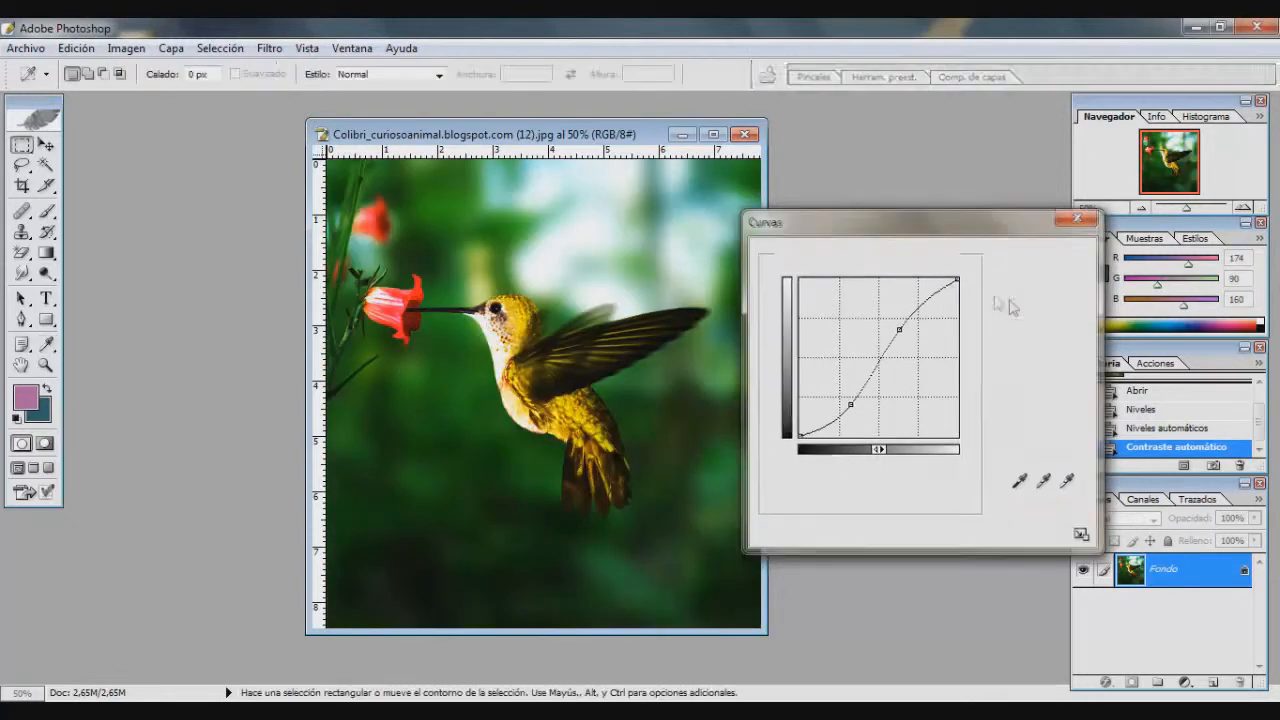
Start a Color Balance adjustment and try midtone color levels of +81, -100 and +100.
{"action": "left_click", "coordinate": [86, 51]}
{"action": "mouse_move", "coordinate": [126, 48]}
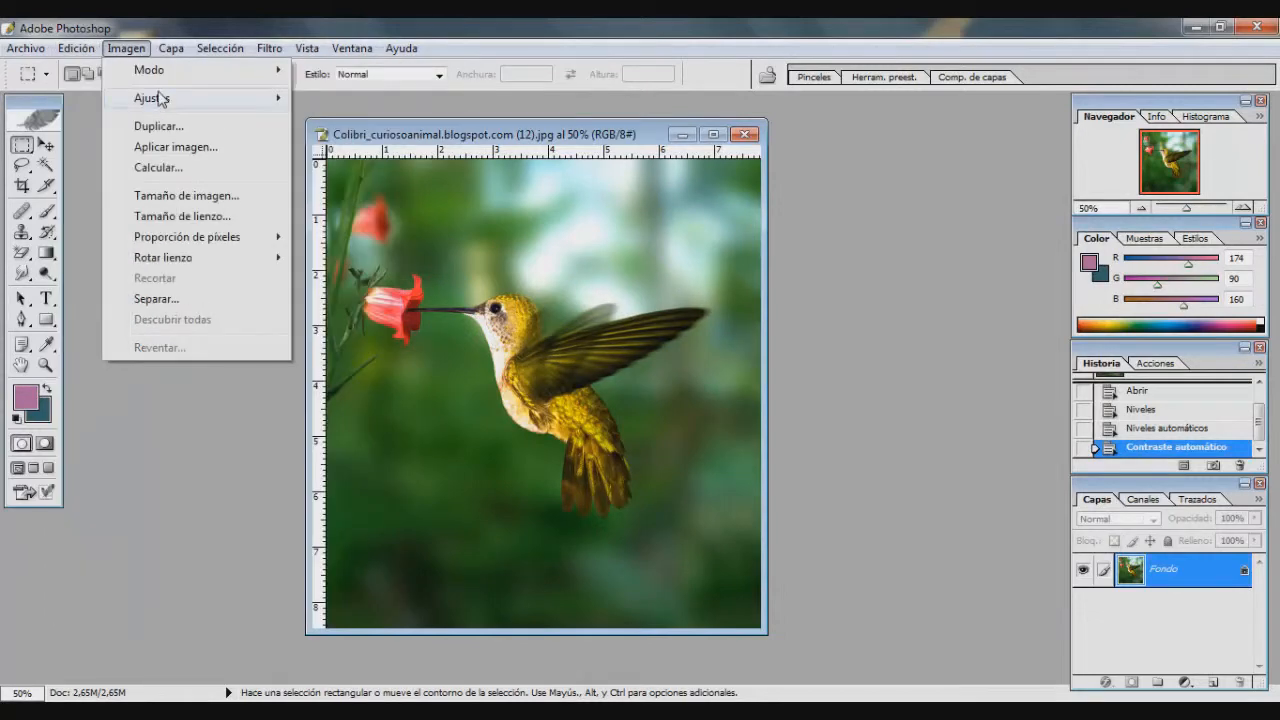
{"action": "mouse_move", "coordinate": [158, 98]}
{"action": "left_click", "coordinate": [408, 201]}
{"action": "left_click_drag", "start_coordinate": [629, 252], "coordinate": [886, 314]}
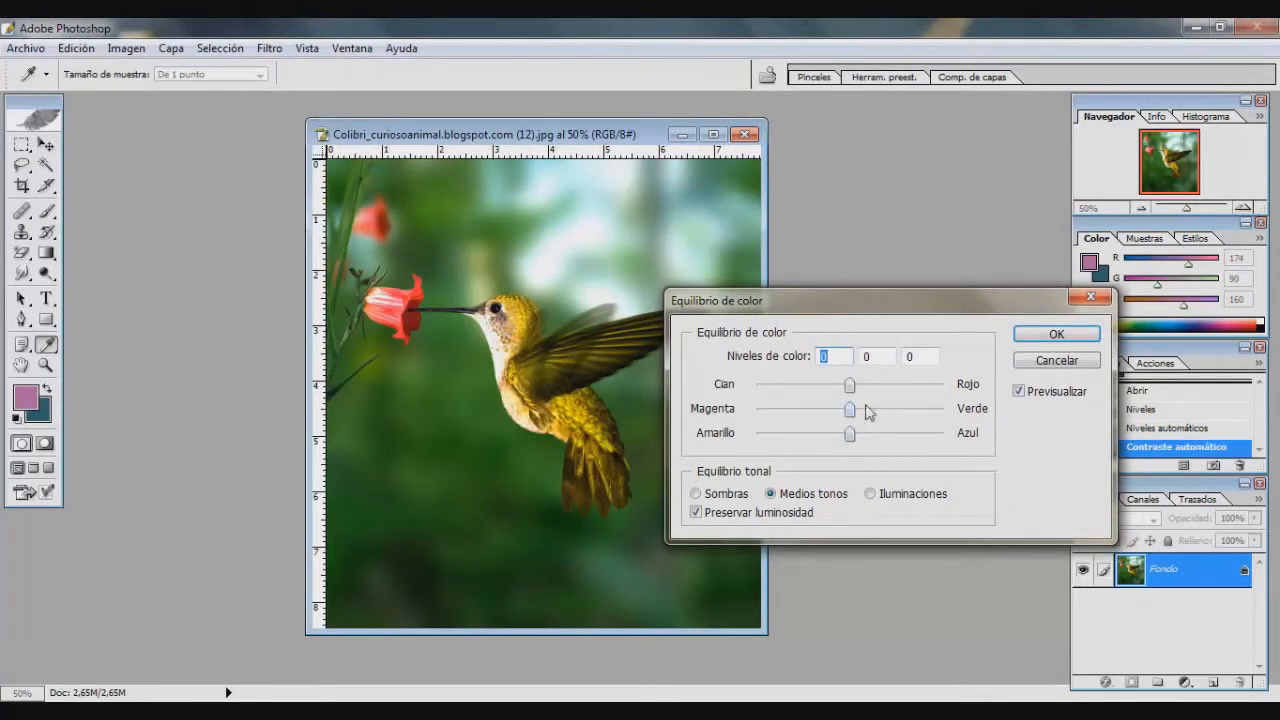
{"action": "left_click_drag", "start_coordinate": [851, 411], "coordinate": [925, 388]}
{"action": "left_click_drag", "start_coordinate": [852, 446], "coordinate": [943, 436]}
{"action": "left_click_drag", "start_coordinate": [812, 408], "coordinate": [756, 410]}
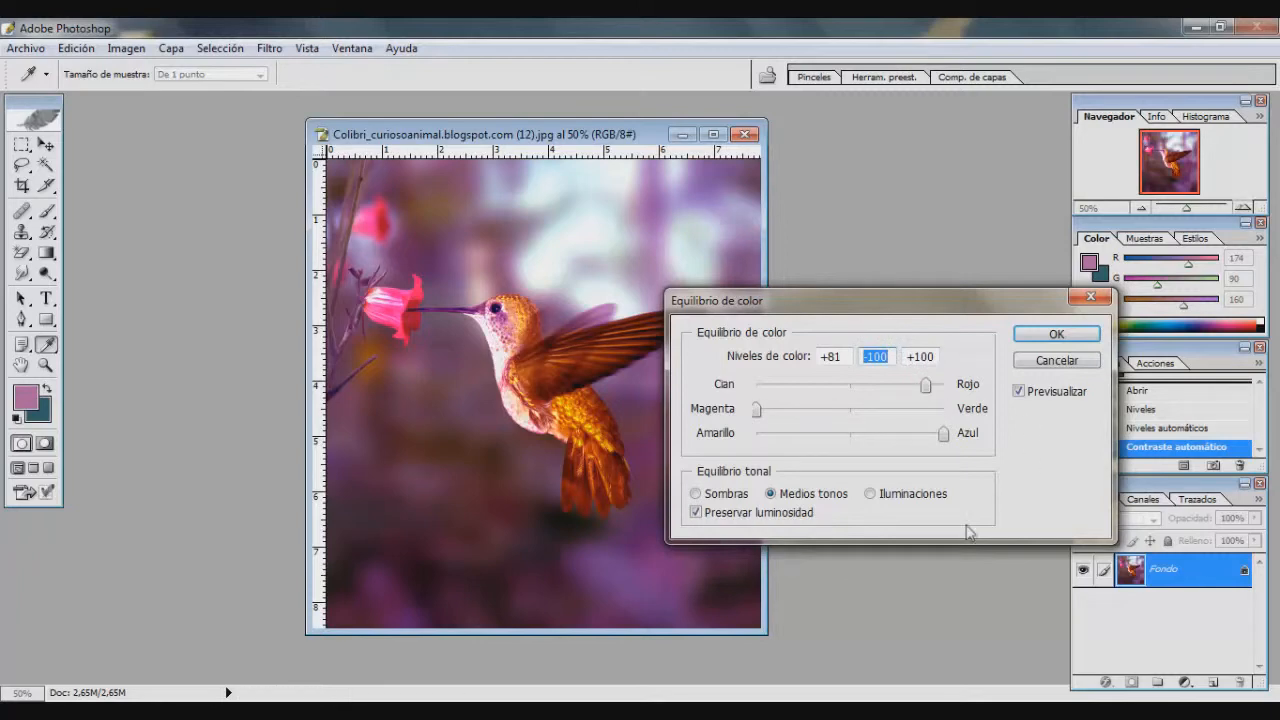
Try Color Balance highlight levels of +74, -52 and -53 and shadow levels of -60, -60 and -90.
{"action": "left_click", "coordinate": [873, 495]}
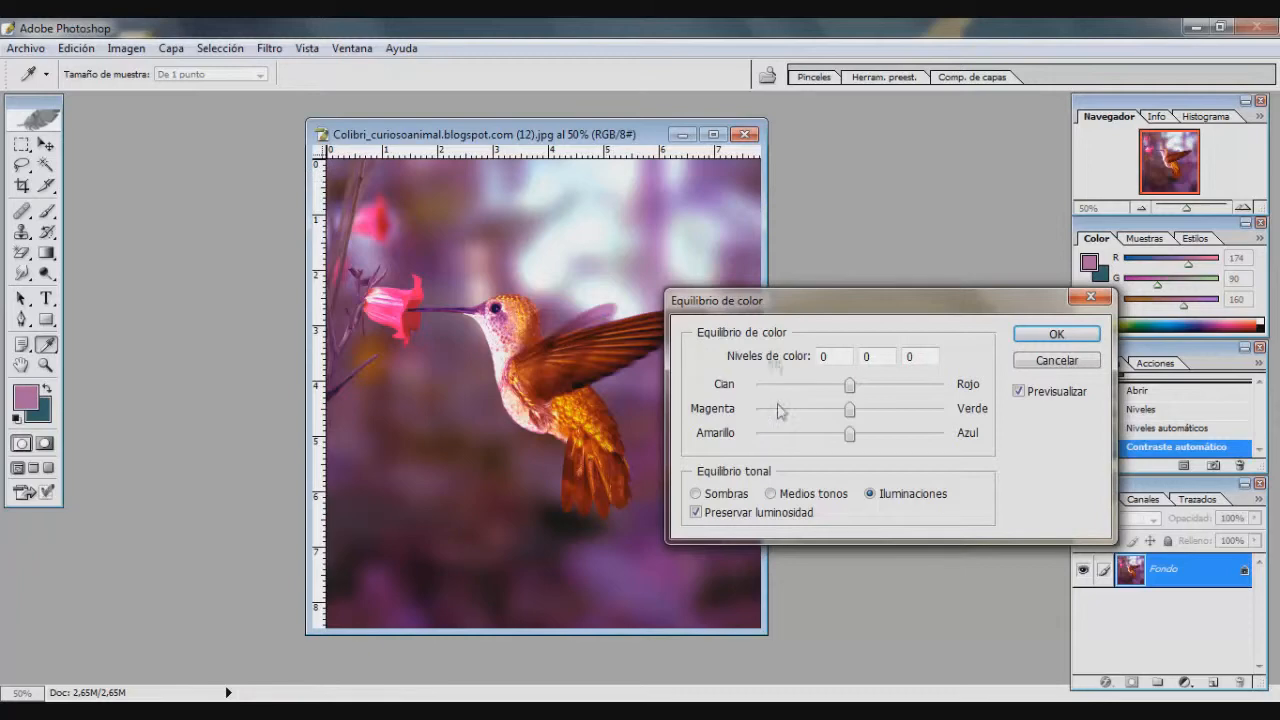
{"action": "left_click_drag", "start_coordinate": [849, 433], "coordinate": [919, 386]}
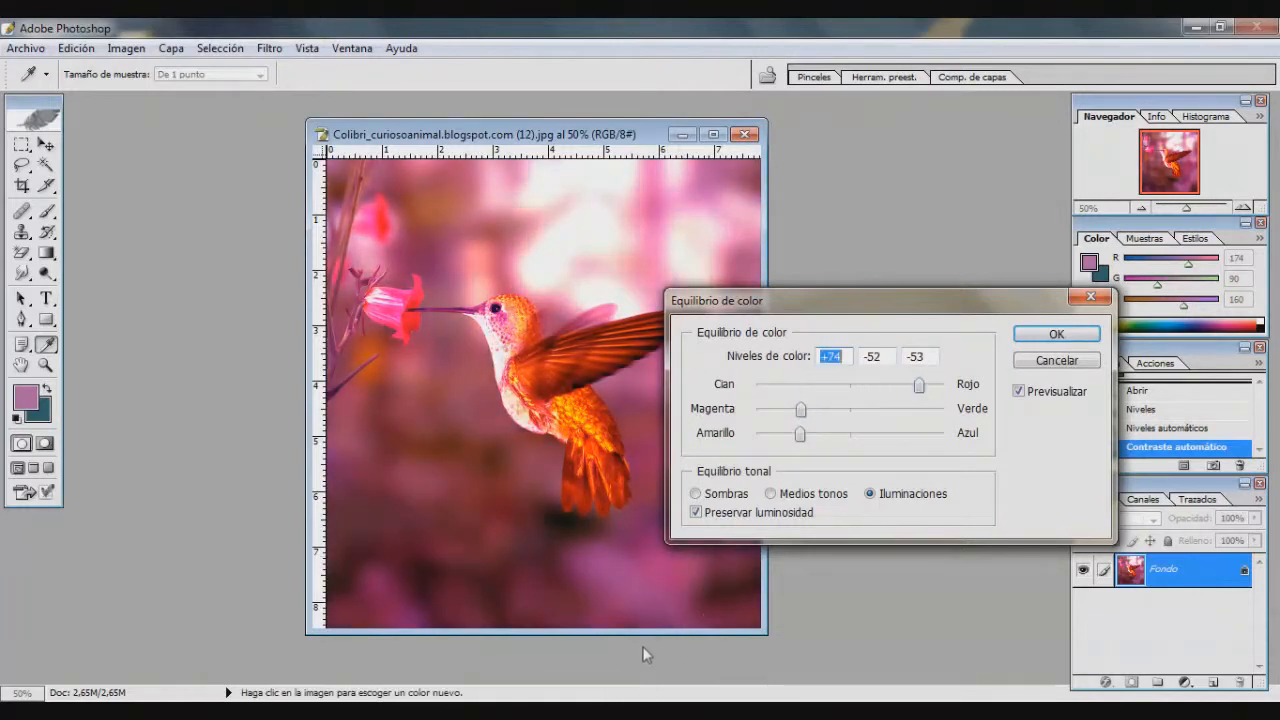
{"action": "left_click", "coordinate": [701, 496]}
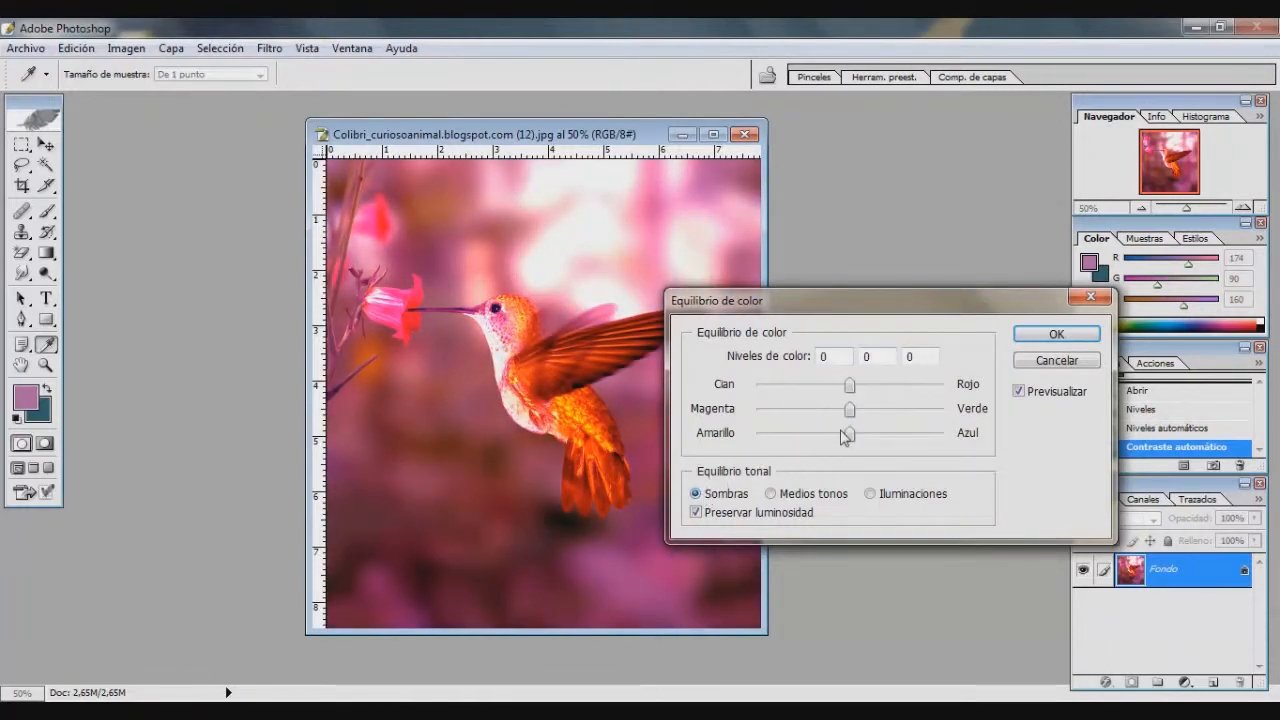
{"action": "left_click_drag", "start_coordinate": [843, 437], "coordinate": [766, 436]}
{"action": "left_click_drag", "start_coordinate": [849, 410], "coordinate": [797, 420]}
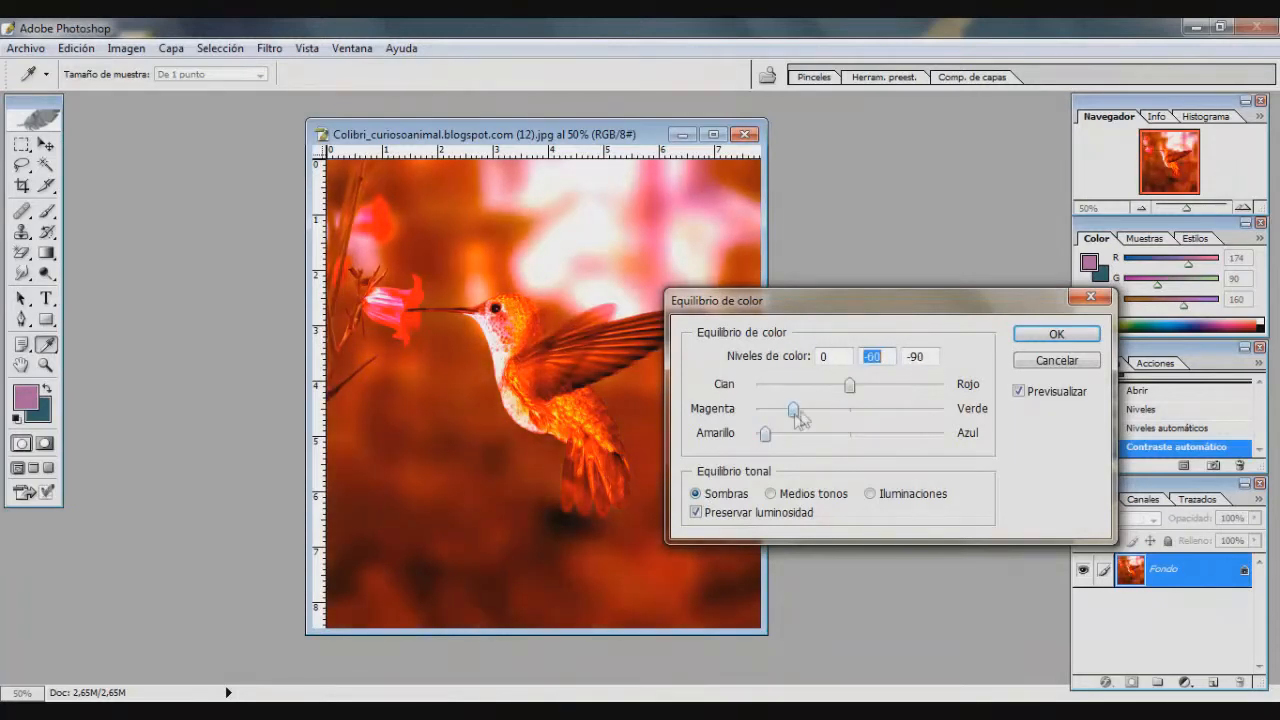
{"action": "left_click_drag", "start_coordinate": [850, 384], "coordinate": [793, 385]}
Compare the image with the Color Balance preview off and on, and cancel the adjustment.
{"action": "left_click", "coordinate": [1019, 392]}
{"action": "left_click", "coordinate": [1019, 392]}
{"action": "left_click", "coordinate": [1019, 392]}
{"action": "left_click", "coordinate": [1019, 392]}
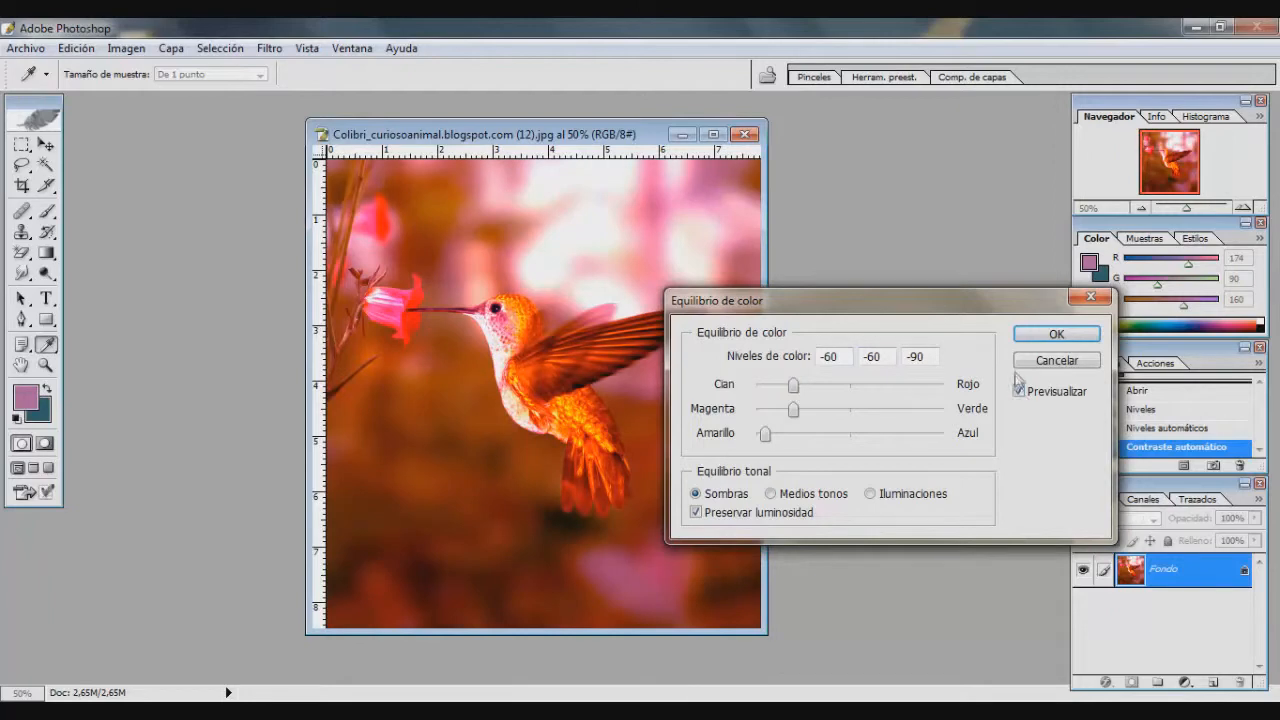
{"action": "left_click", "coordinate": [1030, 360]}
{"action": "key", "text": "m"}
Apply a Brightness/Contrast adjustment with contrast +3, trying brightness -4 and raising it slightly before accepting.
{"action": "left_click", "coordinate": [126, 48]}
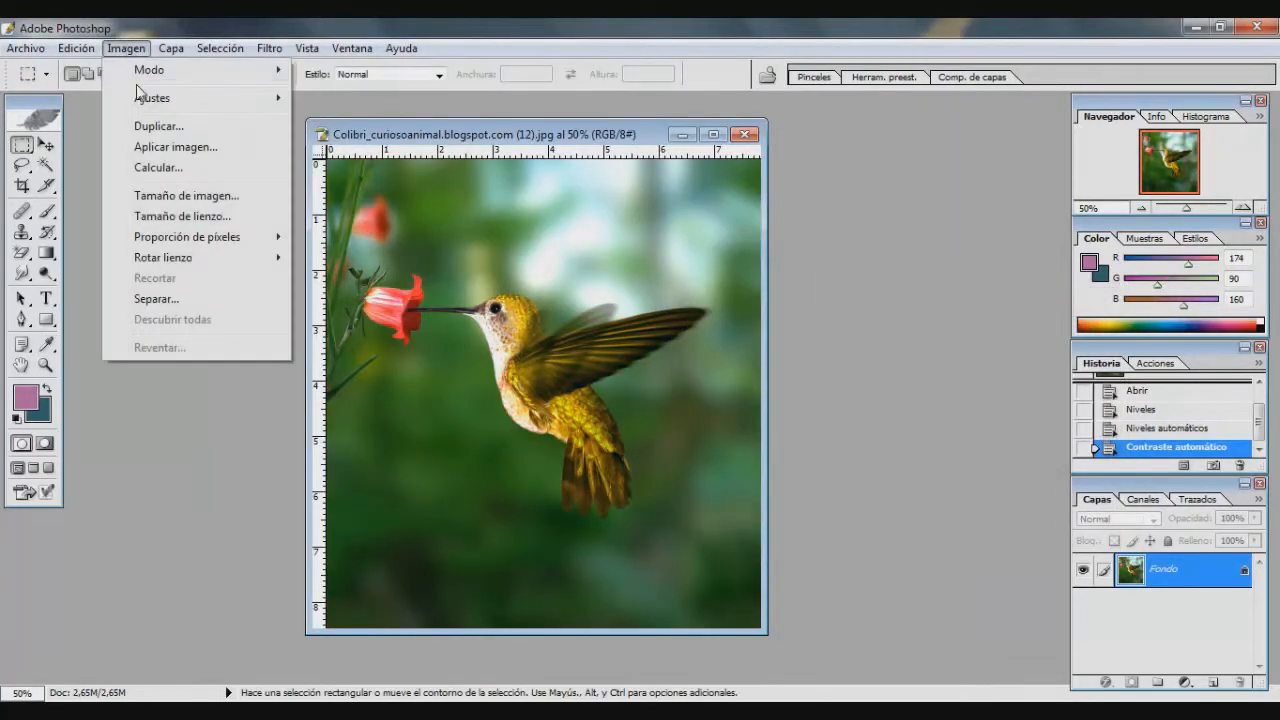
{"action": "mouse_move", "coordinate": [143, 97]}
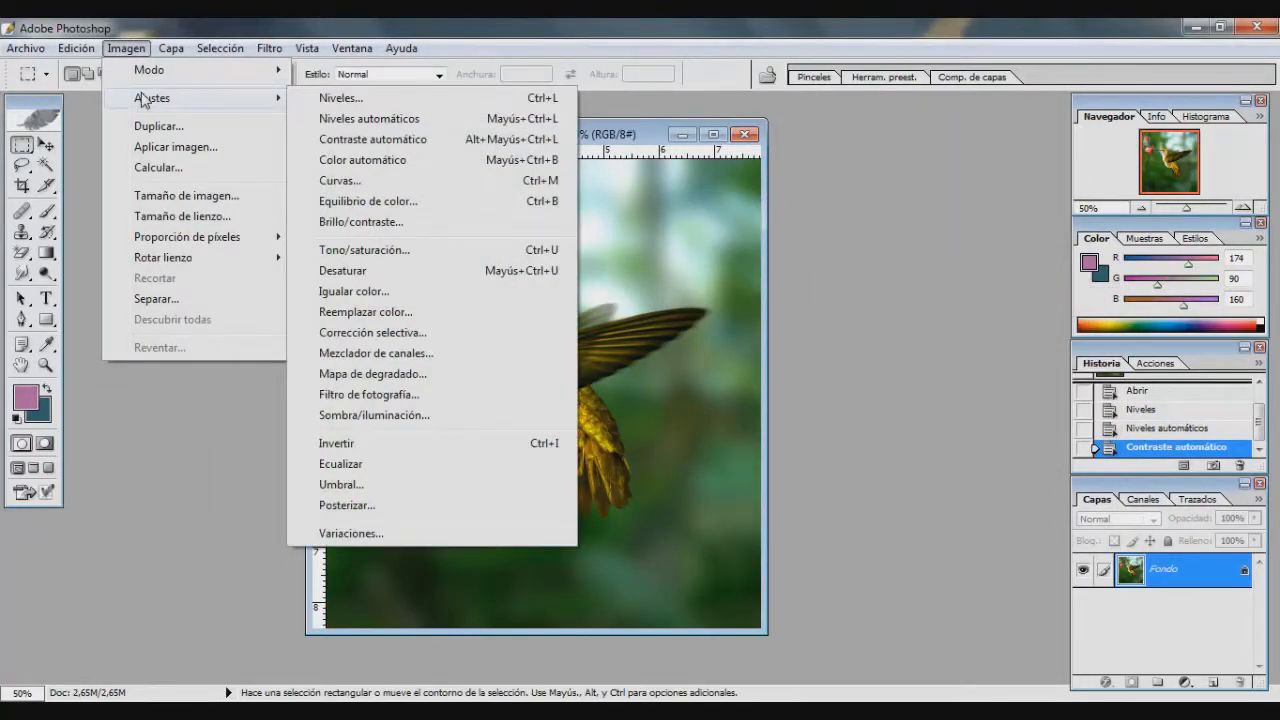
{"action": "left_click", "coordinate": [448, 221]}
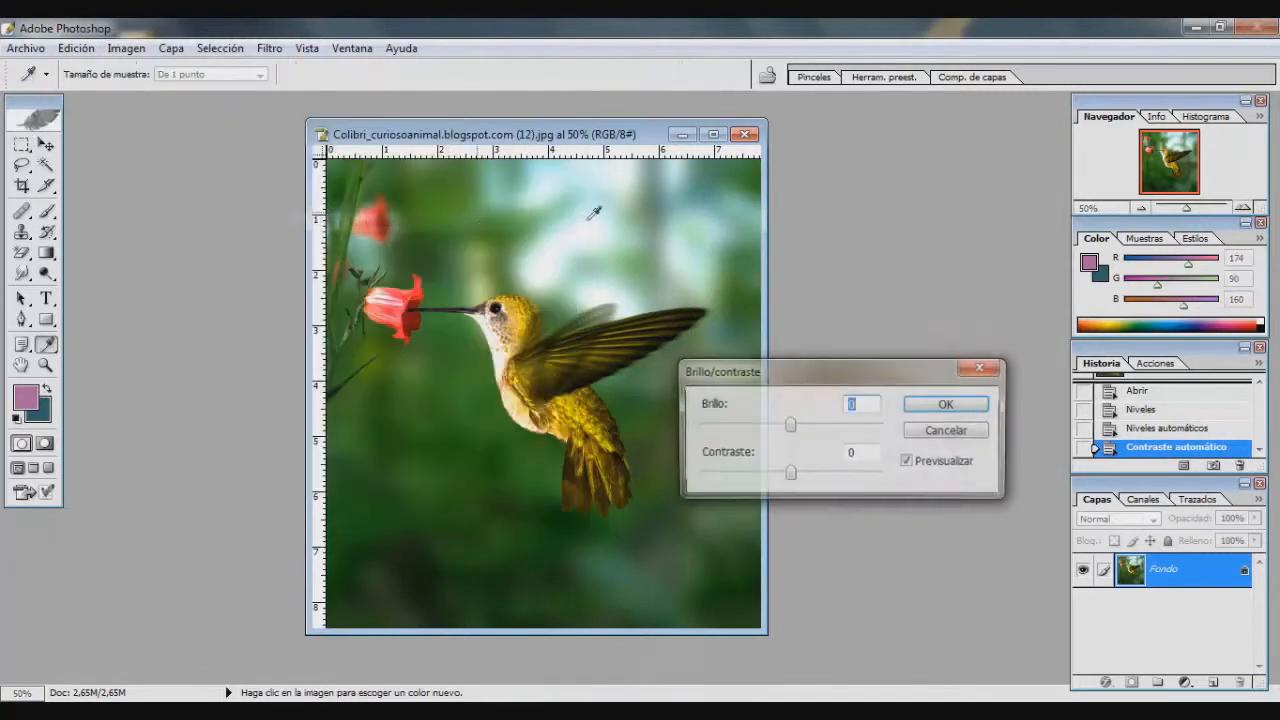
{"action": "mouse_move", "coordinate": [790, 425]}
{"action": "left_mouse_down"}
{"action": "mouse_move", "coordinate": [737, 426]}
{"action": "mouse_move", "coordinate": [845, 428]}
{"action": "mouse_move", "coordinate": [757, 428]}
{"action": "mouse_move", "coordinate": [789, 433]}
{"action": "left_mouse_up"}
{"action": "mouse_move", "coordinate": [789, 477]}
{"action": "left_mouse_down"}
{"action": "mouse_move", "coordinate": [746, 479]}
{"action": "mouse_move", "coordinate": [820, 477]}
{"action": "mouse_move", "coordinate": [792, 477]}
{"action": "left_mouse_up"}
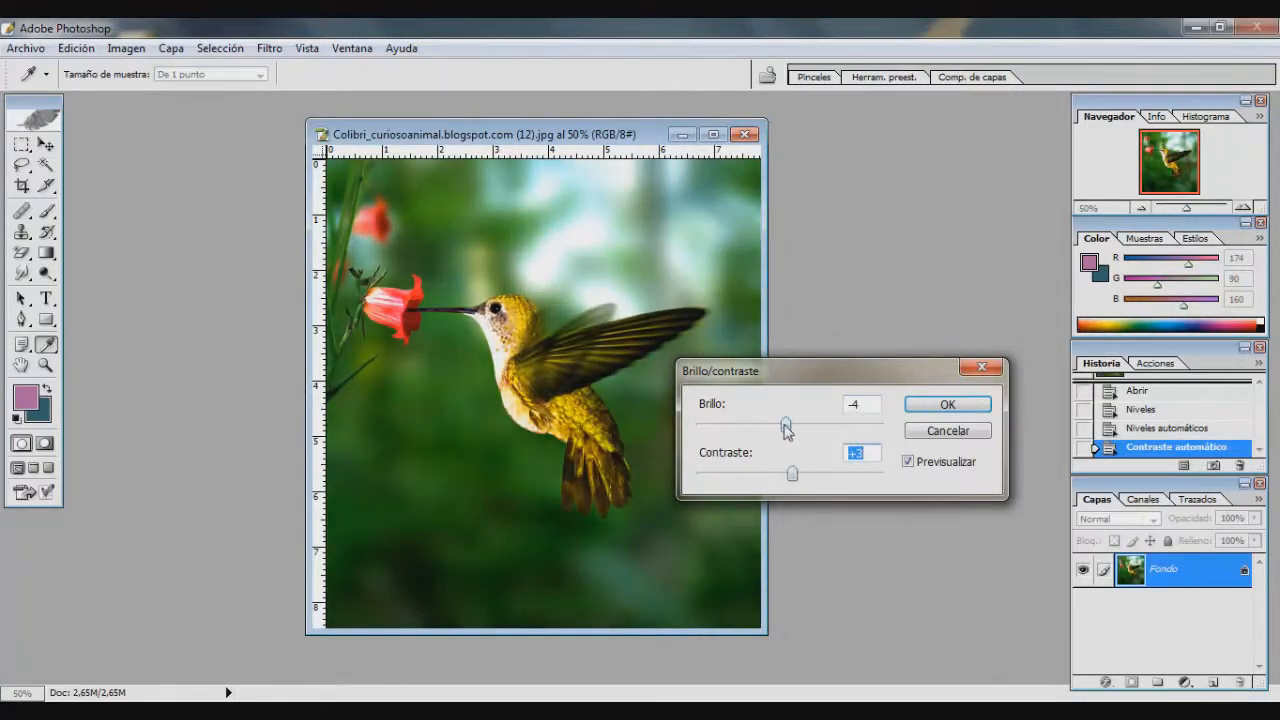
{"action": "left_click_drag", "start_coordinate": [789, 425], "coordinate": [797, 428]}
{"action": "left_click", "coordinate": [947, 404]}
{"action": "key", "text": "m"}
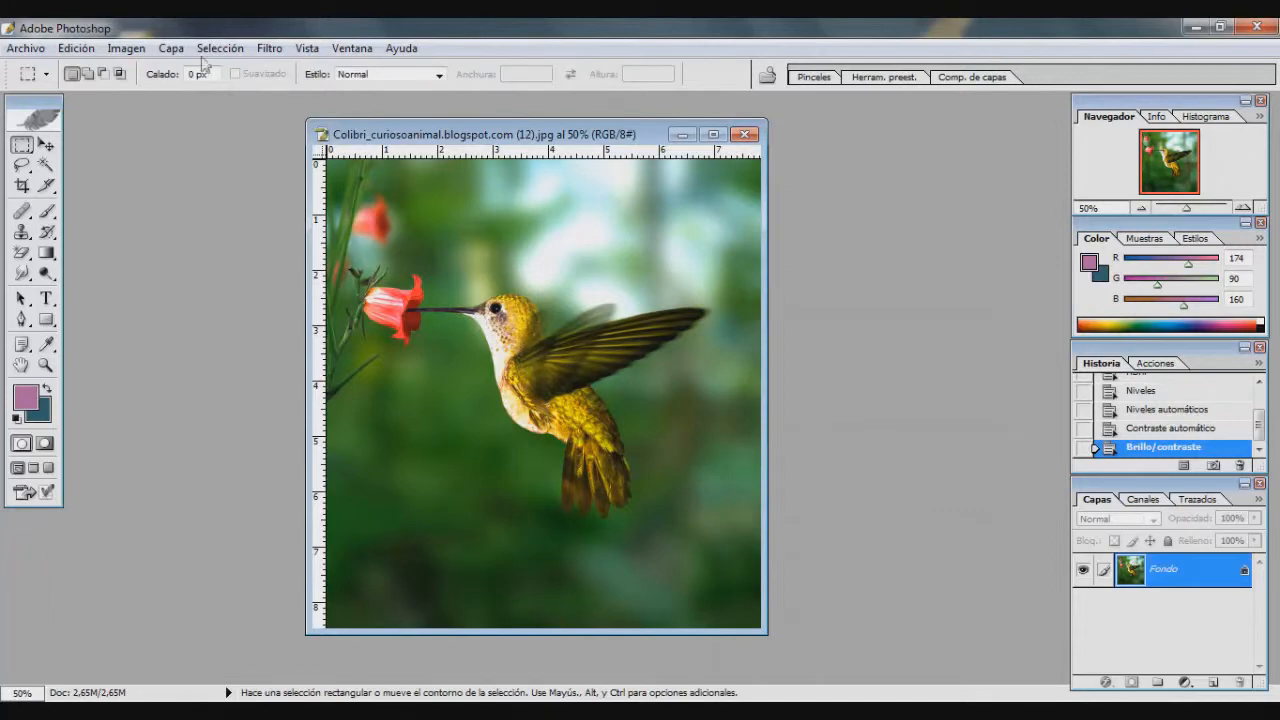
Try a Hue/Saturation adjustment with hue -39 and +180, slightly reduced saturation and raised lightness, and cancel it.
{"action": "left_click", "coordinate": [123, 52]}
{"action": "mouse_move", "coordinate": [129, 104]}
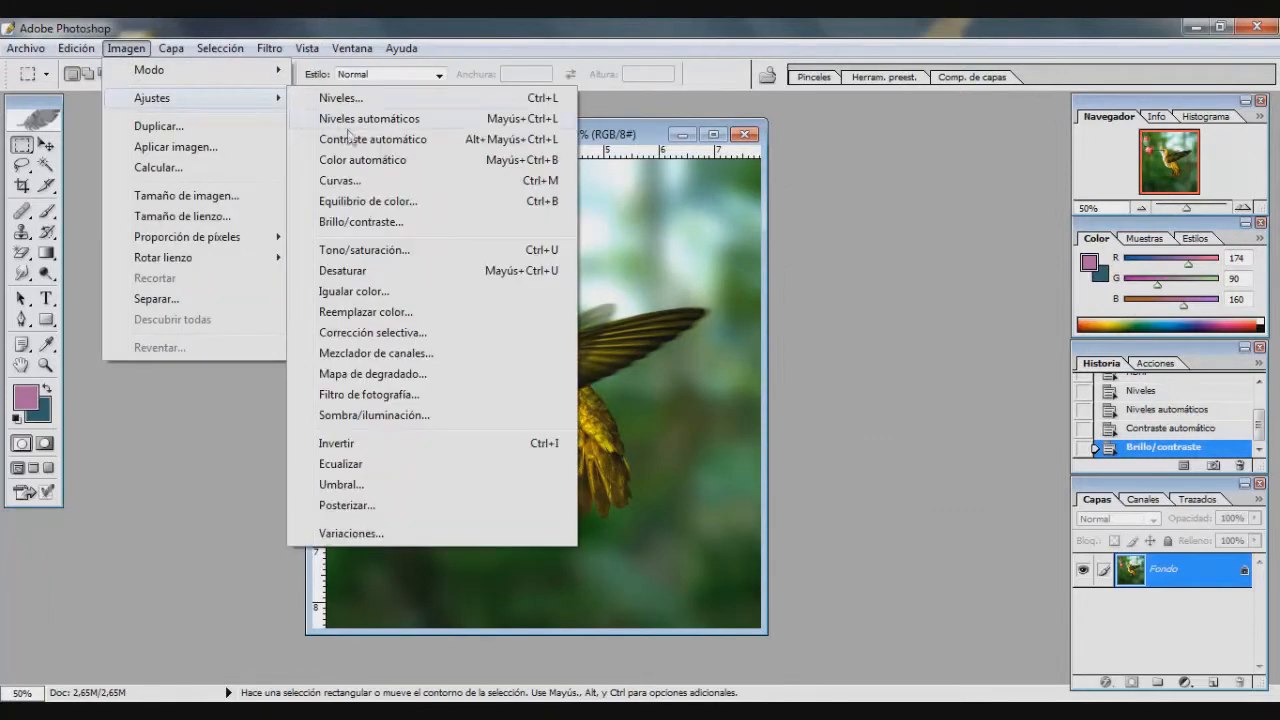
{"action": "left_click", "coordinate": [451, 250]}
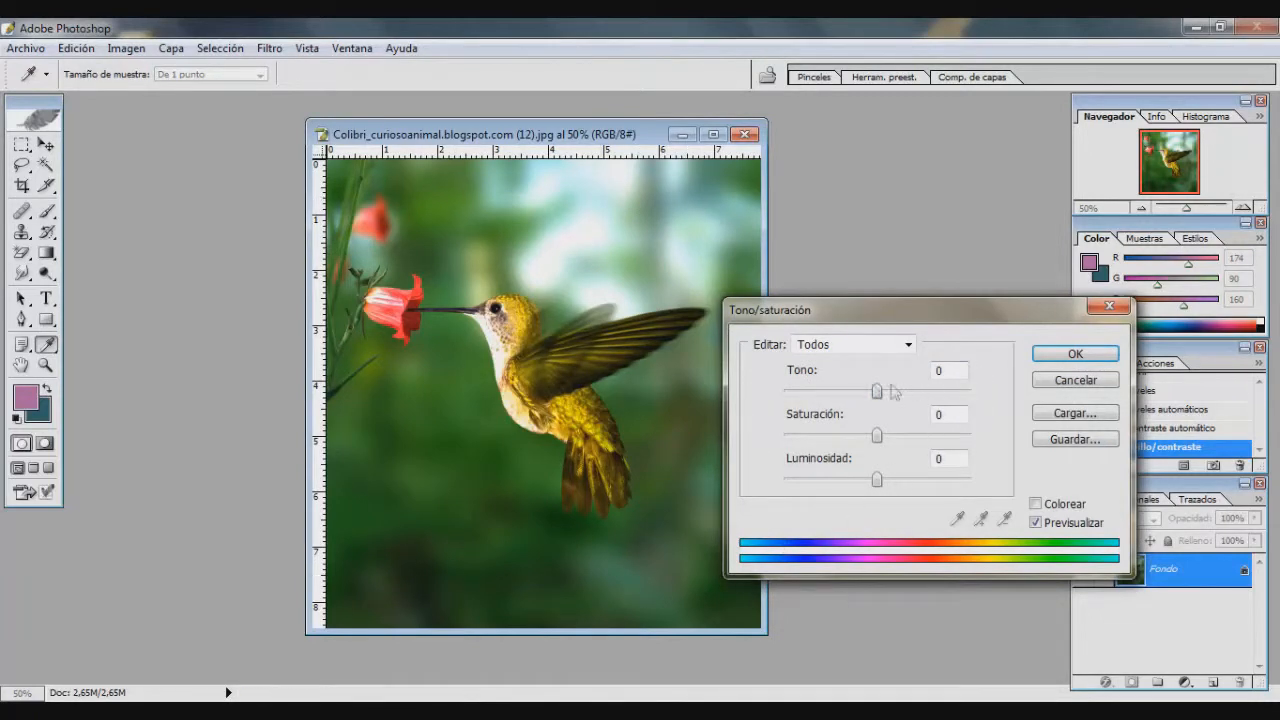
{"action": "left_click_drag", "start_coordinate": [877, 394], "coordinate": [842, 398]}
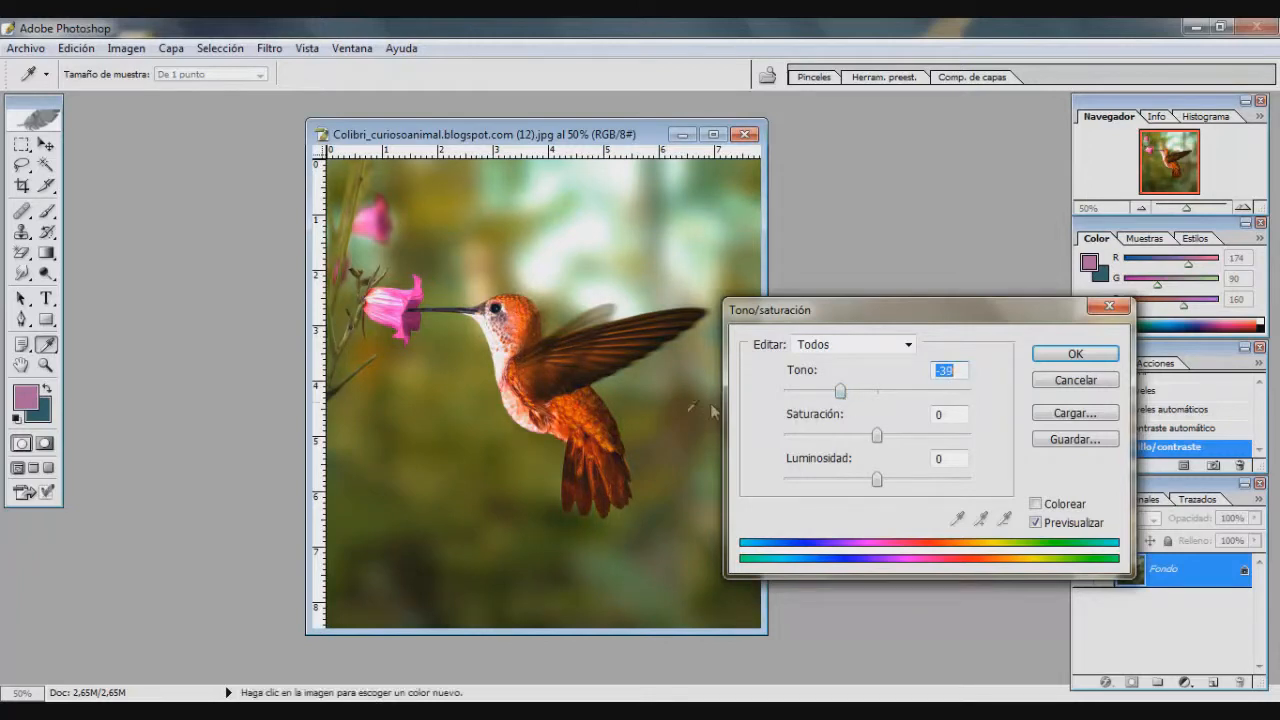
{"action": "left_click_drag", "start_coordinate": [840, 392], "coordinate": [968, 393]}
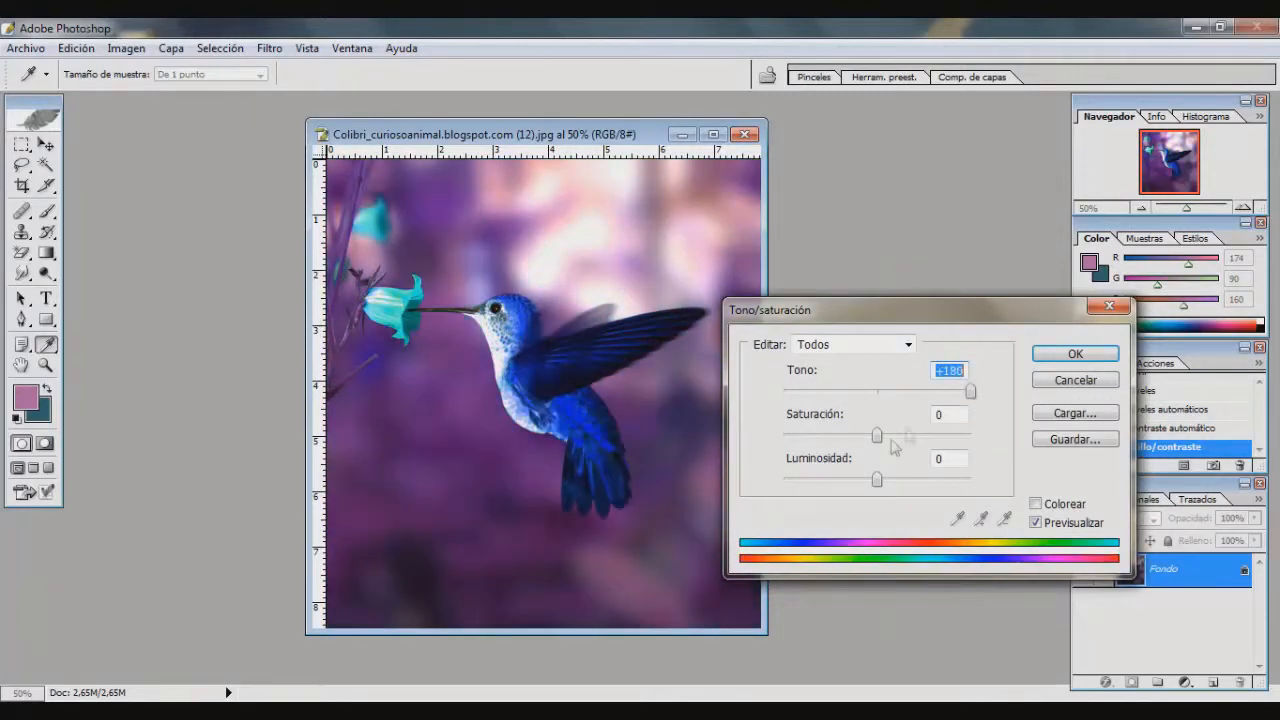
{"action": "left_click_drag", "start_coordinate": [877, 440], "coordinate": [903, 481]}
{"action": "left_click", "coordinate": [1047, 385]}
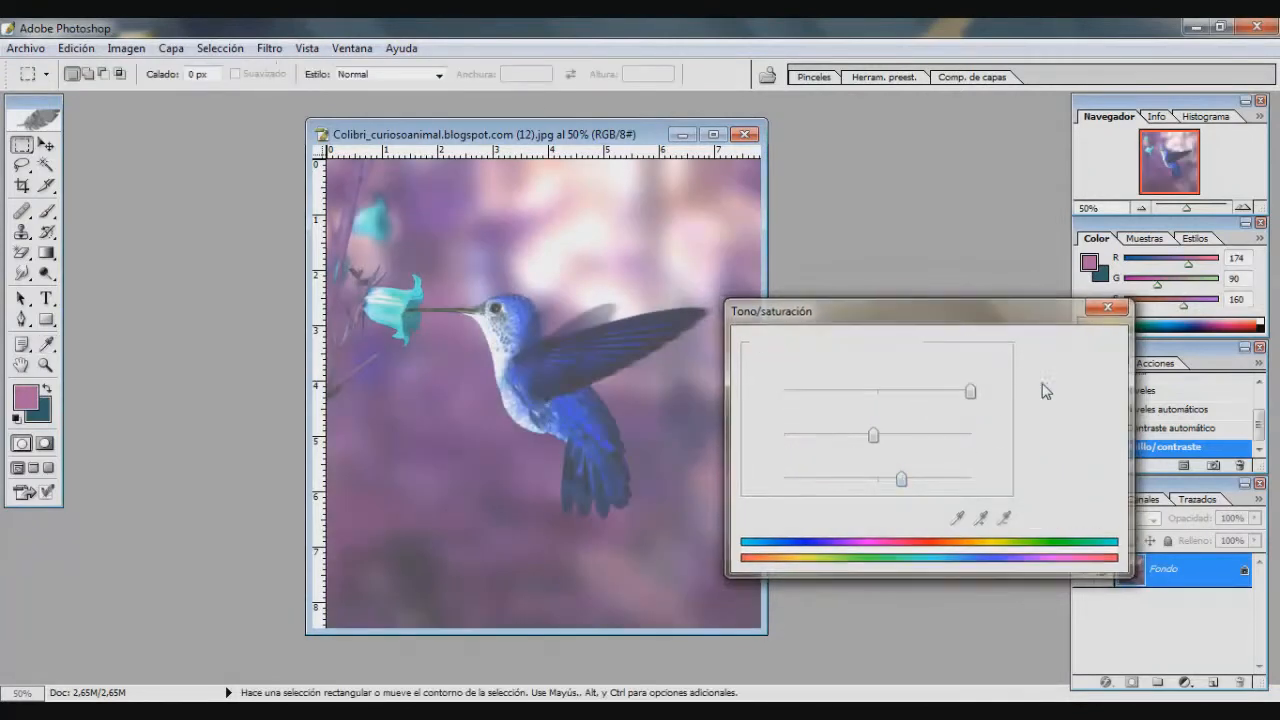
Try desaturating the hummingbird image and delete that state from the history.
{"action": "left_click", "coordinate": [126, 48]}
{"action": "mouse_move", "coordinate": [148, 97]}
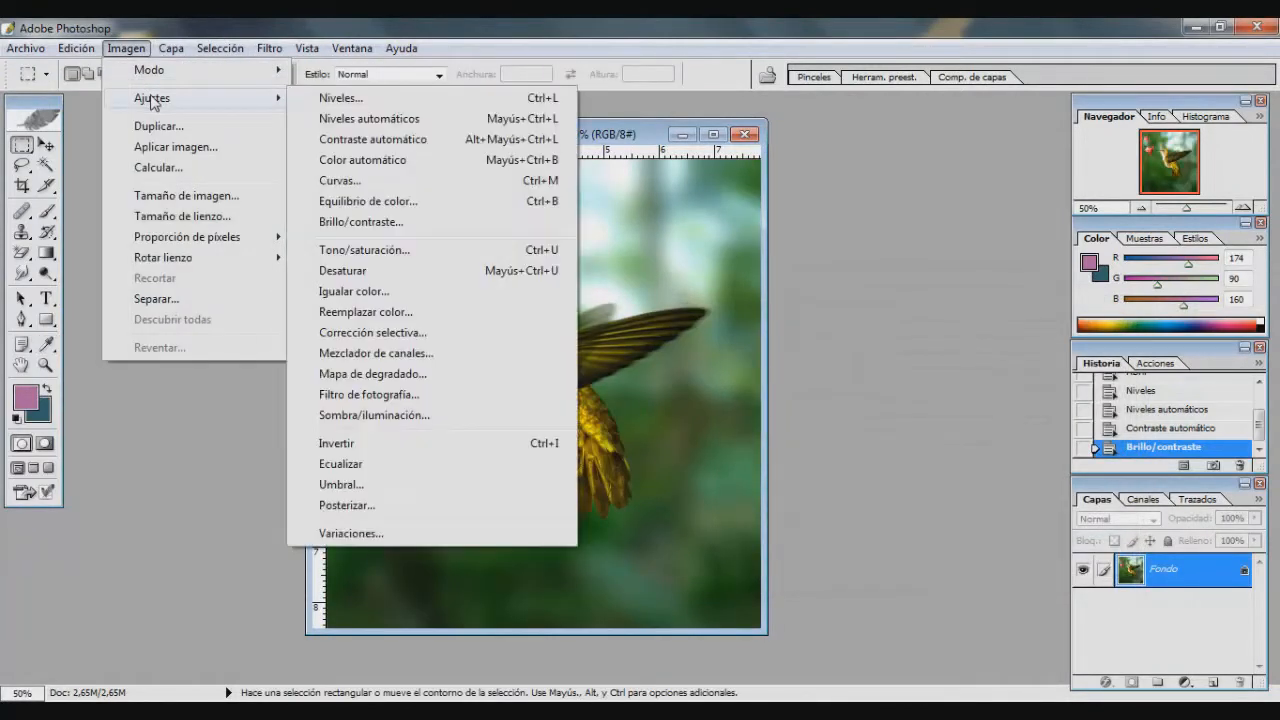
{"action": "left_click", "coordinate": [345, 271]}
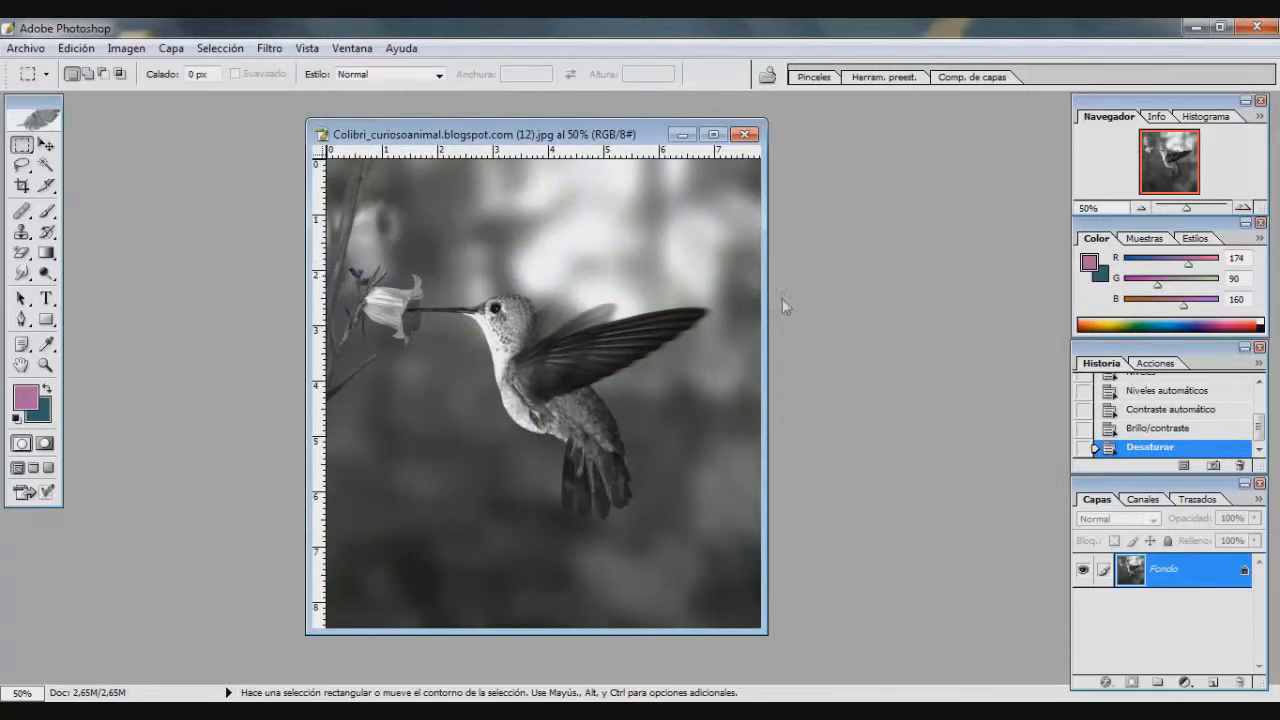
{"action": "left_click", "coordinate": [1239, 466]}
{"action": "key", "text": "Return"}
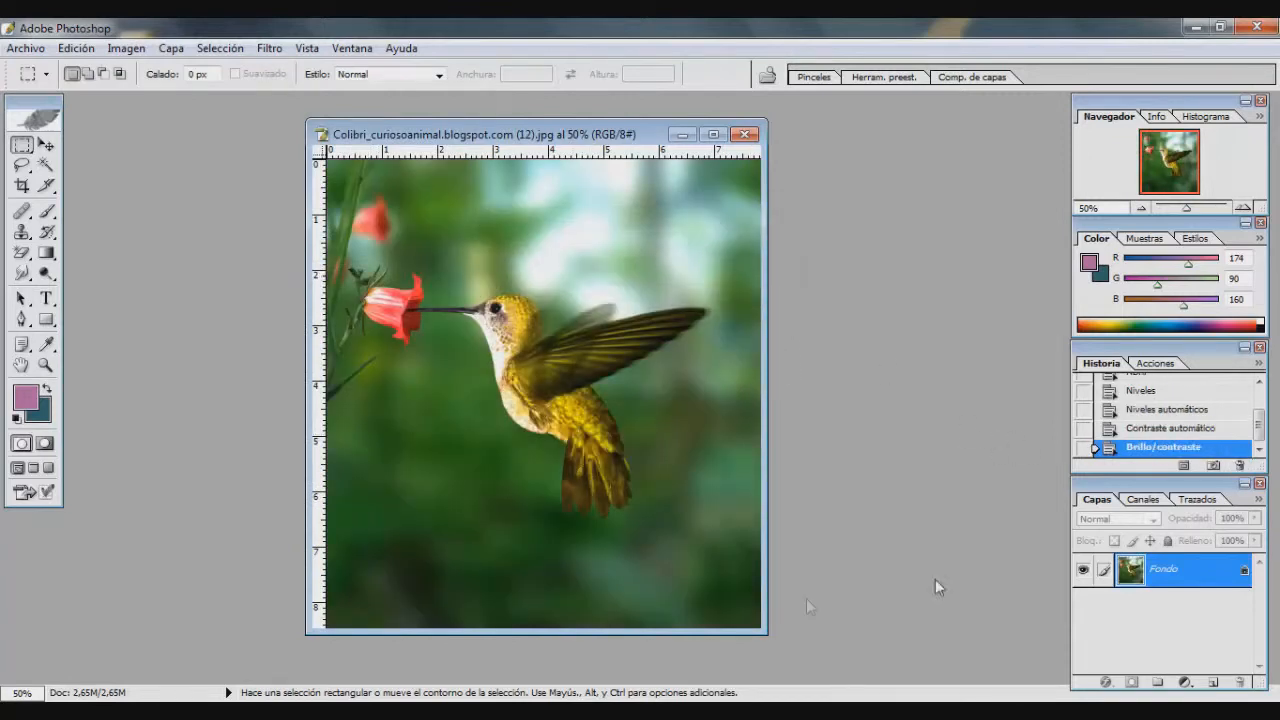
Apply a Photo Filter to the image using the orange custom color at 100% density.
{"action": "left_click", "coordinate": [126, 48]}
{"action": "mouse_move", "coordinate": [140, 100]}
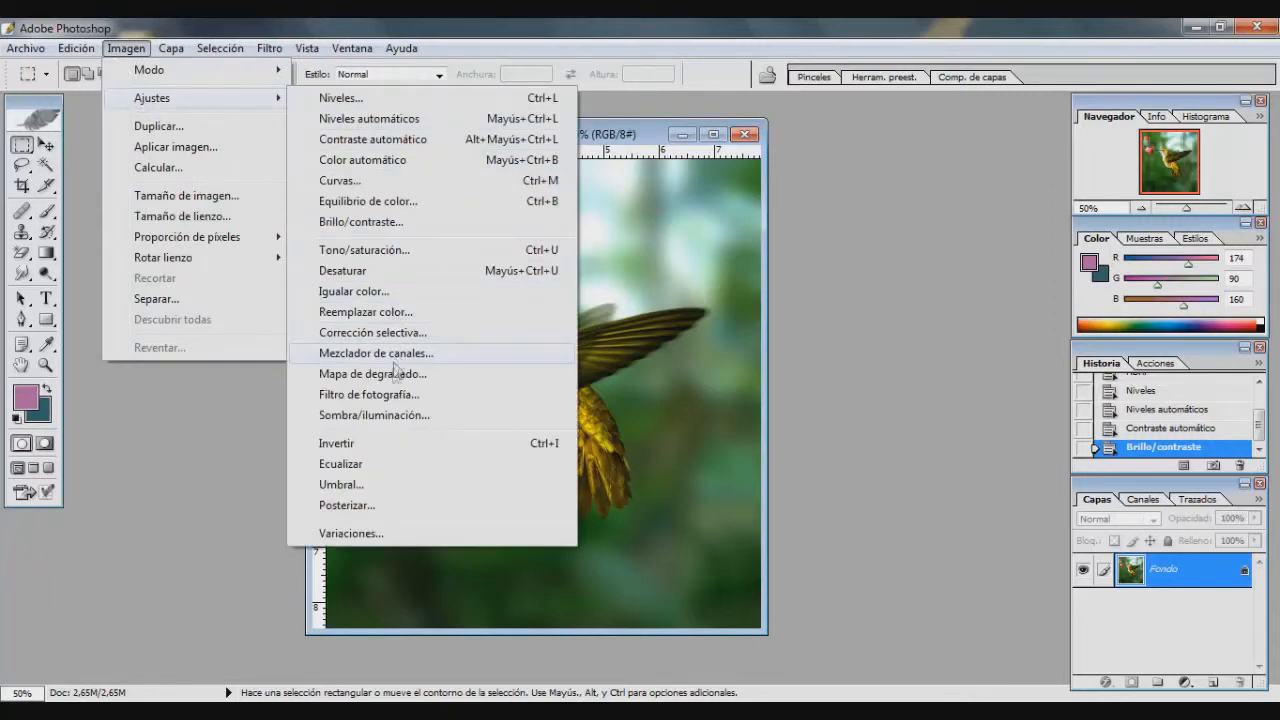
{"action": "left_click", "coordinate": [398, 398]}
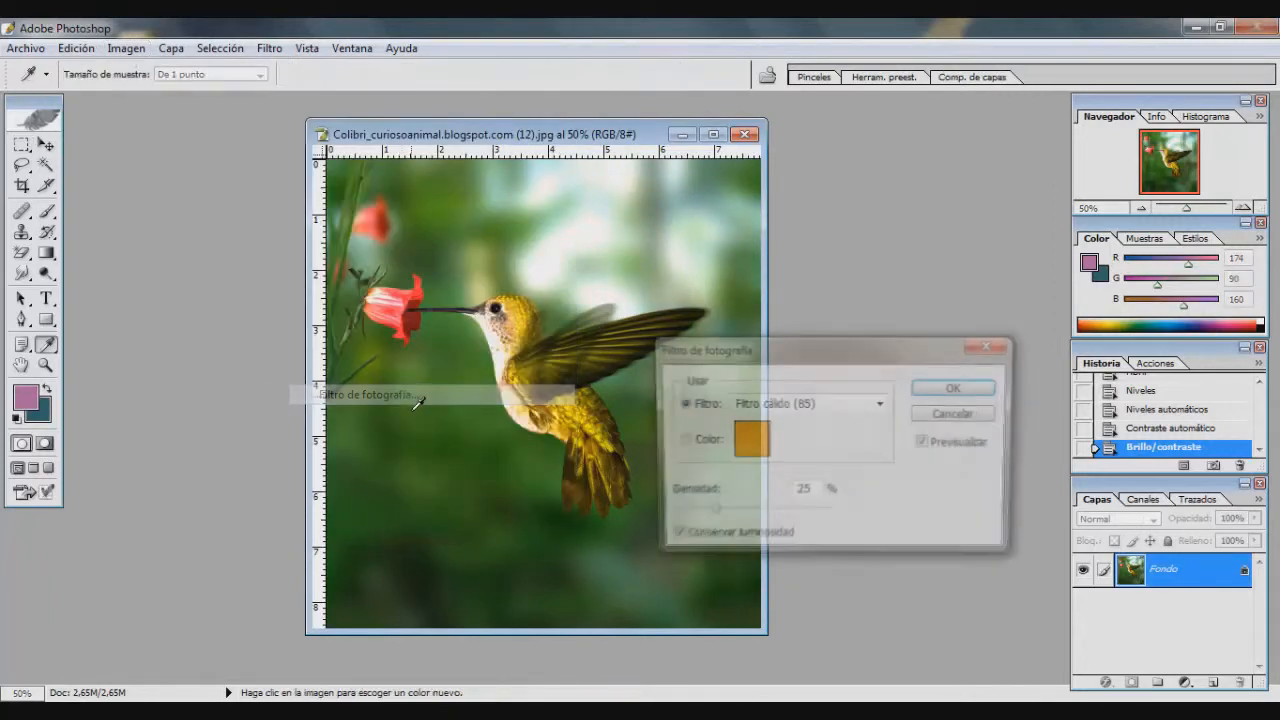
{"action": "left_click", "coordinate": [680, 441]}
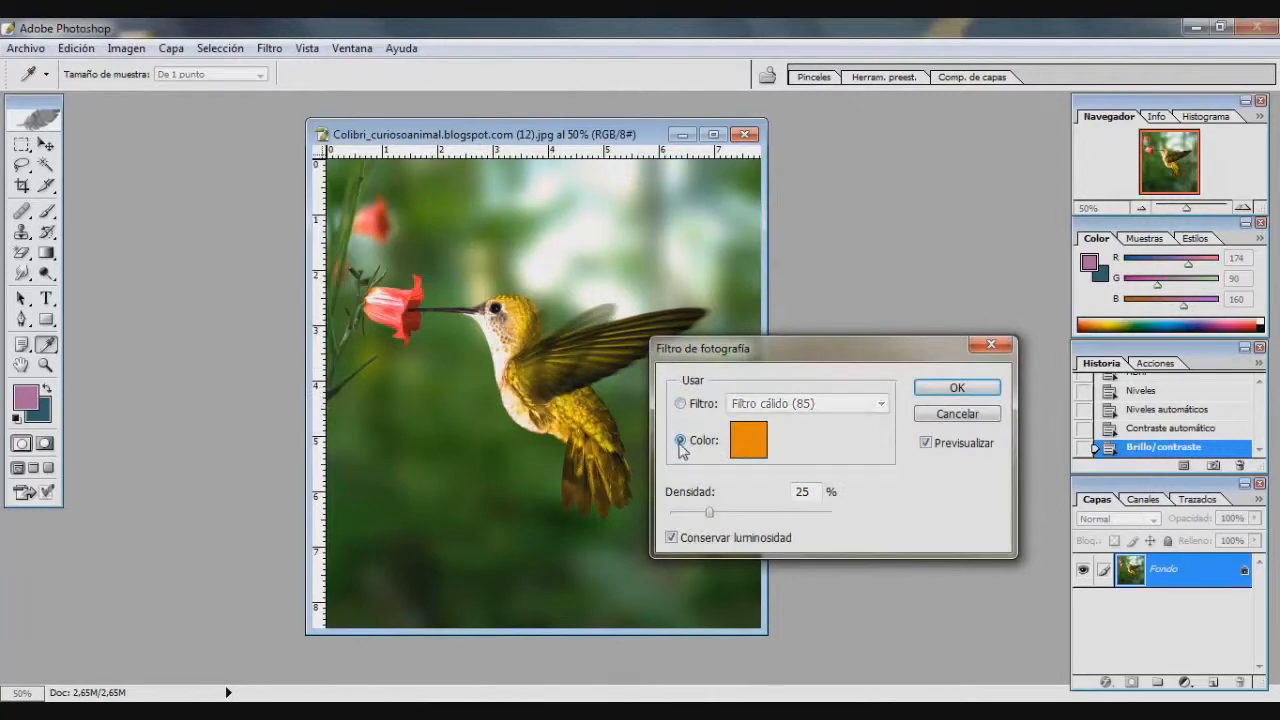
{"action": "left_click_drag", "start_coordinate": [722, 521], "coordinate": [840, 523]}
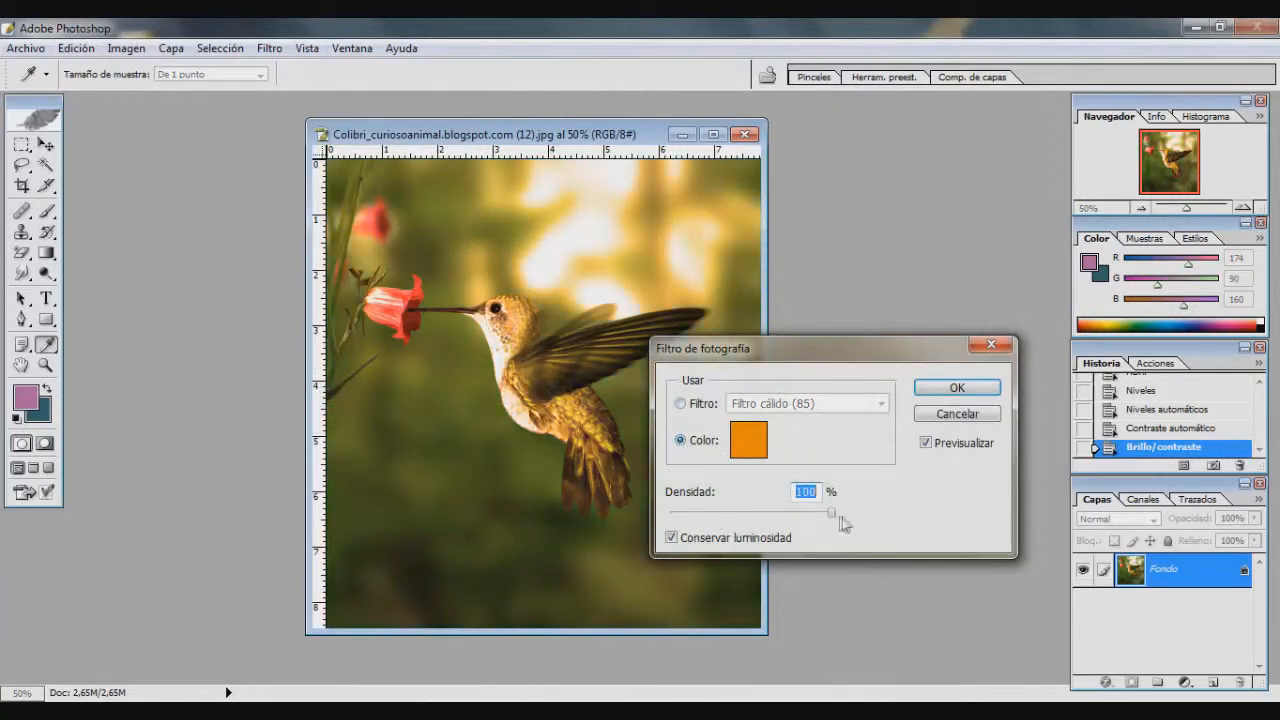
{"action": "left_click", "coordinate": [957, 387]}
Try a Shadow/Highlight adjustment with changed shadow and highlight amounts, and cancel it.
{"action": "left_click", "coordinate": [126, 48]}
{"action": "mouse_move", "coordinate": [166, 97]}
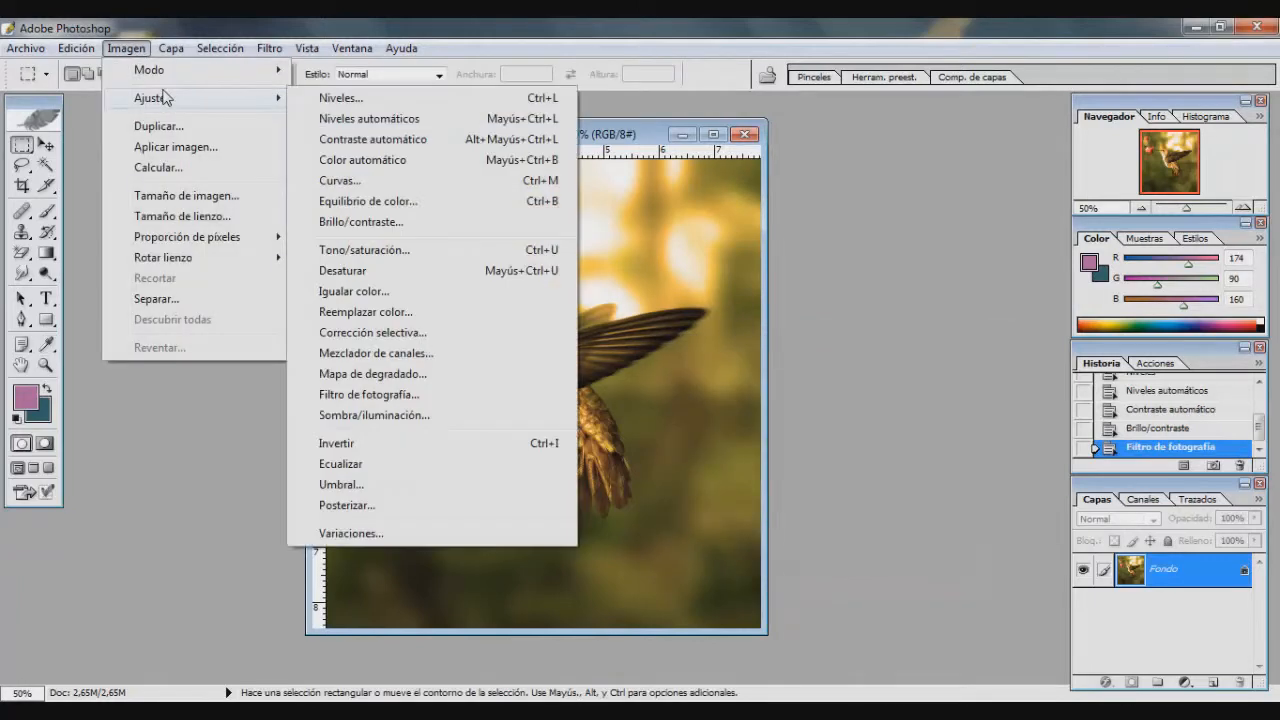
{"action": "left_click", "coordinate": [398, 420]}
{"action": "left_click_drag", "start_coordinate": [551, 268], "coordinate": [811, 390]}
{"action": "left_click_drag", "start_coordinate": [816, 468], "coordinate": [714, 465]}
{"action": "mouse_move", "coordinate": [712, 537]}
{"action": "left_mouse_down"}
{"action": "mouse_move", "coordinate": [978, 540]}
{"action": "mouse_move", "coordinate": [712, 520]}
{"action": "left_mouse_up"}
{"action": "left_click", "coordinate": [1077, 459]}
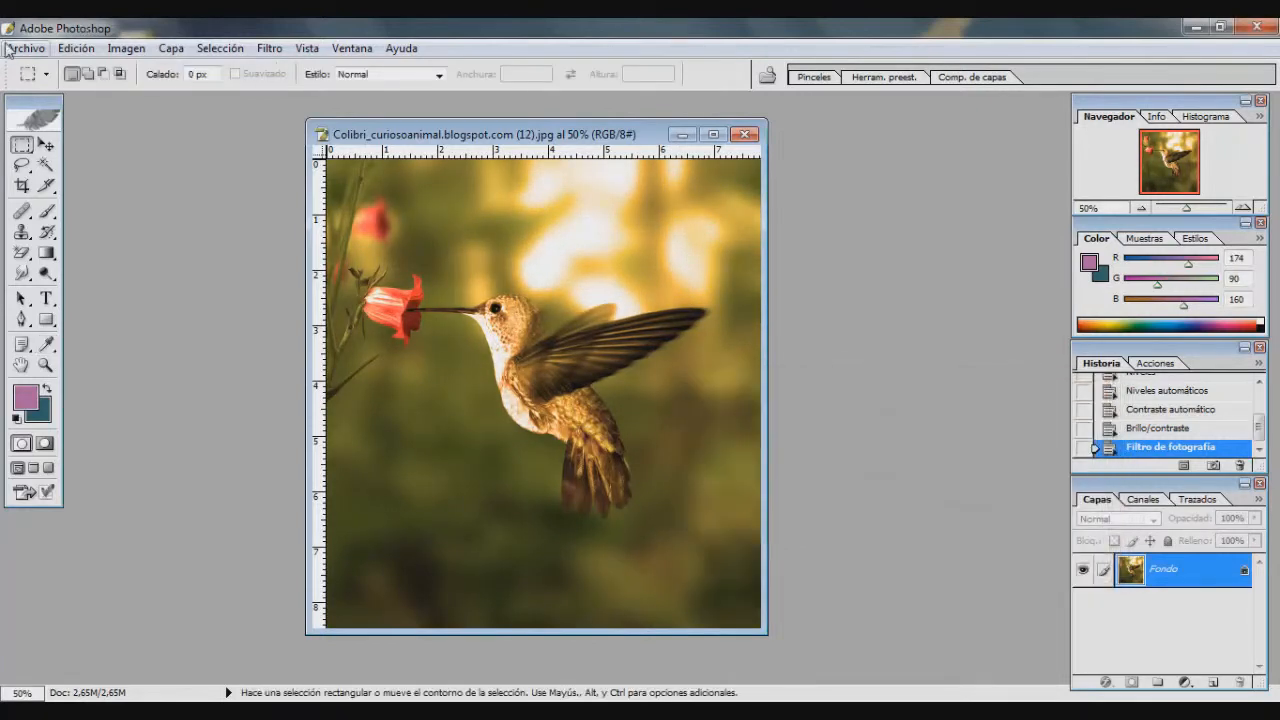
Duplicate the hummingbird image, move the copy's window aside and close the copy without saving it.
{"action": "left_click", "coordinate": [126, 48]}
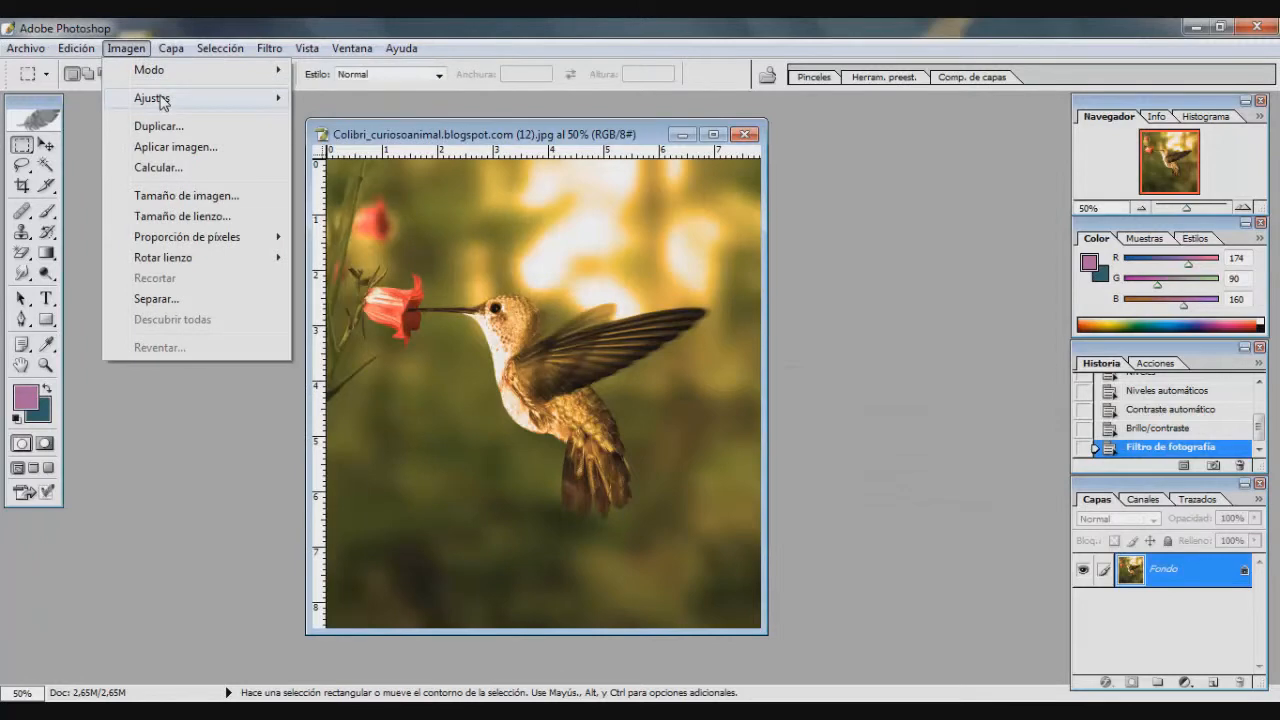
{"action": "mouse_move", "coordinate": [162, 103]}
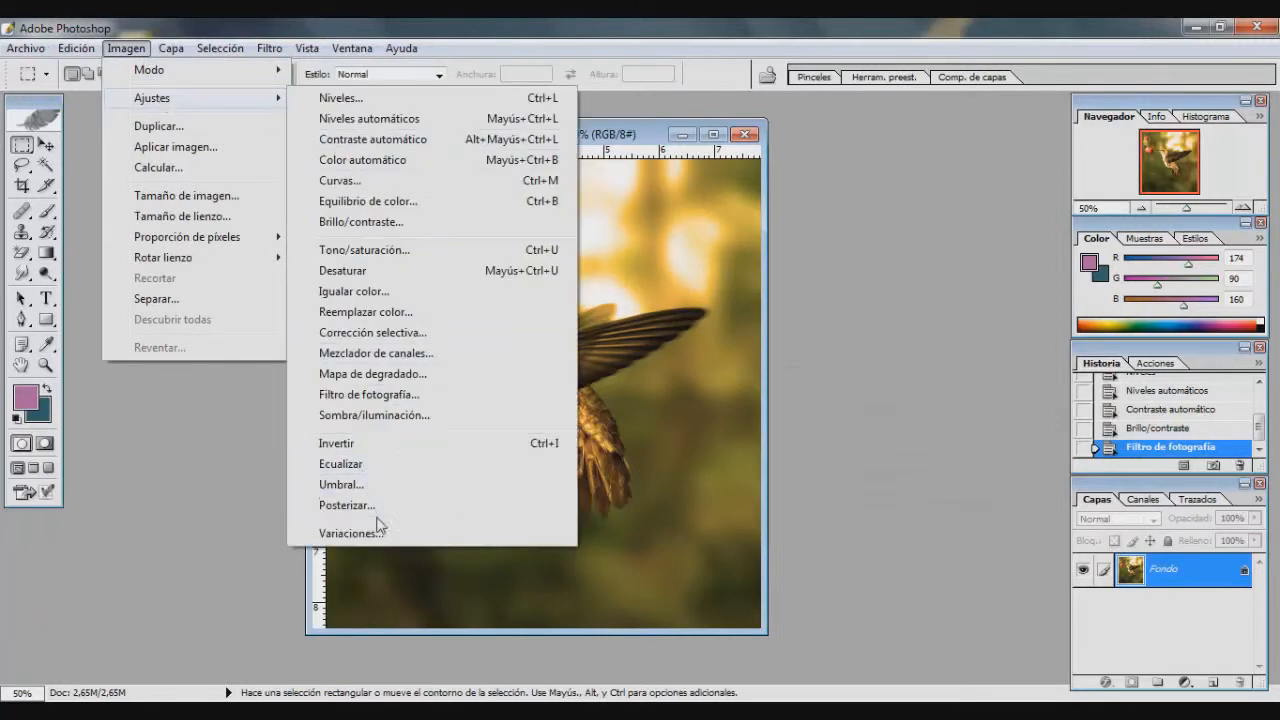
{"action": "mouse_move", "coordinate": [240, 80]}
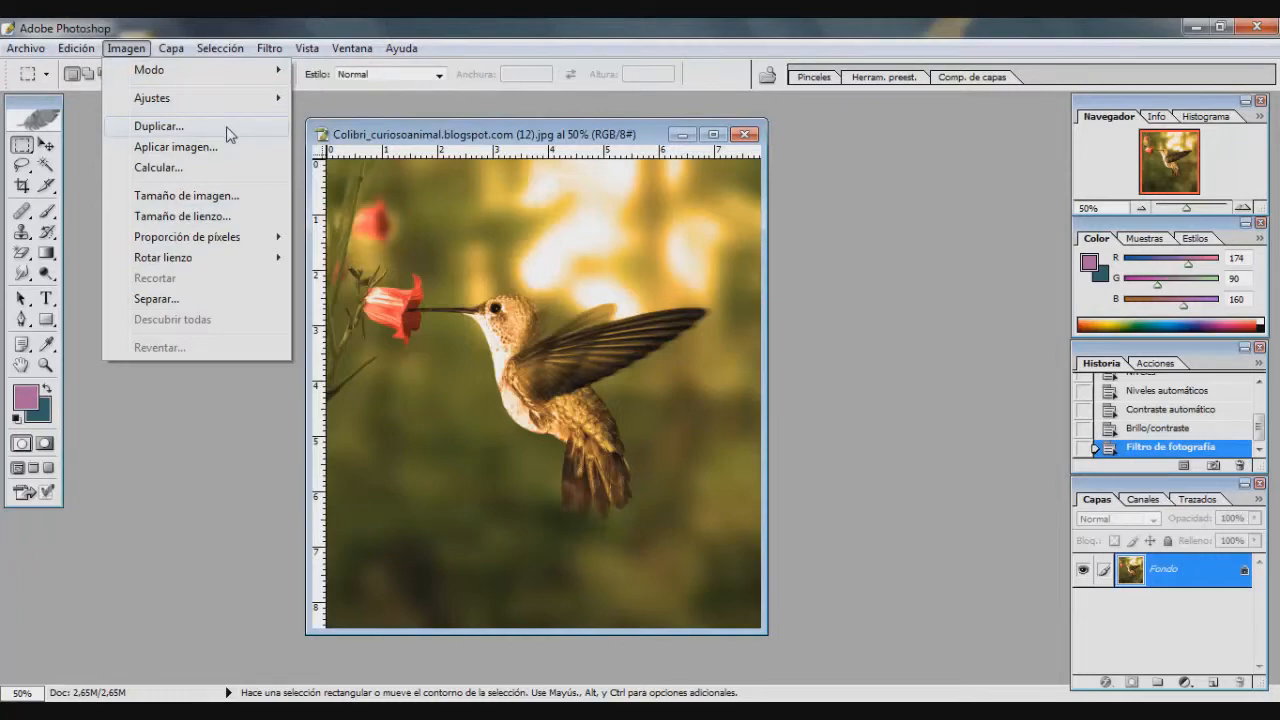
{"action": "left_click", "coordinate": [226, 126]}
{"action": "key", "text": "Return"}
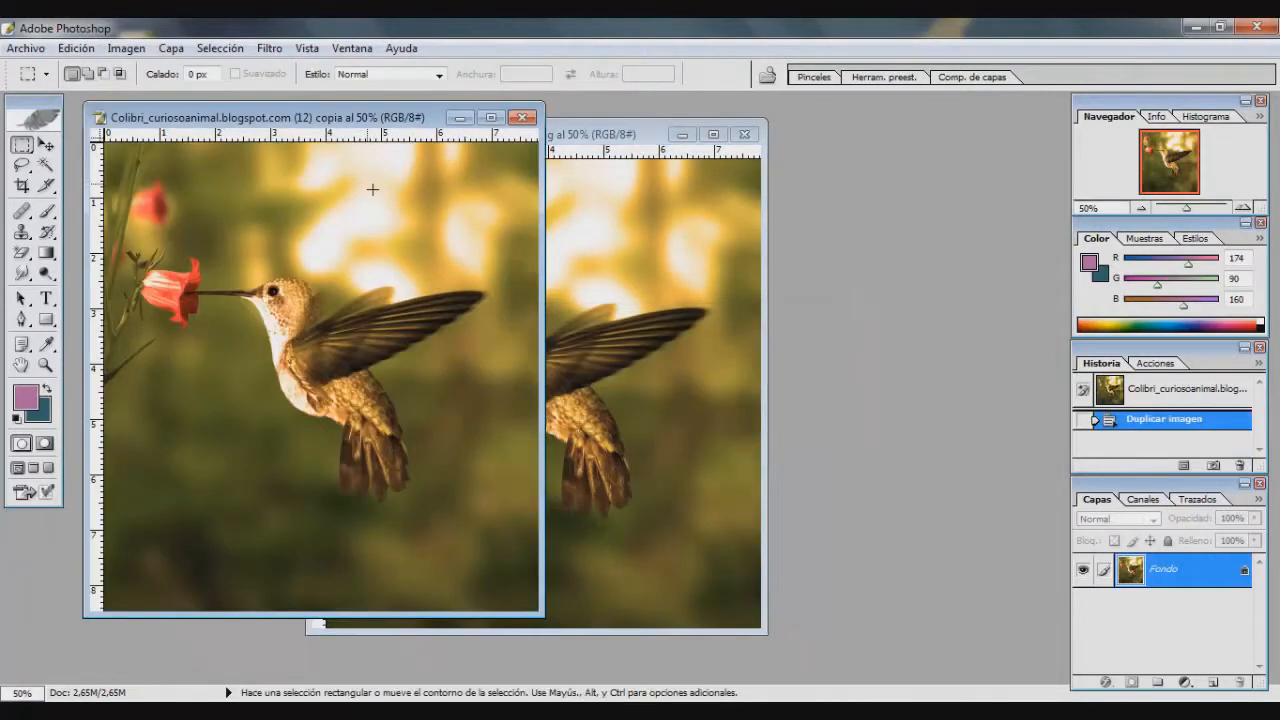
{"action": "left_click_drag", "start_coordinate": [396, 125], "coordinate": [512, 154]}
{"action": "left_click", "coordinate": [638, 146]}
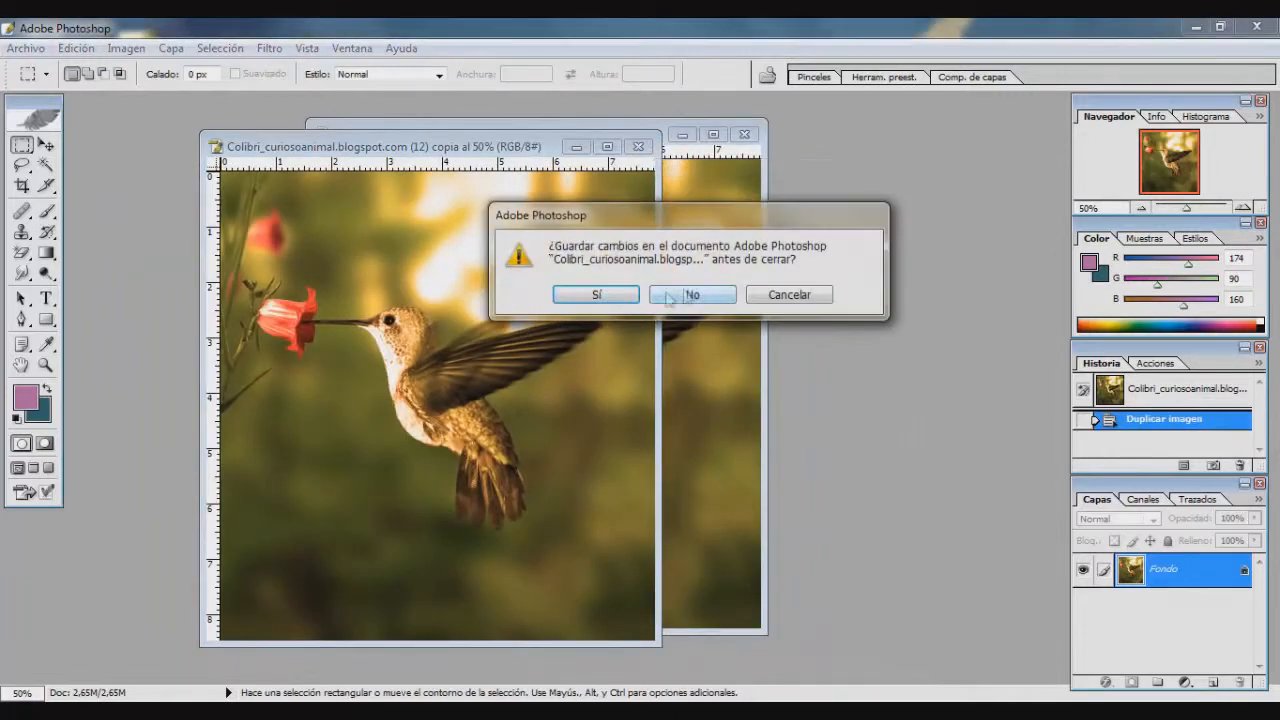
{"action": "left_click", "coordinate": [689, 294]}
Open the Image Size settings for the hummingbird photo and cancel them.
{"action": "left_click", "coordinate": [124, 48]}
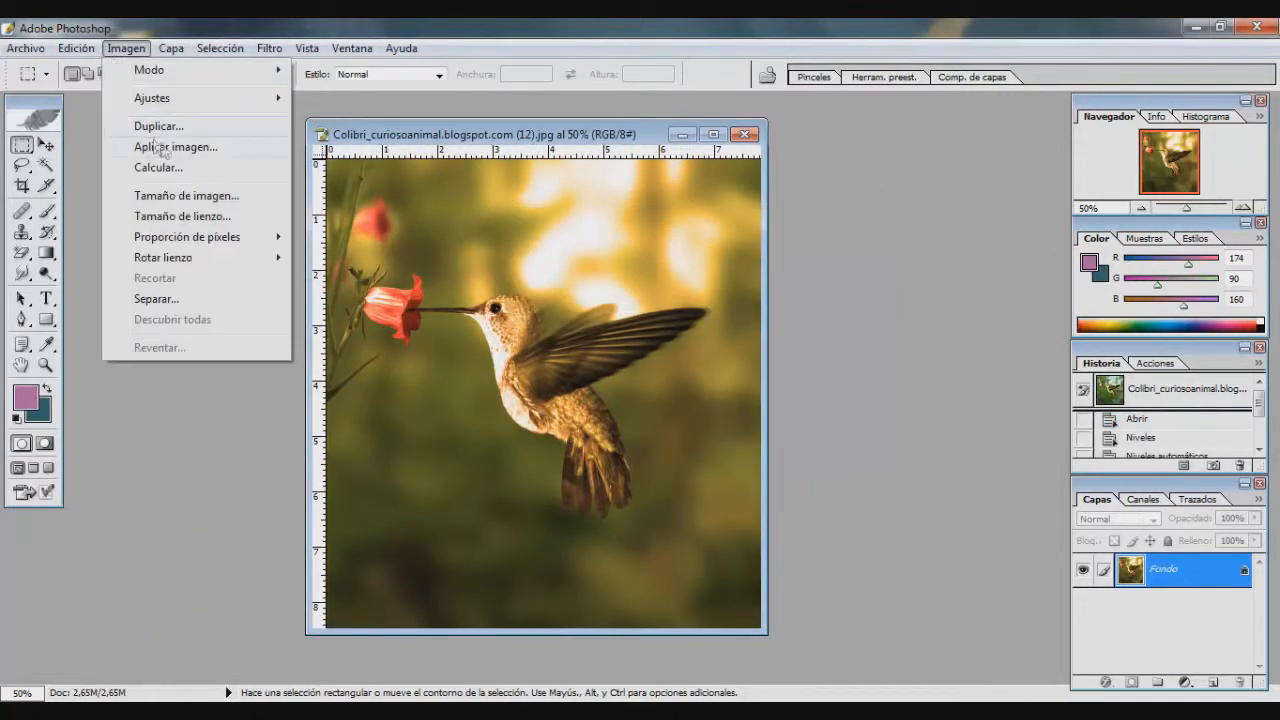
{"action": "left_click", "coordinate": [232, 194]}
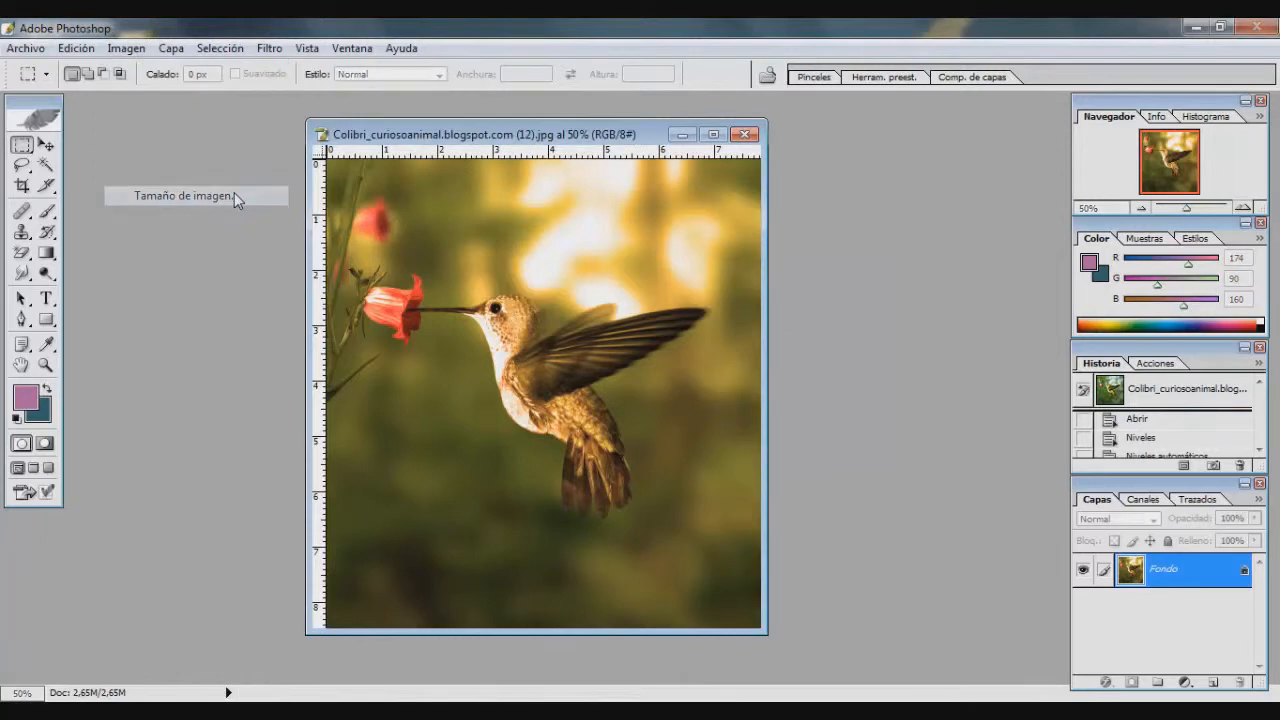
{"action": "type", "text": "900"}
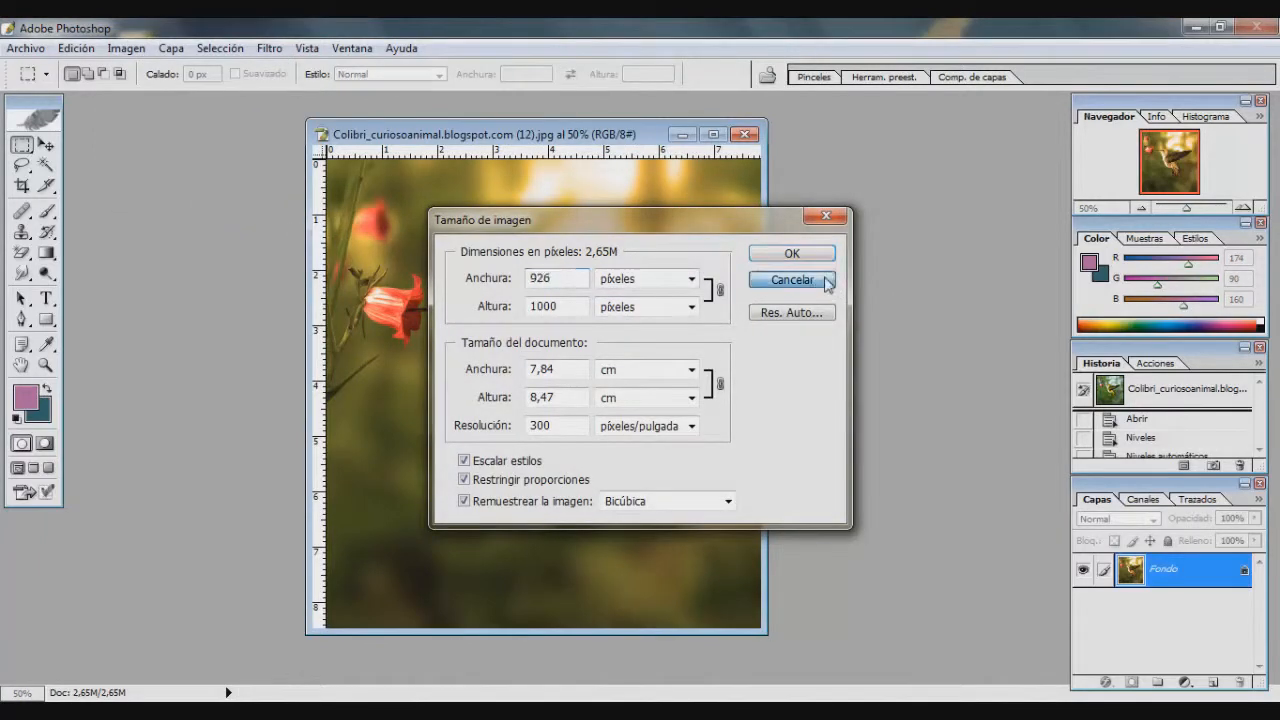
{"action": "left_click", "coordinate": [820, 280]}
Try rotating the canvas 90° clockwise and delete that rotation state from the history.
{"action": "left_click", "coordinate": [126, 48]}
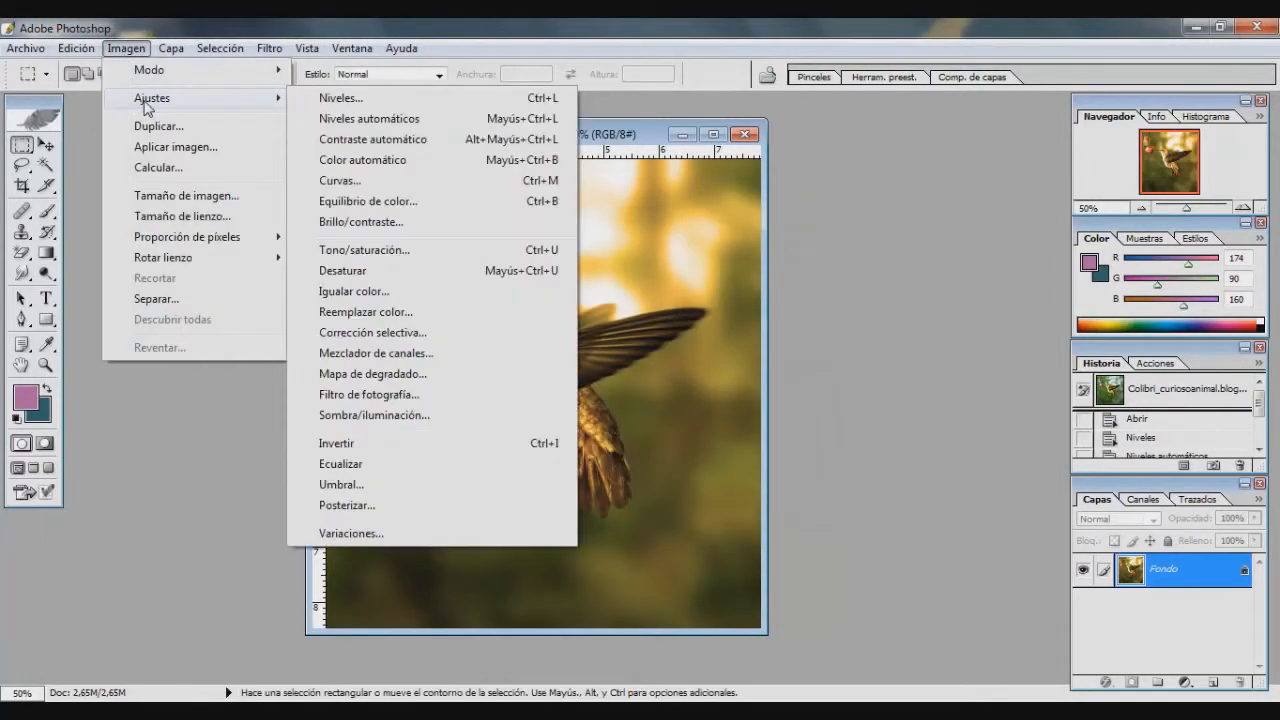
{"action": "mouse_move", "coordinate": [191, 243]}
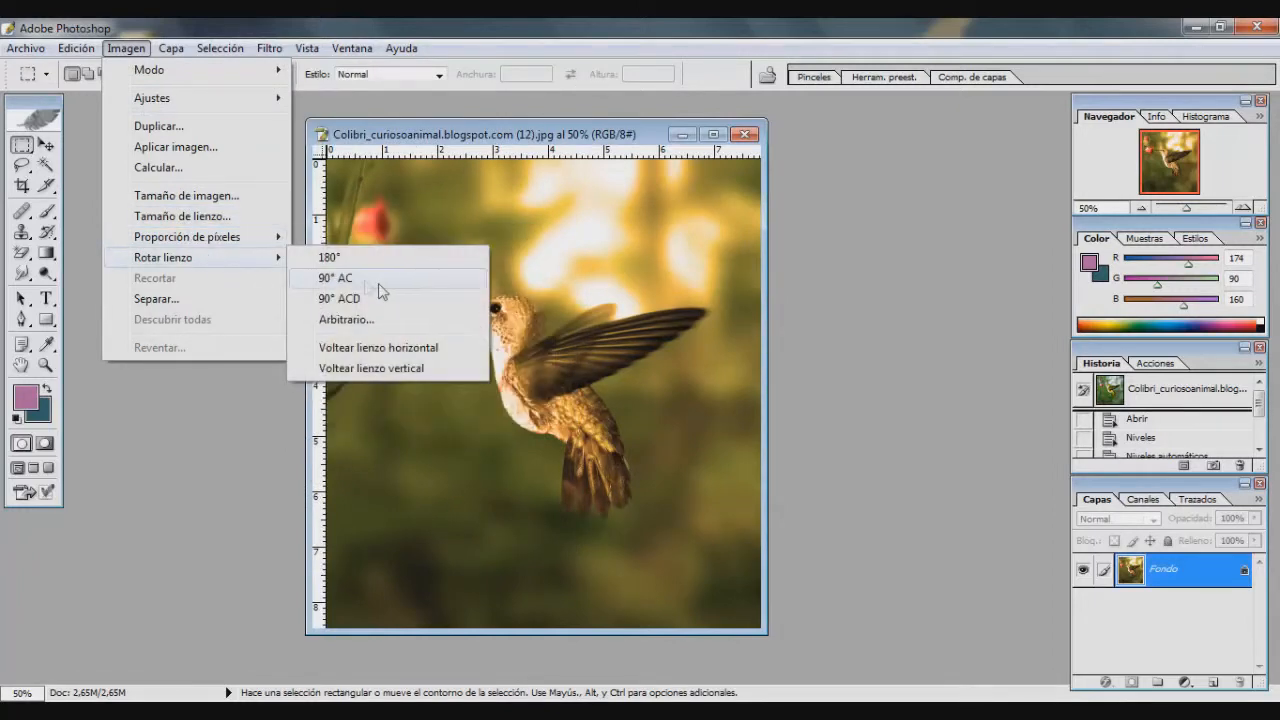
{"action": "left_click", "coordinate": [390, 284]}
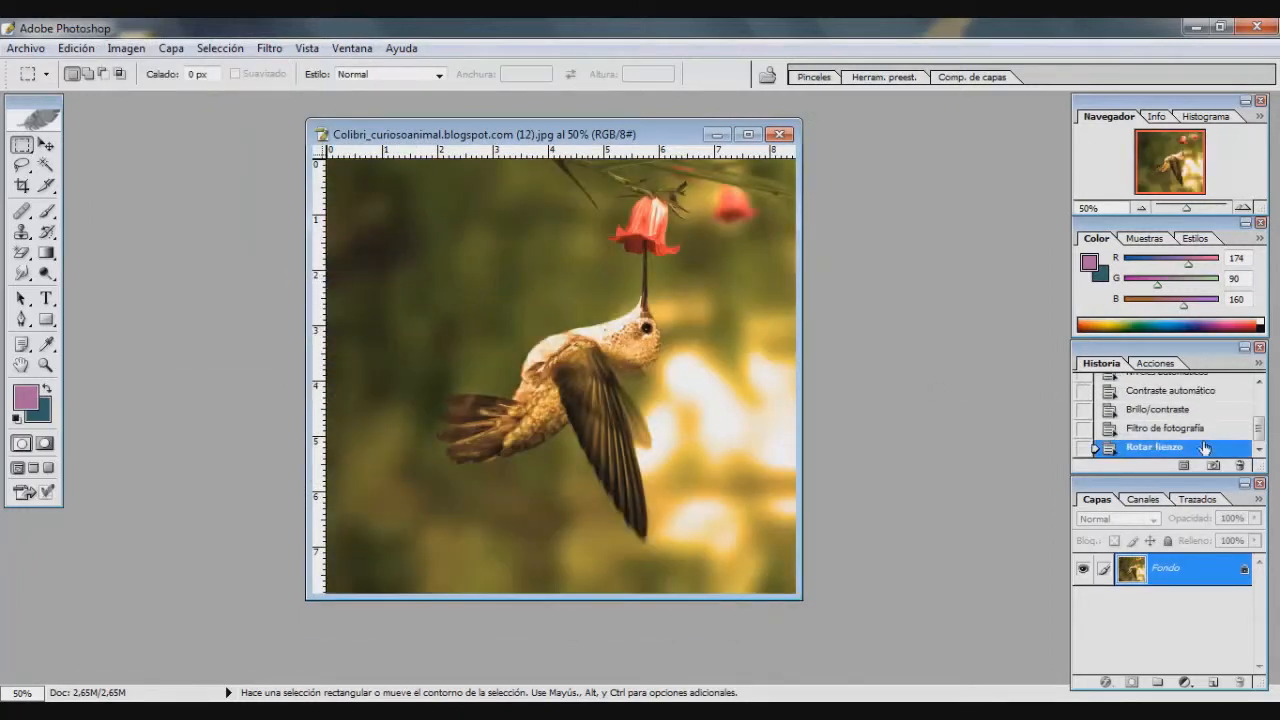
{"action": "left_click", "coordinate": [1241, 467]}
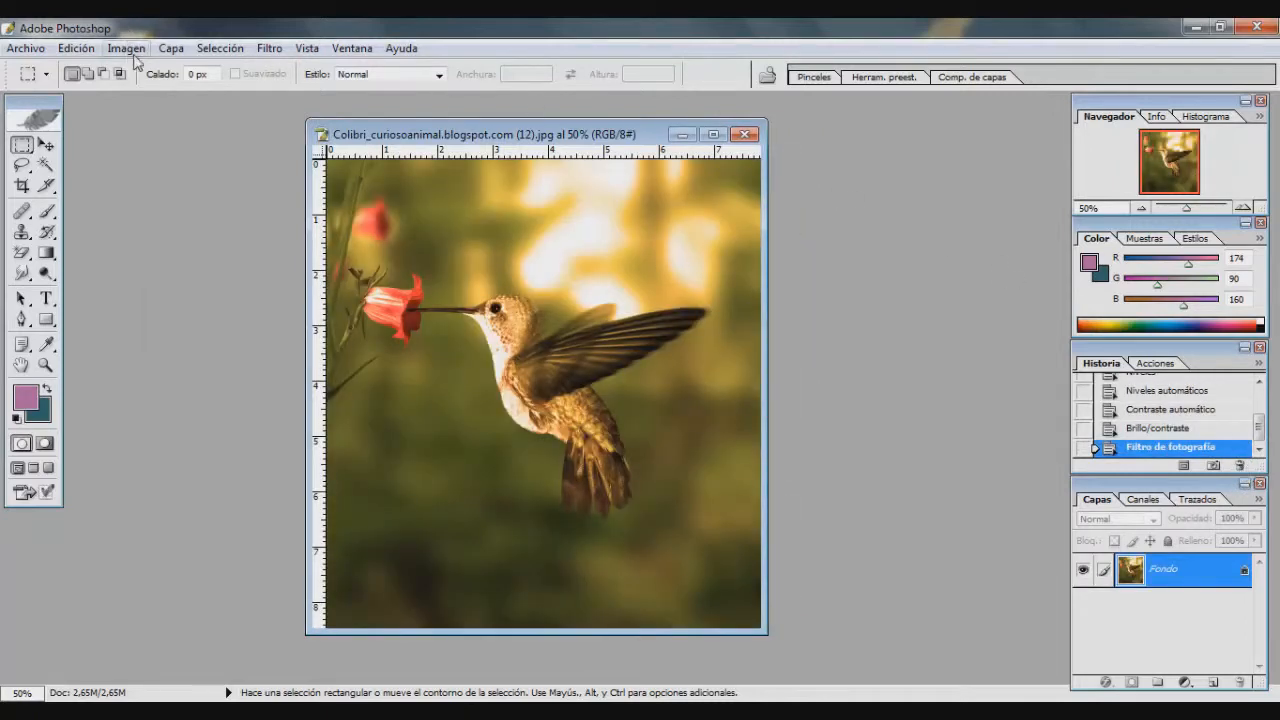
Activate the Brush tool and move the toolbox slightly away from the window edge.
{"action": "left_click", "coordinate": [128, 48]}
{"action": "mouse_move", "coordinate": [168, 50]}
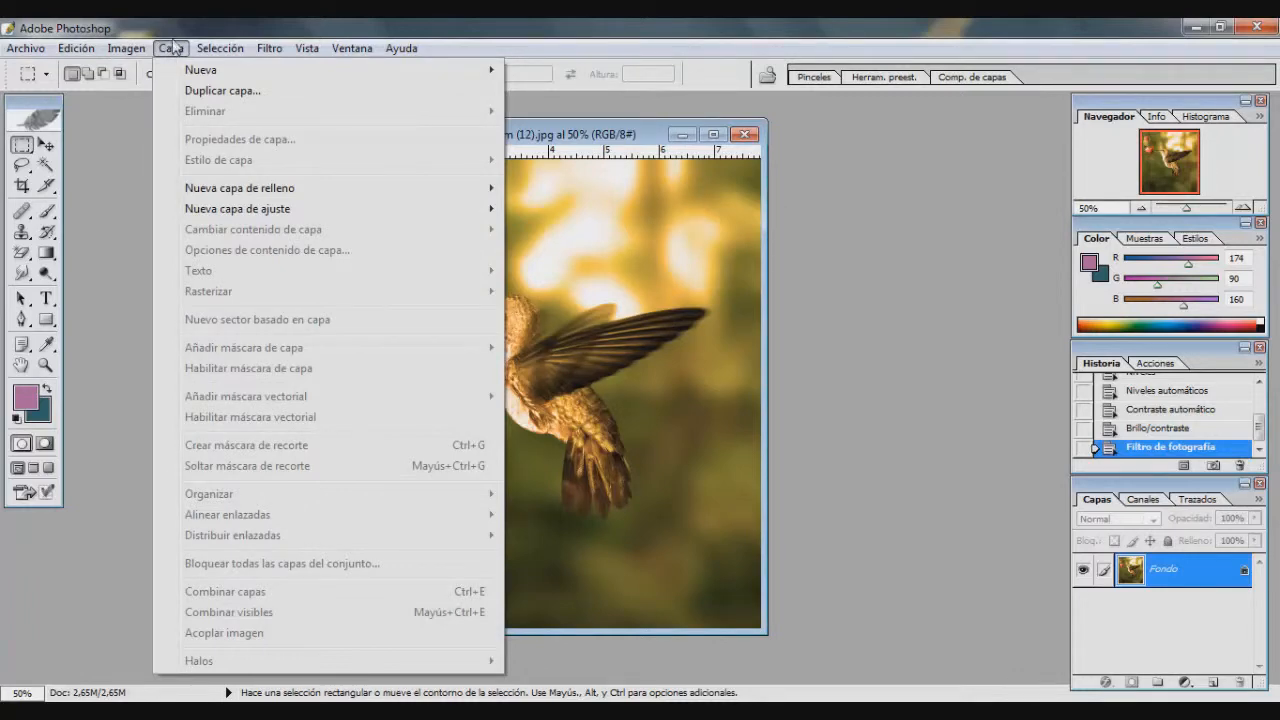
{"action": "mouse_move", "coordinate": [130, 54]}
{"action": "left_click", "coordinate": [46, 211]}
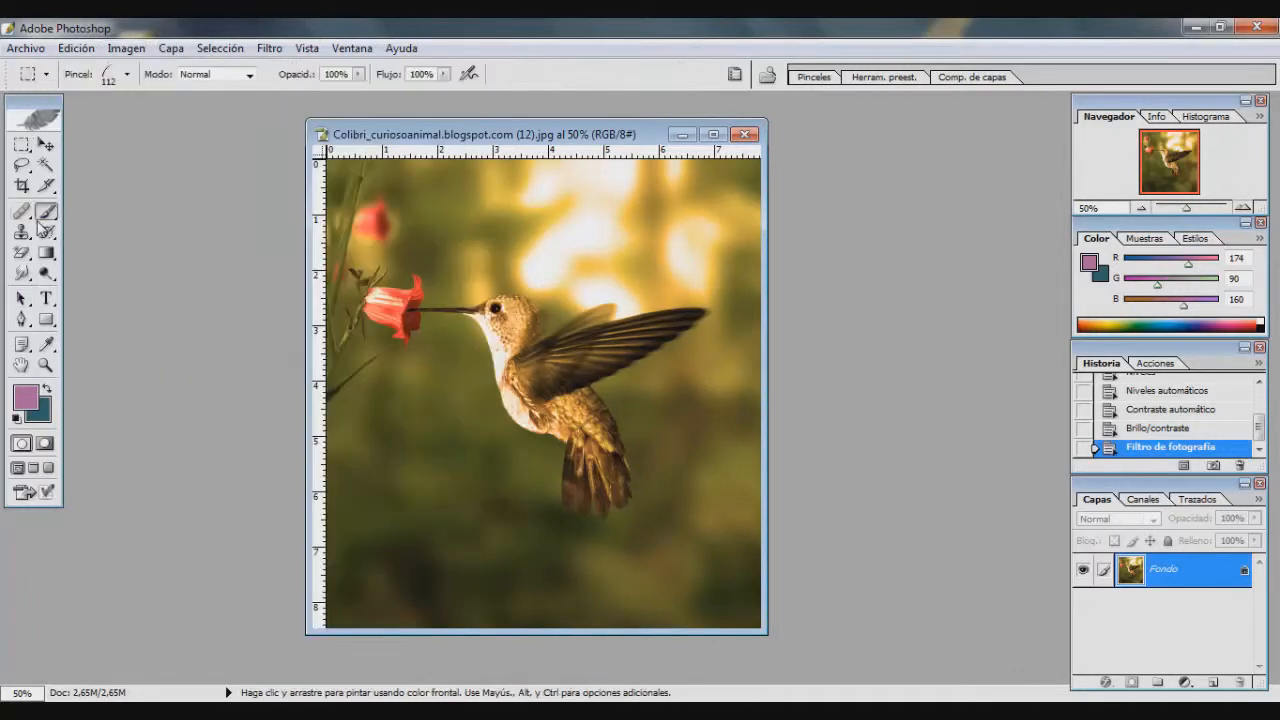
{"action": "left_click_drag", "start_coordinate": [45, 117], "coordinate": [21, 114]}
Add two new empty layers above the background and delete both of them.
{"action": "left_click", "coordinate": [171, 48]}
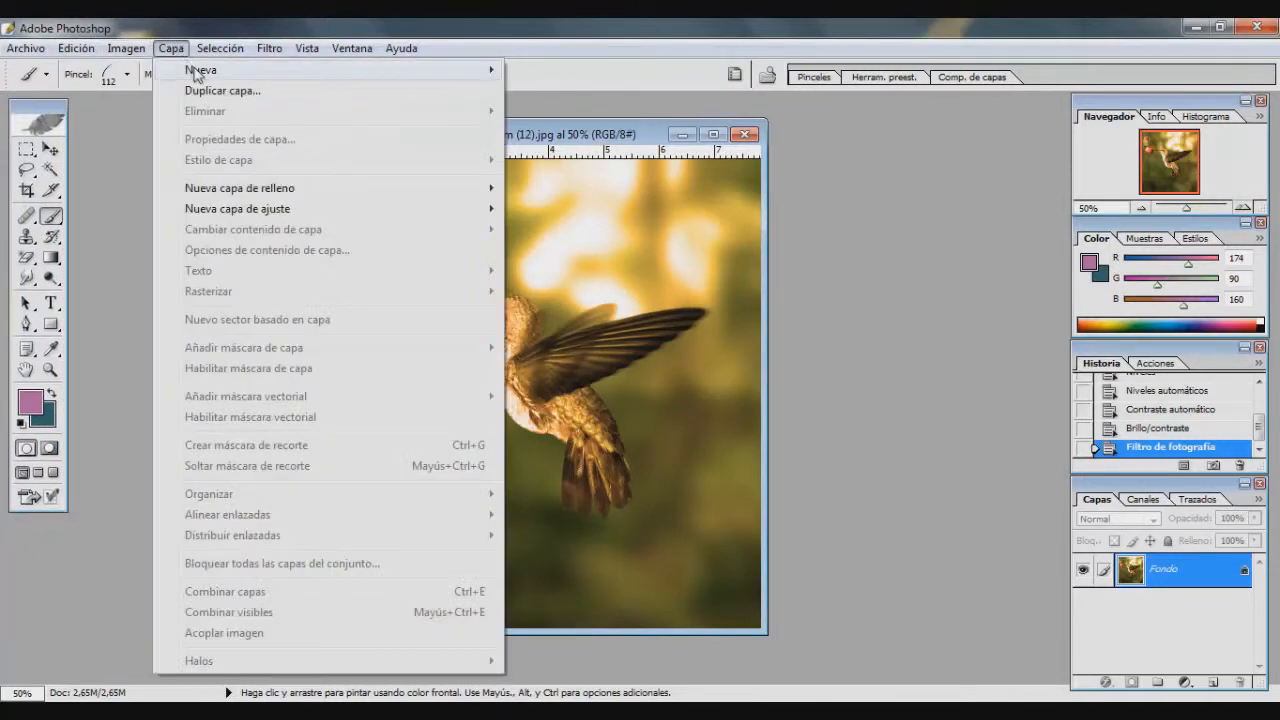
{"action": "mouse_move", "coordinate": [197, 75]}
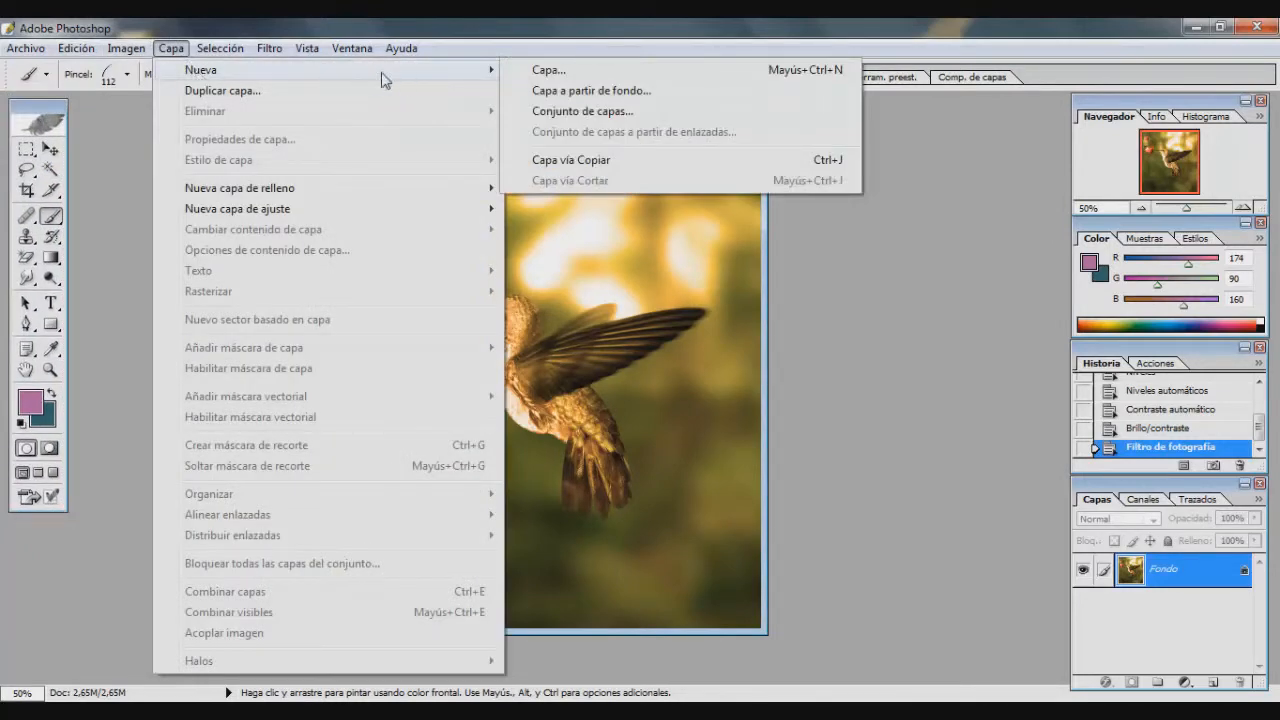
{"action": "left_click", "coordinate": [611, 72]}
{"action": "key", "text": "Return"}
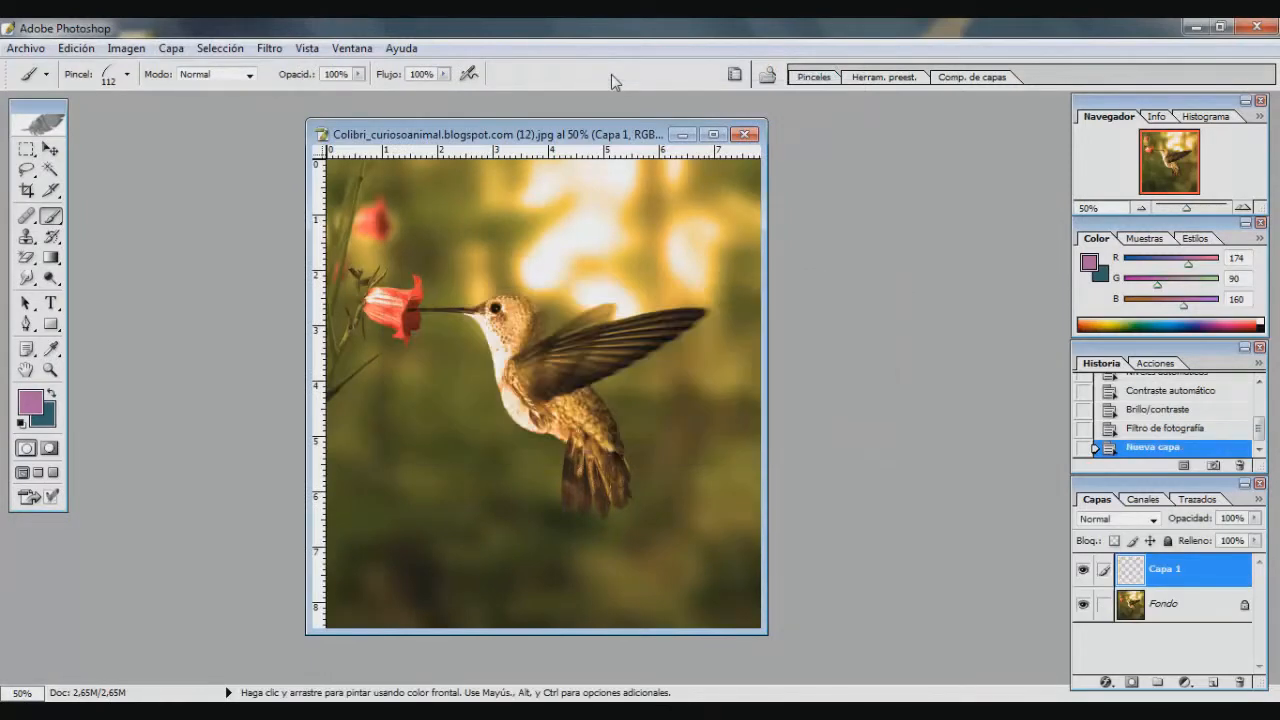
{"action": "left_click", "coordinate": [1214, 683]}
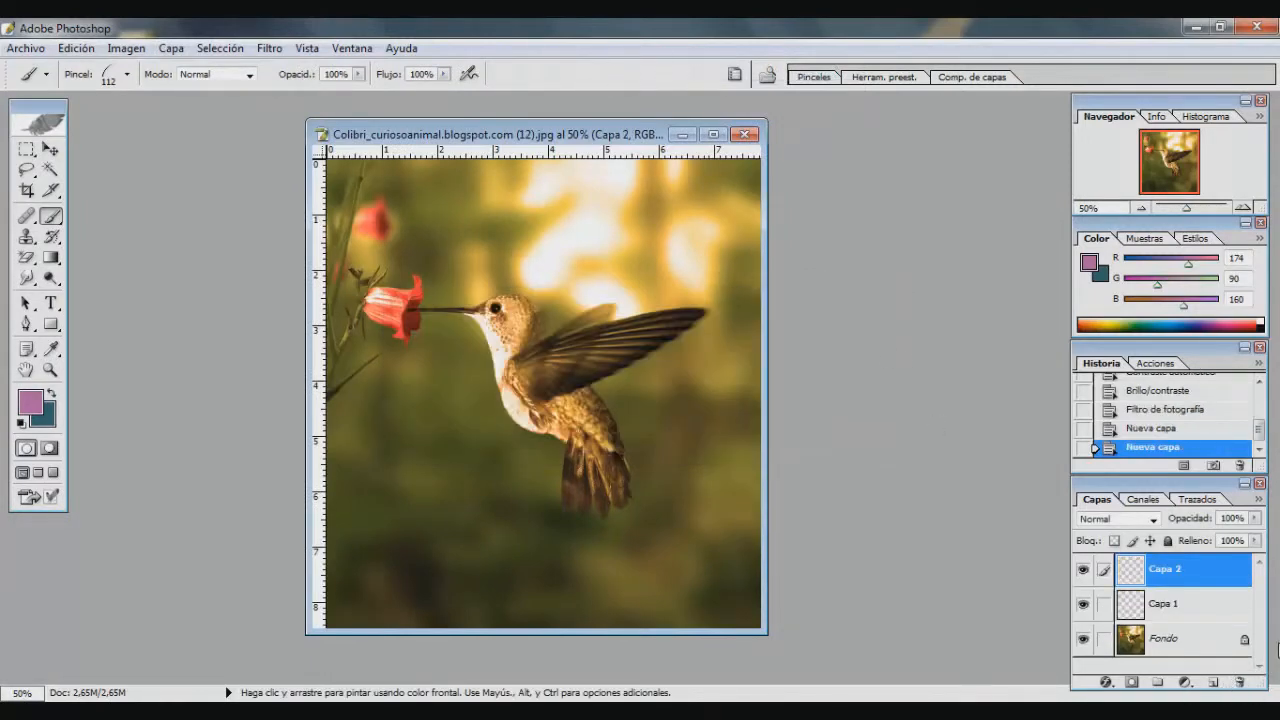
{"action": "left_click", "coordinate": [1241, 684]}
{"action": "key", "text": "Return"}
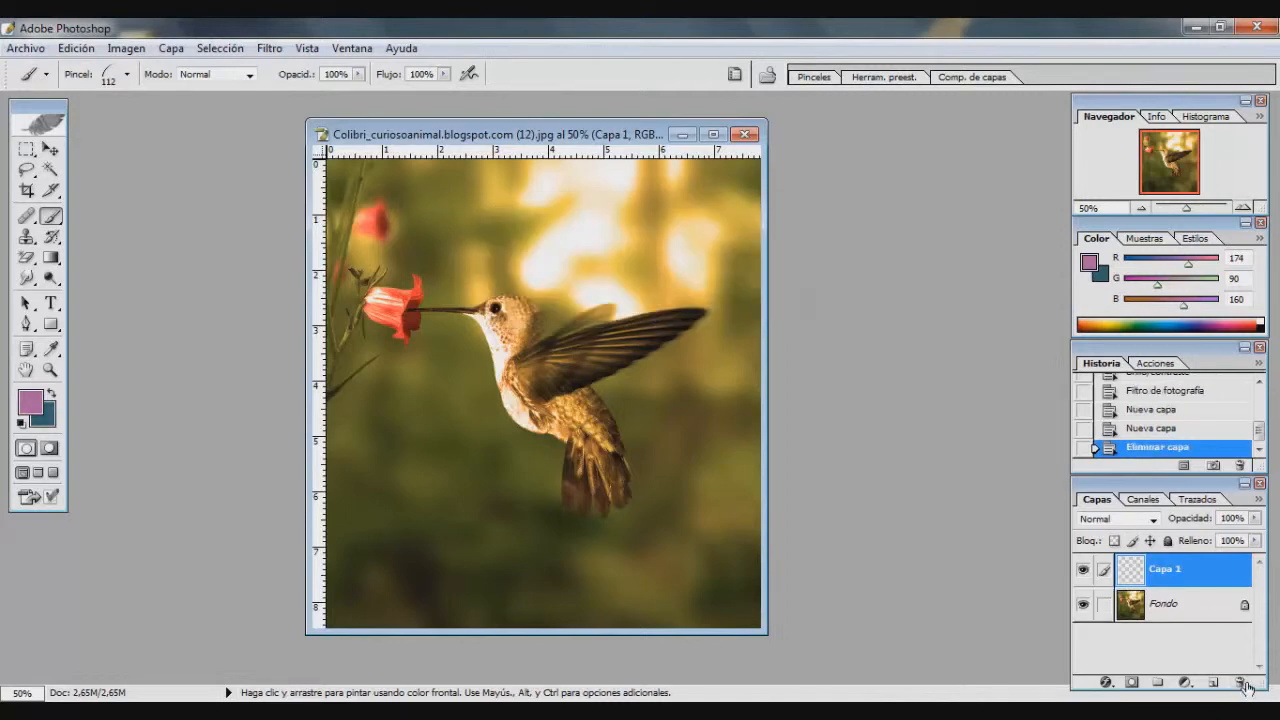
{"action": "left_click", "coordinate": [1241, 684]}
{"action": "key", "text": "Return"}
Duplicate the background layer as Fondo copia and delete the duplicate.
{"action": "right_click", "coordinate": [1170, 570]}
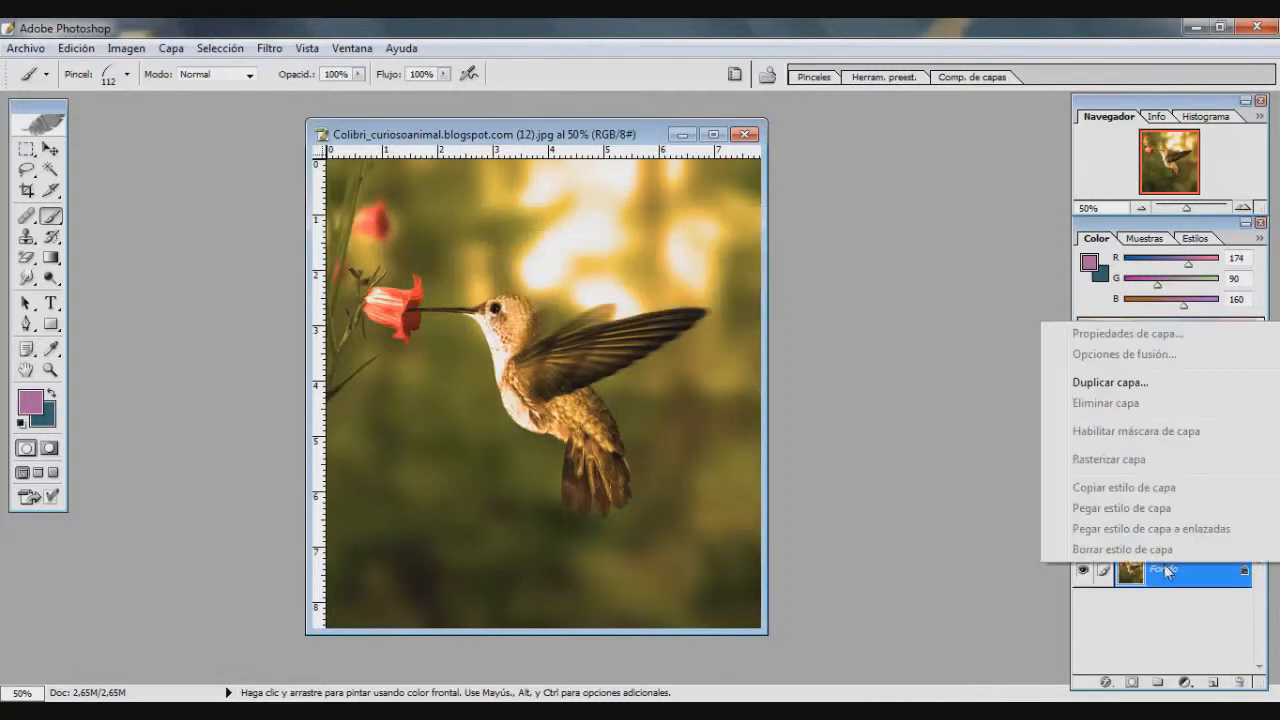
{"action": "left_click", "coordinate": [1145, 386]}
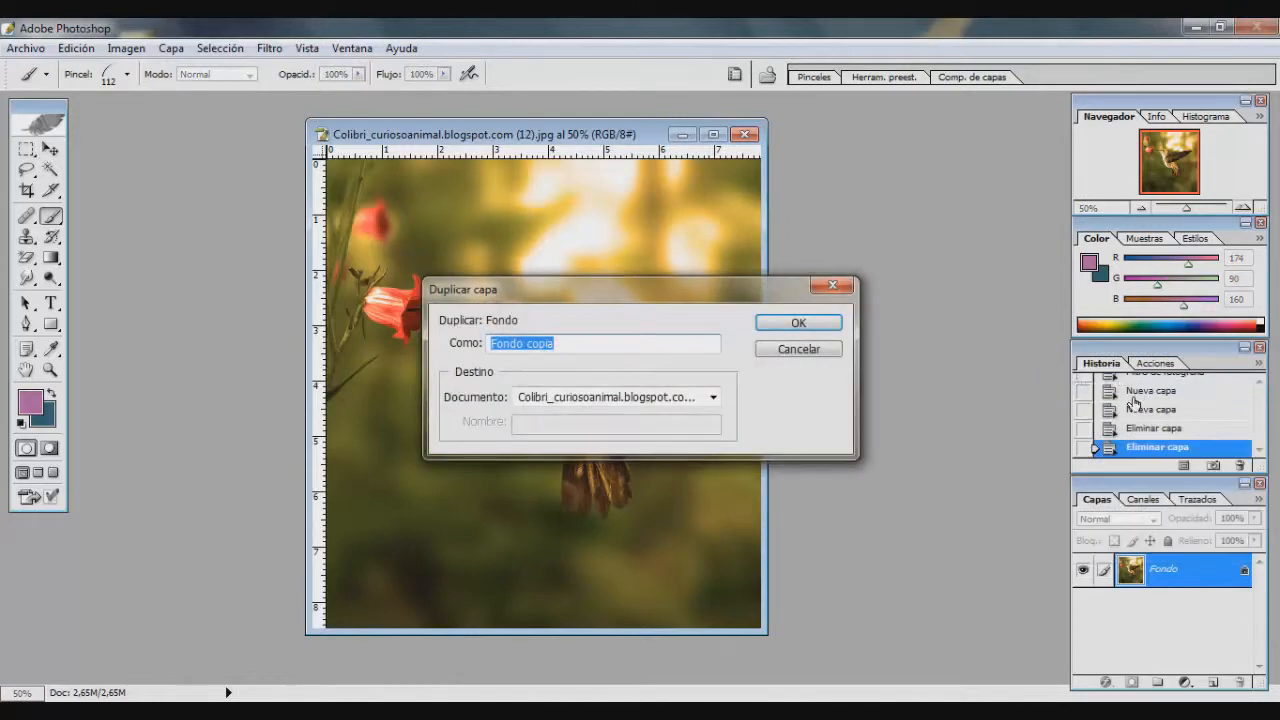
{"action": "key", "text": "Return"}
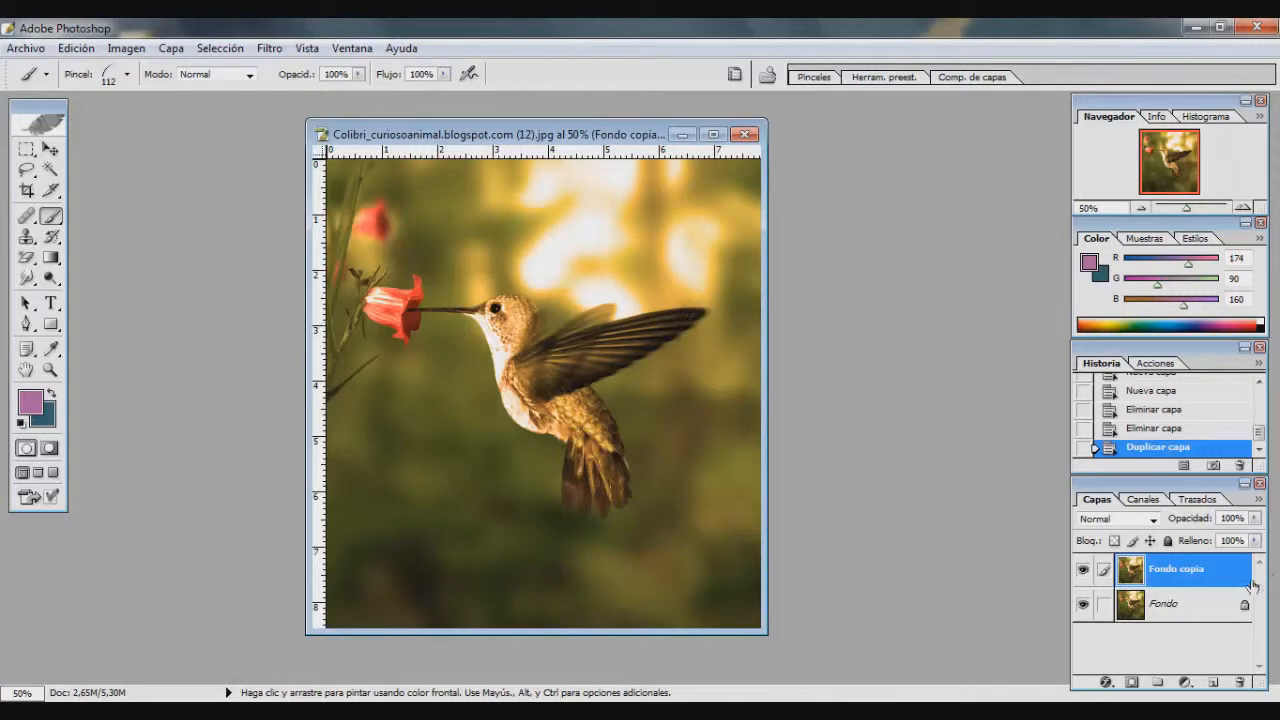
{"action": "left_click", "coordinate": [1241, 683]}
{"action": "key", "text": "Return"}
Try to move the locked background layer with the Move tool.
{"action": "left_click", "coordinate": [46, 149]}
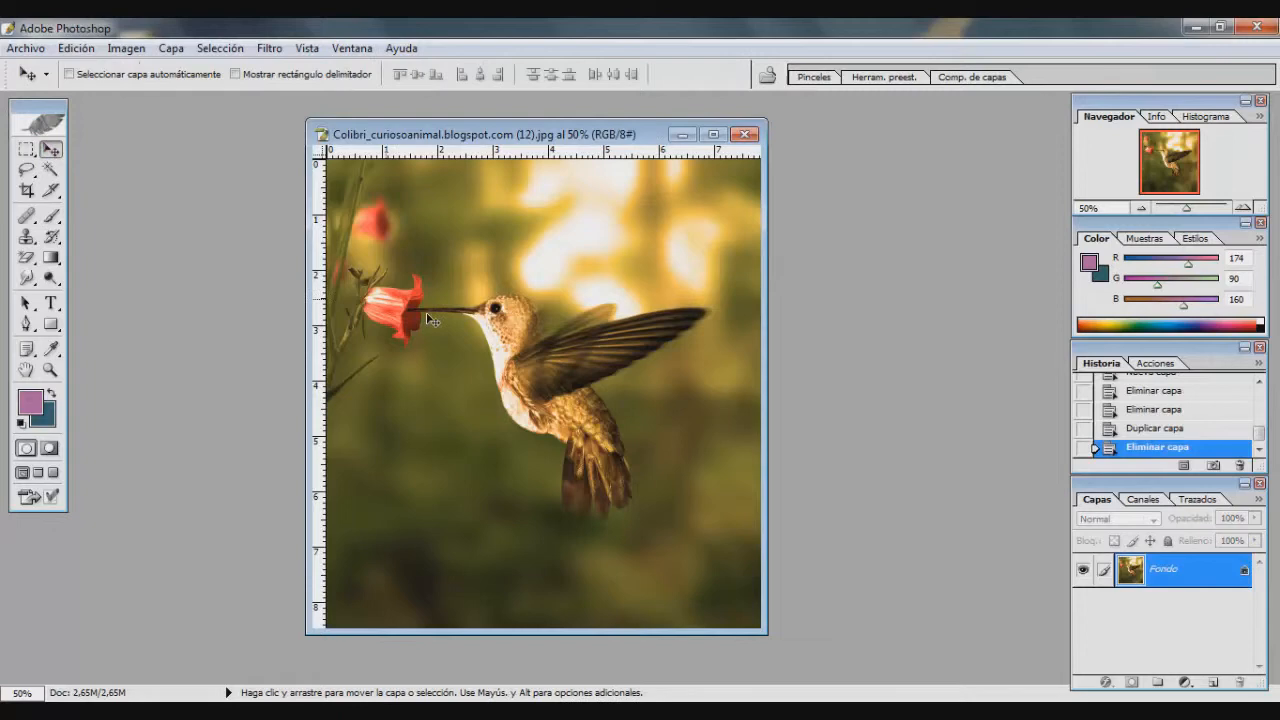
{"action": "left_click", "coordinate": [628, 384]}
{"action": "left_click", "coordinate": [625, 298]}
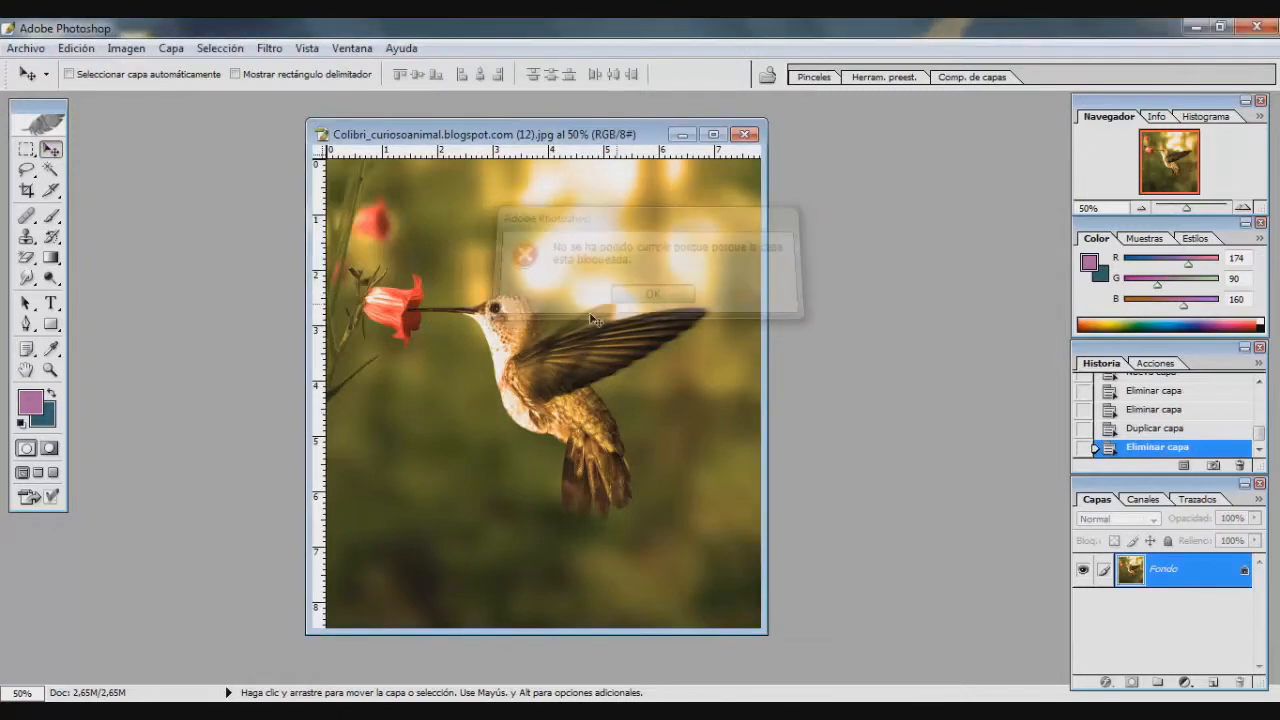
{"action": "left_click", "coordinate": [341, 463]}
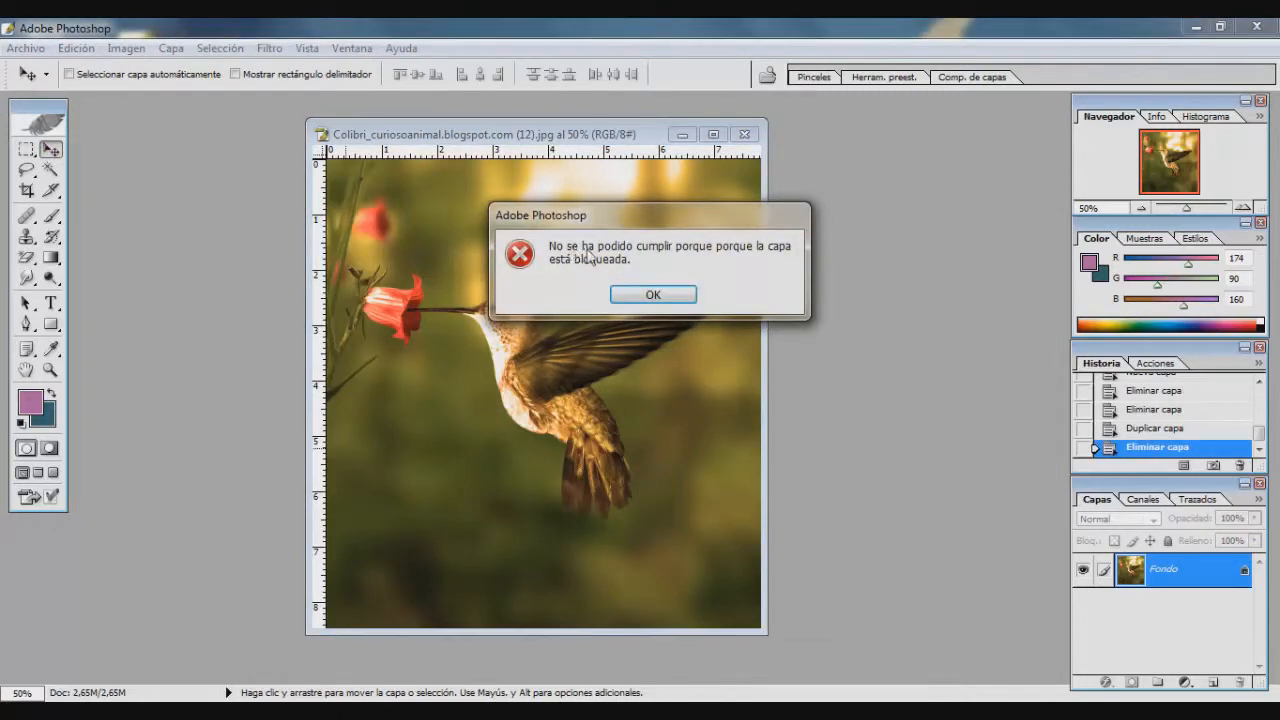
{"action": "left_click", "coordinate": [652, 294]}
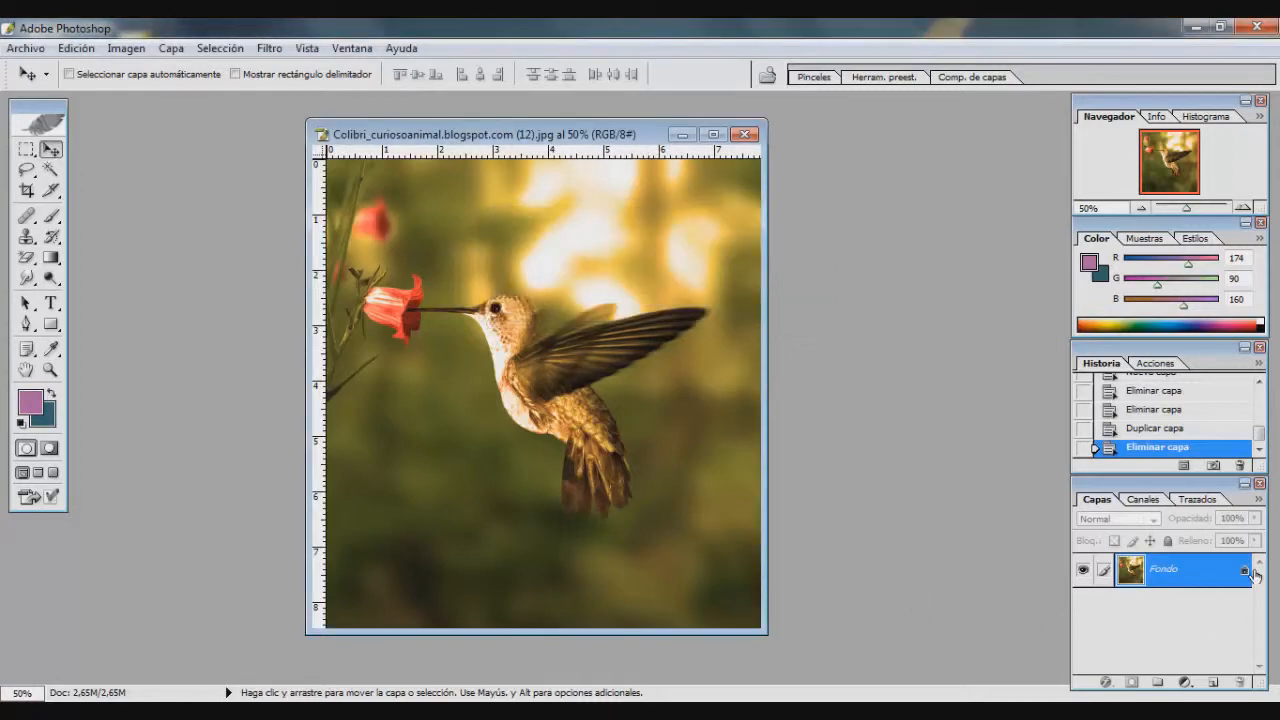
Duplicate the background layer as Fondo copia and move the duplicate on the canvas with the Move tool.
{"action": "right_click", "coordinate": [1176, 580]}
{"action": "left_click", "coordinate": [1097, 400]}
{"action": "key", "text": "Return"}
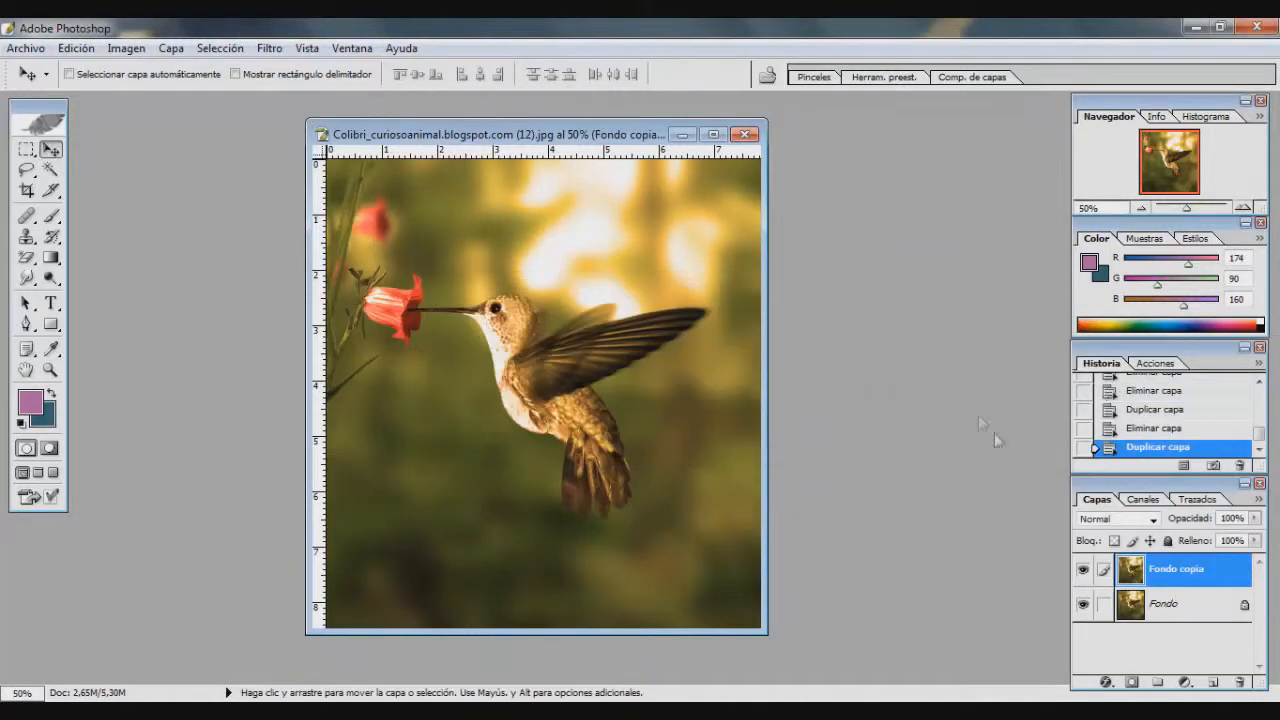
{"action": "left_click_drag", "start_coordinate": [511, 283], "coordinate": [518, 311]}
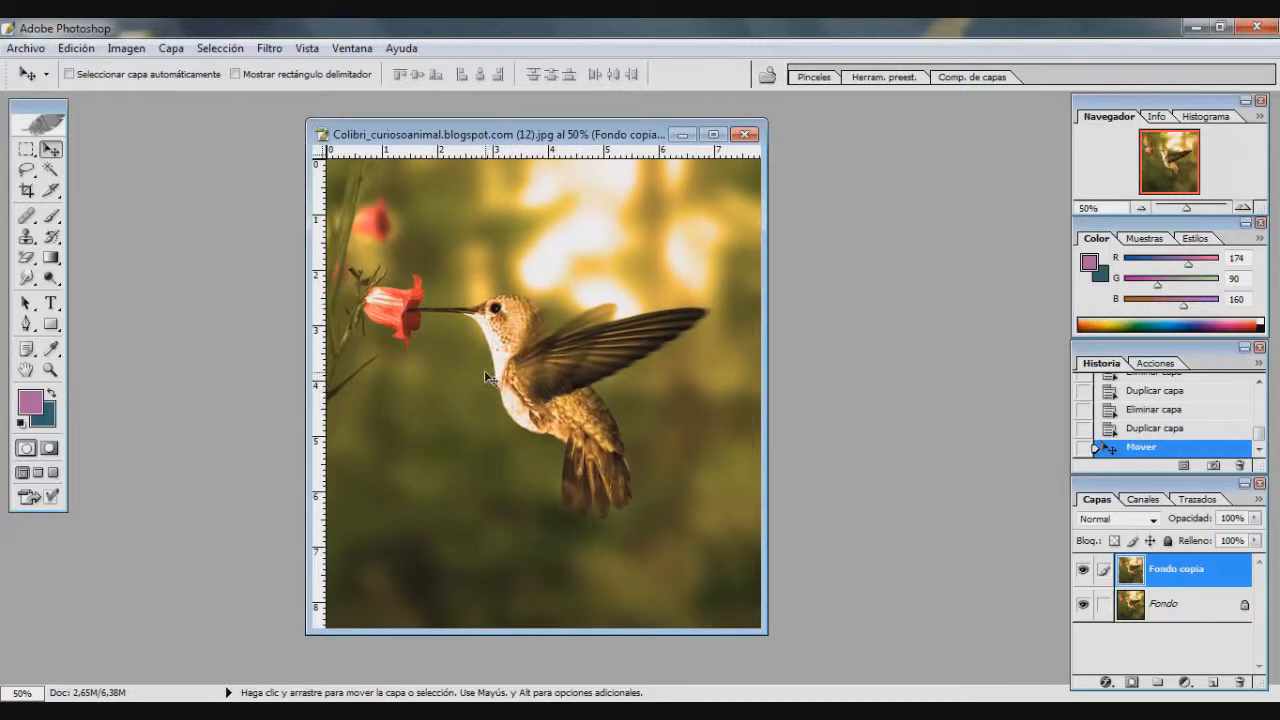
Paint a freehand stroke around the bird on the duplicate layer with the 112 px grass brush and delete that layer.
{"action": "left_click", "coordinate": [51, 217]}
{"action": "mouse_move", "coordinate": [488, 262]}
{"action": "left_mouse_down"}
{"action": "mouse_move", "coordinate": [630, 417]}
{"action": "mouse_move", "coordinate": [560, 582]}
{"action": "left_mouse_up"}
{"action": "mouse_move", "coordinate": [389, 710]}
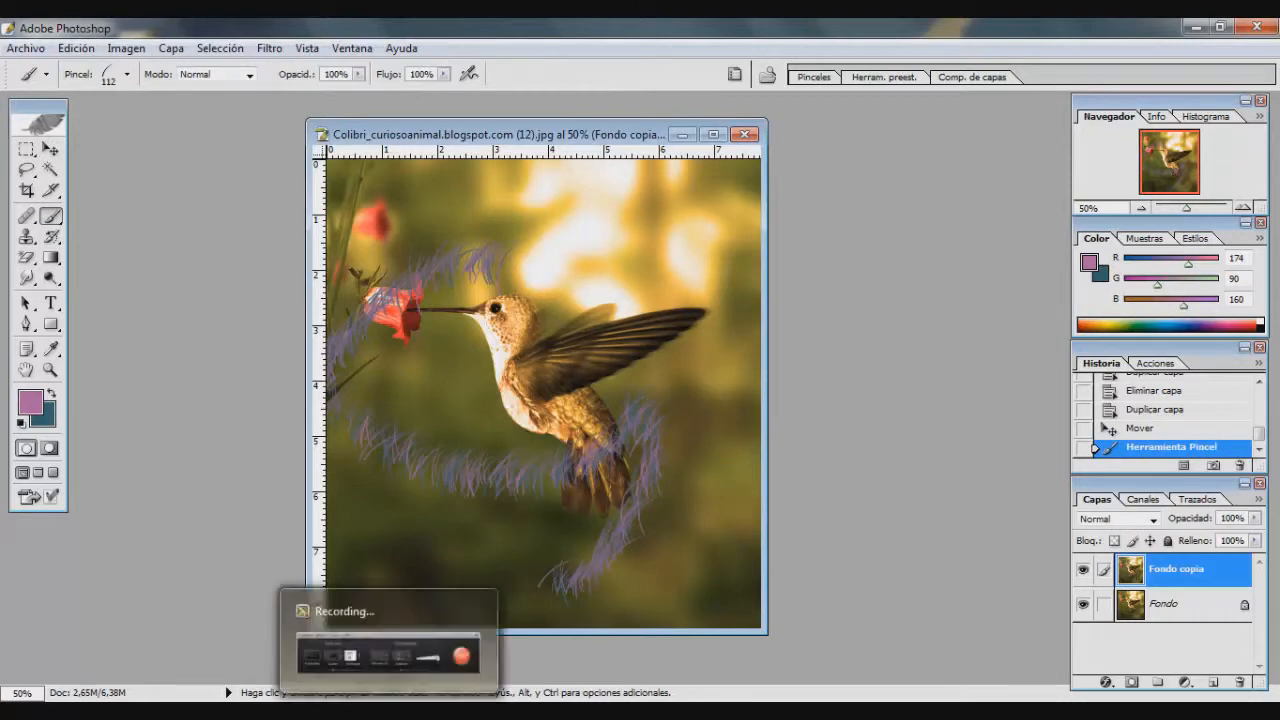
{"action": "left_click", "coordinate": [1240, 681]}
{"action": "key", "text": "Return"}
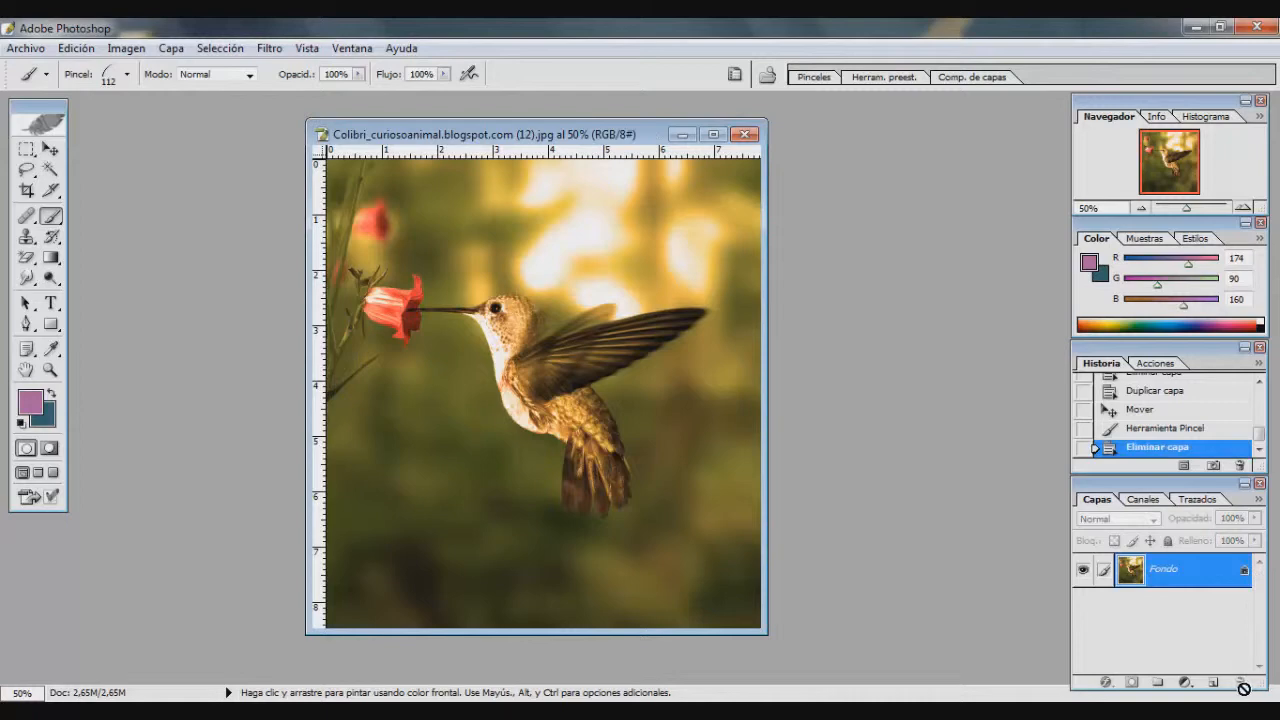
Switch to the Move tool and select the entire canvas.
{"action": "left_click", "coordinate": [50, 148]}
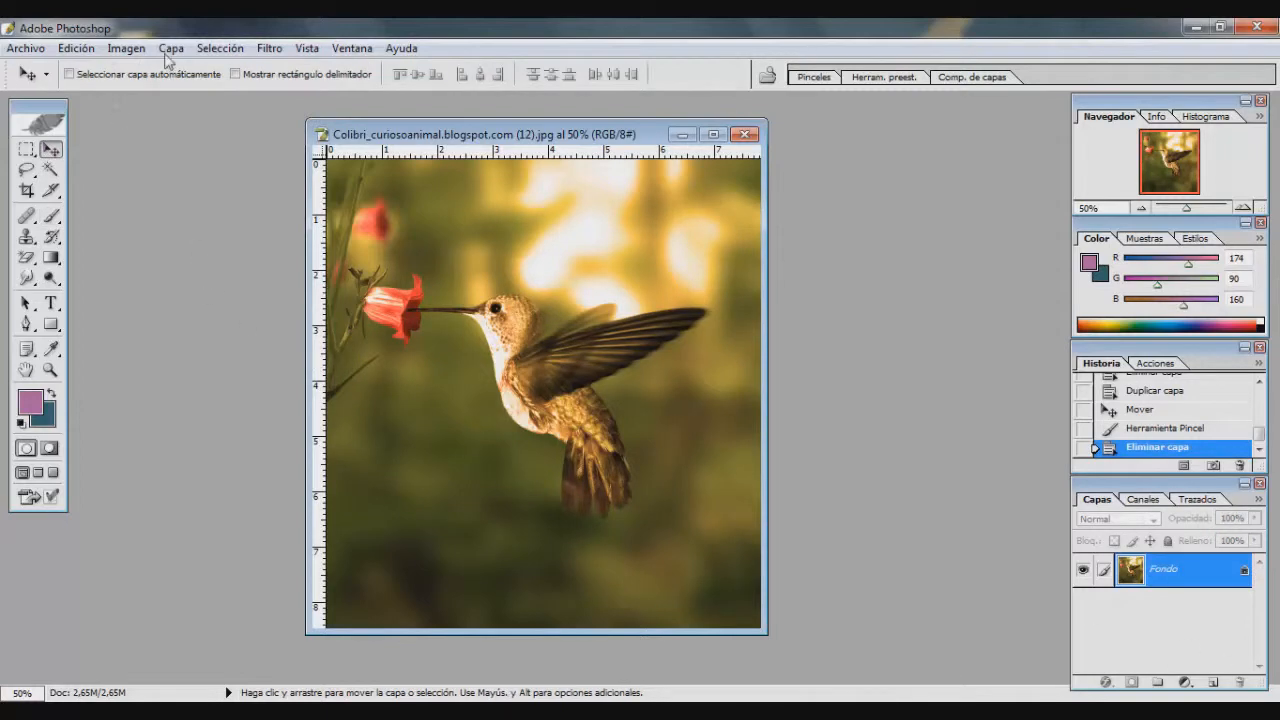
{"action": "left_click", "coordinate": [176, 49]}
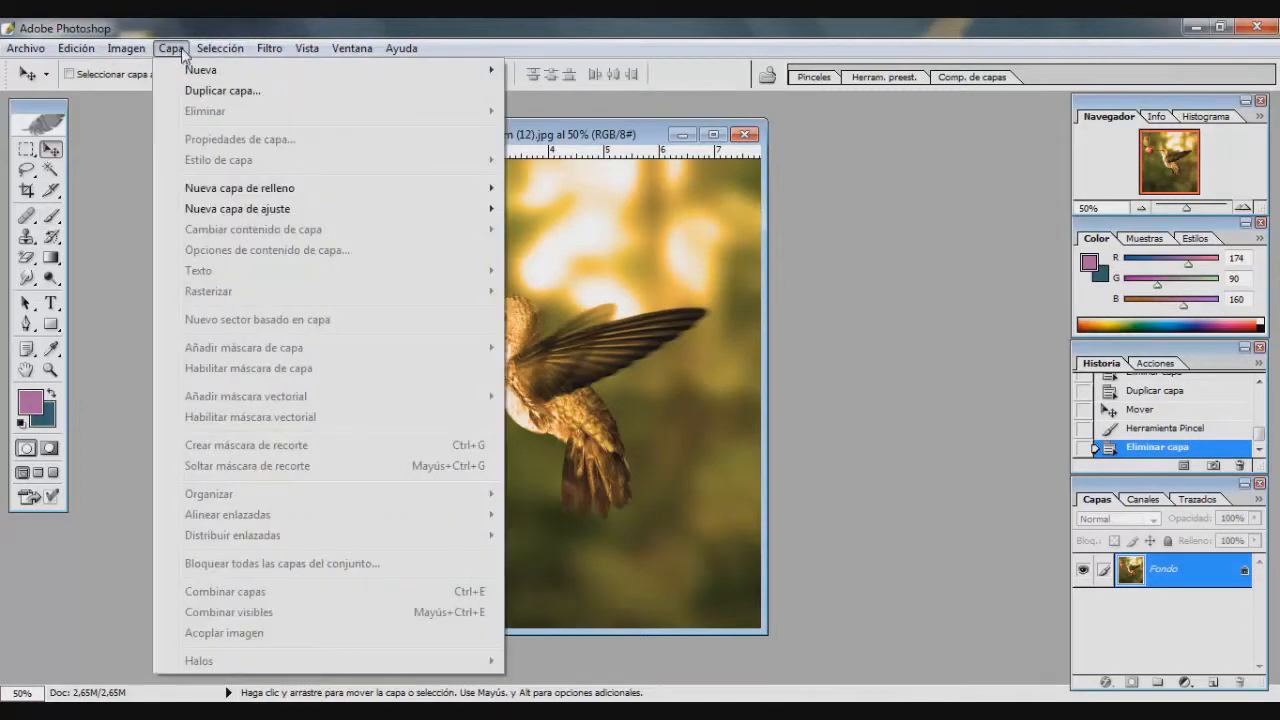
{"action": "mouse_move", "coordinate": [303, 213]}
{"action": "mouse_move", "coordinate": [212, 52]}
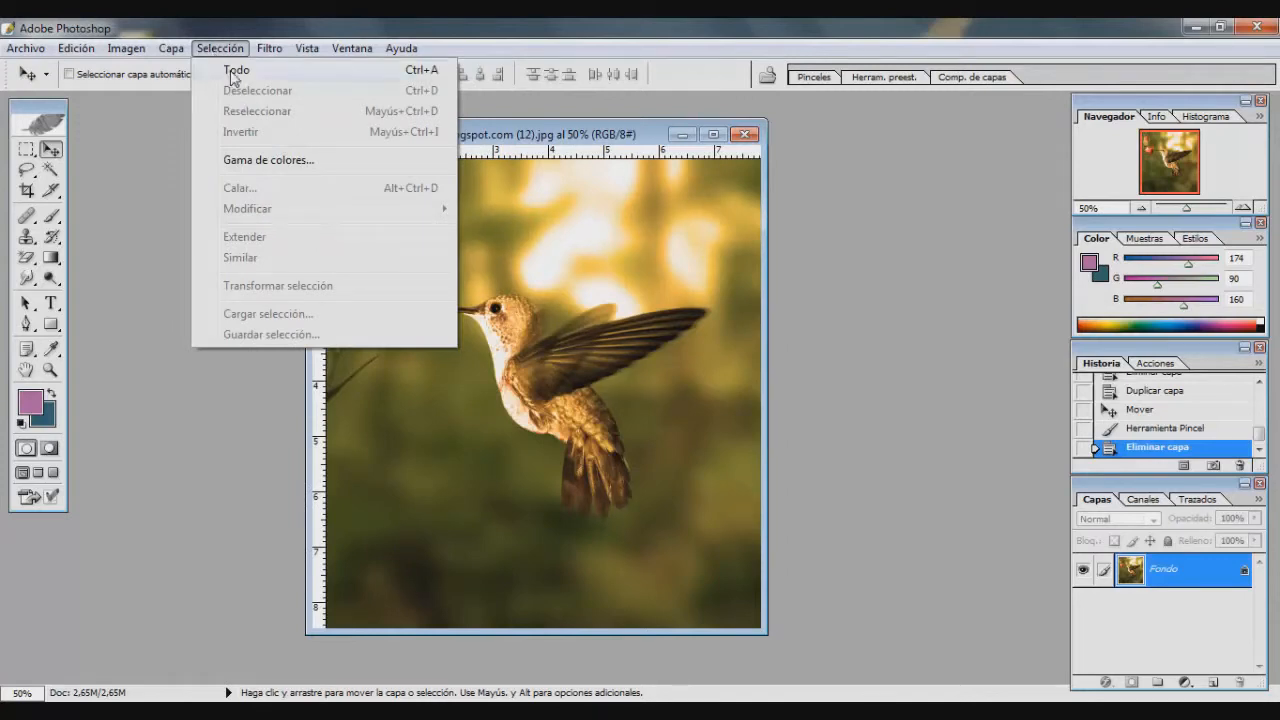
{"action": "left_click", "coordinate": [234, 72]}
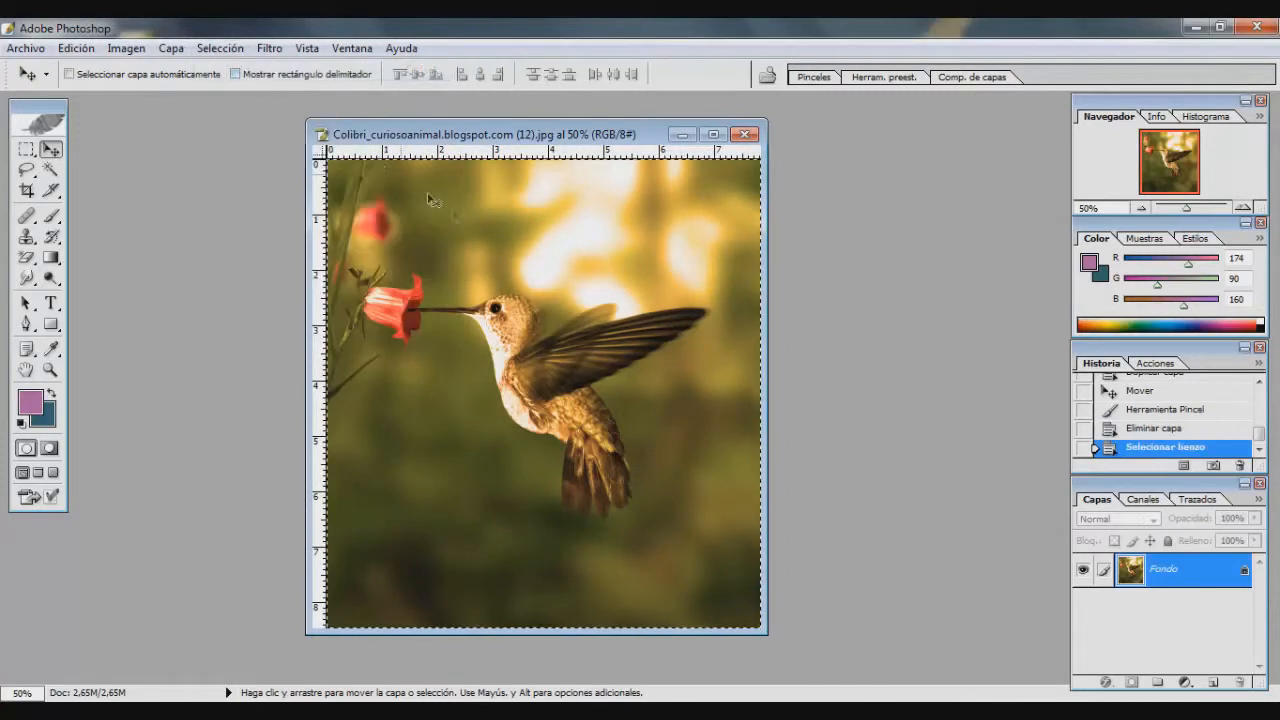
Replace the selection with a rectangular marquee around the hummingbird, and that with one covering the whole image in the maximized window.
{"action": "left_click", "coordinate": [28, 149]}
{"action": "left_click", "coordinate": [530, 160]}
{"action": "left_click_drag", "start_coordinate": [410, 224], "coordinate": [698, 518]}
{"action": "double_click", "coordinate": [516, 140]}
{"action": "left_click_drag", "start_coordinate": [409, 146], "coordinate": [870, 686]}
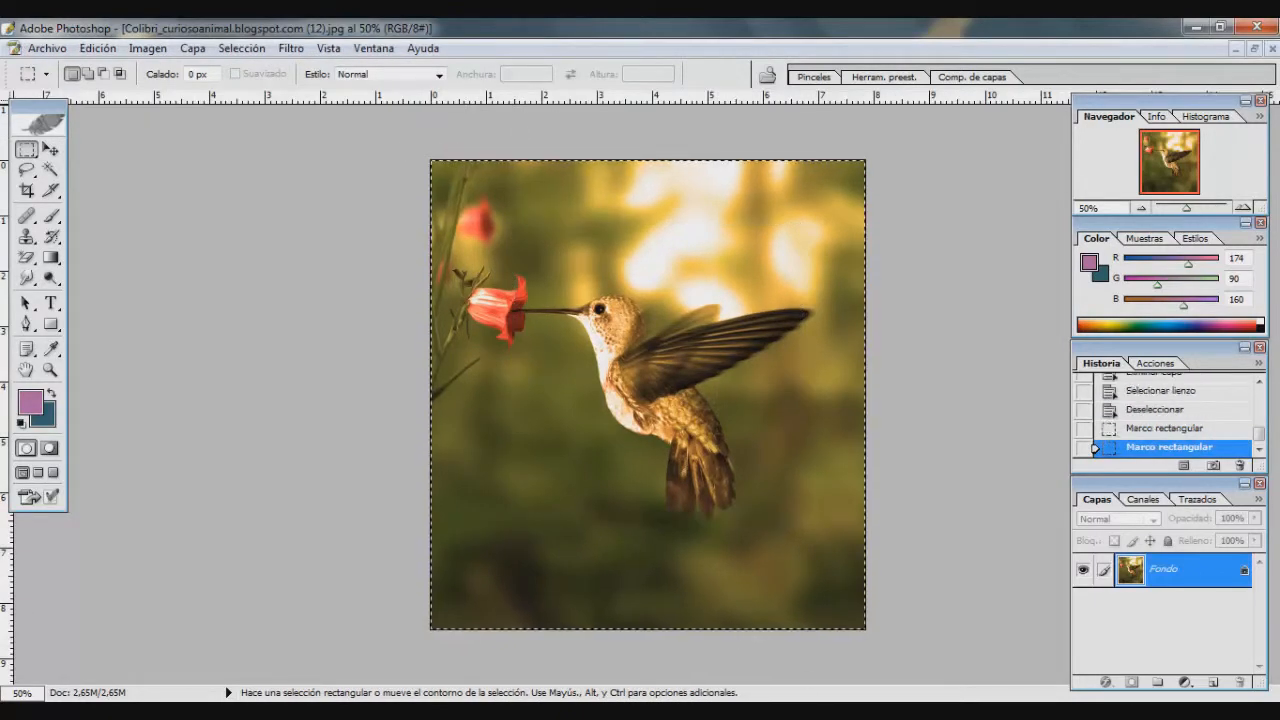
Restore the hummingbird photo to a floating document window and deselect the whole-image selection.
{"action": "left_click", "coordinate": [1253, 48]}
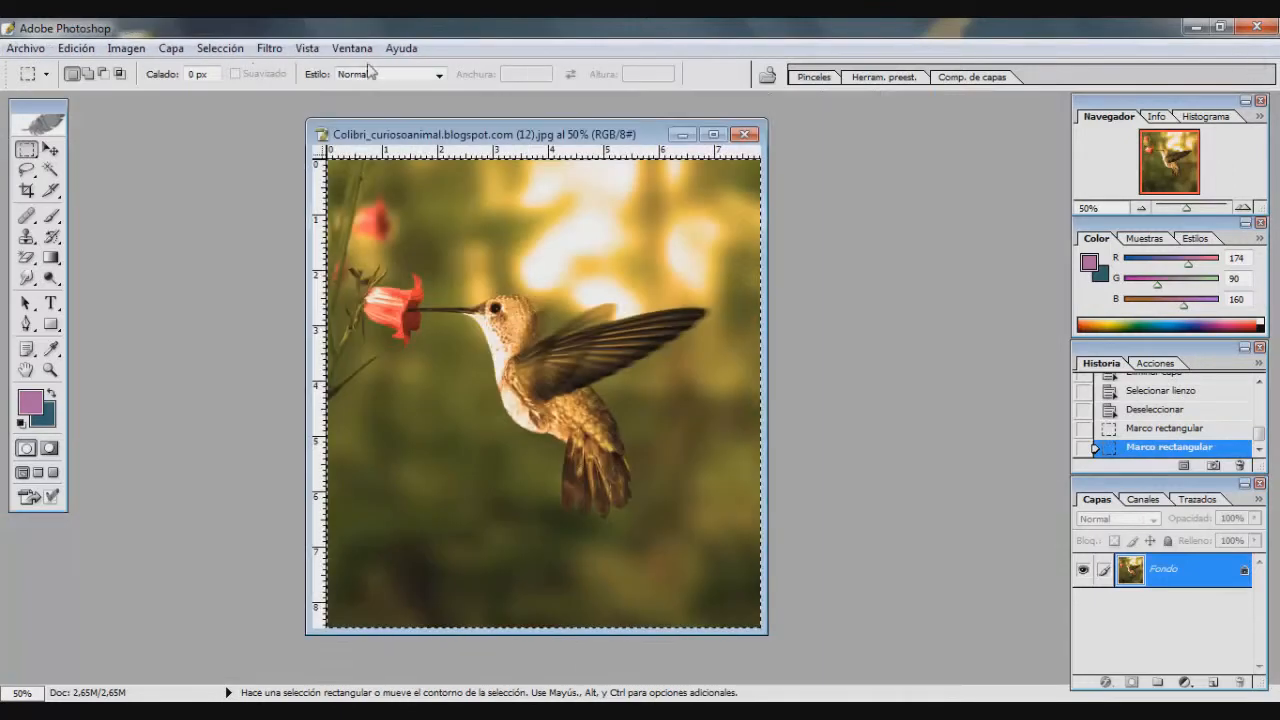
{"action": "left_click", "coordinate": [248, 49]}
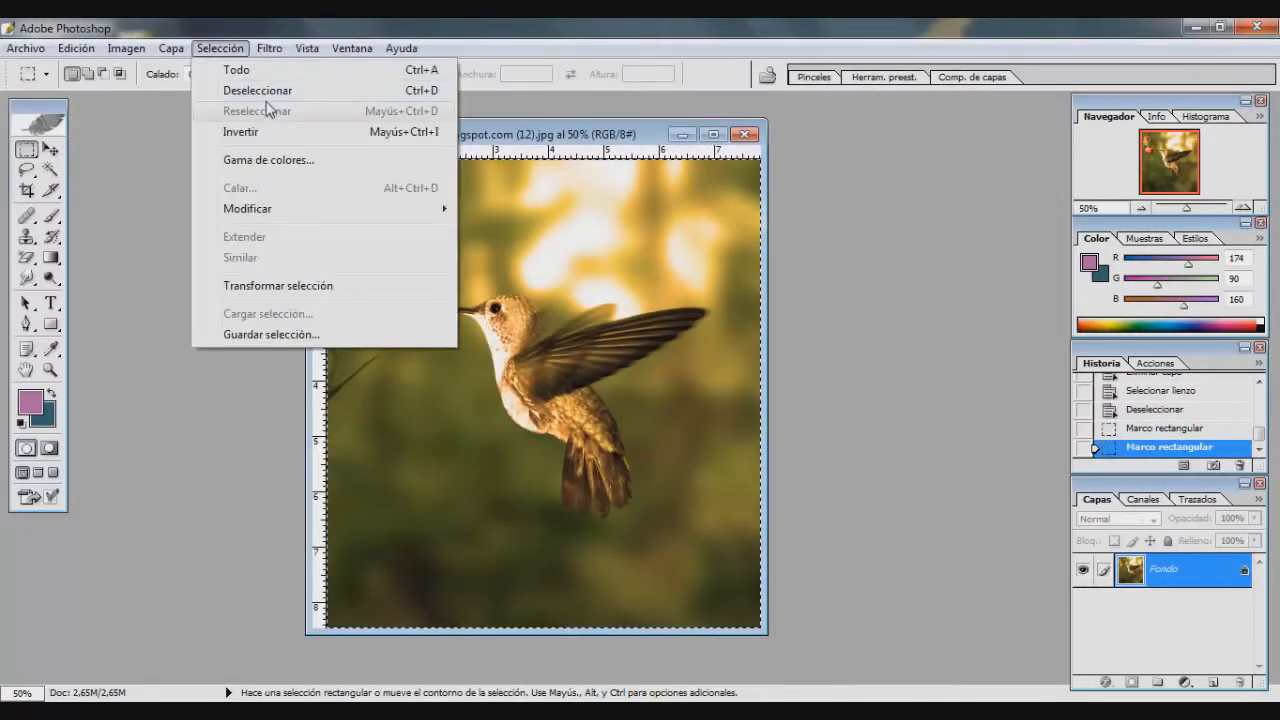
{"action": "left_click", "coordinate": [258, 90]}
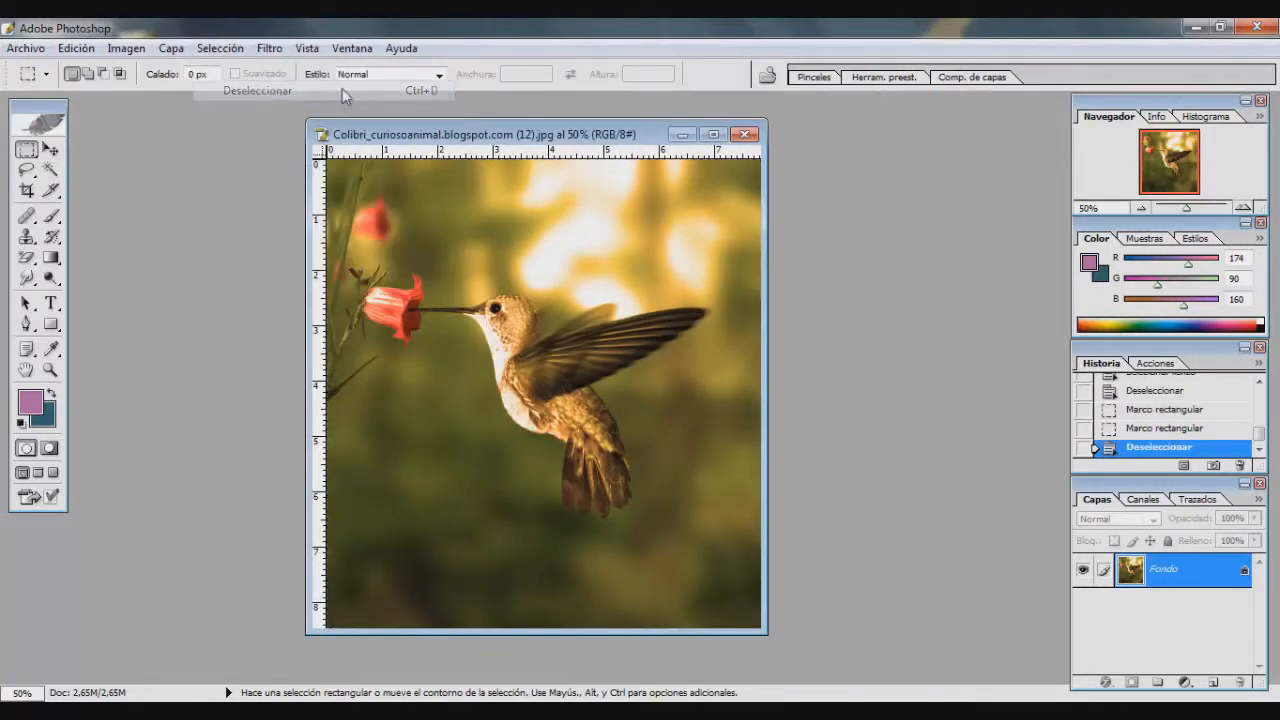
{"action": "left_click", "coordinate": [242, 50]}
{"action": "mouse_move", "coordinate": [285, 60]}
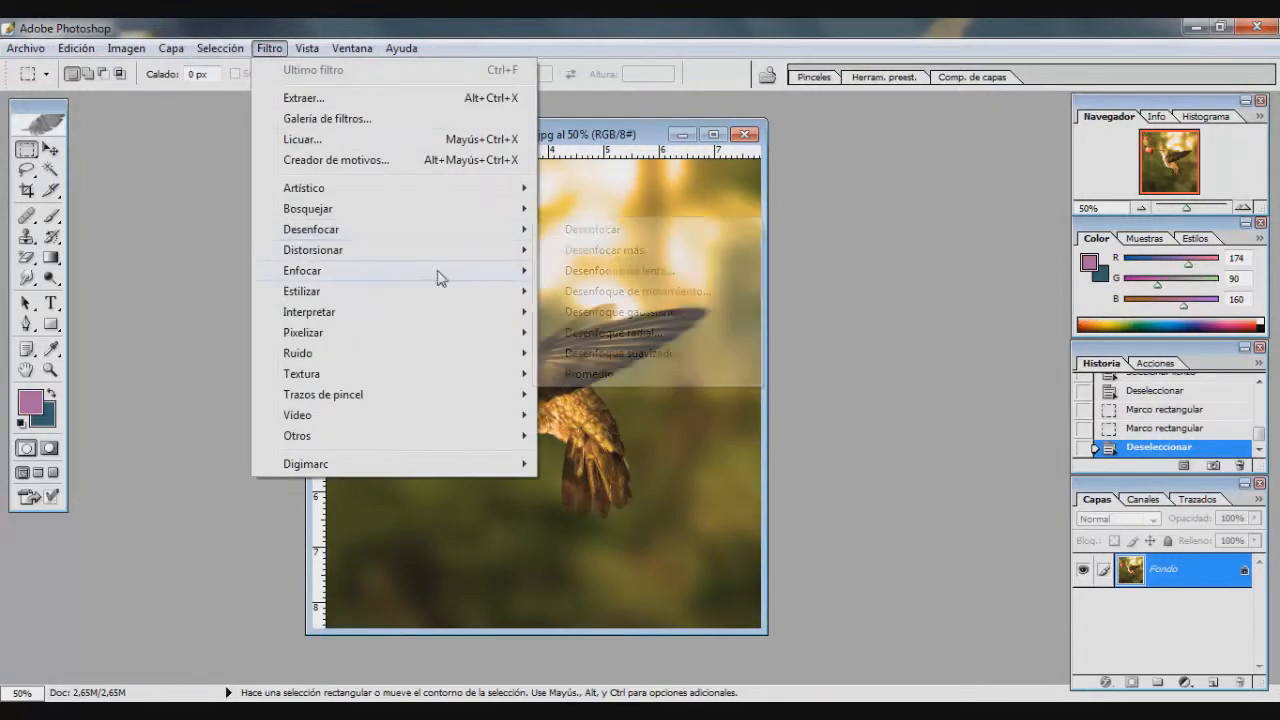
{"action": "left_click", "coordinate": [266, 50]}
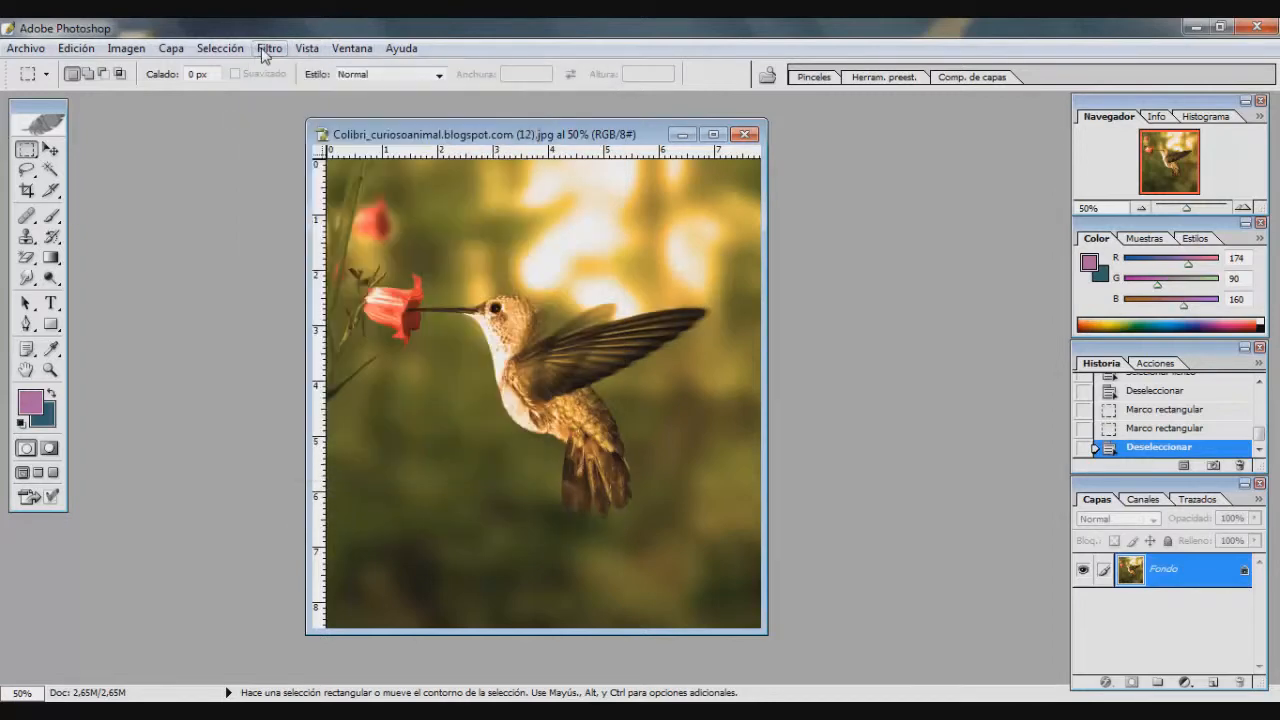
{"action": "left_click", "coordinate": [265, 50]}
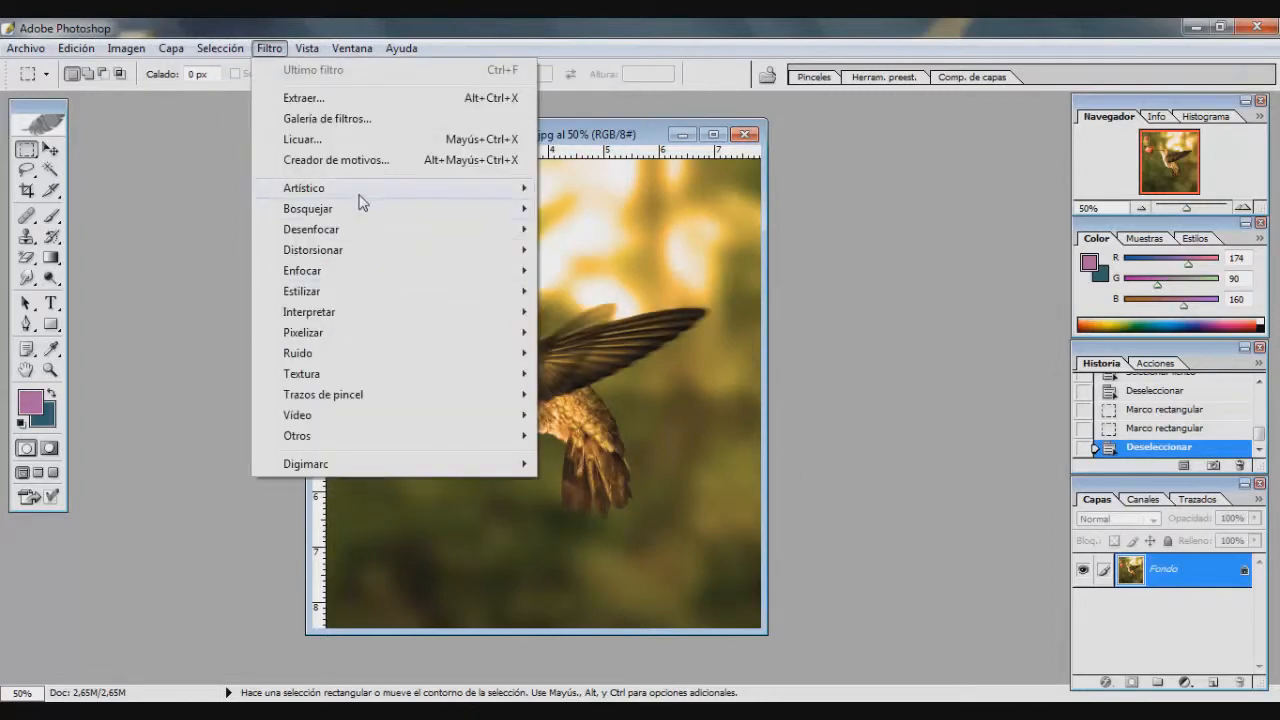
{"action": "mouse_move", "coordinate": [509, 205]}
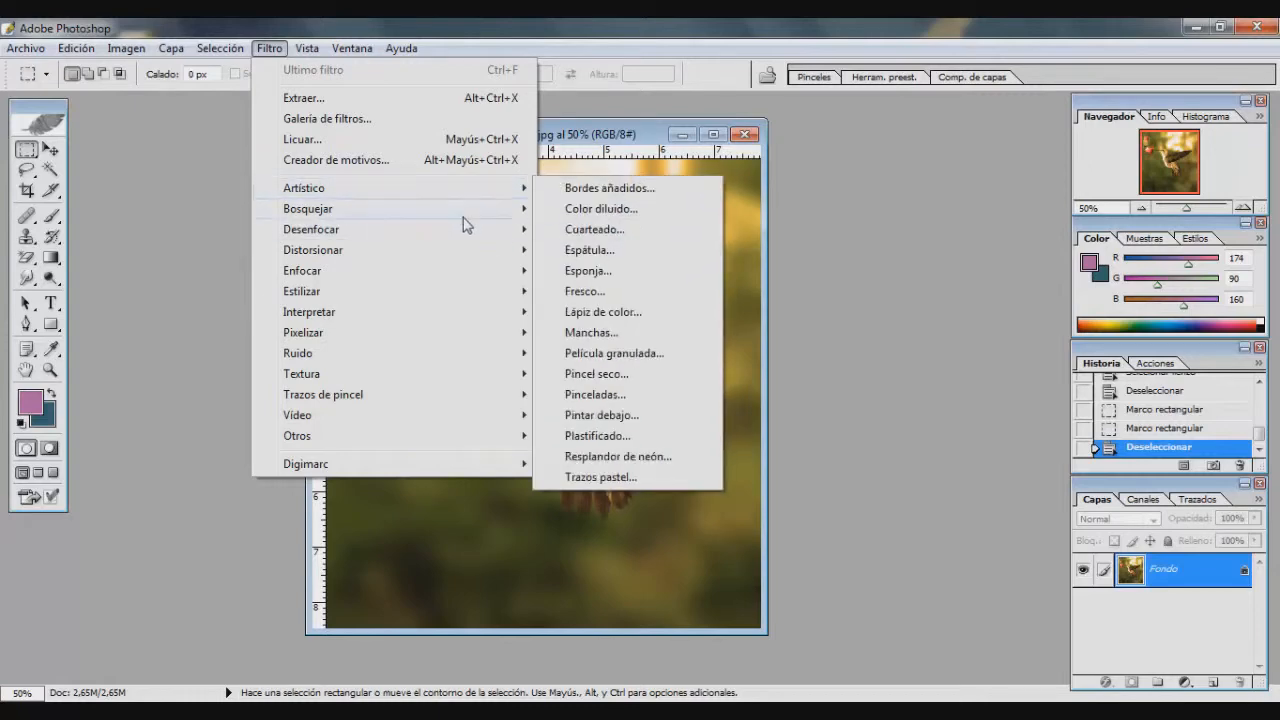
Duplicate the background layer as Fondo copia.
{"action": "left_click", "coordinate": [1183, 574]}
{"action": "right_click", "coordinate": [1183, 574]}
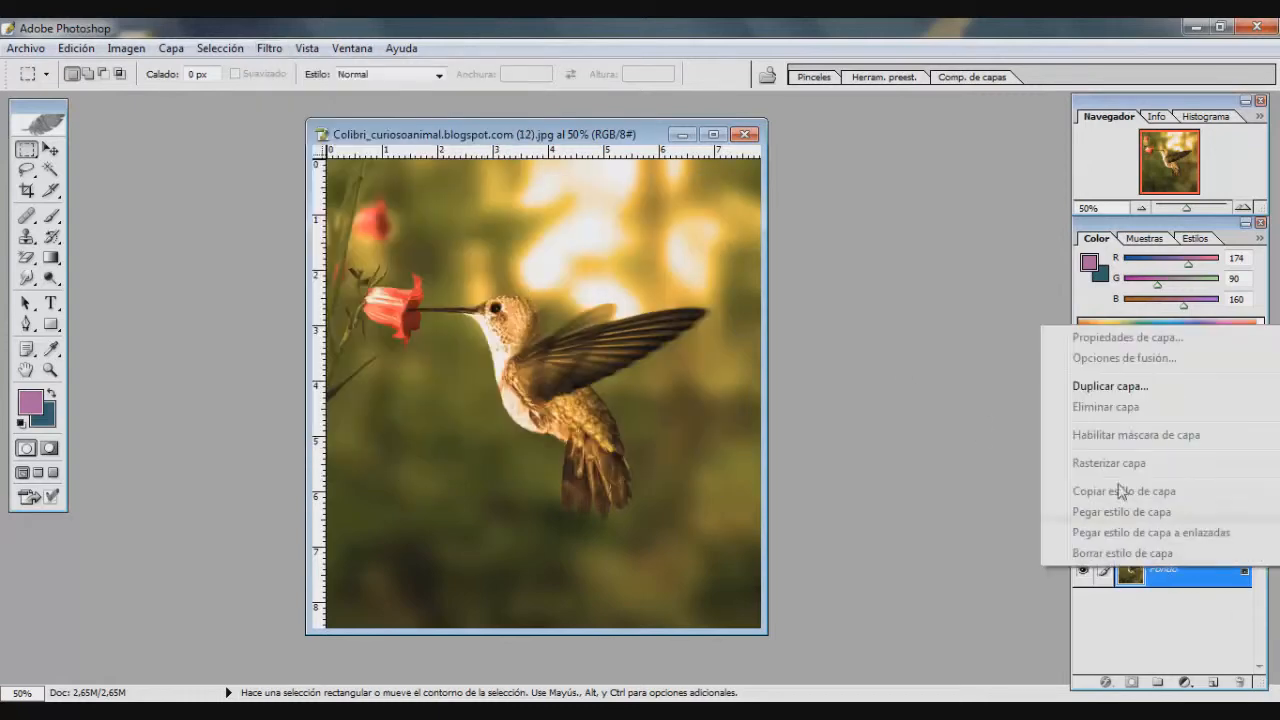
{"action": "left_click", "coordinate": [1125, 390]}
{"action": "key", "text": "Return"}
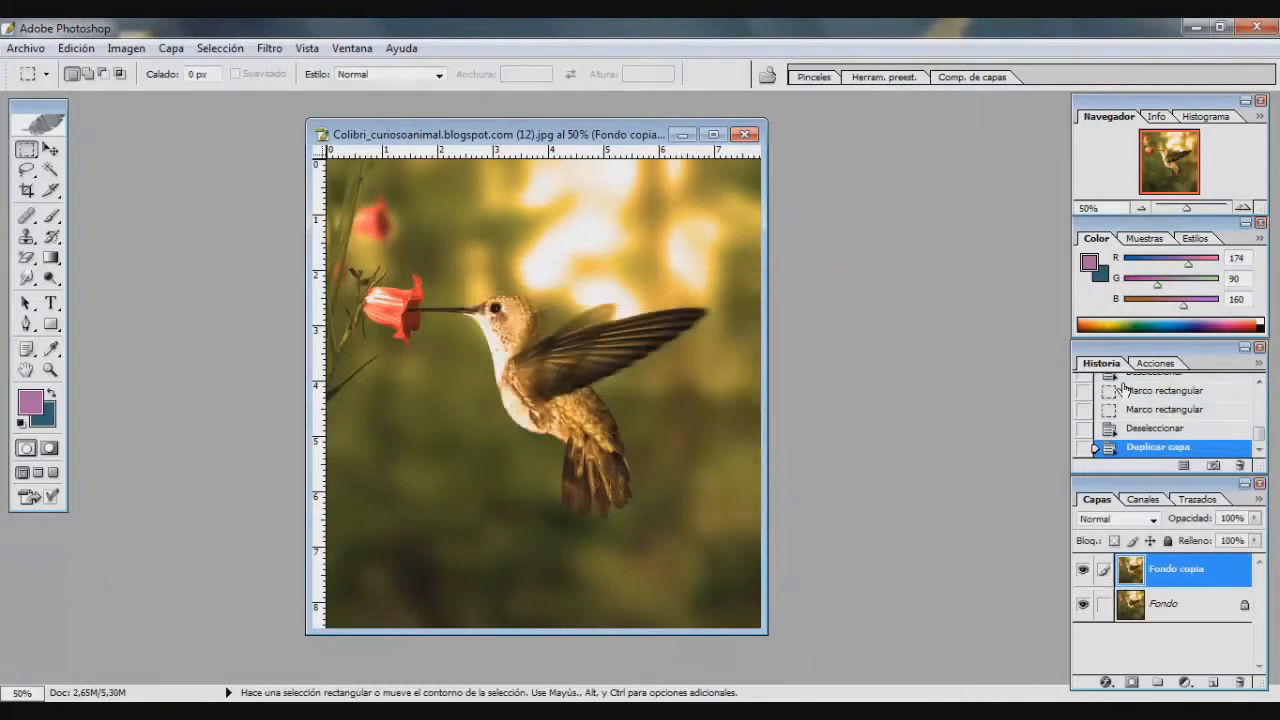
Open the artistic filter Bordes añadidos for the duplicate layer, reduce the preview to 33.3% and widen the filter dialog.
{"action": "left_click", "coordinate": [269, 48]}
{"action": "mouse_move", "coordinate": [317, 191]}
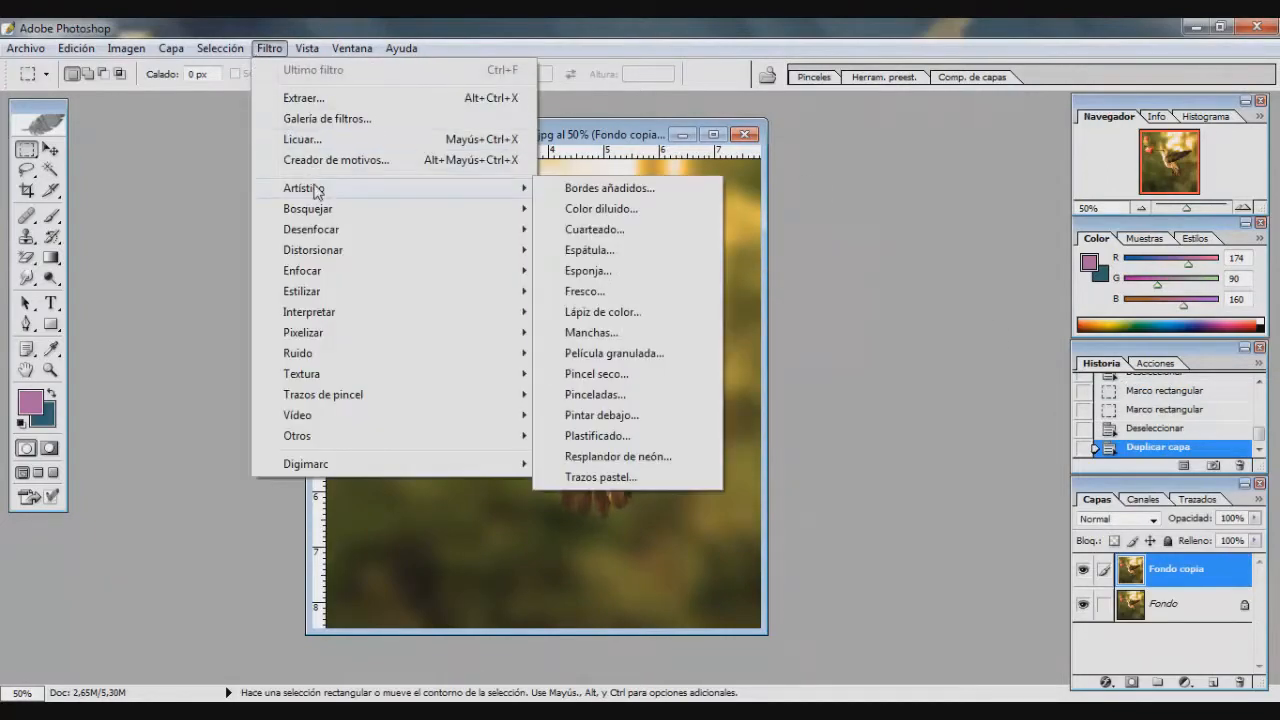
{"action": "left_click", "coordinate": [570, 188]}
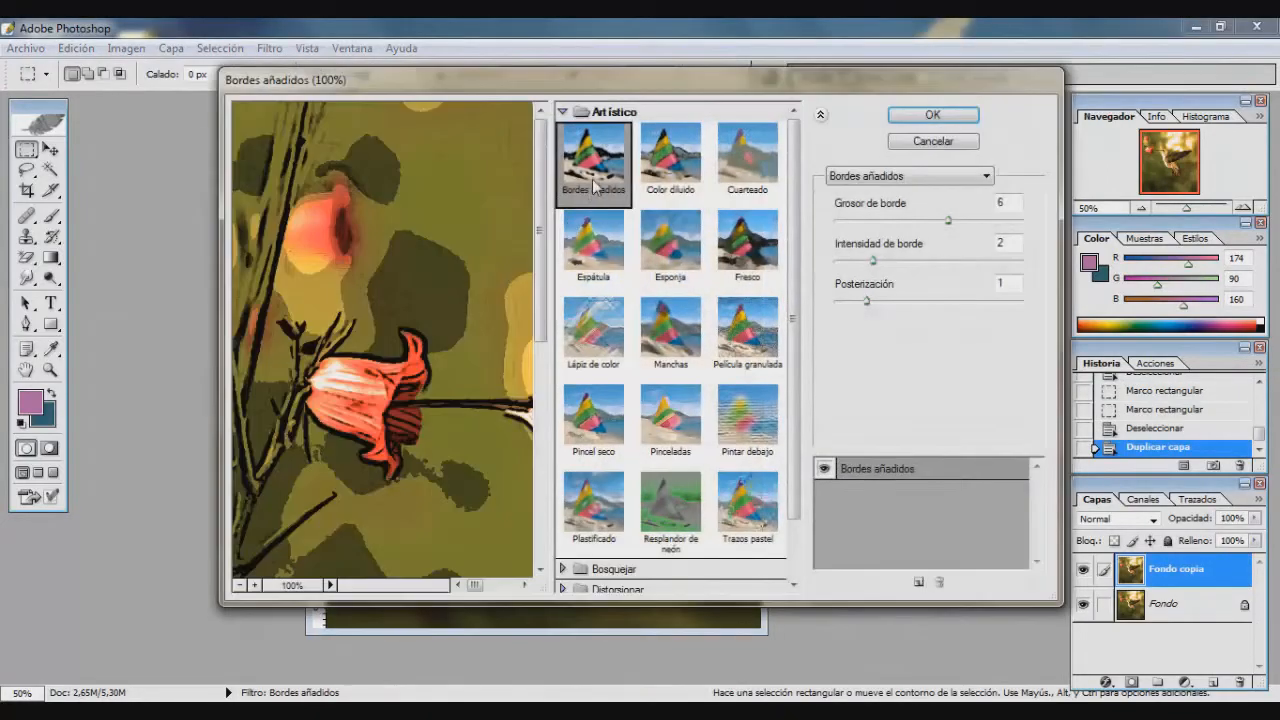
{"action": "left_click", "coordinate": [245, 587]}
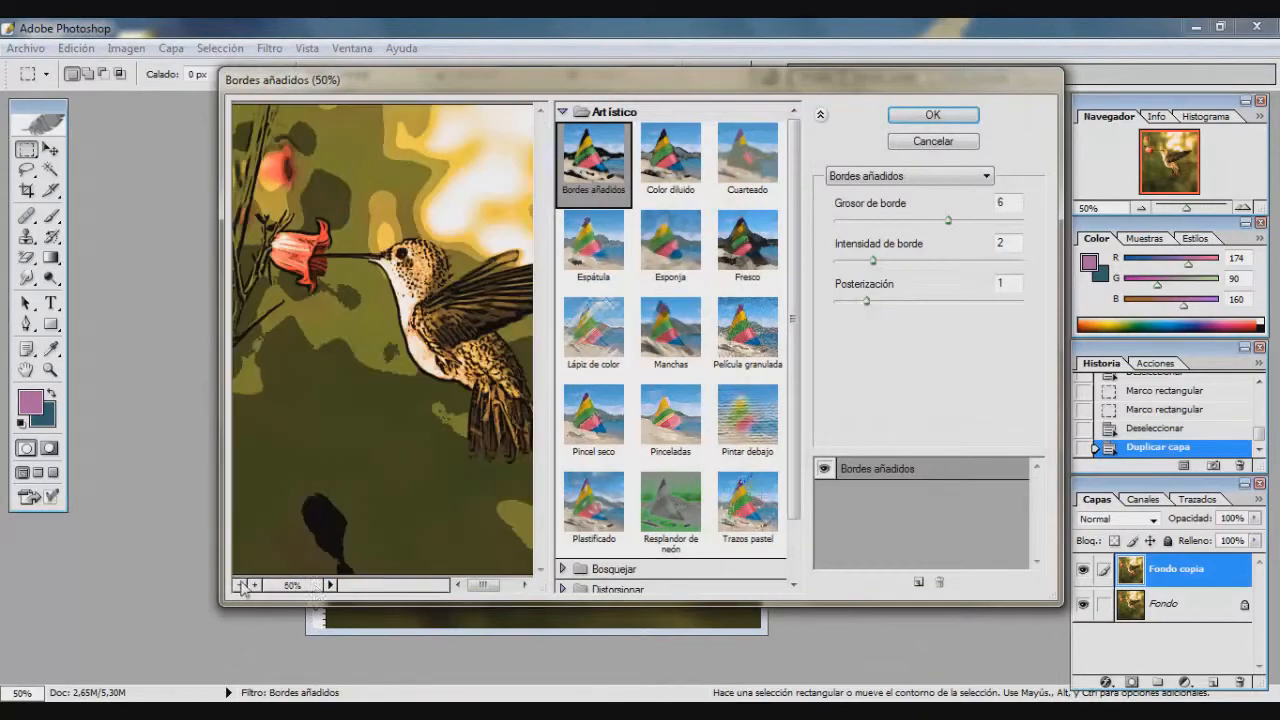
{"action": "left_click_drag", "start_coordinate": [484, 586], "coordinate": [490, 586]}
{"action": "left_click", "coordinate": [239, 587]}
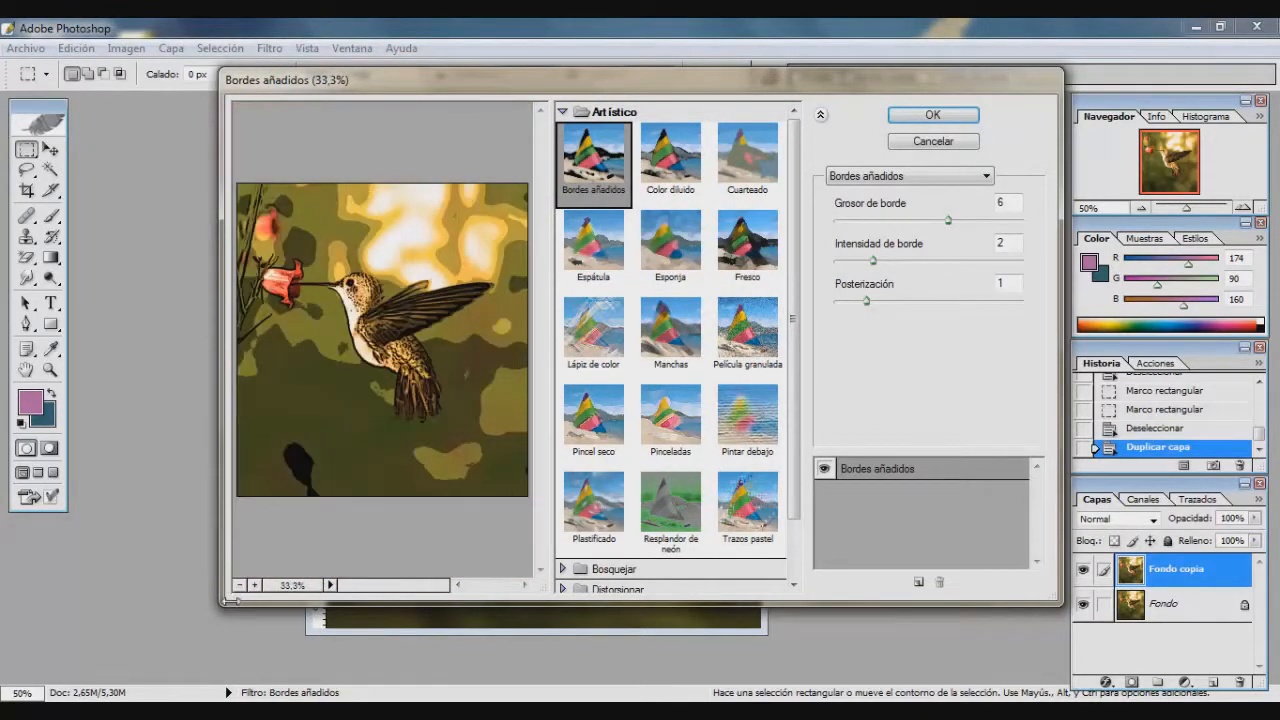
{"action": "left_click_drag", "start_coordinate": [229, 601], "coordinate": [169, 601]}
{"action": "left_click_drag", "start_coordinate": [170, 309], "coordinate": [190, 309]}
Try the artistic filters Espátula, Esponja, Manchas, Pincel seco and Pinceladas on the preview.
{"action": "left_click", "coordinate": [600, 245]}
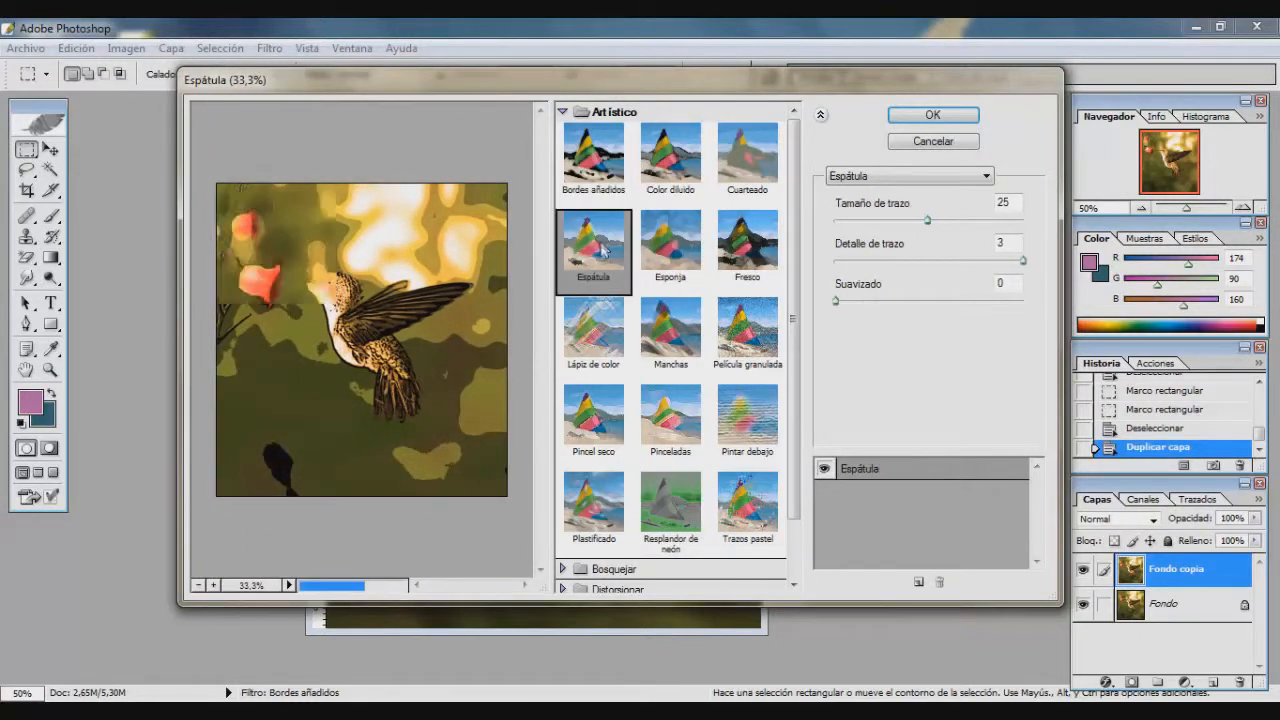
{"action": "left_click", "coordinate": [668, 243]}
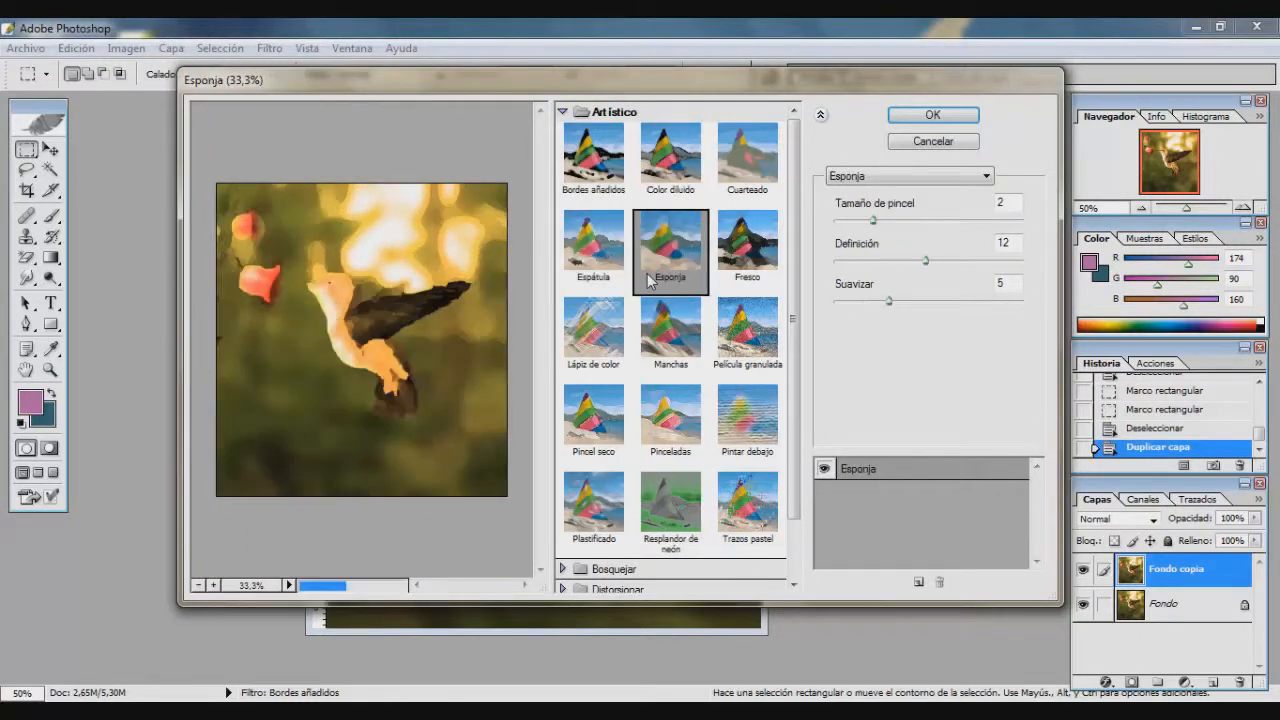
{"action": "left_click", "coordinate": [651, 354]}
{"action": "left_click", "coordinate": [593, 432]}
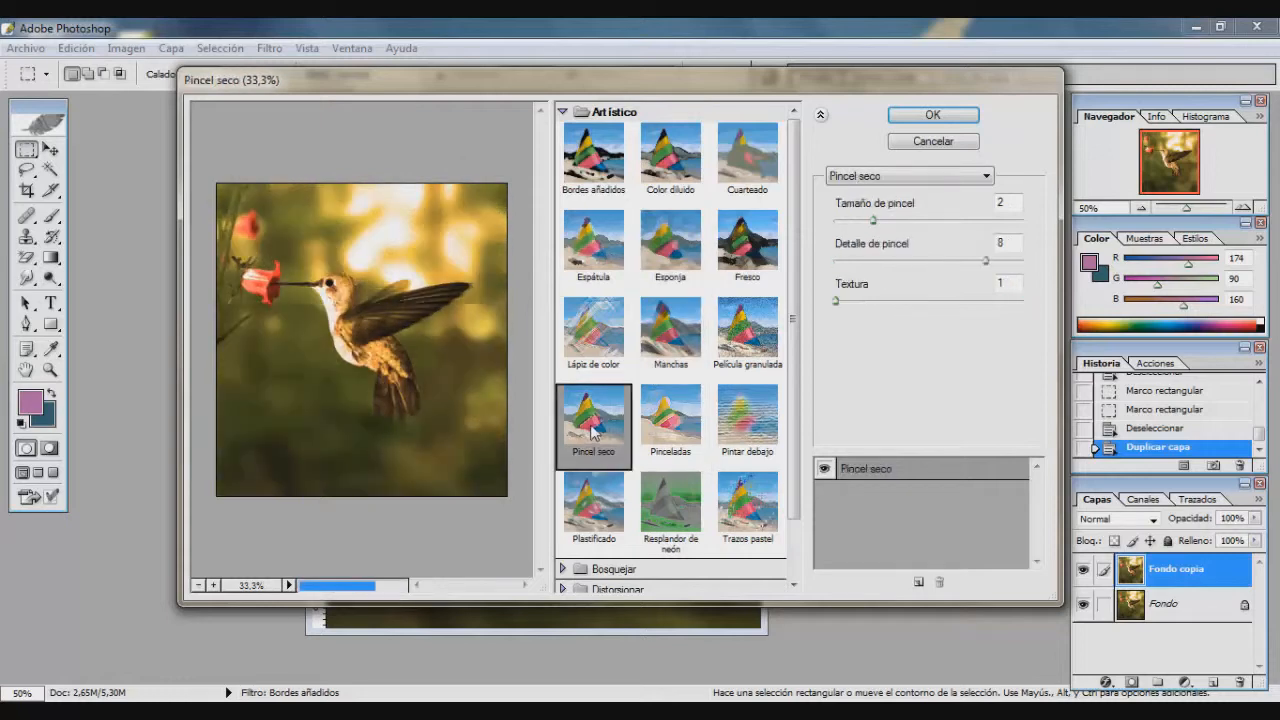
{"action": "left_click", "coordinate": [686, 404]}
{"action": "scroll", "coordinate": [775, 340], "scroll_direction": "down", "scroll_amount": 2}
Try the Bosquejar filters Bordes rasgados, Bajorrelieve, Carboncillo, Escayola and Fotocopia on the preview, ending on Escayola.
{"action": "left_click", "coordinate": [563, 501]}
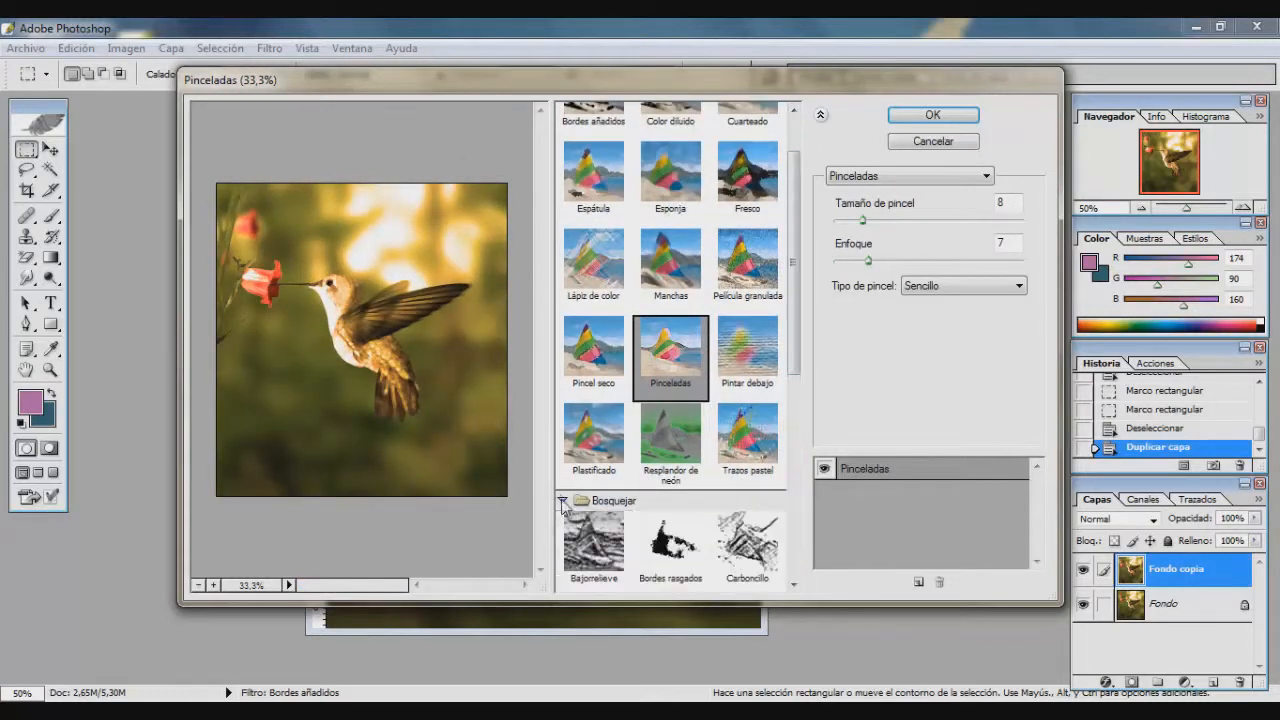
{"action": "left_click", "coordinate": [670, 545]}
{"action": "left_click", "coordinate": [622, 530]}
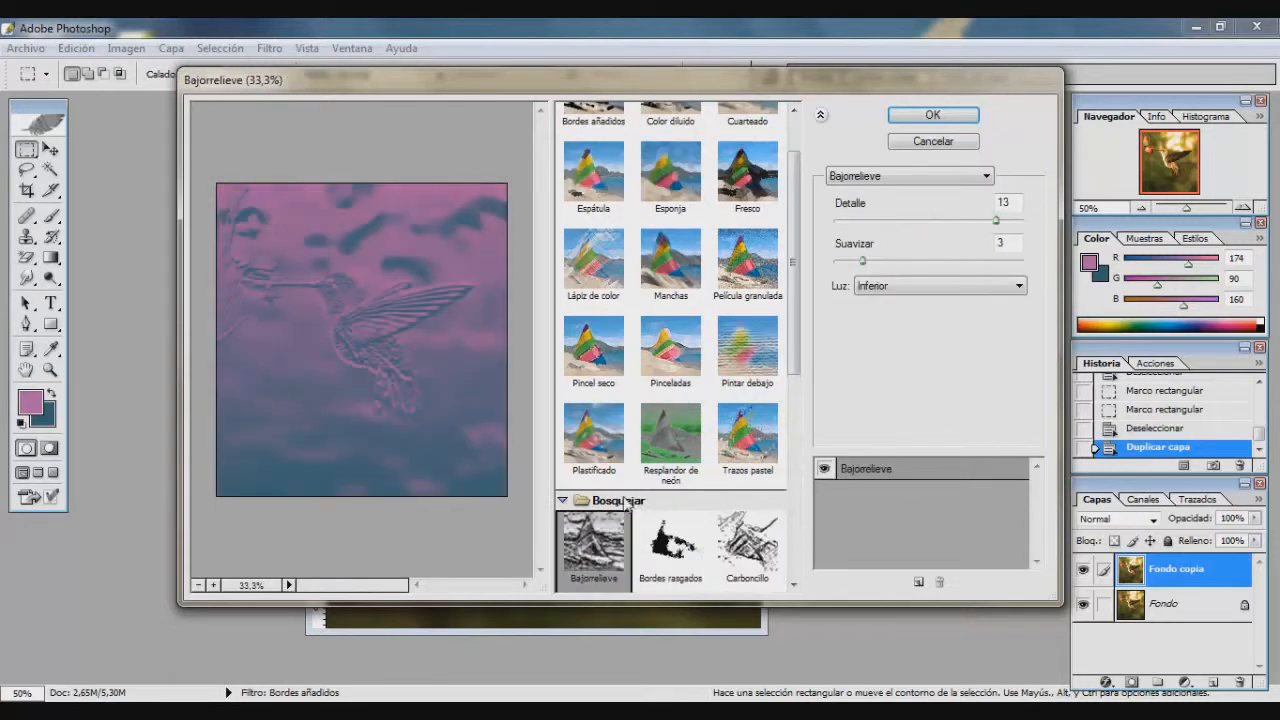
{"action": "scroll", "coordinate": [808, 343], "scroll_direction": "down", "scroll_amount": 3}
{"action": "left_click", "coordinate": [747, 365]}
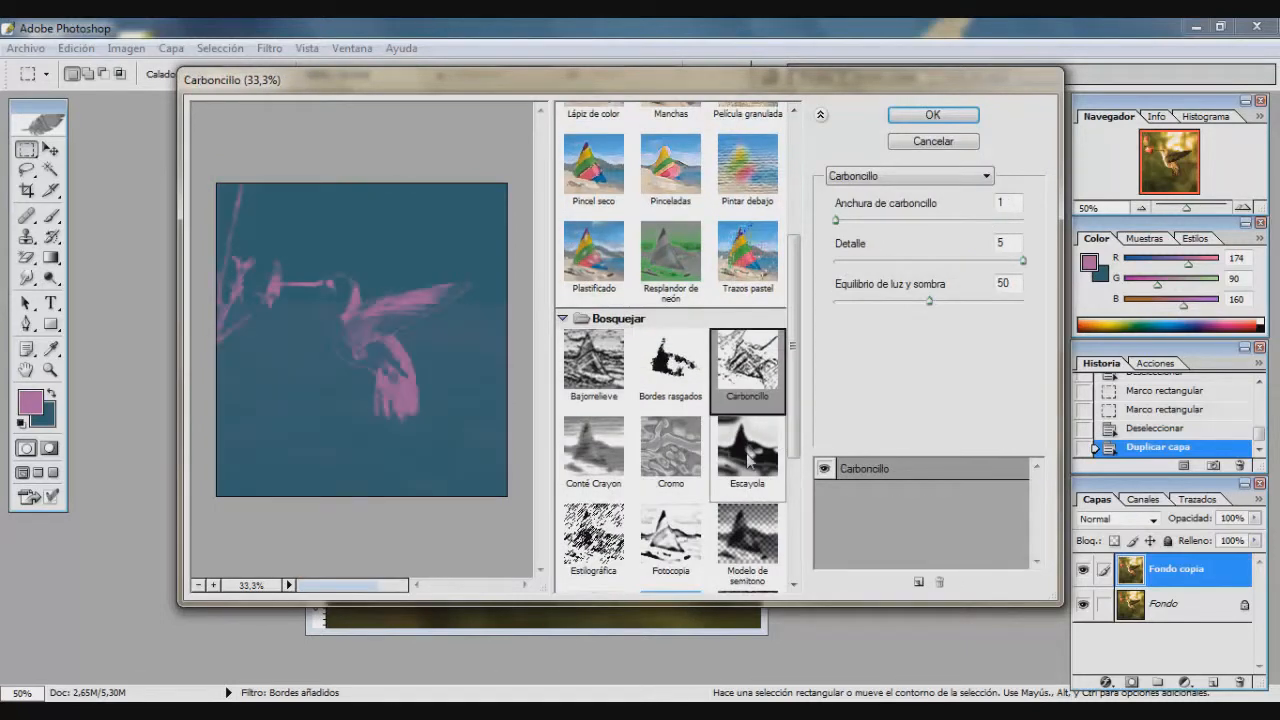
{"action": "left_click", "coordinate": [748, 457]}
{"action": "left_click", "coordinate": [667, 538]}
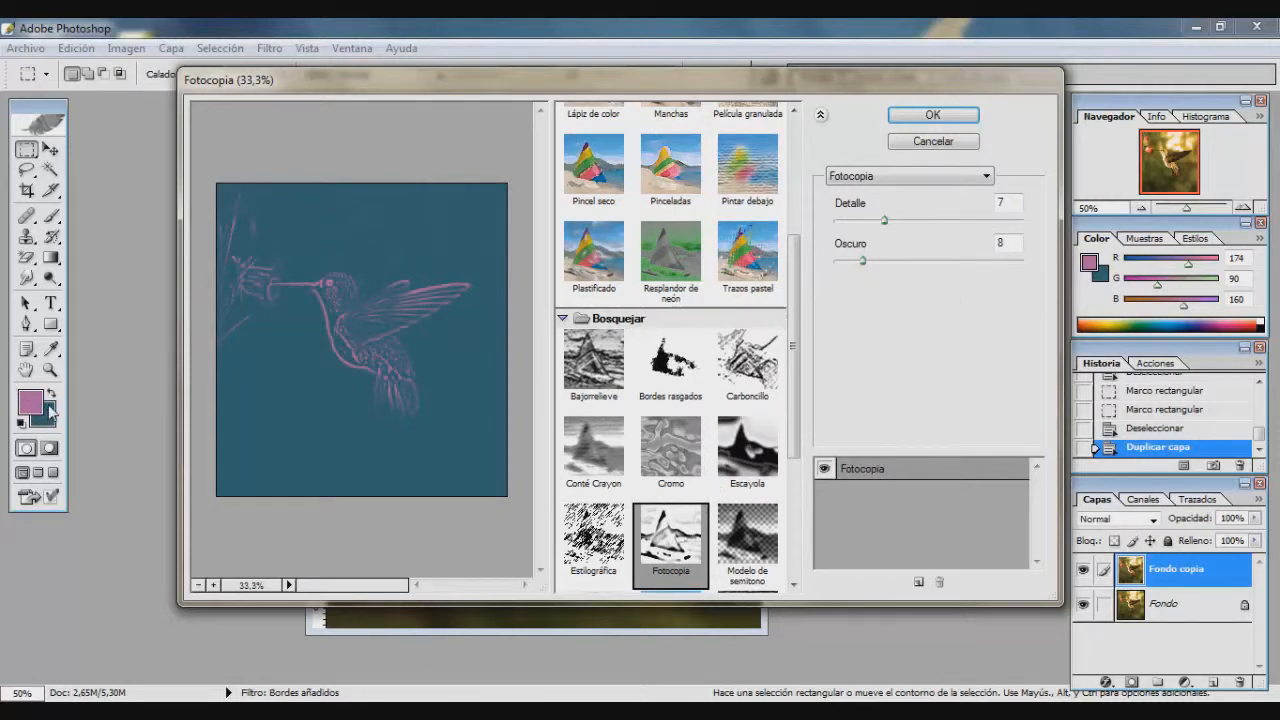
{"action": "left_click", "coordinate": [747, 452]}
Try the Papel húmedo filter with fibre length 39, brightness 82 and contrast 79.
{"action": "scroll", "coordinate": [796, 462], "scroll_direction": "down", "scroll_amount": 2}
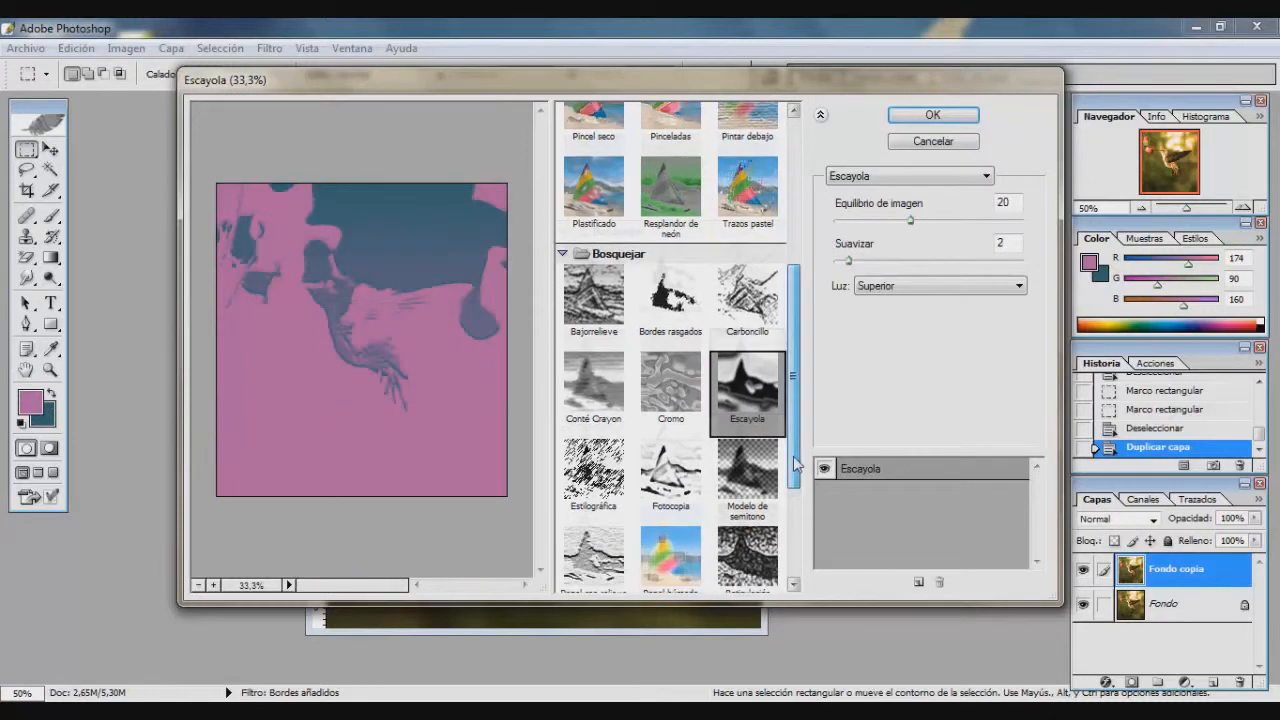
{"action": "scroll", "coordinate": [796, 462], "scroll_direction": "down", "scroll_amount": 1}
{"action": "left_click", "coordinate": [694, 508]}
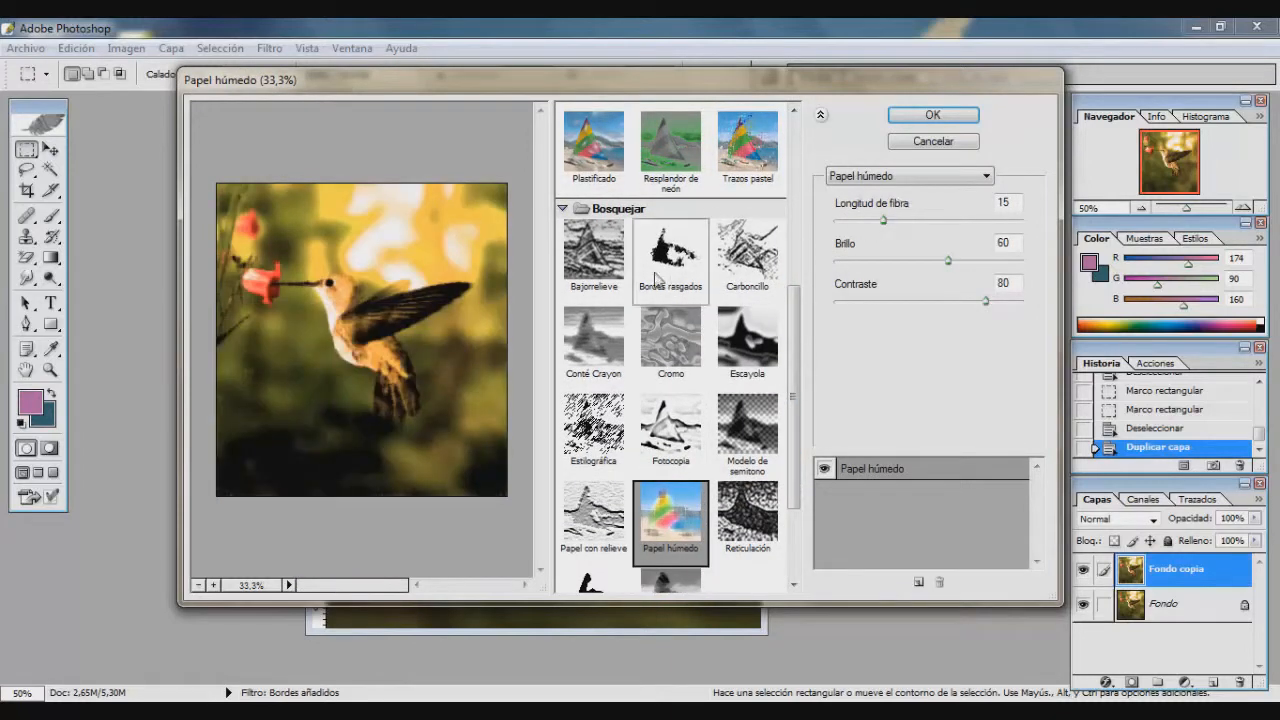
{"action": "left_click_drag", "start_coordinate": [882, 220], "coordinate": [981, 225]}
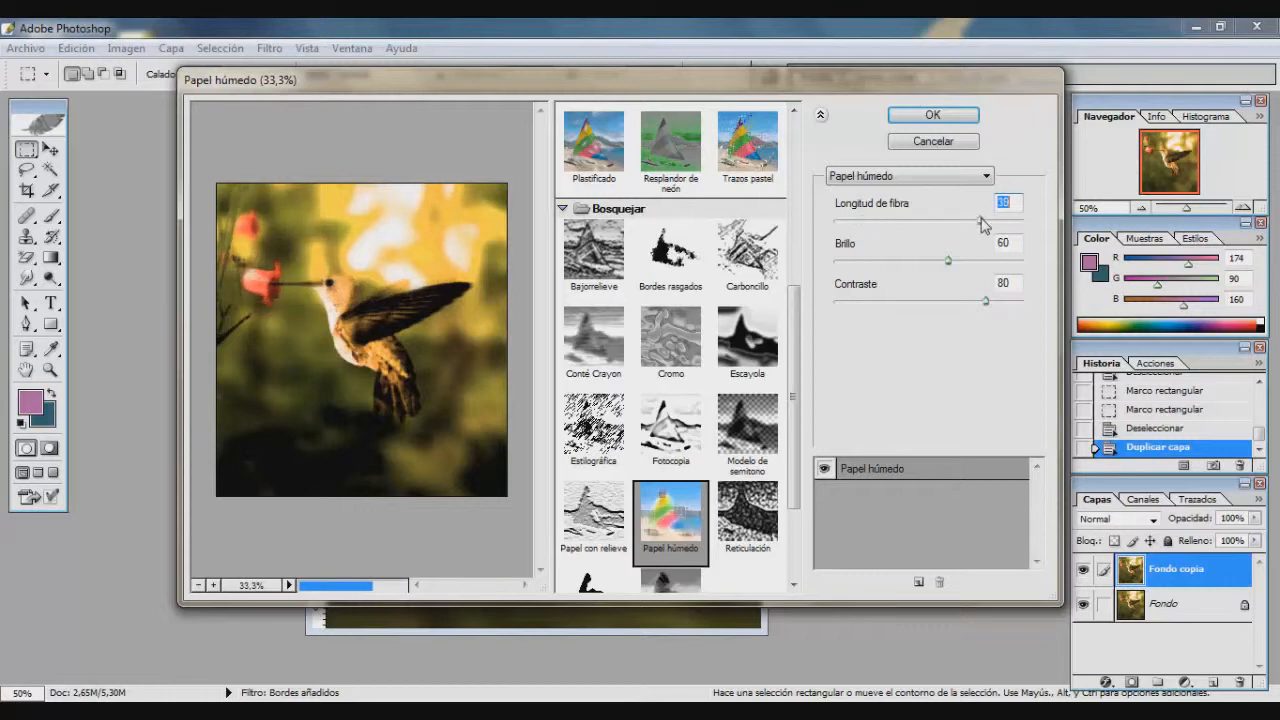
{"action": "left_click_drag", "start_coordinate": [946, 262], "coordinate": [983, 300]}
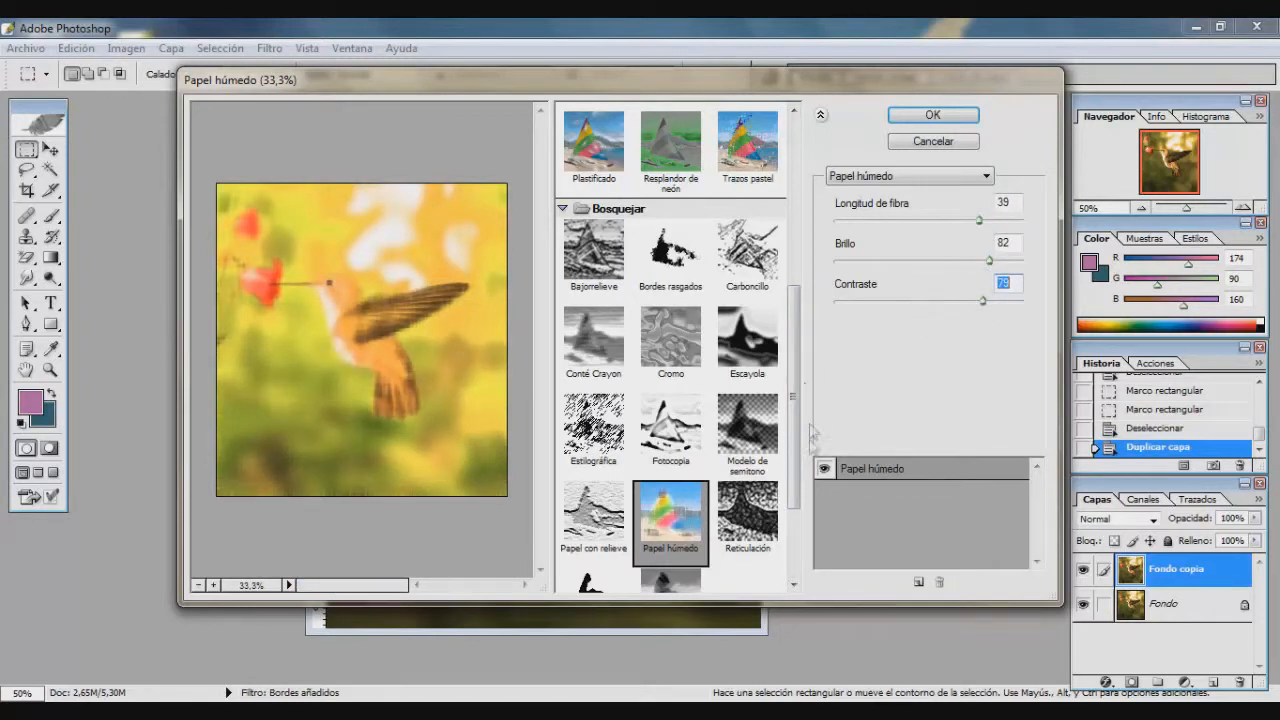
Try the Distorsionar filter Ondas marinas and the Estilizar filter Bordes resplandecientes on the preview.
{"action": "scroll", "coordinate": [796, 476], "scroll_direction": "down", "scroll_amount": 3}
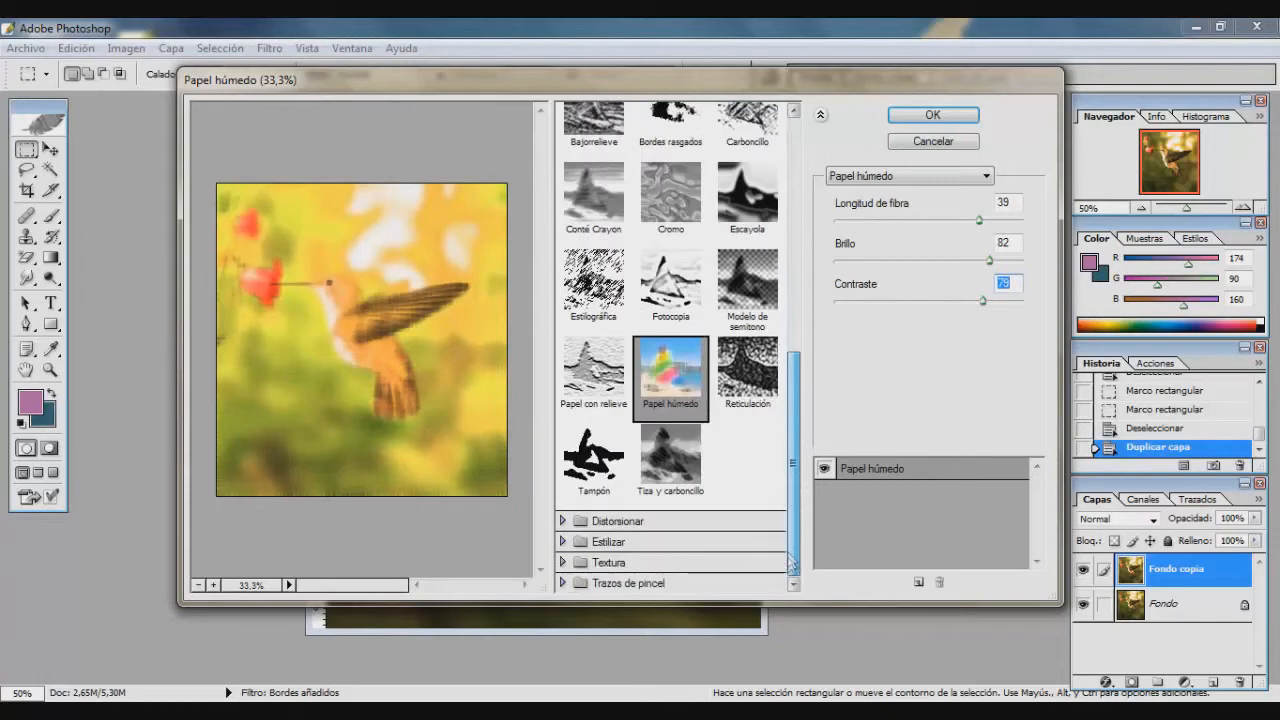
{"action": "left_click", "coordinate": [564, 522]}
{"action": "scroll", "coordinate": [795, 440], "scroll_direction": "down", "scroll_amount": 2}
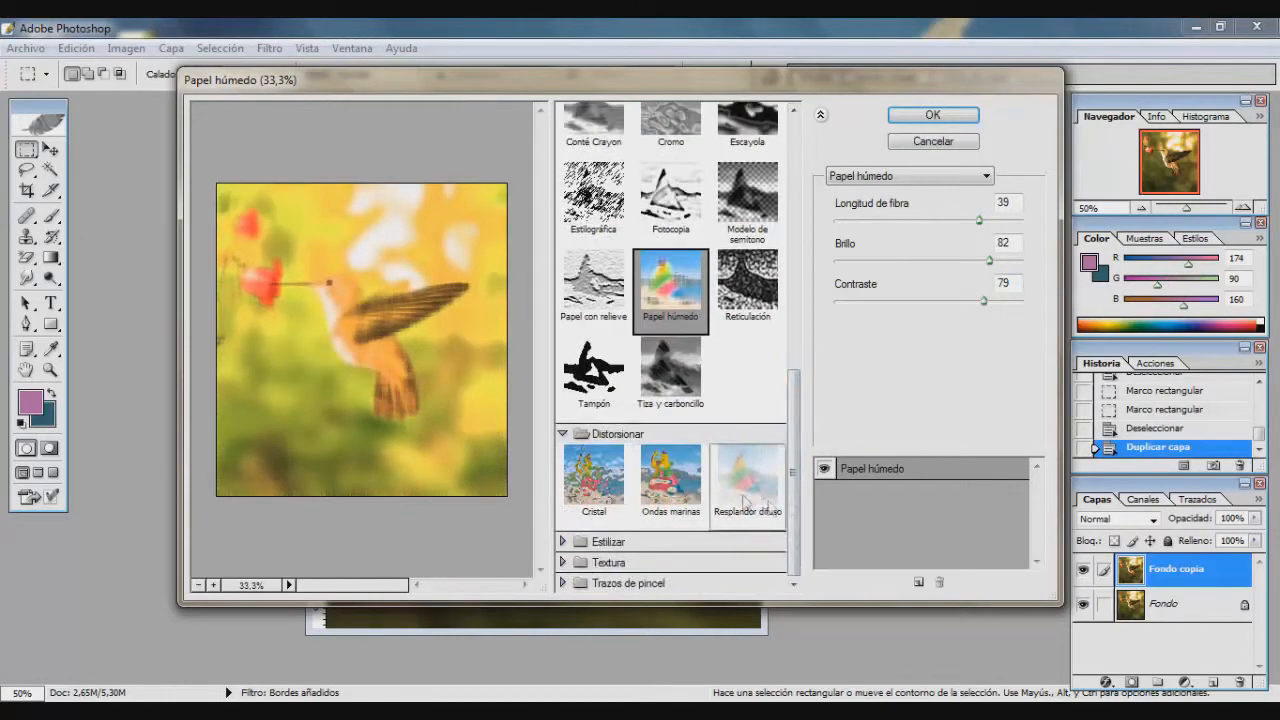
{"action": "left_click", "coordinate": [670, 478]}
{"action": "left_click", "coordinate": [562, 541]}
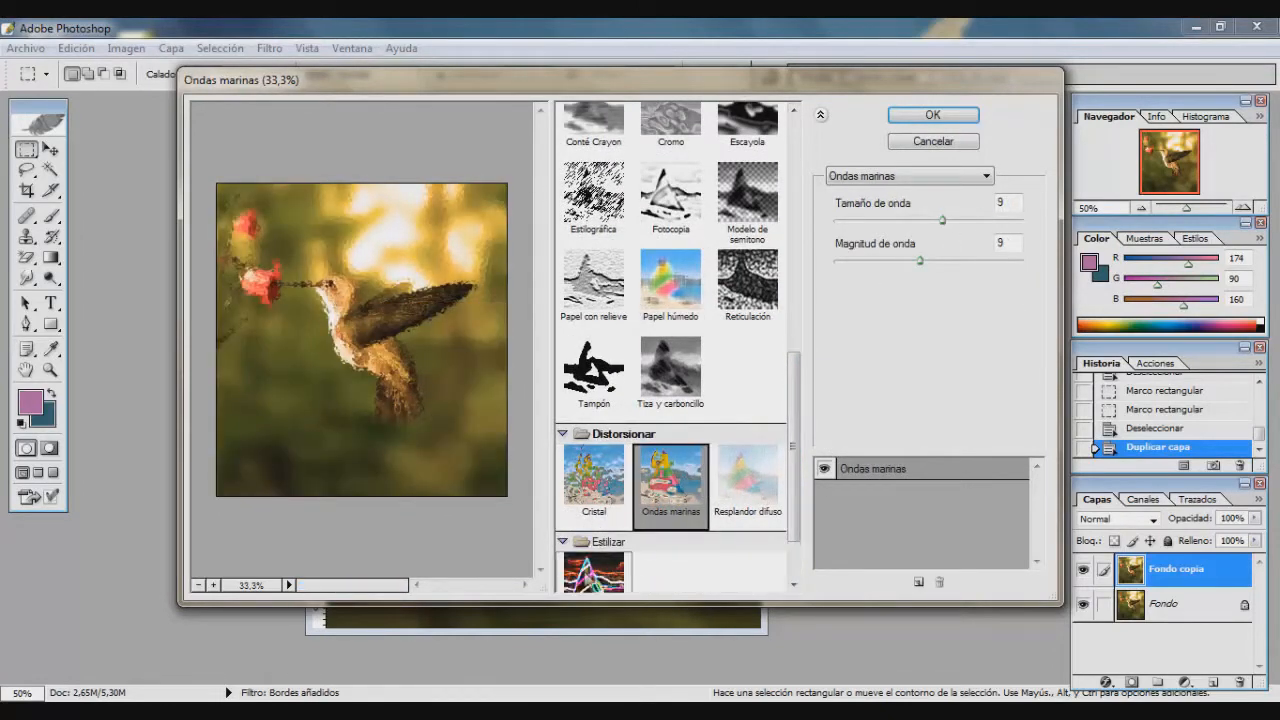
{"action": "left_click", "coordinate": [594, 572]}
{"action": "scroll", "coordinate": [594, 560], "scroll_direction": "down", "scroll_amount": 2}
Try the Textura filters Granulado, Retazos, Texturizar and Vidriera on the preview.
{"action": "left_click", "coordinate": [563, 563]}
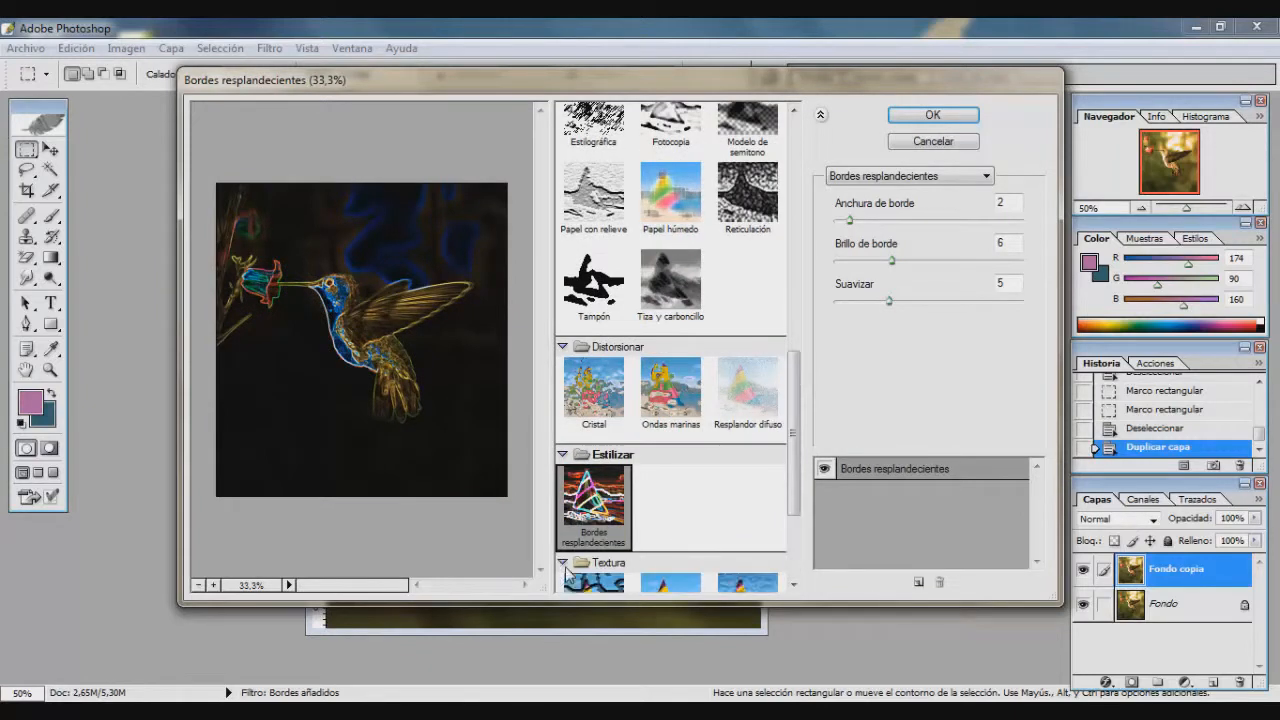
{"action": "scroll", "coordinate": [795, 450], "scroll_direction": "down", "scroll_amount": 2}
{"action": "left_click", "coordinate": [668, 432]}
{"action": "left_click", "coordinate": [590, 530]}
{"action": "left_click", "coordinate": [670, 518]}
{"action": "left_click", "coordinate": [747, 518]}
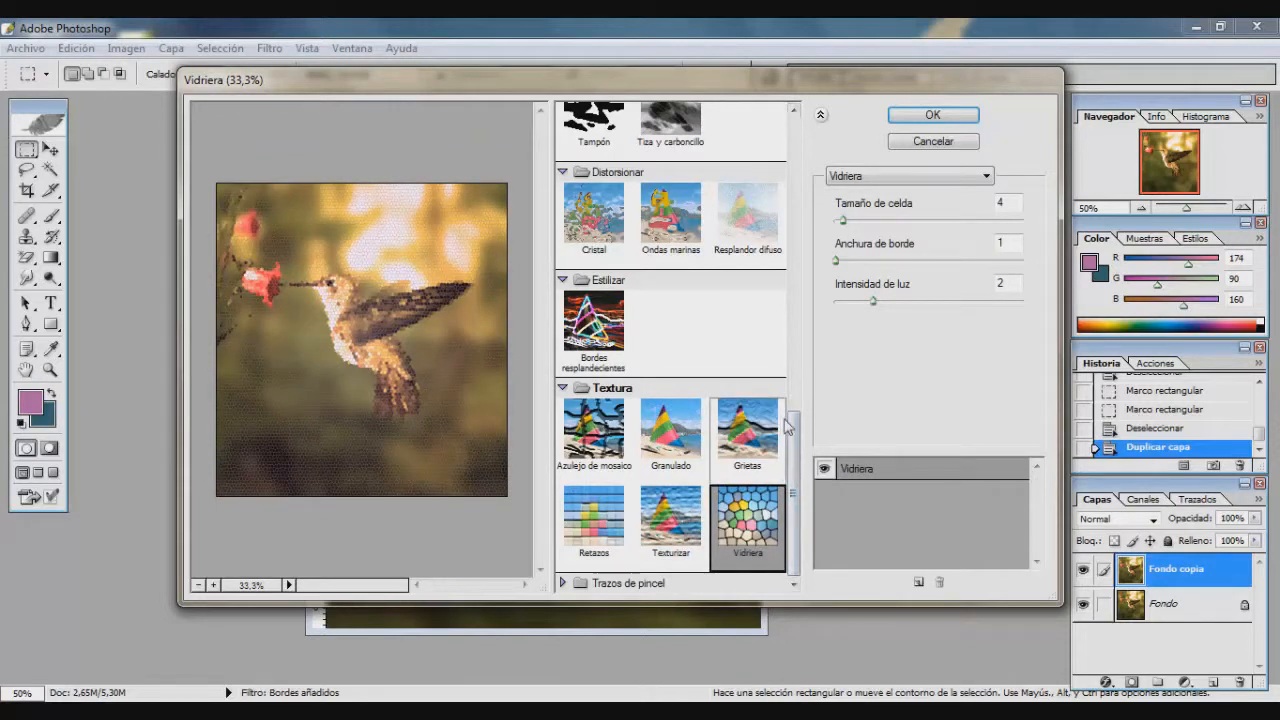
Try the Trazos de pincel filters Trazos oscuros, Sumi-e, Trazos angulares and Contornos con tinta on the preview.
{"action": "left_click", "coordinate": [564, 583]}
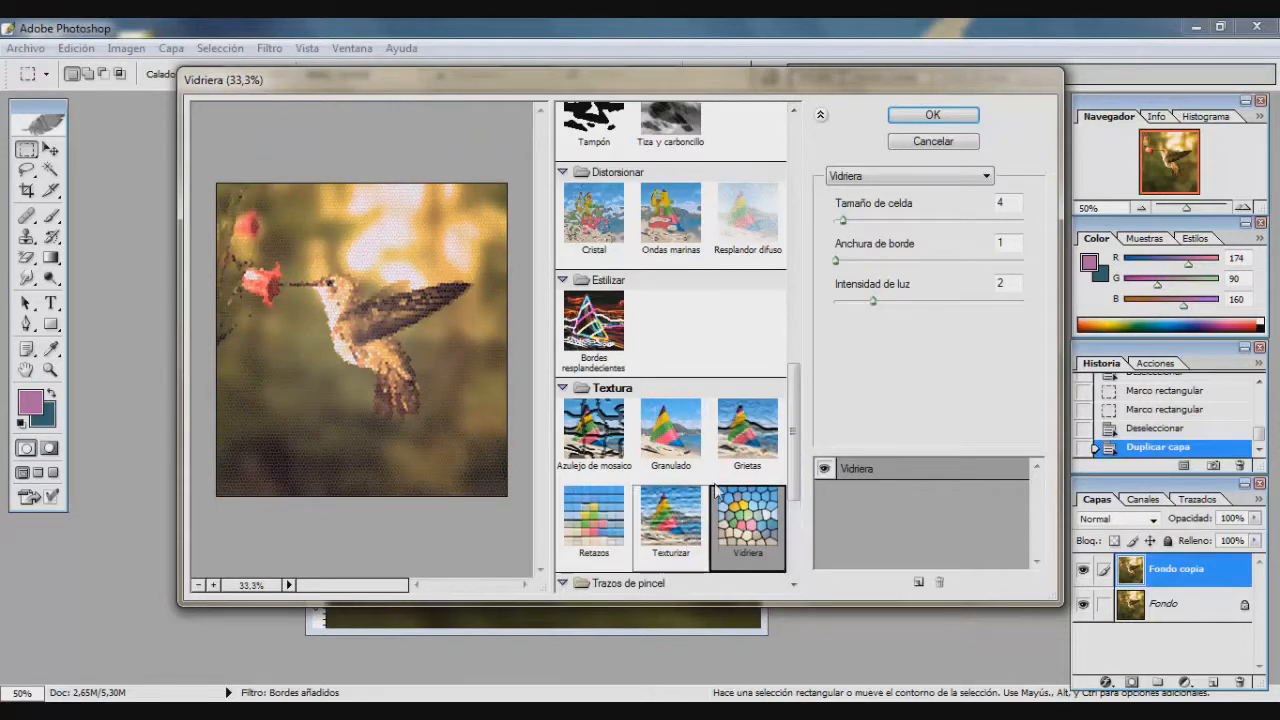
{"action": "left_click", "coordinate": [678, 545]}
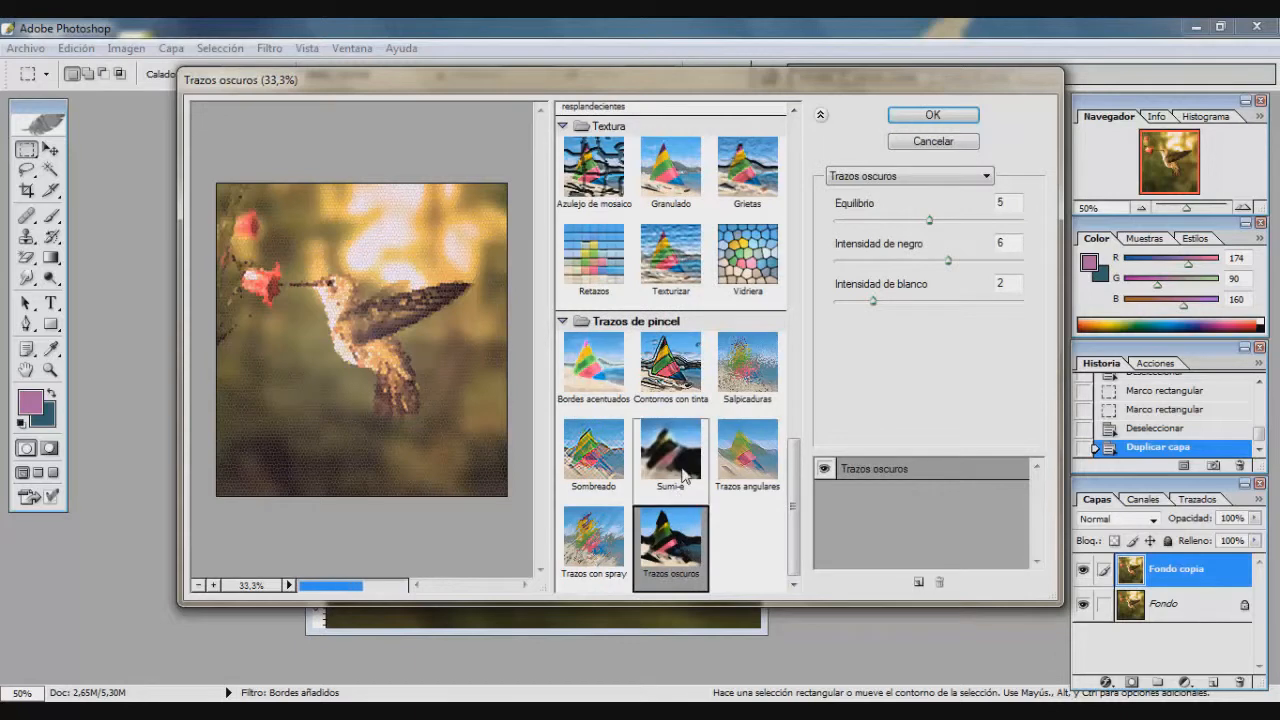
{"action": "left_click", "coordinate": [687, 477]}
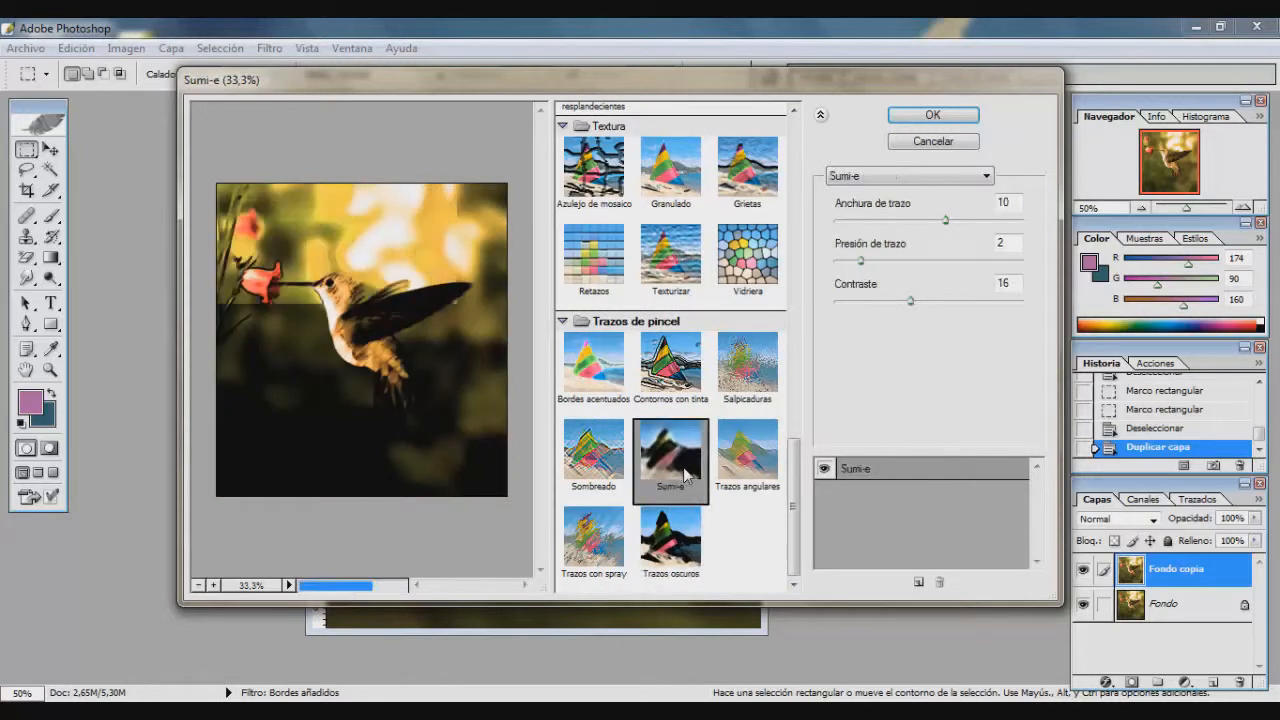
{"action": "left_click", "coordinate": [765, 458]}
{"action": "left_click", "coordinate": [688, 377]}
Apply the Vidriera texture filter to Fondo copia and hide that layer to compare it with the original.
{"action": "left_click", "coordinate": [748, 258]}
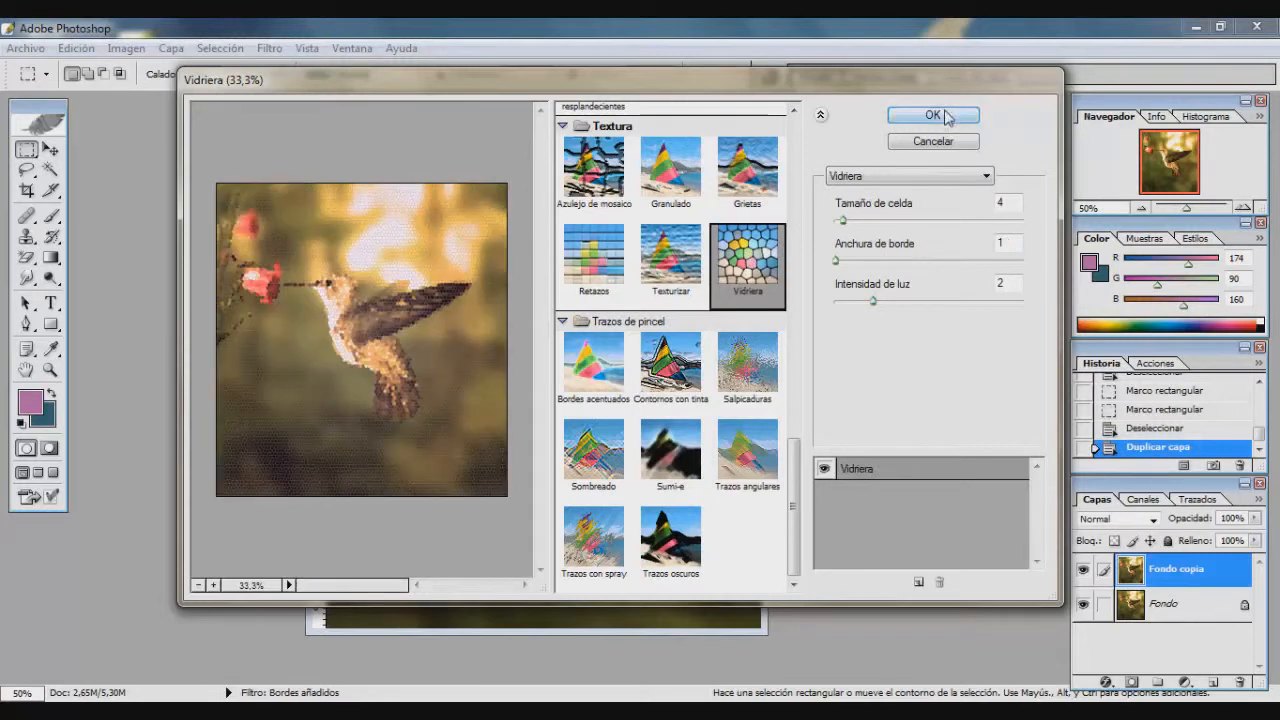
{"action": "left_click", "coordinate": [933, 115]}
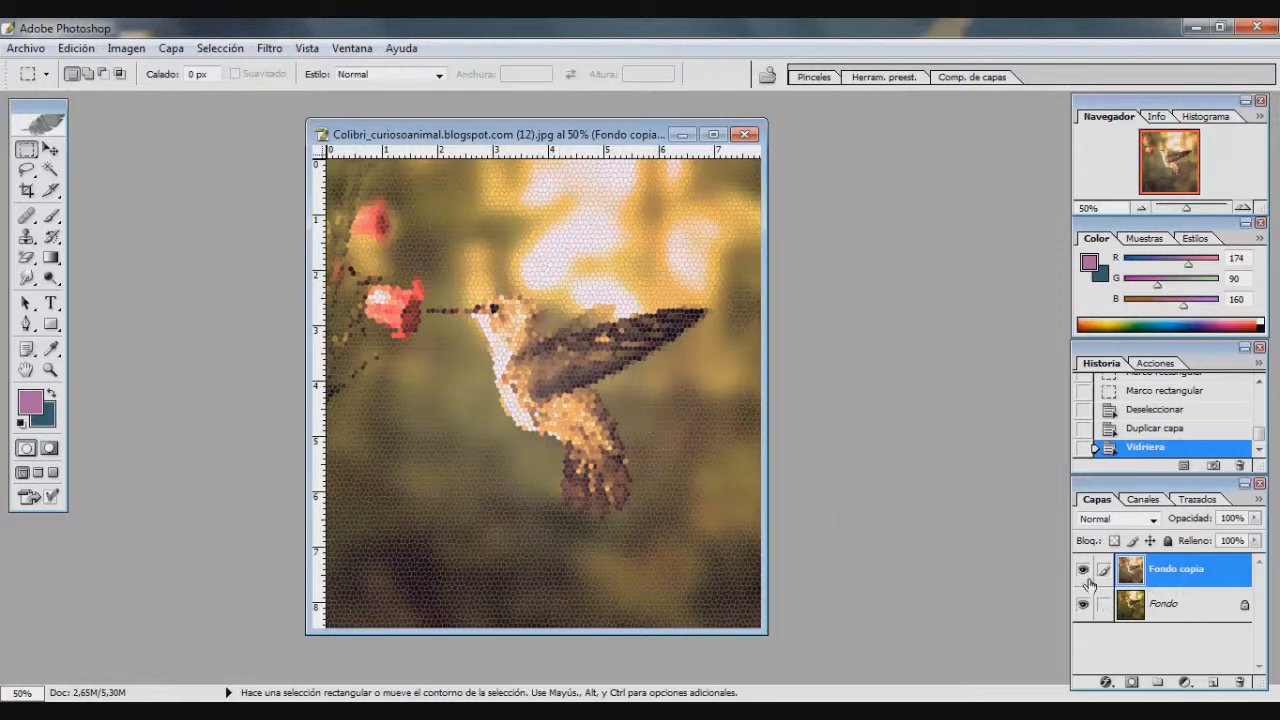
{"action": "left_click", "coordinate": [1083, 569]}
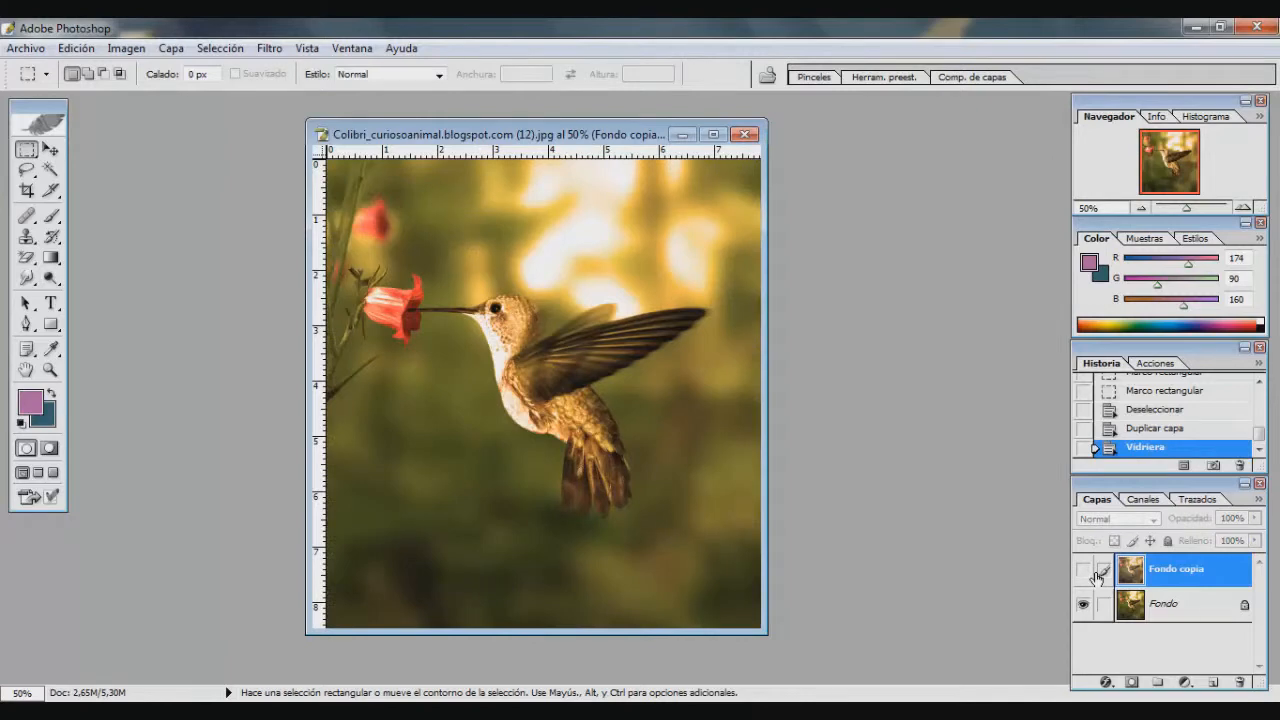
Show the Fondo copia layer again and sharpen it with the Enfocar filter.
{"action": "left_click", "coordinate": [1084, 570]}
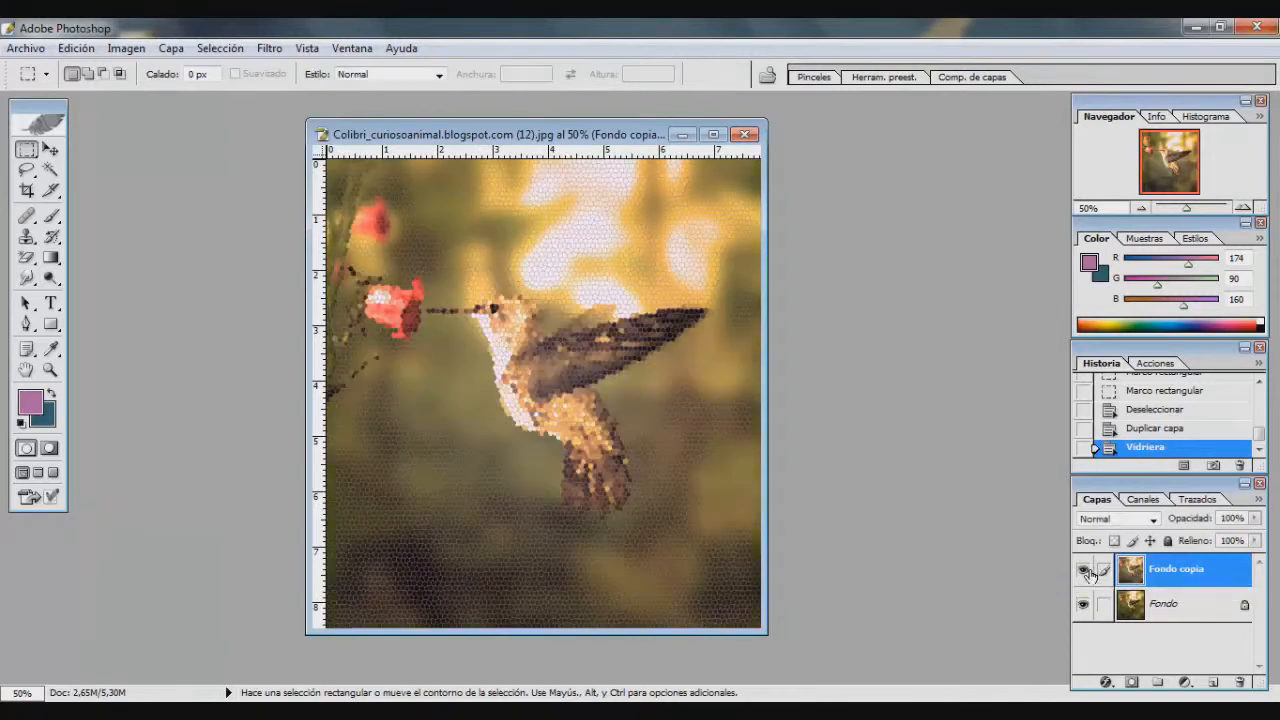
{"action": "left_click", "coordinate": [171, 48]}
{"action": "mouse_move", "coordinate": [272, 49]}
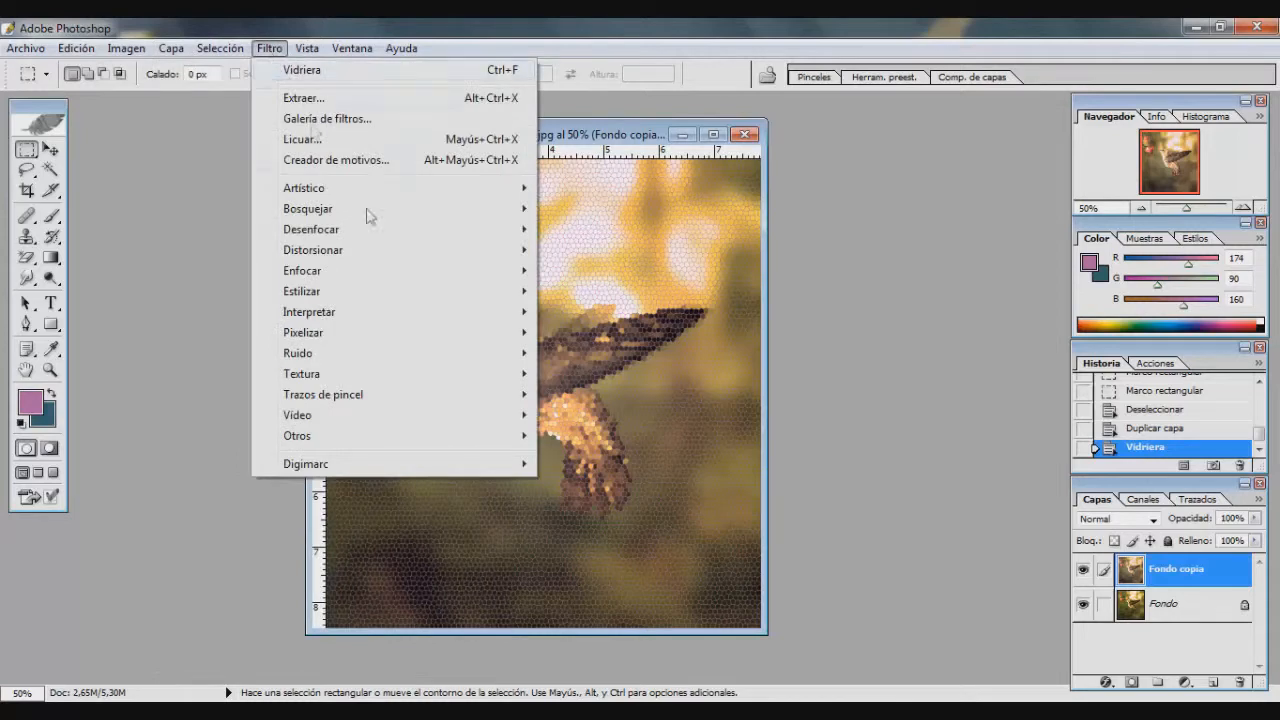
{"action": "mouse_move", "coordinate": [416, 273]}
{"action": "left_click", "coordinate": [590, 271]}
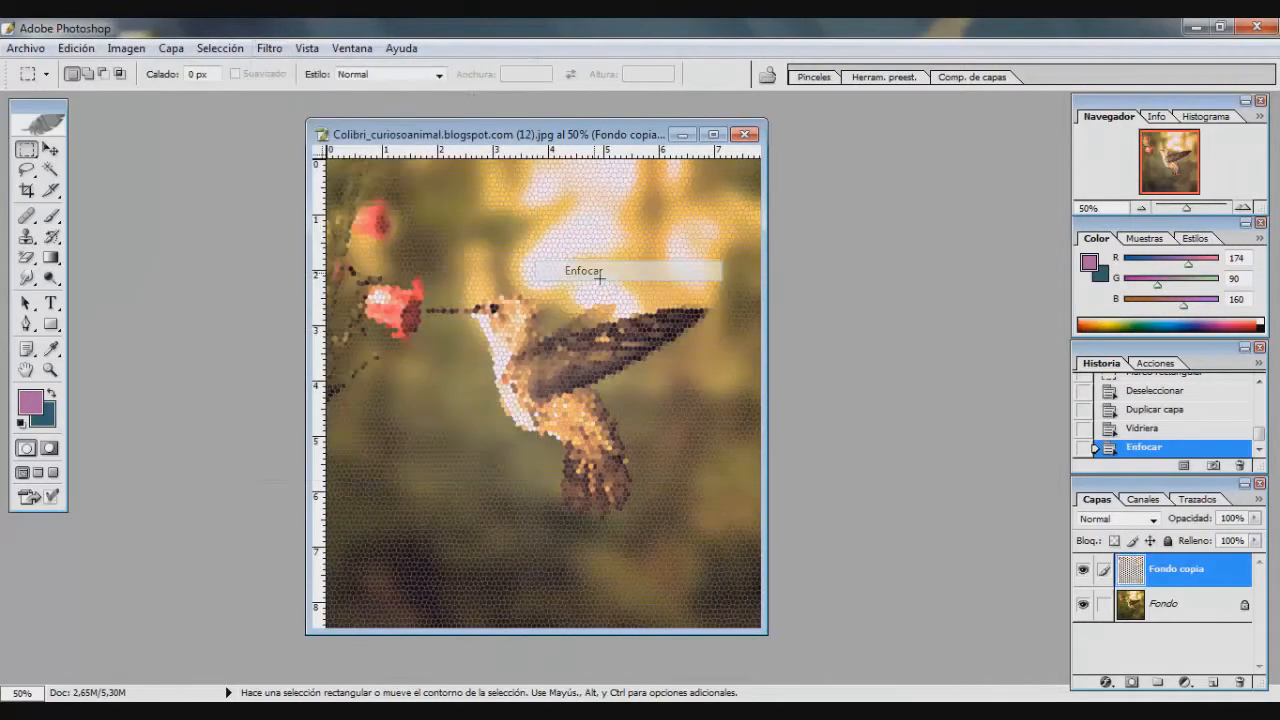
Compare the Vidriera and Enfocar history states up close on the hummingbird.
{"action": "left_click_drag", "start_coordinate": [1188, 207], "coordinate": [1194, 207]}
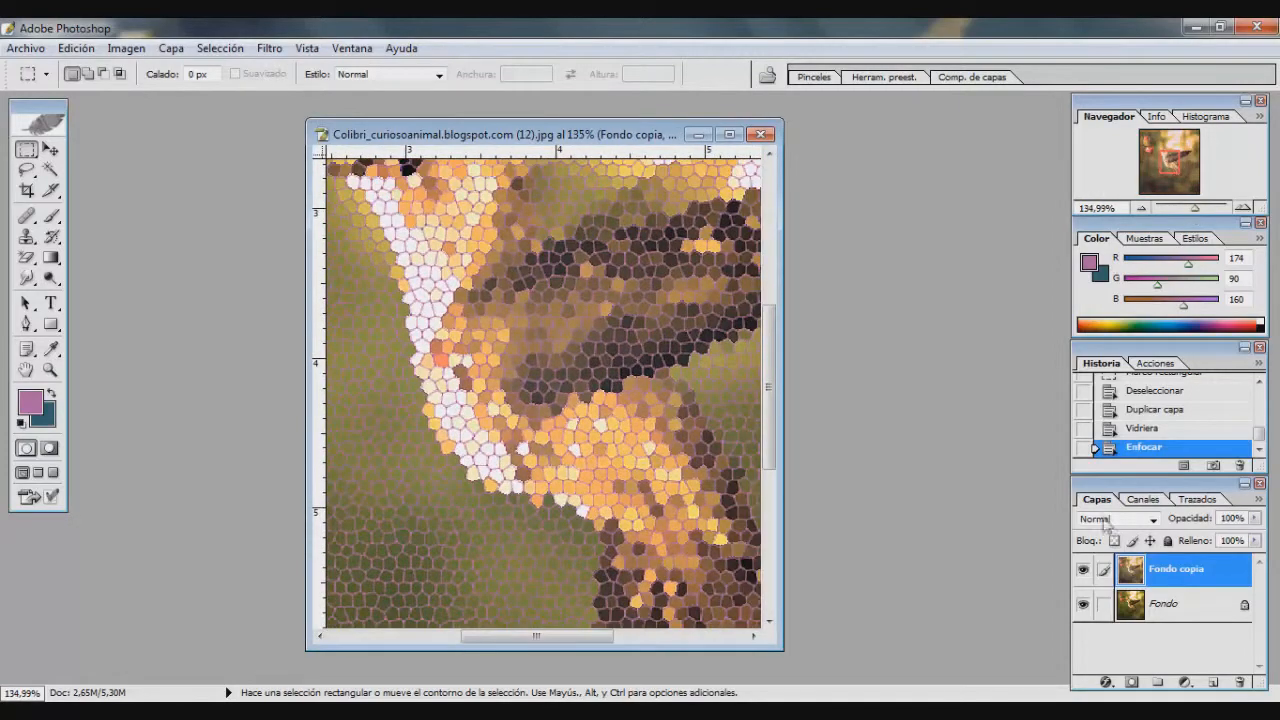
{"action": "left_click", "coordinate": [1145, 429]}
{"action": "left_click", "coordinate": [1153, 449]}
Apply the Desenfoque gaussiano filter to Fondo copia with a radius of 0,7 pixels.
{"action": "left_click", "coordinate": [268, 48]}
{"action": "mouse_move", "coordinate": [336, 285]}
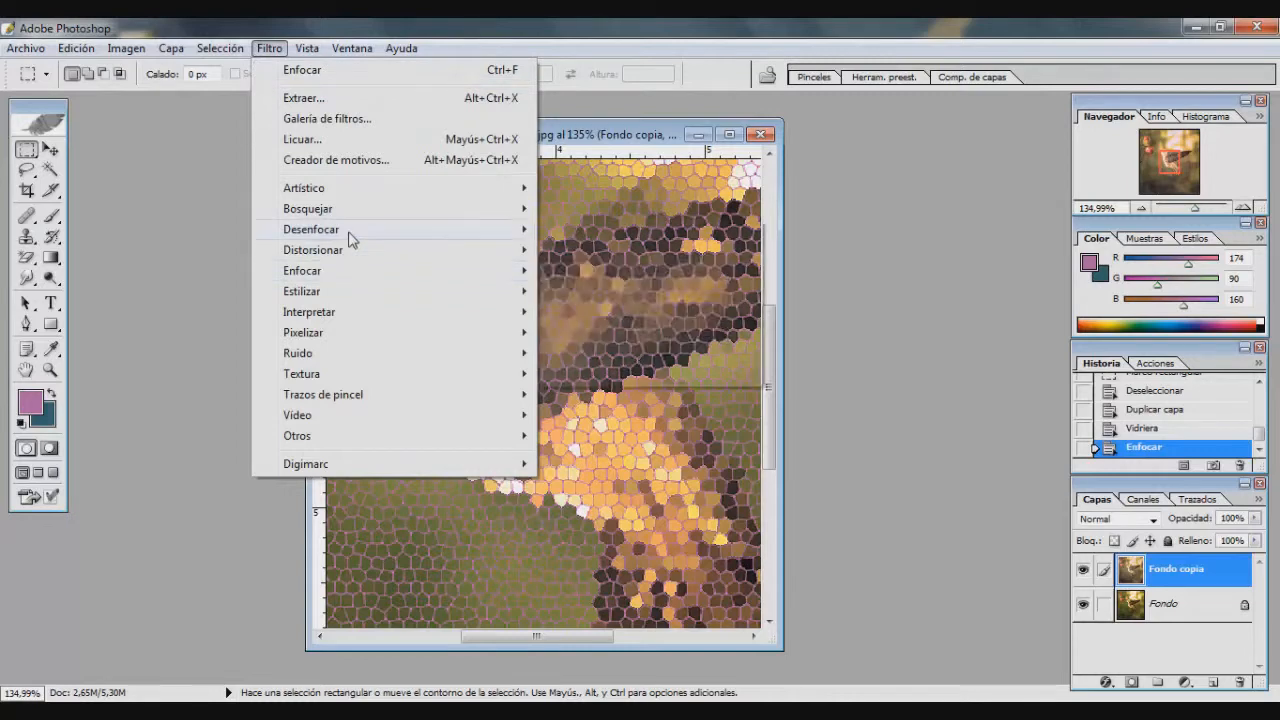
{"action": "mouse_move", "coordinate": [517, 237]}
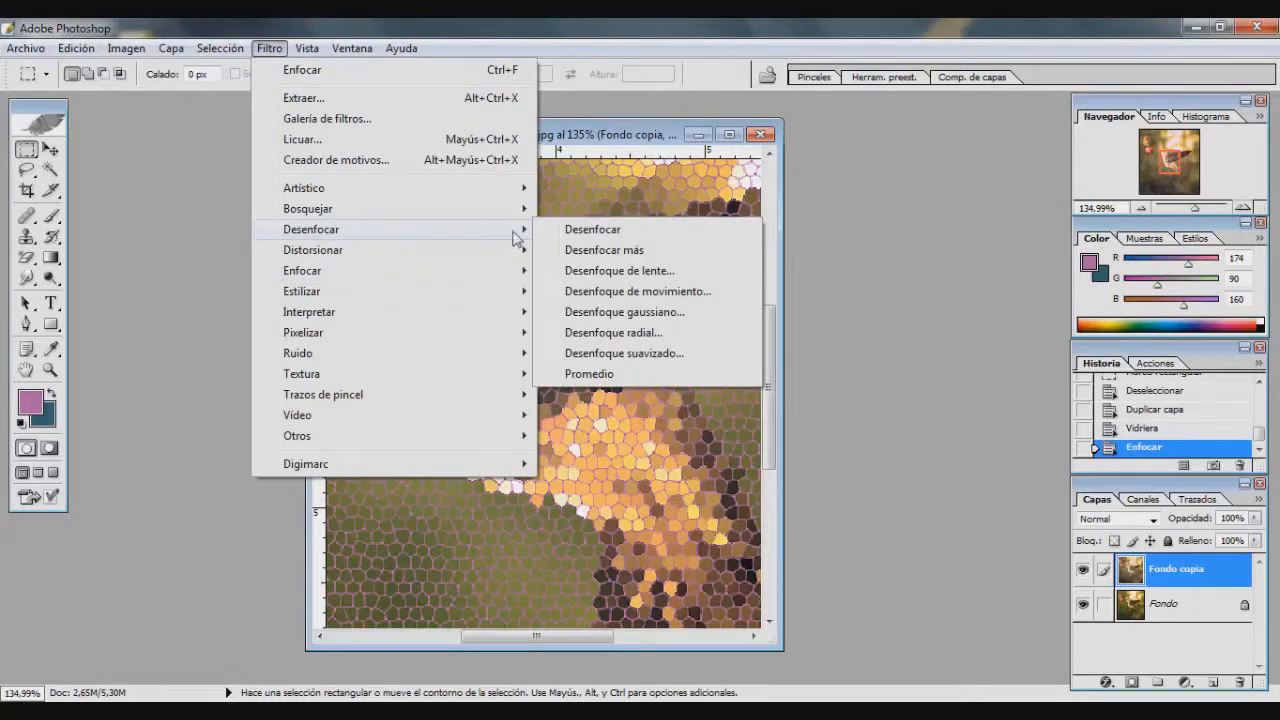
{"action": "left_click", "coordinate": [699, 318]}
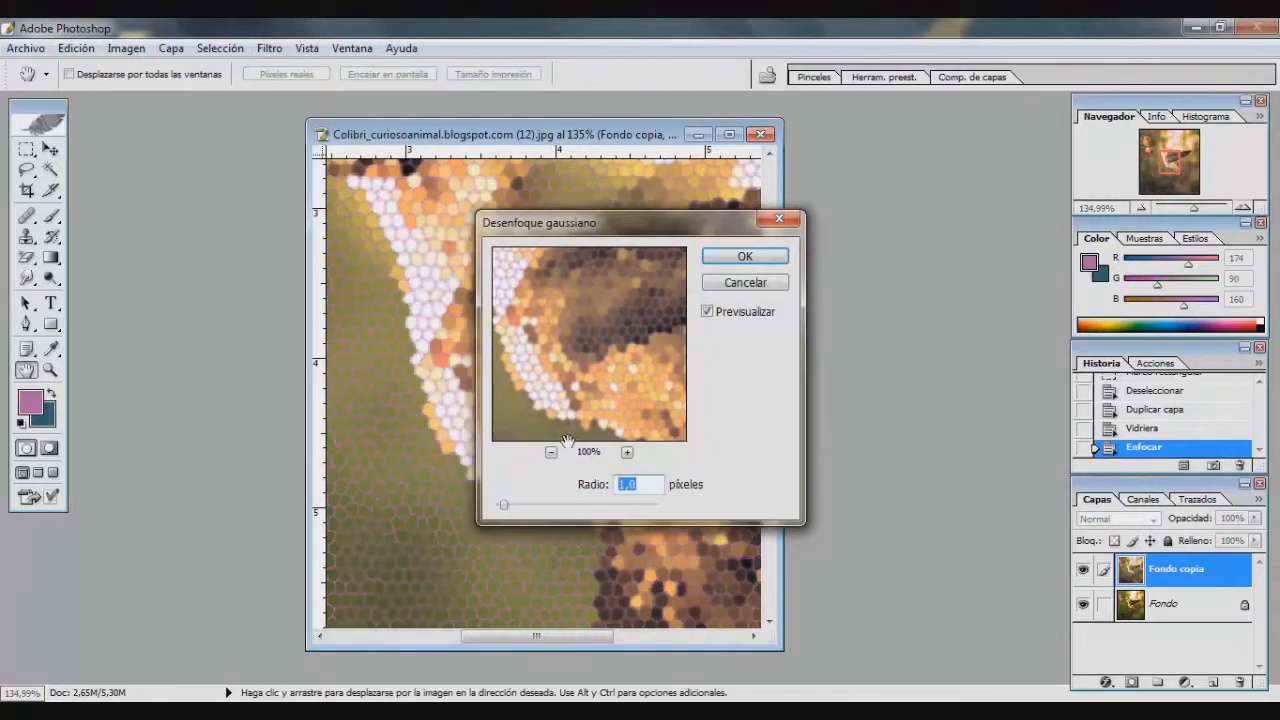
{"action": "left_click", "coordinate": [551, 452]}
{"action": "mouse_move", "coordinate": [504, 508]}
{"action": "left_mouse_down"}
{"action": "mouse_move", "coordinate": [577, 502]}
{"action": "mouse_move", "coordinate": [503, 512]}
{"action": "left_mouse_up"}
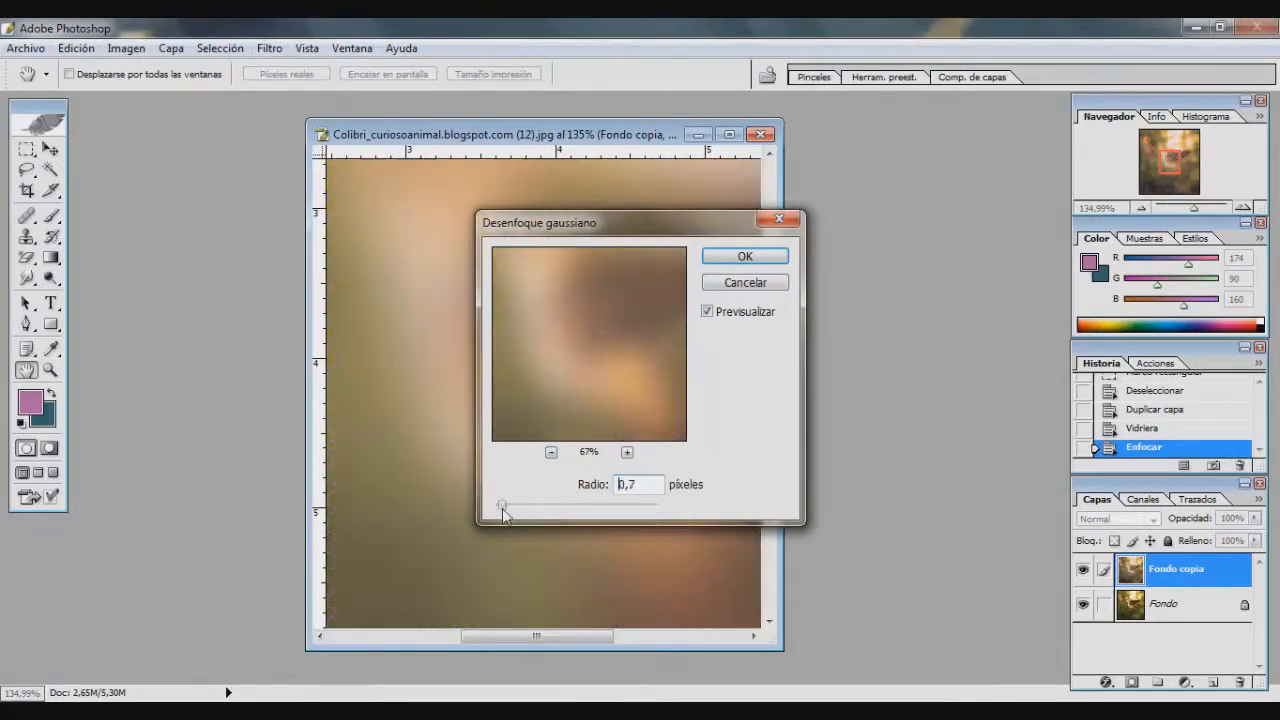
{"action": "left_click", "coordinate": [744, 256]}
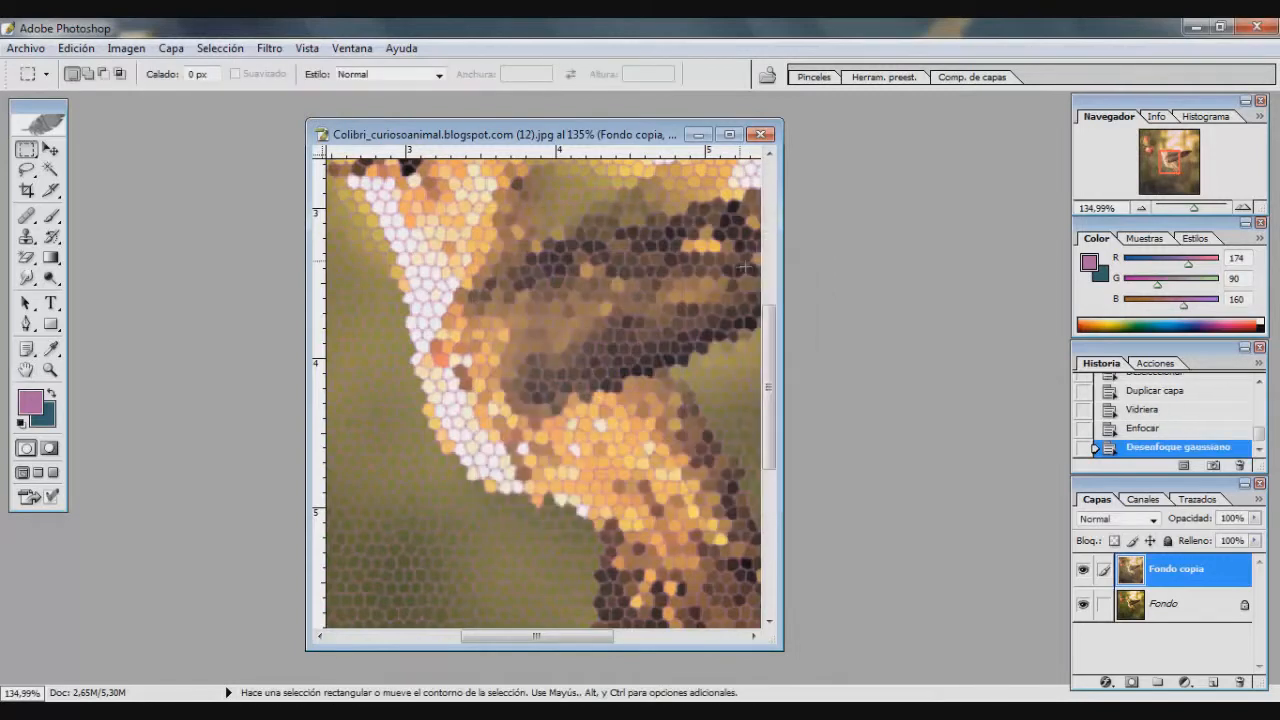
Try the Estilizar filter Azulejos on Fondo copia and look at the whole image.
{"action": "left_click", "coordinate": [269, 48]}
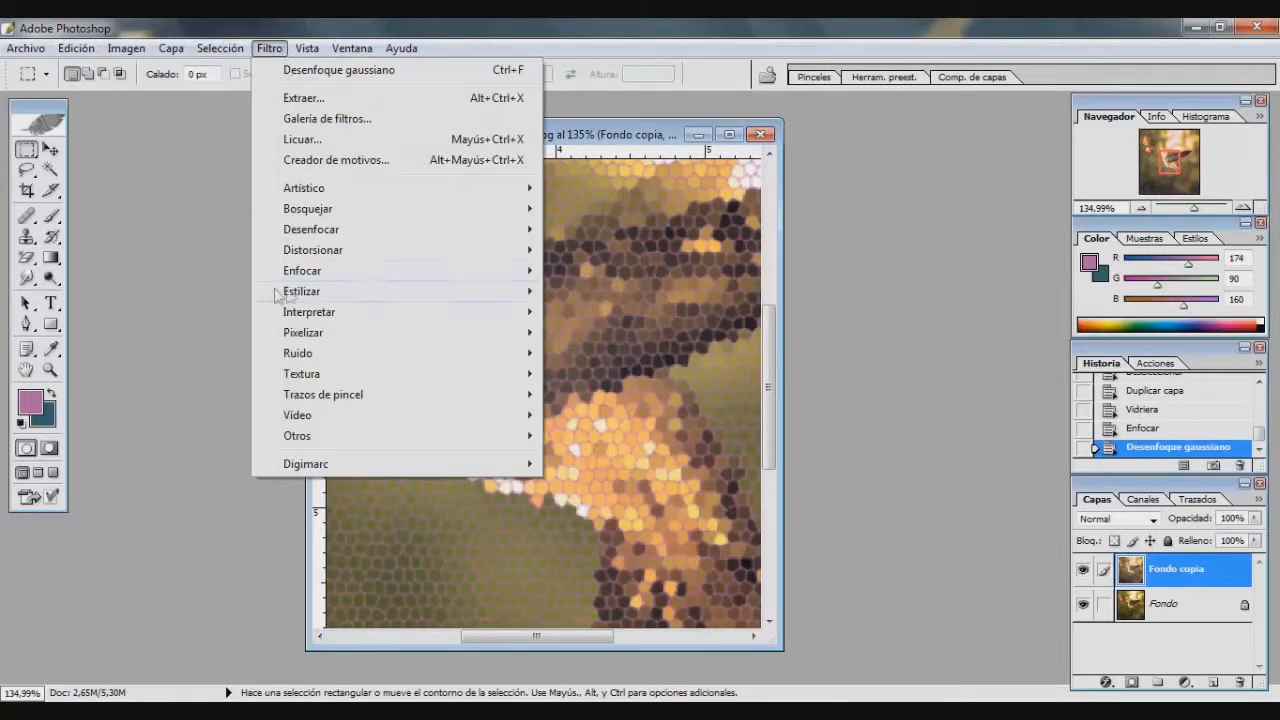
{"action": "mouse_move", "coordinate": [403, 289]}
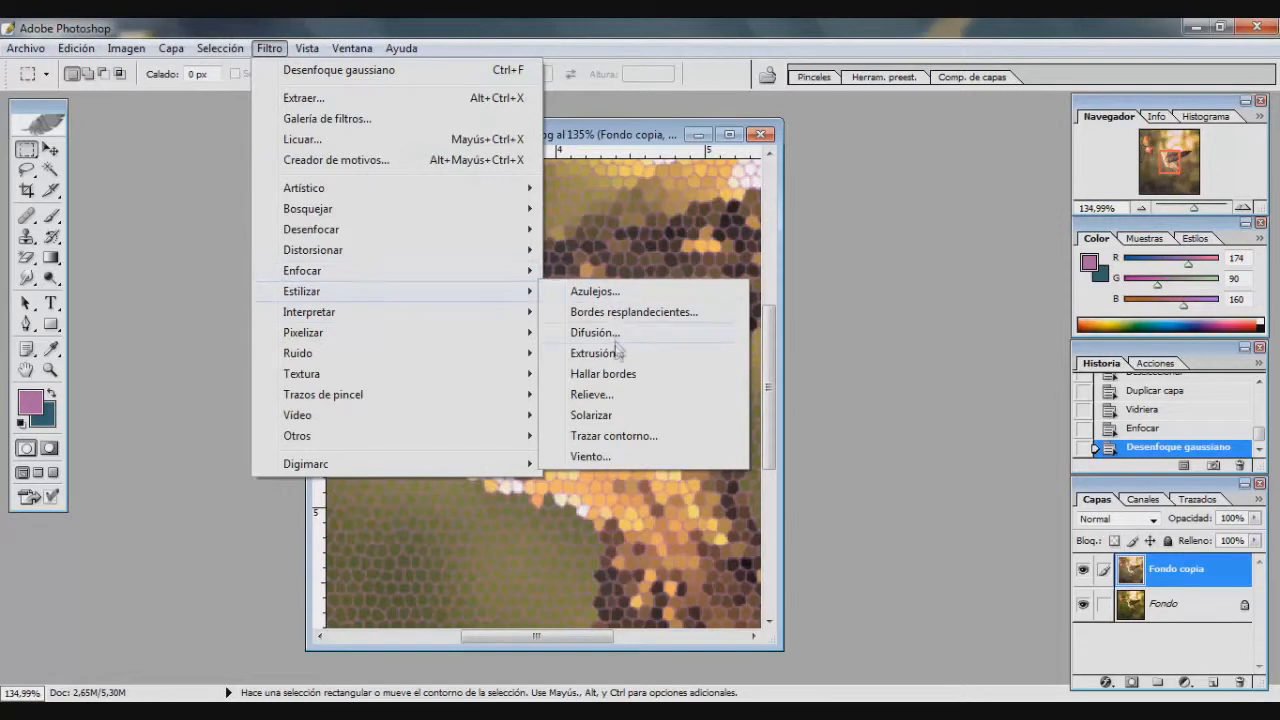
{"action": "left_click", "coordinate": [608, 293]}
{"action": "left_click", "coordinate": [797, 251]}
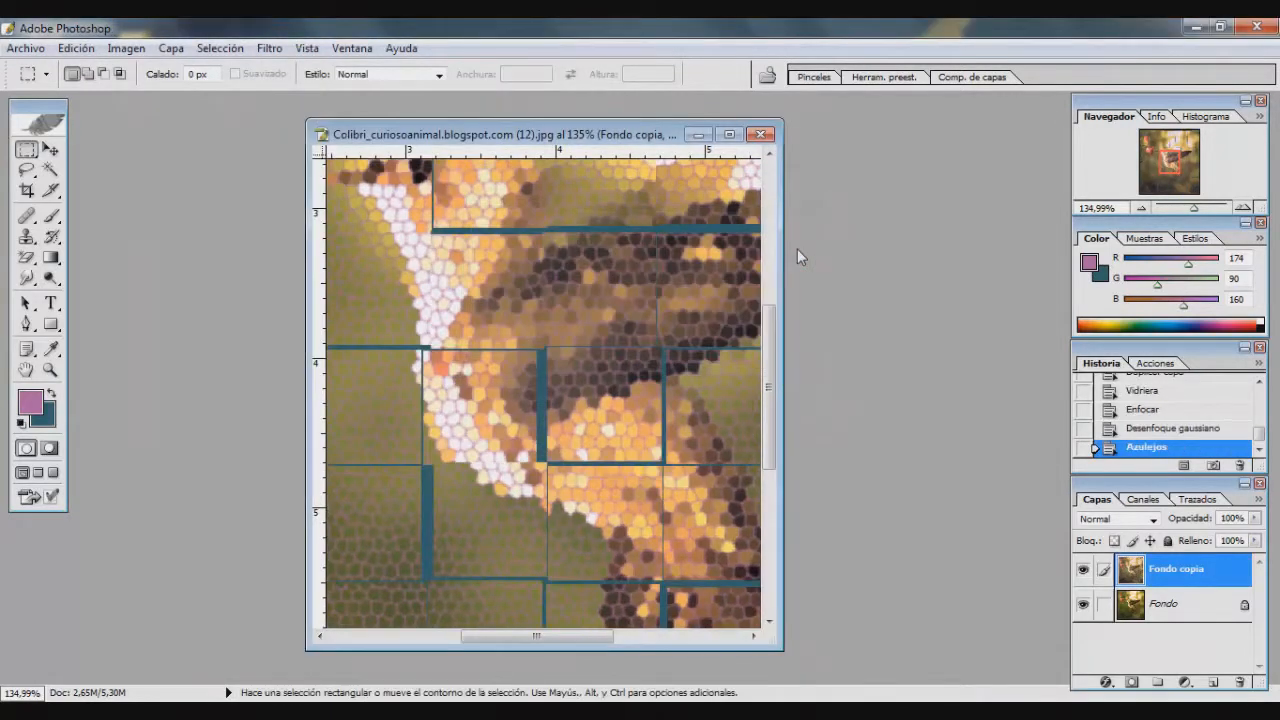
{"action": "left_click", "coordinate": [1142, 208]}
{"action": "left_click", "coordinate": [1142, 208]}
{"action": "left_click", "coordinate": [1142, 208]}
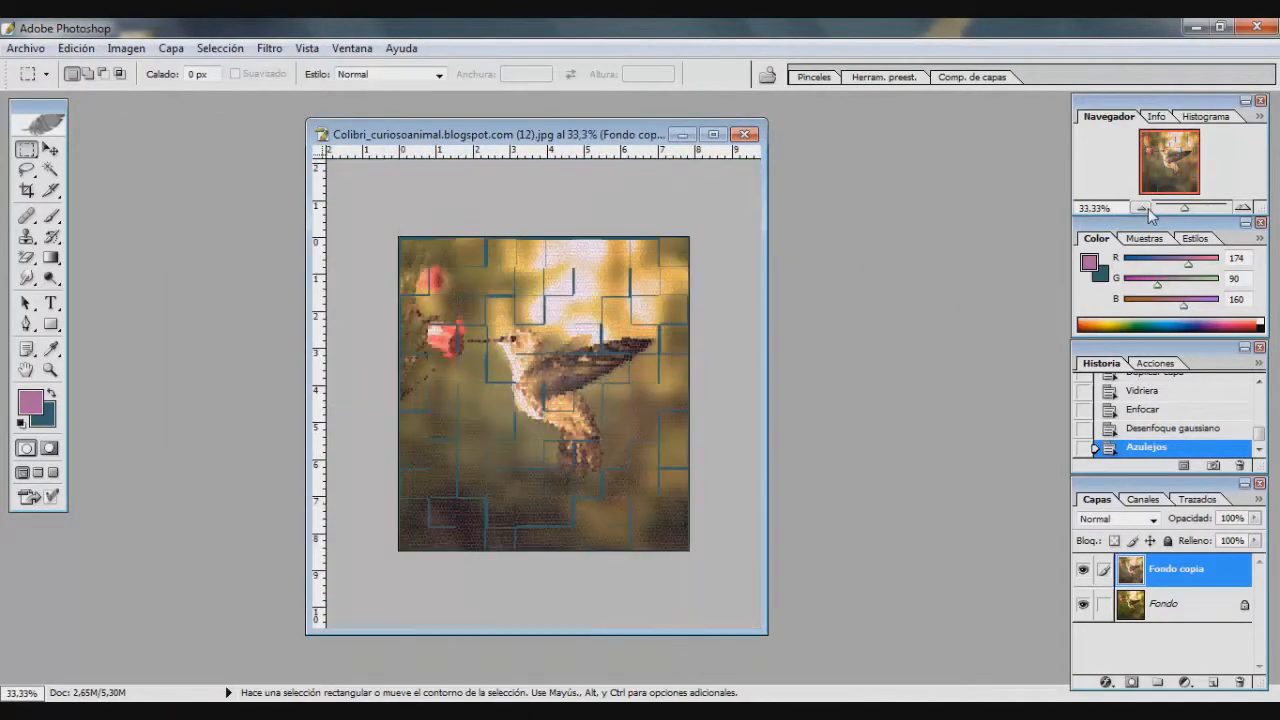
Try the Estilizar filter Solarizar on the tiled Fondo copia layer.
{"action": "left_click", "coordinate": [269, 48]}
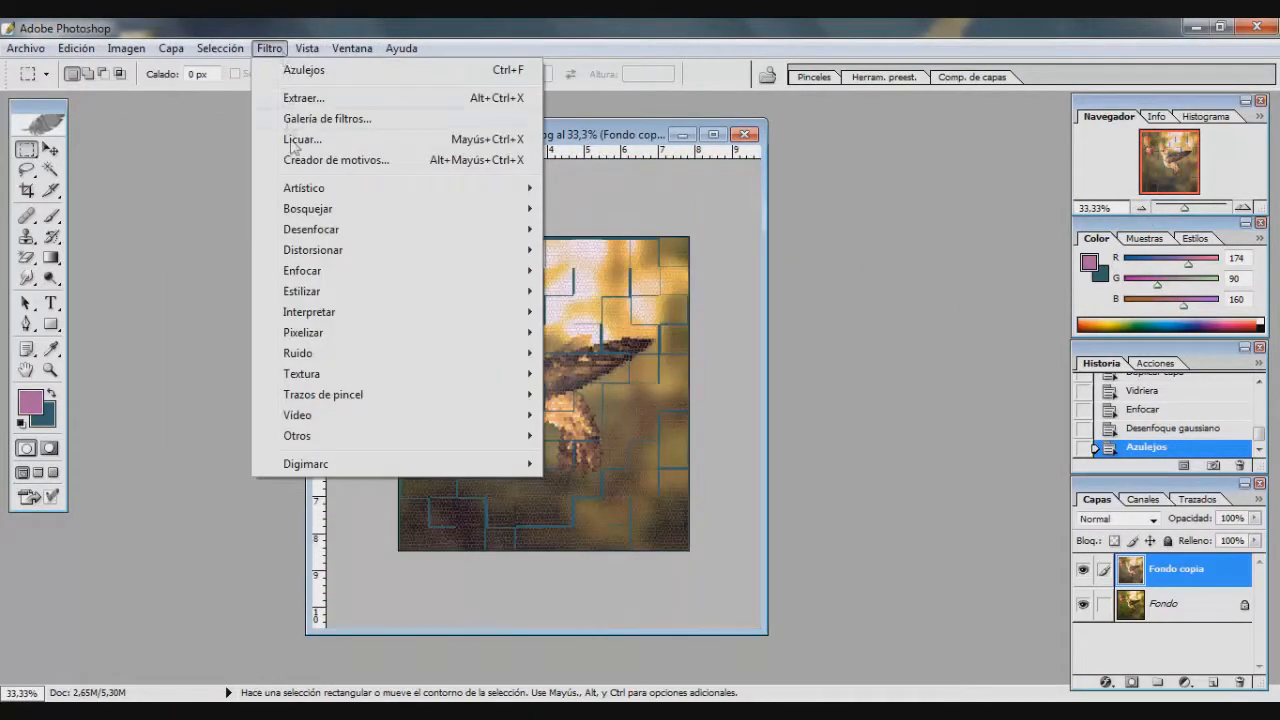
{"action": "mouse_move", "coordinate": [335, 272]}
{"action": "mouse_move", "coordinate": [397, 291]}
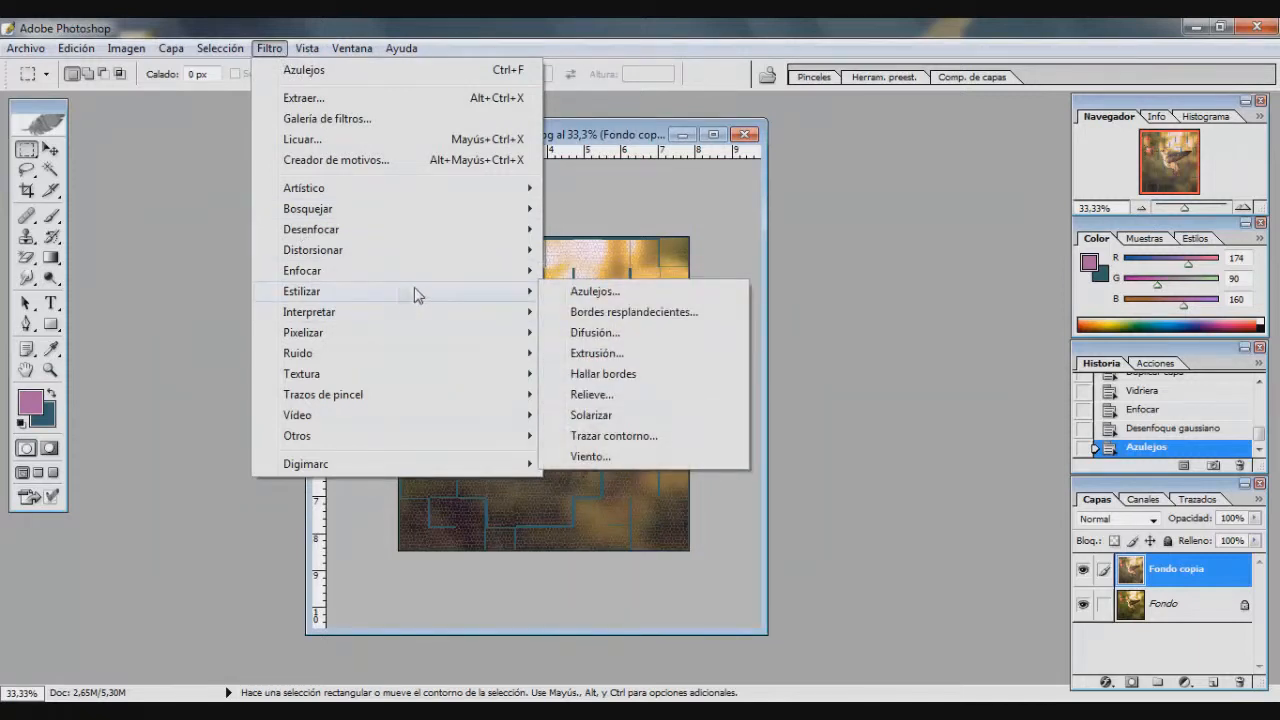
{"action": "left_click", "coordinate": [632, 417]}
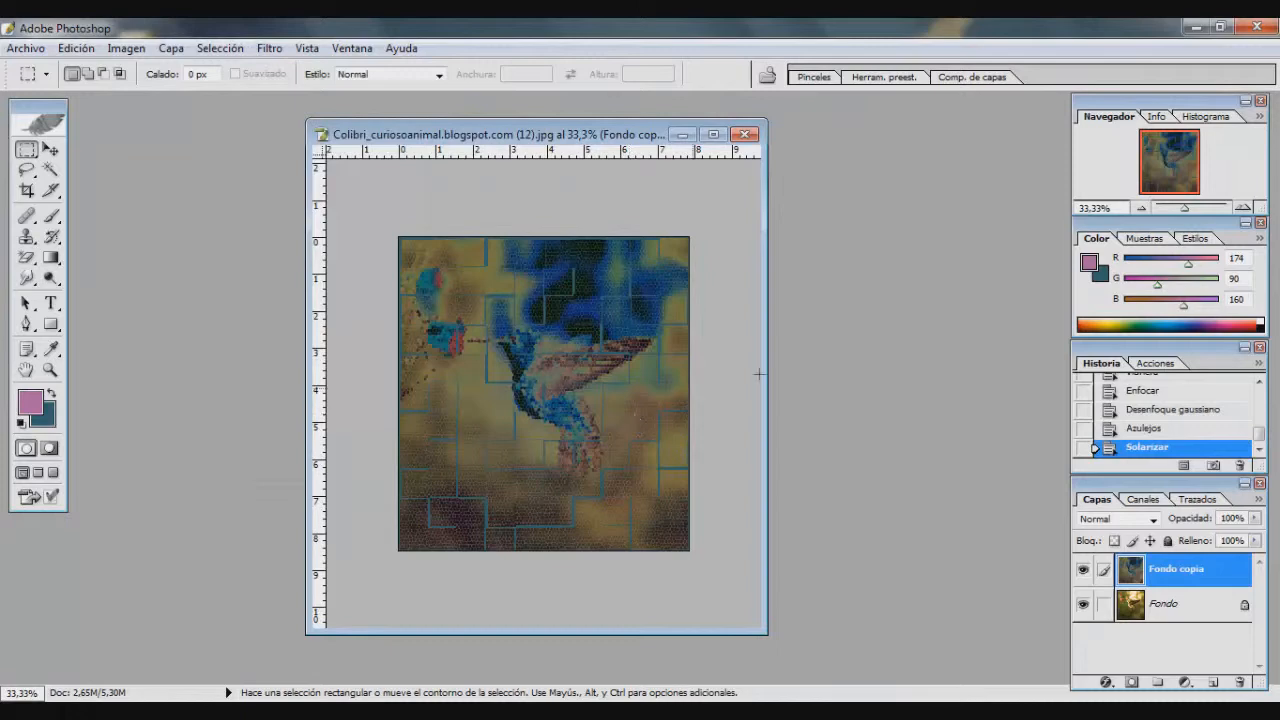
Delete the Solarizar and Azulejos states from the history.
{"action": "left_click", "coordinate": [1241, 467]}
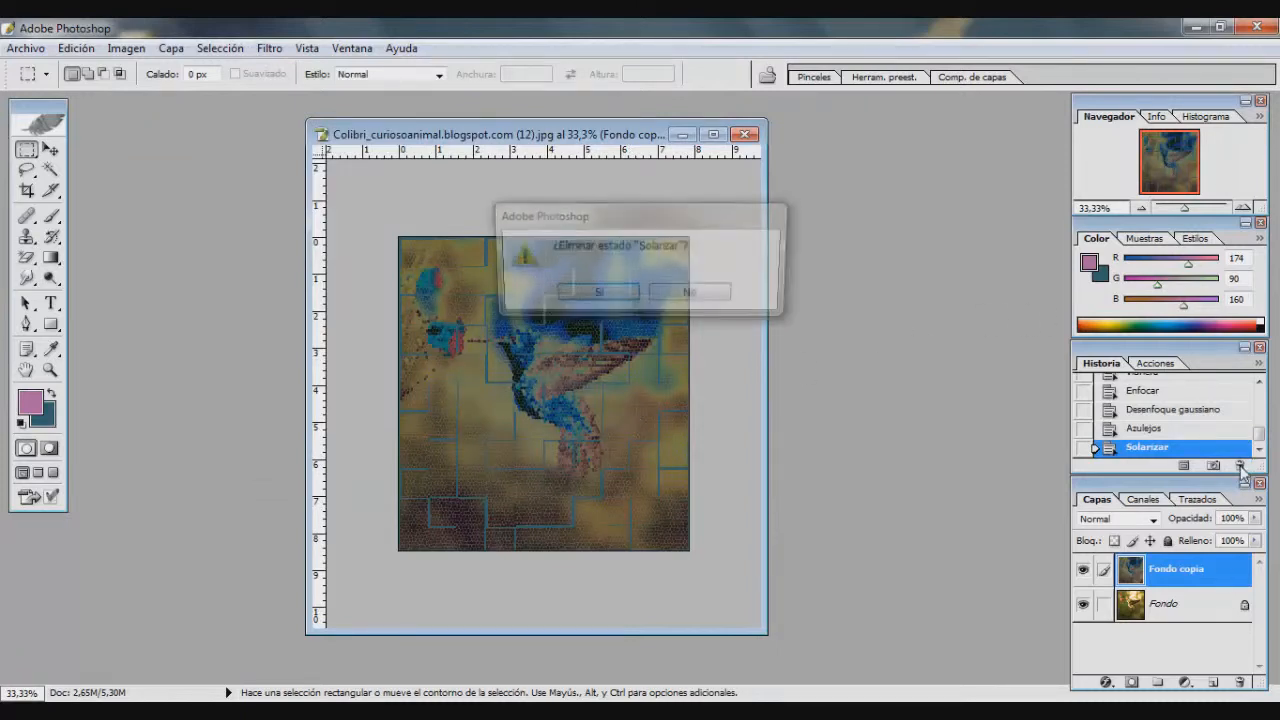
{"action": "key", "text": "Return"}
{"action": "left_click", "coordinate": [1241, 466]}
{"action": "key", "text": "Return"}
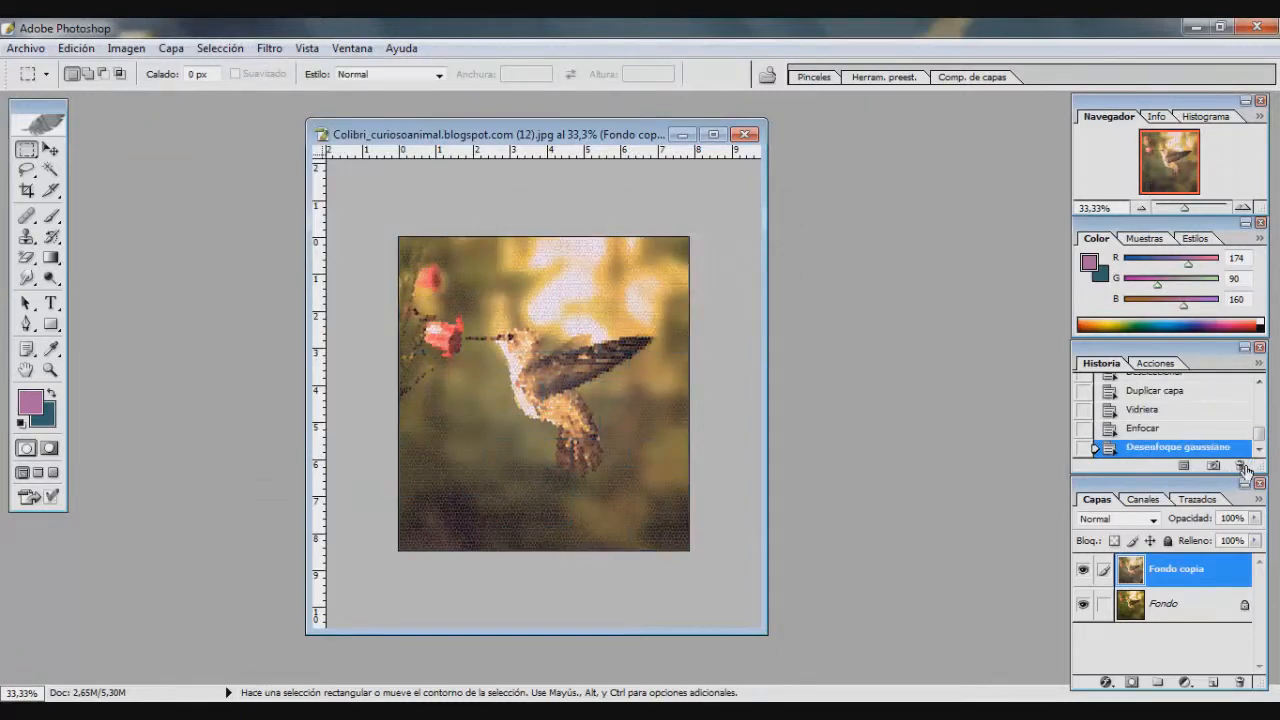
Apply the Destello filter beside the upper flower on Fondo copia, using 100 % brightness and the Objetivo fijo de película lens.
{"action": "left_click", "coordinate": [278, 50]}
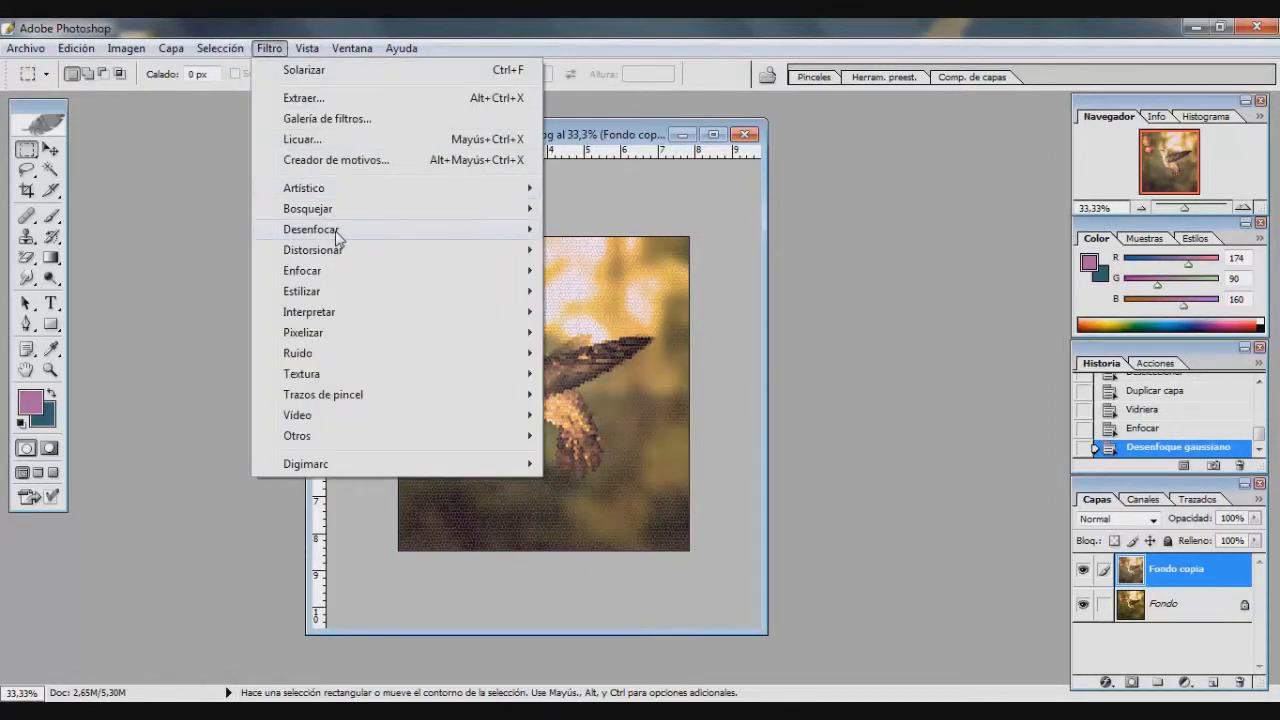
{"action": "mouse_move", "coordinate": [340, 298]}
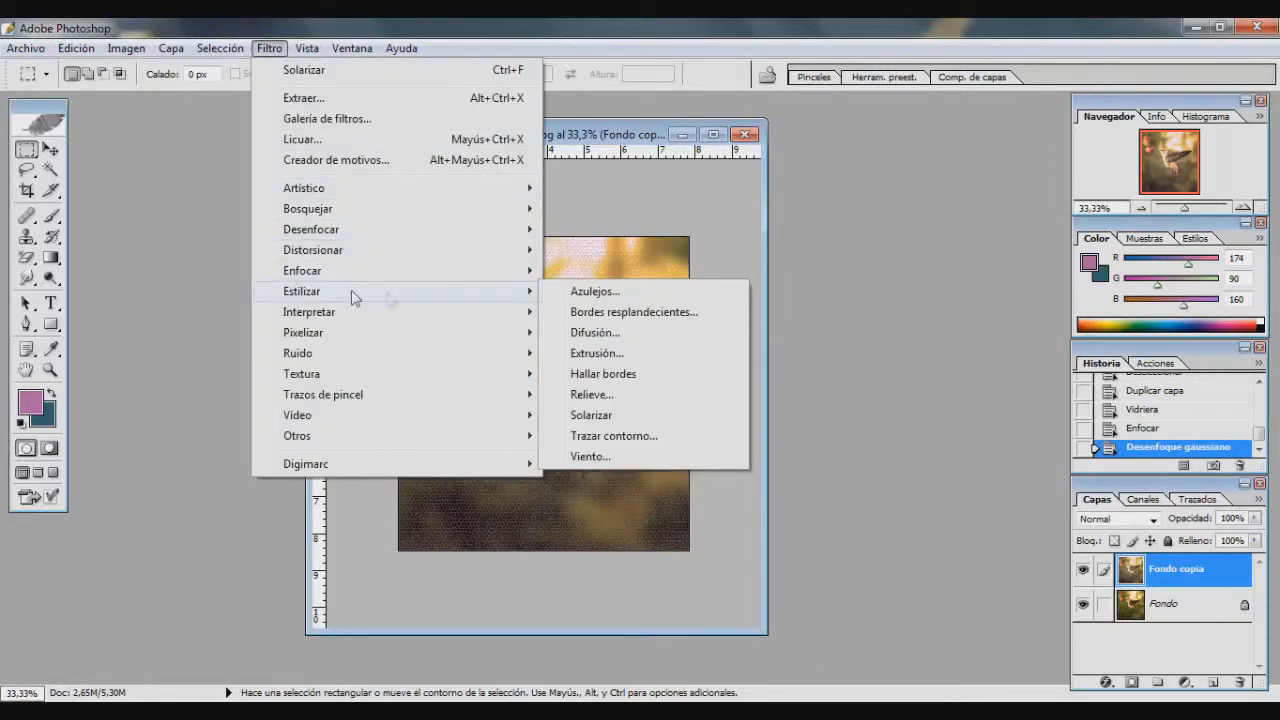
{"action": "mouse_move", "coordinate": [471, 317]}
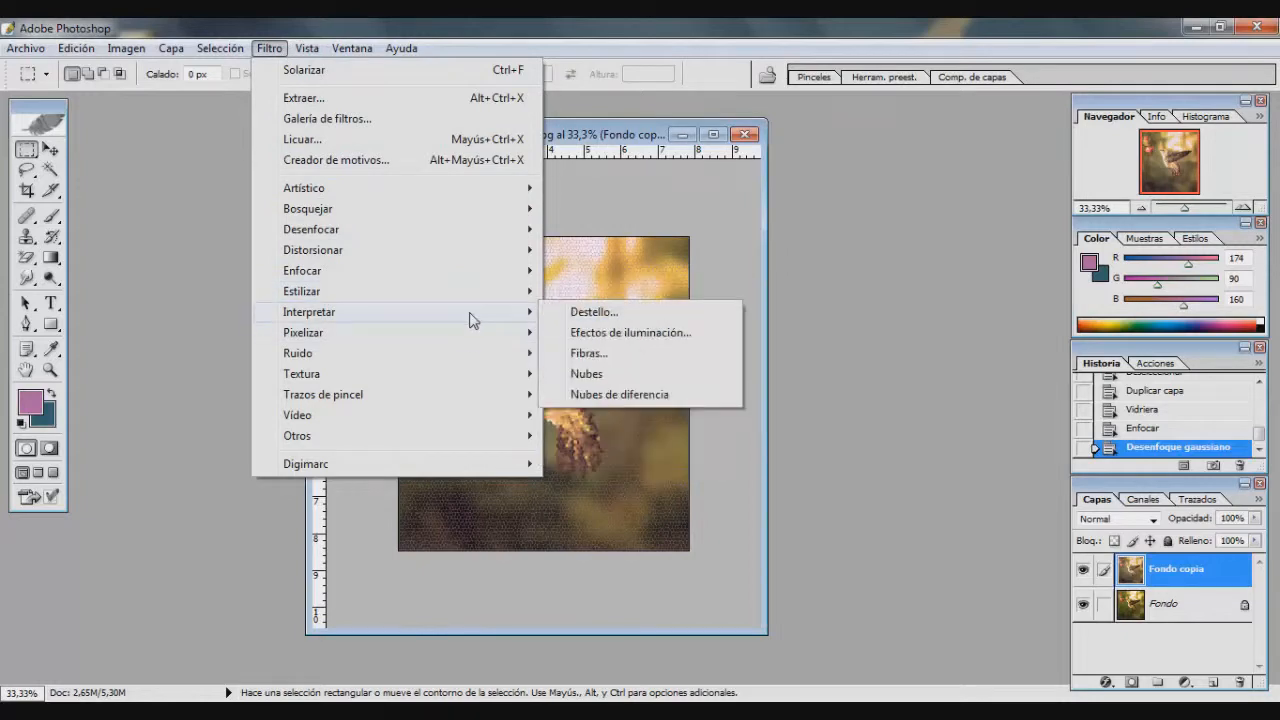
{"action": "left_click", "coordinate": [594, 313]}
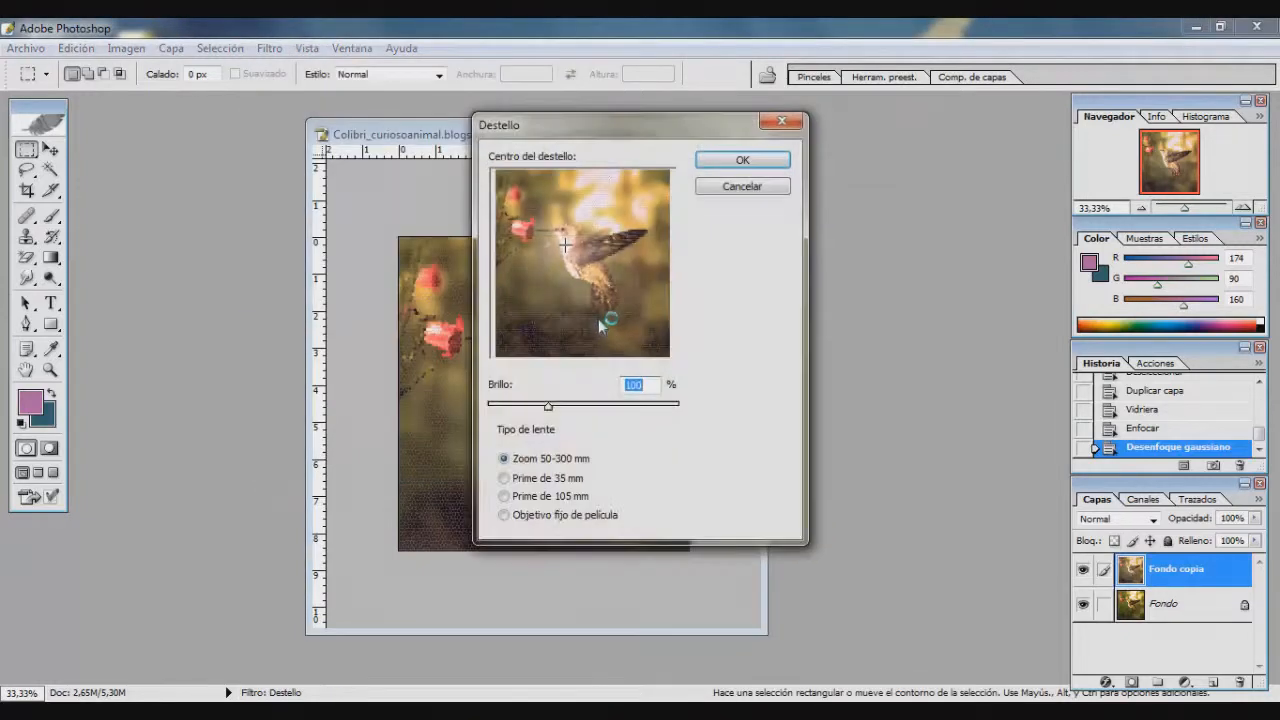
{"action": "left_click", "coordinate": [543, 204]}
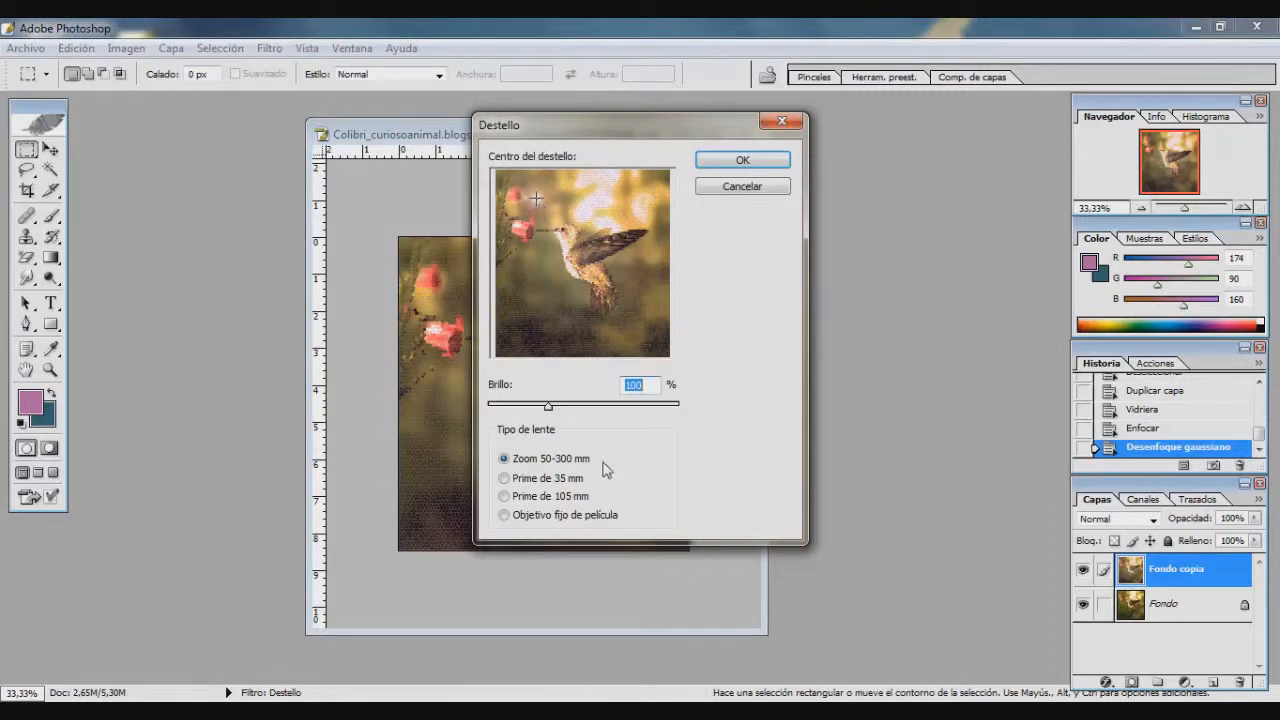
{"action": "left_click", "coordinate": [505, 479]}
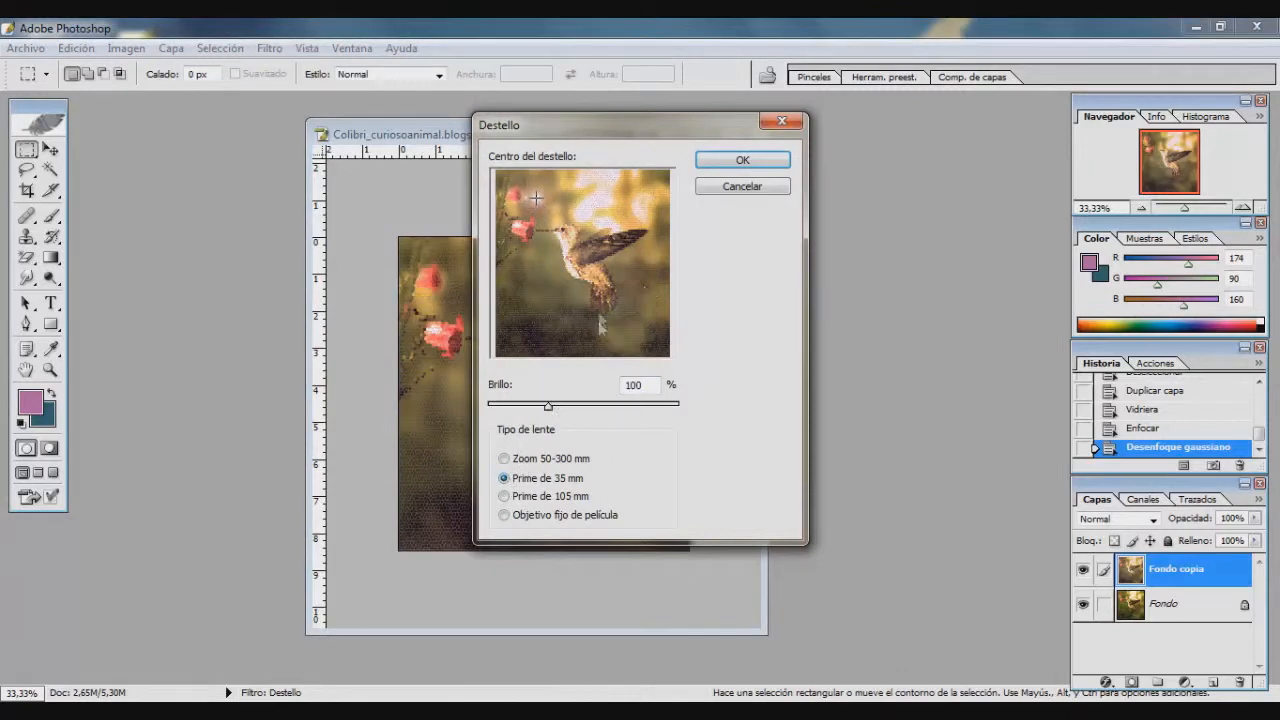
{"action": "left_click", "coordinate": [505, 497]}
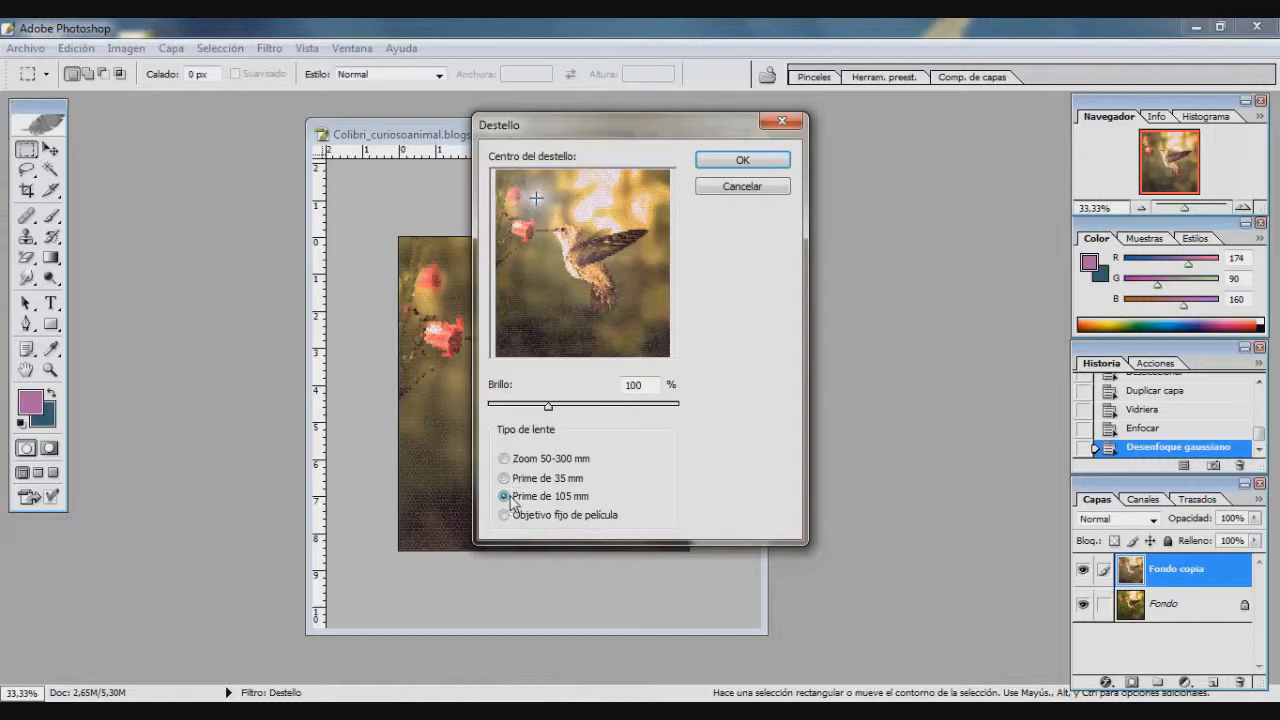
{"action": "left_click", "coordinate": [505, 515]}
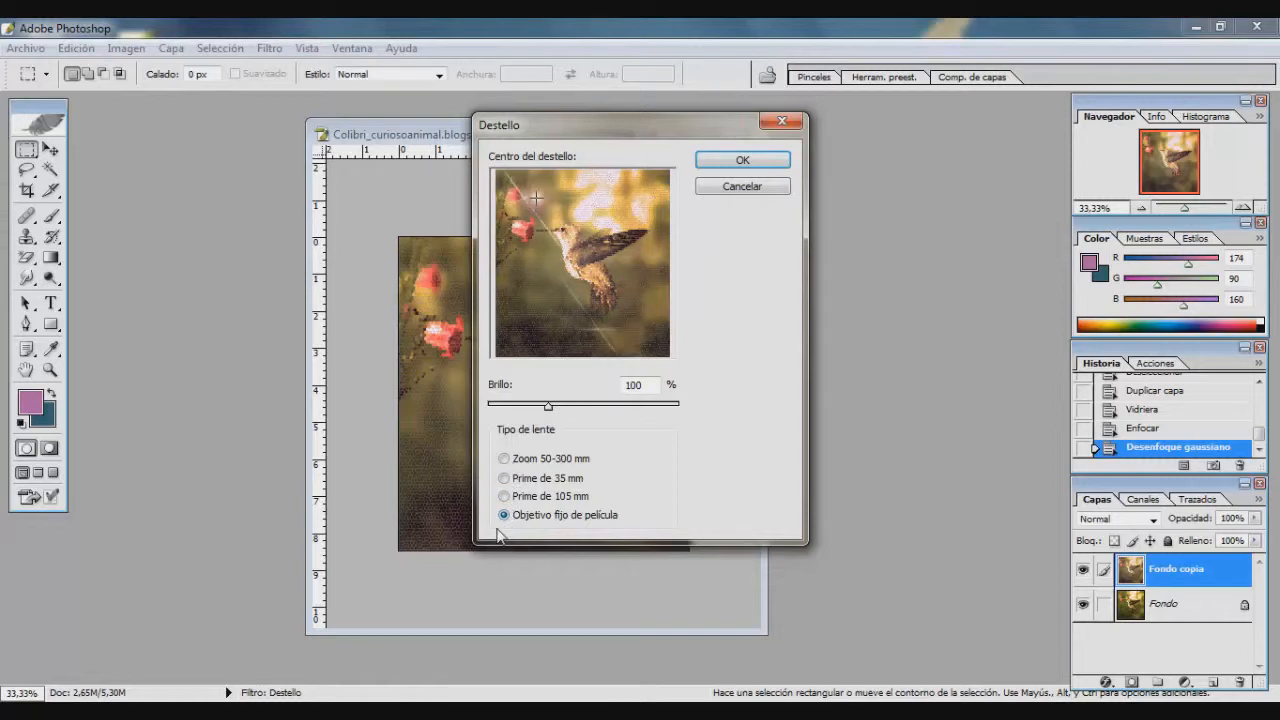
{"action": "left_click_drag", "start_coordinate": [724, 125], "coordinate": [921, 172]}
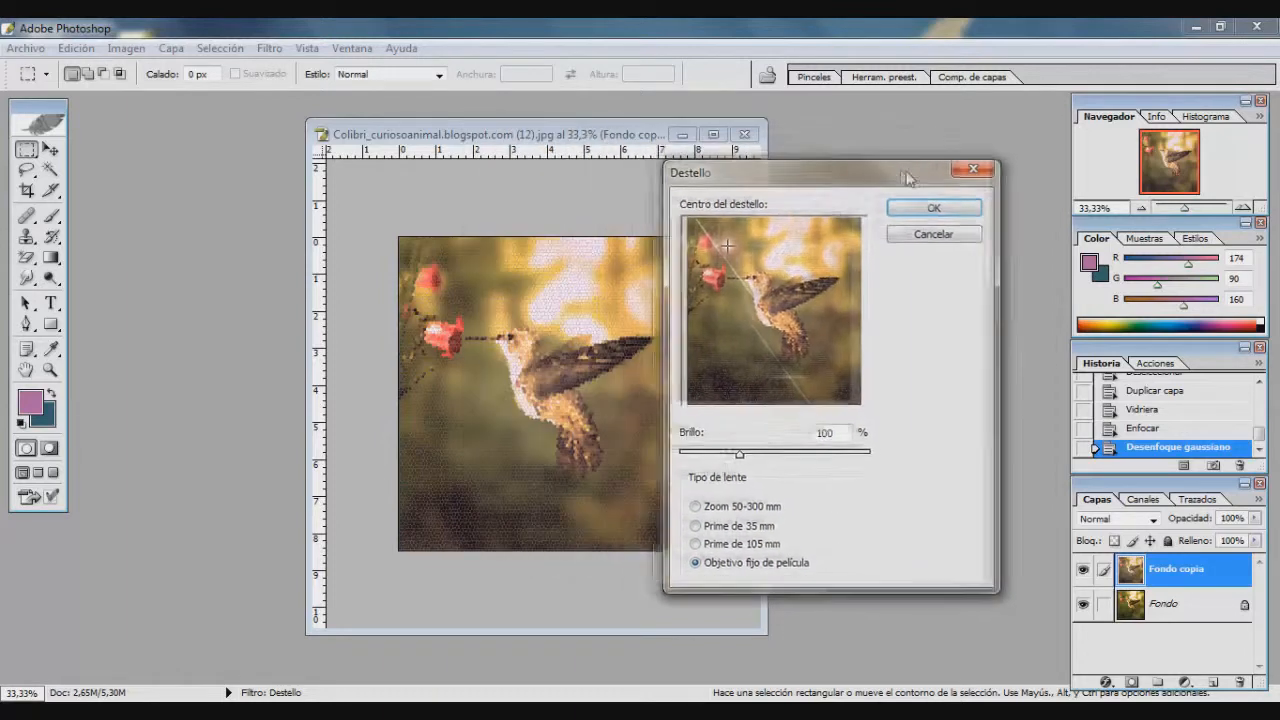
{"action": "left_click", "coordinate": [912, 210]}
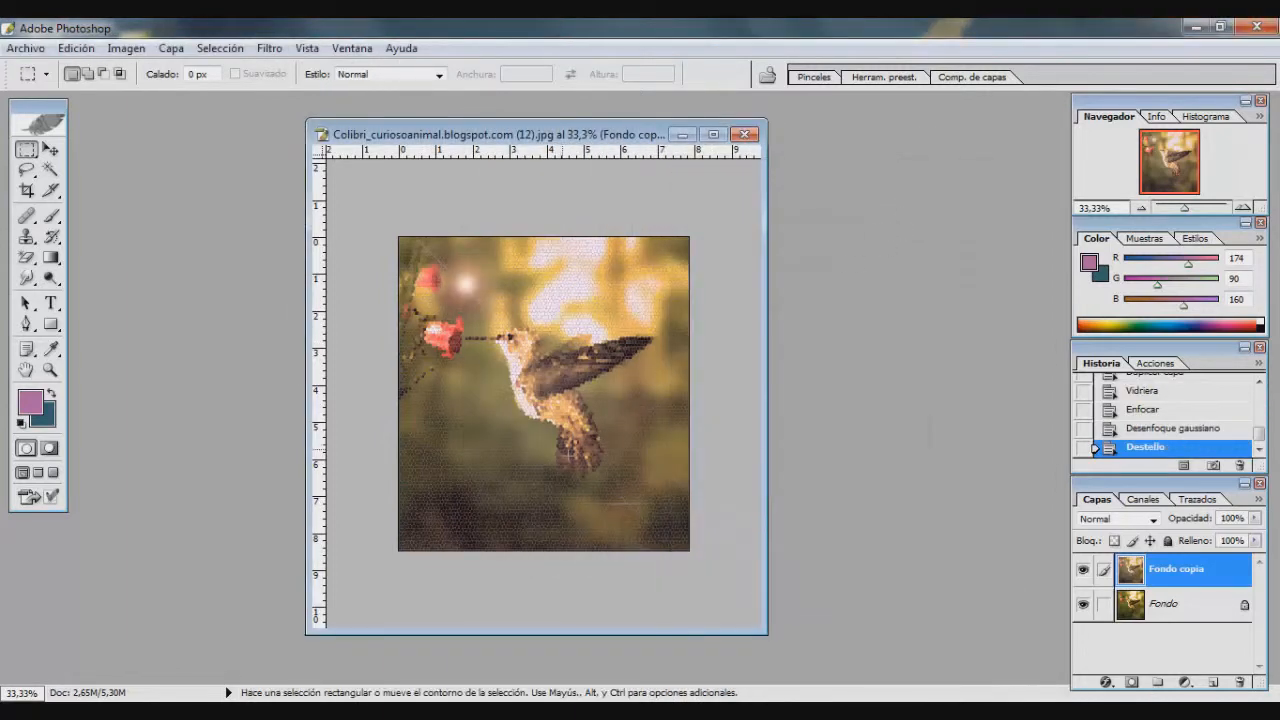
Try the Añadir ruido filter on Fondo copia with uniform distribution and an amount of 60,47 %, then cancel it.
{"action": "left_click", "coordinate": [268, 48]}
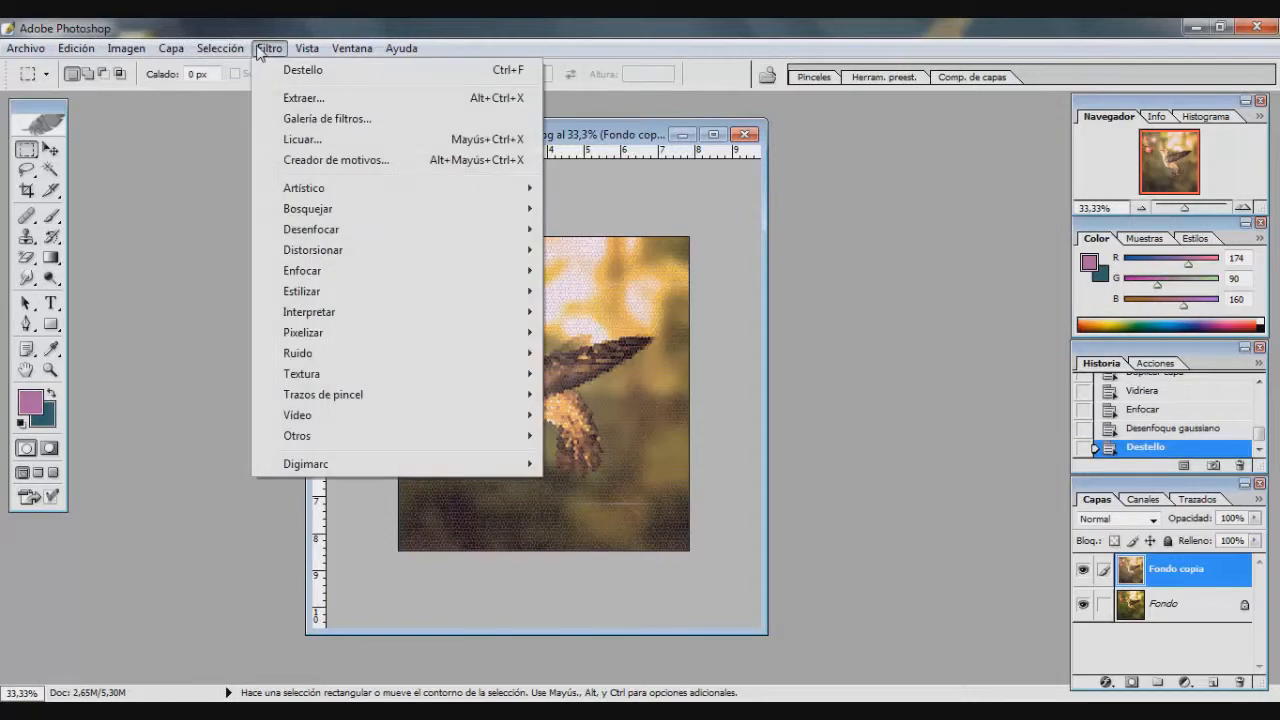
{"action": "mouse_move", "coordinate": [380, 352]}
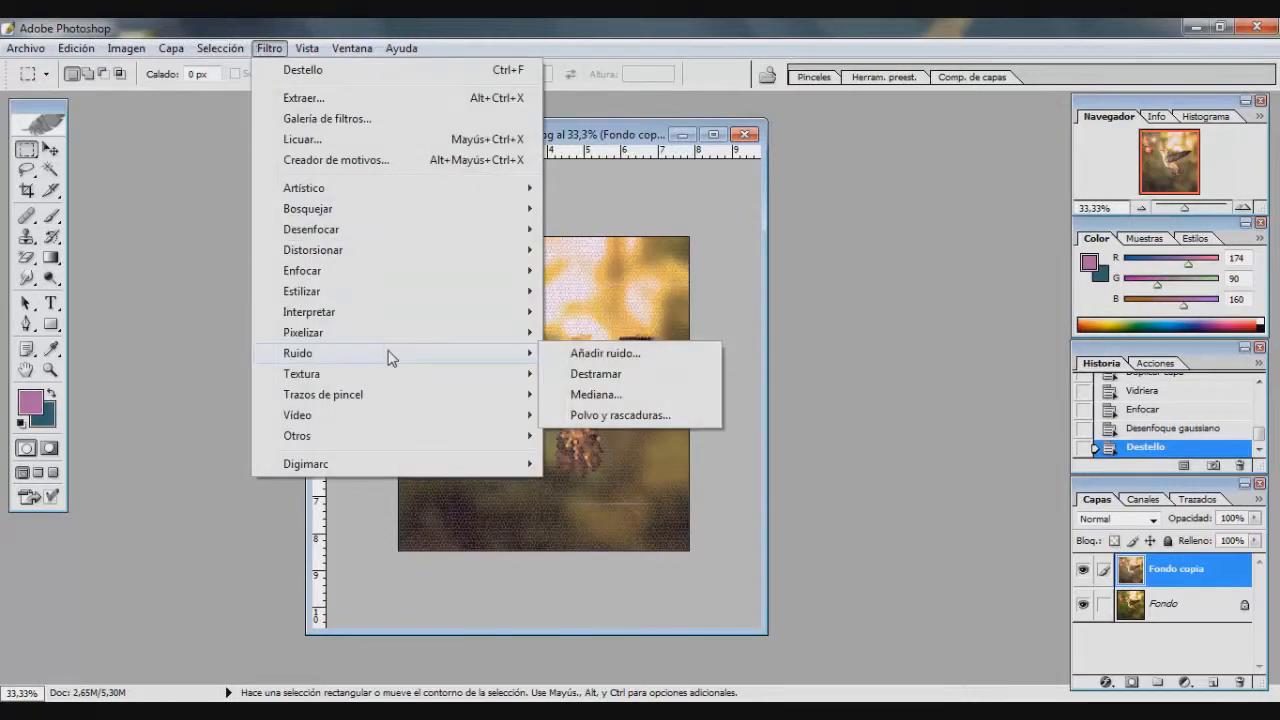
{"action": "left_click", "coordinate": [620, 353]}
{"action": "left_click", "coordinate": [627, 409]}
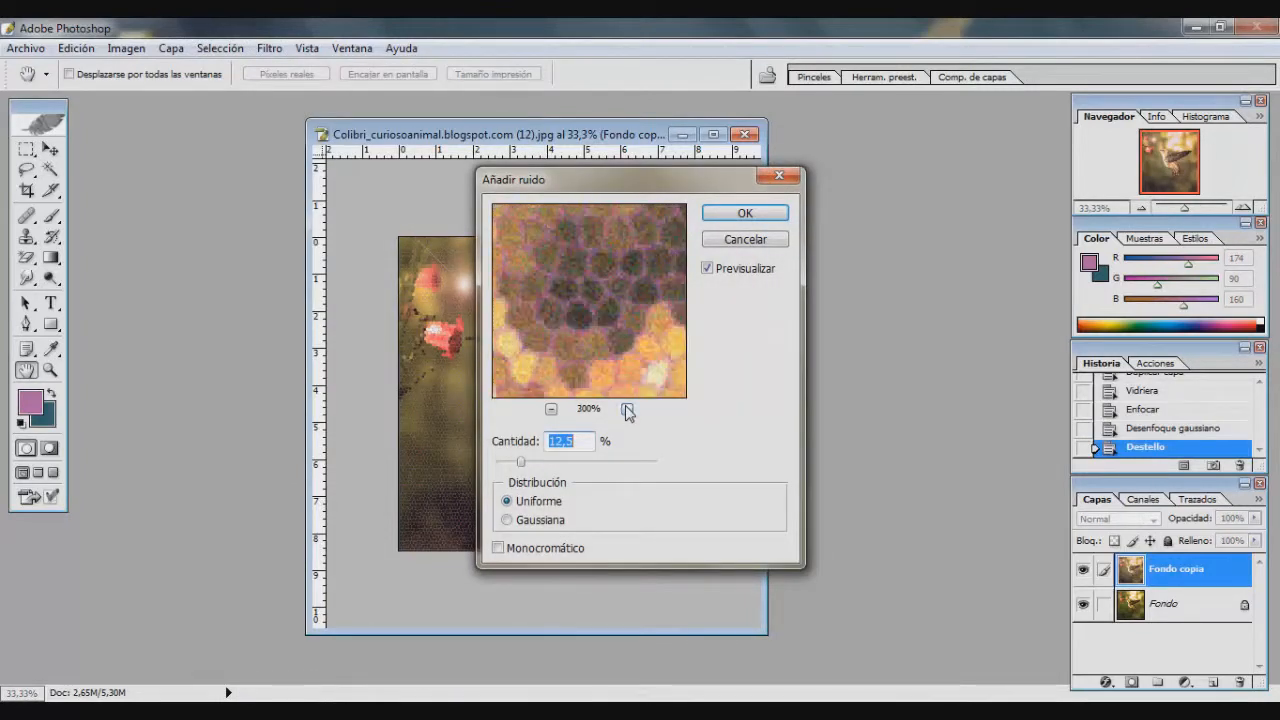
{"action": "left_click", "coordinate": [551, 410]}
{"action": "left_click_drag", "start_coordinate": [560, 179], "coordinate": [653, 221]}
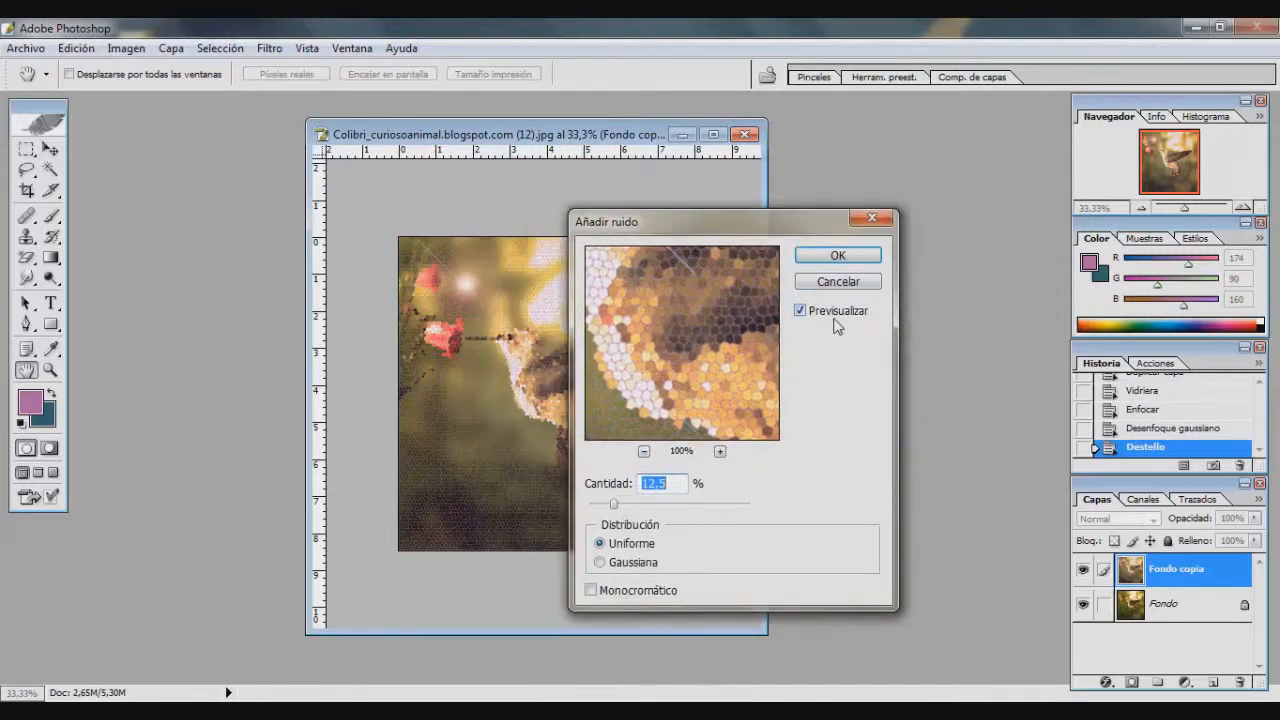
{"action": "left_click_drag", "start_coordinate": [613, 503], "coordinate": [706, 507]}
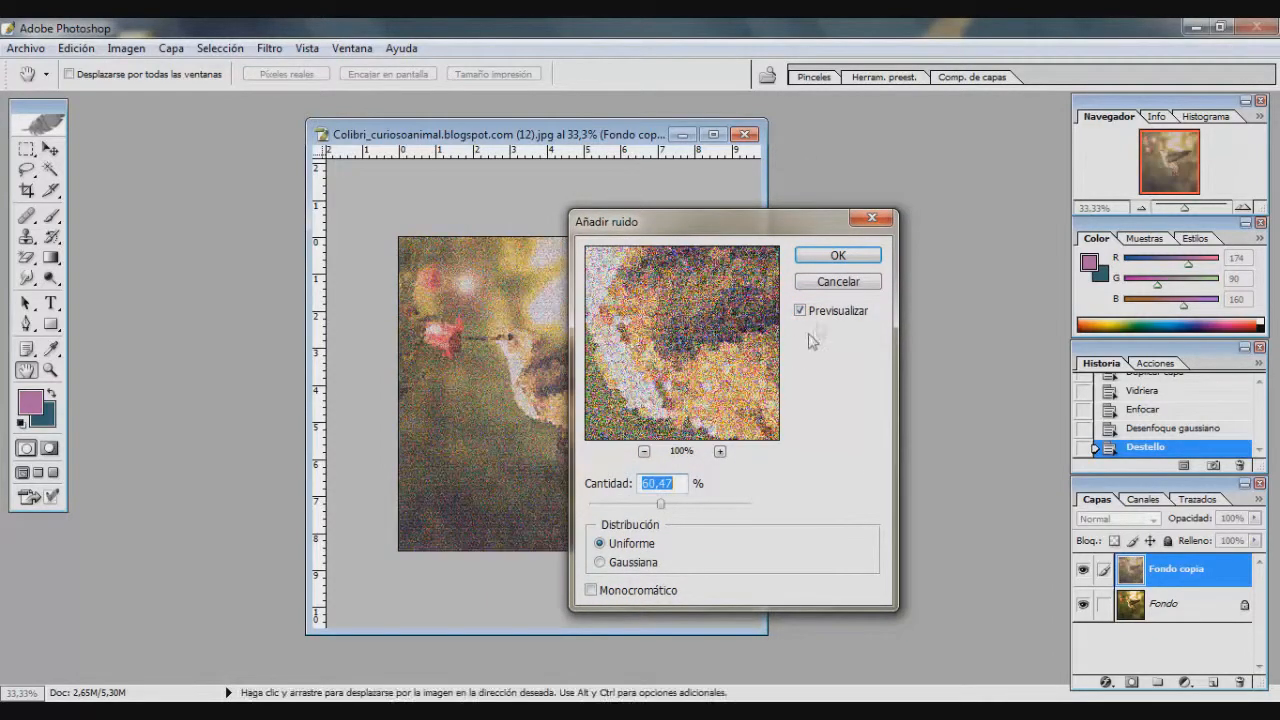
{"action": "left_click", "coordinate": [836, 283]}
{"action": "key", "text": "m"}
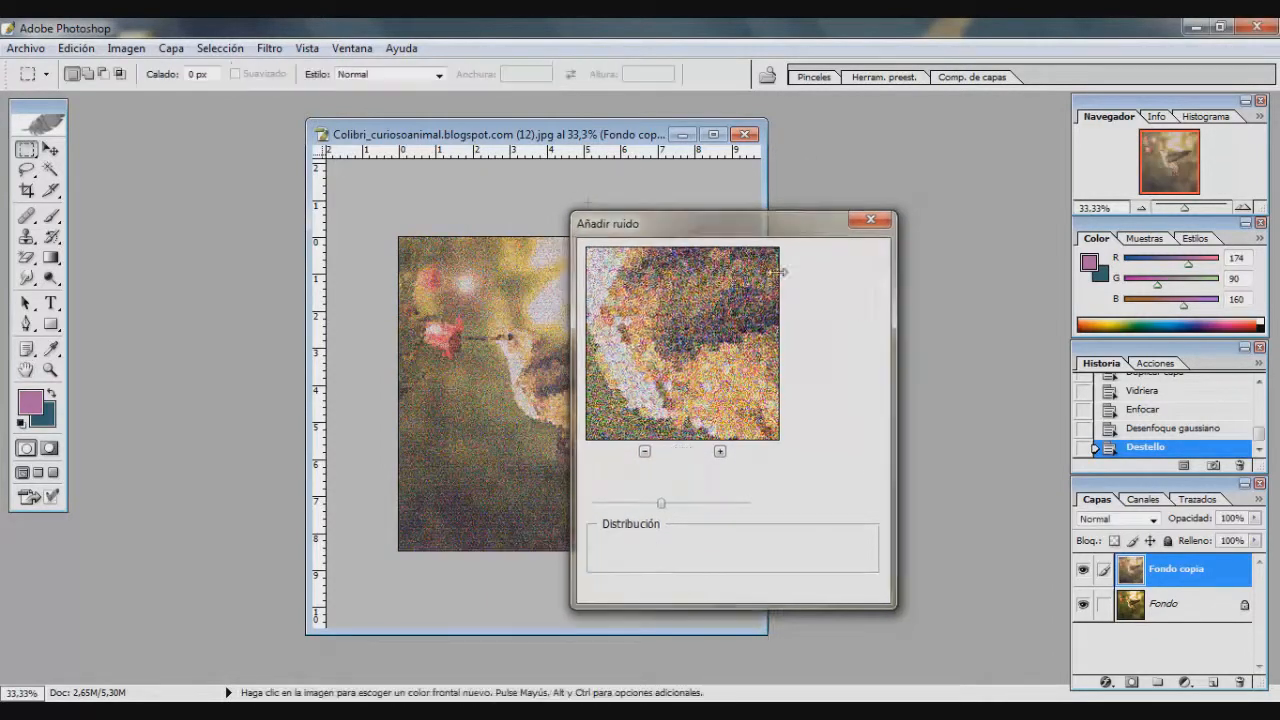
Try the Azulejo de mosaico texture filter on Fondo copia, previewing the whole image at 33,3 %, then cancel it.
{"action": "left_click", "coordinate": [240, 52]}
{"action": "mouse_move", "coordinate": [268, 50]}
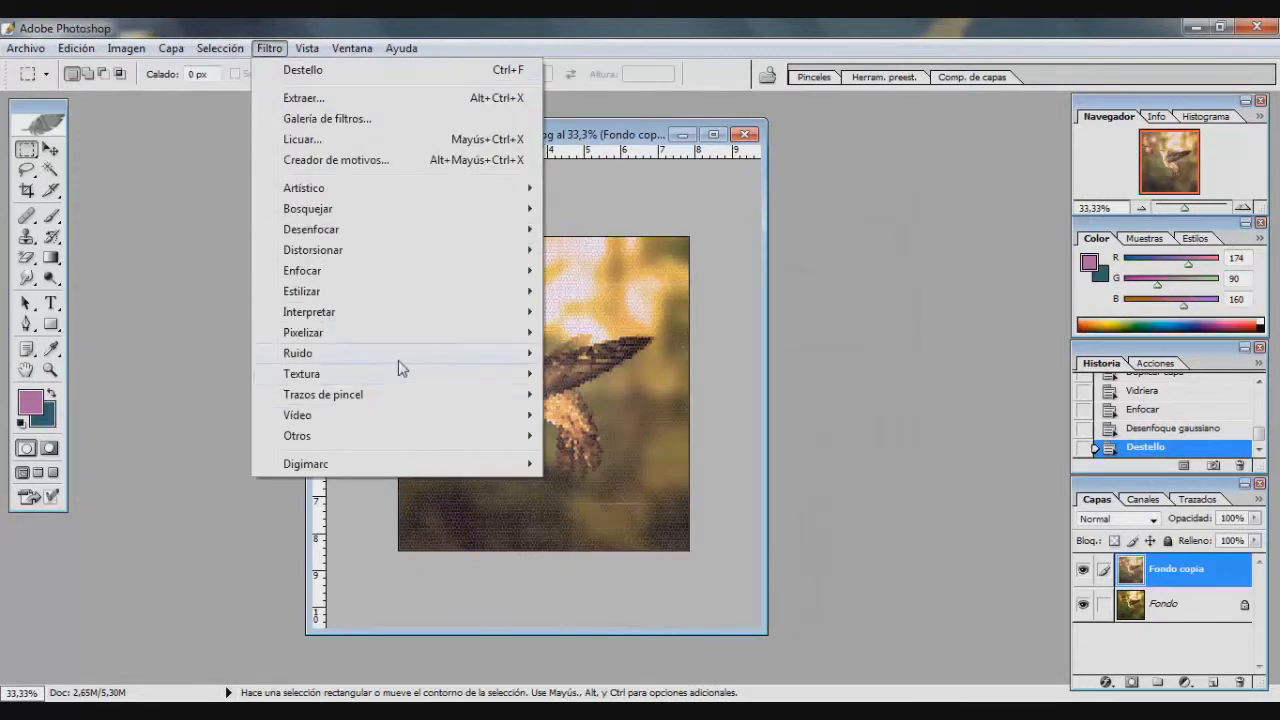
{"action": "mouse_move", "coordinate": [400, 380]}
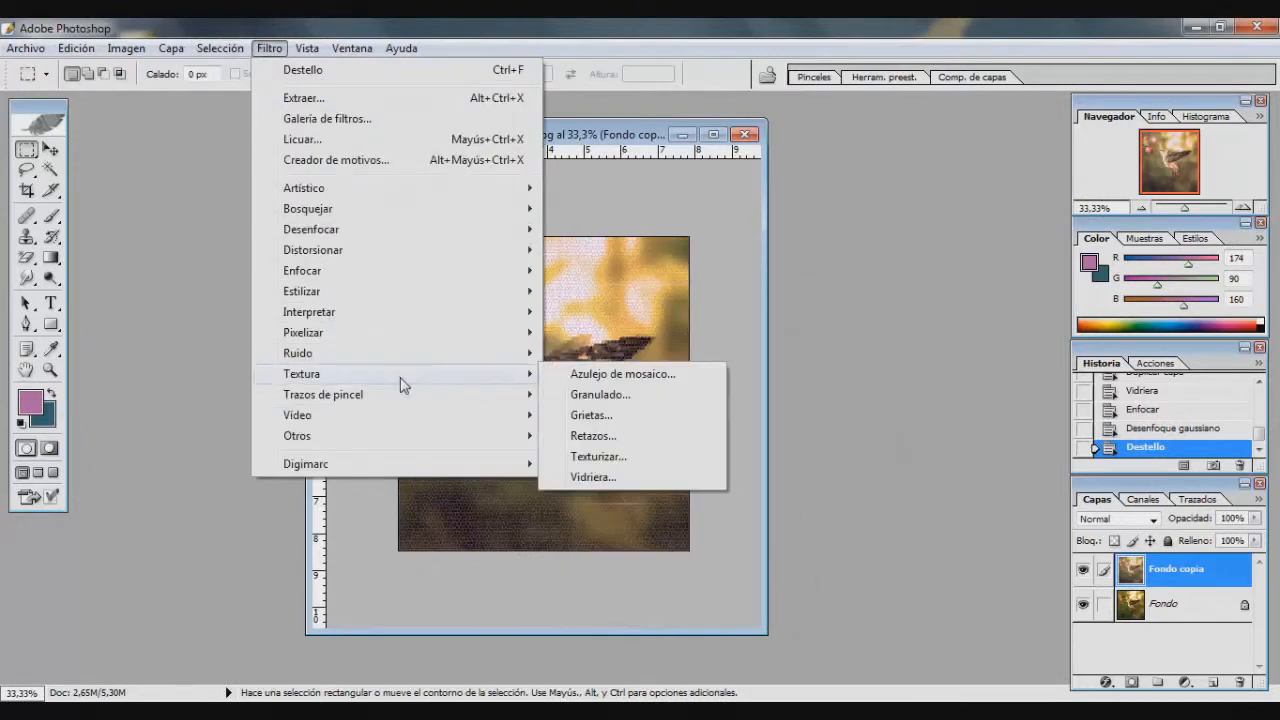
{"action": "left_click", "coordinate": [650, 376]}
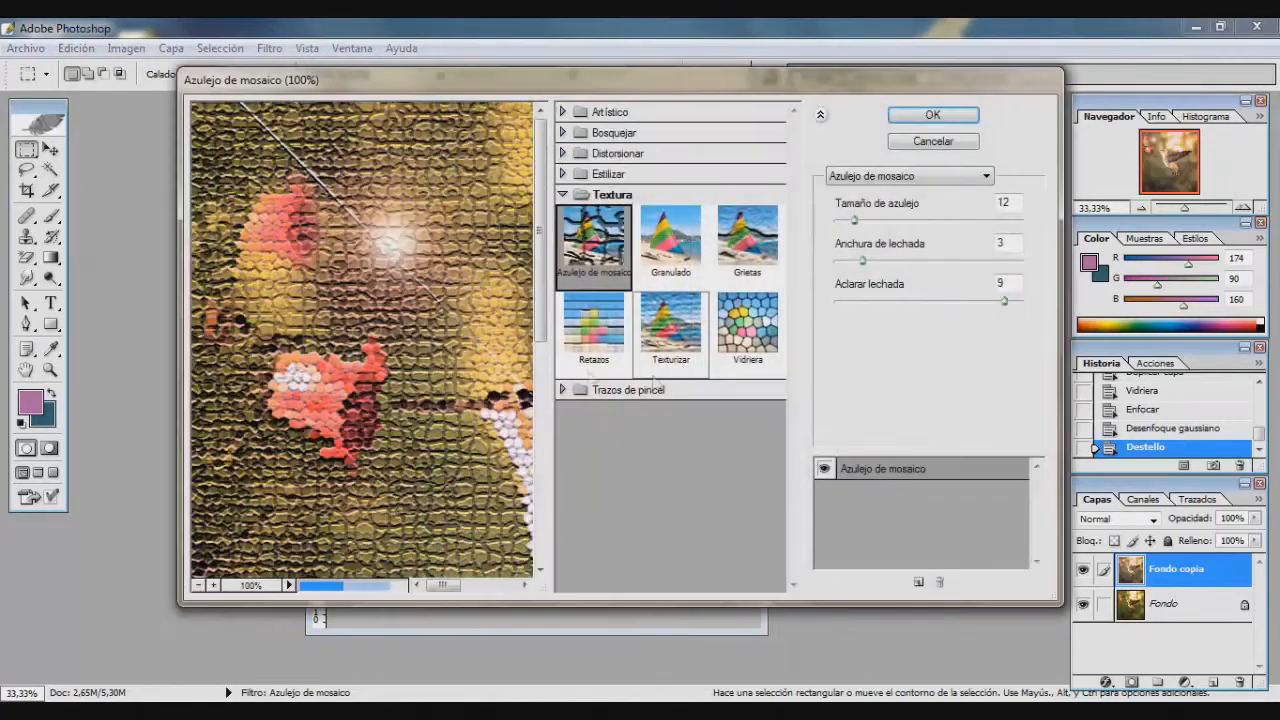
{"action": "left_click", "coordinate": [205, 586]}
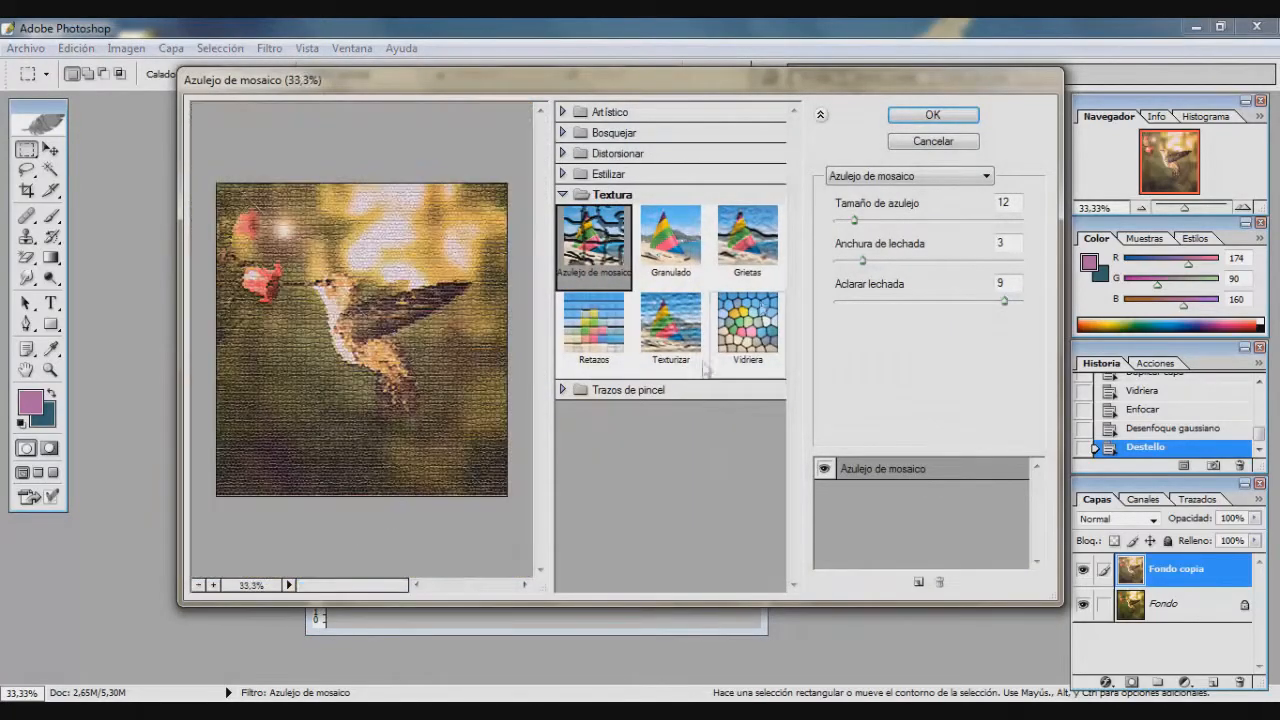
{"action": "left_click", "coordinate": [950, 142]}
Enlarge the image view one step to 50 %, then reduce it one step to 33,33 %.
{"action": "left_click", "coordinate": [276, 47]}
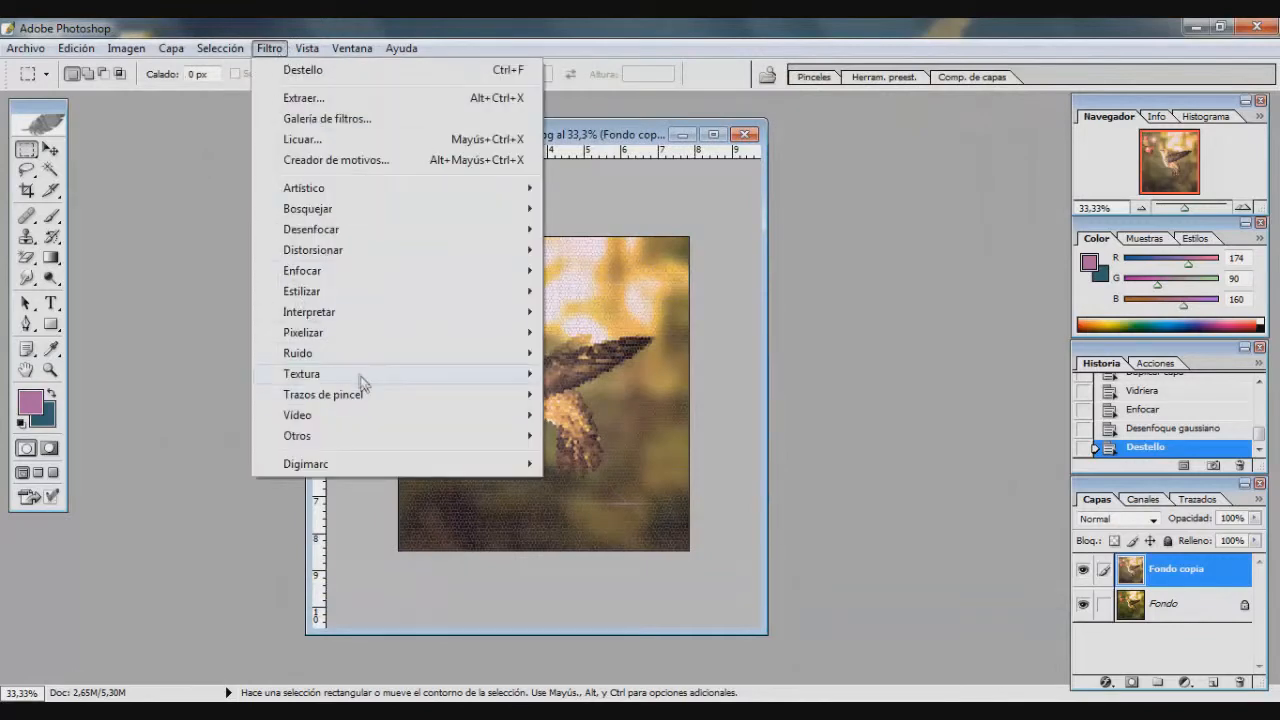
{"action": "mouse_move", "coordinate": [383, 398]}
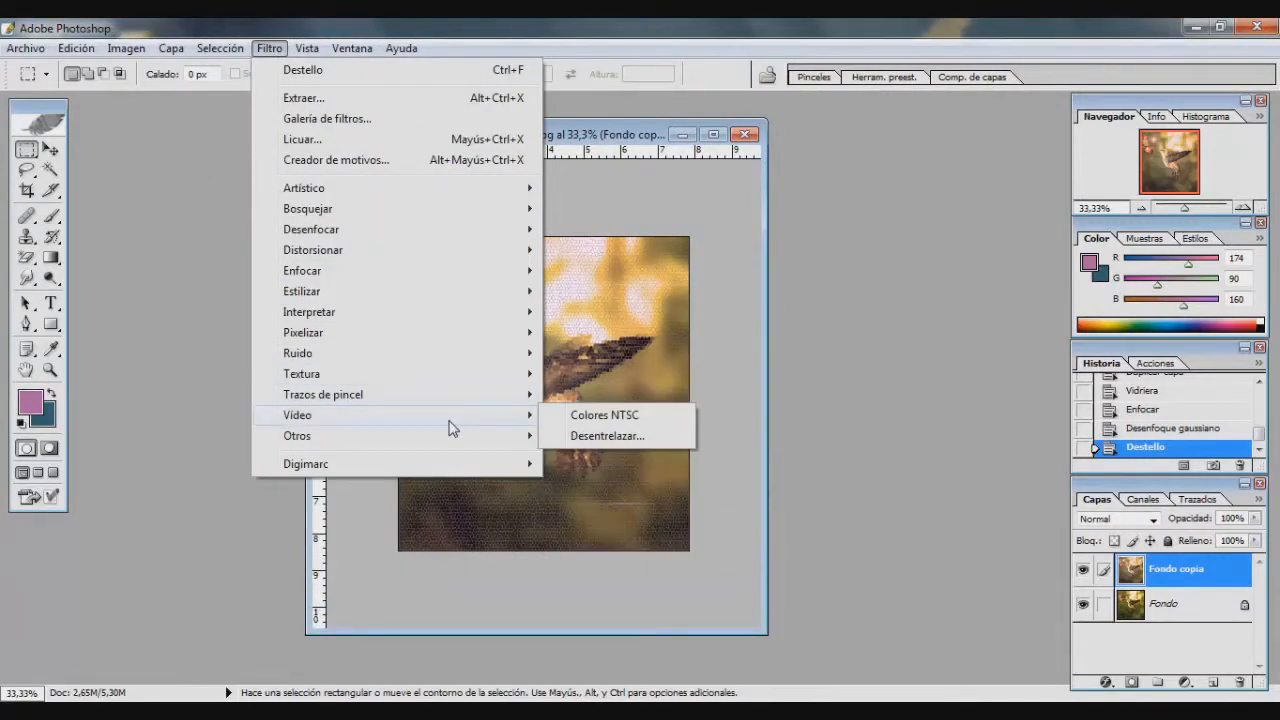
{"action": "mouse_move", "coordinate": [453, 469]}
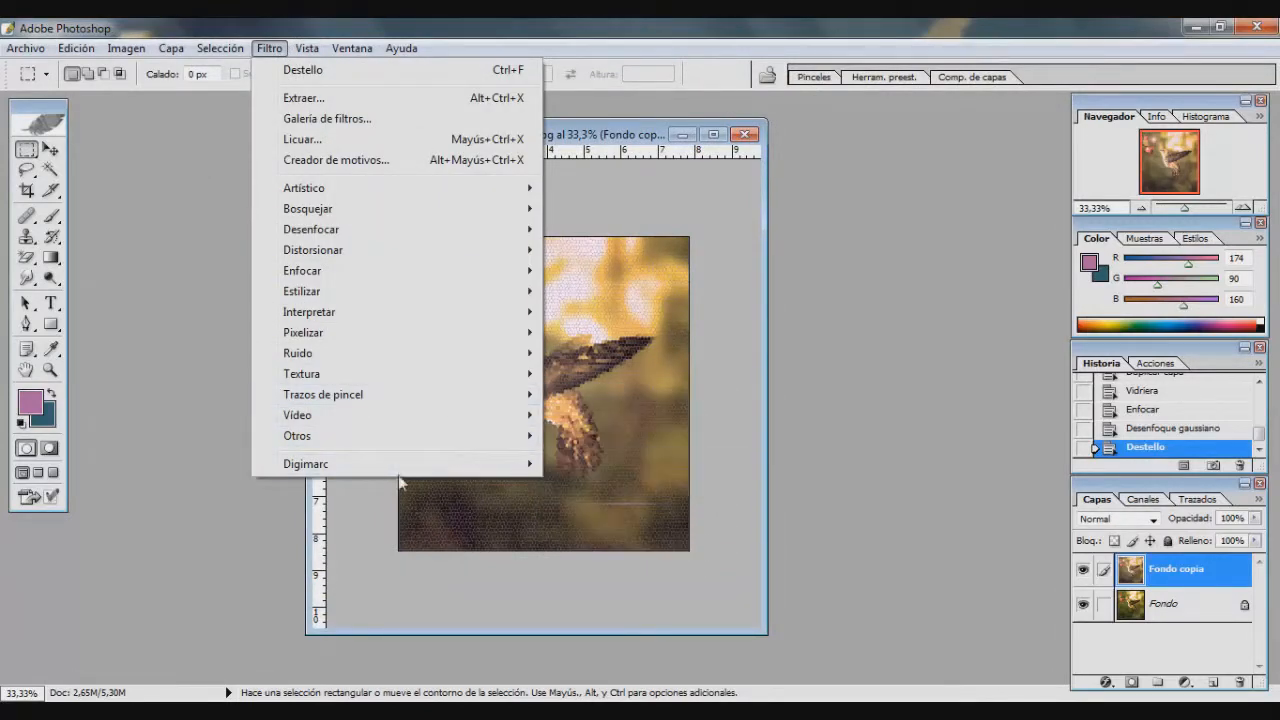
{"action": "mouse_move", "coordinate": [294, 55]}
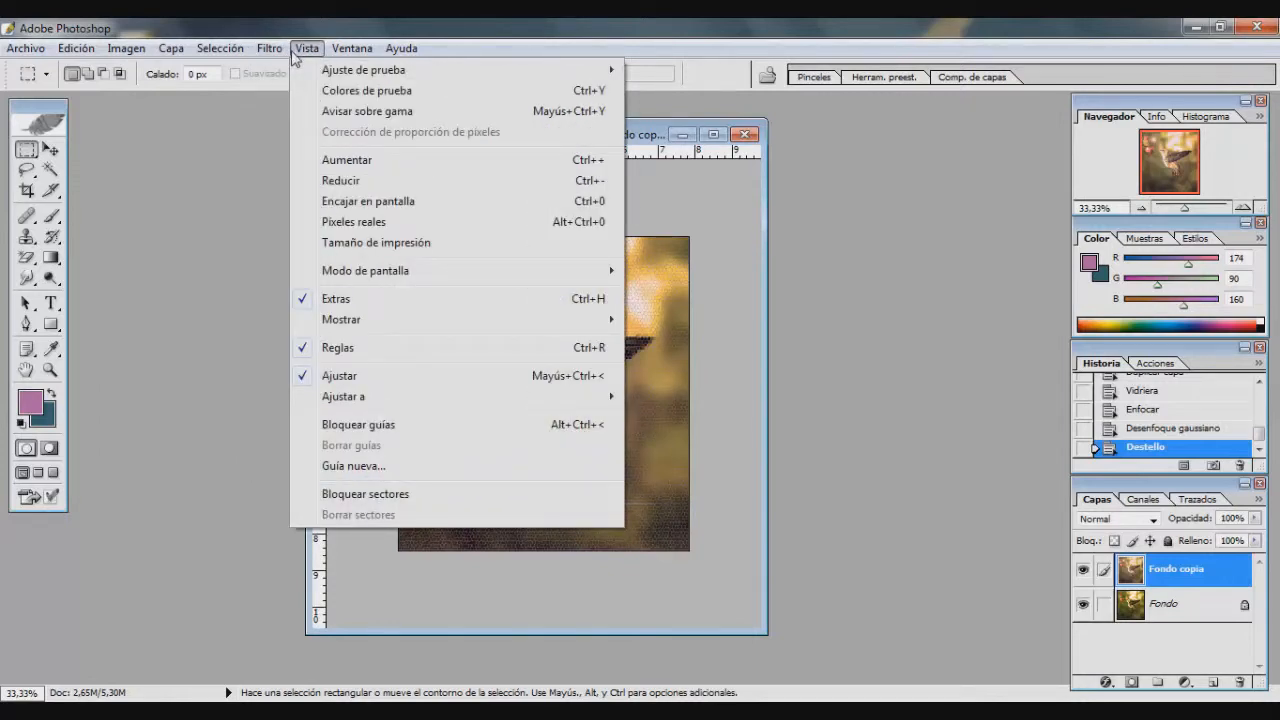
{"action": "left_click", "coordinate": [417, 161]}
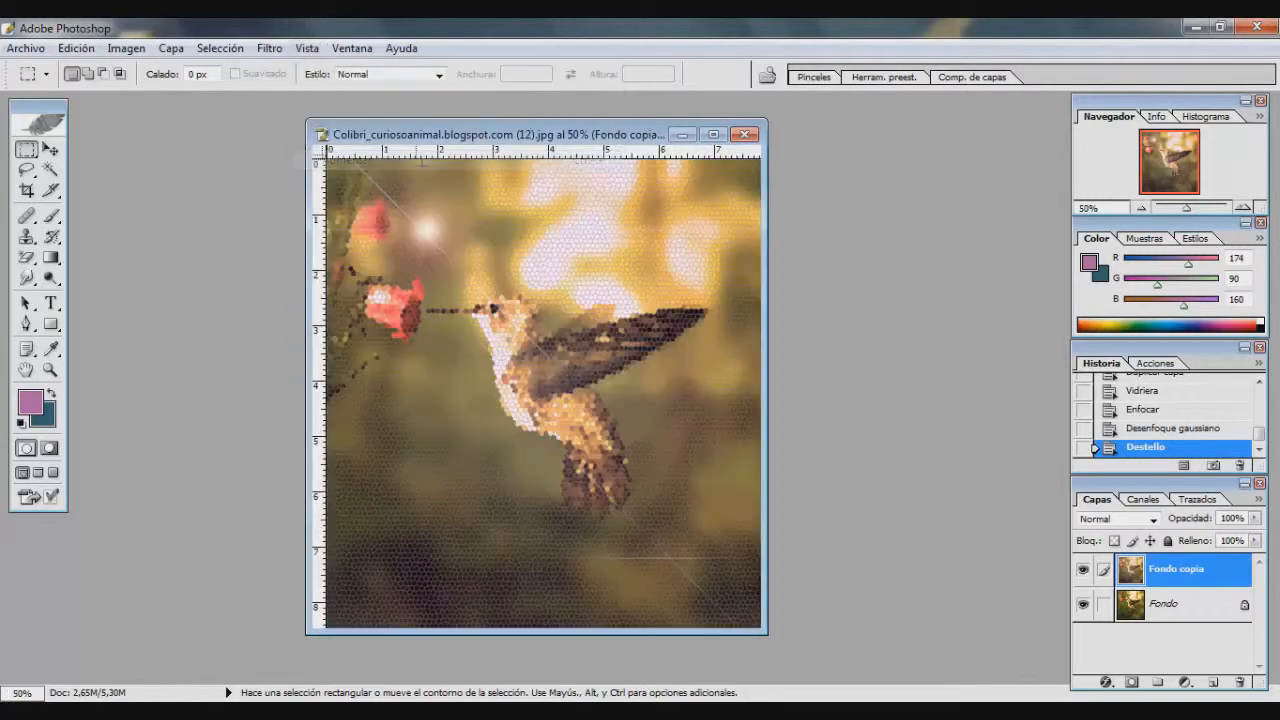
{"action": "left_click", "coordinate": [305, 50]}
{"action": "left_click", "coordinate": [362, 183]}
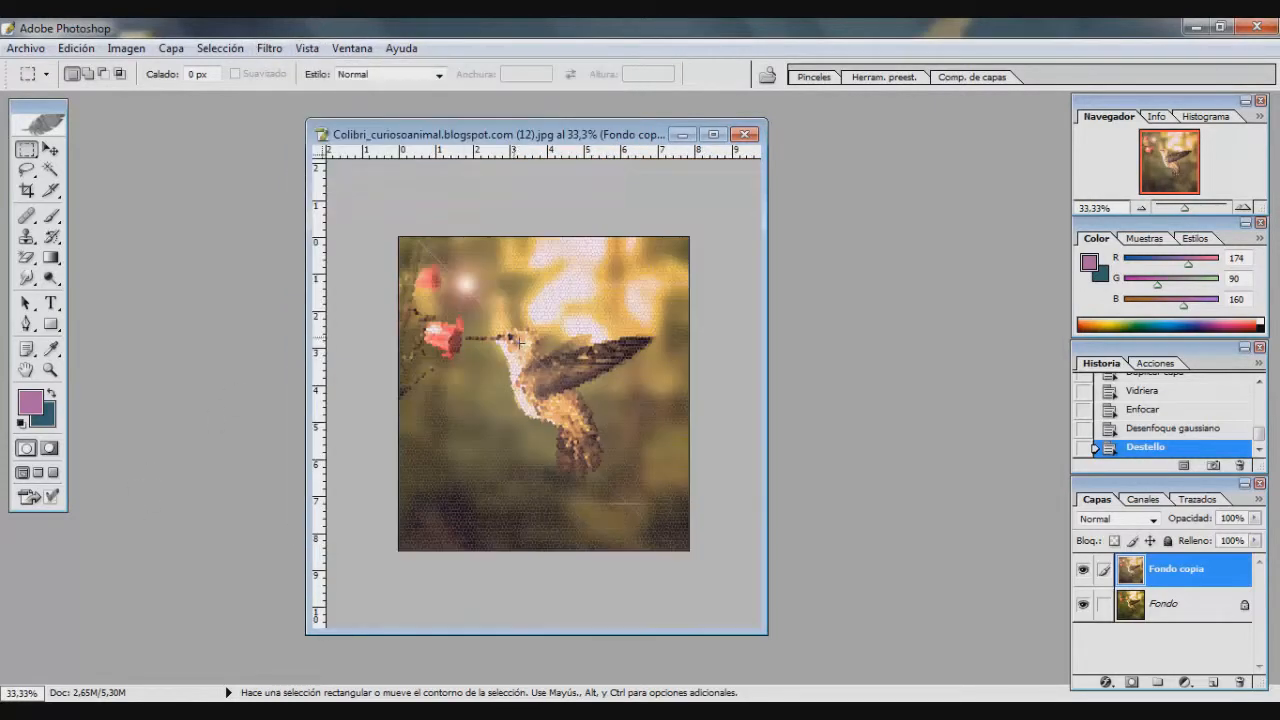
Magnify the hummingbird to 50 % with the Zoom tool, then lower the navigator zoom to about 43 %.
{"action": "left_click", "coordinate": [50, 370]}
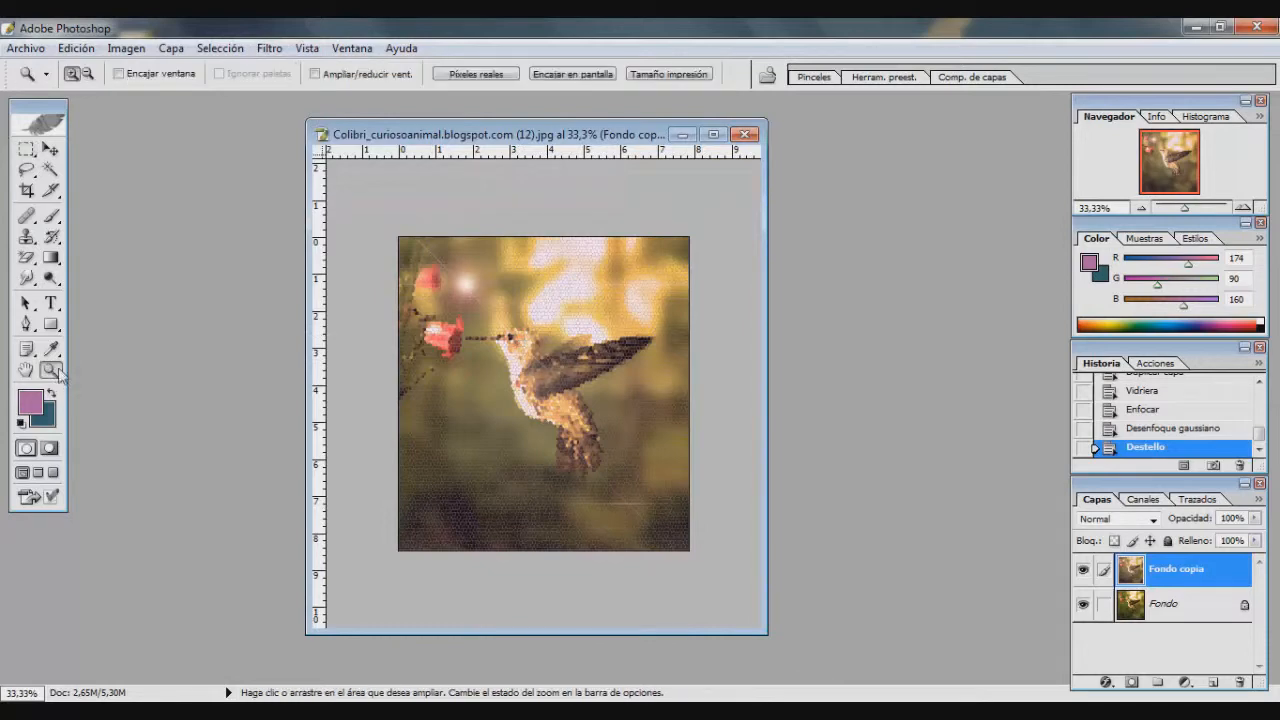
{"action": "left_click", "coordinate": [551, 352]}
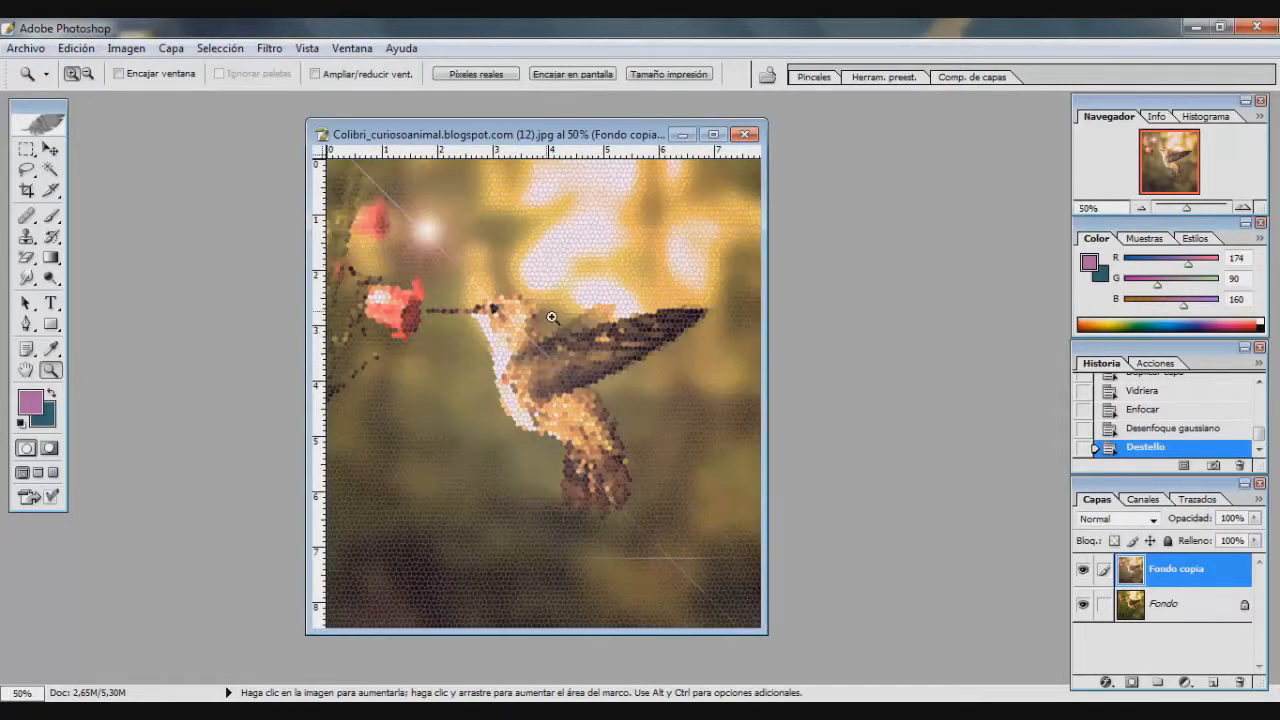
{"action": "right_click", "coordinate": [551, 317]}
{"action": "left_click", "coordinate": [1186, 212]}
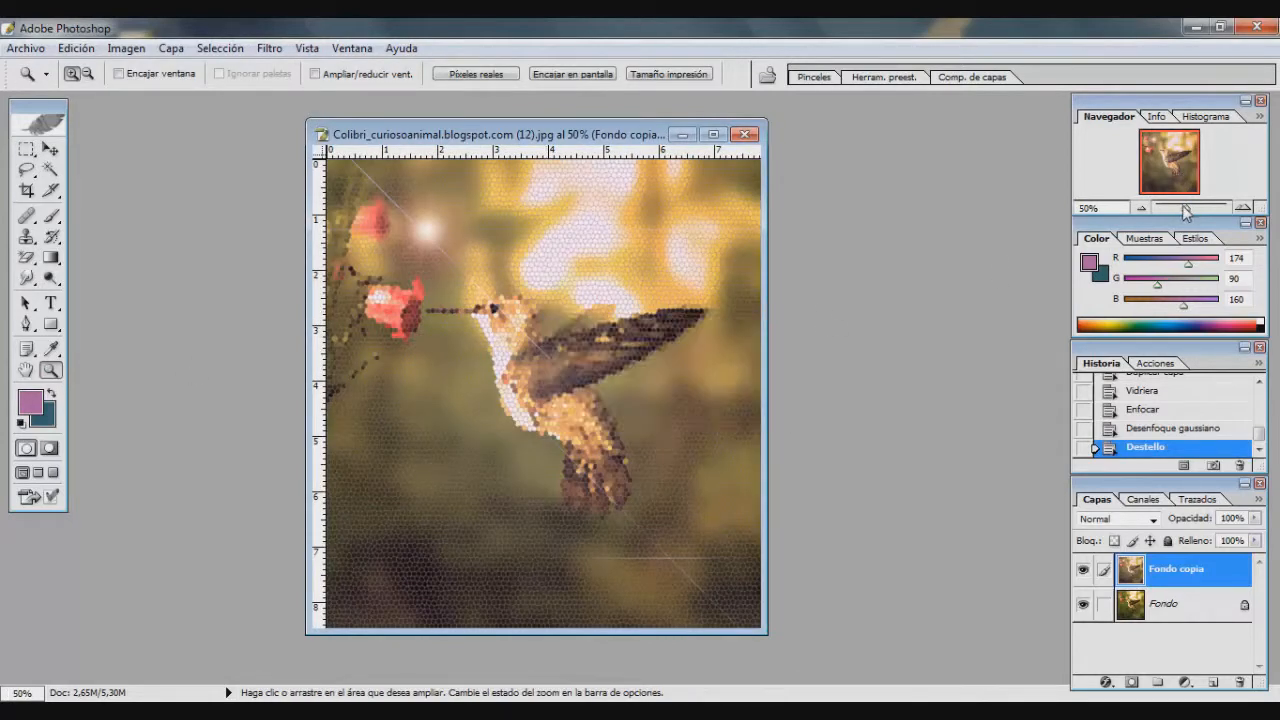
{"action": "mouse_move", "coordinate": [1190, 214]}
{"action": "left_mouse_down"}
{"action": "mouse_move", "coordinate": [1178, 214]}
{"action": "mouse_move", "coordinate": [1188, 218]}
{"action": "left_mouse_up"}
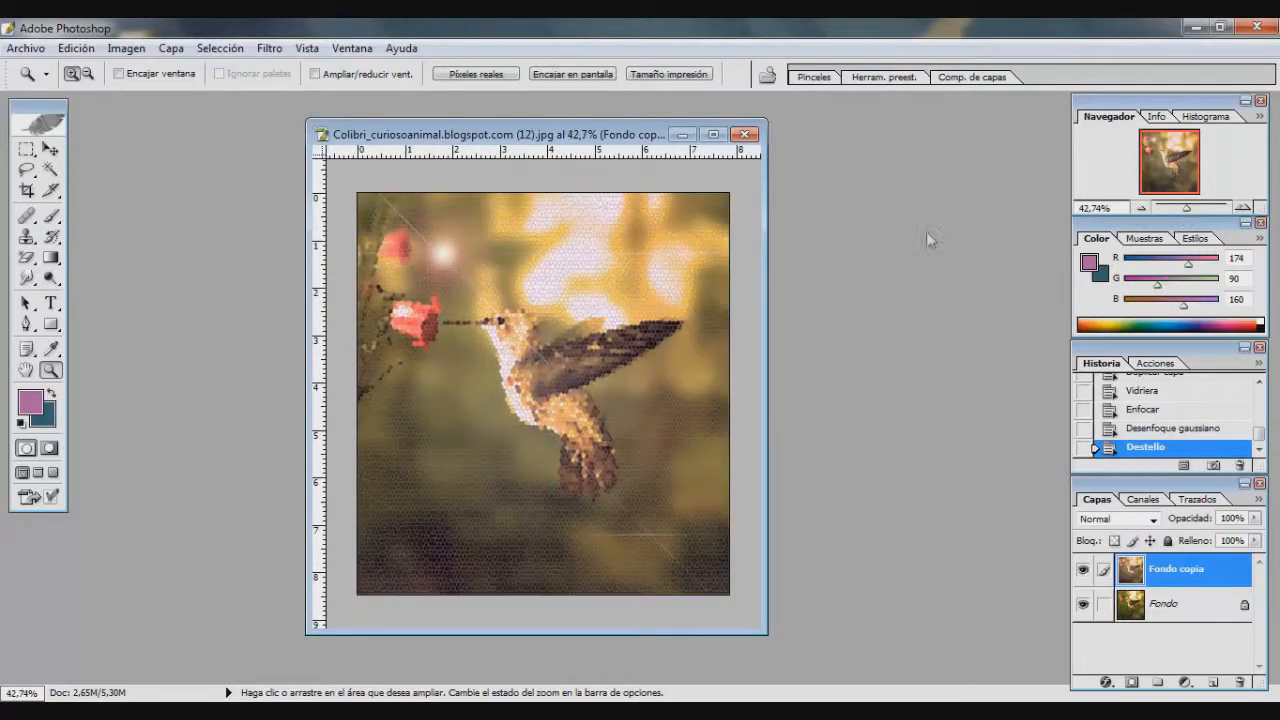
Compare the photo fitted to the screen, at actual pixels and at print size, shrinking the document window.
{"action": "right_click", "coordinate": [474, 230]}
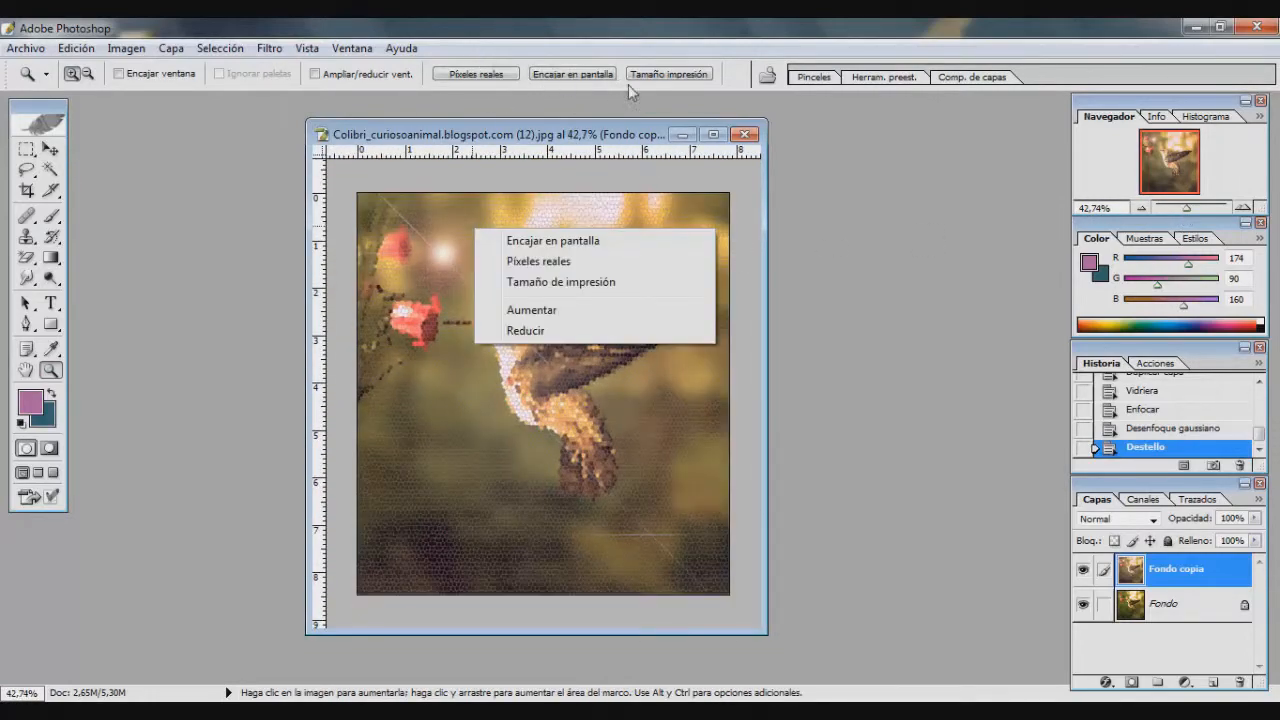
{"action": "left_click", "coordinate": [552, 244]}
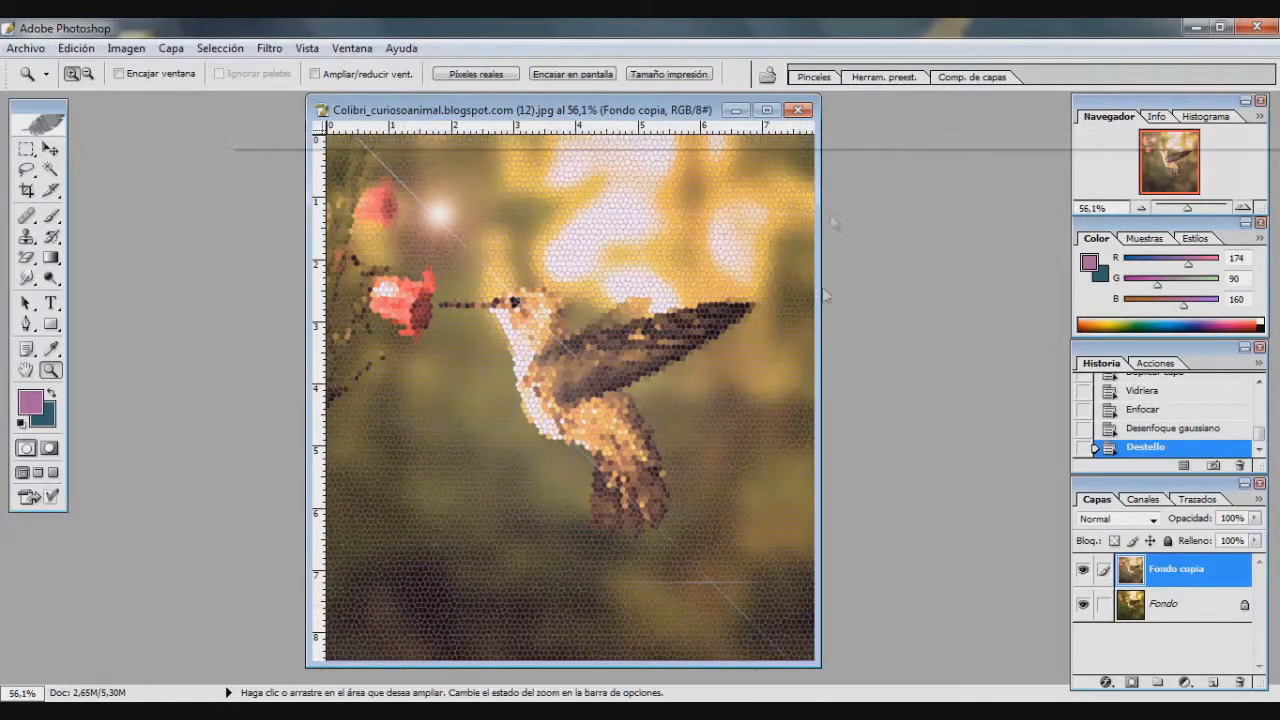
{"action": "left_click", "coordinate": [481, 75]}
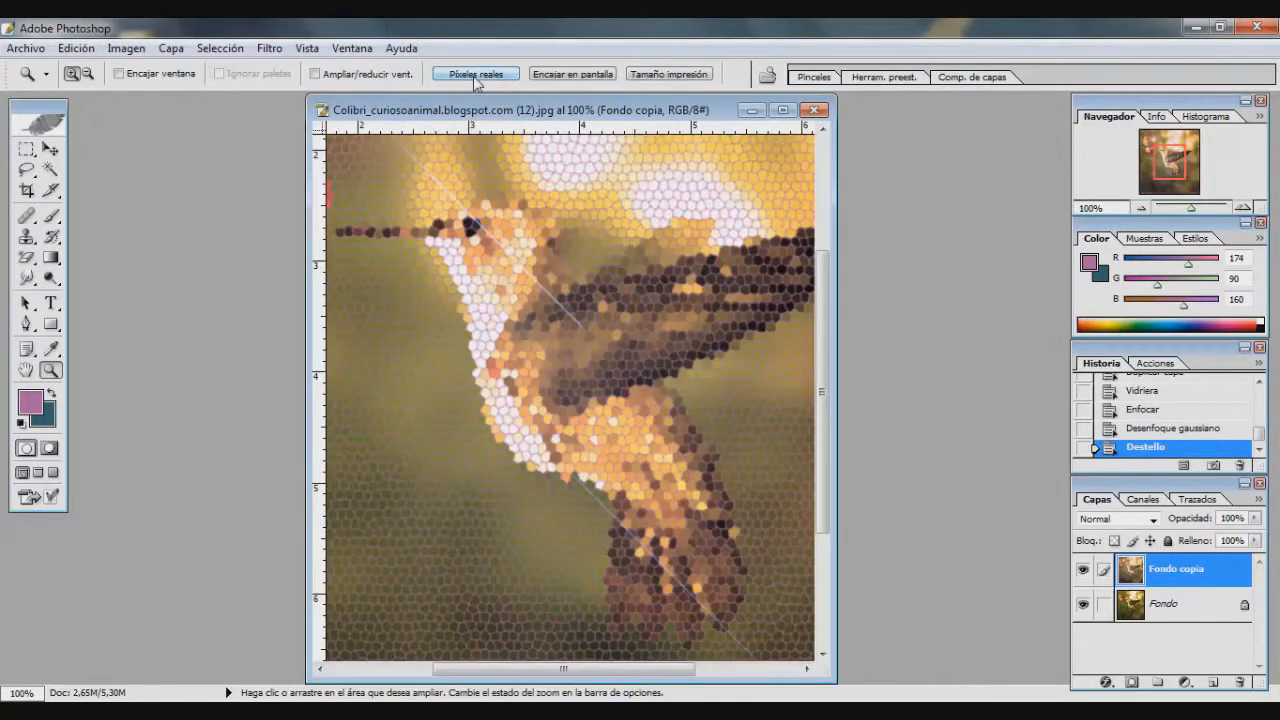
{"action": "left_click_drag", "start_coordinate": [835, 682], "coordinate": [667, 630]}
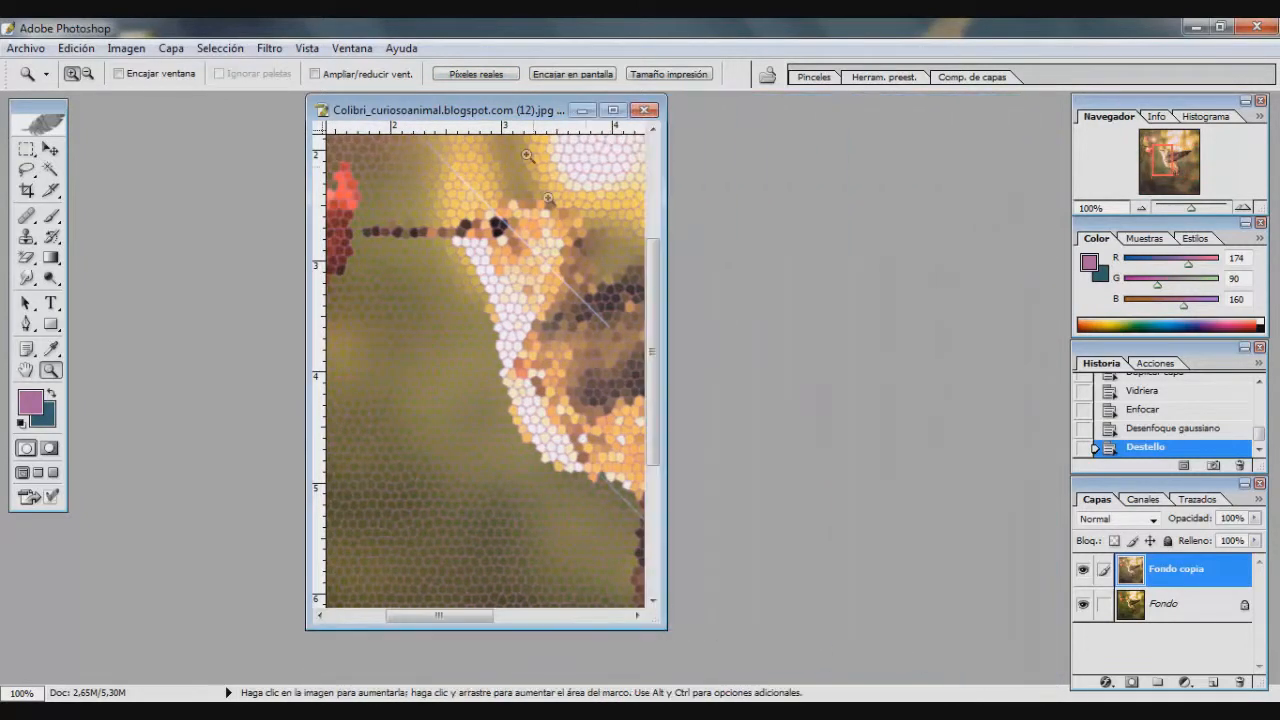
{"action": "left_click", "coordinate": [648, 76]}
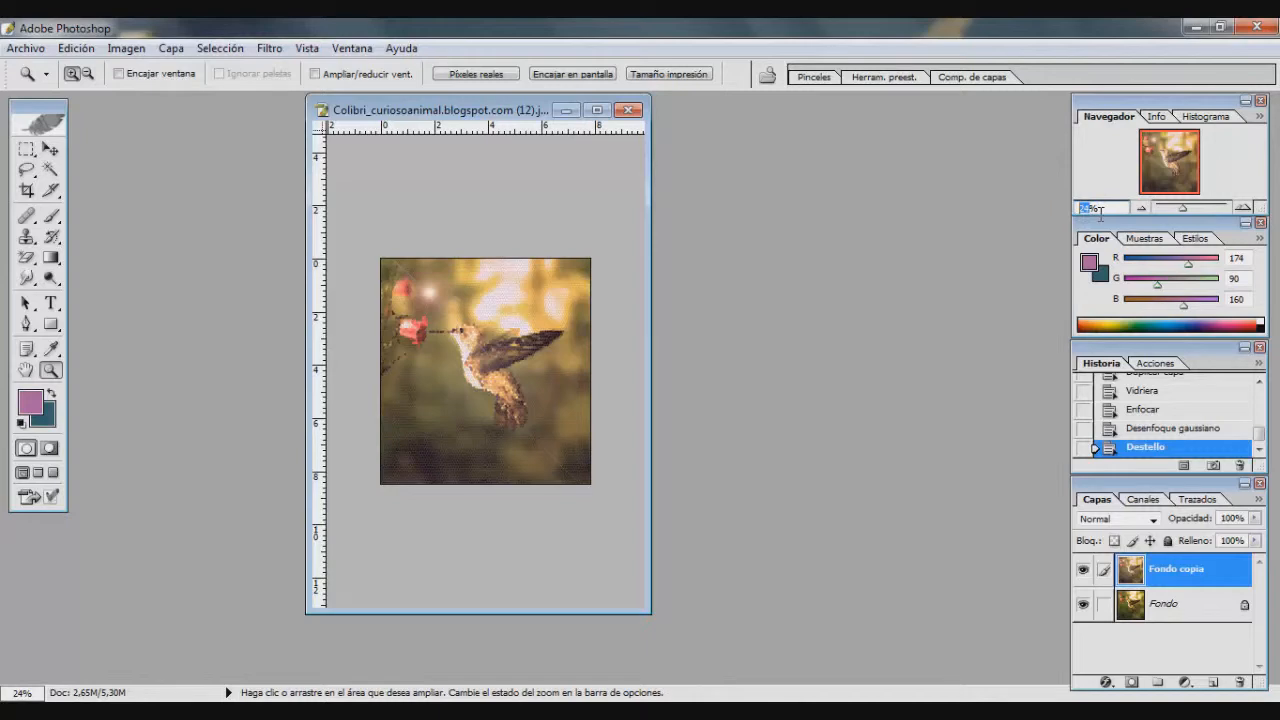
Set the navigator zoom to 100 %, then reduce it to about 30 %.
{"action": "type", "text": "00"}
{"action": "key", "text": "Return"}
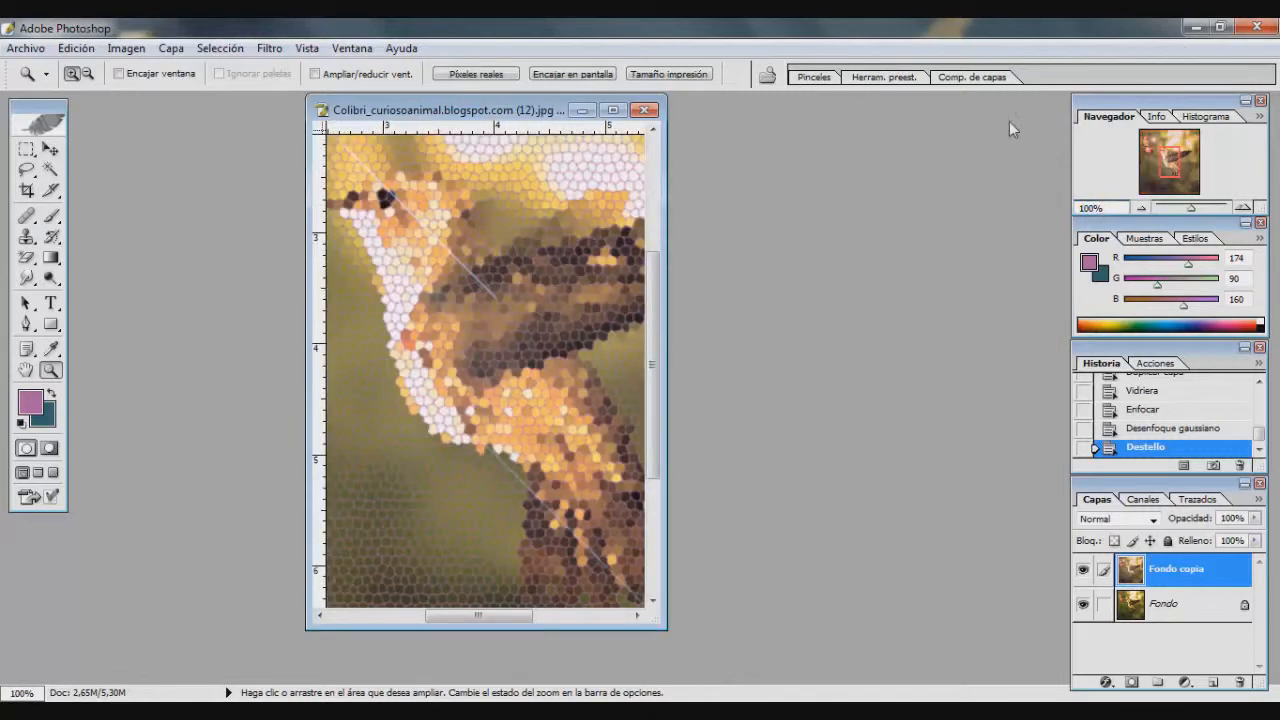
{"action": "left_click_drag", "start_coordinate": [1196, 213], "coordinate": [1160, 224]}
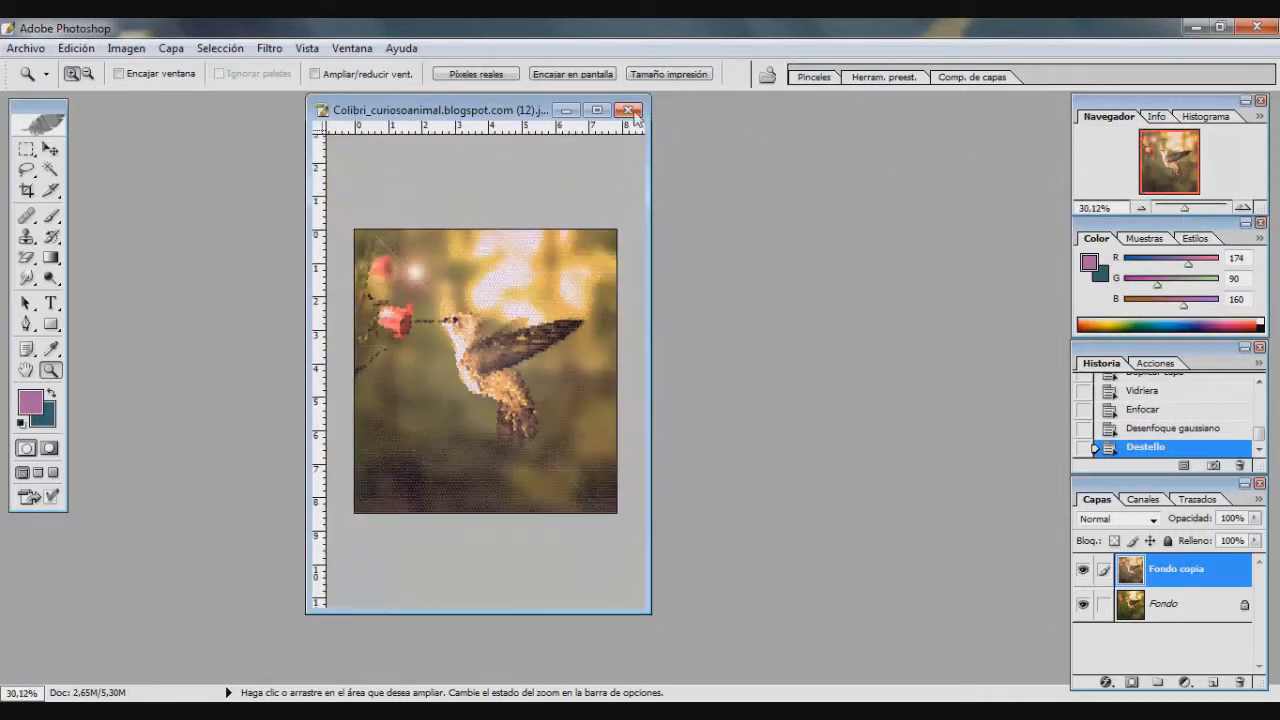
Hide the rulers around the hummingbird photo, then show them again.
{"action": "left_click", "coordinate": [274, 48]}
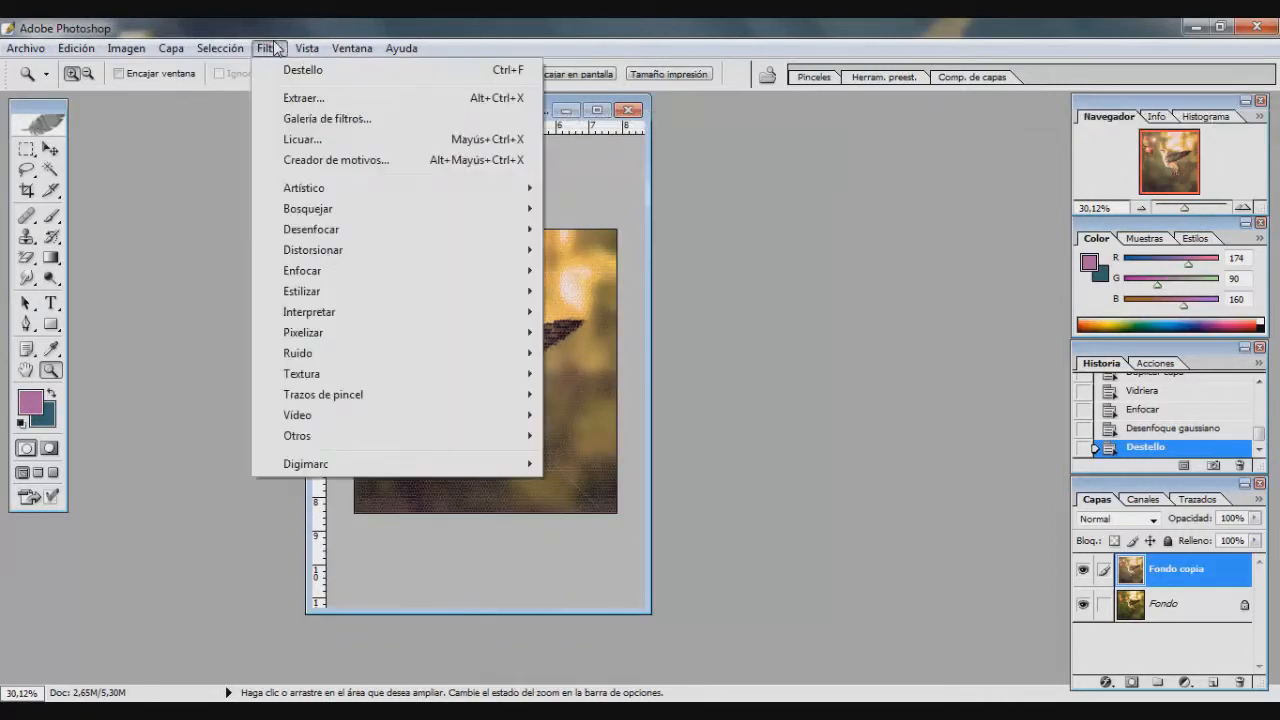
{"action": "mouse_move", "coordinate": [298, 51]}
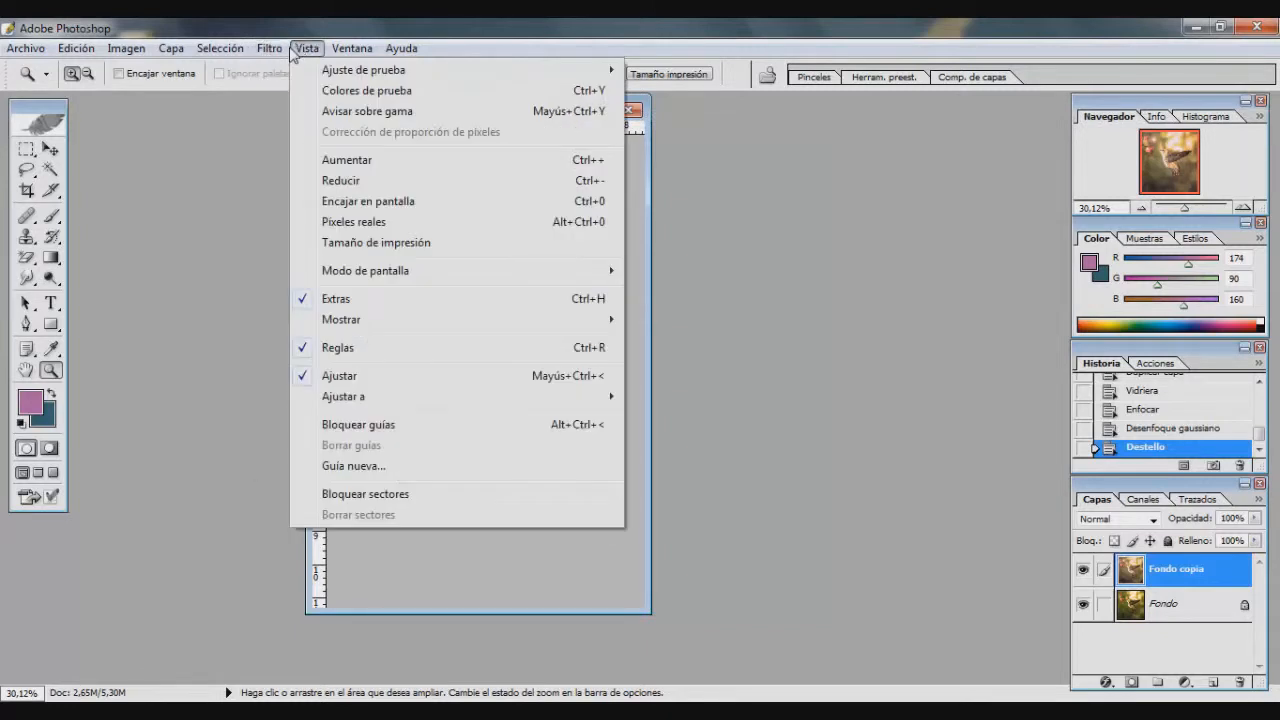
{"action": "left_click", "coordinate": [443, 348]}
{"action": "left_click", "coordinate": [307, 48]}
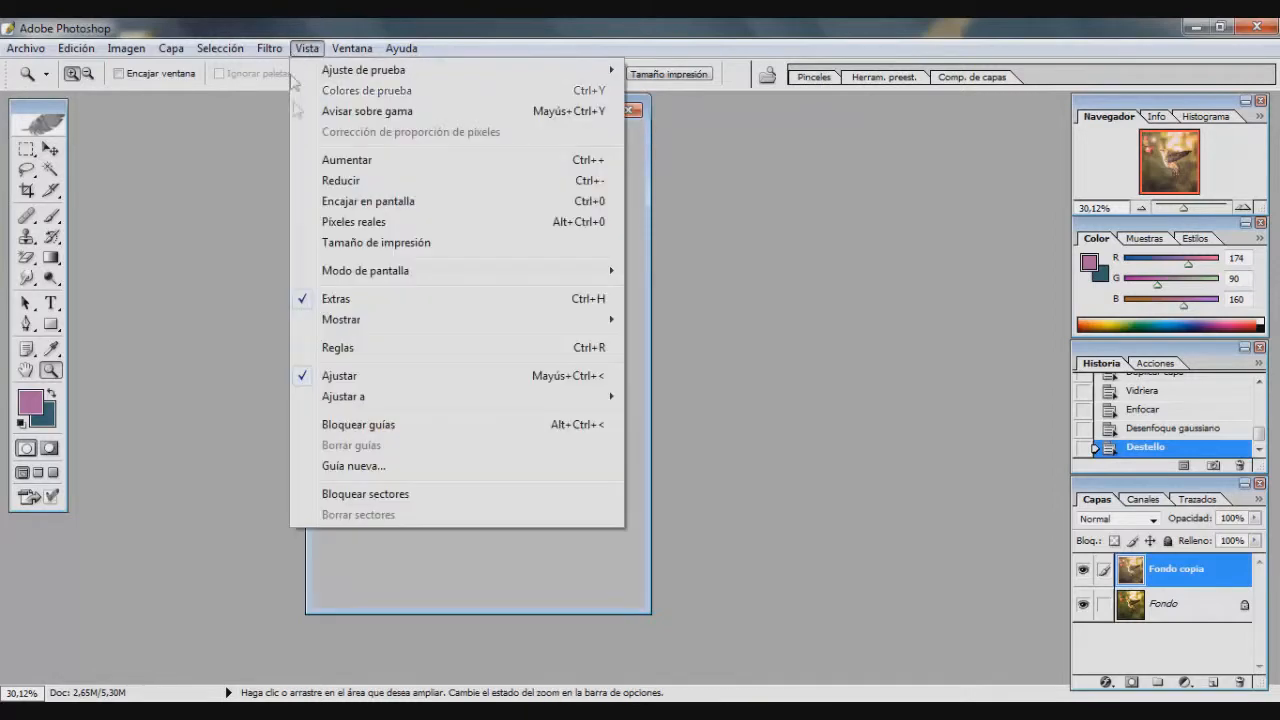
{"action": "left_click", "coordinate": [400, 347]}
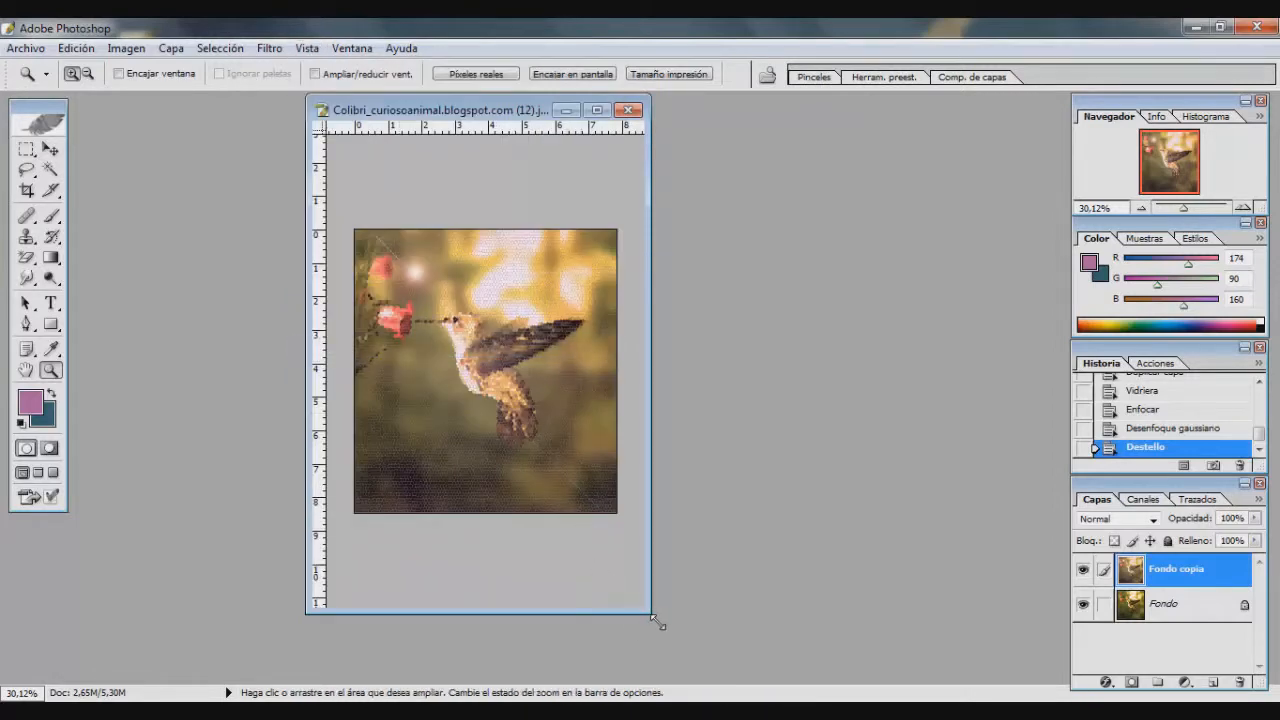
Widen the document window and set the photo's zoom to 50 %.
{"action": "left_click_drag", "start_coordinate": [657, 622], "coordinate": [800, 612]}
{"action": "left_click", "coordinate": [1243, 207]}
{"action": "left_click", "coordinate": [1243, 207]}
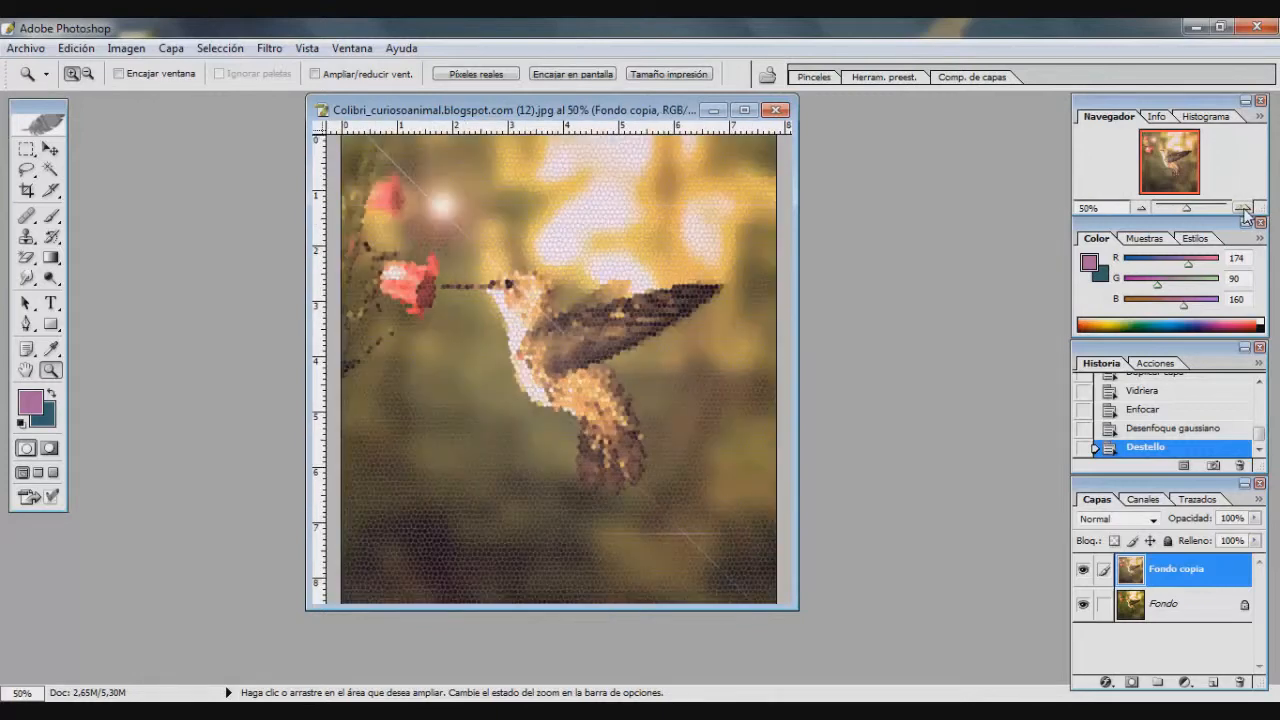
{"action": "left_click", "coordinate": [1243, 207]}
{"action": "left_click", "coordinate": [1141, 207]}
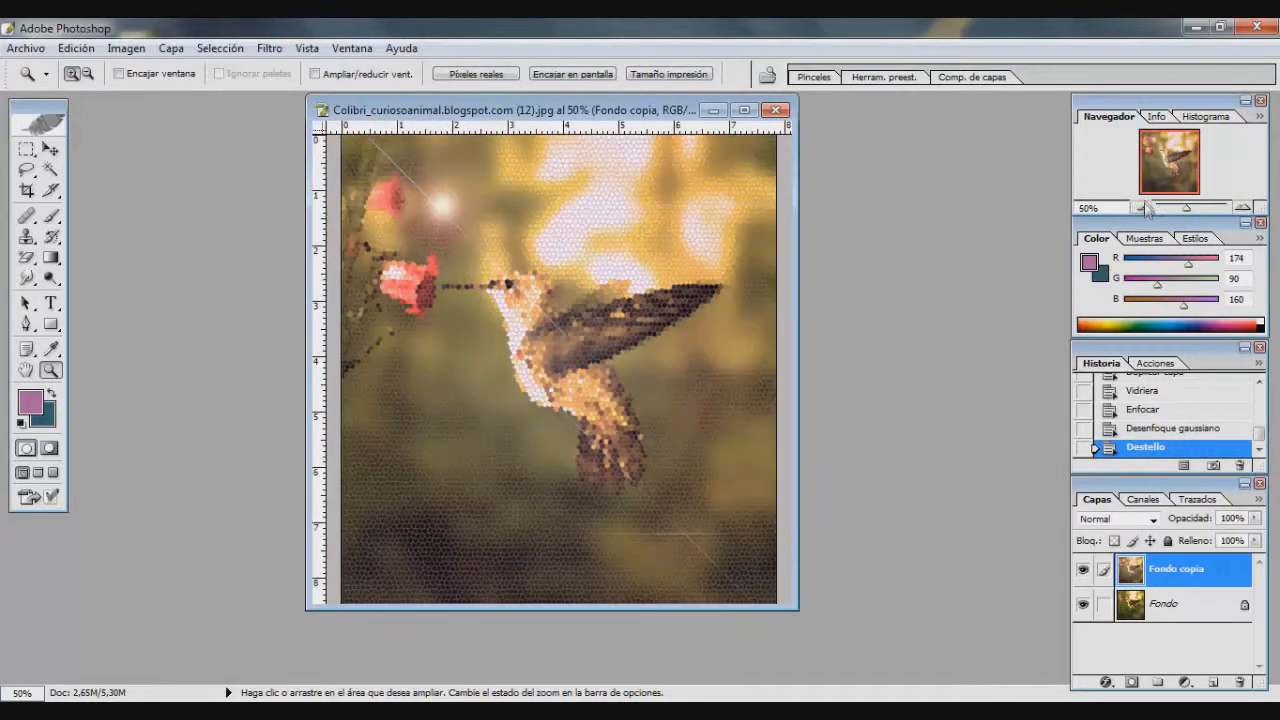
Draw a pink square with the Rectangle tool near the upper flower, spanning about 1 to 2 on both rulers.
{"action": "left_click", "coordinate": [53, 325]}
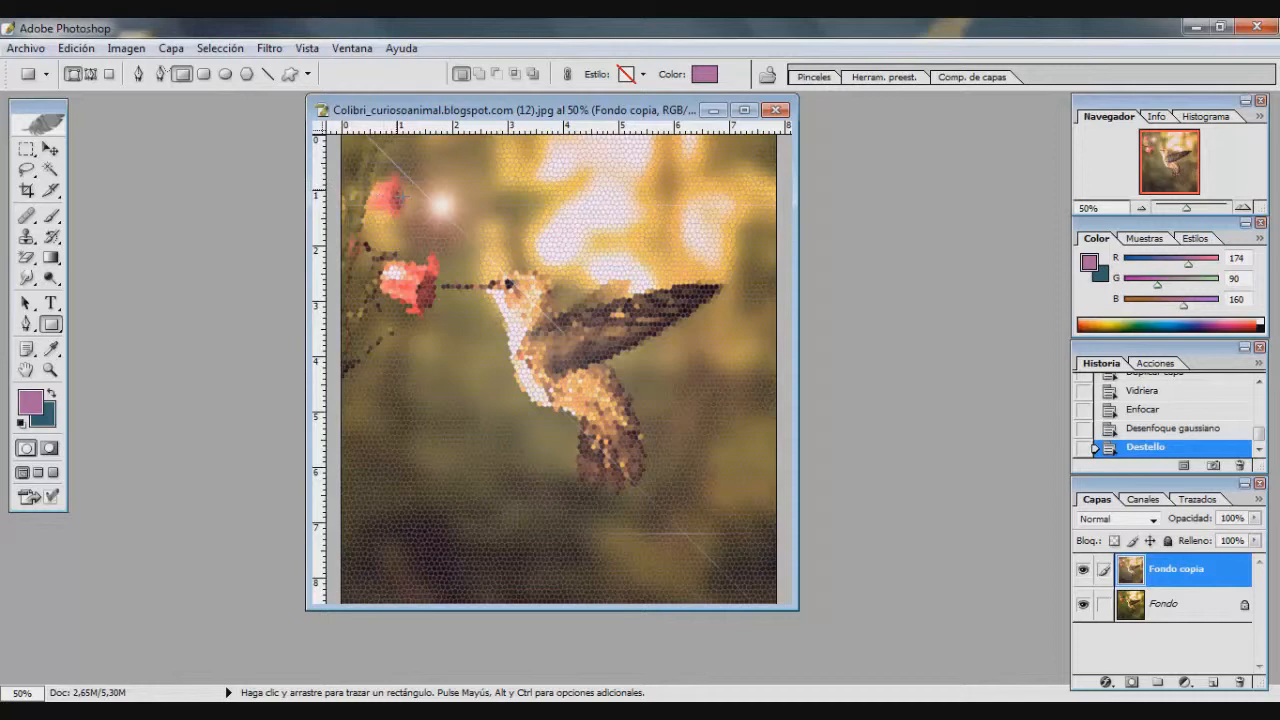
{"action": "left_click_drag", "start_coordinate": [425, 213], "coordinate": [456, 250]}
{"action": "left_click_drag", "start_coordinate": [452, 244], "coordinate": [452, 245]}
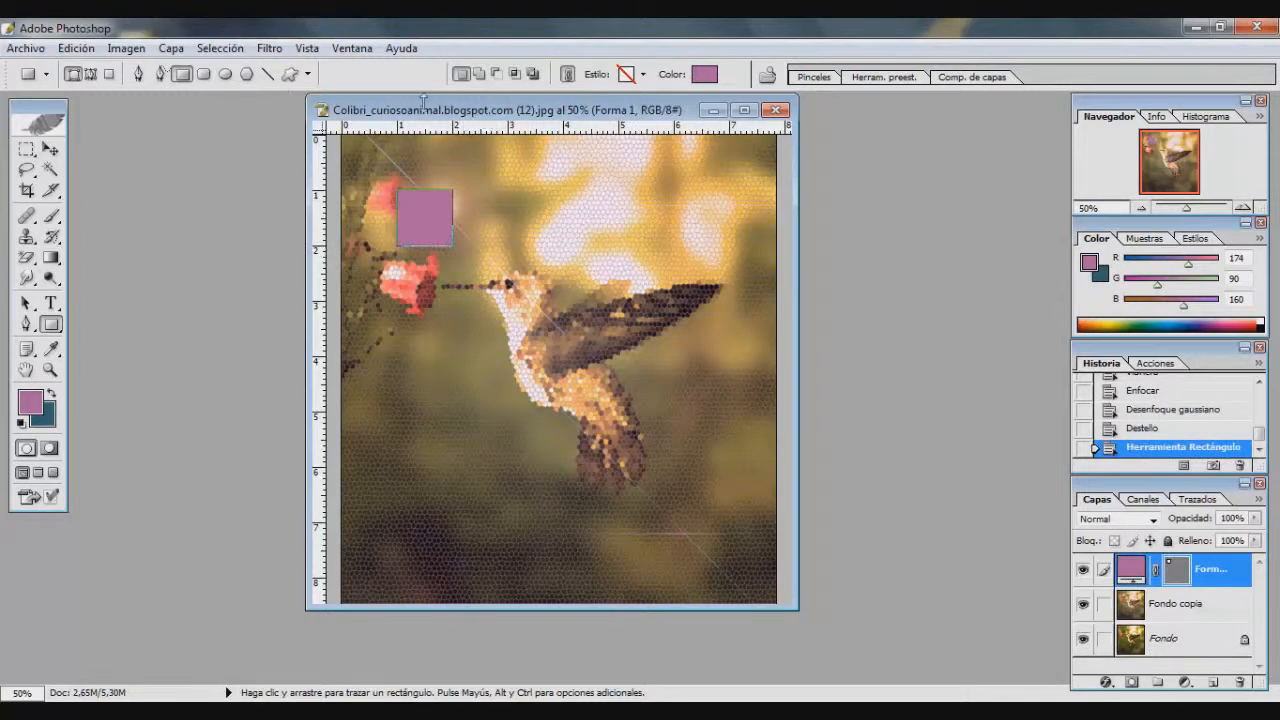
Hide the rulers and draw a second pink rectangle over the hummingbird's head without measuring it.
{"action": "left_click", "coordinate": [306, 48]}
{"action": "left_click", "coordinate": [332, 349]}
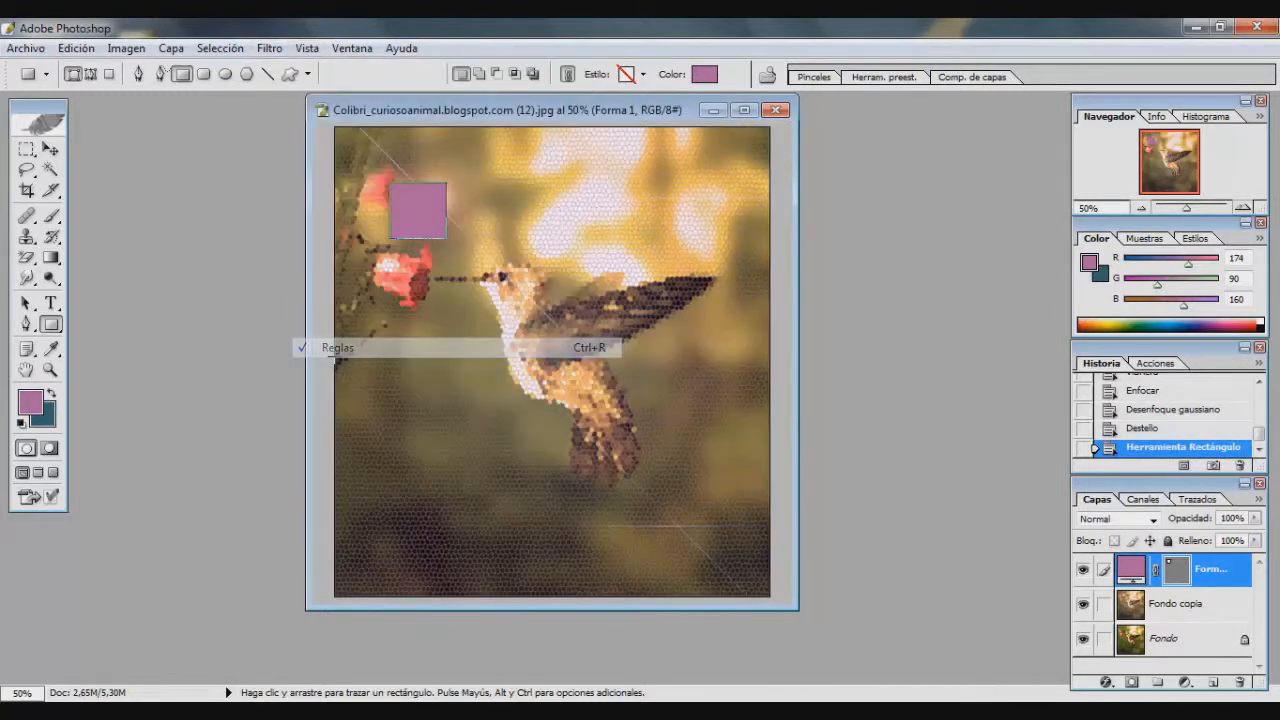
{"action": "left_click_drag", "start_coordinate": [530, 268], "coordinate": [578, 285]}
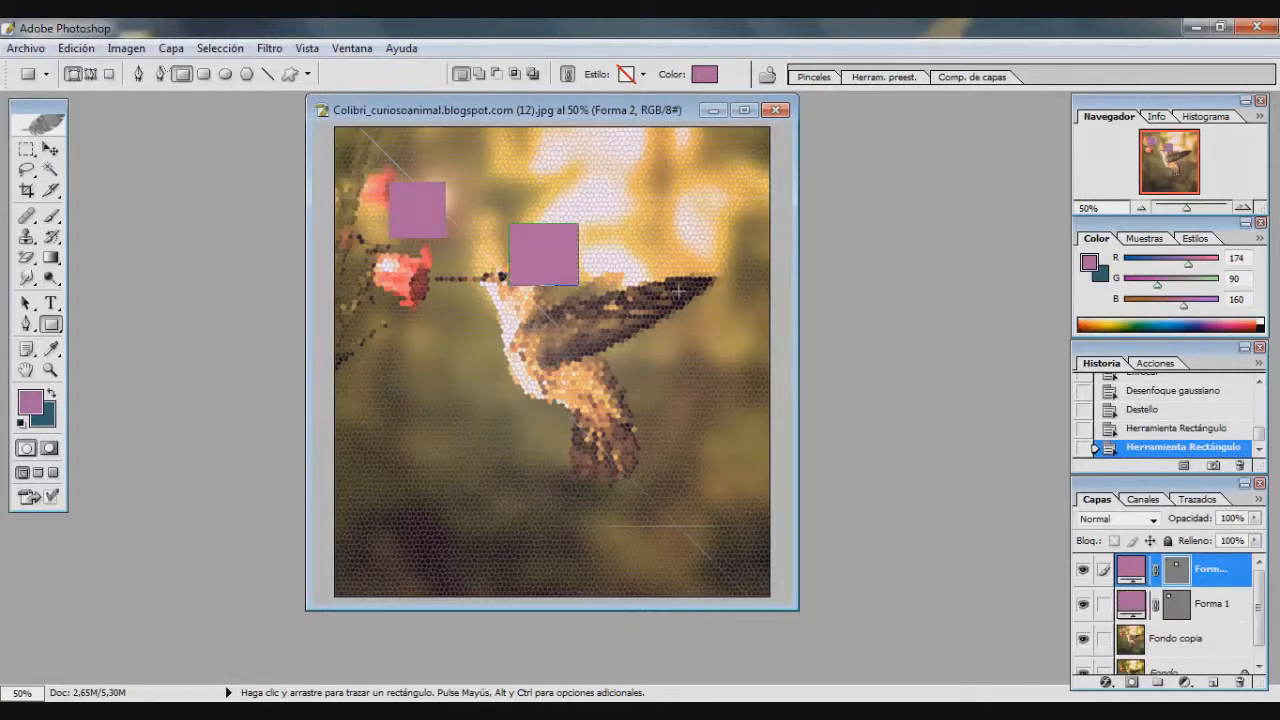
Delete both Herramienta Rectángulo states from the history and show the rulers again.
{"action": "left_click", "coordinate": [1240, 465]}
{"action": "left_click", "coordinate": [1240, 465]}
{"action": "left_click", "coordinate": [307, 48]}
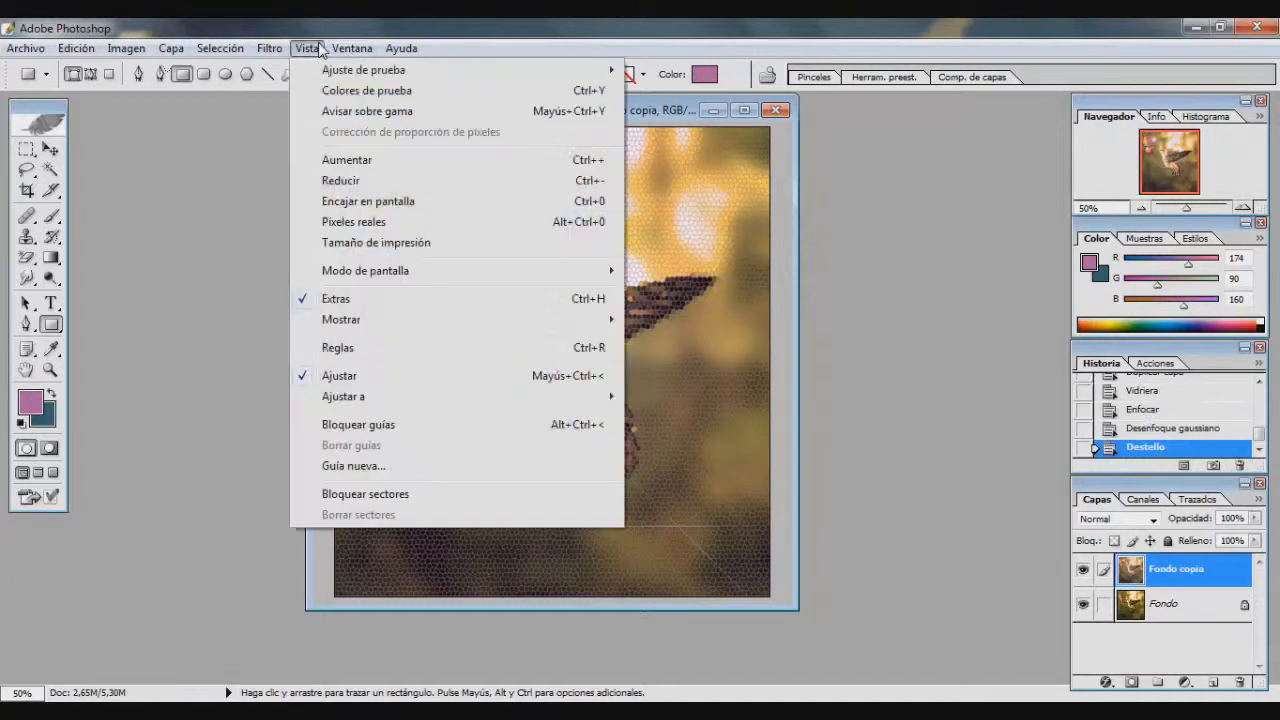
{"action": "left_click", "coordinate": [401, 349]}
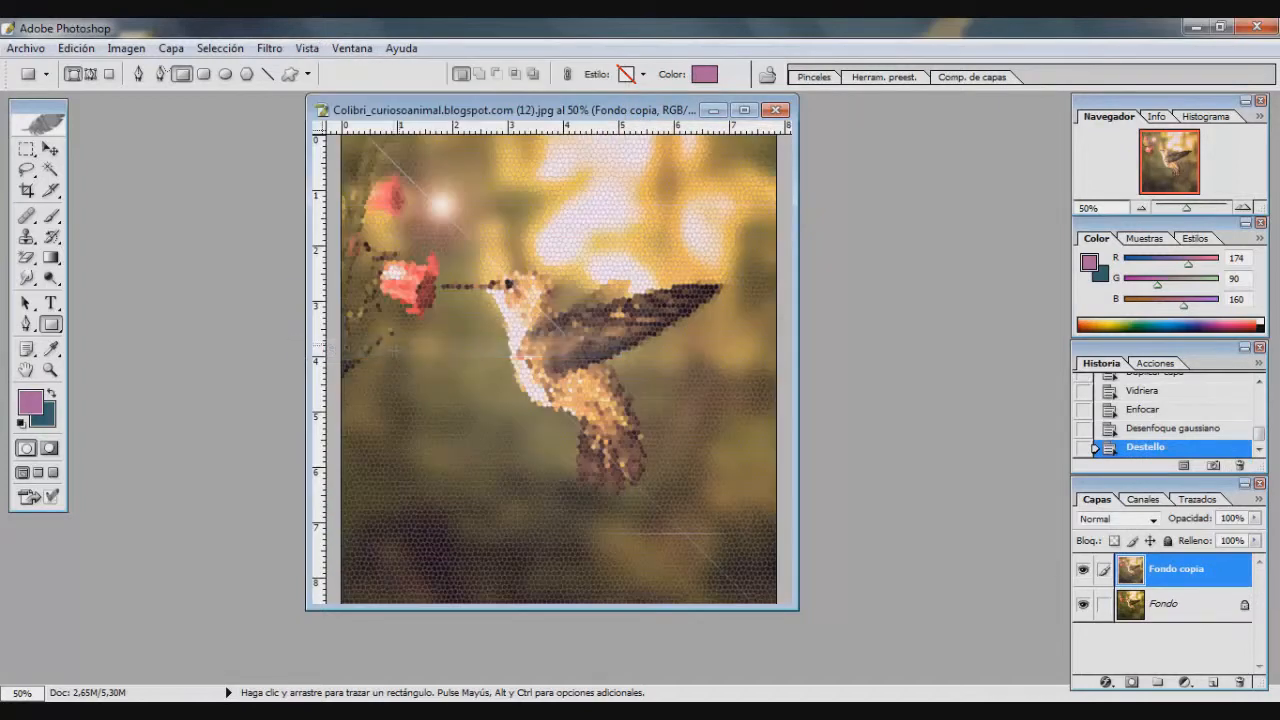
Hide the Color palette and show it again, and do the same with the Capas palette.
{"action": "left_click", "coordinate": [356, 49]}
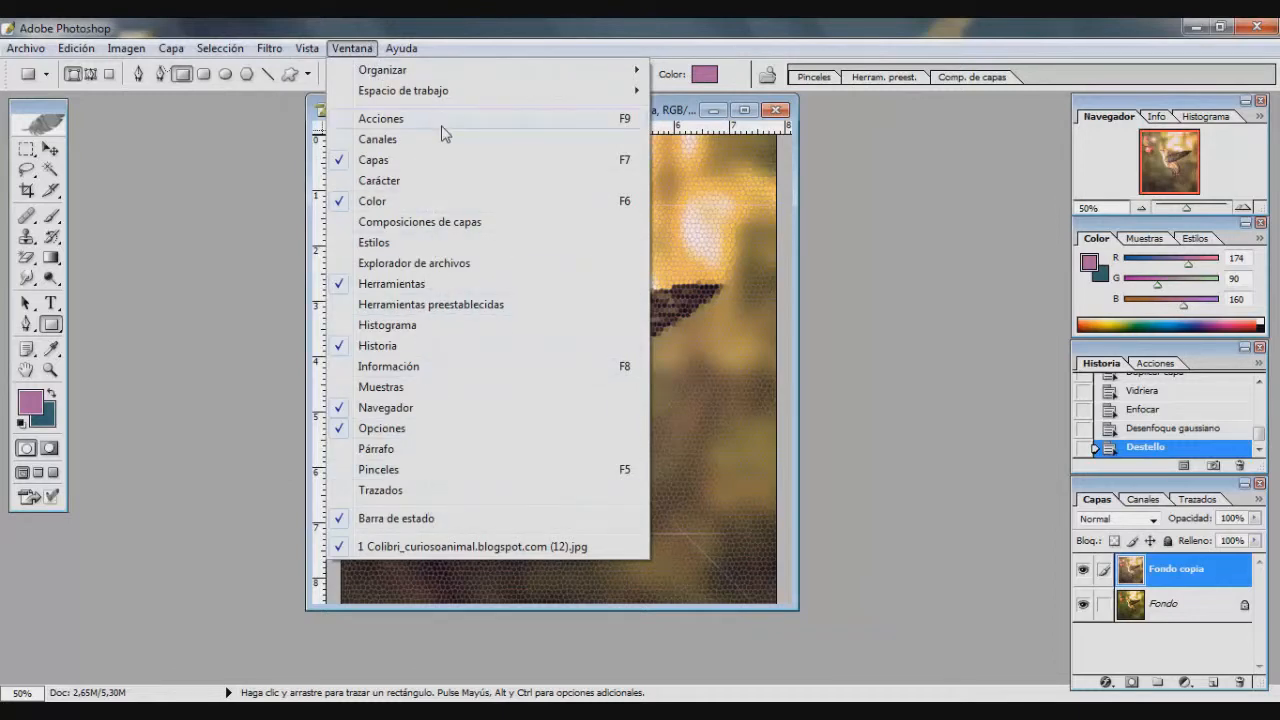
{"action": "left_click", "coordinate": [440, 201]}
{"action": "left_click", "coordinate": [352, 48]}
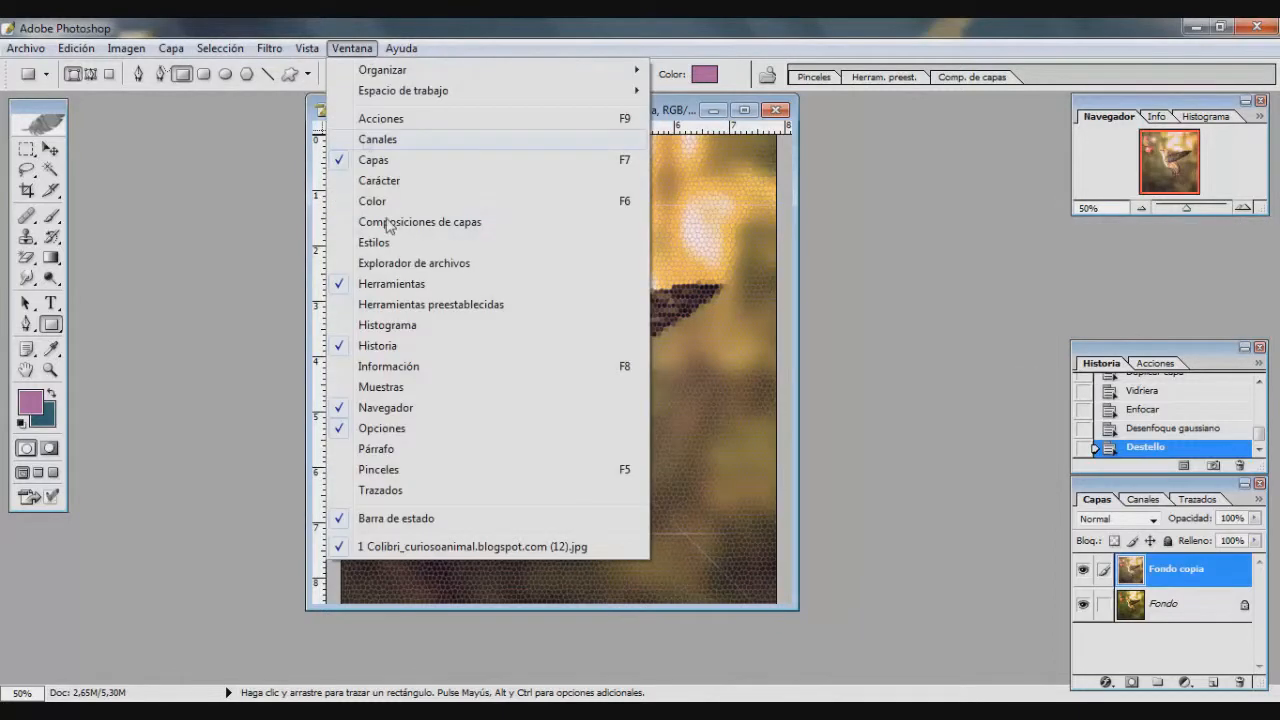
{"action": "left_click", "coordinate": [409, 201]}
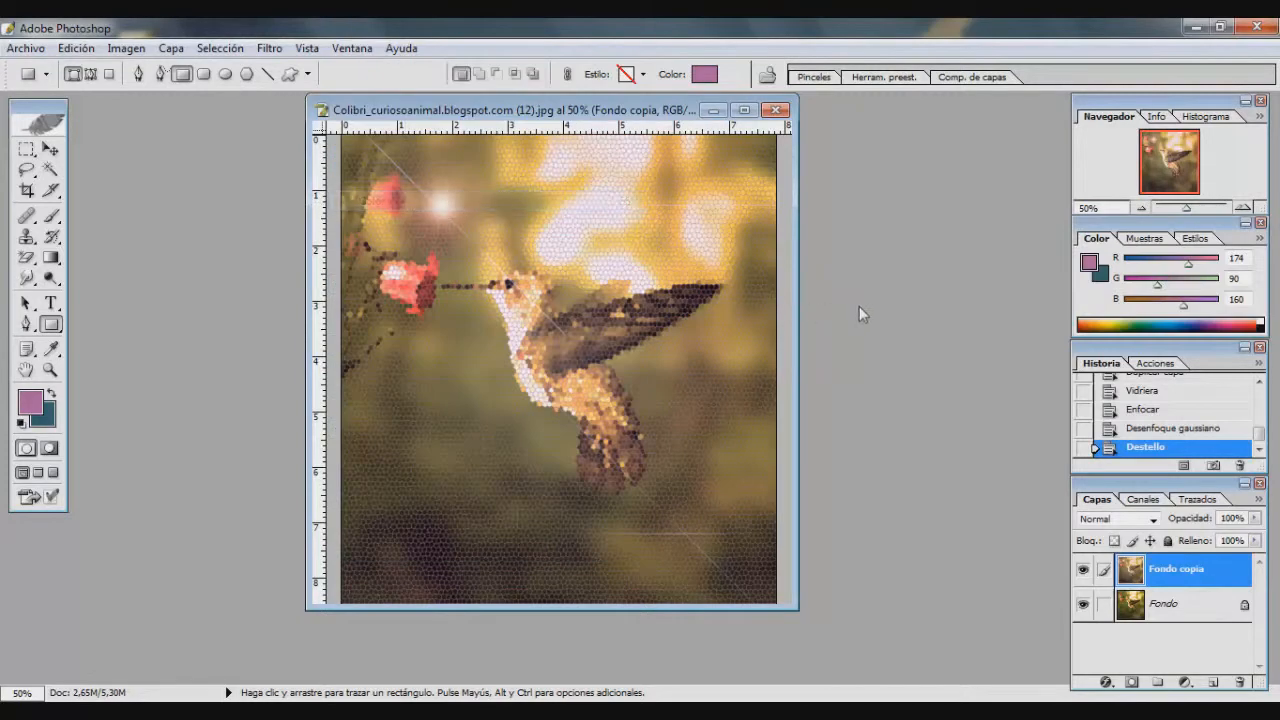
{"action": "left_click", "coordinate": [352, 48]}
{"action": "left_click", "coordinate": [400, 163]}
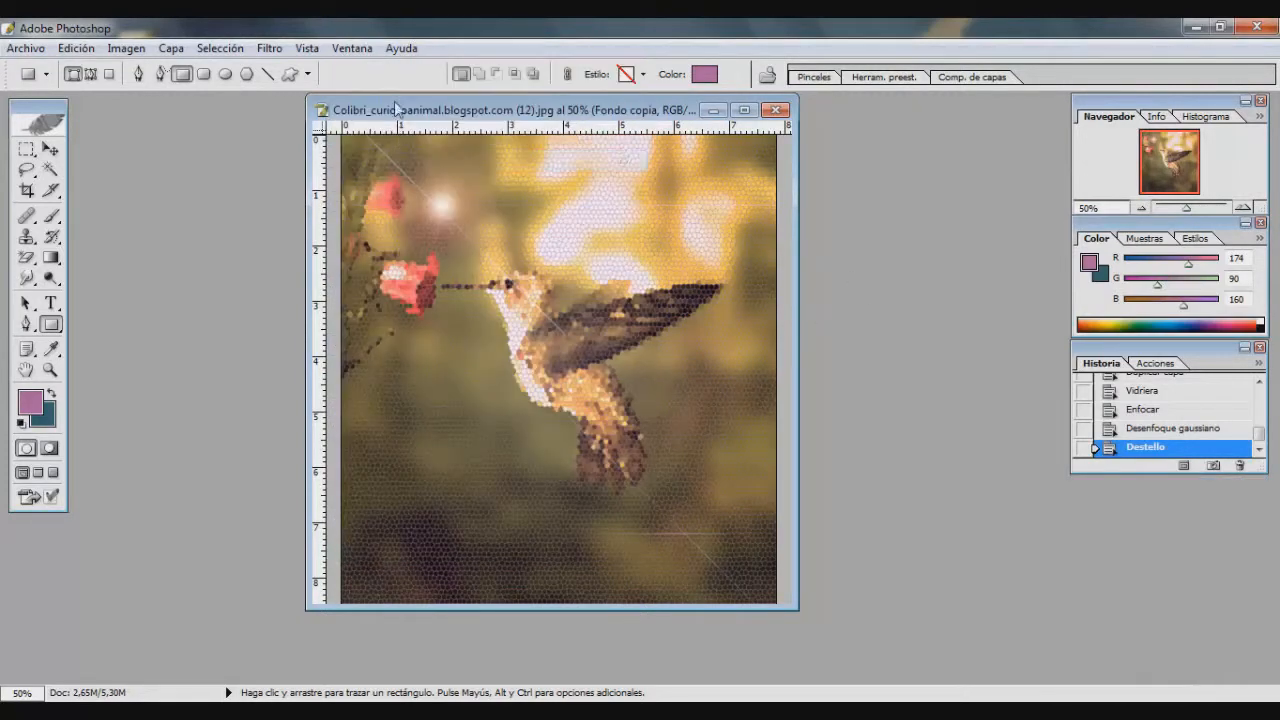
{"action": "left_click", "coordinate": [355, 50]}
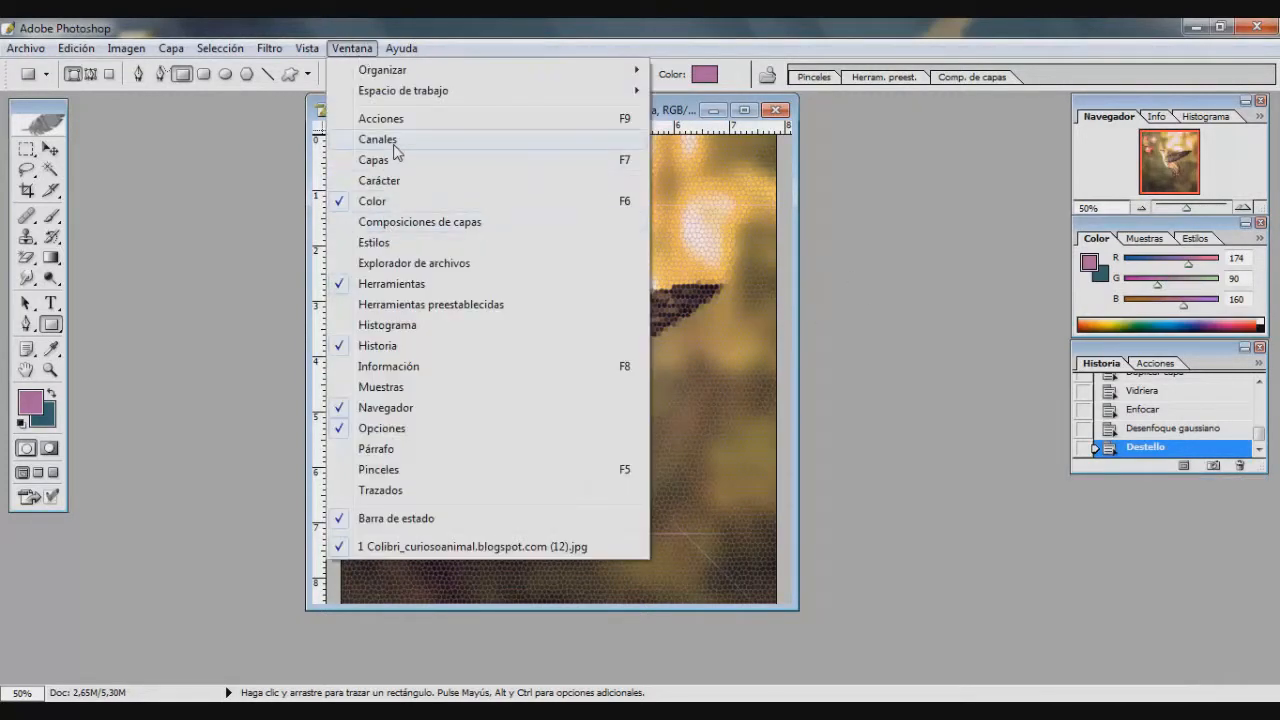
{"action": "left_click", "coordinate": [368, 160]}
Hide the Historia palette and show it again, and do the same with the Navegador palette.
{"action": "left_click", "coordinate": [356, 50]}
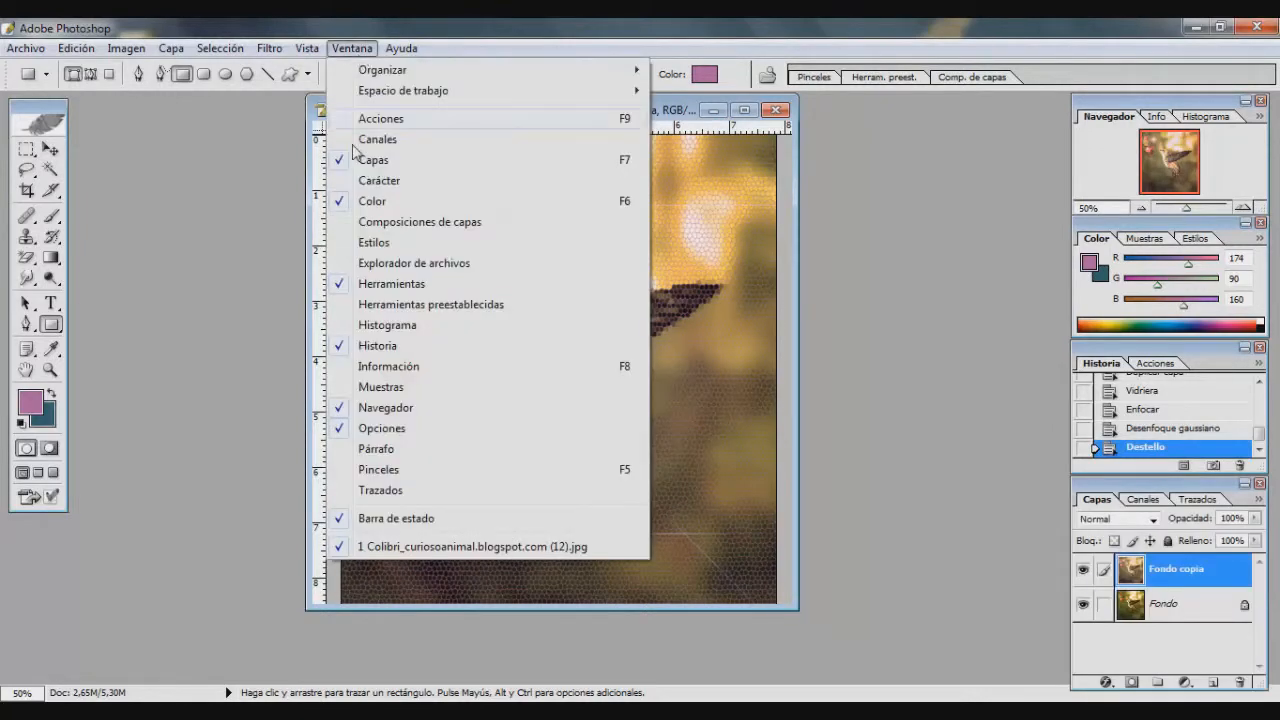
{"action": "left_click", "coordinate": [425, 348]}
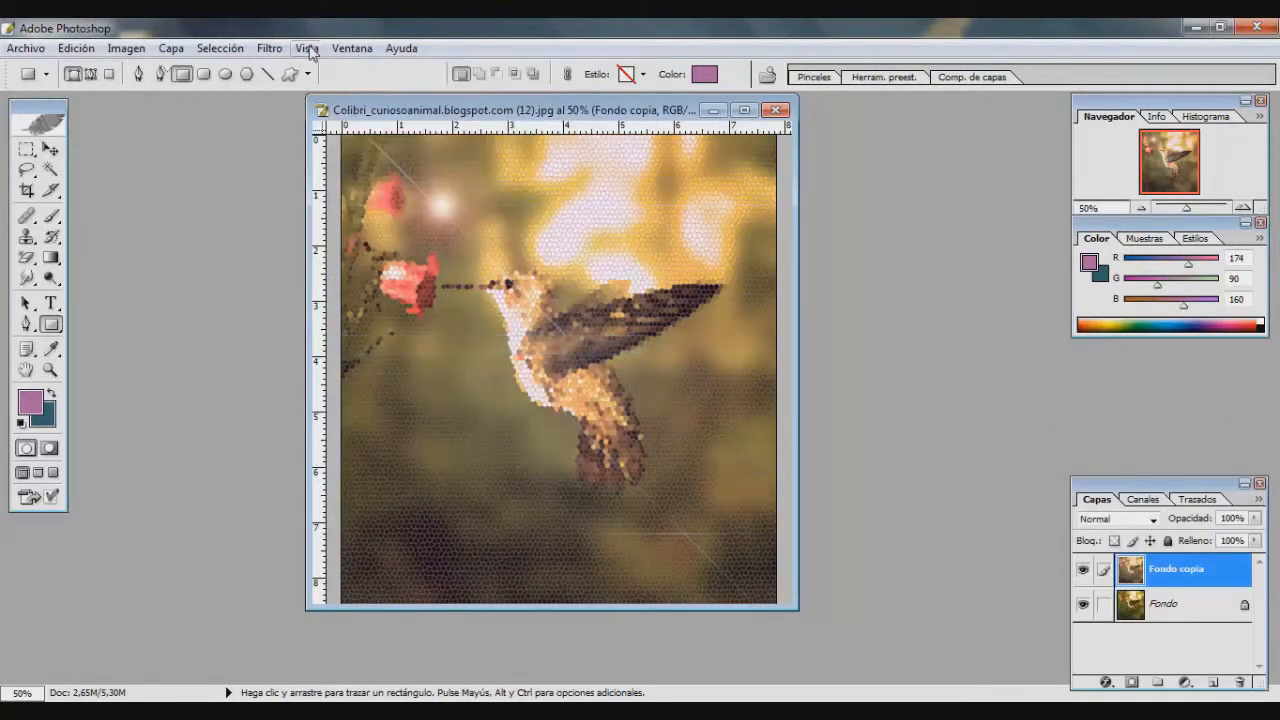
{"action": "left_click", "coordinate": [352, 48]}
{"action": "left_click", "coordinate": [425, 347]}
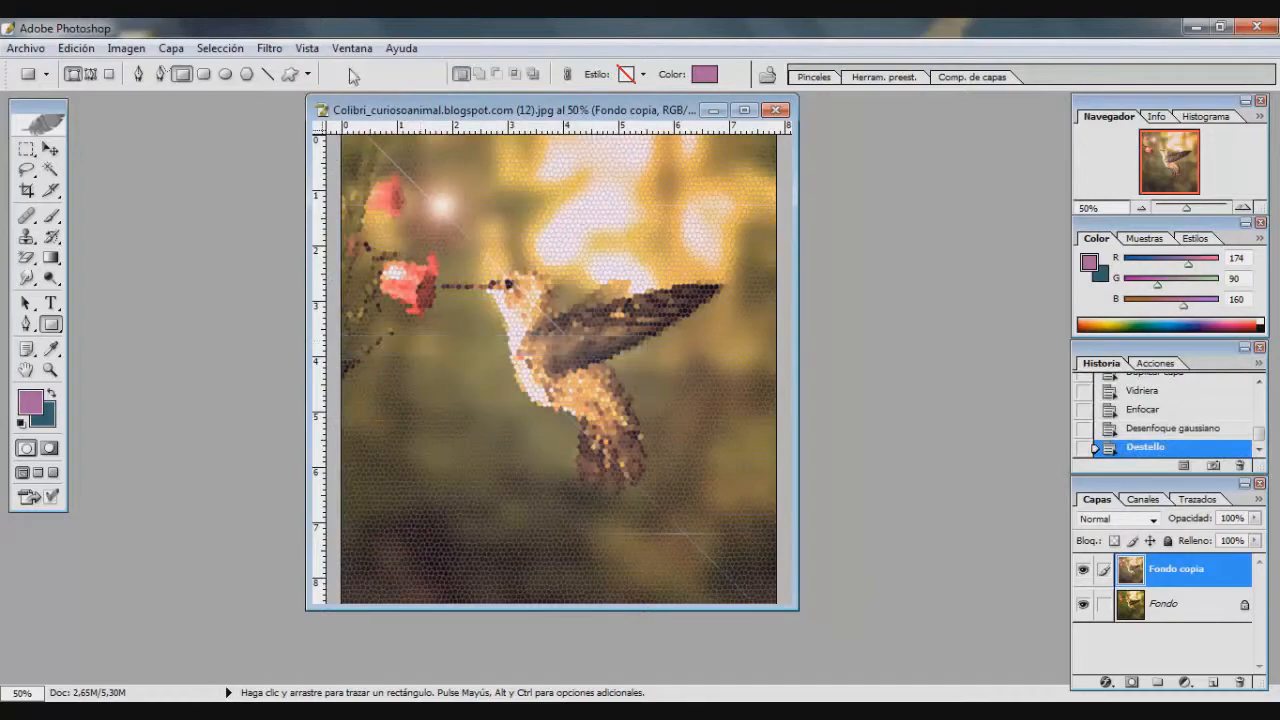
{"action": "left_click", "coordinate": [352, 48]}
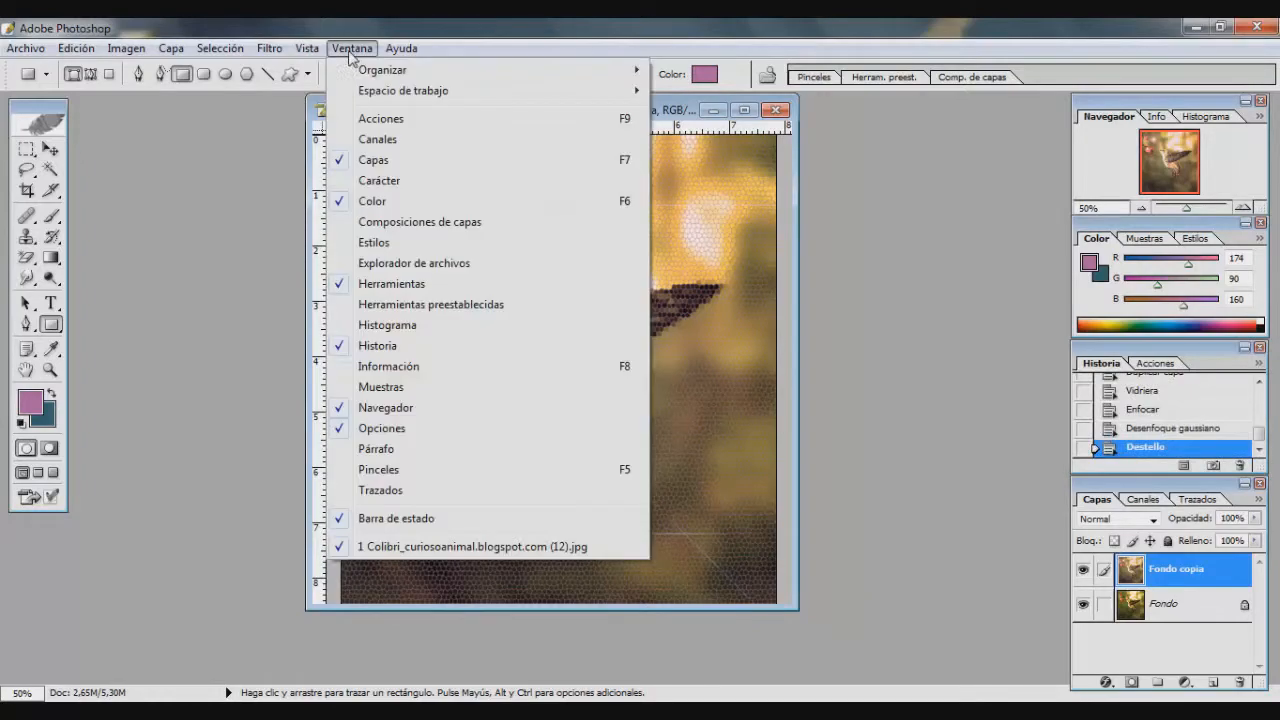
{"action": "left_click", "coordinate": [475, 417]}
{"action": "left_click", "coordinate": [352, 48]}
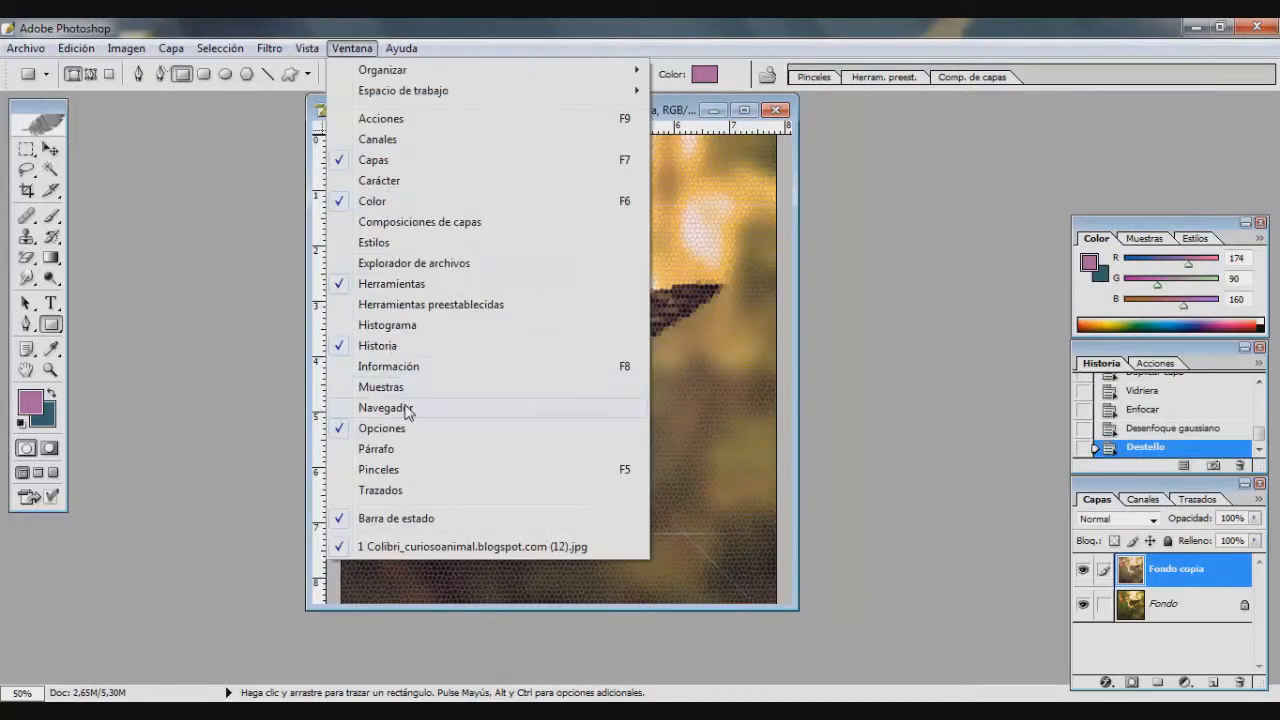
{"action": "left_click", "coordinate": [405, 410]}
Hide the tool options bar and show it again, and look over the Help commands.
{"action": "left_click", "coordinate": [352, 48]}
{"action": "left_click", "coordinate": [405, 428]}
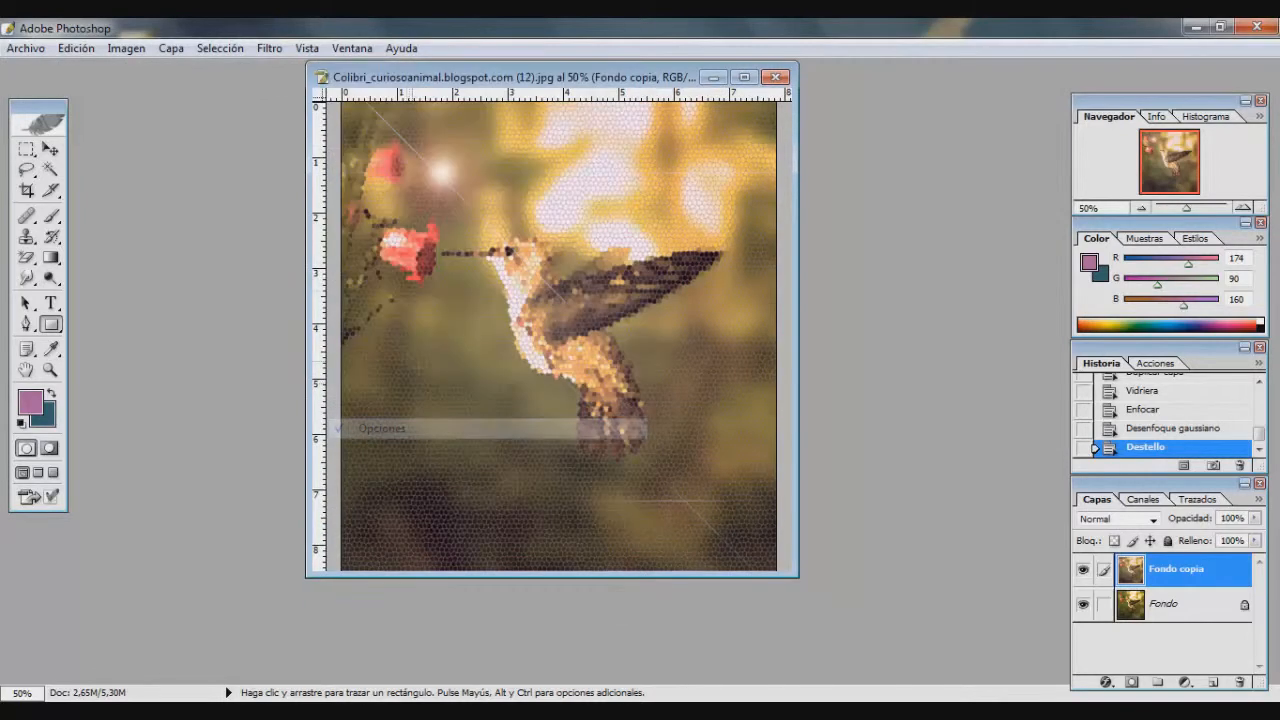
{"action": "left_click", "coordinate": [352, 48]}
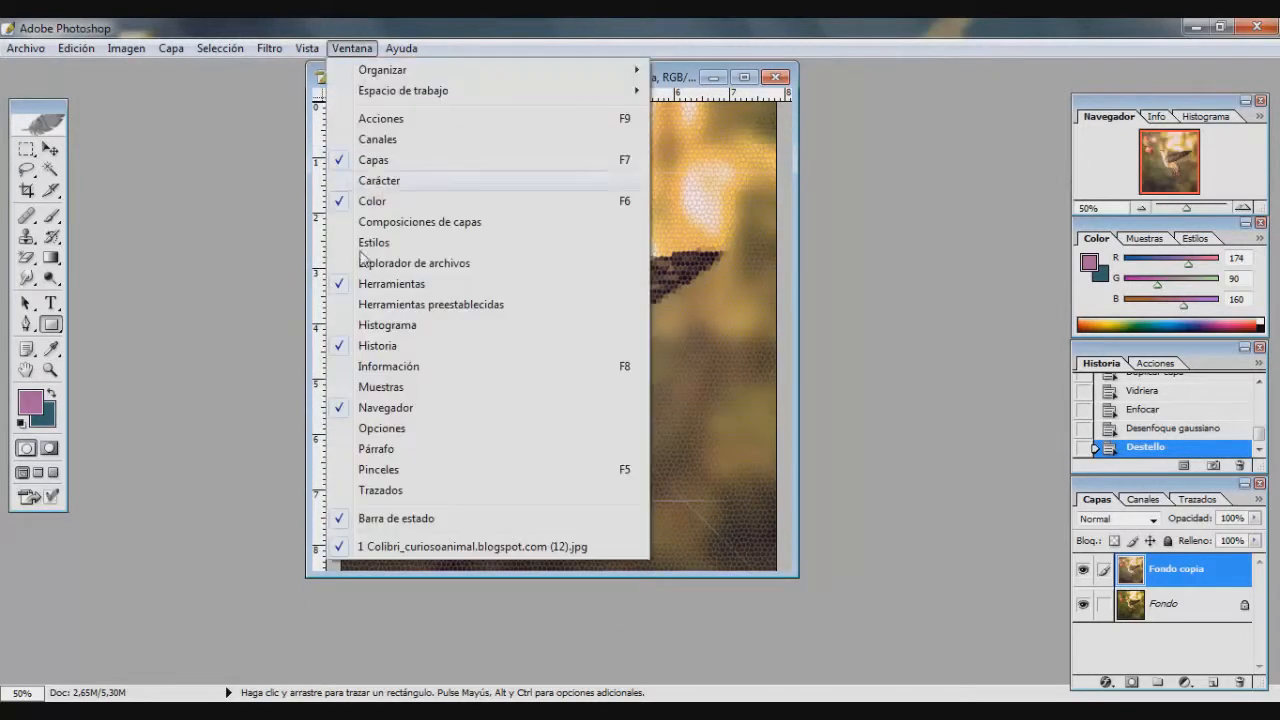
{"action": "left_click", "coordinate": [405, 428]}
{"action": "left_click", "coordinate": [400, 48]}
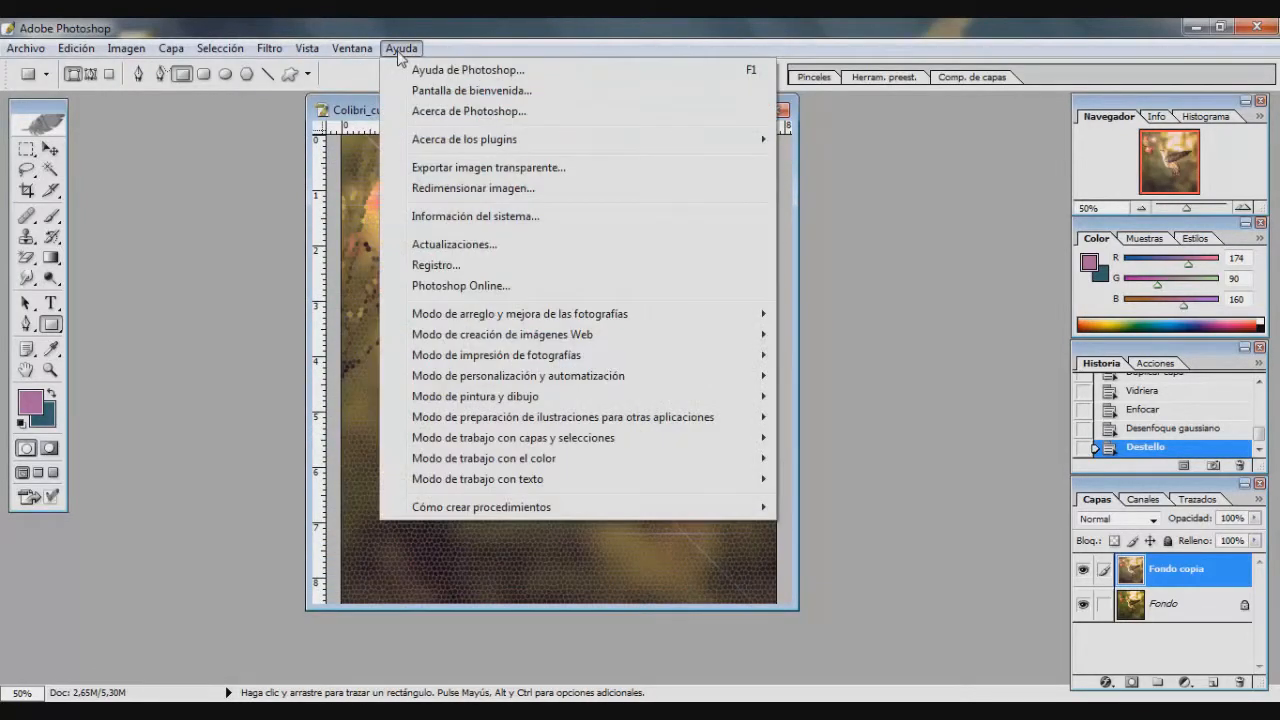
{"action": "left_click", "coordinate": [350, 114]}
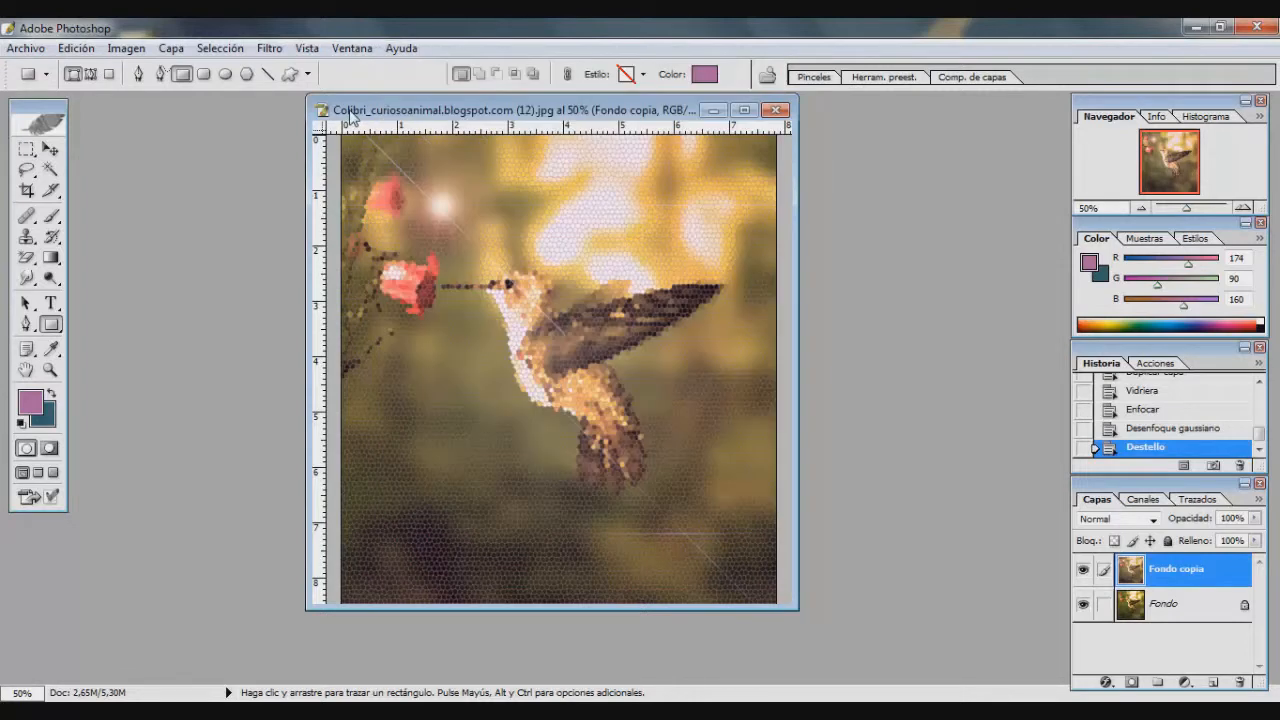
Move the toolbox against the edge of the workspace and maximize the document window.
{"action": "left_click_drag", "start_coordinate": [75, 130], "coordinate": [14, 99]}
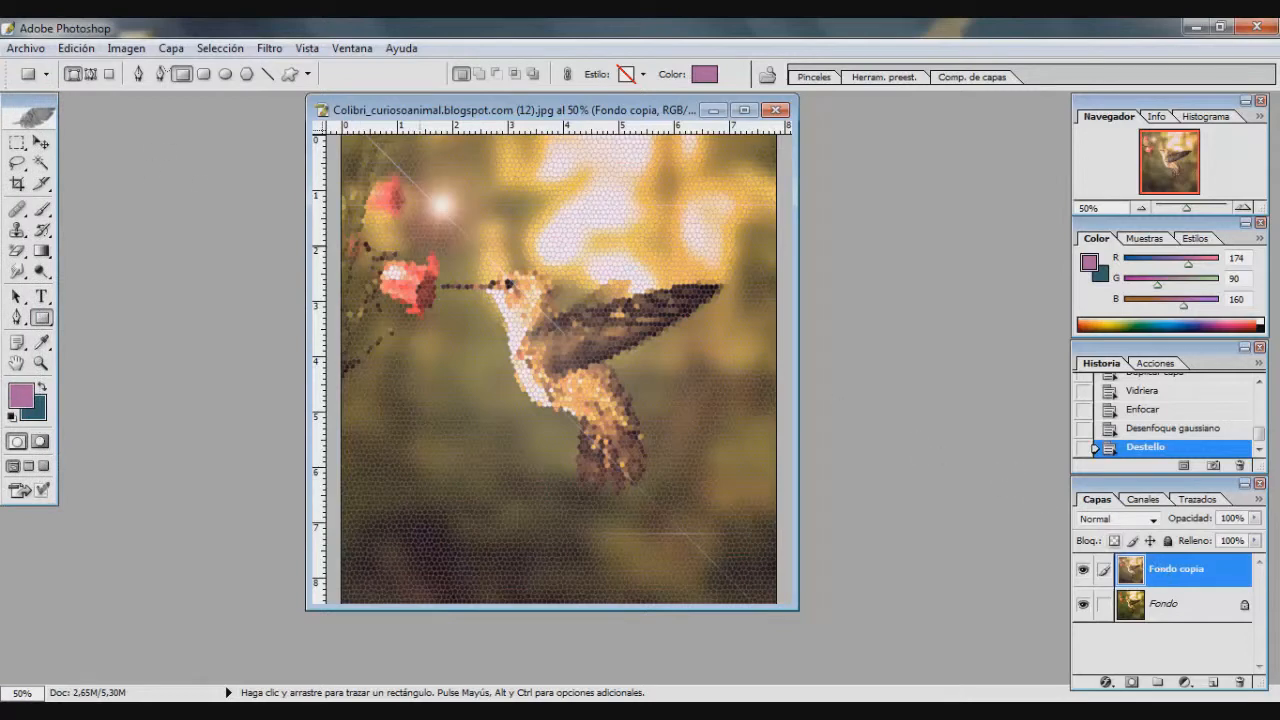
{"action": "left_click", "coordinate": [17, 143]}
{"action": "double_click", "coordinate": [500, 112]}
Draw and clear a rectangular selection over the hummingbird, and draw a tall elliptical selection over its beak, about 2 by 5 ruler units.
{"action": "left_click_drag", "start_coordinate": [440, 153], "coordinate": [820, 498]}
{"action": "left_click", "coordinate": [820, 498]}
{"action": "left_click", "coordinate": [17, 146]}
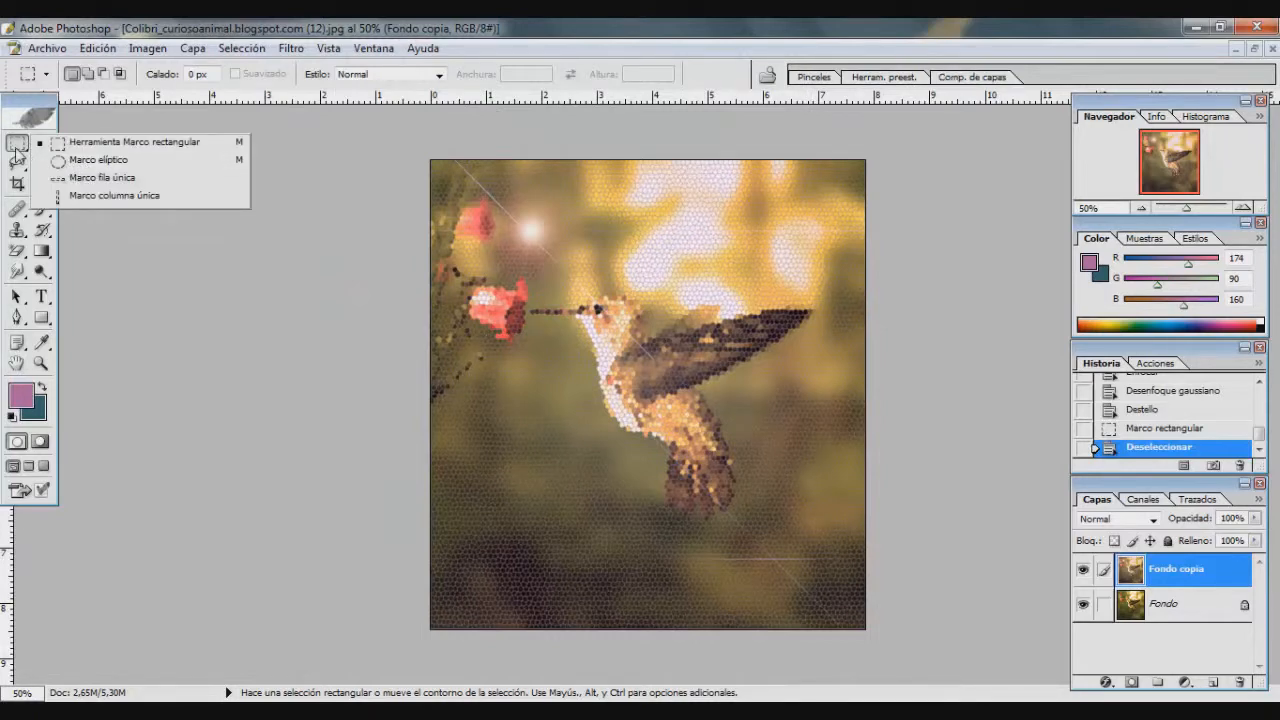
{"action": "left_click", "coordinate": [98, 160]}
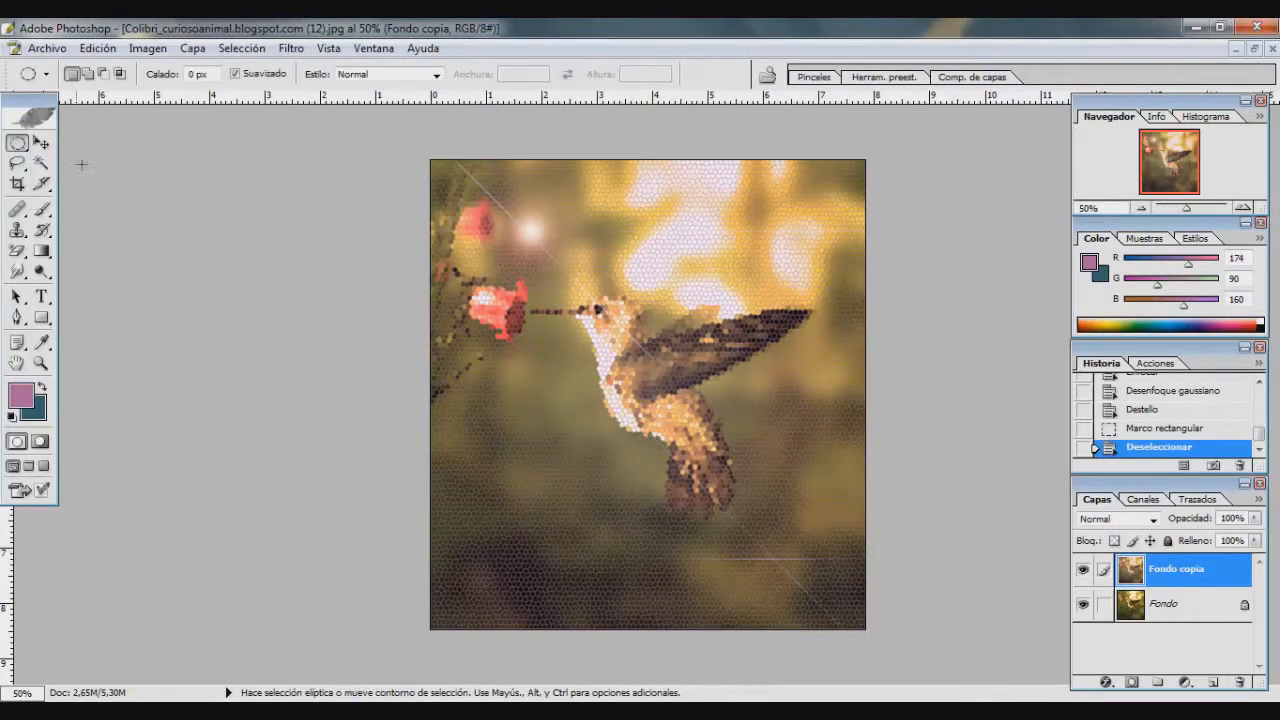
{"action": "left_click_drag", "start_coordinate": [514, 216], "coordinate": [624, 484]}
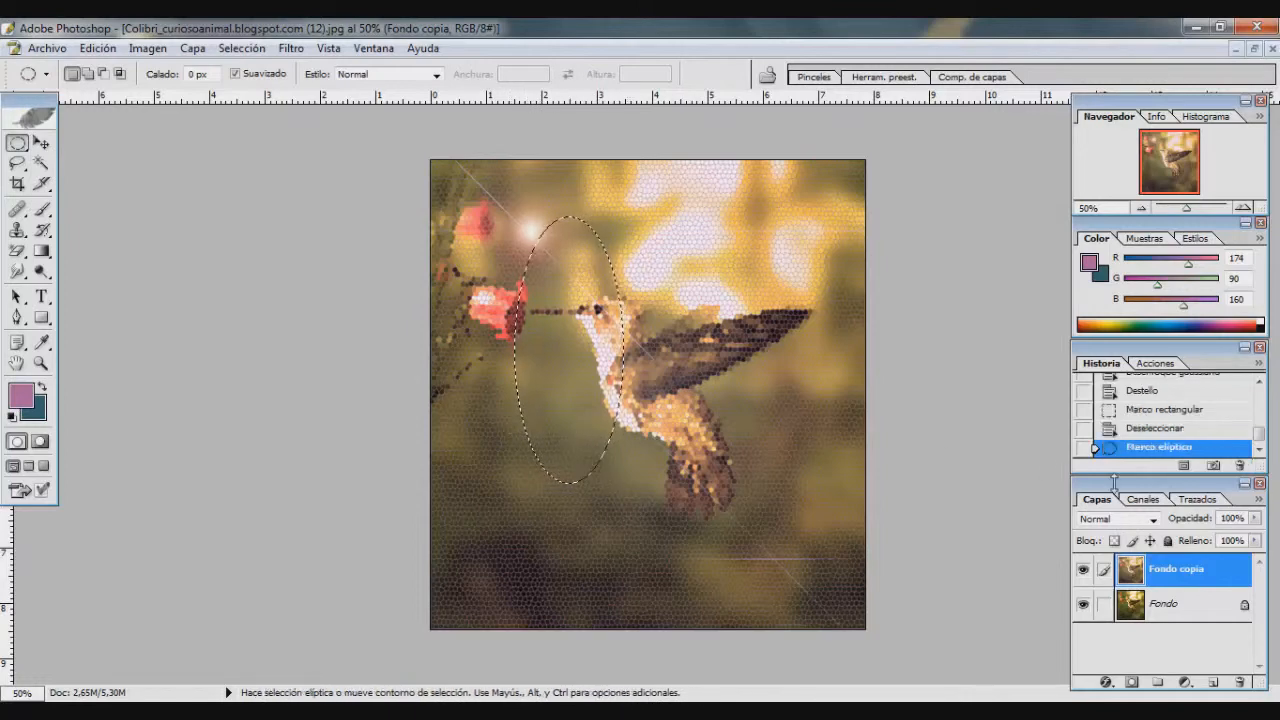
Paint the inside of the elliptical selection pink using a hard round Brush of size 118.
{"action": "left_click", "coordinate": [42, 209]}
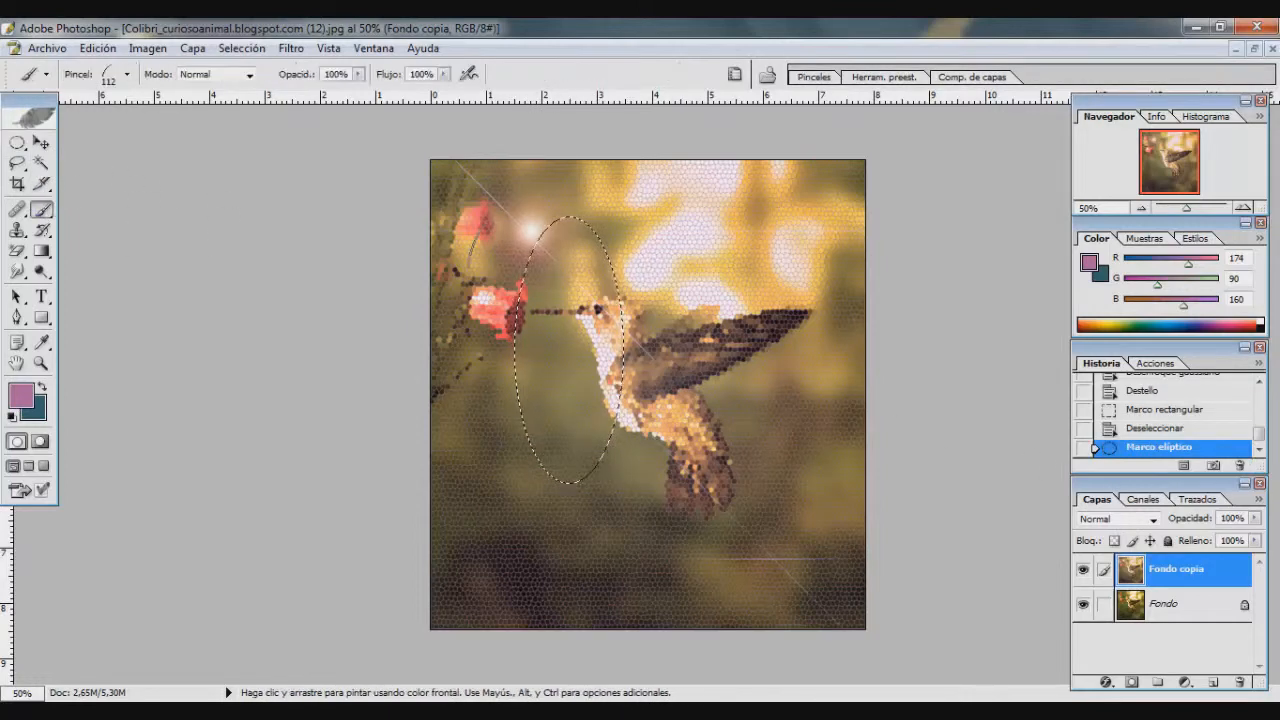
{"action": "left_click", "coordinate": [127, 74]}
{"action": "double_click", "coordinate": [178, 334]}
{"action": "left_click", "coordinate": [127, 74]}
{"action": "left_click", "coordinate": [130, 127]}
{"action": "mouse_move", "coordinate": [590, 250]}
{"action": "left_mouse_down"}
{"action": "mouse_move", "coordinate": [635, 285]}
{"action": "mouse_move", "coordinate": [570, 300]}
{"action": "mouse_move", "coordinate": [640, 240]}
{"action": "mouse_move", "coordinate": [560, 431]}
{"action": "left_mouse_up"}
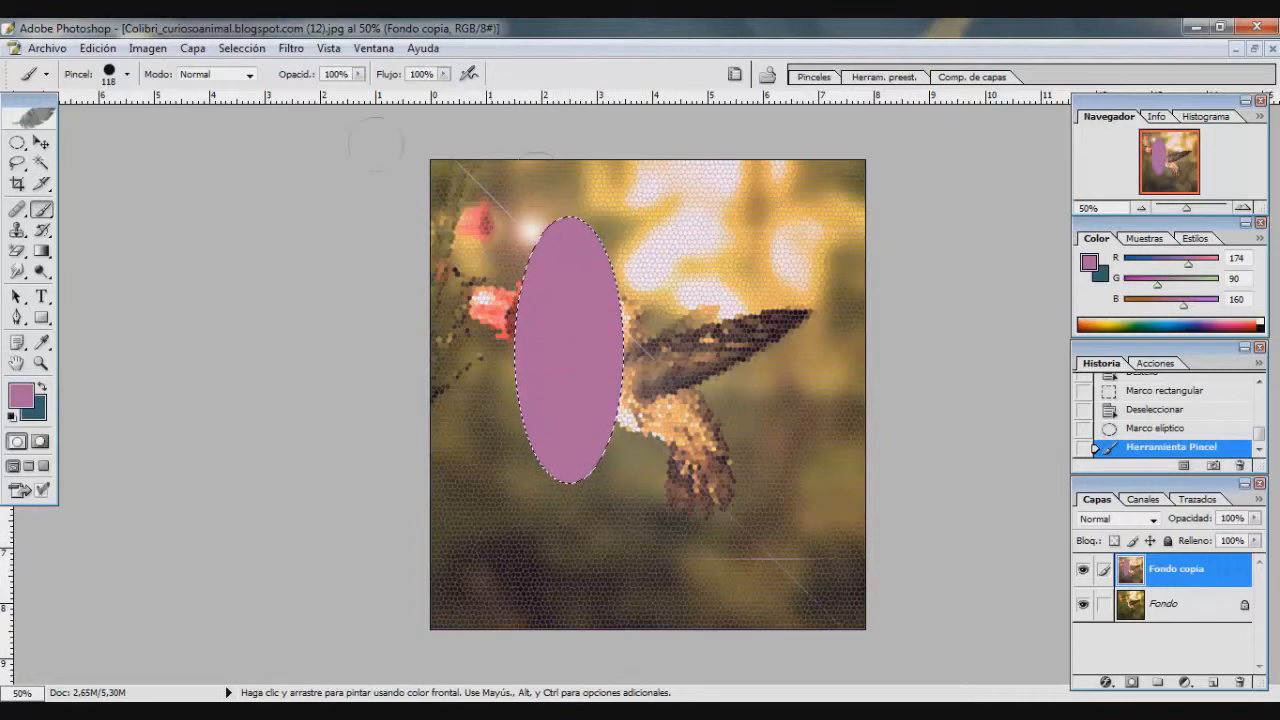
Deselect the painted ellipse and delete the history states from Marco elíptico onward.
{"action": "left_click", "coordinate": [17, 143]}
{"action": "key", "text": "ctrl+d"}
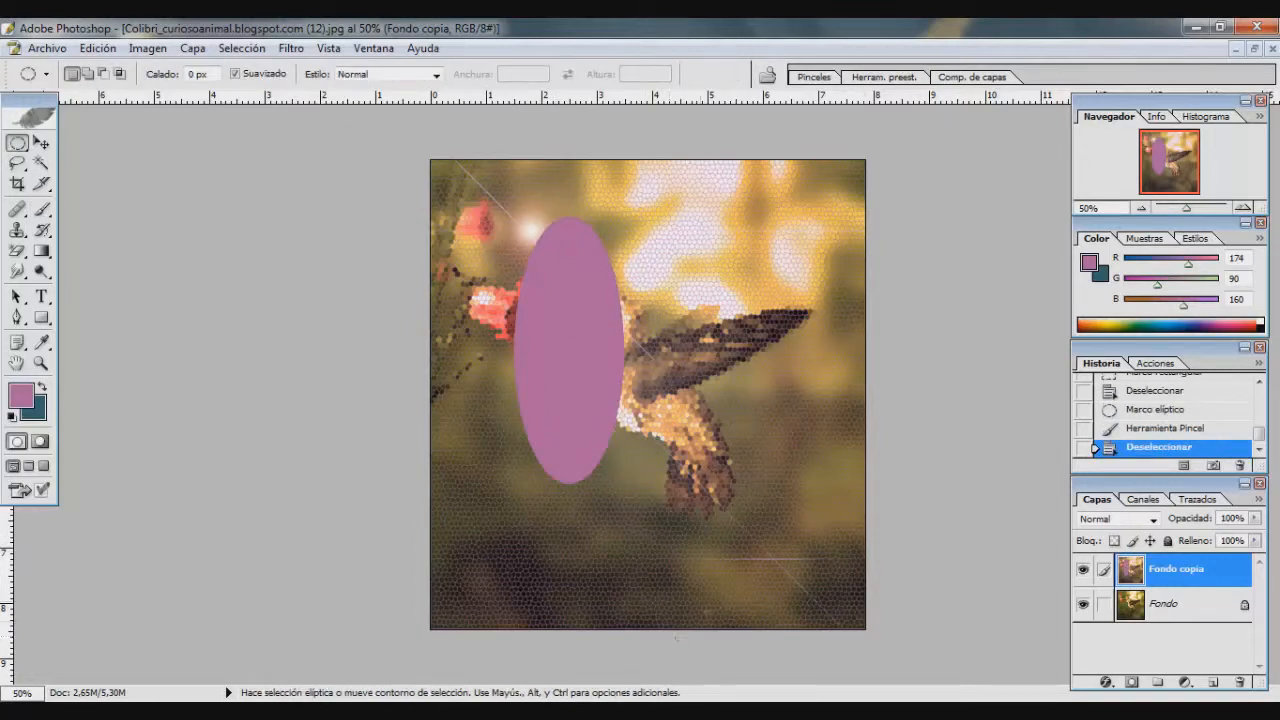
{"action": "left_click_drag", "start_coordinate": [1206, 412], "coordinate": [1240, 465]}
Shift the Fondo copia layer around the canvas with the Move tool and return it to its original position.
{"action": "left_click", "coordinate": [41, 143]}
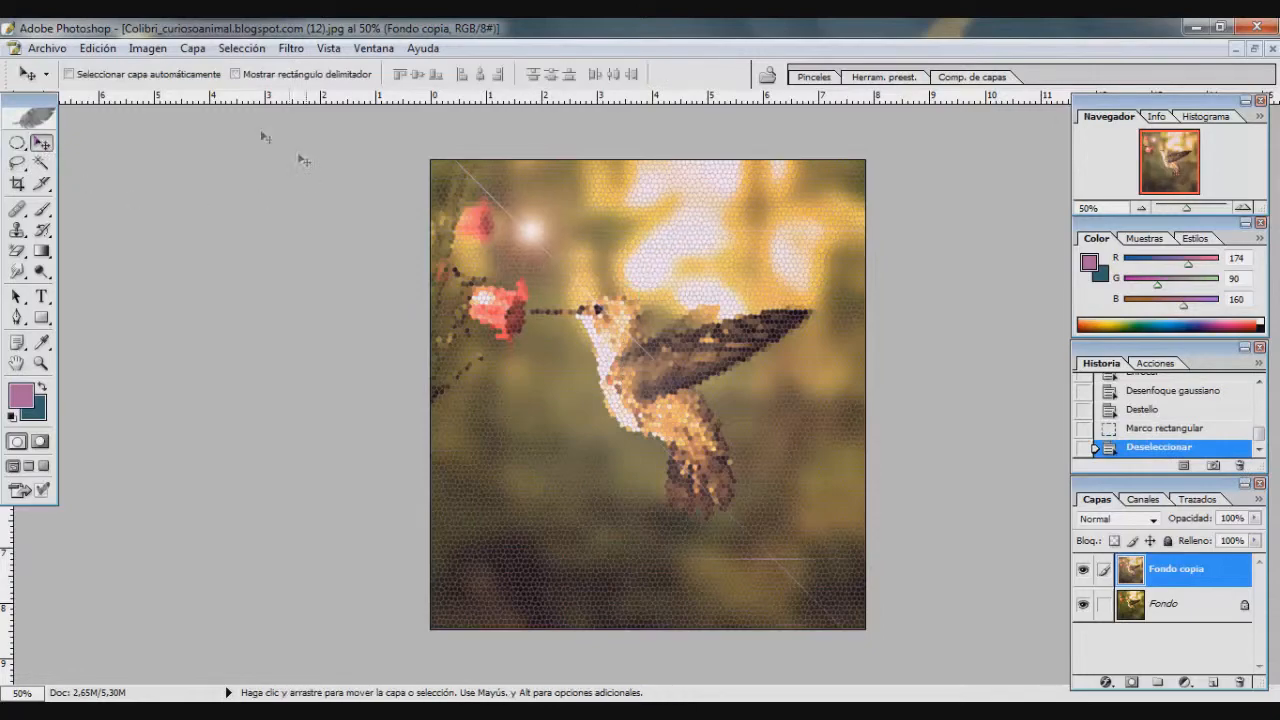
{"action": "mouse_move", "coordinate": [586, 374]}
{"action": "left_mouse_down"}
{"action": "mouse_move", "coordinate": [686, 449]}
{"action": "mouse_move", "coordinate": [686, 484]}
{"action": "mouse_move", "coordinate": [613, 685]}
{"action": "mouse_move", "coordinate": [613, 392]}
{"action": "mouse_move", "coordinate": [581, 374]}
{"action": "left_mouse_up"}
{"action": "left_click_drag", "start_coordinate": [620, 262], "coordinate": [538, 305]}
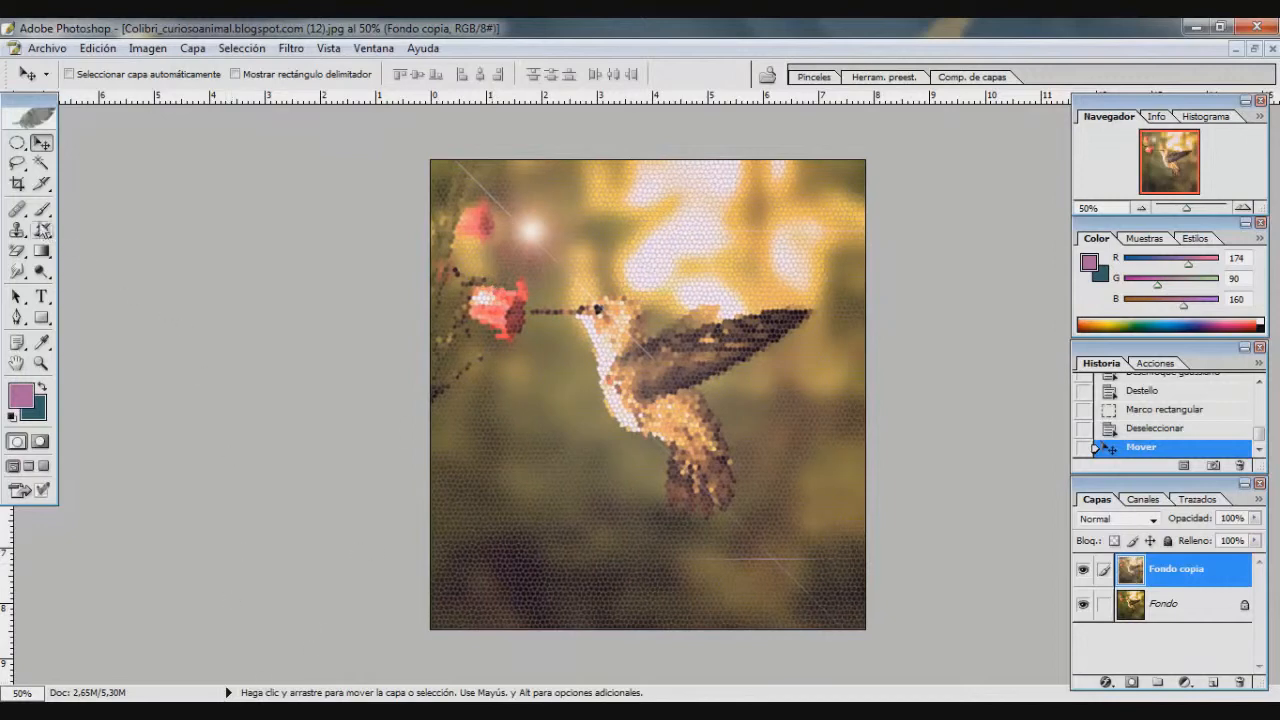
Trace a freehand selection around the hummingbird, including its beak, wing and tail, with the Lasso tool.
{"action": "left_click", "coordinate": [16, 165]}
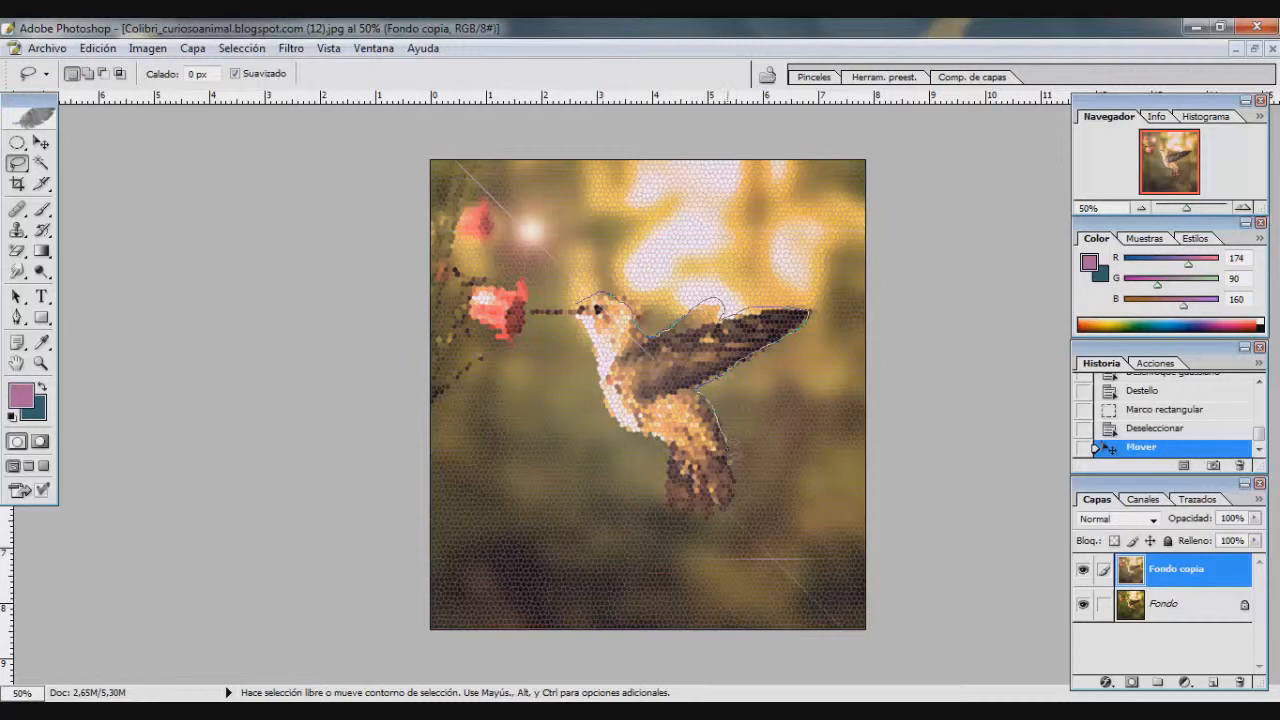
{"action": "left_click_drag", "start_coordinate": [666, 503], "coordinate": [675, 462]}
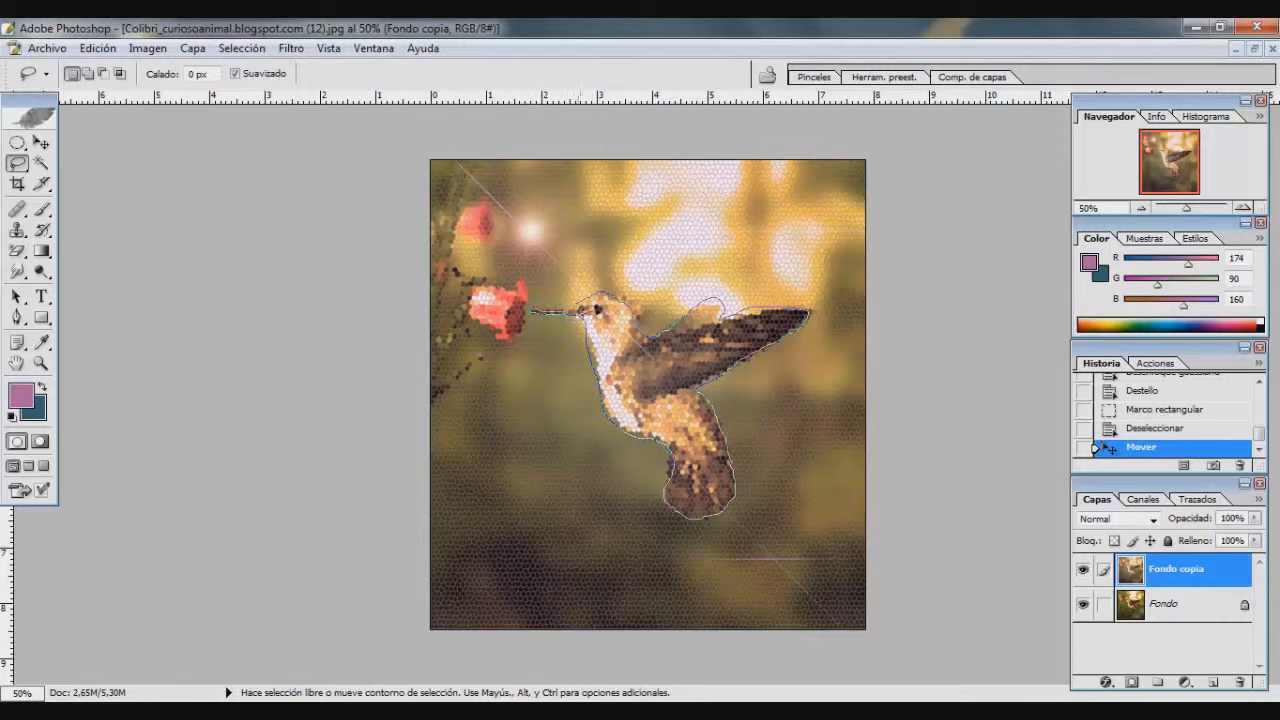
{"action": "left_click_drag", "start_coordinate": [595, 302], "coordinate": [597, 304]}
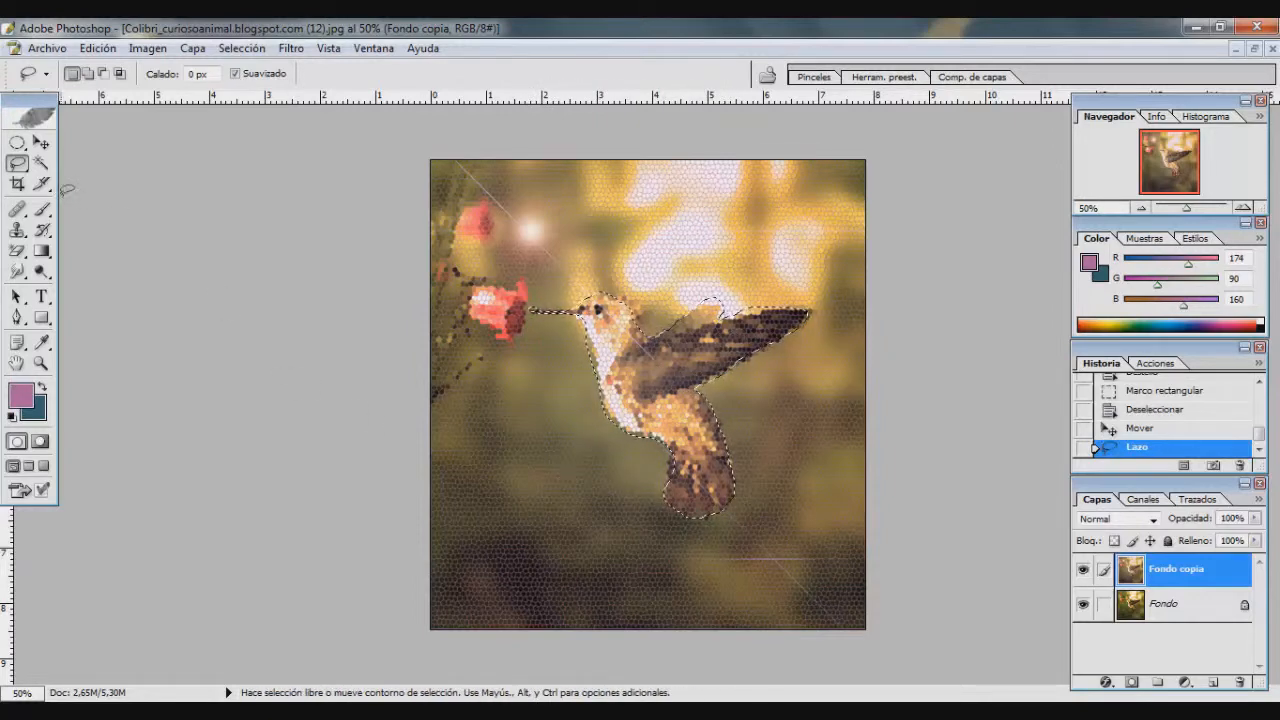
Draw a straight-sided selection loosely enclosing the hummingbird with the Polygonal Lasso (Lazo poligonal).
{"action": "left_click", "coordinate": [17, 164]}
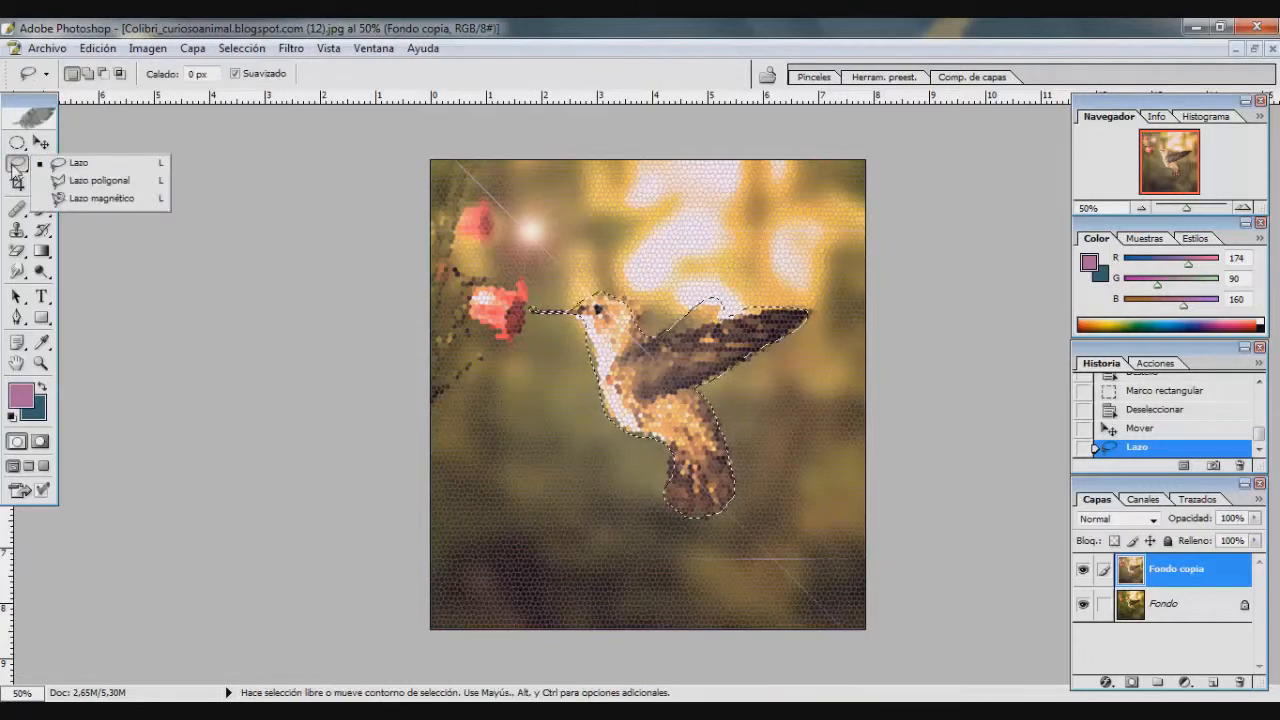
{"action": "left_click", "coordinate": [109, 184]}
{"action": "left_click", "coordinate": [502, 213]}
{"action": "left_click", "coordinate": [555, 518]}
{"action": "left_click", "coordinate": [809, 377]}
{"action": "left_click", "coordinate": [803, 227]}
{"action": "left_click", "coordinate": [495, 237]}
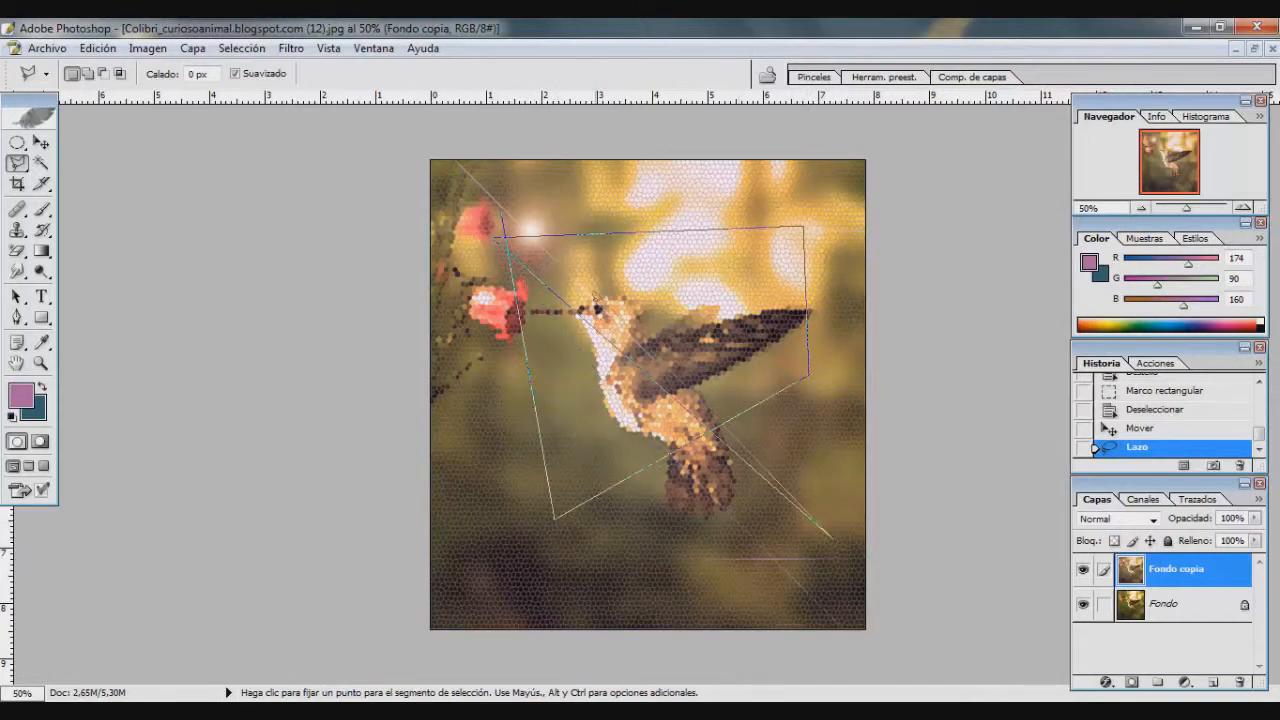
{"action": "left_click", "coordinate": [508, 224]}
Replace it with a four-sided Polygonal Lasso selection running from the upper flower around the bird's head and body.
{"action": "left_click", "coordinate": [512, 223]}
{"action": "left_click", "coordinate": [447, 355]}
{"action": "left_click", "coordinate": [655, 520]}
{"action": "left_click", "coordinate": [707, 298]}
{"action": "left_click", "coordinate": [497, 210]}
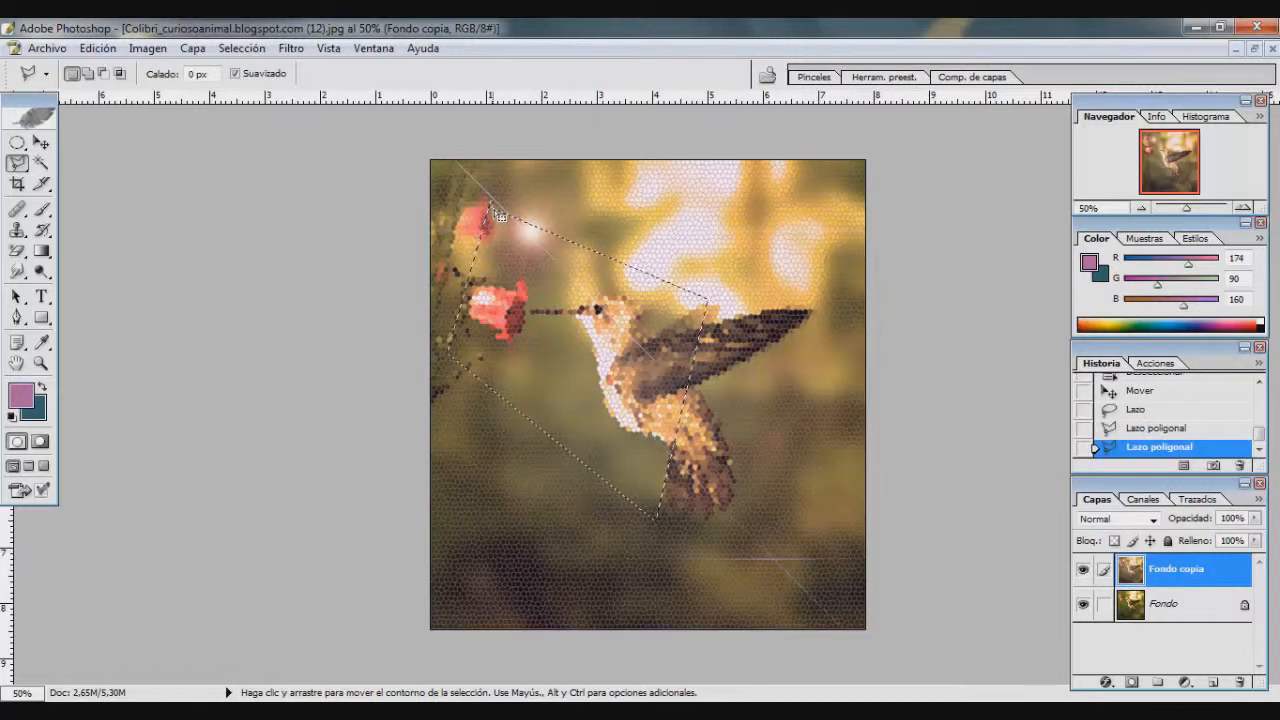
{"action": "left_click", "coordinate": [705, 205]}
{"action": "double_click", "coordinate": [335, 218]}
With the Magnetic Lasso (Lazo magnético) chosen, hide the Fondo copia layer and make Fondo the active layer.
{"action": "left_click", "coordinate": [14, 164]}
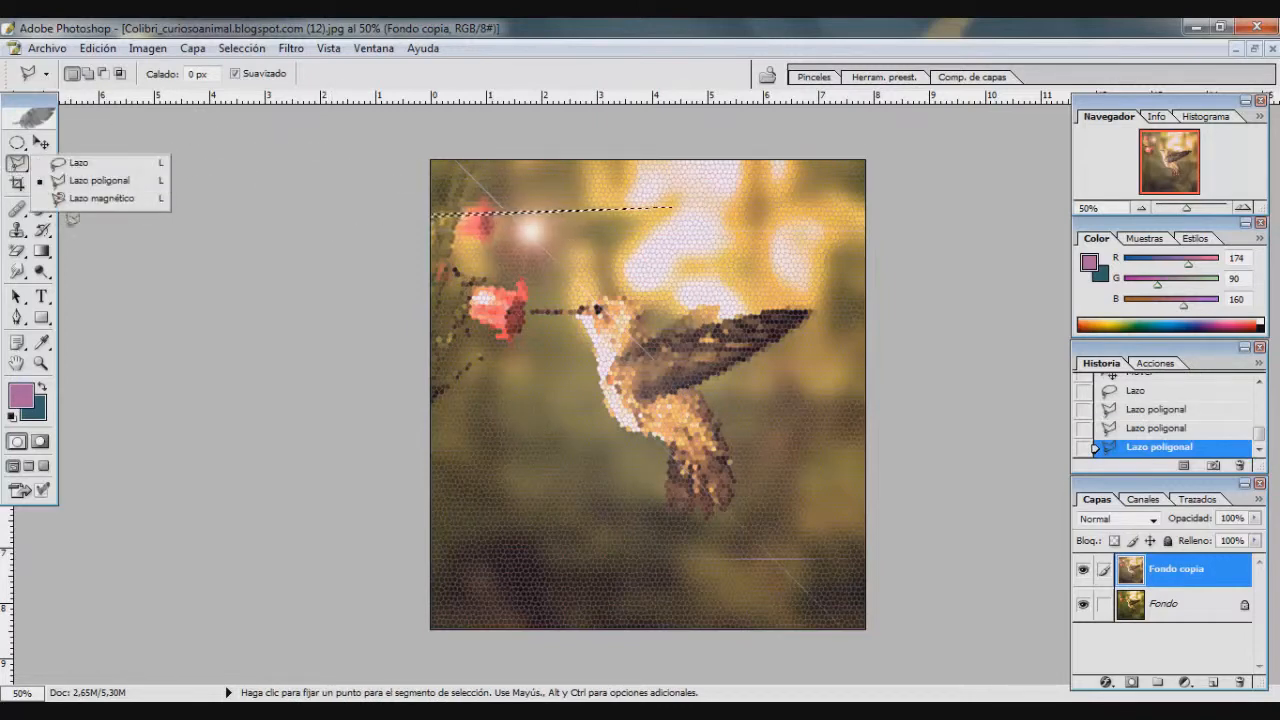
{"action": "left_click", "coordinate": [95, 198]}
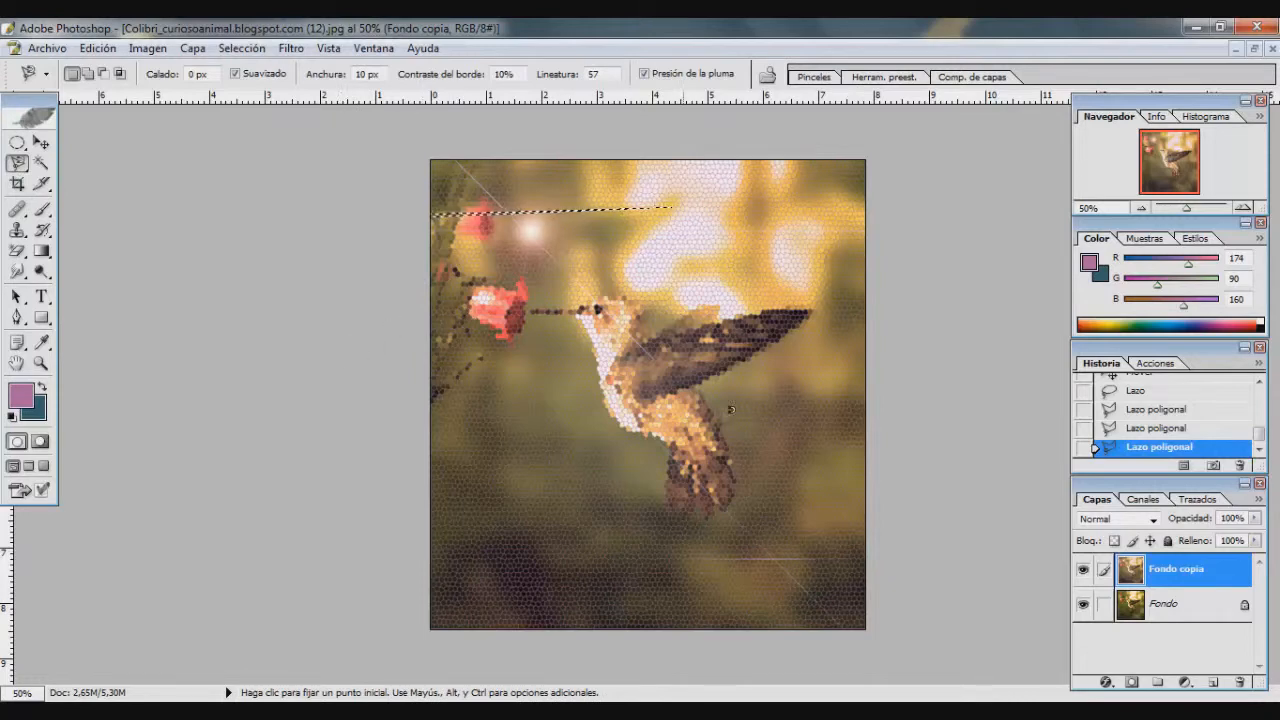
{"action": "left_click", "coordinate": [1085, 570]}
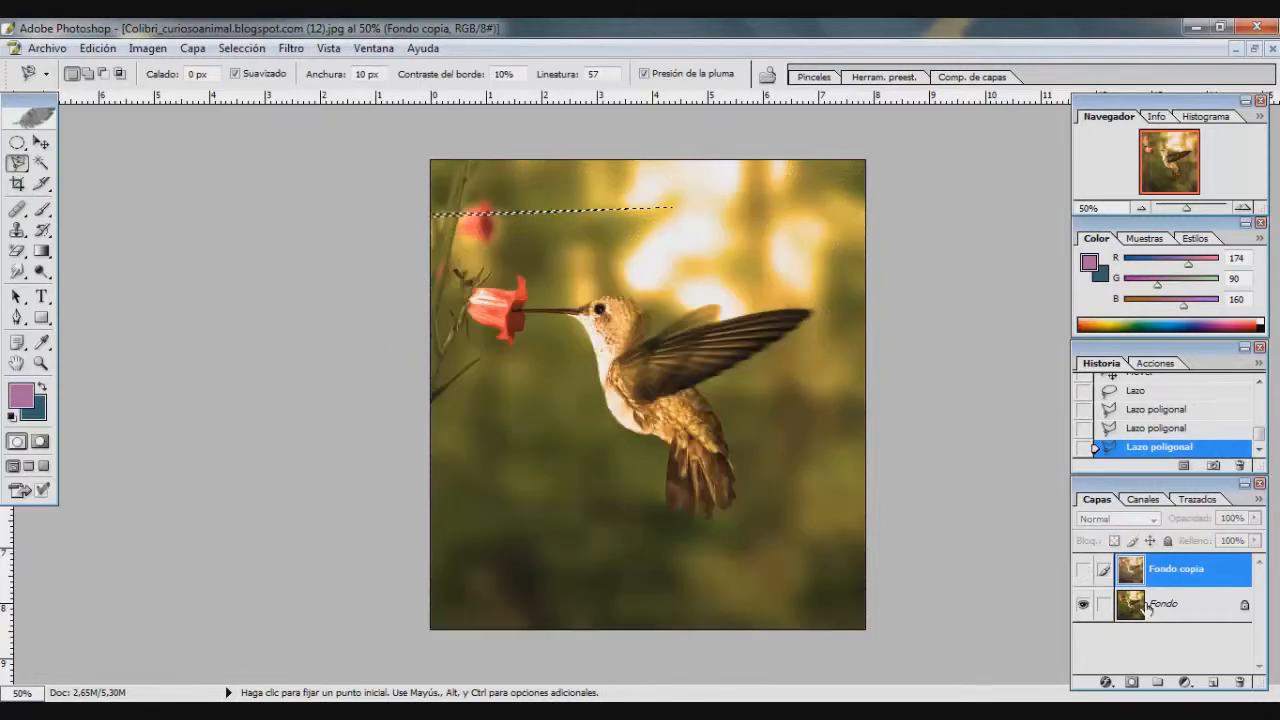
{"action": "left_click", "coordinate": [1148, 605]}
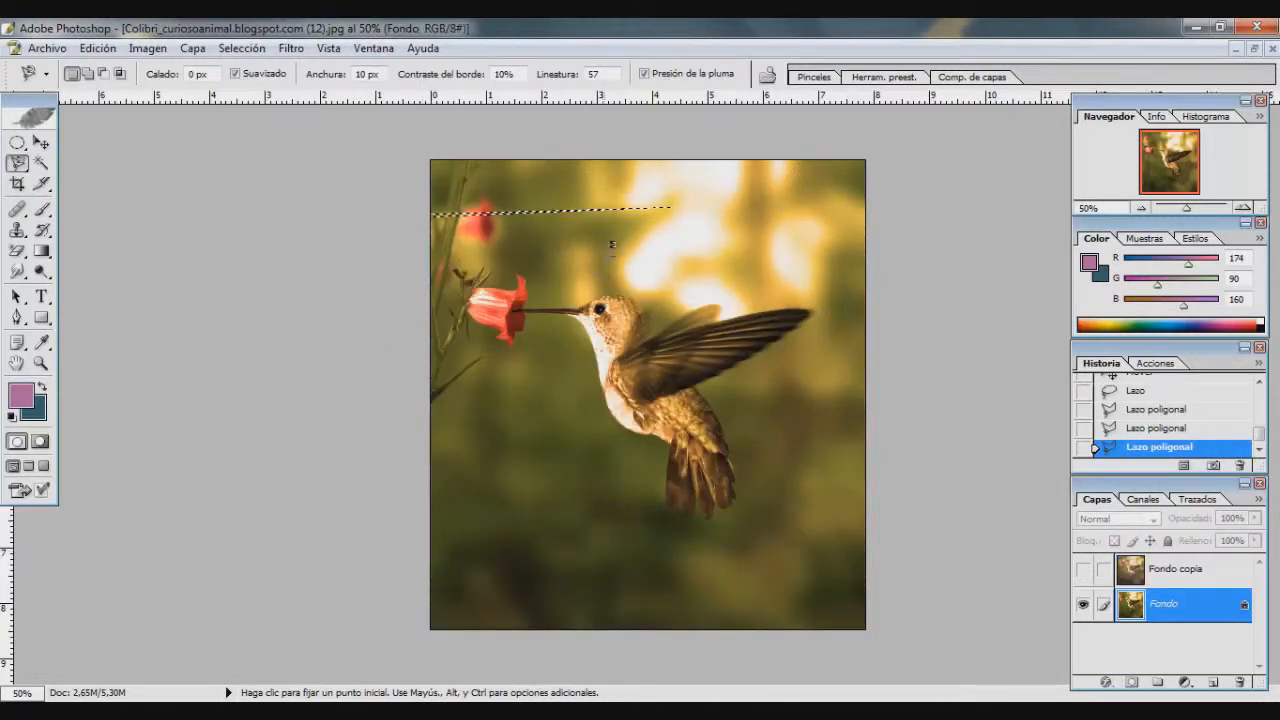
Select the hummingbird together with the red flower at its beak by tracing their edges with the Magnetic Lasso at 100% zoom.
{"action": "left_click", "coordinate": [1242, 207]}
{"action": "left_click", "coordinate": [1243, 207]}
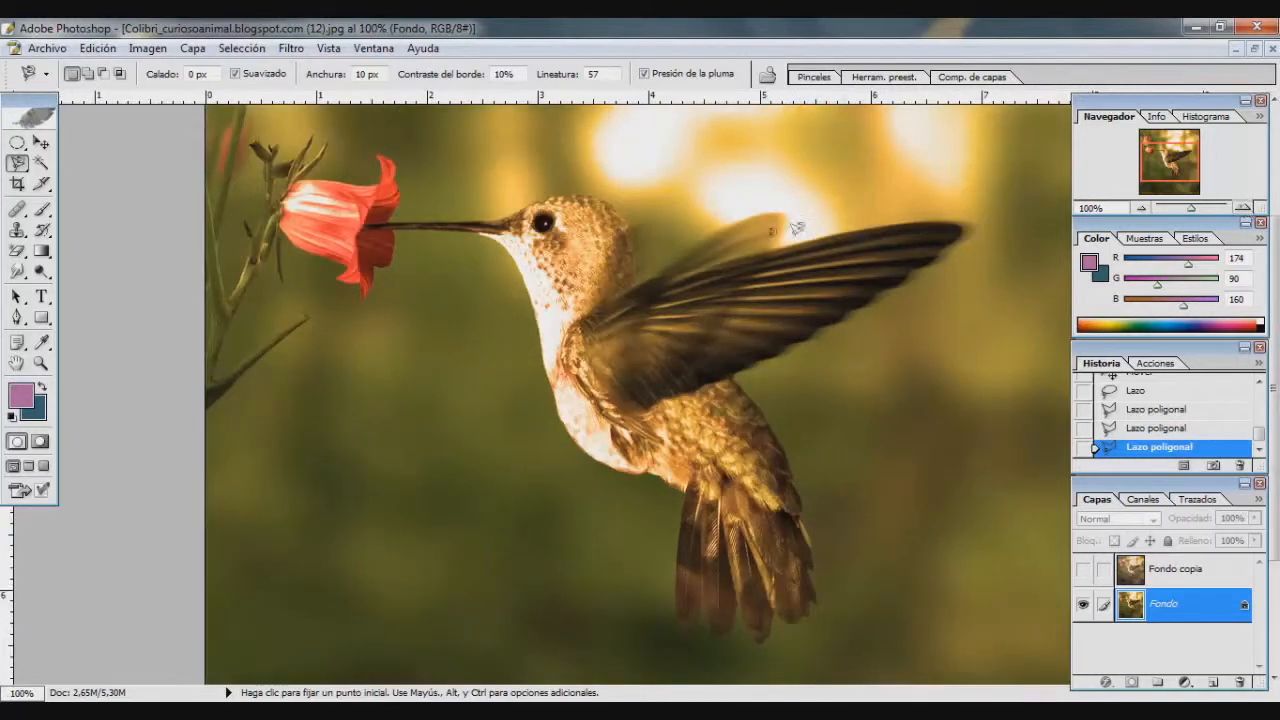
{"action": "left_click", "coordinate": [480, 221]}
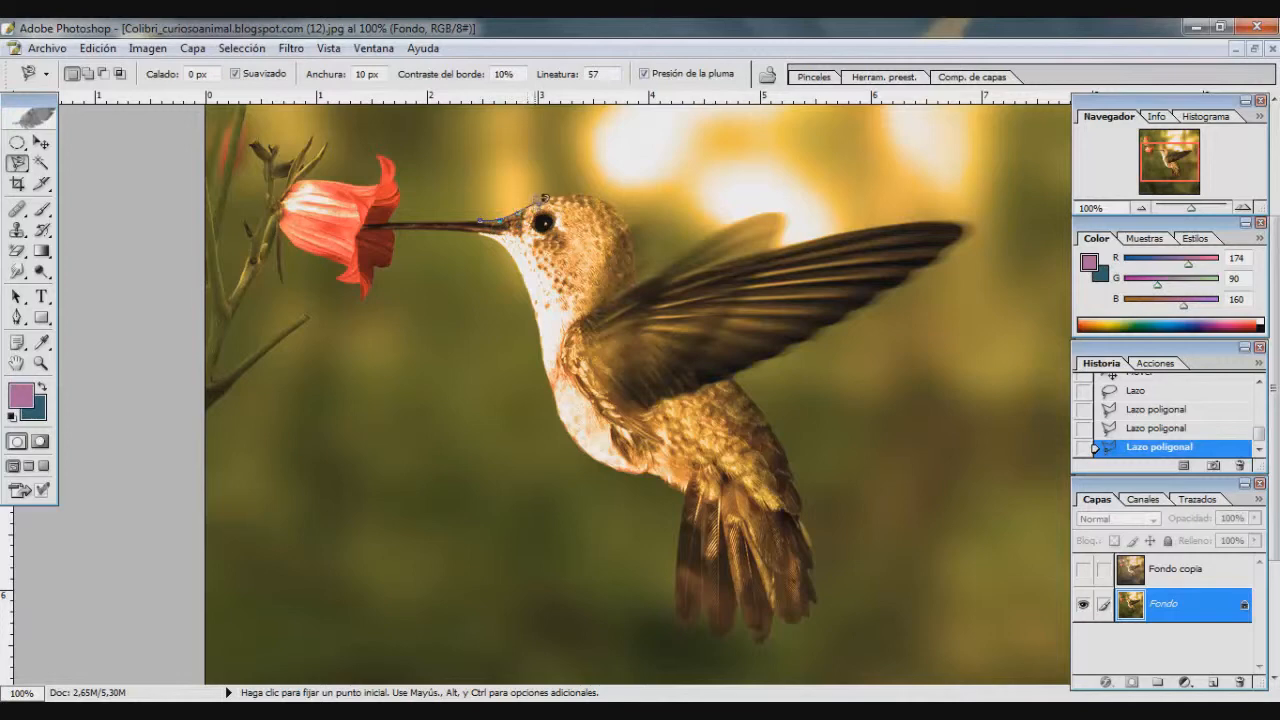
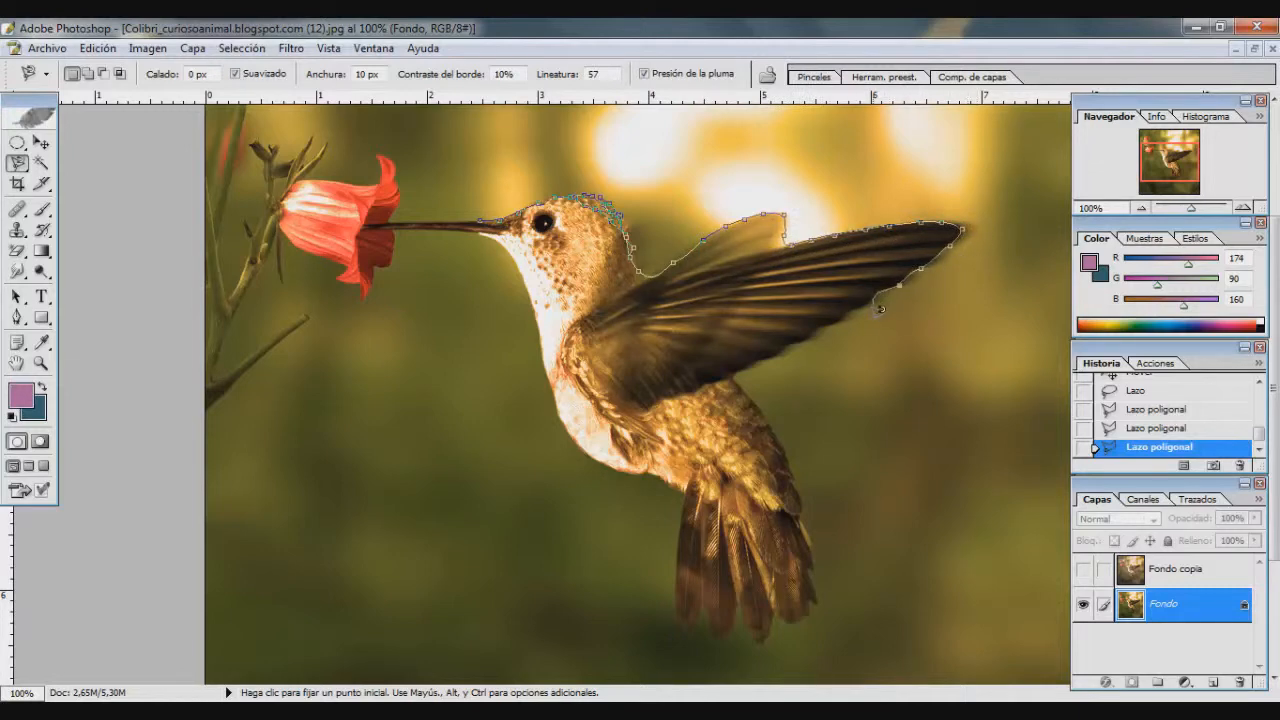
{"action": "mouse_move", "coordinate": [738, 385]}
{"action": "left_mouse_down"}
{"action": "mouse_move", "coordinate": [817, 522]}
{"action": "mouse_move", "coordinate": [830, 580]}
{"action": "mouse_move", "coordinate": [831, 626]}
{"action": "mouse_move", "coordinate": [751, 657]}
{"action": "mouse_move", "coordinate": [706, 654]}
{"action": "mouse_move", "coordinate": [670, 624]}
{"action": "mouse_move", "coordinate": [680, 496]}
{"action": "mouse_move", "coordinate": [596, 458]}
{"action": "mouse_move", "coordinate": [549, 367]}
{"action": "mouse_move", "coordinate": [540, 305]}
{"action": "mouse_move", "coordinate": [476, 240]}
{"action": "left_mouse_up"}
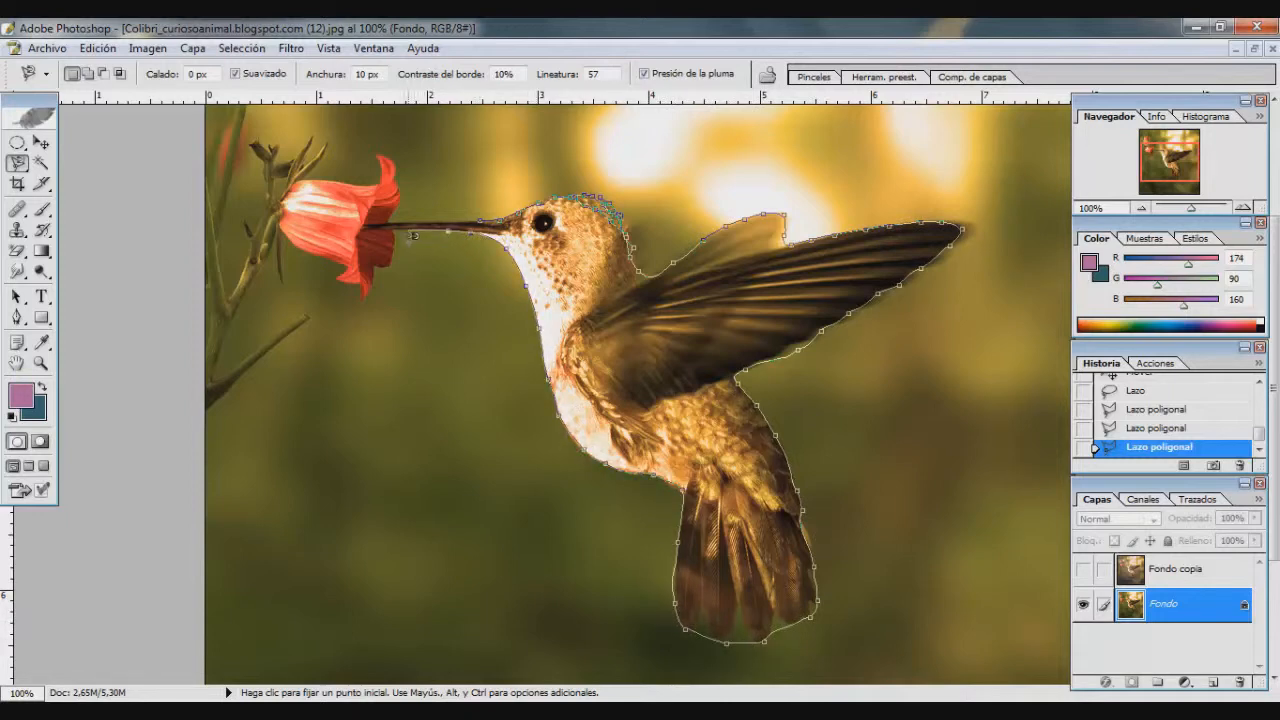
{"action": "mouse_move", "coordinate": [372, 236]}
{"action": "left_mouse_down"}
{"action": "mouse_move", "coordinate": [402, 280]}
{"action": "mouse_move", "coordinate": [356, 295]}
{"action": "left_mouse_up"}
{"action": "left_click_drag", "start_coordinate": [259, 210], "coordinate": [322, 170]}
{"action": "mouse_move", "coordinate": [406, 148]}
{"action": "left_mouse_down"}
{"action": "mouse_move", "coordinate": [431, 190]}
{"action": "mouse_move", "coordinate": [414, 232]}
{"action": "mouse_move", "coordinate": [486, 224]}
{"action": "left_mouse_up"}
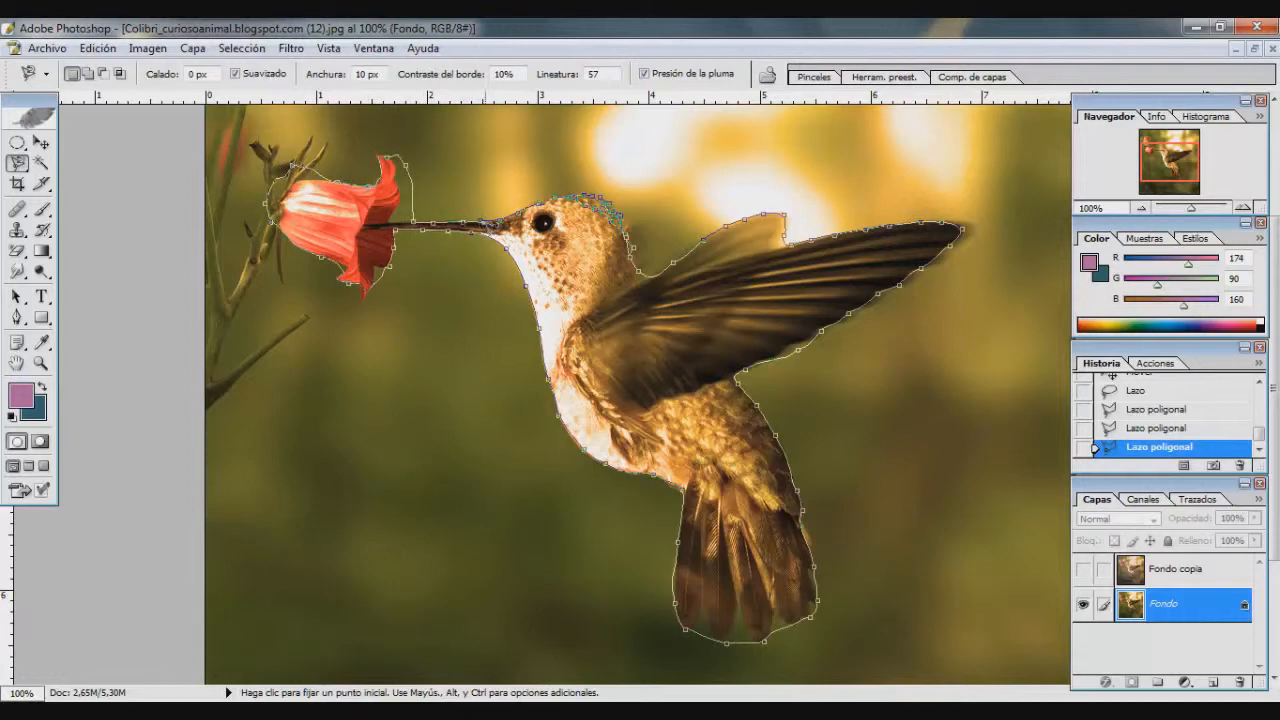
{"action": "left_click", "coordinate": [487, 224]}
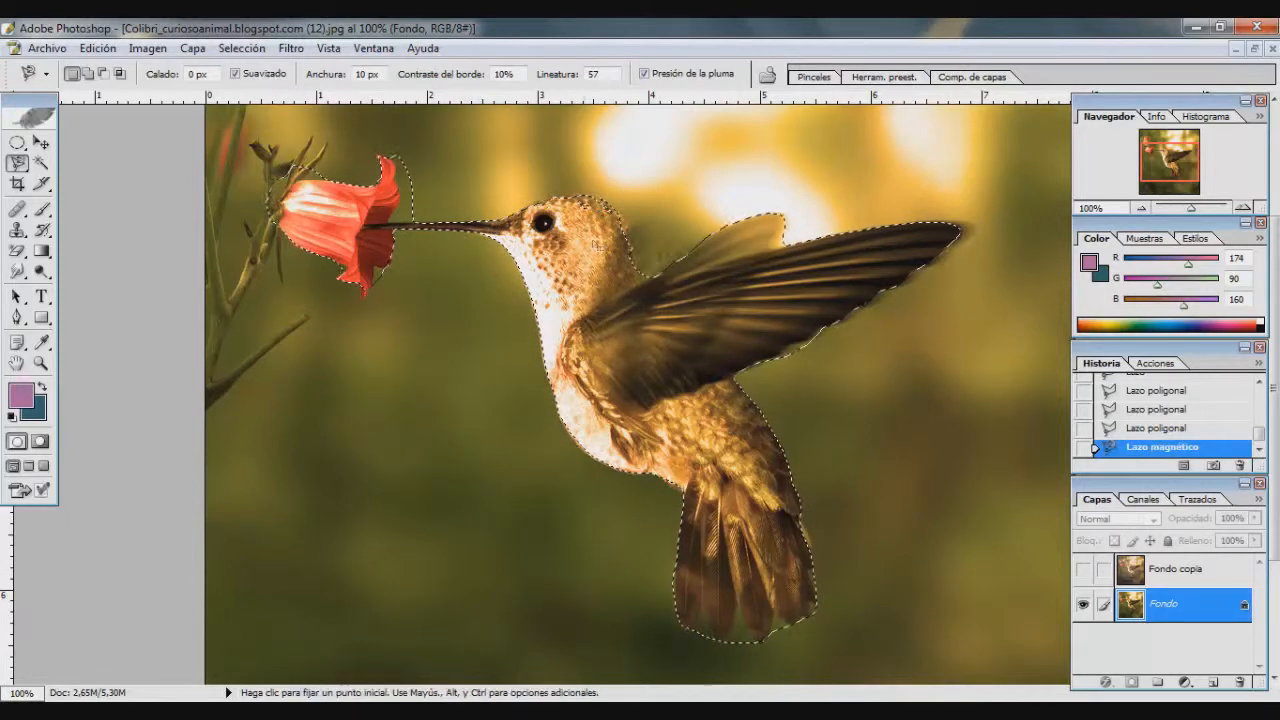
{"action": "left_click", "coordinate": [17, 162]}
{"action": "left_click", "coordinate": [60, 163]}
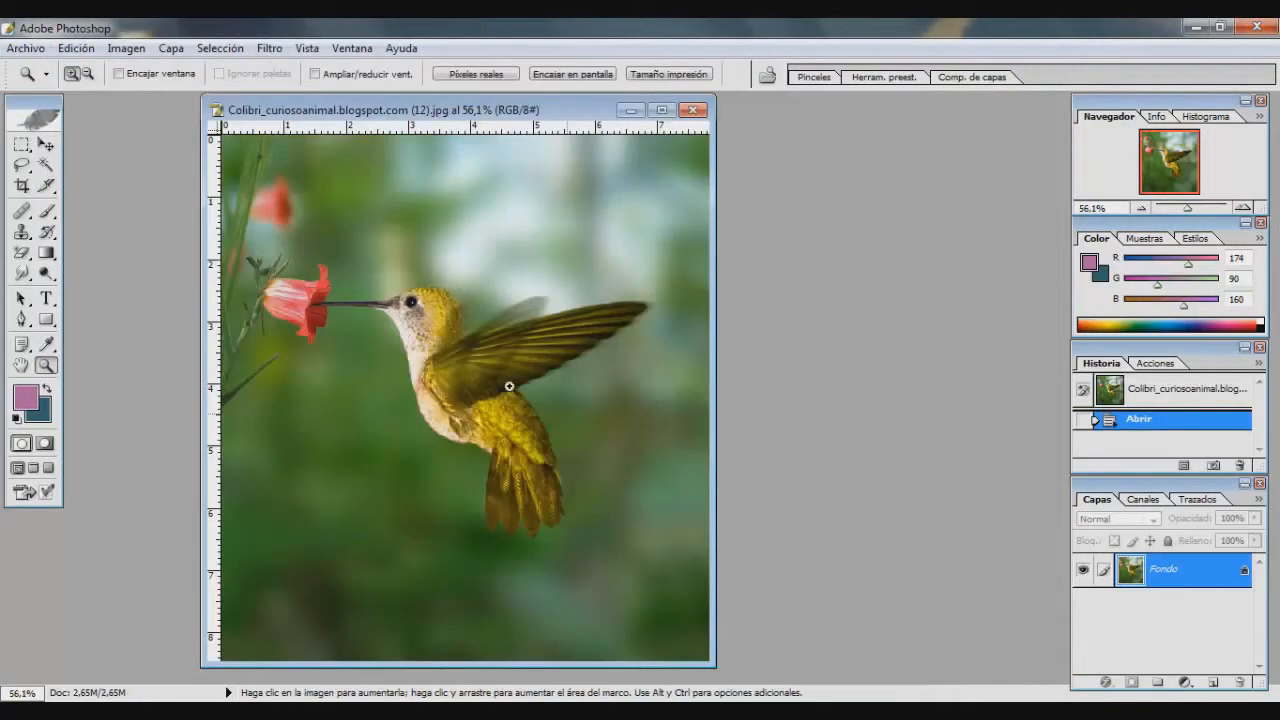
Select the green background near the flower with the Magic Wand at tolerance 32, and add the patch below the blurred flower.
{"action": "left_click", "coordinate": [45, 166]}
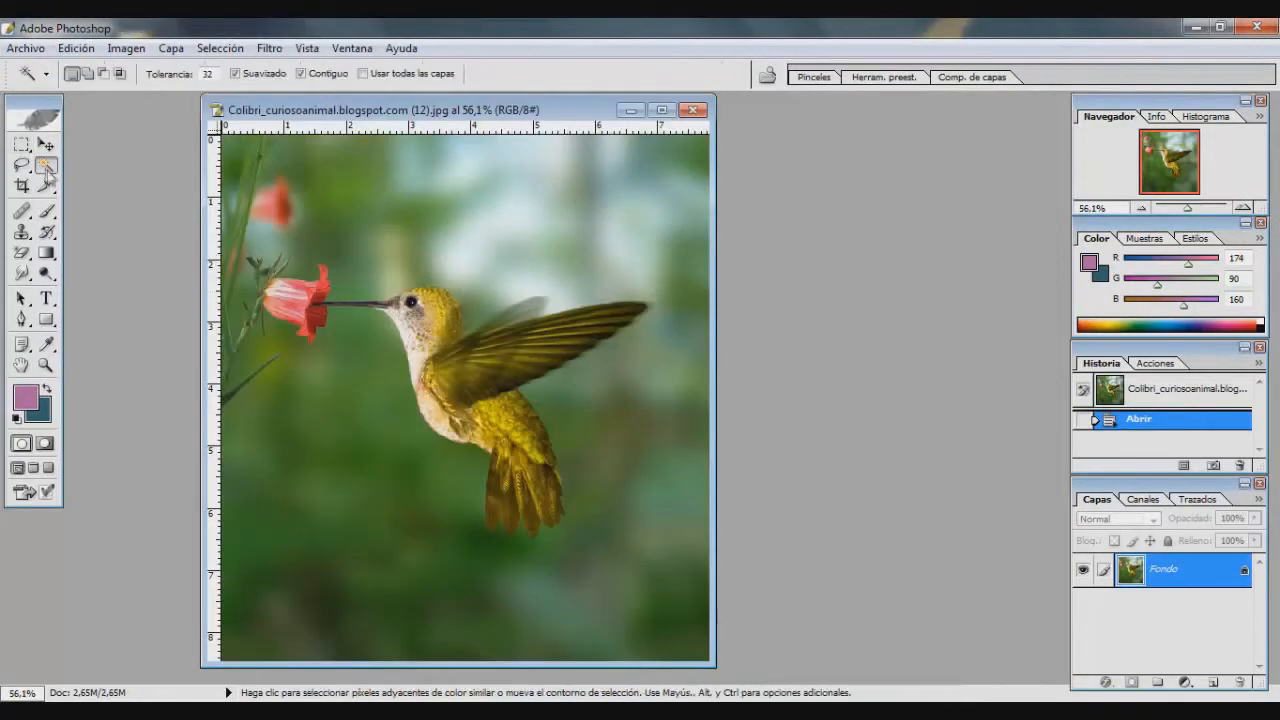
{"action": "left_click", "coordinate": [326, 231]}
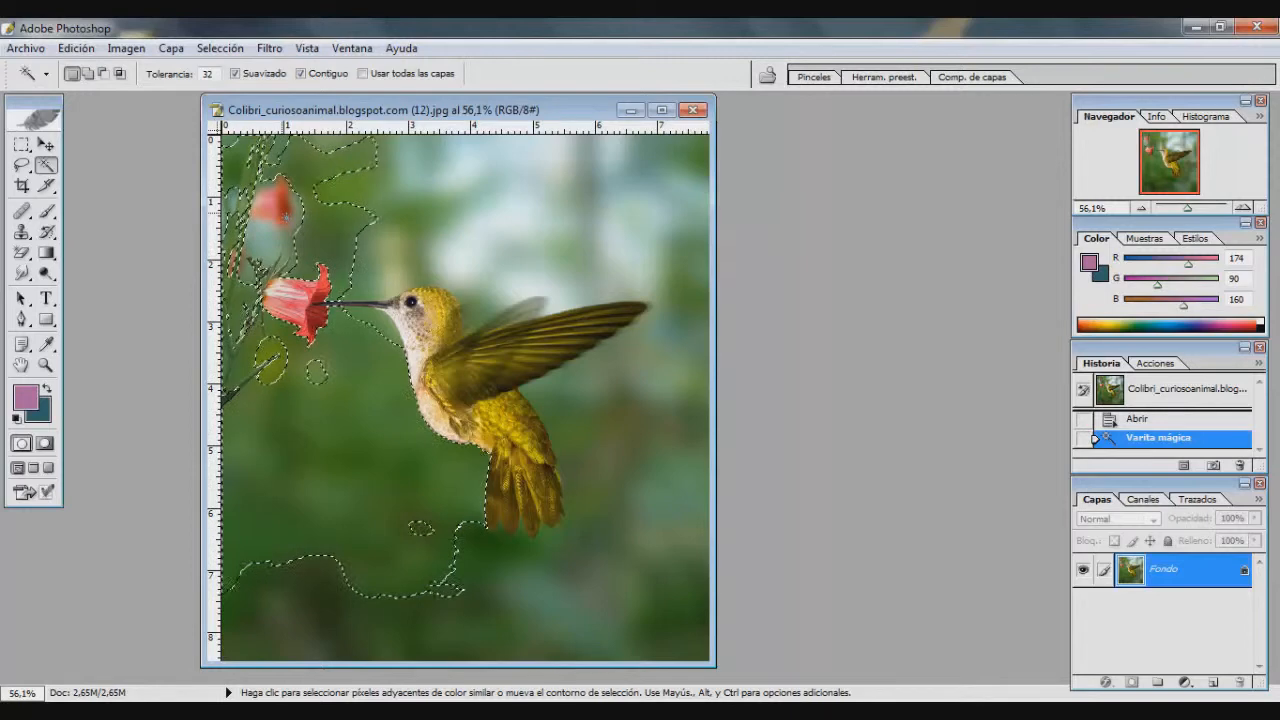
{"action": "key", "text": "shift"}
{"action": "key", "text": "shift"}
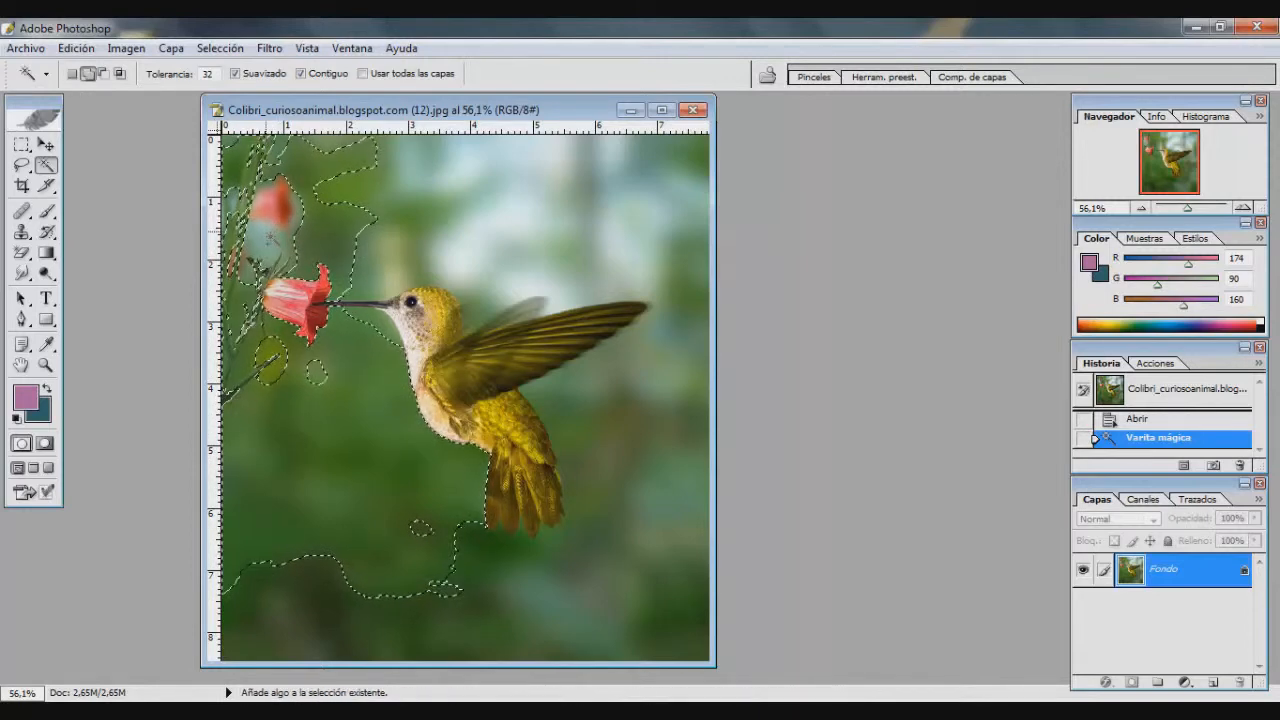
{"action": "left_click", "coordinate": [269, 235], "text": "shift"}
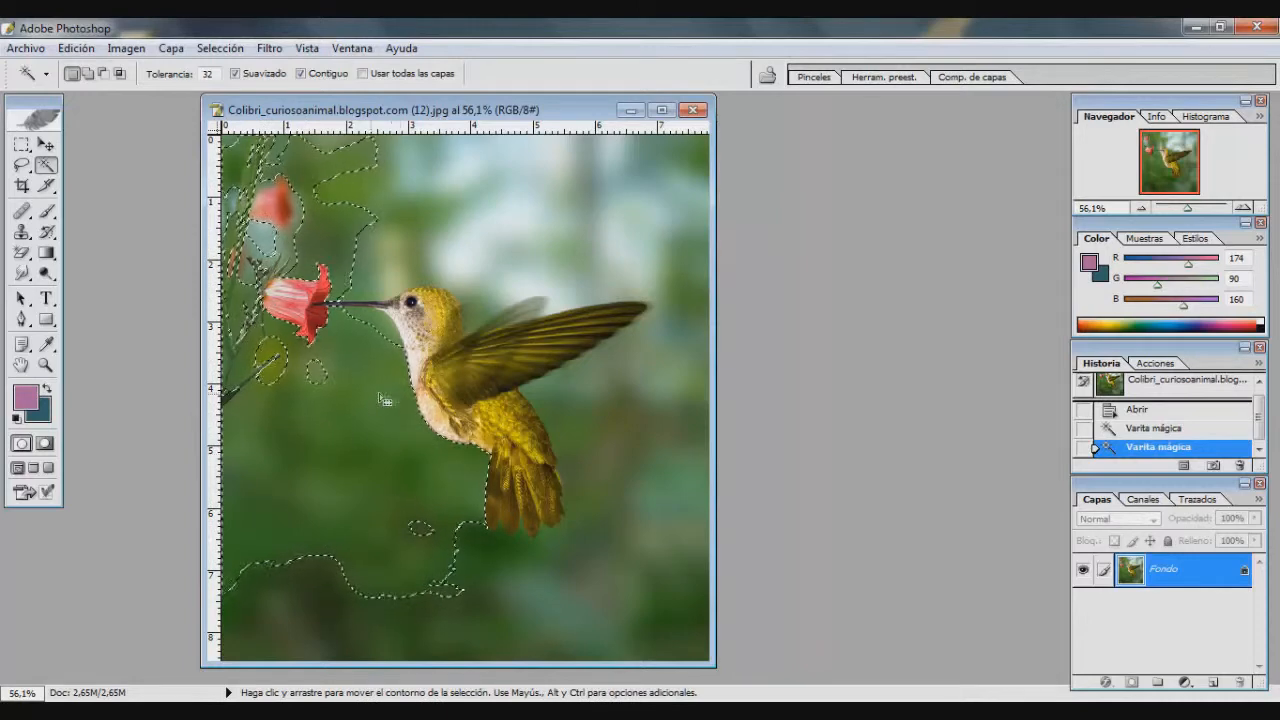
Subtract the green background area beneath the bird from the Magic Wand selection, and finish by deselecting everything.
{"action": "key", "text": "alt"}
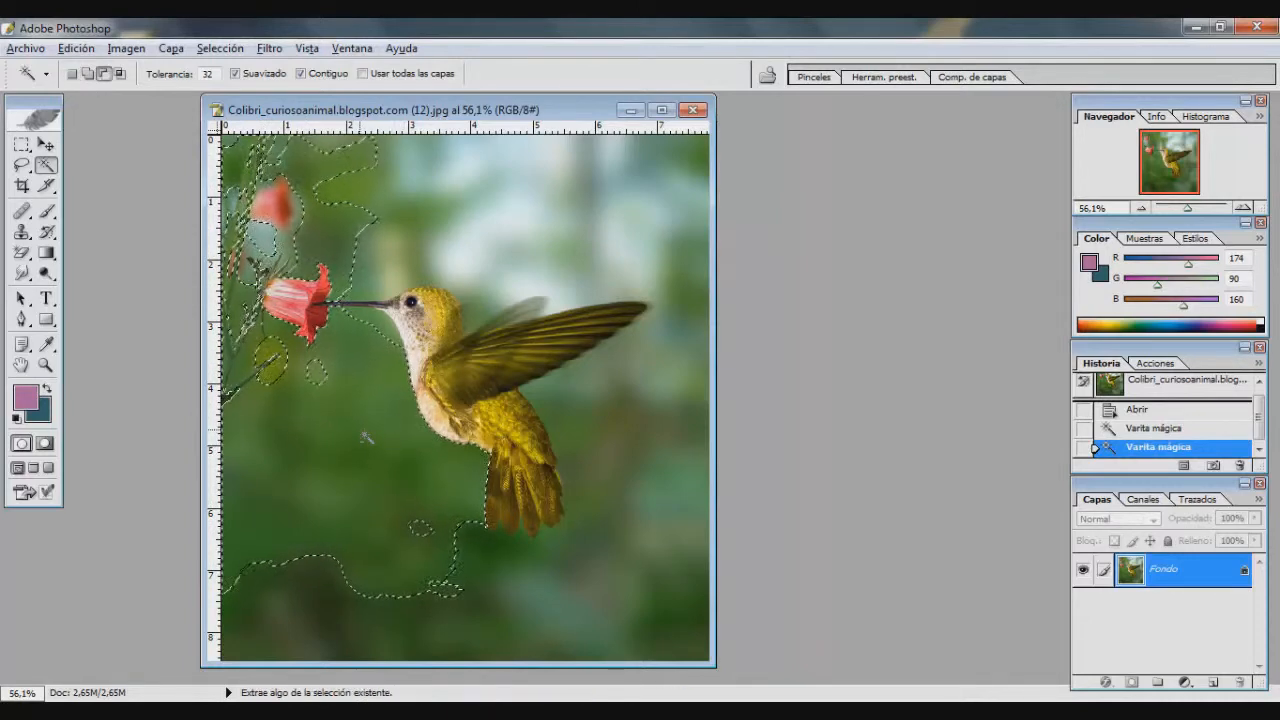
{"action": "left_click", "coordinate": [366, 505], "text": "alt"}
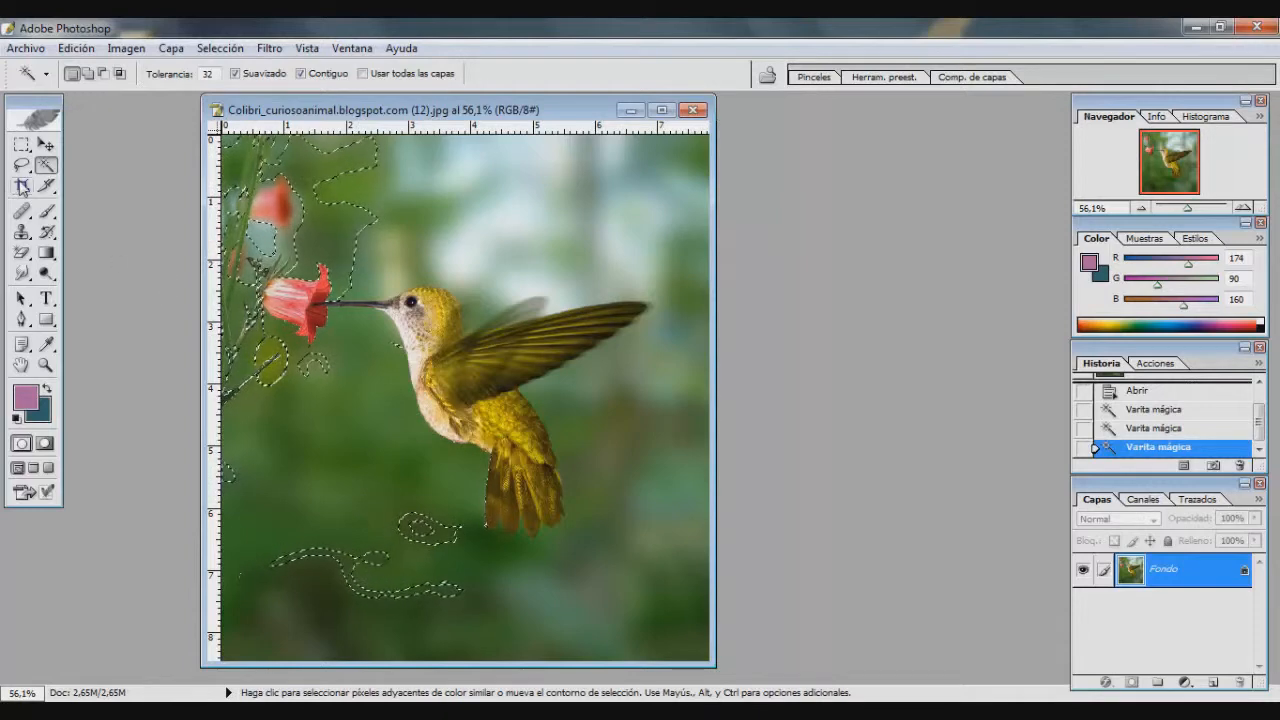
{"action": "right_click", "coordinate": [450, 205]}
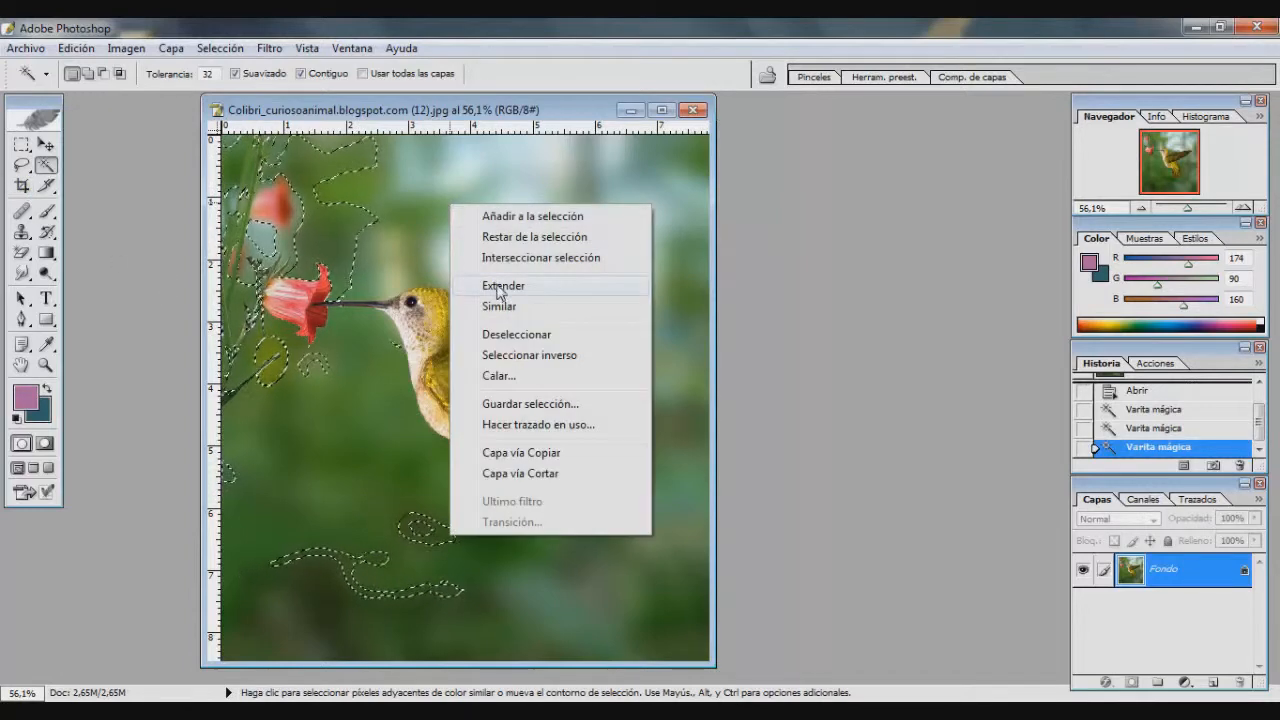
{"action": "left_click", "coordinate": [518, 334]}
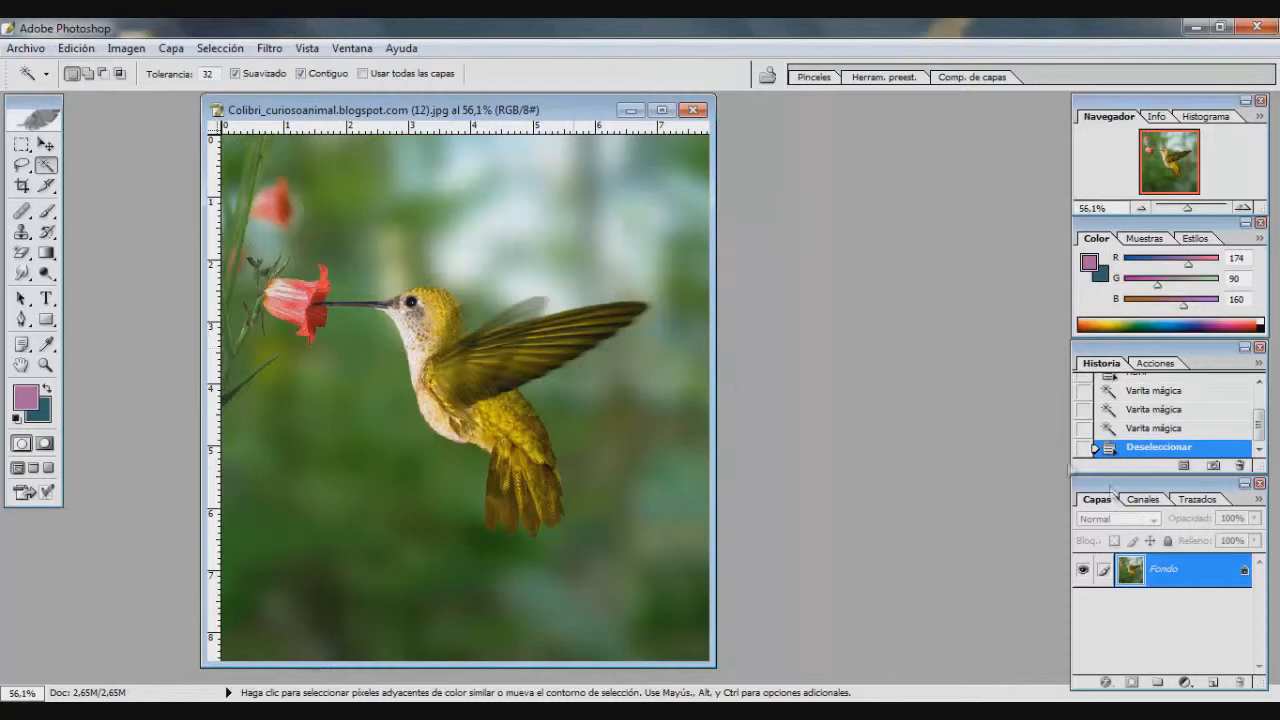
Duplicate the Fondo layer as Fondo copia in the same document.
{"action": "right_click", "coordinate": [1158, 579]}
{"action": "left_click", "coordinate": [1088, 394]}
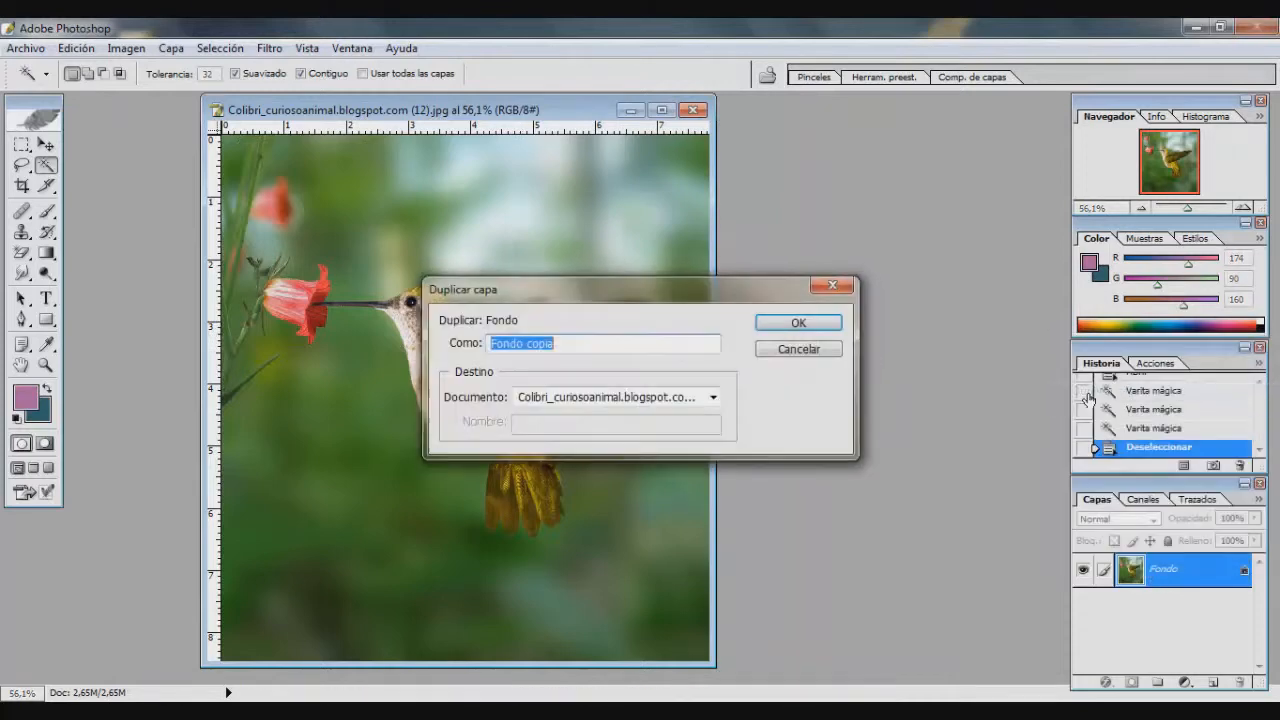
{"action": "key", "text": "Return"}
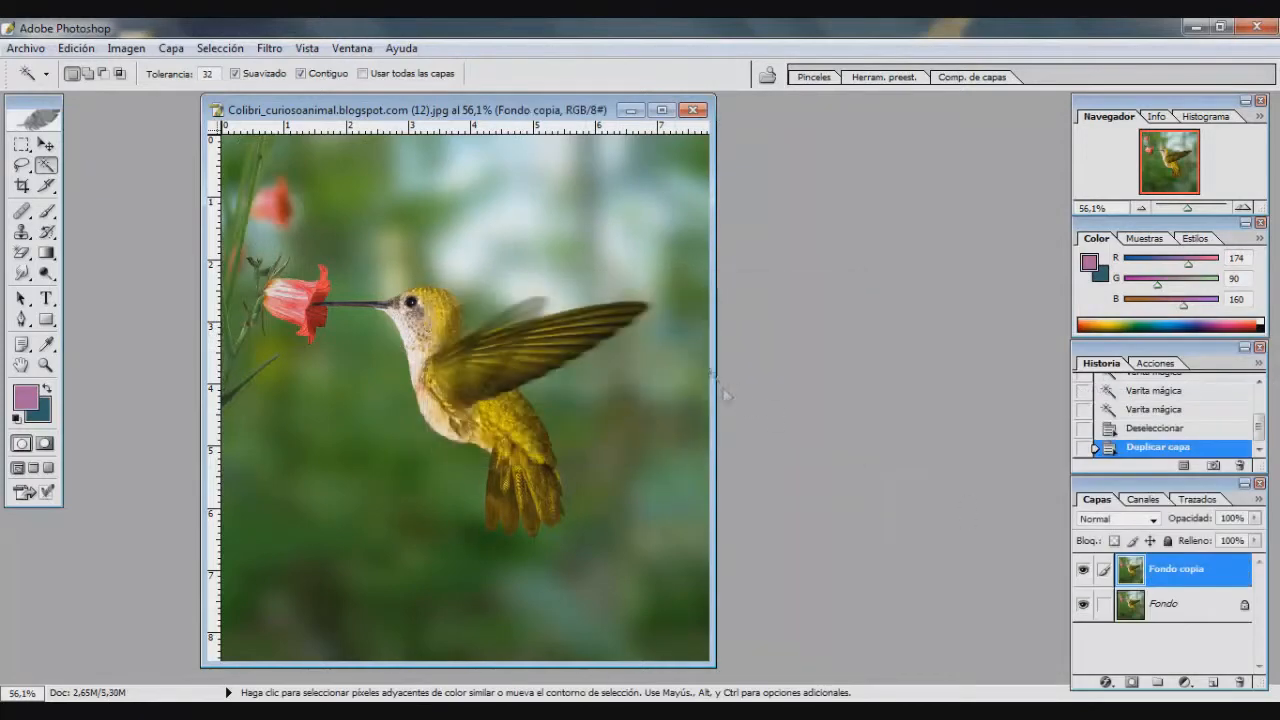
Try cropping the image to the hummingbird's head, body and part of the flower, and undo the crop.
{"action": "left_click", "coordinate": [22, 186]}
{"action": "left_click_drag", "start_coordinate": [288, 218], "coordinate": [582, 525]}
{"action": "key", "text": "Return"}
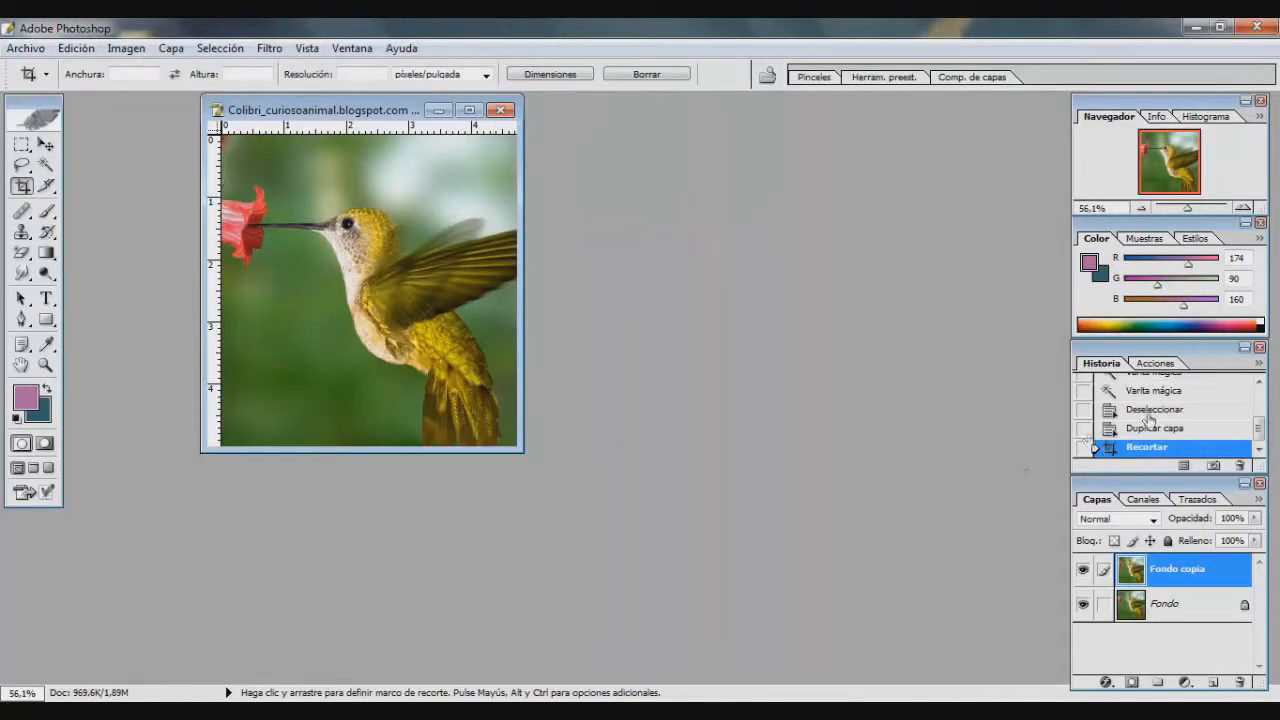
{"action": "left_click", "coordinate": [1241, 466]}
{"action": "key", "text": "Return"}
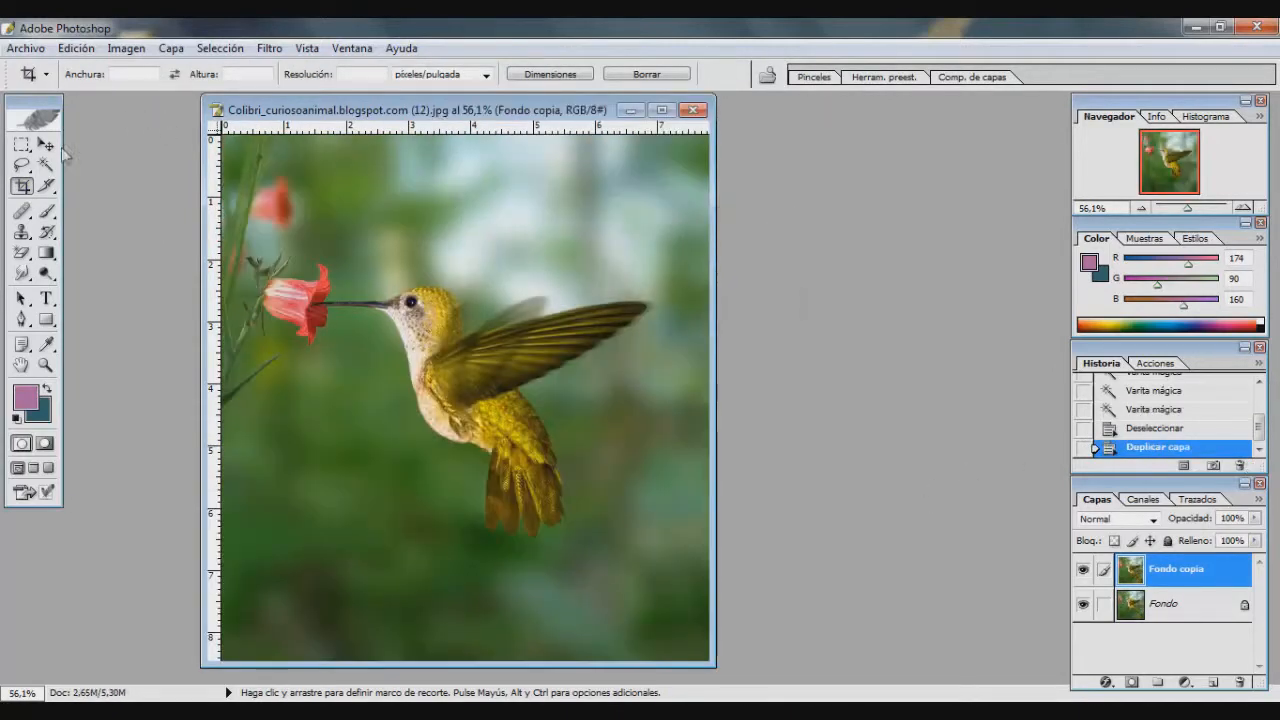
Try drawing a narrow slice above the beak with the Slice tool (Sector) and widening it toward the flower, and undo both changes.
{"action": "left_click", "coordinate": [47, 187]}
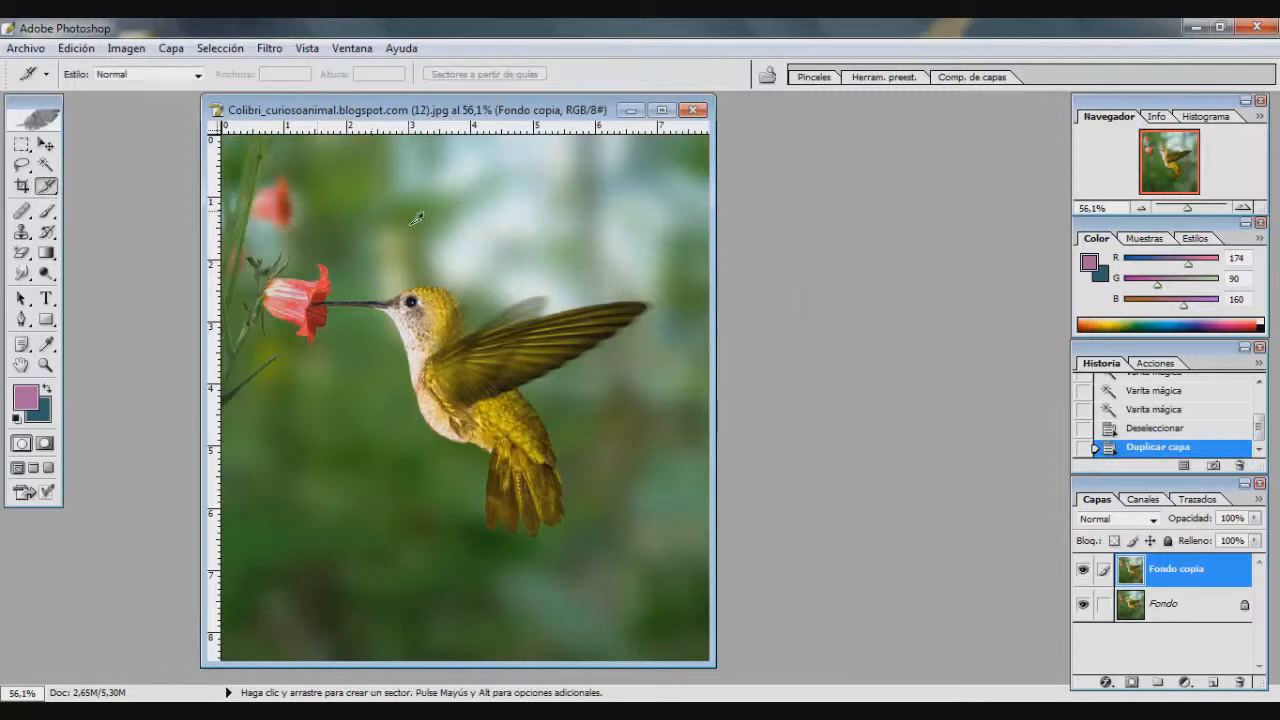
{"action": "left_click", "coordinate": [47, 188]}
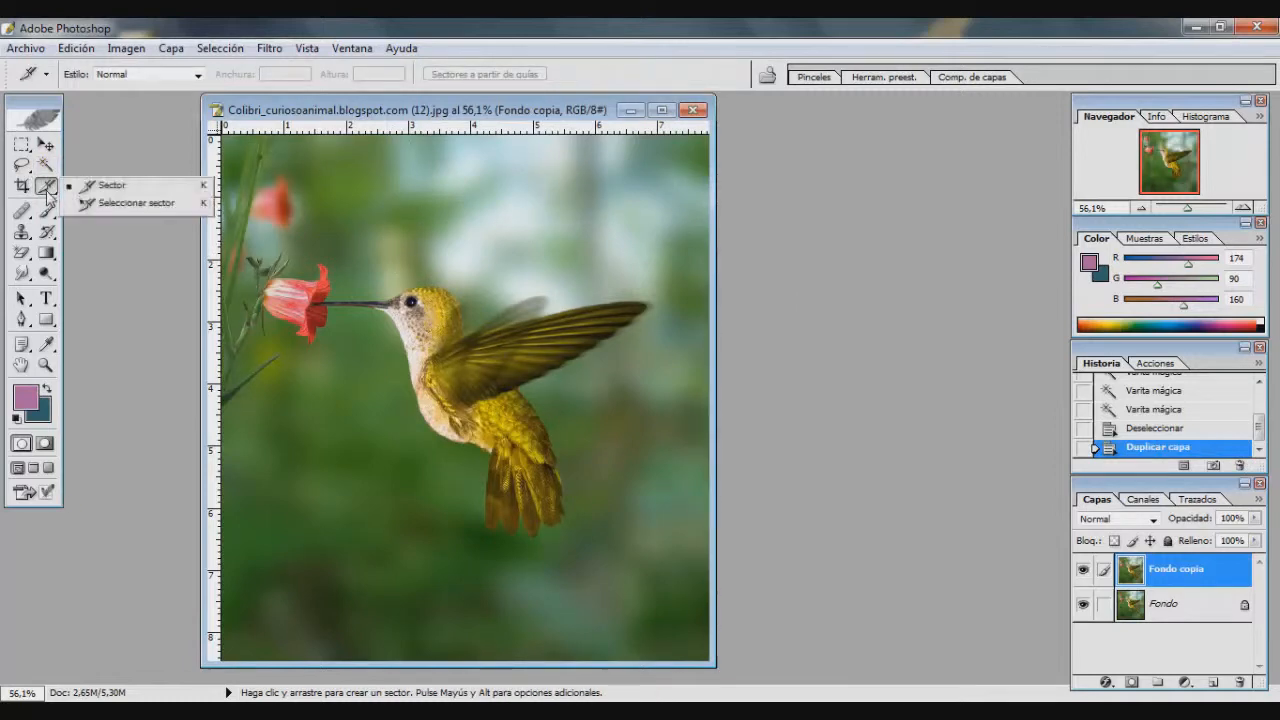
{"action": "left_click_drag", "start_coordinate": [360, 188], "coordinate": [373, 283]}
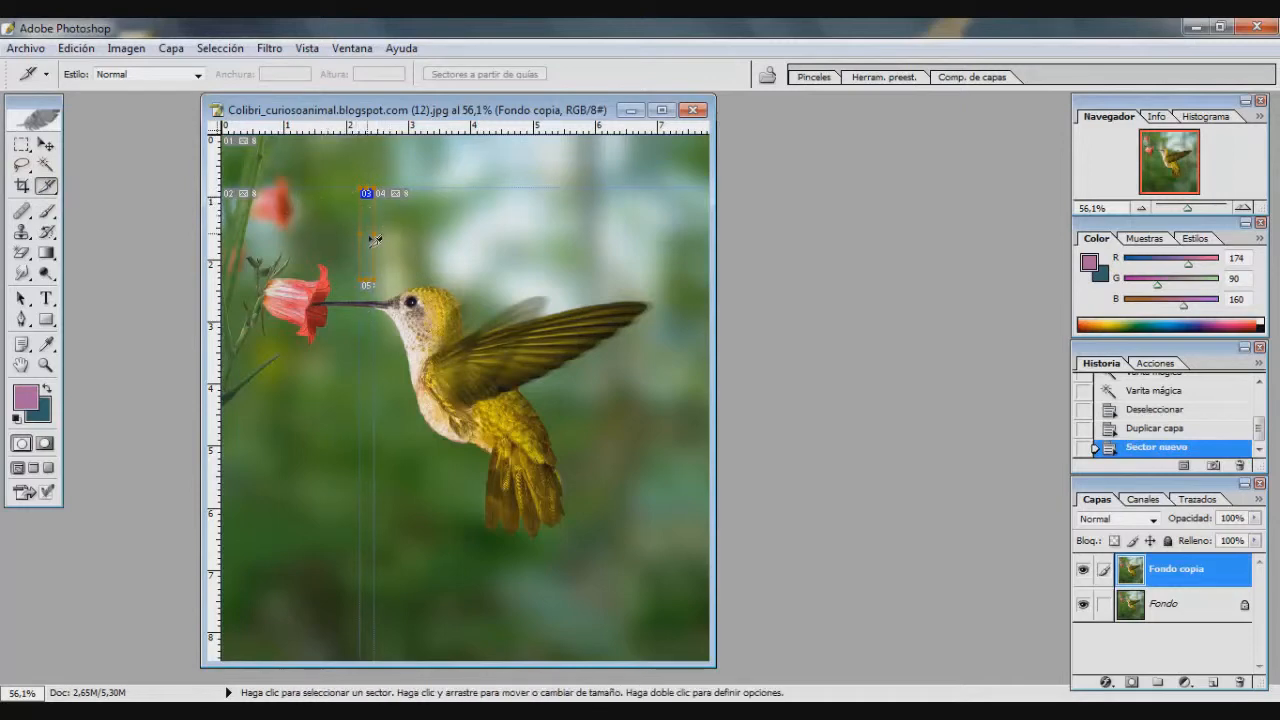
{"action": "left_click_drag", "start_coordinate": [295, 228], "coordinate": [288, 228]}
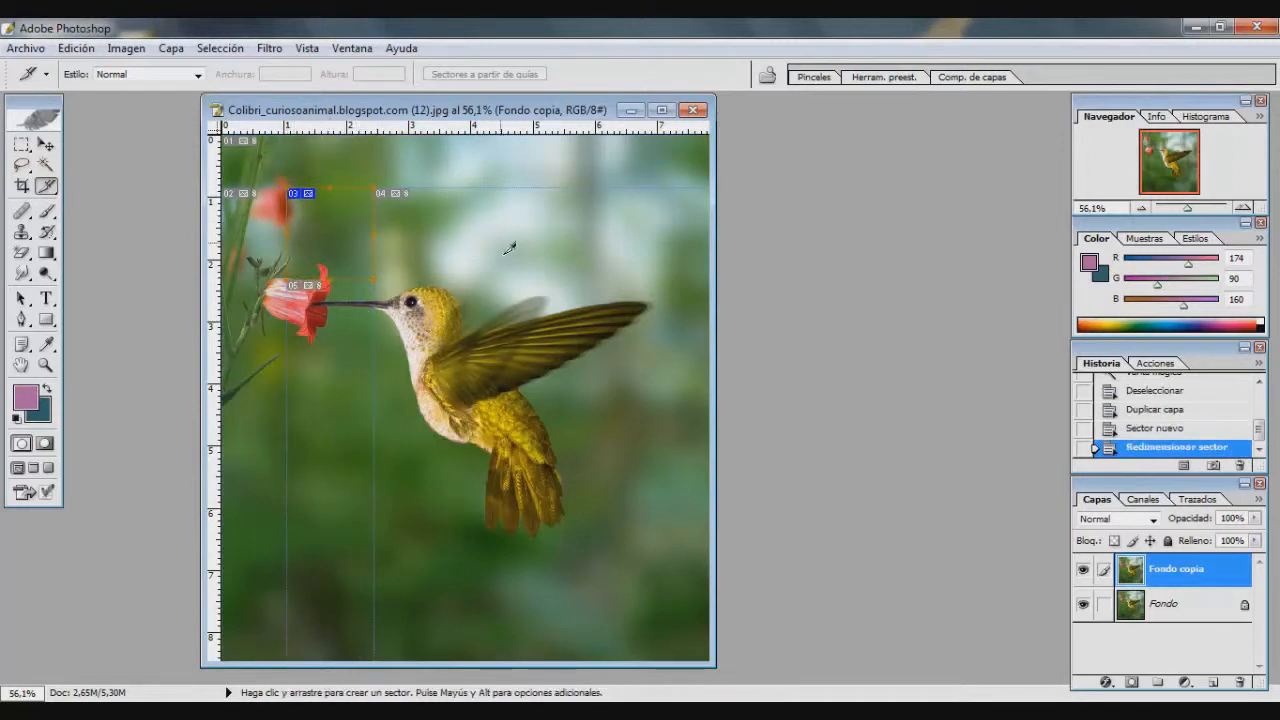
{"action": "left_click", "coordinate": [1242, 466]}
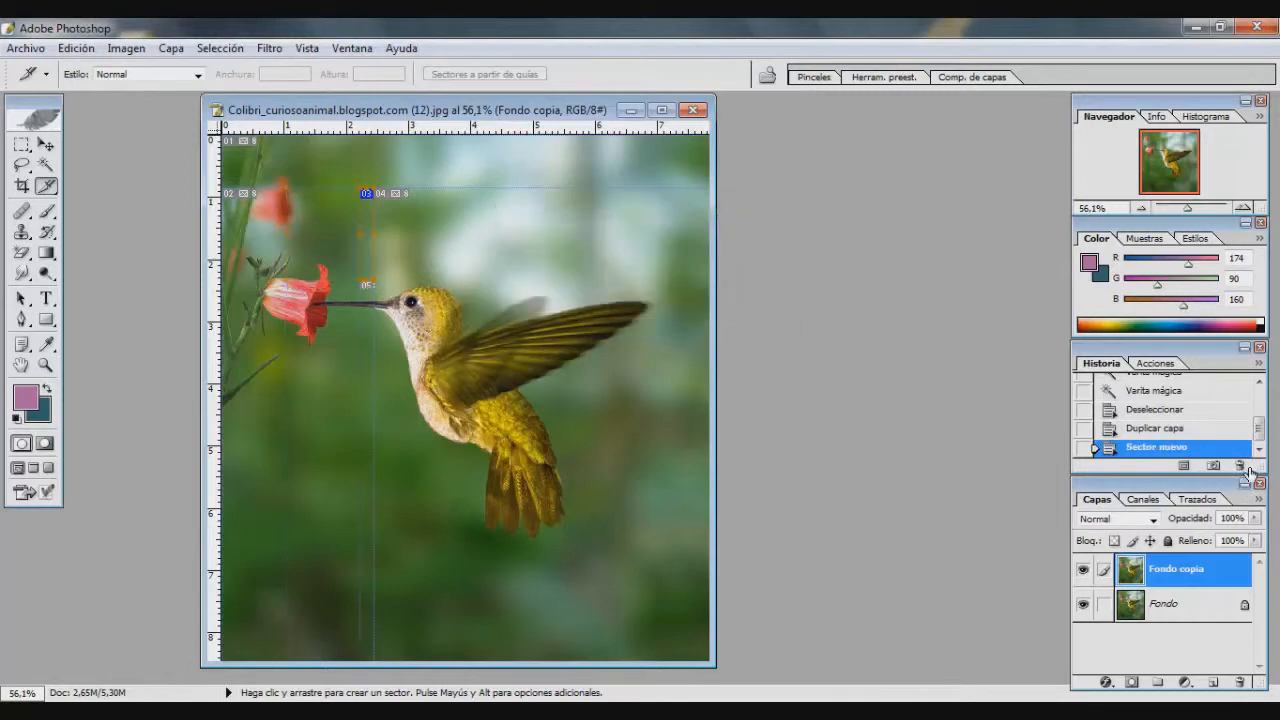
{"action": "left_click", "coordinate": [1241, 466]}
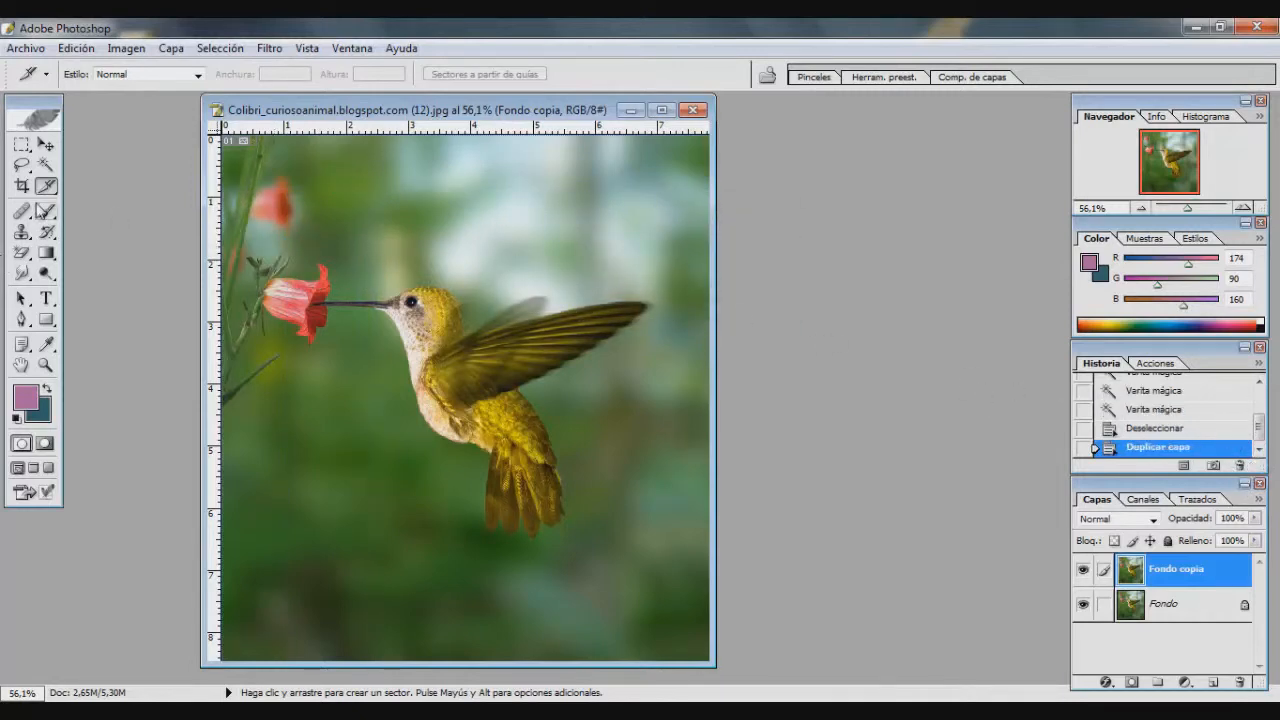
Activate the Healing Brush (Pincel corrector) and open the portrait descarga.jpg from the Trabajo grupal folder.
{"action": "left_click", "coordinate": [41, 213]}
{"action": "left_click", "coordinate": [18, 214]}
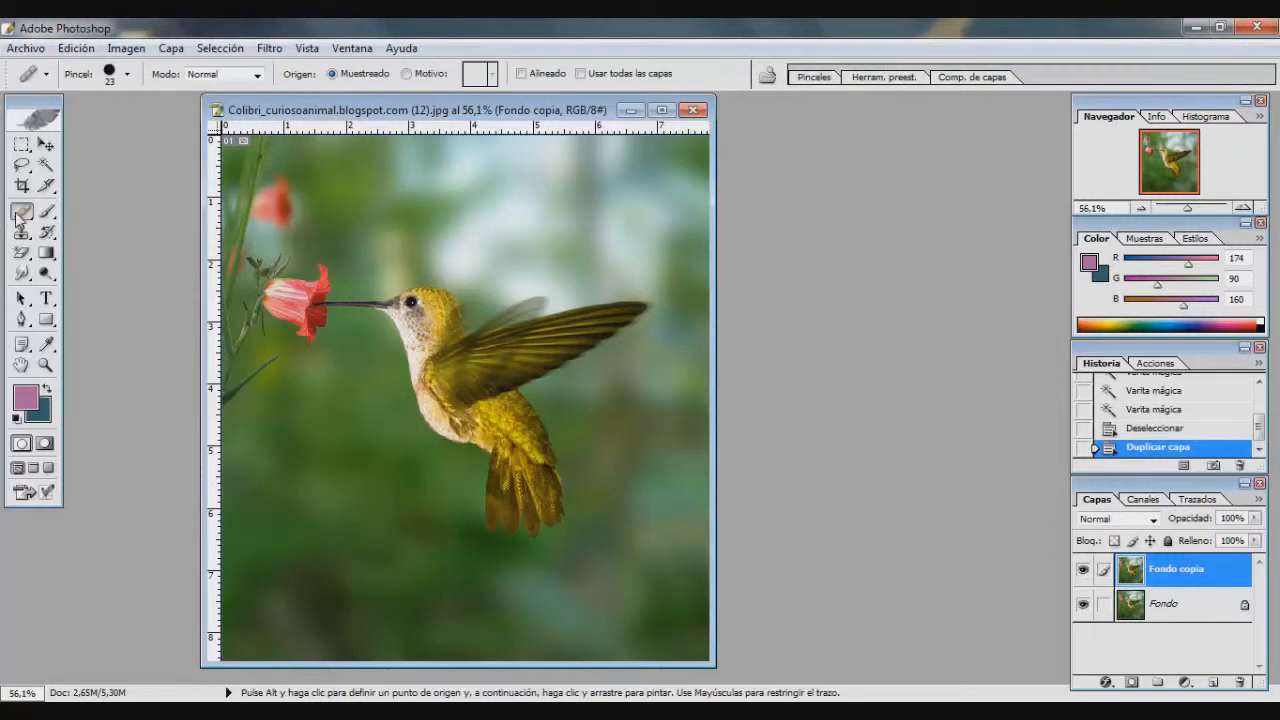
{"action": "left_click", "coordinate": [26, 48]}
{"action": "mouse_move", "coordinate": [86, 160]}
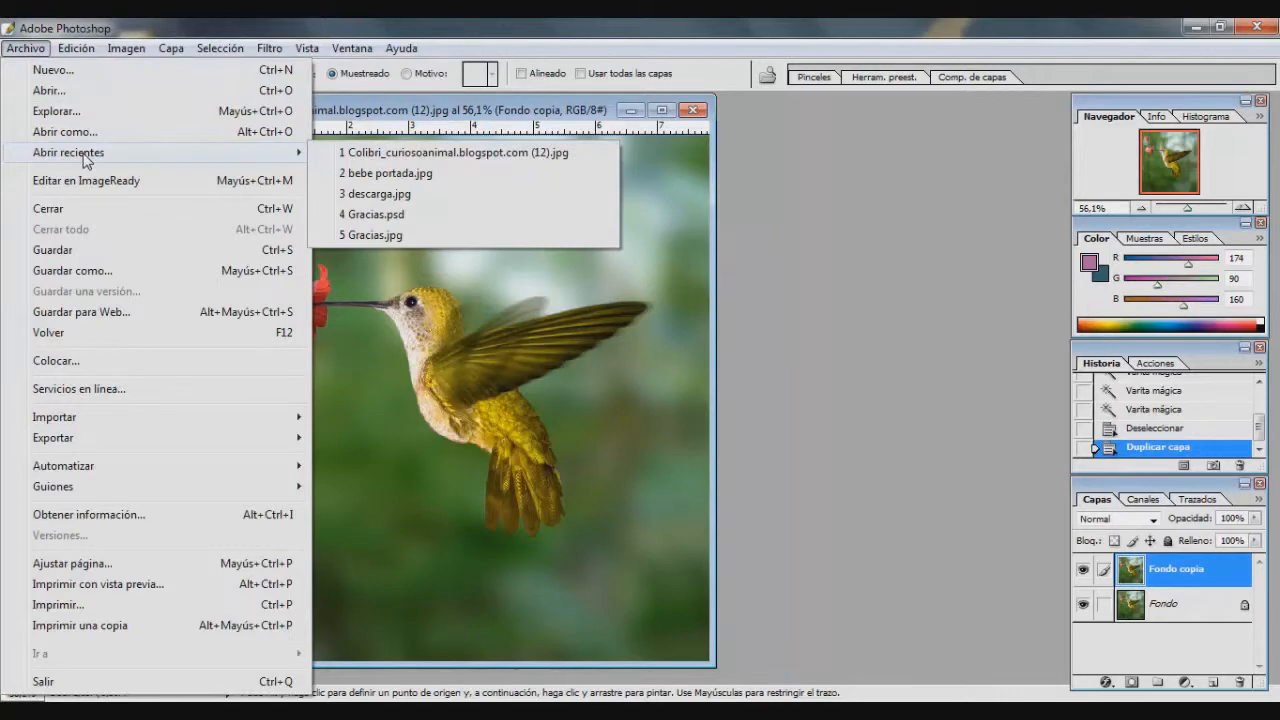
{"action": "left_click", "coordinate": [105, 91]}
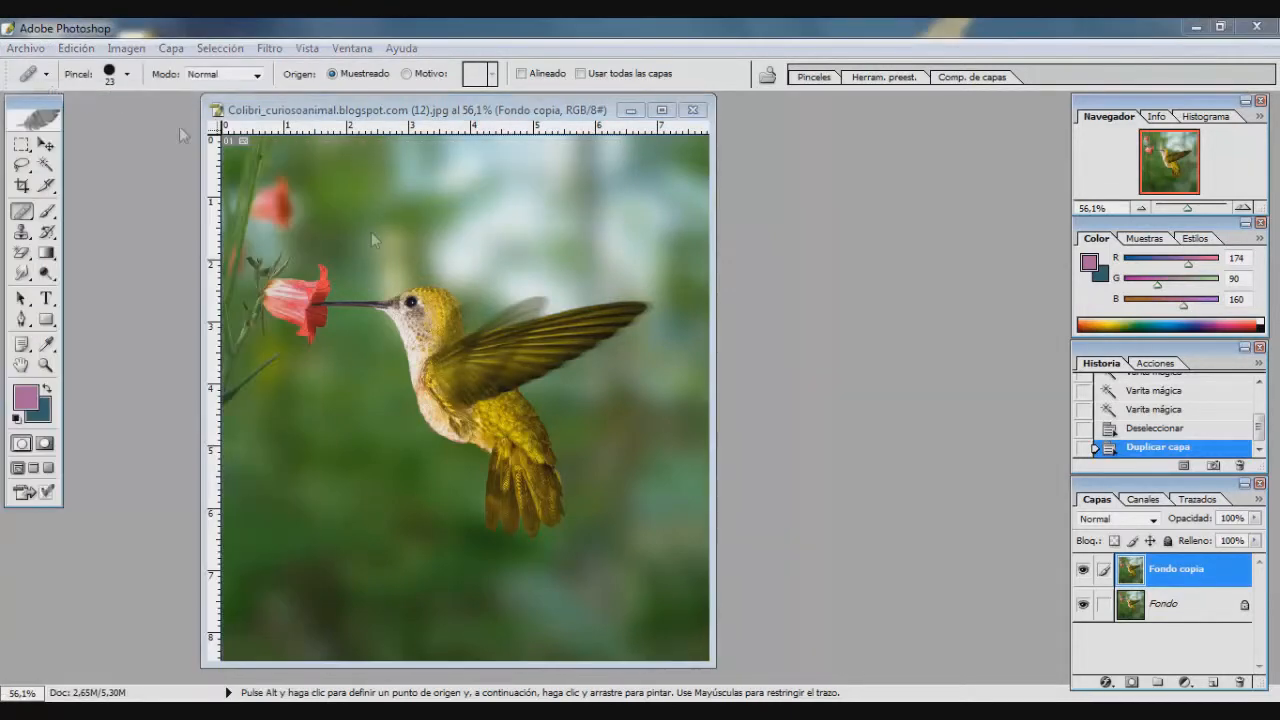
{"action": "left_click", "coordinate": [740, 375]}
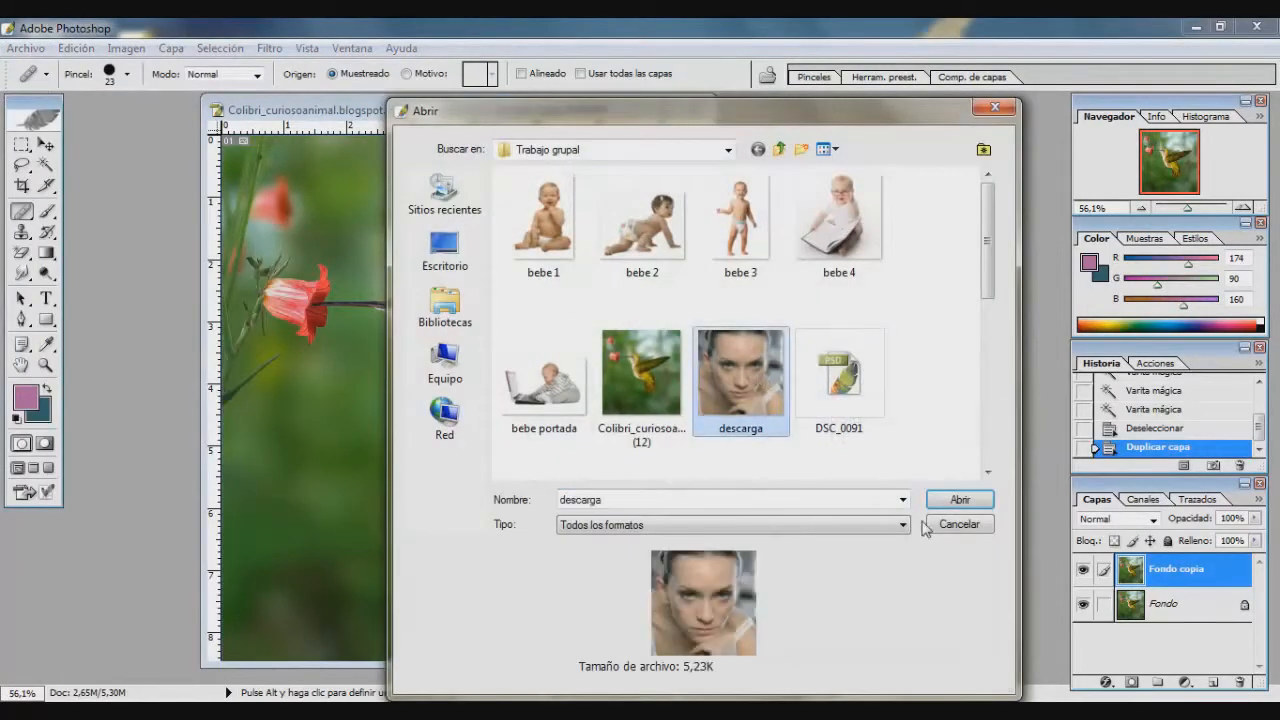
{"action": "left_click", "coordinate": [944, 503]}
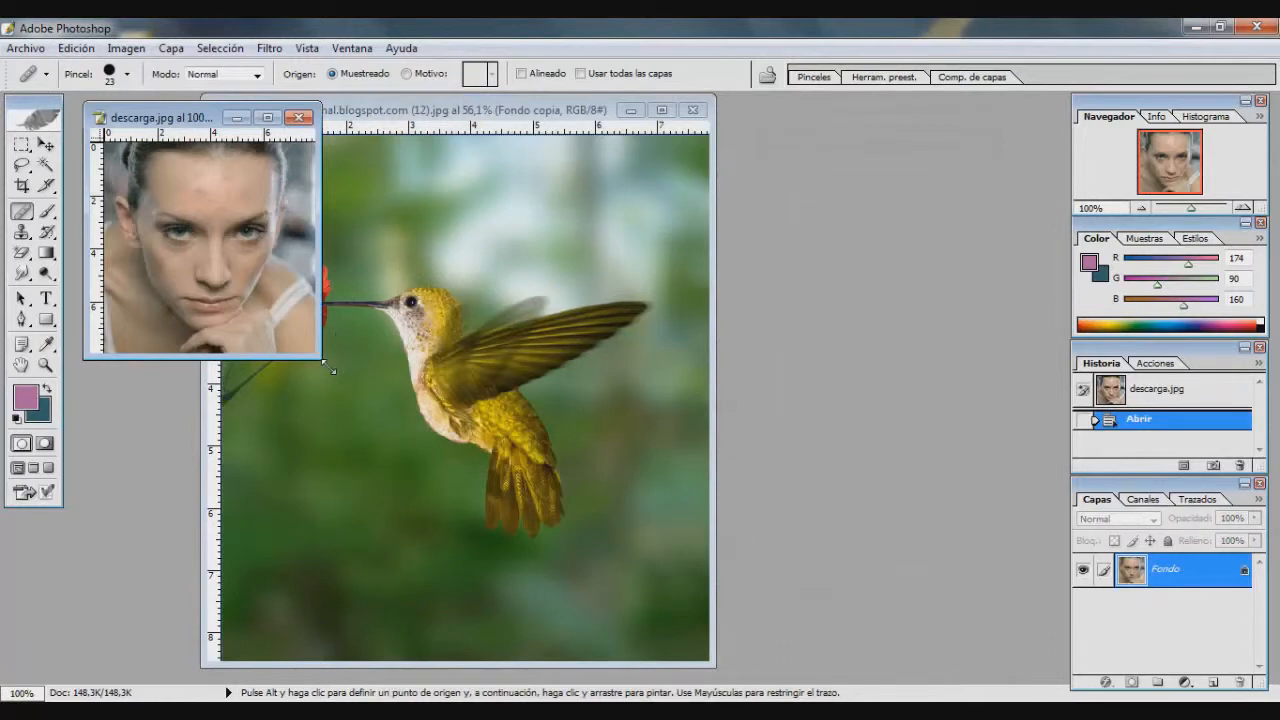
Set the Healing Brush diameter to 12 px for retouching the portrait.
{"action": "left_click_drag", "start_coordinate": [324, 362], "coordinate": [472, 469]}
{"action": "left_click", "coordinate": [1242, 208]}
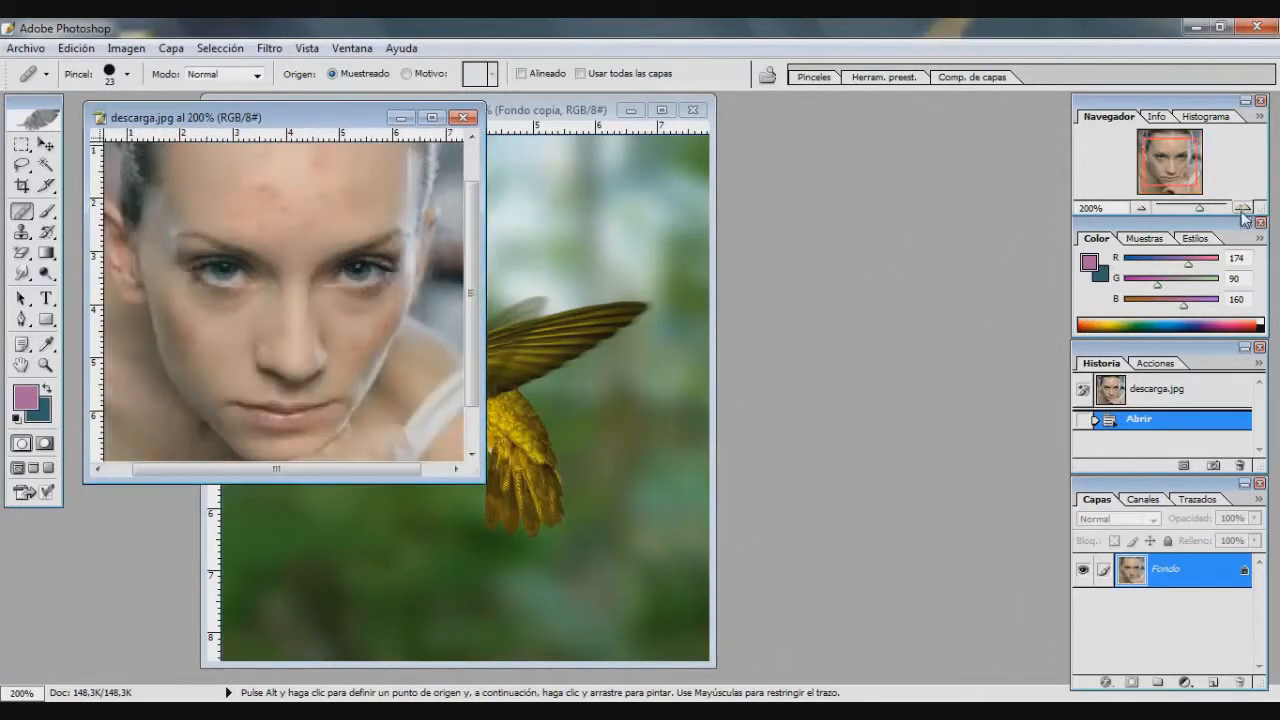
{"action": "left_click_drag", "start_coordinate": [486, 481], "coordinate": [660, 562]}
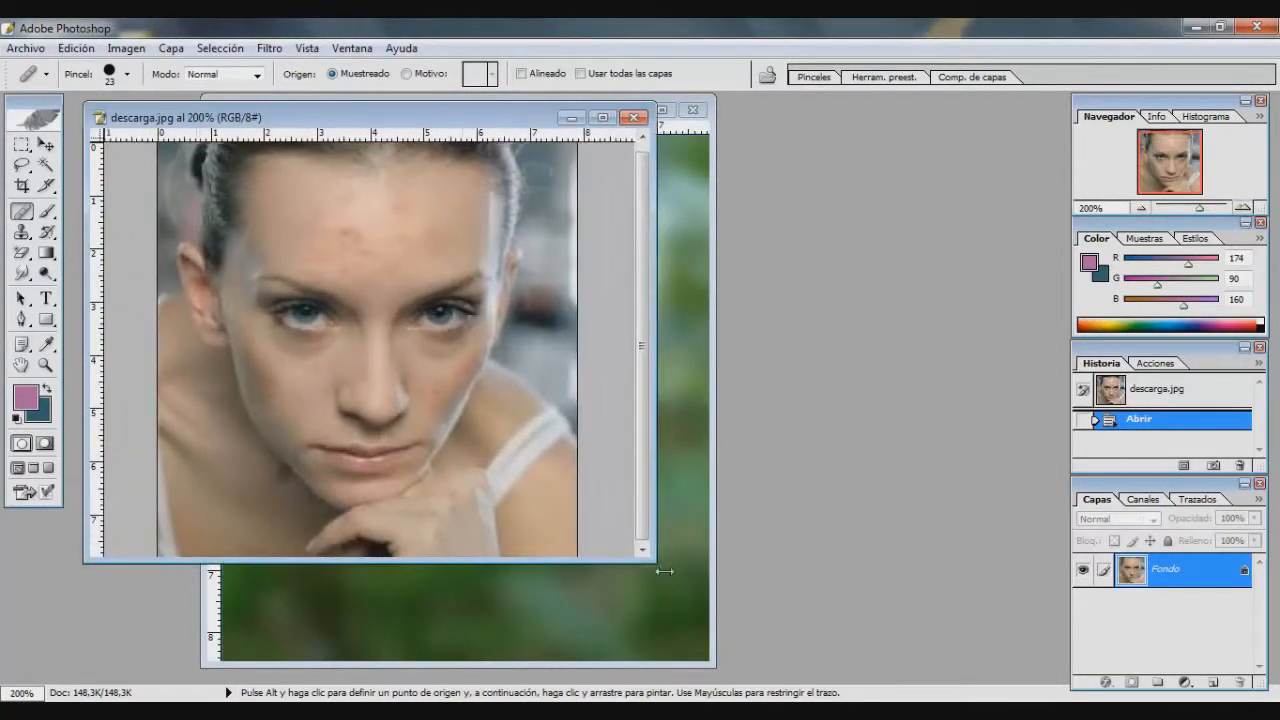
{"action": "left_click", "coordinate": [125, 76]}
{"action": "left_click_drag", "start_coordinate": [46, 122], "coordinate": [42, 122]}
{"action": "left_click", "coordinate": [235, 119]}
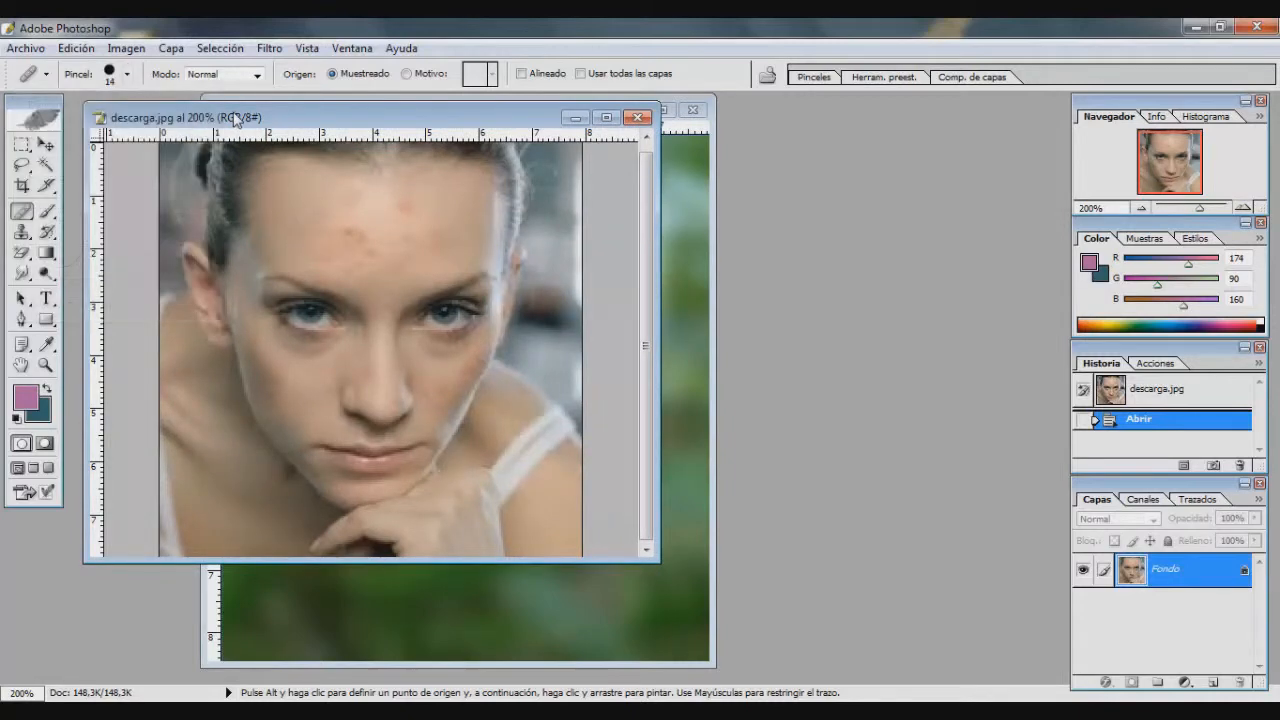
{"action": "left_click", "coordinate": [126, 76]}
{"action": "left_click_drag", "start_coordinate": [42, 124], "coordinate": [56, 124]}
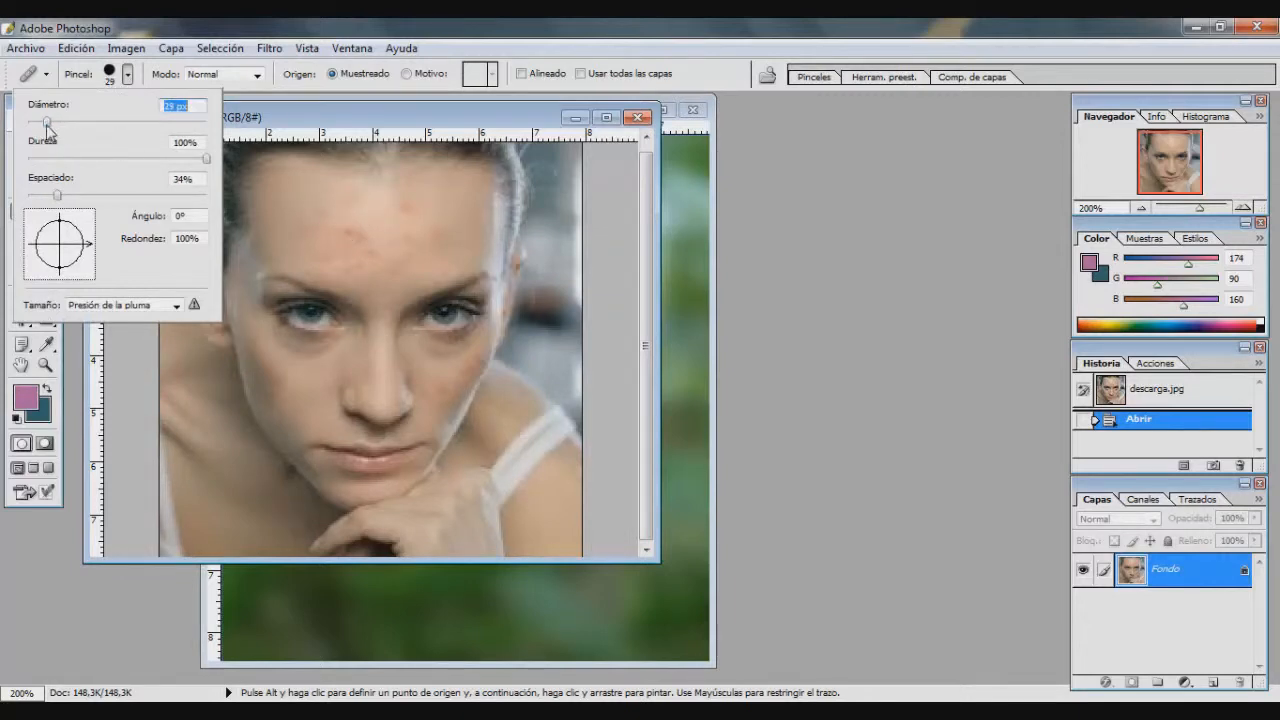
{"action": "left_click", "coordinate": [224, 123]}
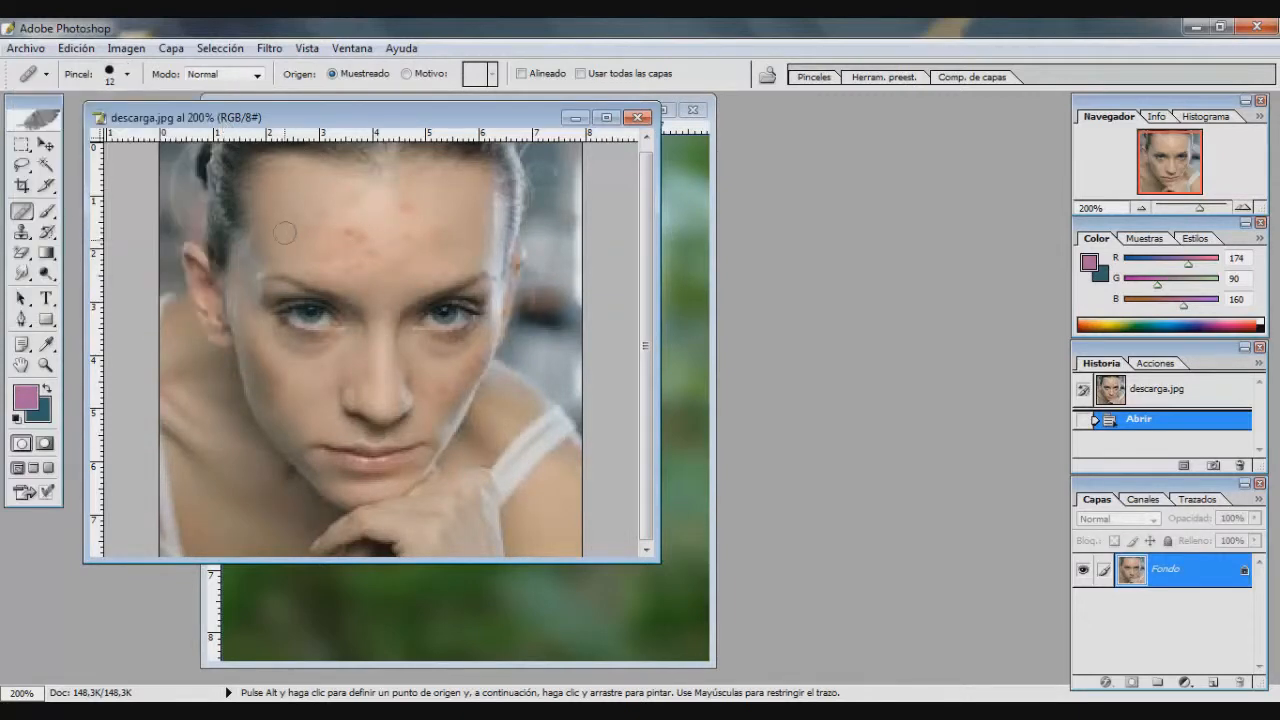
Sample clean skin on the forehead and heal the red blemishes across the forehead with the Healing Brush.
{"action": "key", "text": "alt"}
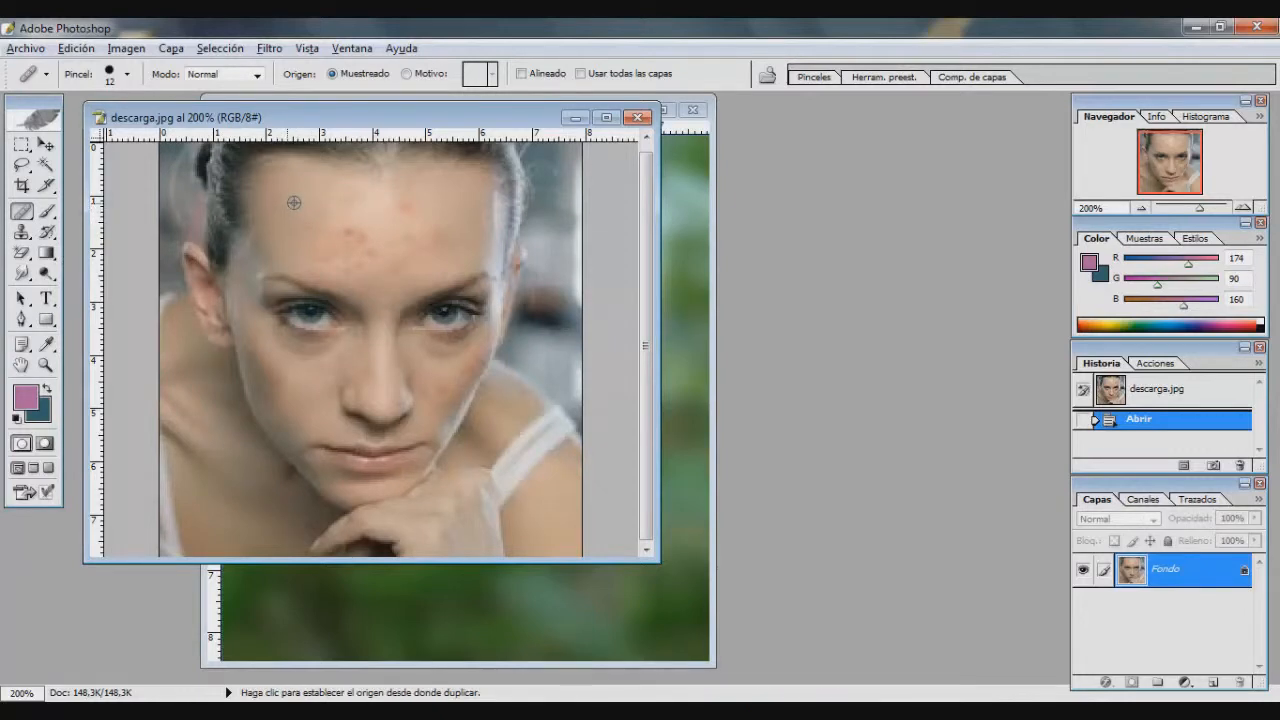
{"action": "left_click", "coordinate": [294, 202], "text": "alt"}
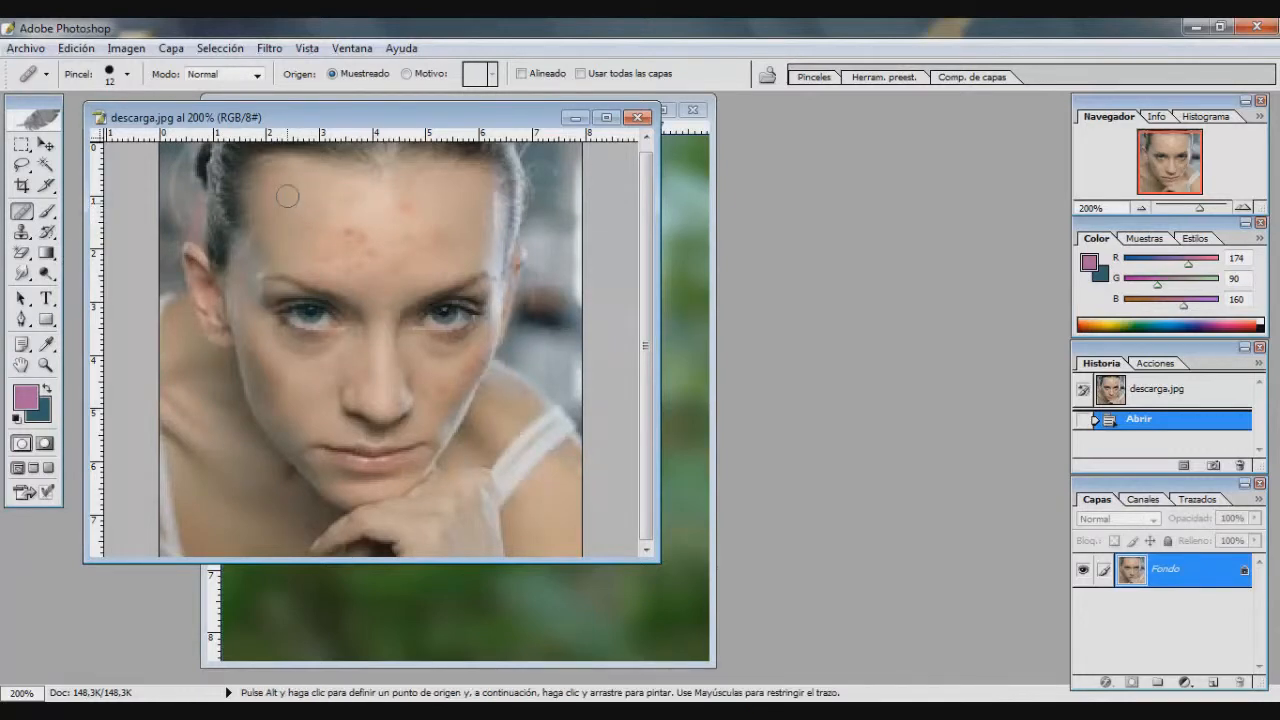
{"action": "left_click", "coordinate": [349, 224]}
{"action": "left_click", "coordinate": [362, 232]}
{"action": "left_click", "coordinate": [360, 246]}
{"action": "left_click", "coordinate": [356, 256]}
{"action": "left_click", "coordinate": [334, 257]}
{"action": "left_click", "coordinate": [318, 215]}
{"action": "left_click", "coordinate": [340, 213]}
{"action": "left_click", "coordinate": [350, 203]}
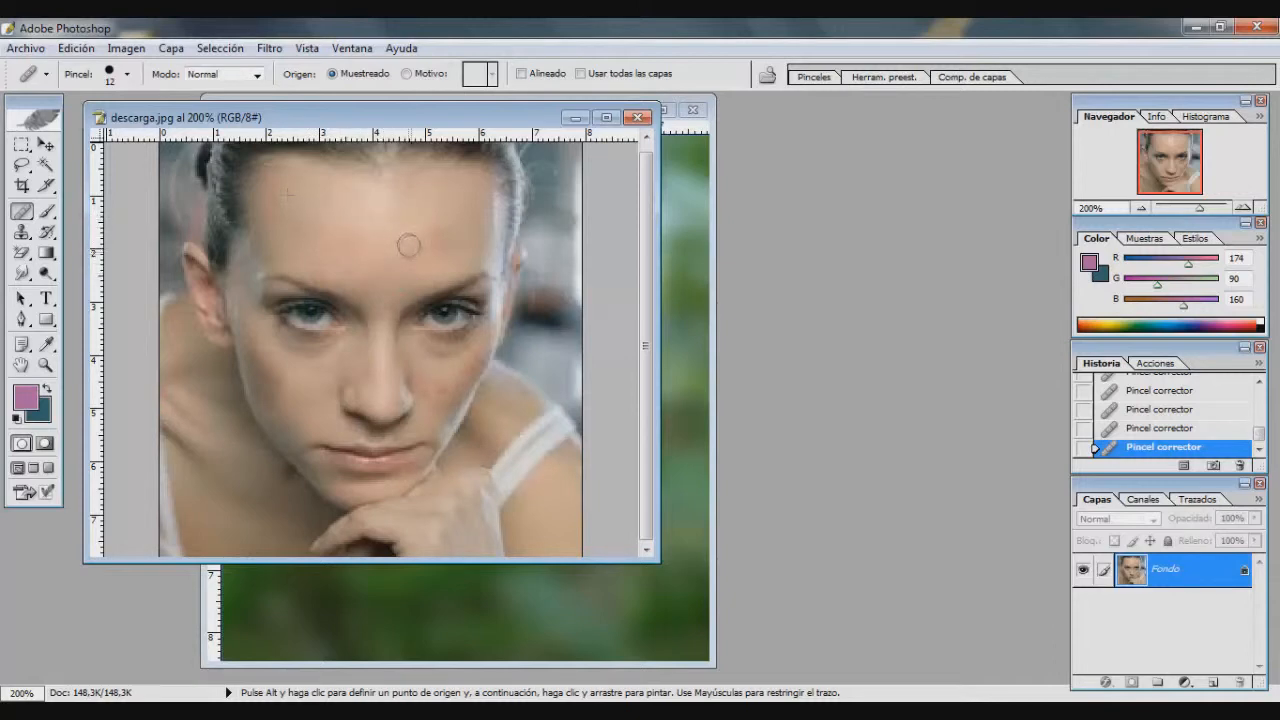
{"action": "left_click_drag", "start_coordinate": [348, 270], "coordinate": [326, 268]}
Try healing the forehead with a source sampled near the eyebrow, and delete the resulting strokes from the history.
{"action": "key", "text": "alt"}
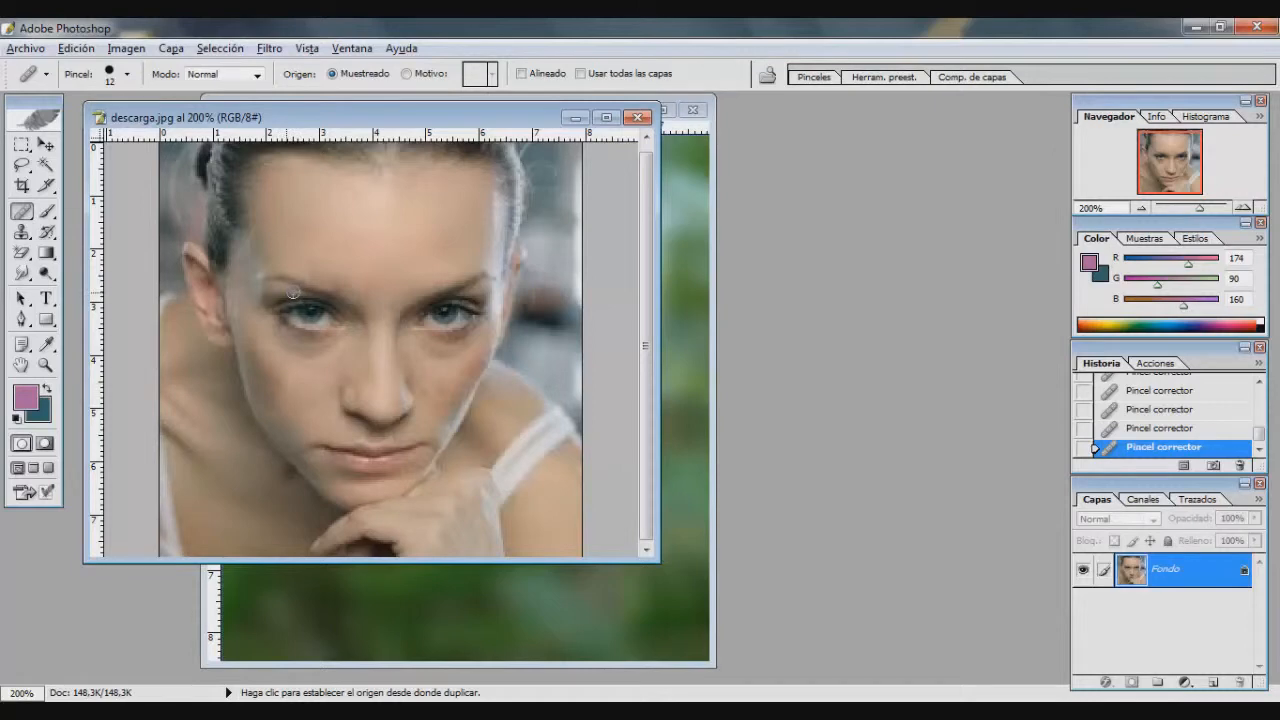
{"action": "left_click", "coordinate": [324, 247]}
{"action": "left_click", "coordinate": [336, 251]}
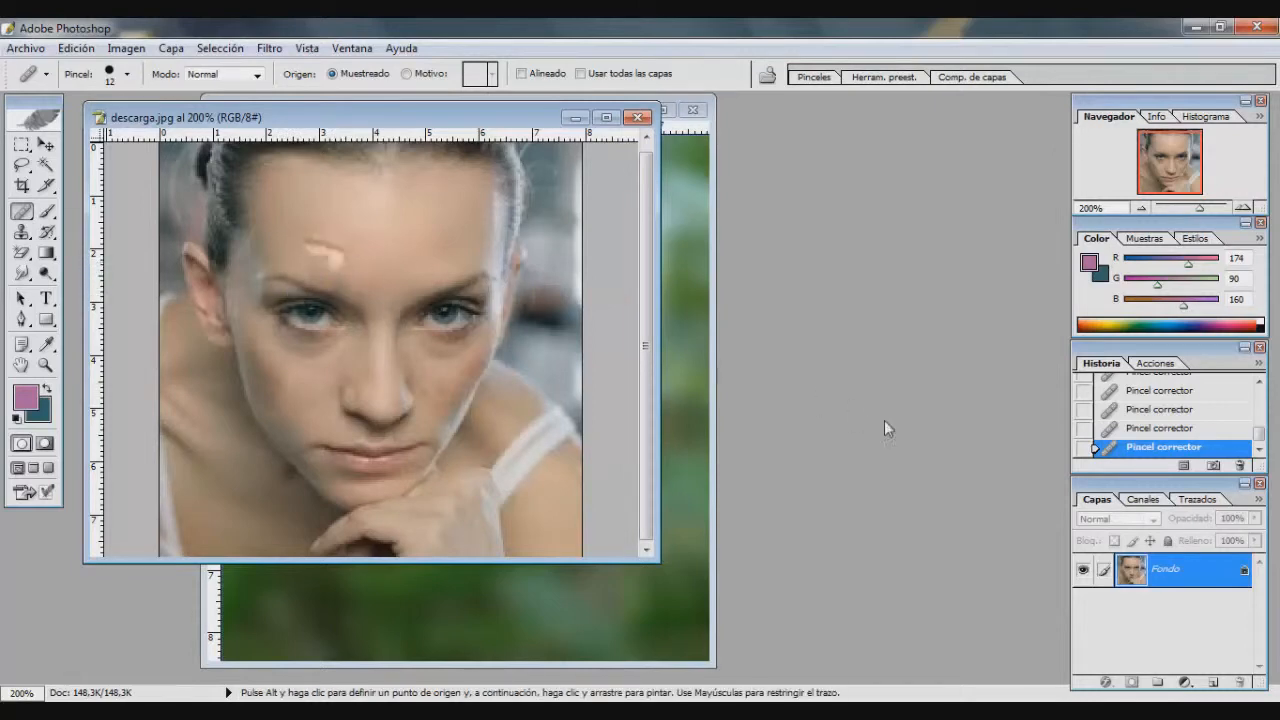
{"action": "left_click", "coordinate": [1239, 467]}
{"action": "key", "text": "Return"}
{"action": "key", "text": "Return"}
{"action": "left_click", "coordinate": [1242, 469]}
{"action": "key", "text": "Return"}
Heal the marks on the cheeks and under the eye with the Healing Brush, using skin sampled from the cheeks.
{"action": "key", "text": "alt"}
{"action": "left_click", "coordinate": [439, 378], "text": "alt"}
{"action": "left_click", "coordinate": [315, 378], "text": "alt"}
{"action": "left_click", "coordinate": [311, 357]}
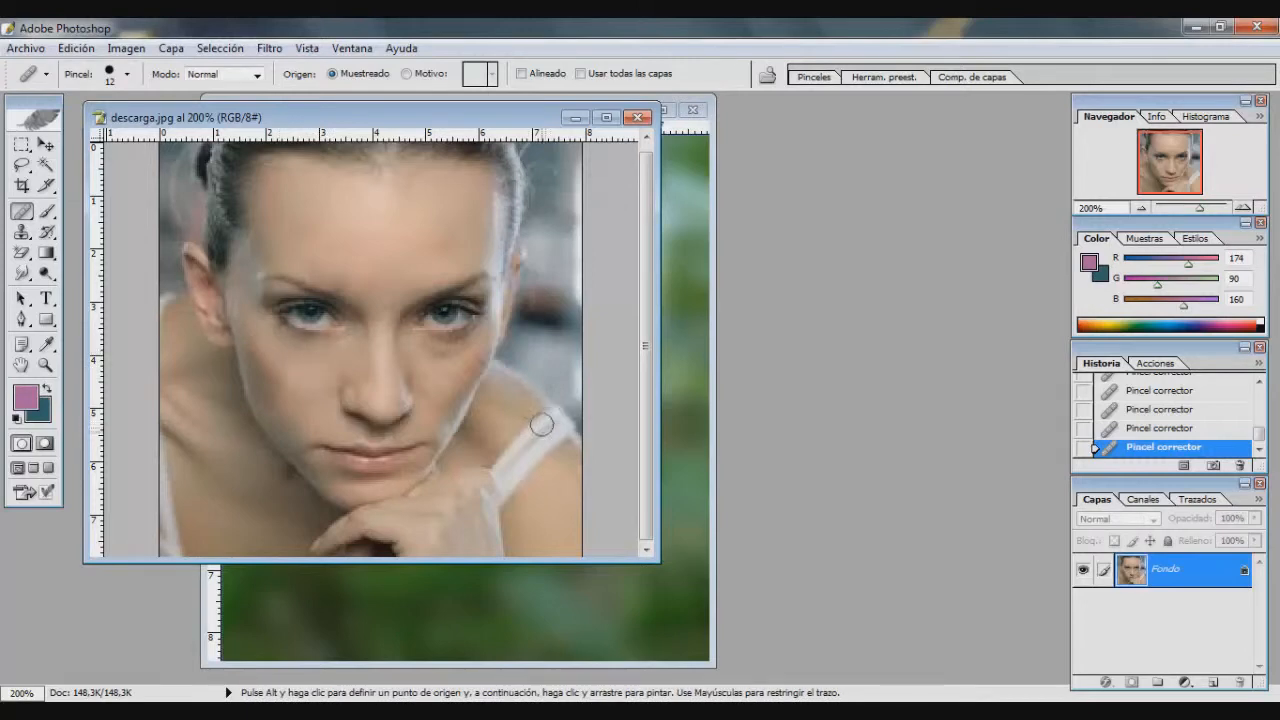
{"action": "left_click", "coordinate": [447, 369], "text": "alt"}
{"action": "left_click_drag", "start_coordinate": [437, 350], "coordinate": [463, 352]}
Compare the retouched portrait at actual pixels with its original descarga.jpg history snapshot, and return to the latest healing state.
{"action": "mouse_move", "coordinate": [1183, 210]}
{"action": "left_mouse_down"}
{"action": "mouse_move", "coordinate": [1165, 208]}
{"action": "mouse_move", "coordinate": [1193, 208]}
{"action": "left_mouse_up"}
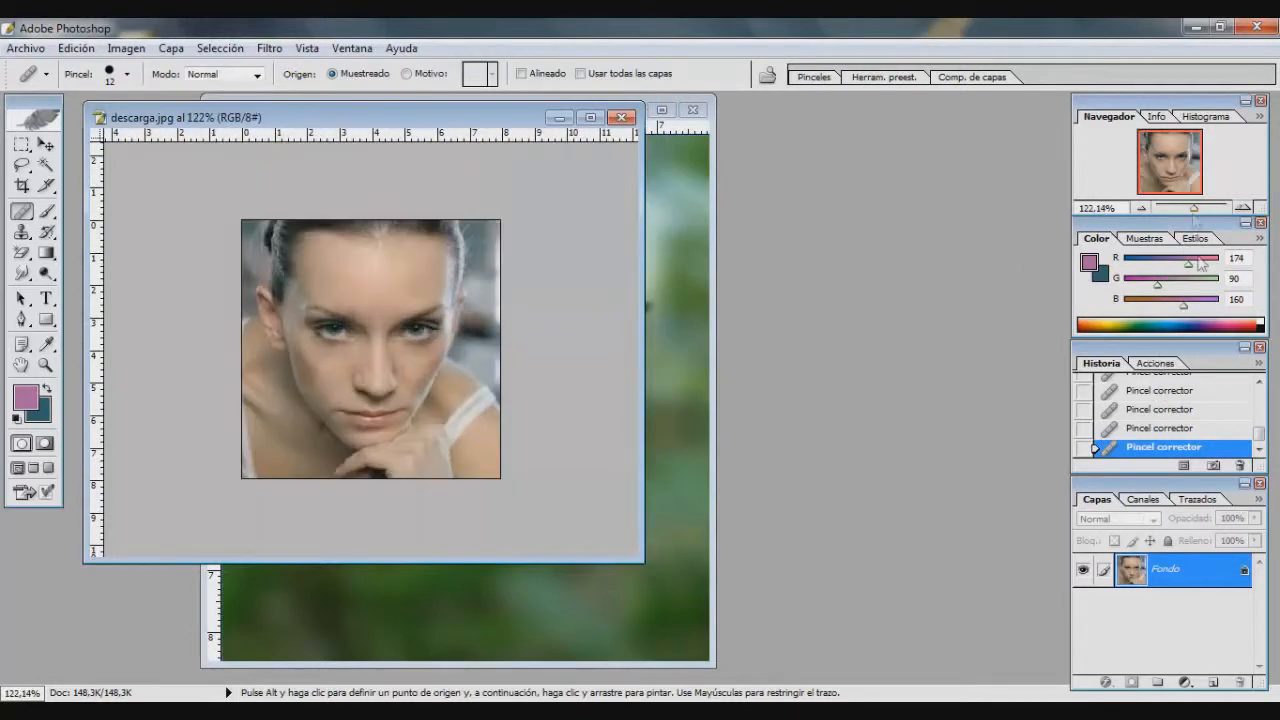
{"action": "left_click", "coordinate": [46, 365]}
{"action": "left_click", "coordinate": [472, 75]}
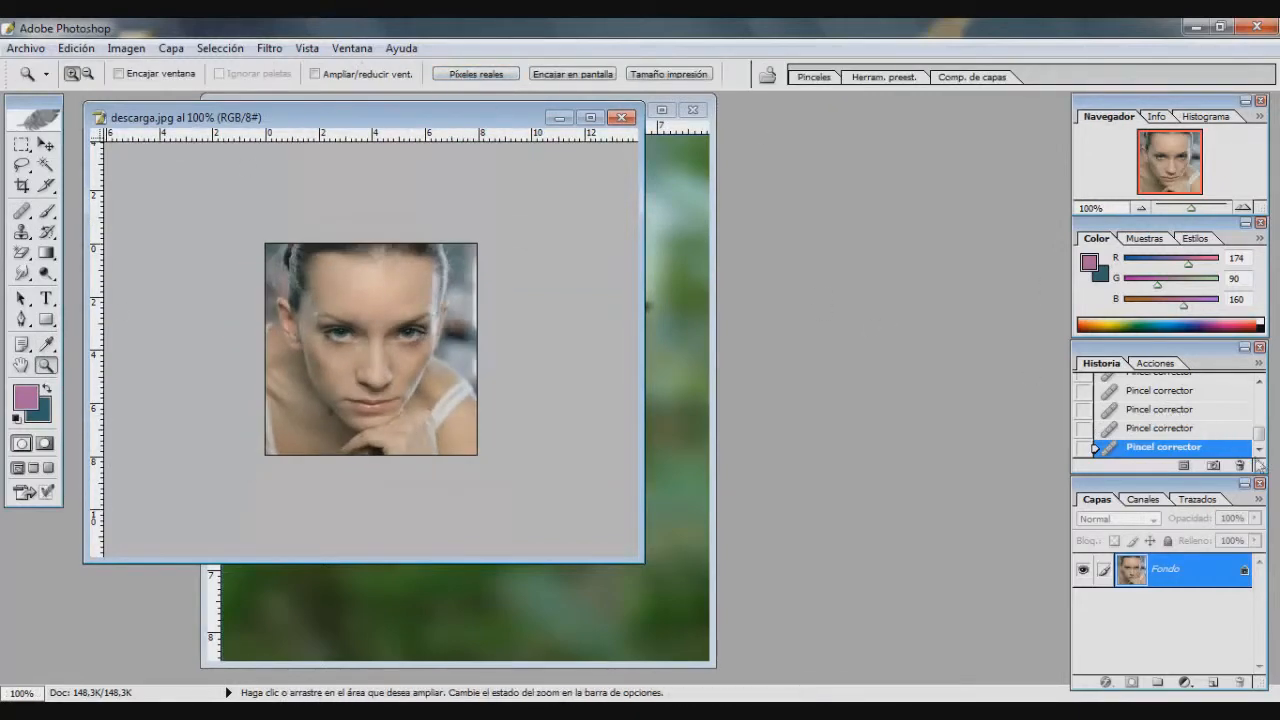
{"action": "scroll", "coordinate": [1180, 415], "scroll_direction": "up", "scroll_amount": 5}
{"action": "left_click", "coordinate": [1186, 401]}
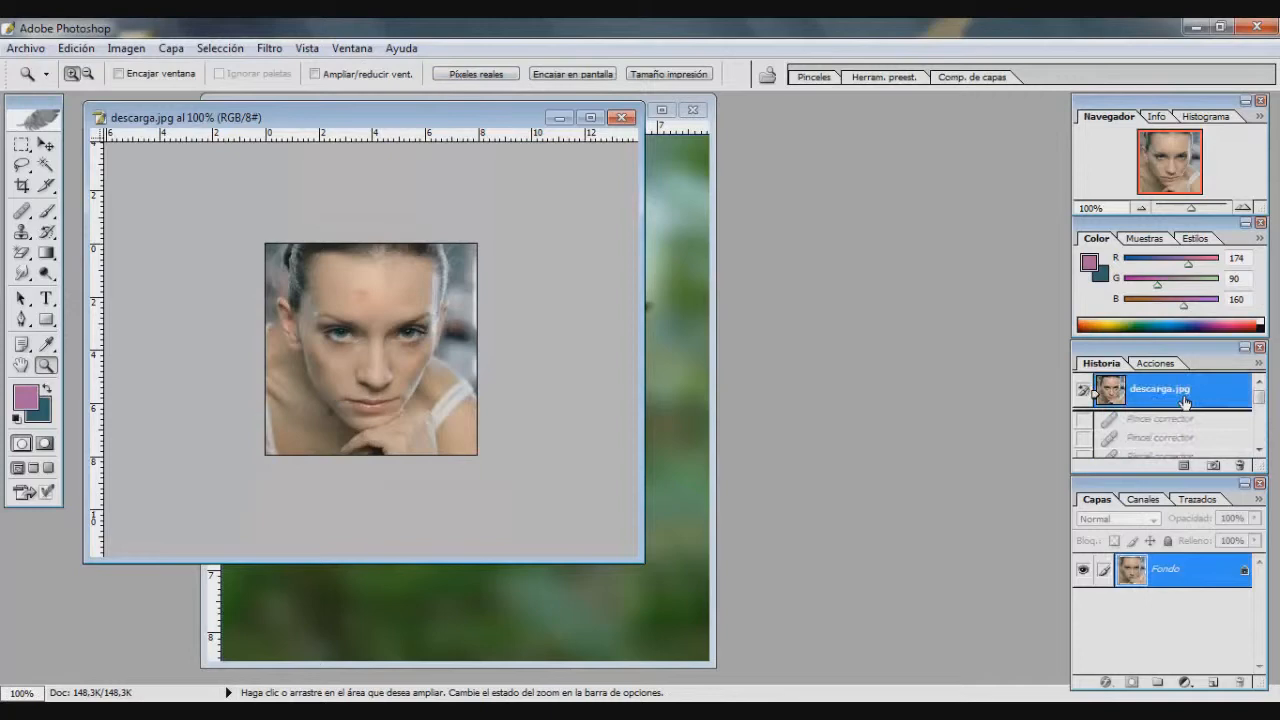
{"action": "left_click", "coordinate": [1259, 450]}
{"action": "left_click", "coordinate": [1220, 450]}
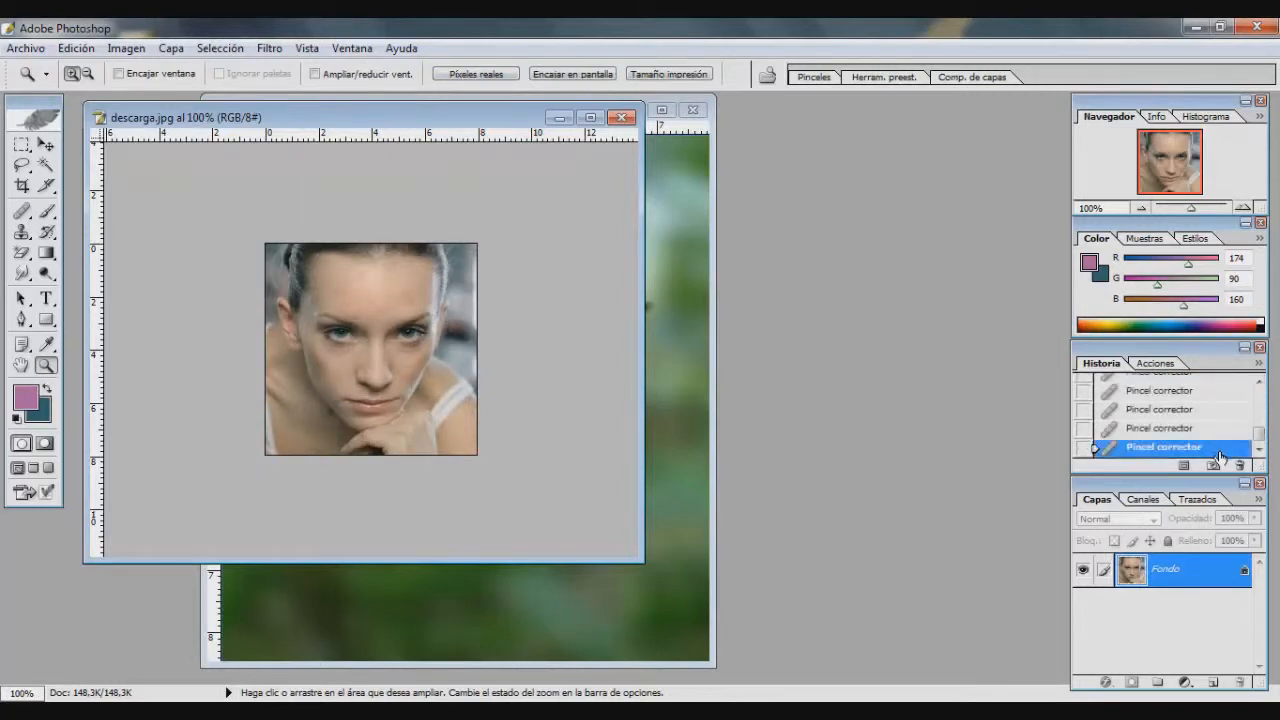
Minimize the portrait, activate the Brush tool over the hummingbird image and set a hard round tip of 93 px.
{"action": "left_click", "coordinate": [21, 212]}
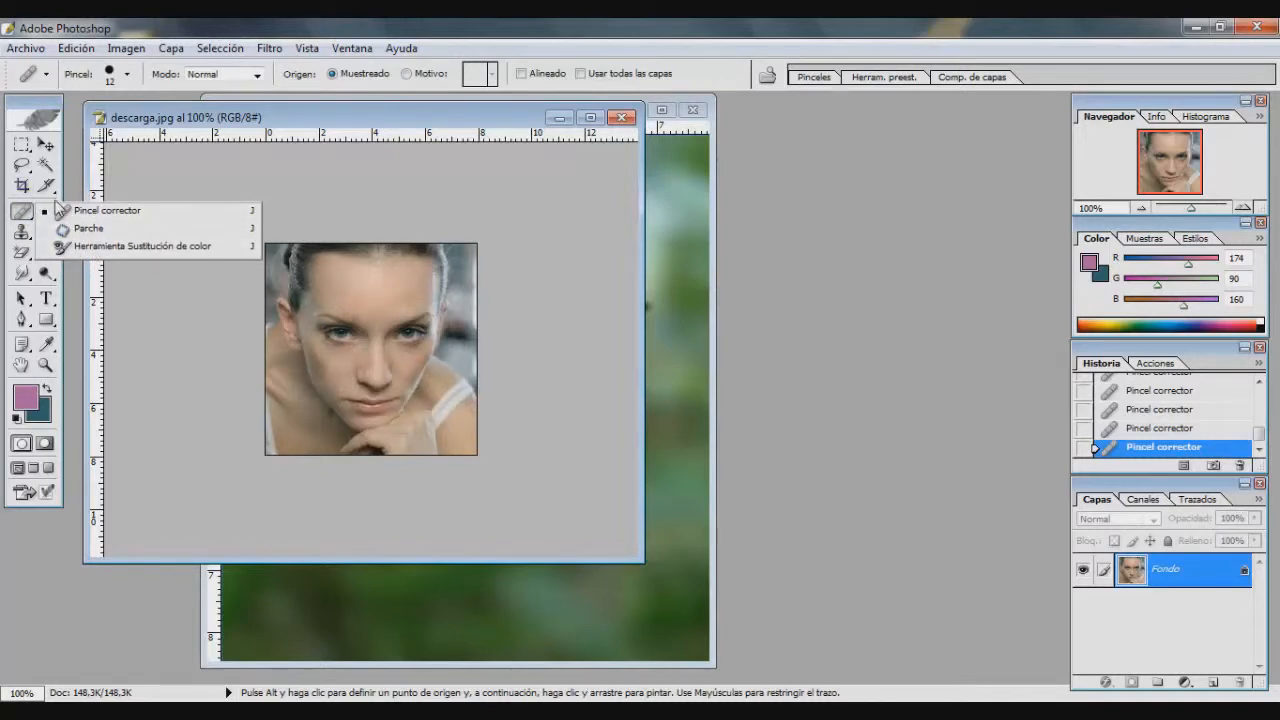
{"action": "left_click", "coordinate": [18, 215]}
{"action": "left_click", "coordinate": [46, 211]}
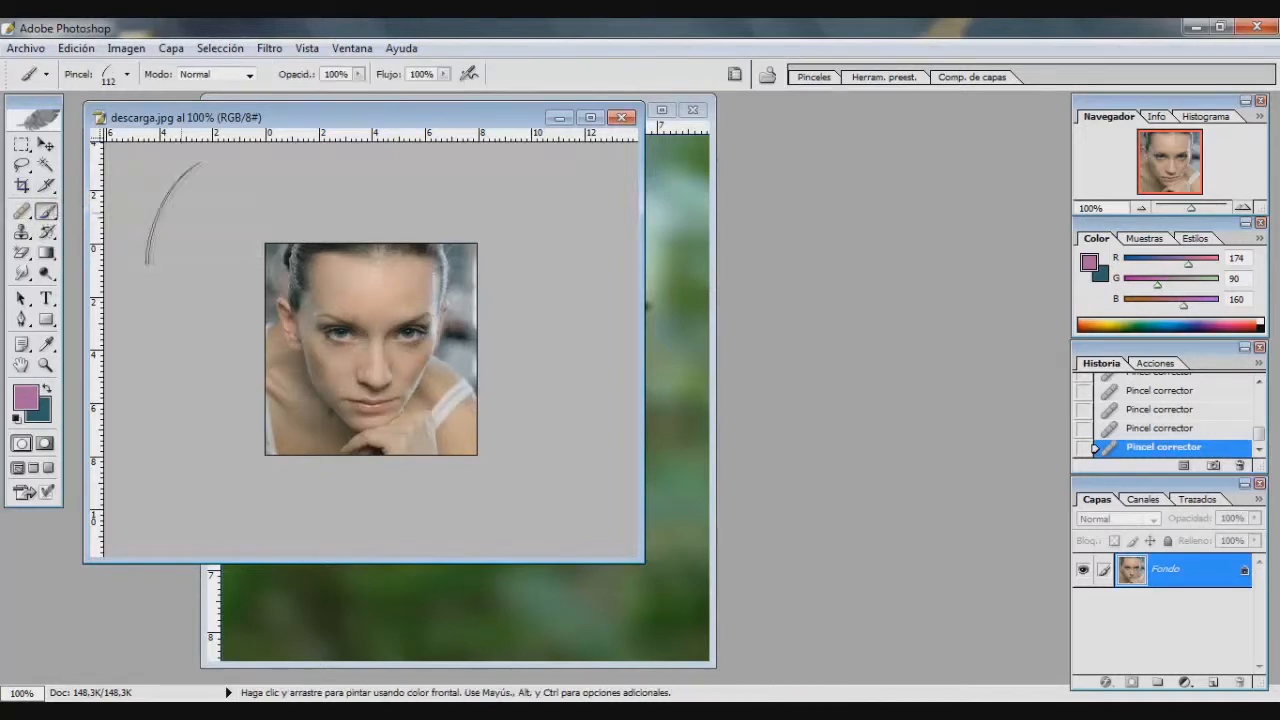
{"action": "left_click", "coordinate": [559, 118]}
{"action": "left_click", "coordinate": [46, 211]}
{"action": "left_click", "coordinate": [126, 76]}
{"action": "double_click", "coordinate": [108, 318]}
{"action": "left_click", "coordinate": [124, 78]}
{"action": "left_click", "coordinate": [117, 127]}
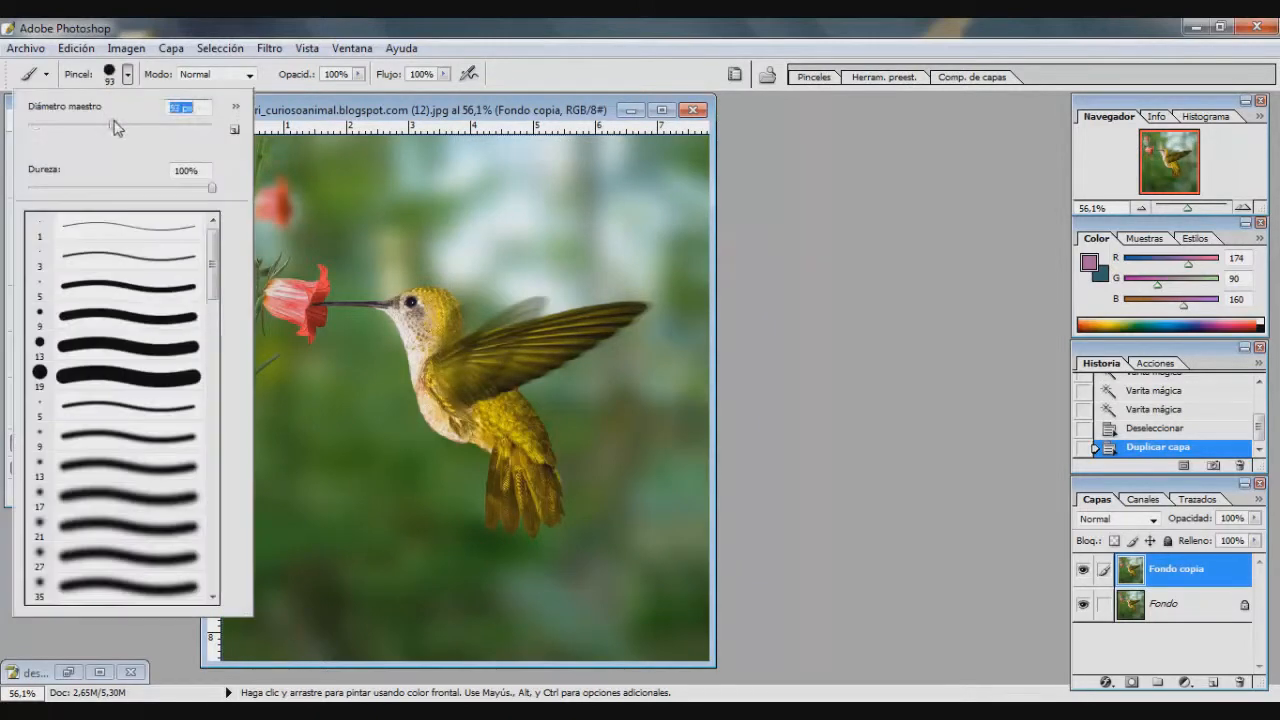
Try painting a large pink figure-eight stroke over the hummingbird, and delete that brush stroke from the history.
{"action": "mouse_move", "coordinate": [545, 215]}
{"action": "left_mouse_down"}
{"action": "mouse_move", "coordinate": [300, 312]}
{"action": "mouse_move", "coordinate": [318, 497]}
{"action": "left_mouse_up"}
{"action": "left_click_drag", "start_coordinate": [312, 450], "coordinate": [480, 470]}
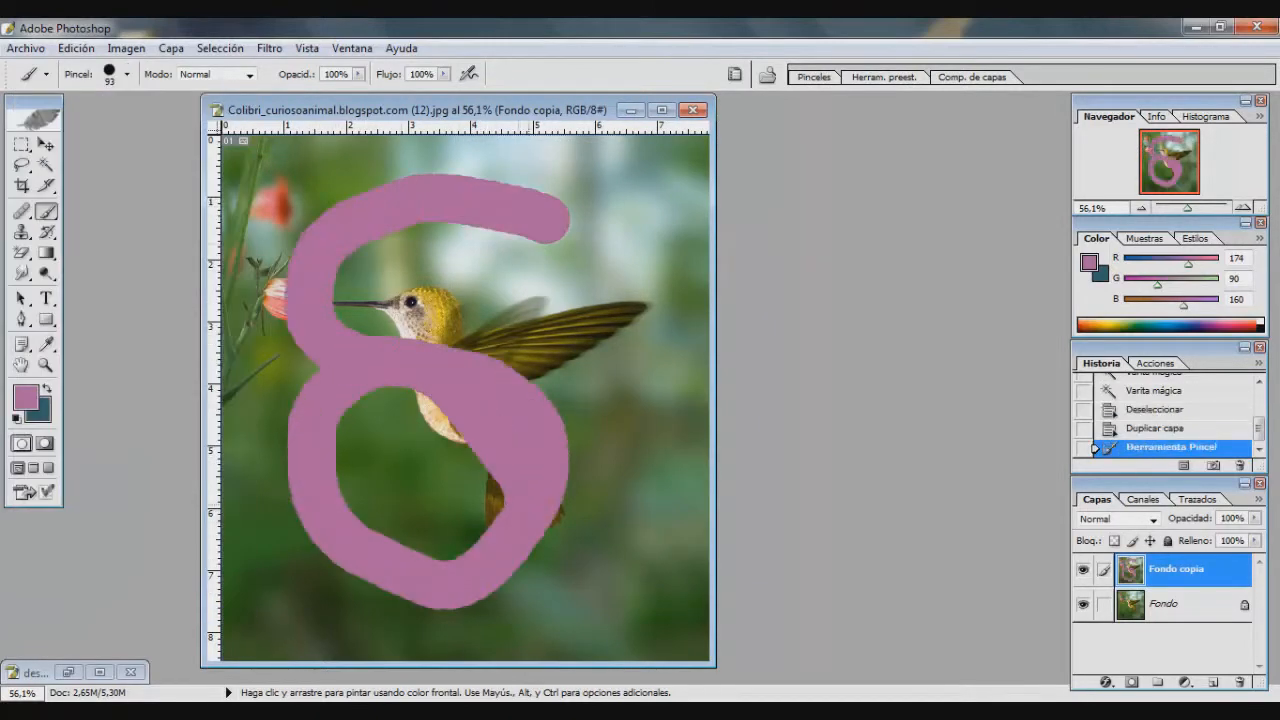
{"action": "left_click", "coordinate": [1240, 466]}
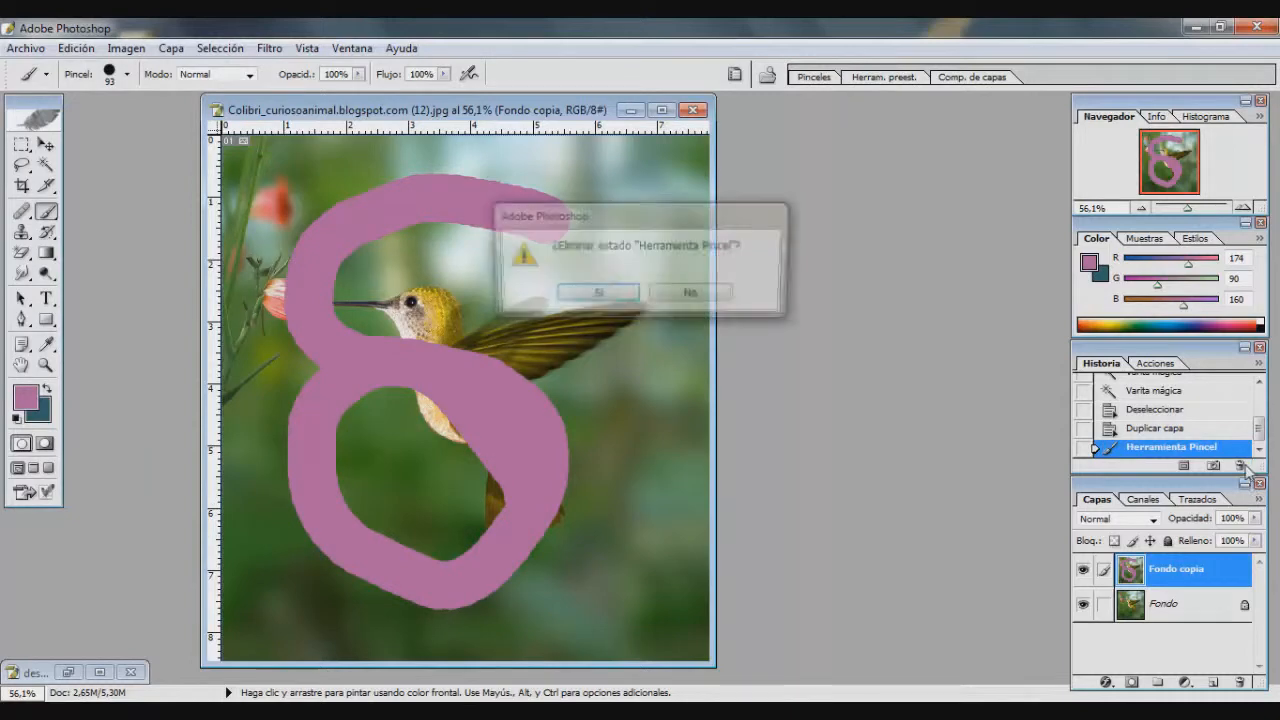
{"action": "key", "text": "Return"}
Try painting scattered translucent pink spots around the hummingbird with the 95 px textured brush preset.
{"action": "left_click", "coordinate": [126, 76]}
{"action": "scroll", "coordinate": [128, 334], "scroll_direction": "down", "scroll_amount": 5}
{"action": "scroll", "coordinate": [128, 349], "scroll_direction": "down", "scroll_amount": 8}
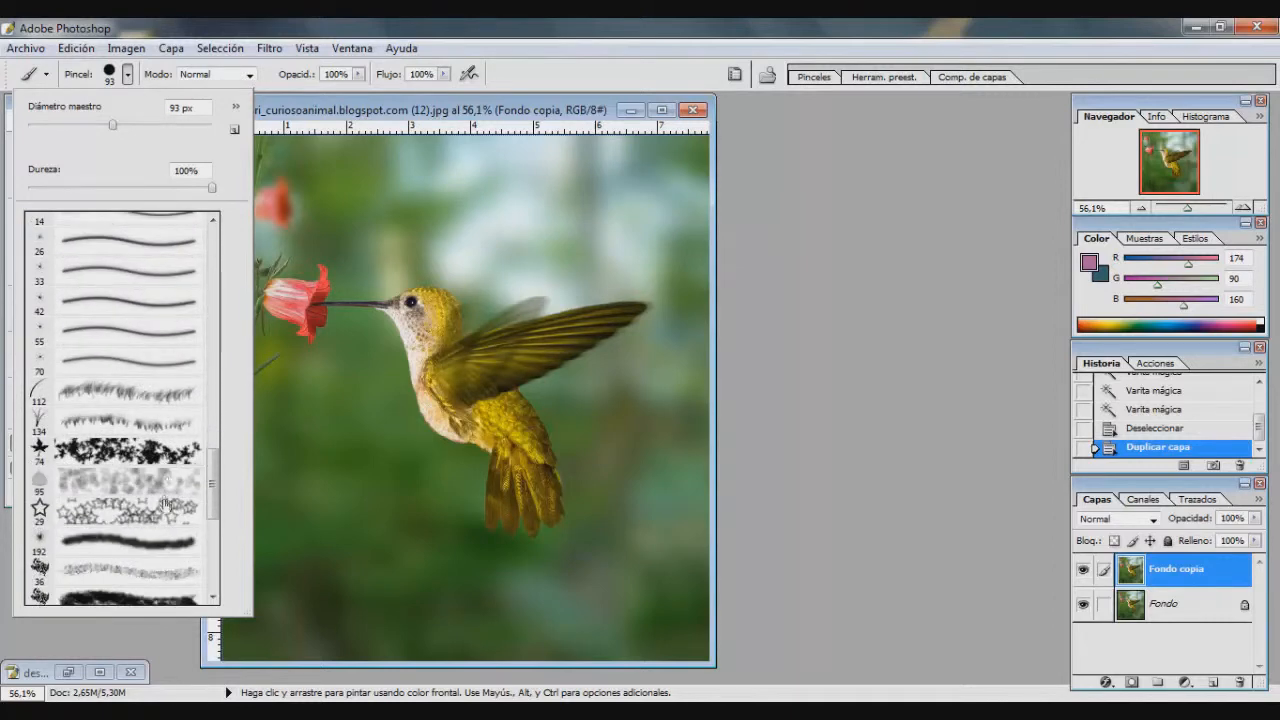
{"action": "double_click", "coordinate": [168, 482]}
{"action": "mouse_move", "coordinate": [640, 185]}
{"action": "left_mouse_down"}
{"action": "mouse_move", "coordinate": [460, 300]}
{"action": "mouse_move", "coordinate": [300, 320]}
{"action": "mouse_move", "coordinate": [286, 573]}
{"action": "mouse_move", "coordinate": [480, 570]}
{"action": "mouse_move", "coordinate": [515, 240]}
{"action": "mouse_move", "coordinate": [360, 450]}
{"action": "mouse_move", "coordinate": [407, 454]}
{"action": "left_mouse_up"}
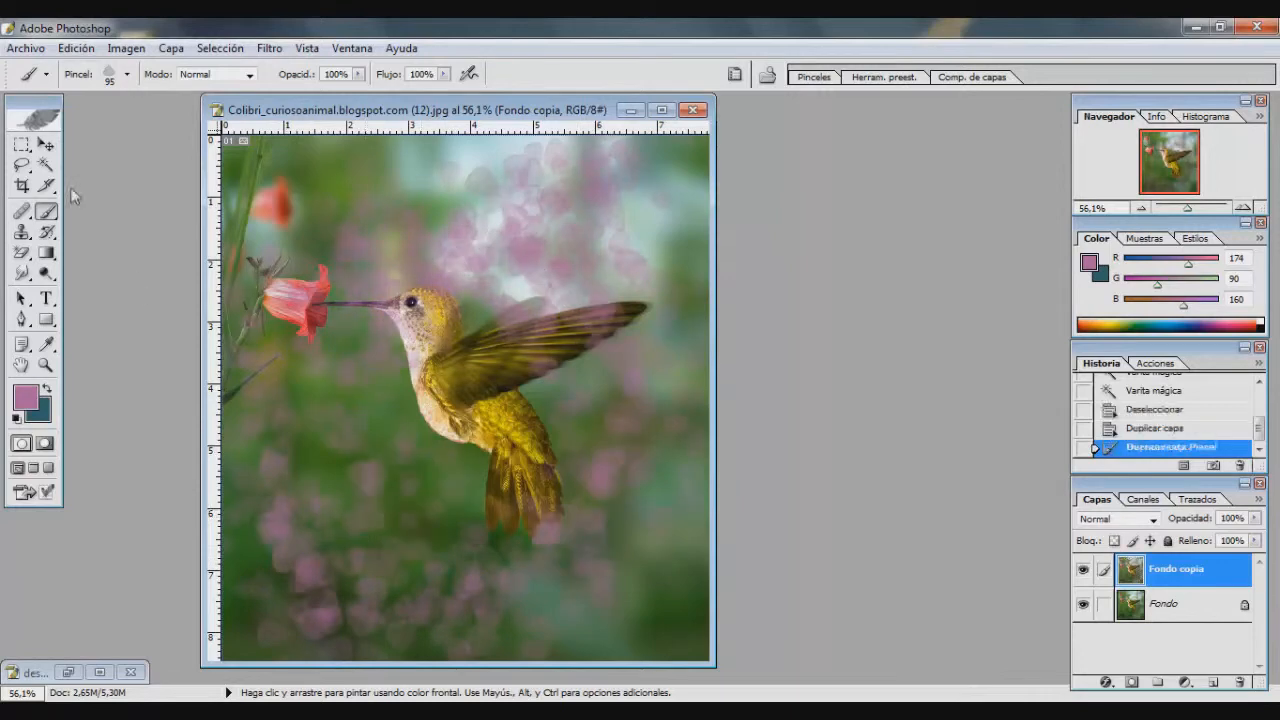
Swap the foreground and background colors and paint blue leaves around the hummingbird with the 74 px leaf brush.
{"action": "left_click", "coordinate": [127, 74]}
{"action": "double_click", "coordinate": [92, 460]}
{"action": "left_click", "coordinate": [47, 389]}
{"action": "mouse_move", "coordinate": [375, 210]}
{"action": "left_mouse_down"}
{"action": "mouse_move", "coordinate": [304, 392]}
{"action": "mouse_move", "coordinate": [517, 580]}
{"action": "mouse_move", "coordinate": [640, 335]}
{"action": "left_mouse_up"}
Try painting a strip of grass along the lower edge of the image with the 134 px grass brush.
{"action": "left_click", "coordinate": [127, 74]}
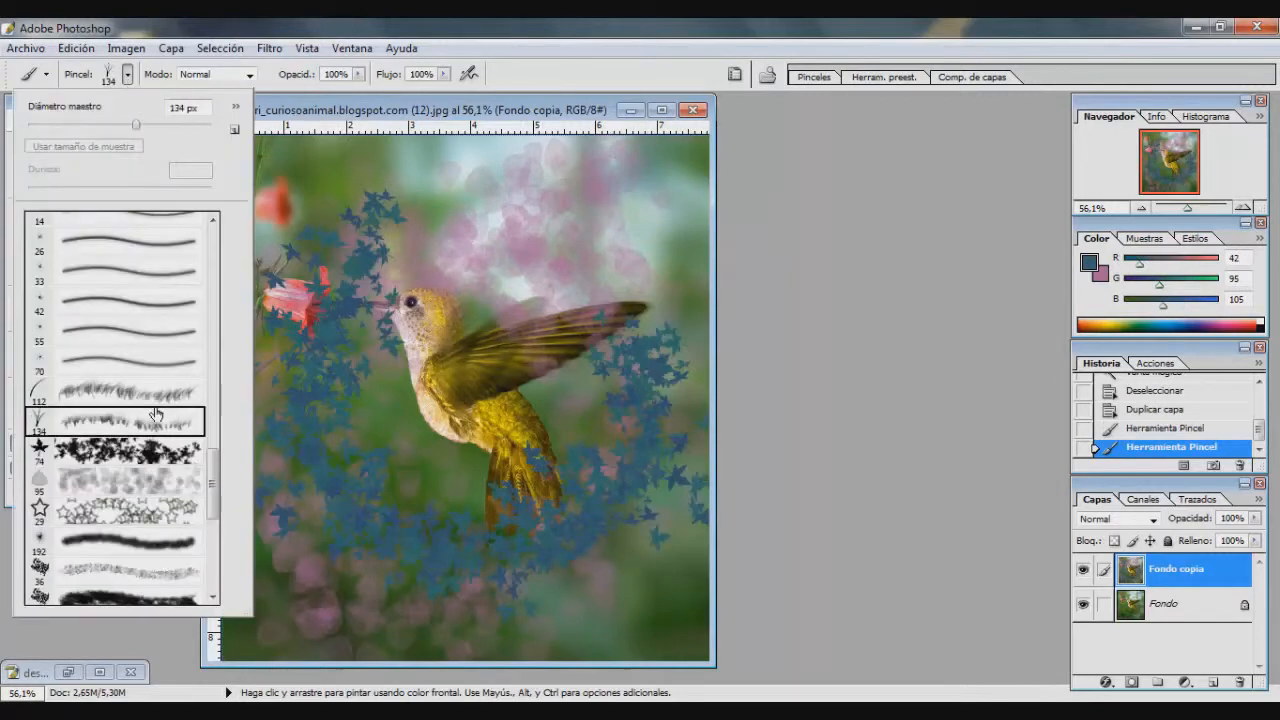
{"action": "double_click", "coordinate": [60, 420]}
{"action": "mouse_move", "coordinate": [466, 594]}
{"action": "left_mouse_down"}
{"action": "mouse_move", "coordinate": [544, 582]}
{"action": "mouse_move", "coordinate": [689, 597]}
{"action": "mouse_move", "coordinate": [597, 642]}
{"action": "mouse_move", "coordinate": [264, 632]}
{"action": "mouse_move", "coordinate": [612, 640]}
{"action": "left_mouse_up"}
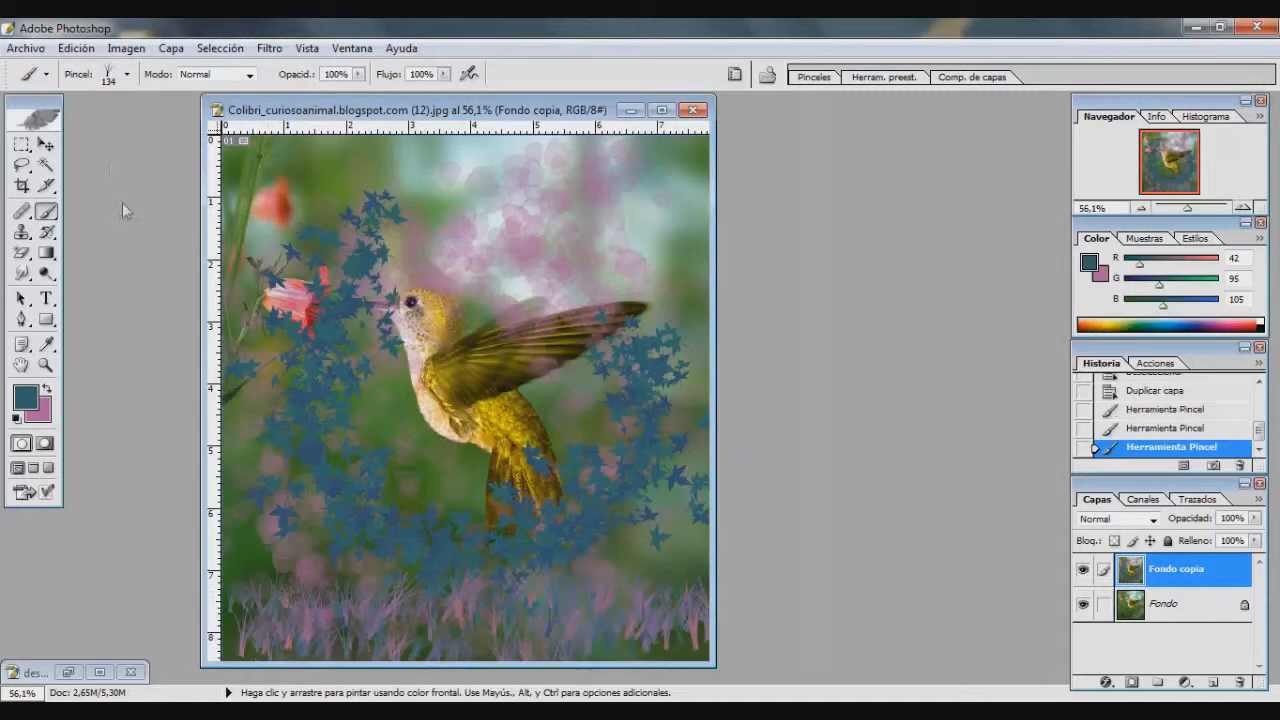
Try painting a wavy trail of outlined stars above the hummingbird's wing with the 29 px star brush.
{"action": "left_click", "coordinate": [127, 74]}
{"action": "double_click", "coordinate": [148, 515]}
{"action": "mouse_move", "coordinate": [518, 193]}
{"action": "left_mouse_down"}
{"action": "mouse_move", "coordinate": [458, 212]}
{"action": "mouse_move", "coordinate": [435, 285]}
{"action": "mouse_move", "coordinate": [600, 225]}
{"action": "mouse_move", "coordinate": [640, 165]}
{"action": "mouse_move", "coordinate": [662, 285]}
{"action": "mouse_move", "coordinate": [636, 300]}
{"action": "left_mouse_up"}
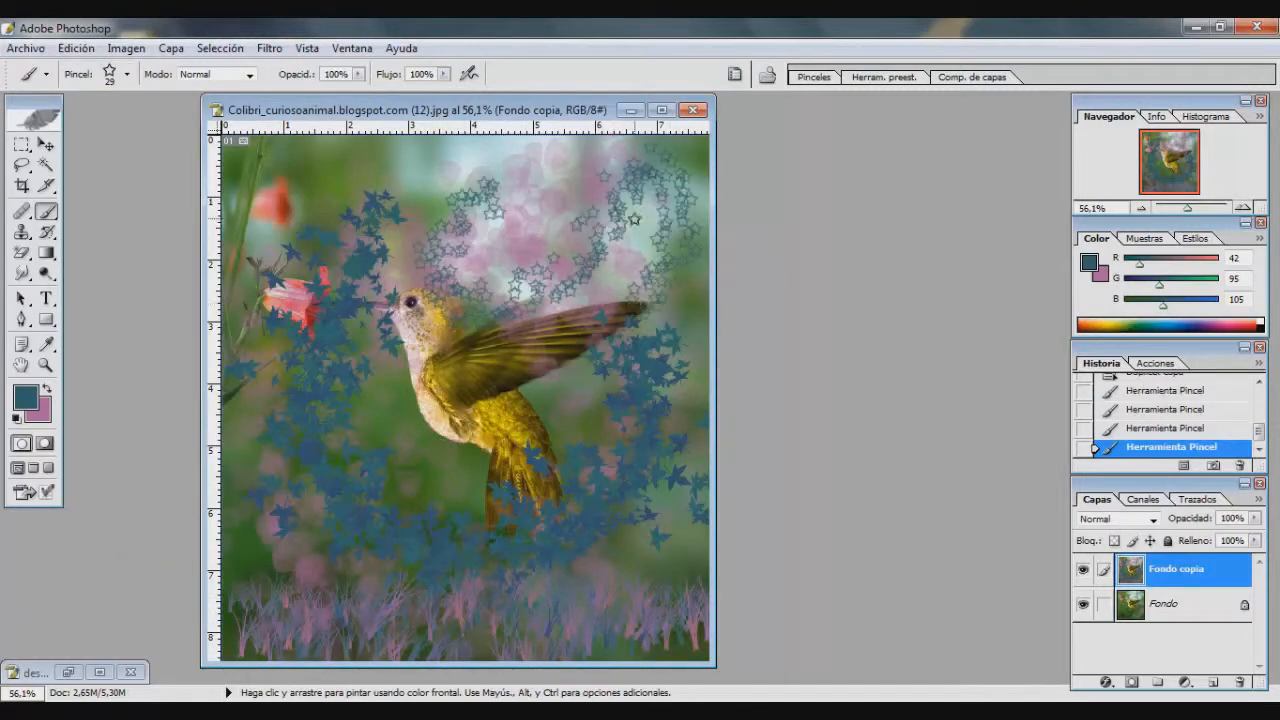
Delete all the decorative brush strokes from the history, back to the Duplicar capa state.
{"action": "scroll", "coordinate": [1214, 456], "scroll_direction": "up", "scroll_amount": 1}
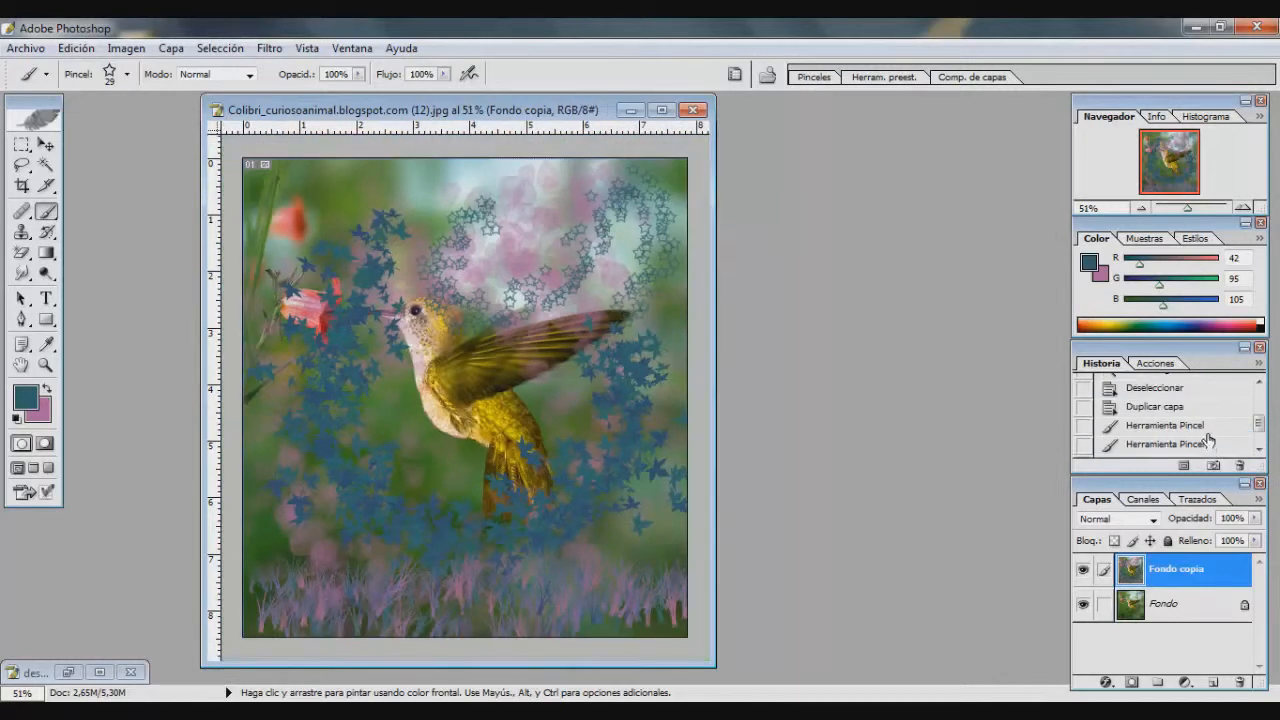
{"action": "left_click", "coordinate": [1207, 430]}
{"action": "left_click", "coordinate": [1240, 466]}
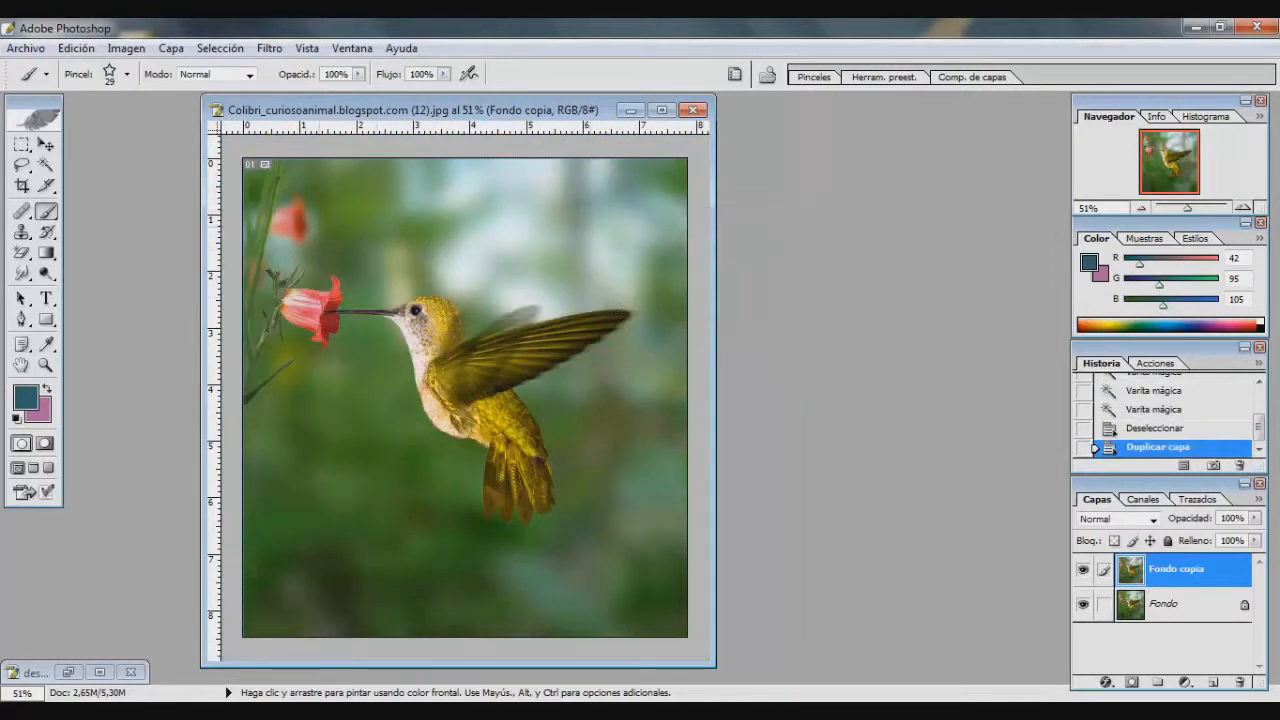
{"action": "left_click", "coordinate": [127, 76]}
{"action": "scroll", "coordinate": [200, 338], "scroll_direction": "down", "scroll_amount": 5}
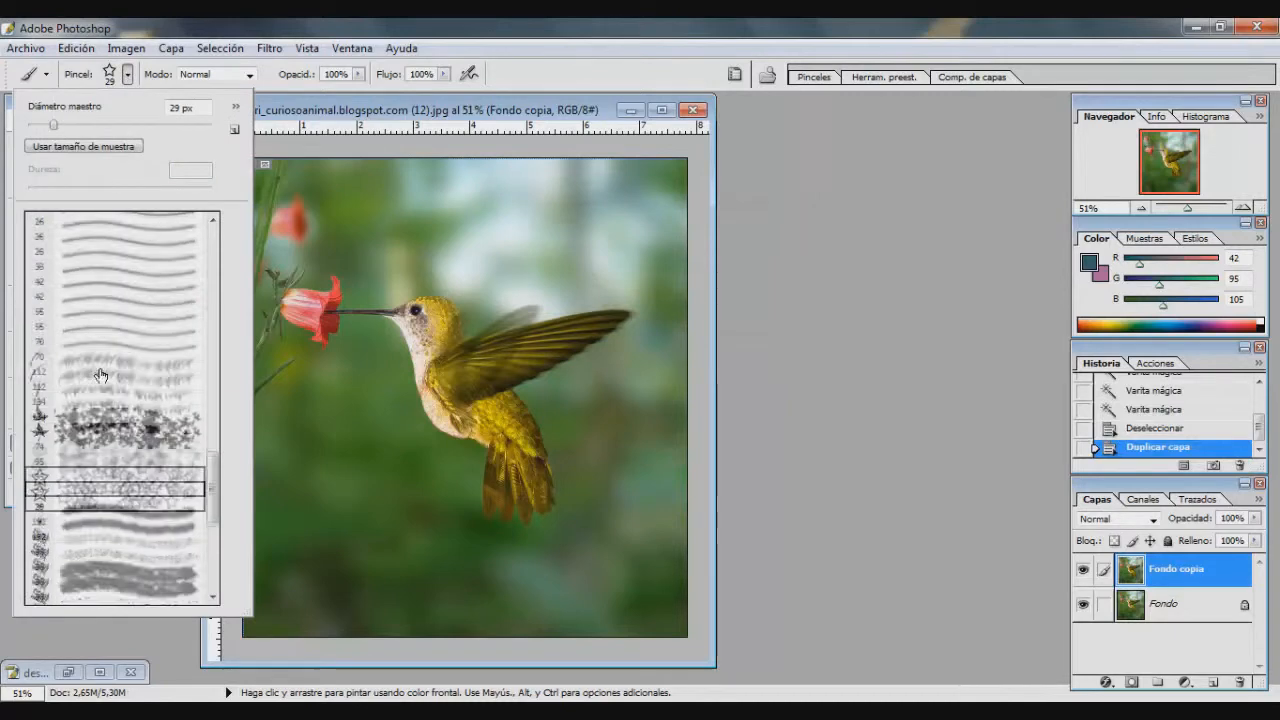
{"action": "scroll", "coordinate": [200, 330], "scroll_direction": "down", "scroll_amount": 3}
{"action": "left_click", "coordinate": [314, 114]}
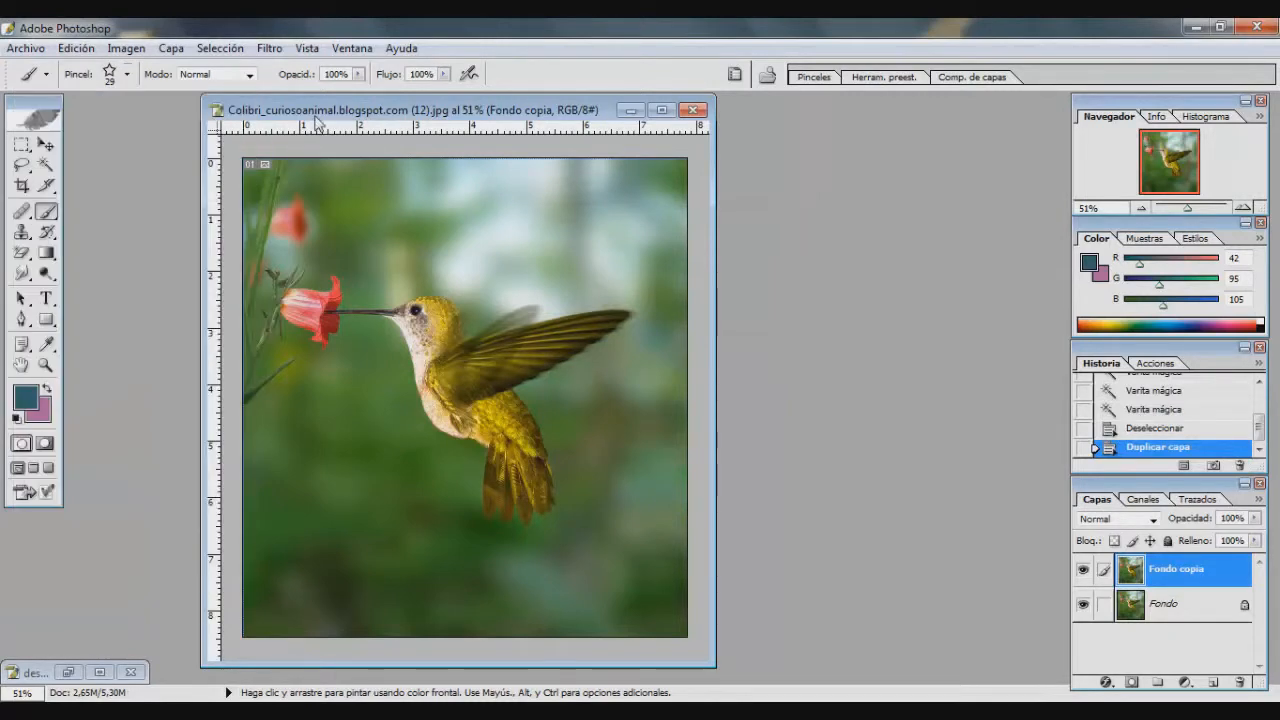
Paint outlined stars over the hummingbird with the 29 px star brush and brush across its body with the History Brush.
{"action": "left_click", "coordinate": [22, 234]}
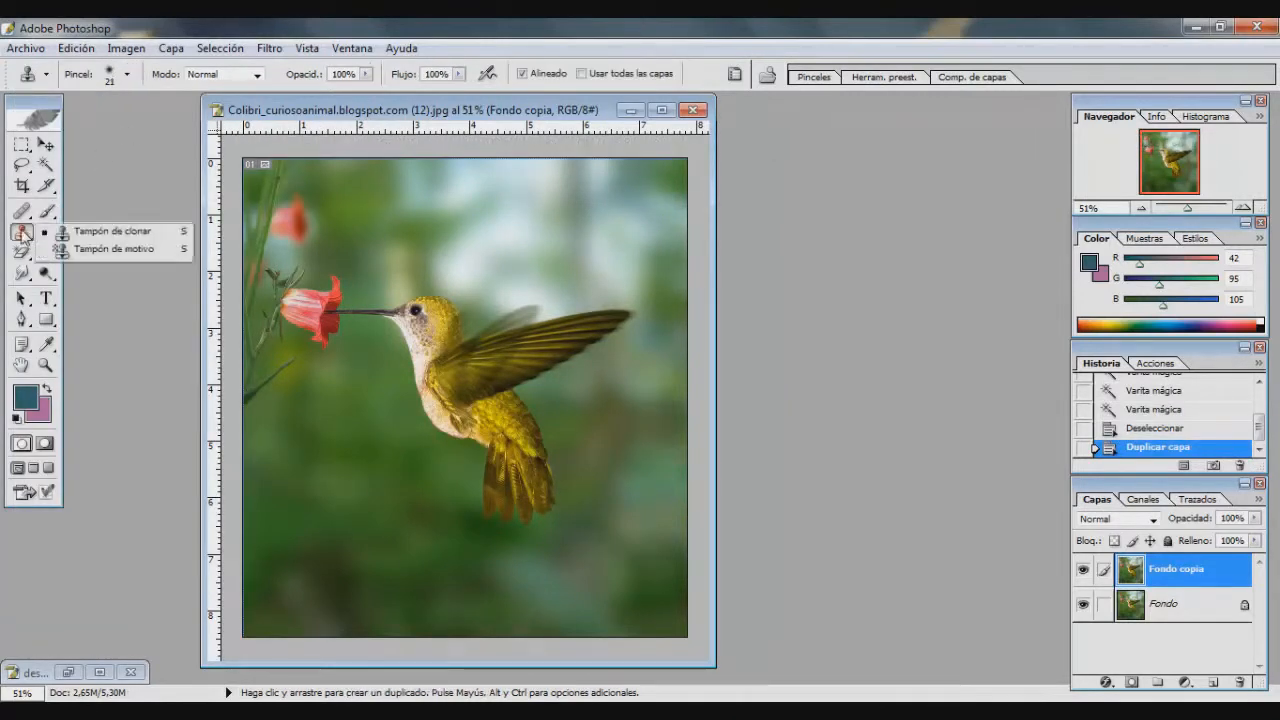
{"action": "left_click", "coordinate": [23, 214]}
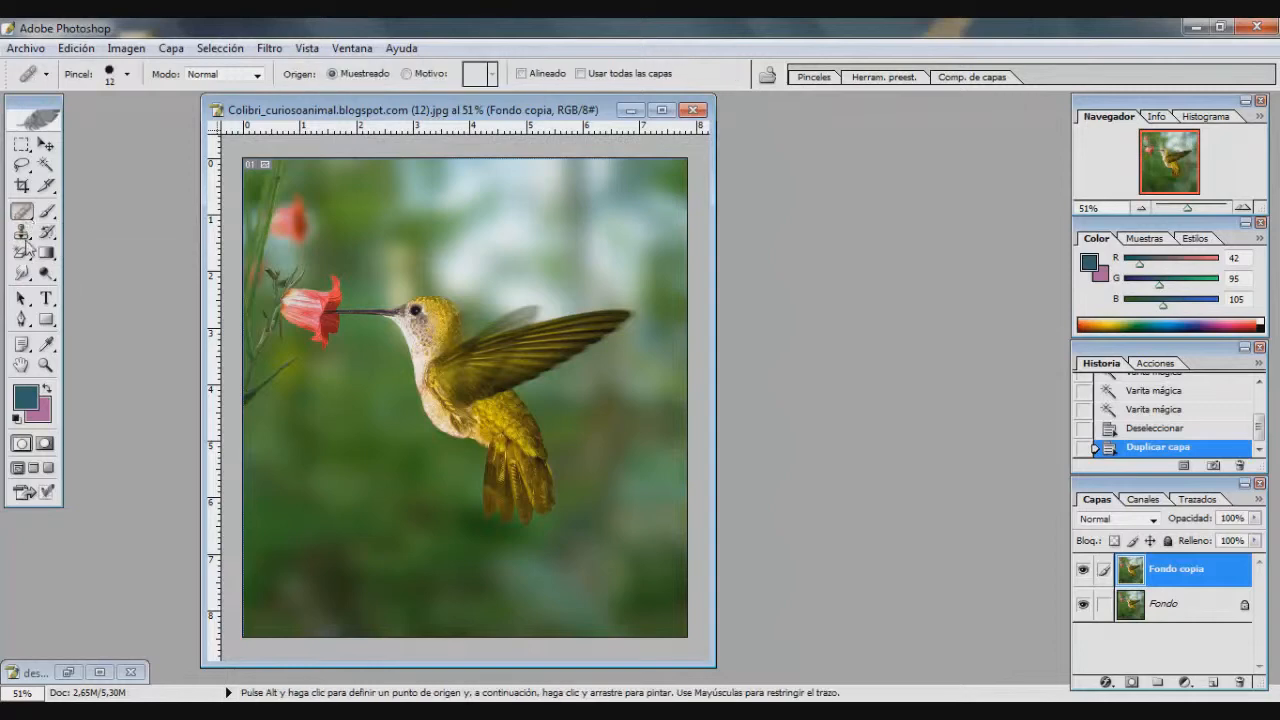
{"action": "left_click", "coordinate": [30, 235]}
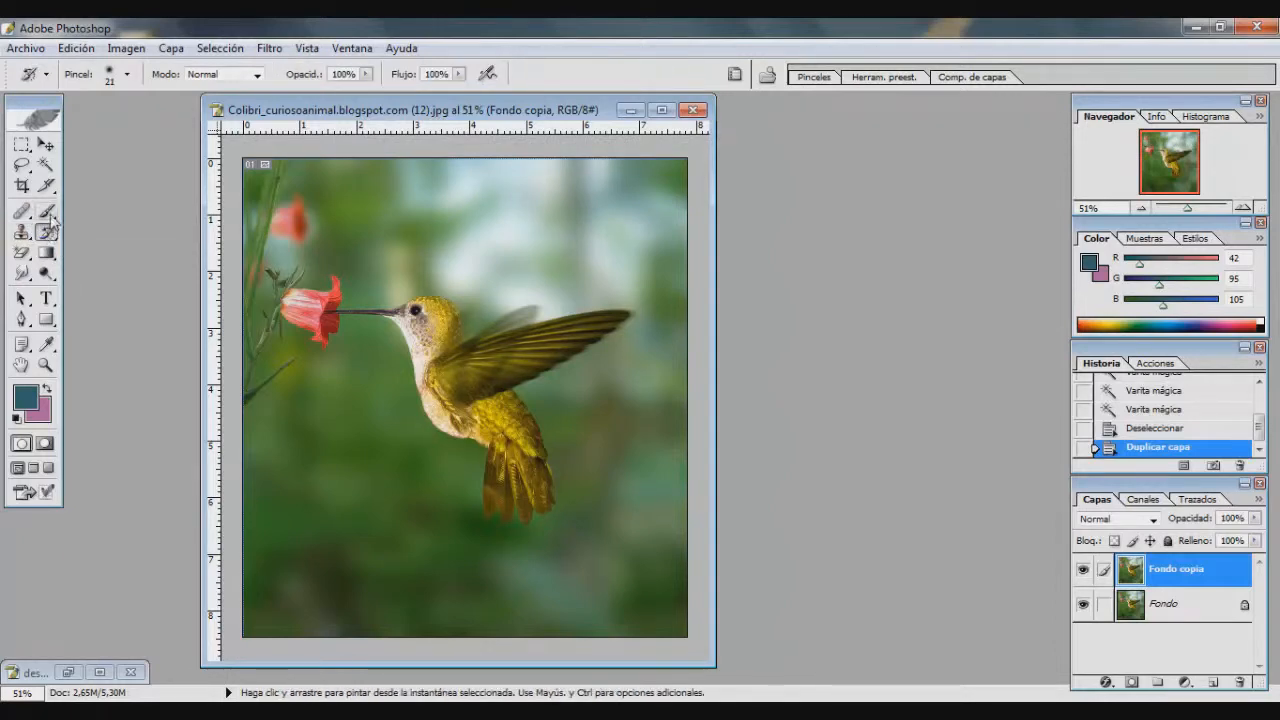
{"action": "left_click", "coordinate": [46, 211]}
{"action": "mouse_move", "coordinate": [525, 277]}
{"action": "left_mouse_down"}
{"action": "mouse_move", "coordinate": [440, 390]}
{"action": "mouse_move", "coordinate": [540, 390]}
{"action": "left_mouse_up"}
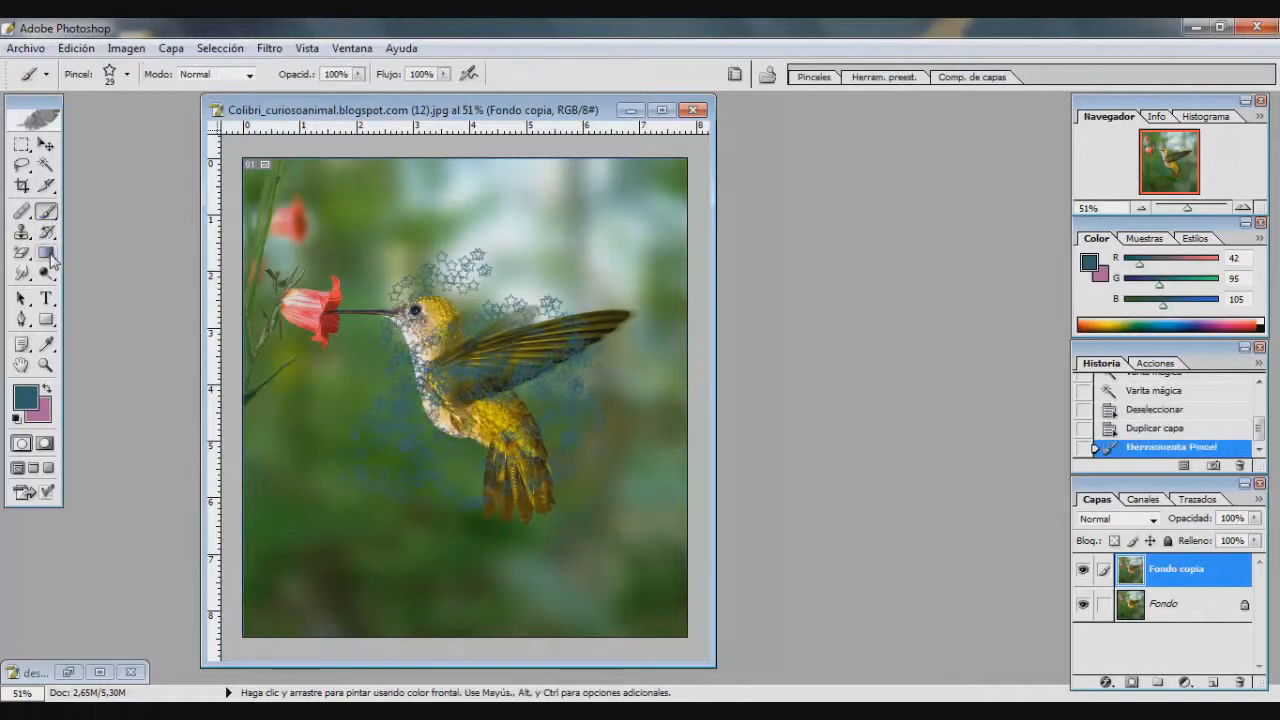
{"action": "left_click", "coordinate": [46, 232]}
{"action": "mouse_move", "coordinate": [415, 360]}
{"action": "left_mouse_down"}
{"action": "mouse_move", "coordinate": [424, 391]}
{"action": "mouse_move", "coordinate": [440, 390]}
{"action": "mouse_move", "coordinate": [420, 365]}
{"action": "mouse_move", "coordinate": [540, 369]}
{"action": "left_mouse_up"}
Erase a few spots of the Fondo copia layer beside the flower and on the hummingbird with the 13 px Eraser.
{"action": "left_click", "coordinate": [22, 253]}
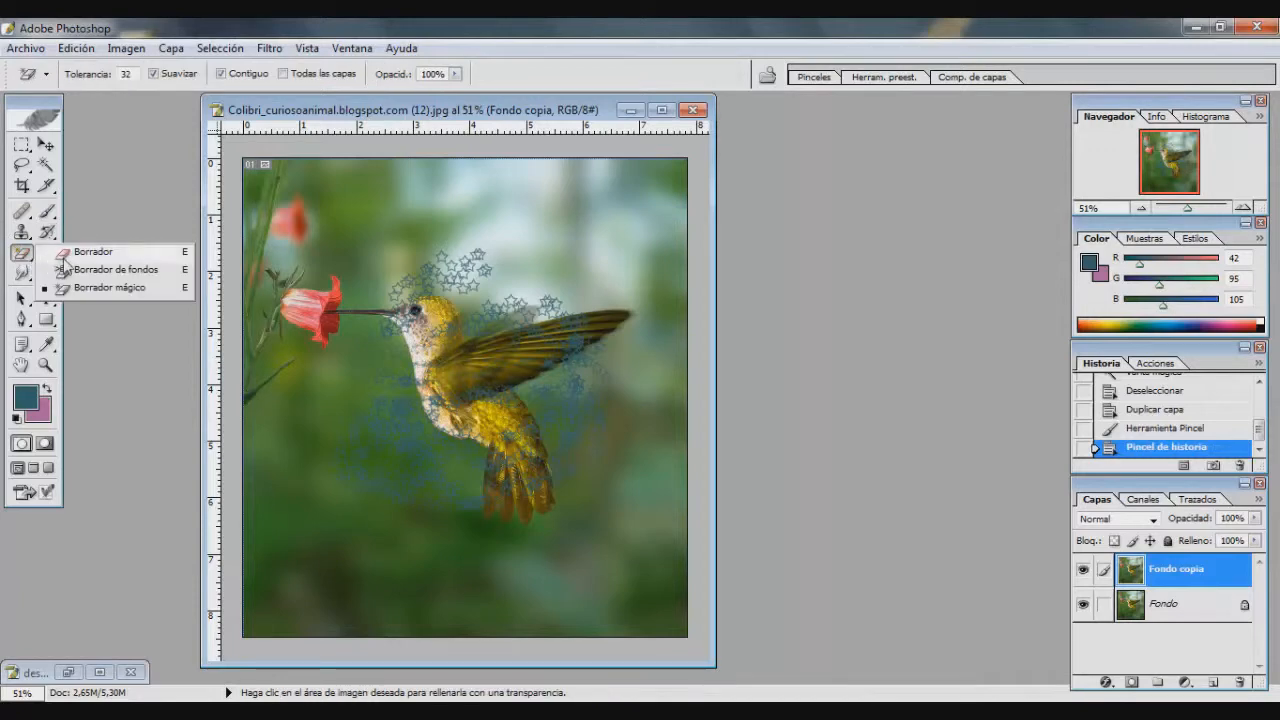
{"action": "left_click", "coordinate": [90, 252]}
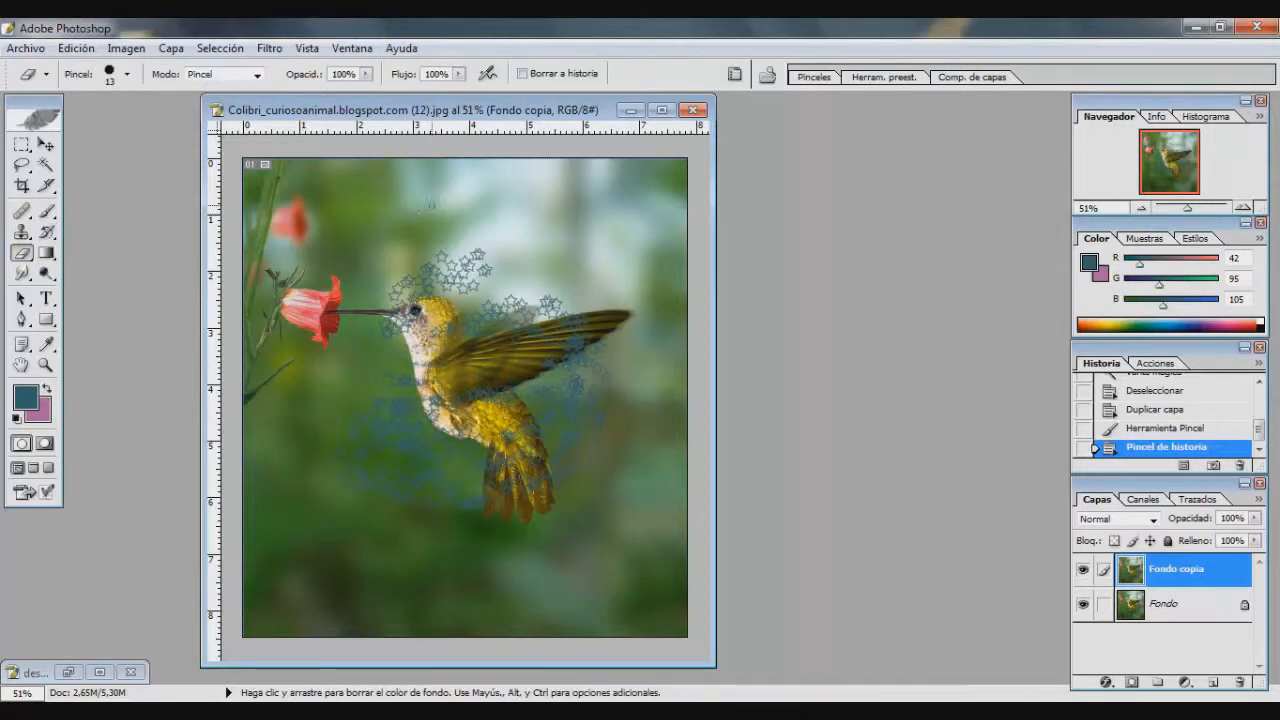
{"action": "left_click", "coordinate": [344, 250]}
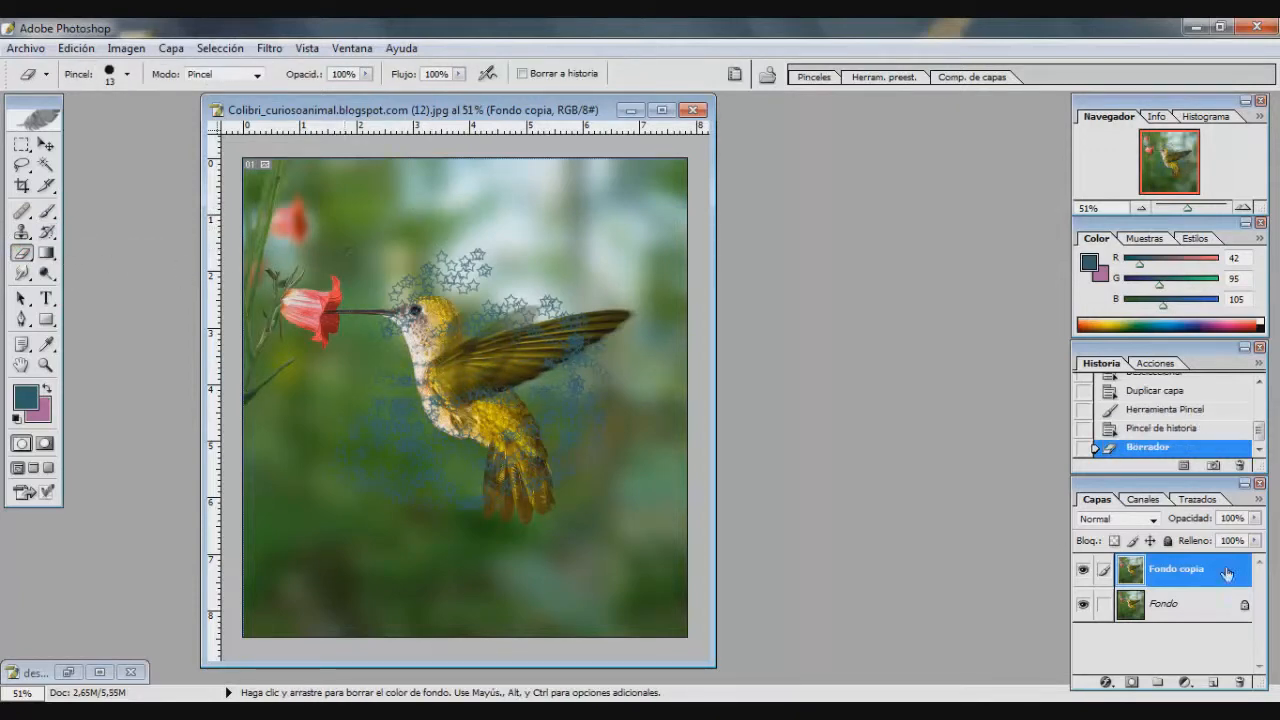
{"action": "left_click", "coordinate": [450, 419]}
{"action": "left_click", "coordinate": [584, 416]}
Select the Fondo layer, set the Eraser size to 101 px and erase a spot on the hummingbird's body.
{"action": "left_click", "coordinate": [1176, 620]}
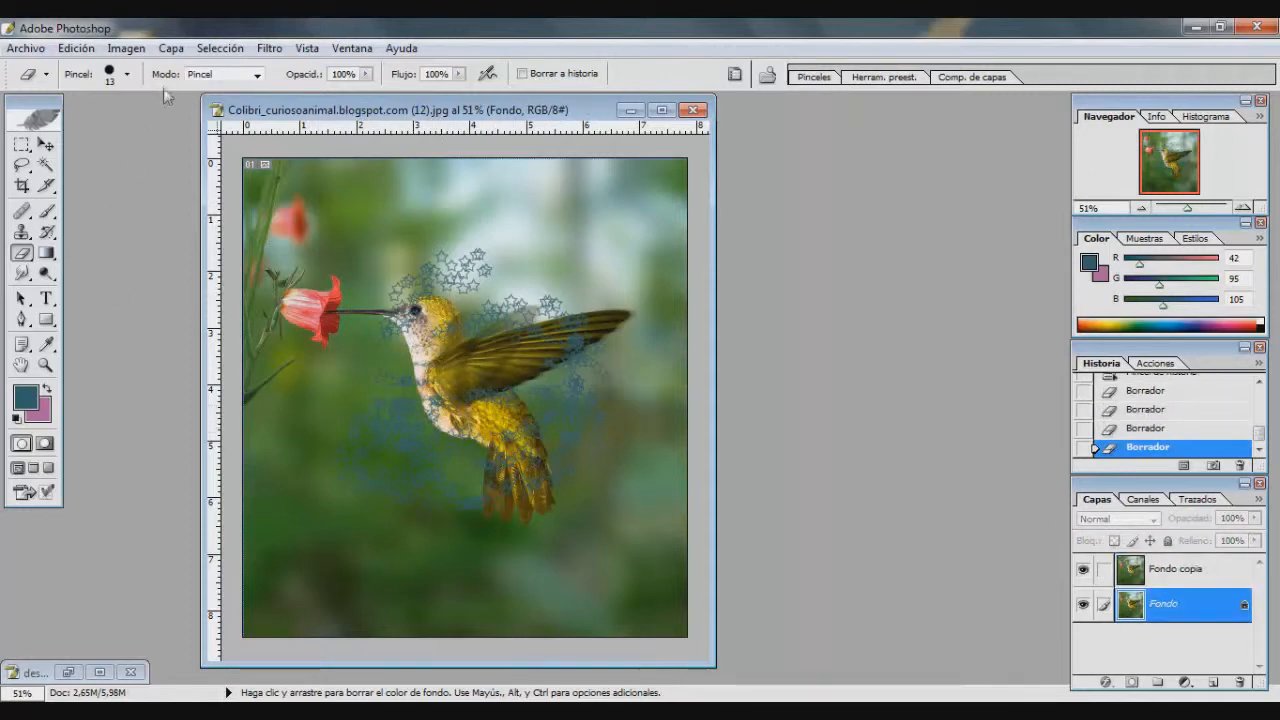
{"action": "left_click", "coordinate": [127, 74]}
{"action": "left_click_drag", "start_coordinate": [120, 127], "coordinate": [127, 133]}
{"action": "left_click", "coordinate": [421, 360]}
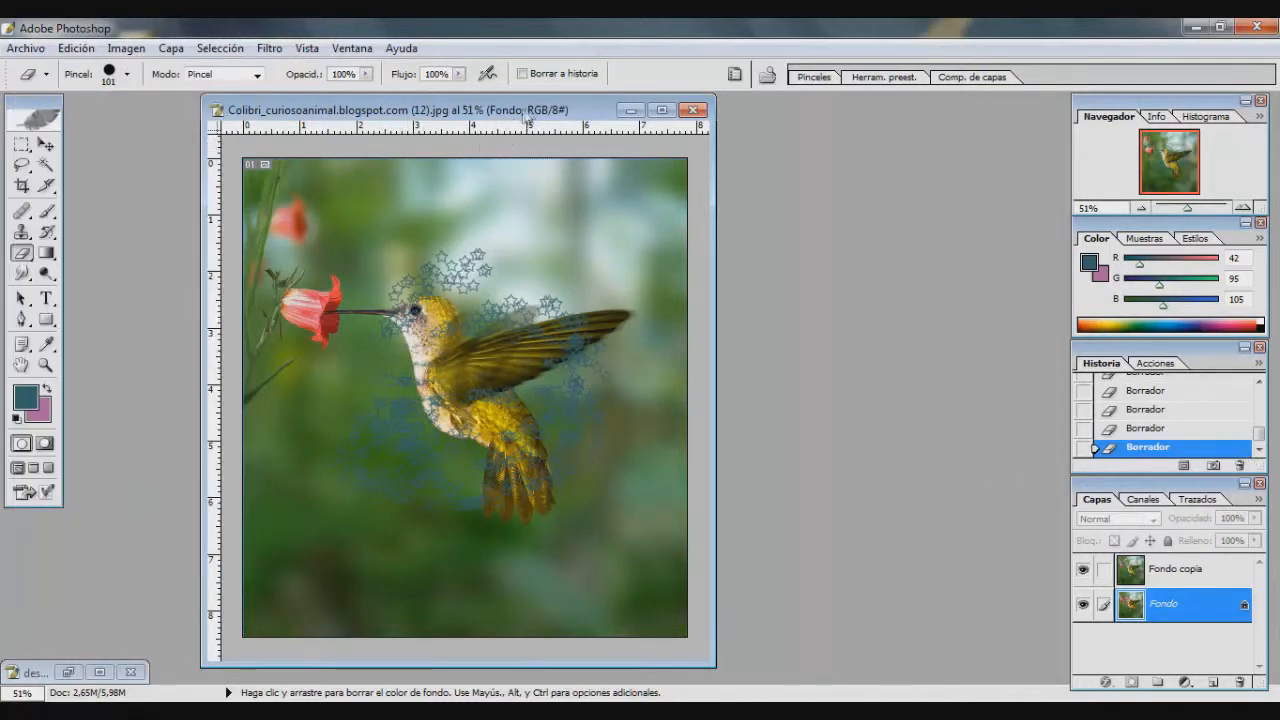
Move the hummingbird window aside, restore descarga.jpg and erase most of the portrait to the background color with the 101 px Eraser.
{"action": "left_click_drag", "start_coordinate": [518, 110], "coordinate": [740, 120]}
{"action": "left_click", "coordinate": [70, 672]}
{"action": "mouse_move", "coordinate": [386, 280]}
{"action": "left_mouse_down"}
{"action": "mouse_move", "coordinate": [320, 382]}
{"action": "mouse_move", "coordinate": [440, 303]}
{"action": "left_mouse_up"}
{"action": "mouse_move", "coordinate": [291, 246]}
{"action": "left_mouse_down"}
{"action": "mouse_move", "coordinate": [444, 364]}
{"action": "mouse_move", "coordinate": [480, 418]}
{"action": "left_mouse_up"}
{"action": "mouse_move", "coordinate": [314, 448]}
{"action": "left_mouse_down"}
{"action": "mouse_move", "coordinate": [303, 405]}
{"action": "mouse_move", "coordinate": [490, 255]}
{"action": "left_mouse_up"}
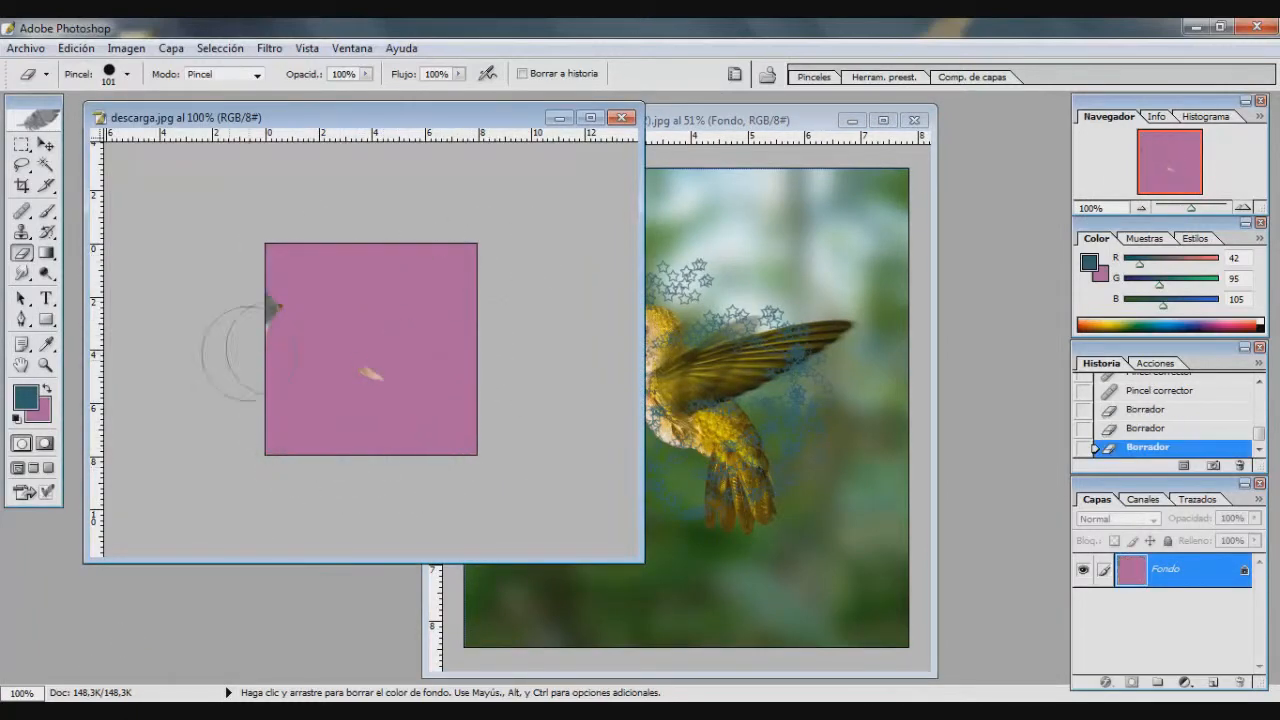
Check the background color in the color picker, cancel it and erase the last two remnants of the portrait.
{"action": "left_click", "coordinate": [46, 419]}
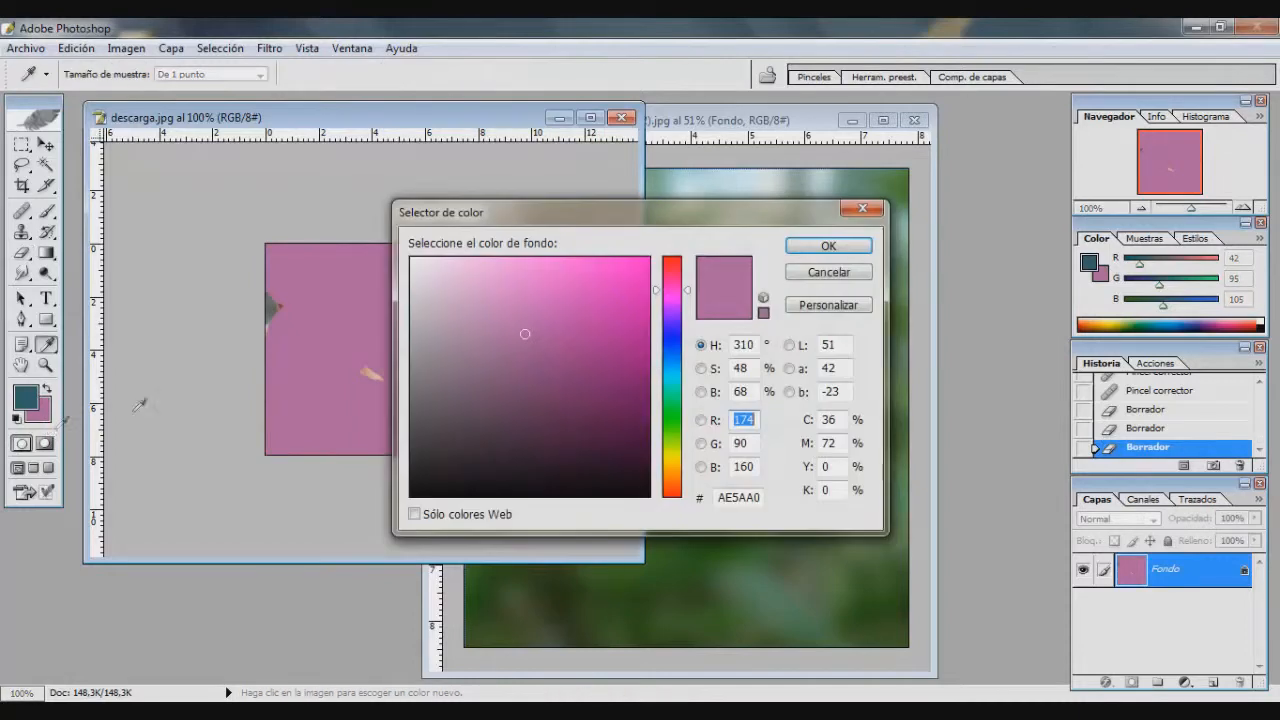
{"action": "left_click", "coordinate": [831, 277]}
{"action": "left_click", "coordinate": [370, 375]}
{"action": "left_click", "coordinate": [272, 310]}
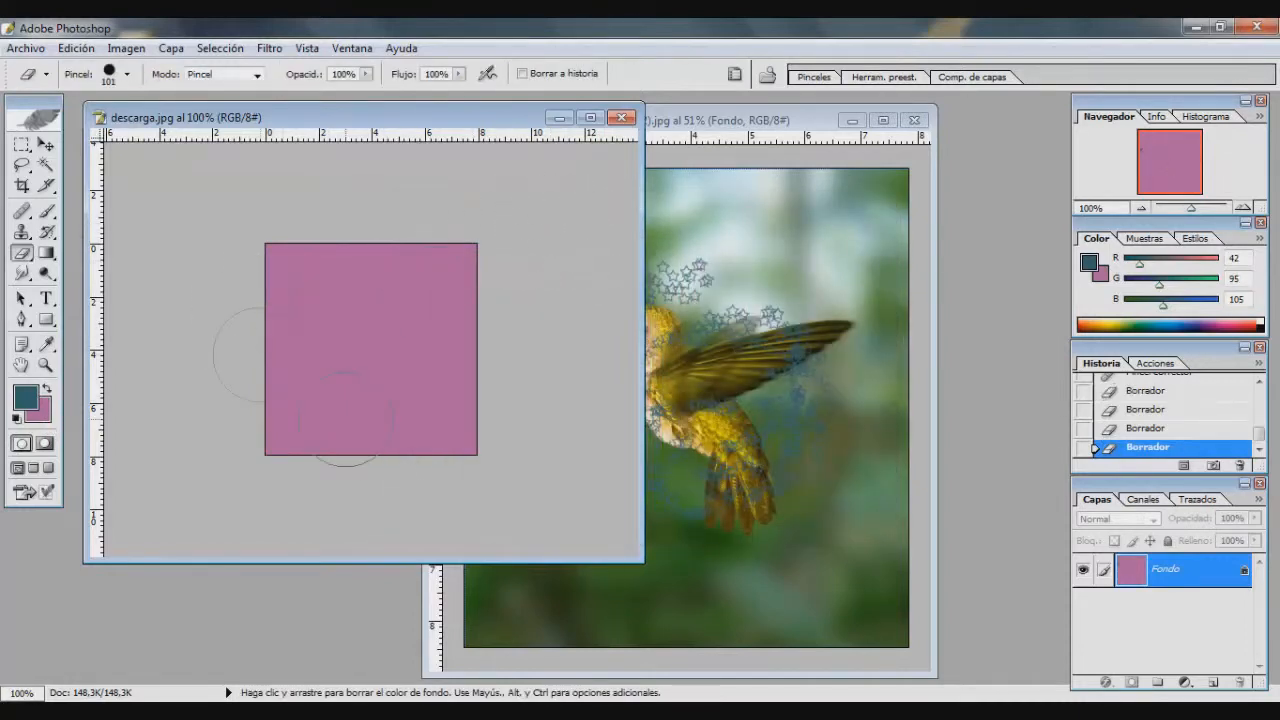
Erase a spot and several curved strokes to transparency in descarga.jpg with the 13 px Background Eraser at 50% tolerance.
{"action": "left_click", "coordinate": [21, 252]}
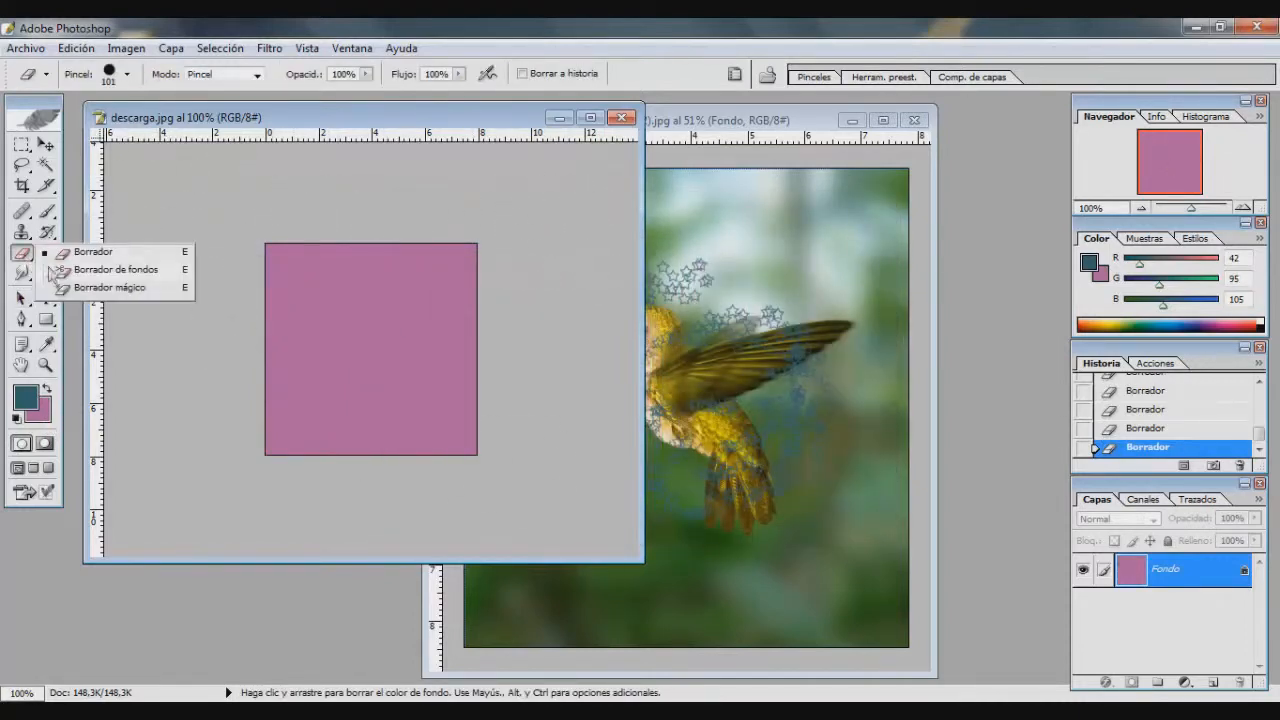
{"action": "left_click", "coordinate": [102, 277]}
{"action": "left_click", "coordinate": [430, 326]}
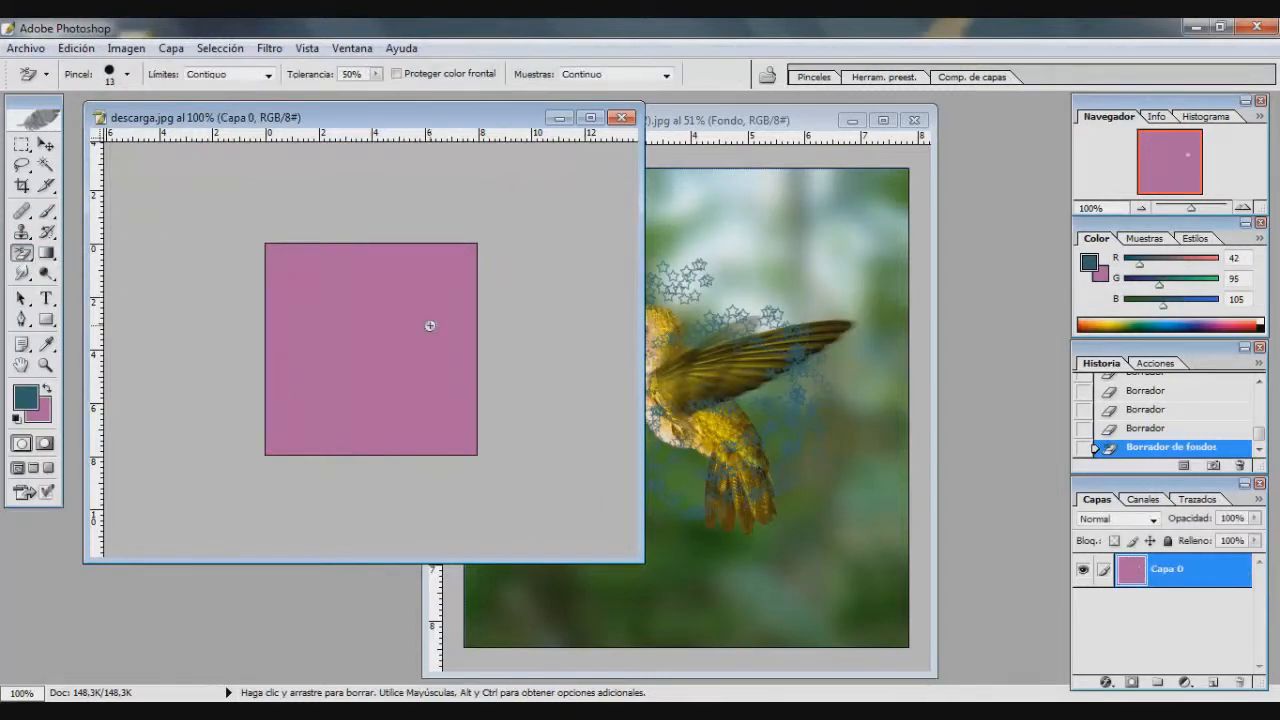
{"action": "mouse_move", "coordinate": [398, 302]}
{"action": "left_mouse_down"}
{"action": "mouse_move", "coordinate": [348, 316]}
{"action": "mouse_move", "coordinate": [335, 390]}
{"action": "left_mouse_up"}
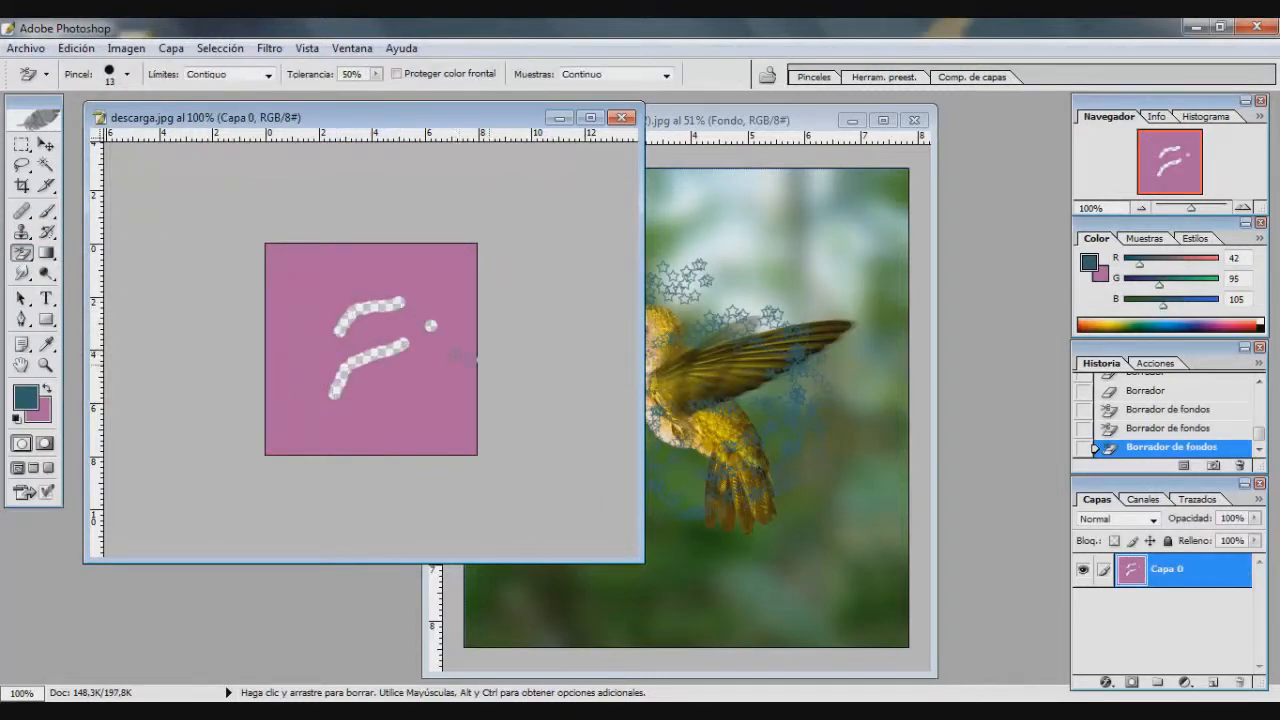
{"action": "mouse_move", "coordinate": [284, 258]}
{"action": "left_mouse_down"}
{"action": "mouse_move", "coordinate": [314, 281]}
{"action": "mouse_move", "coordinate": [310, 376]}
{"action": "mouse_move", "coordinate": [383, 388]}
{"action": "mouse_move", "coordinate": [376, 304]}
{"action": "mouse_move", "coordinate": [350, 335]}
{"action": "left_mouse_up"}
Switch to the Magic Eraser, minimize descarga.jpg and open bebe portada from the Trabajo grupal folder.
{"action": "left_click_drag", "start_coordinate": [22, 254], "coordinate": [45, 298]}
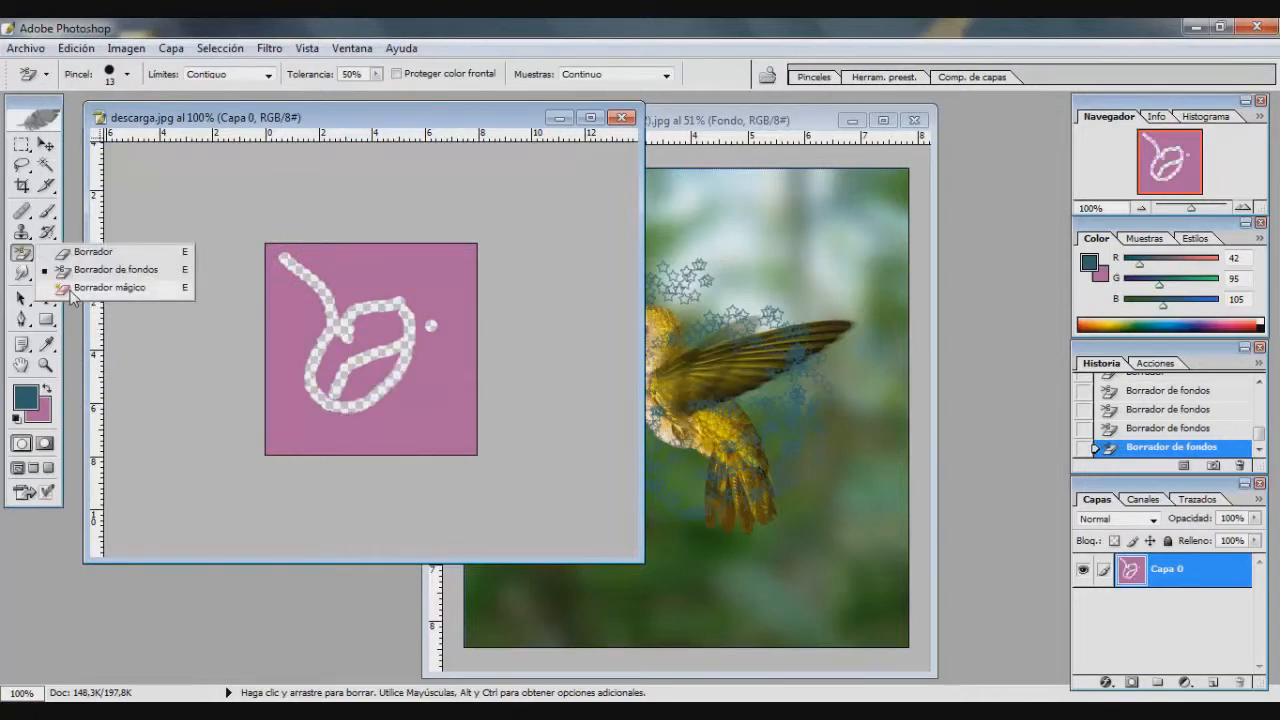
{"action": "left_click", "coordinate": [71, 289]}
{"action": "left_click", "coordinate": [566, 118]}
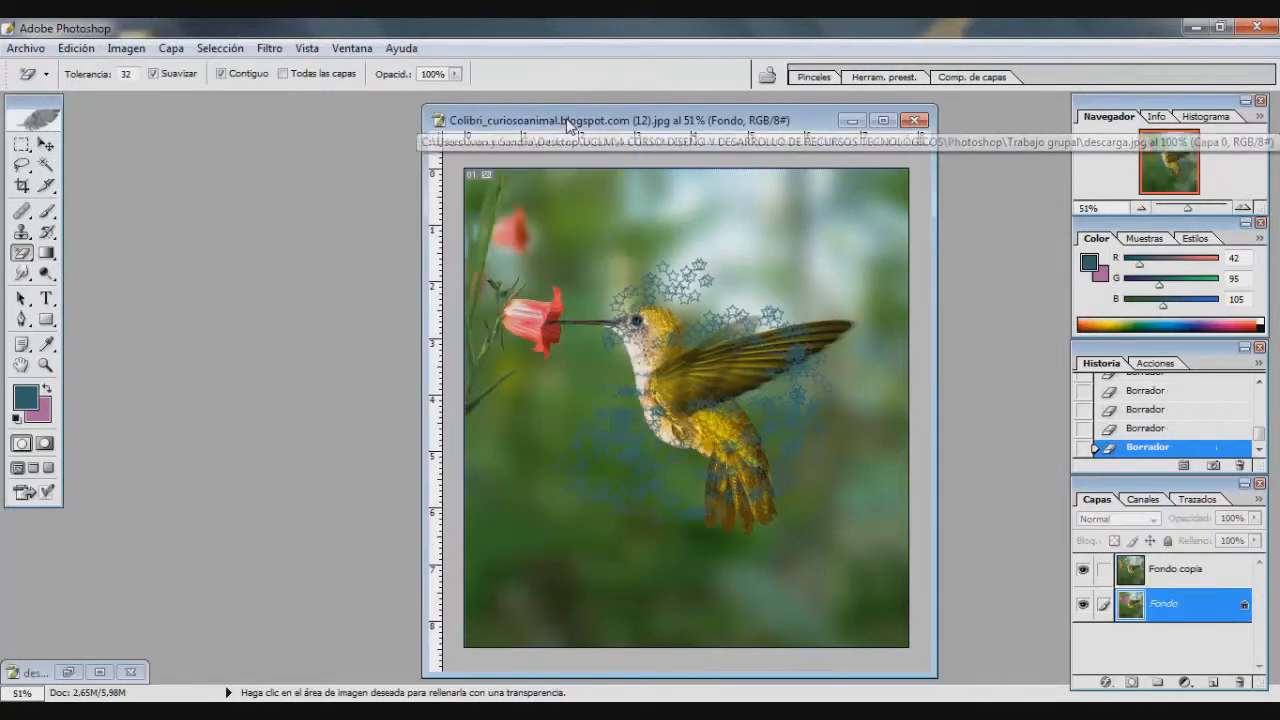
{"action": "left_click", "coordinate": [33, 48]}
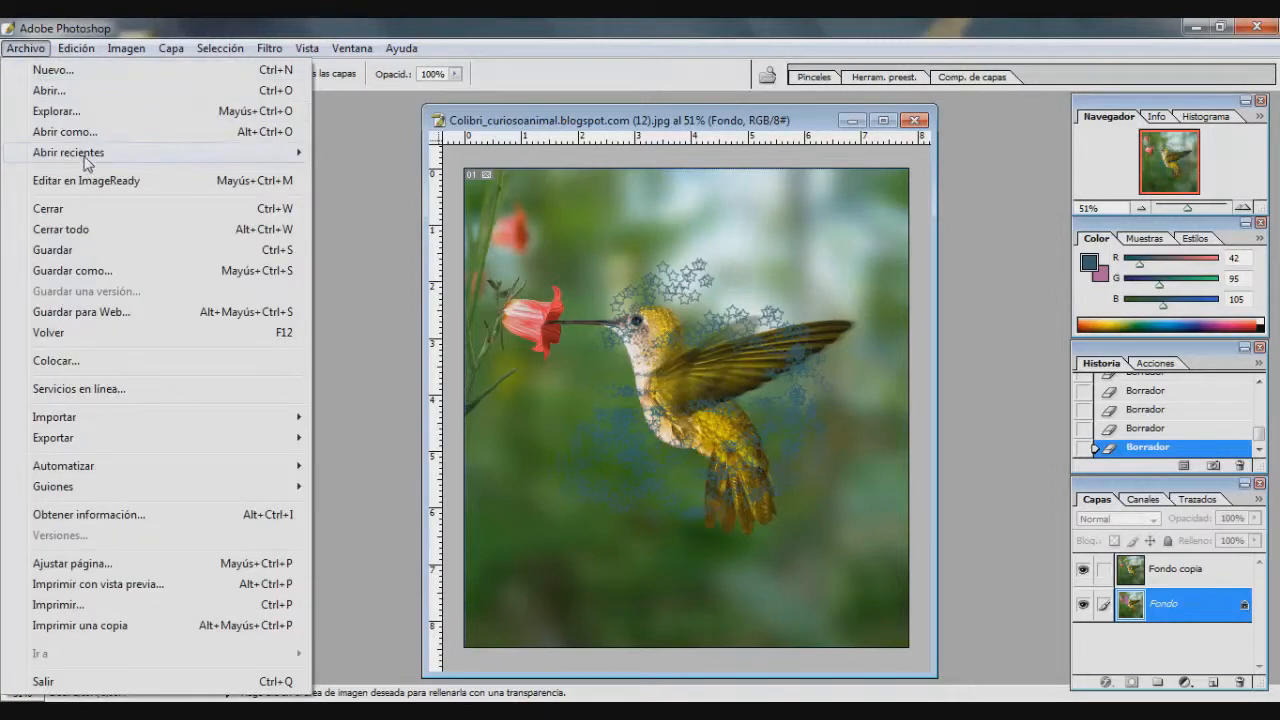
{"action": "left_click", "coordinate": [109, 91]}
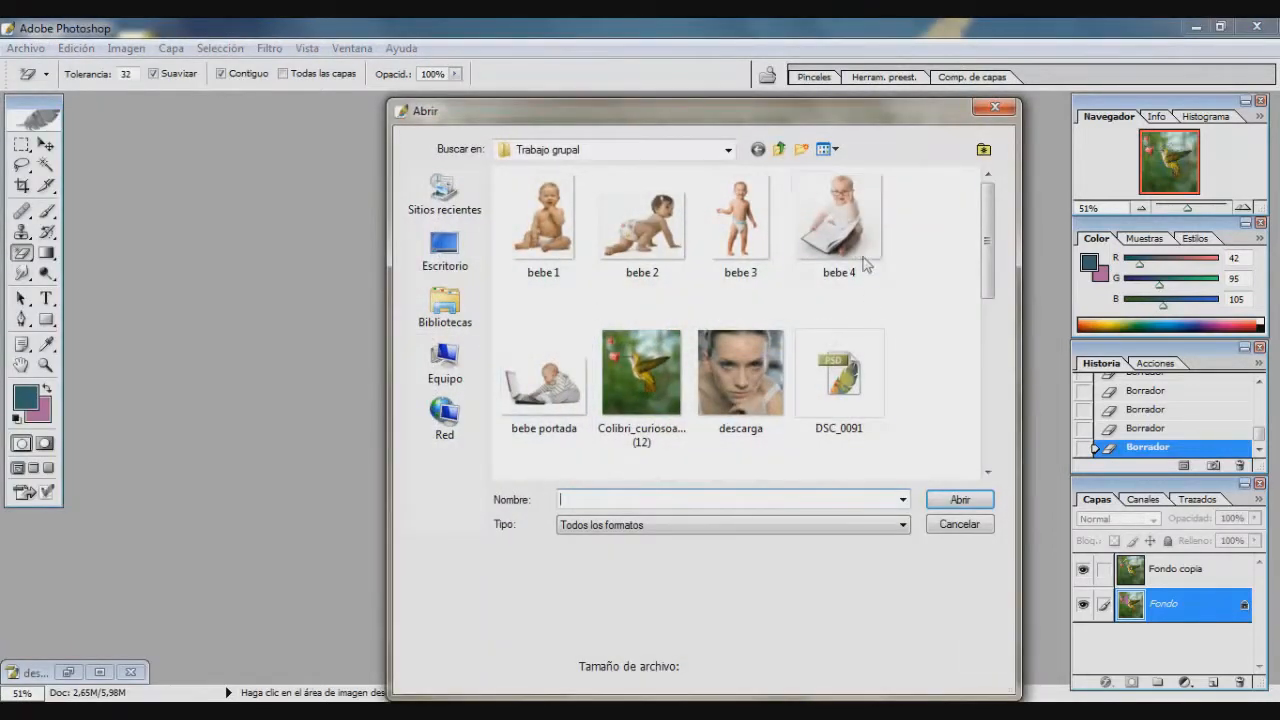
{"action": "left_click", "coordinate": [547, 373]}
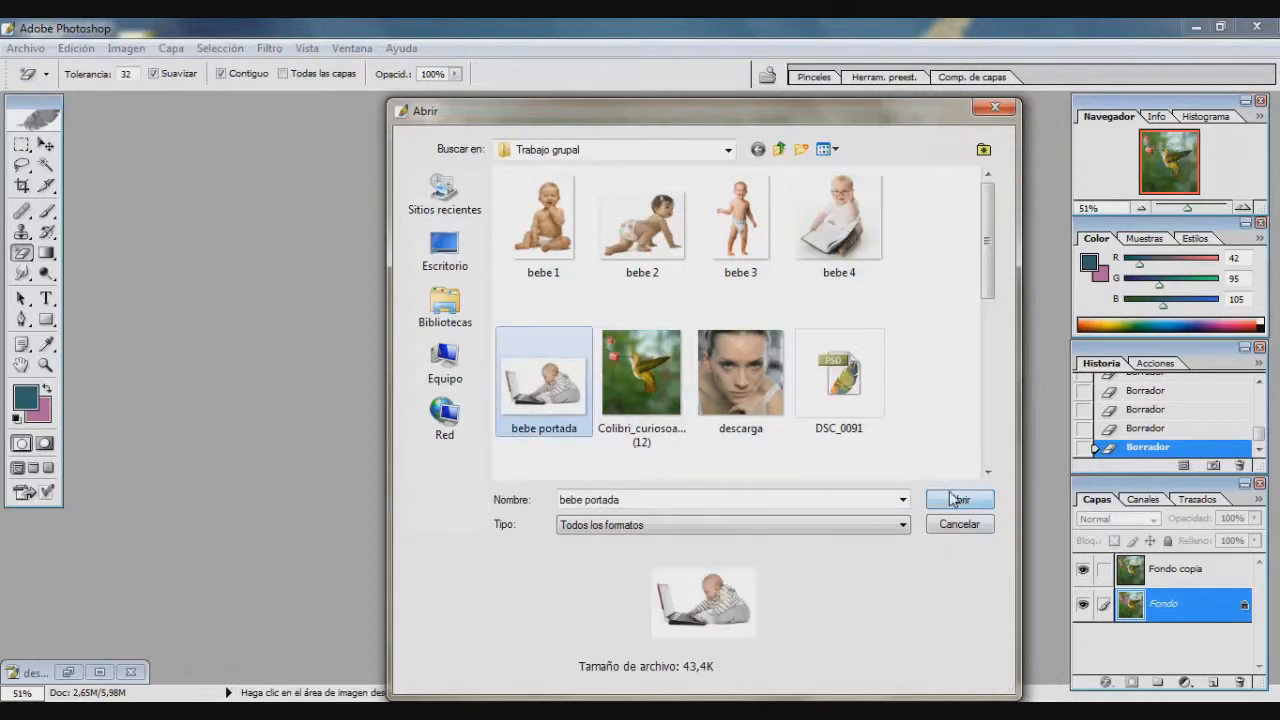
{"action": "left_click", "coordinate": [955, 500]}
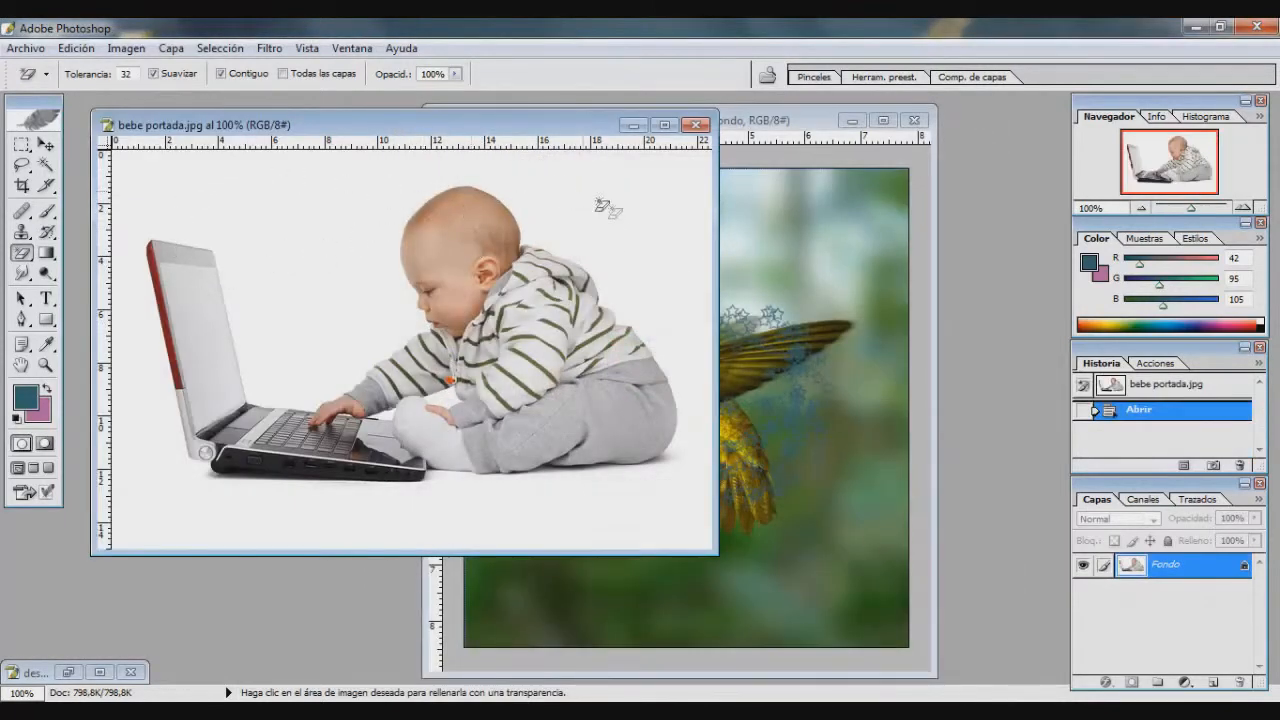
Try erasing a patch above the laptop with the 101 px Eraser and delete that stroke from the history.
{"action": "left_click", "coordinate": [21, 253]}
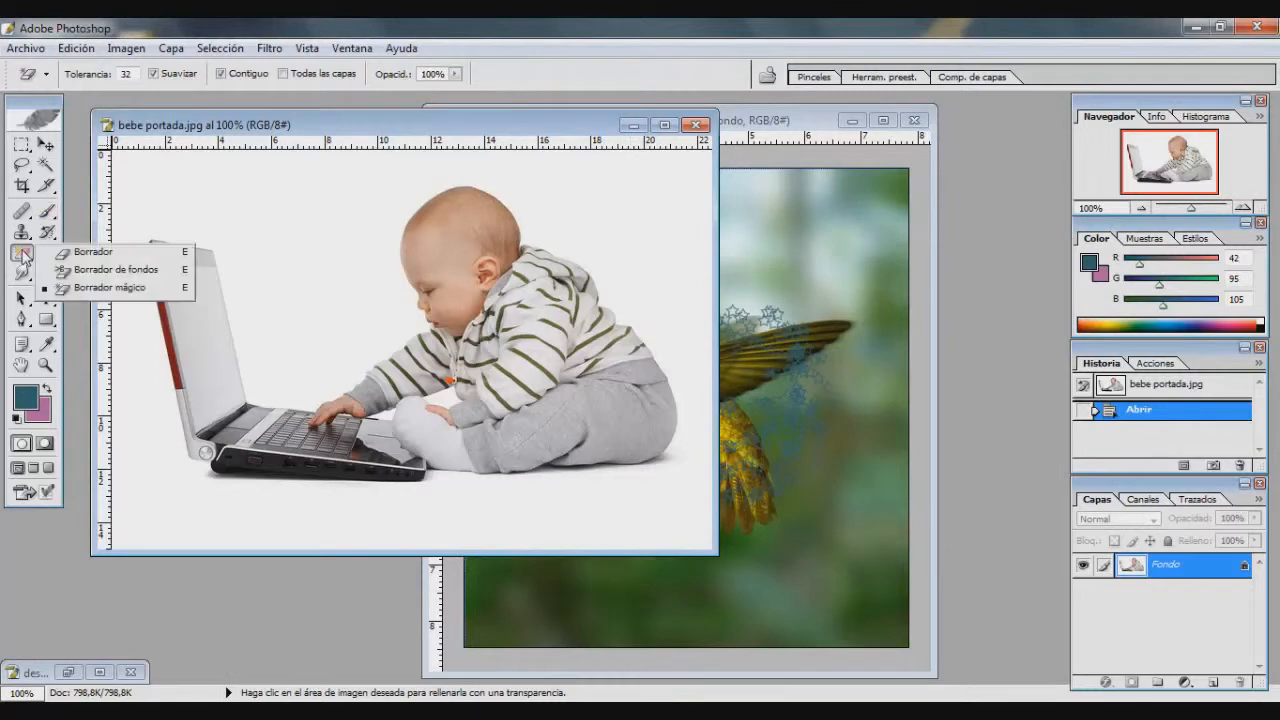
{"action": "left_click", "coordinate": [92, 252]}
{"action": "left_click_drag", "start_coordinate": [225, 198], "coordinate": [308, 210]}
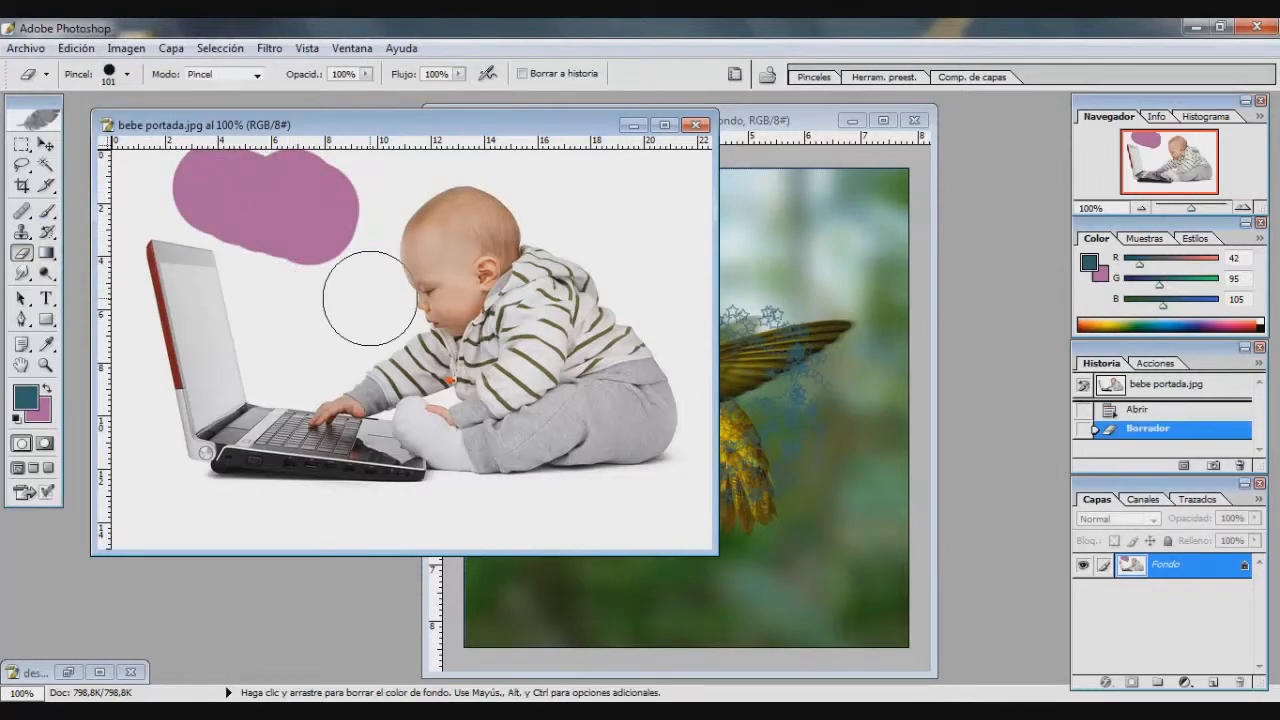
{"action": "left_click", "coordinate": [22, 254]}
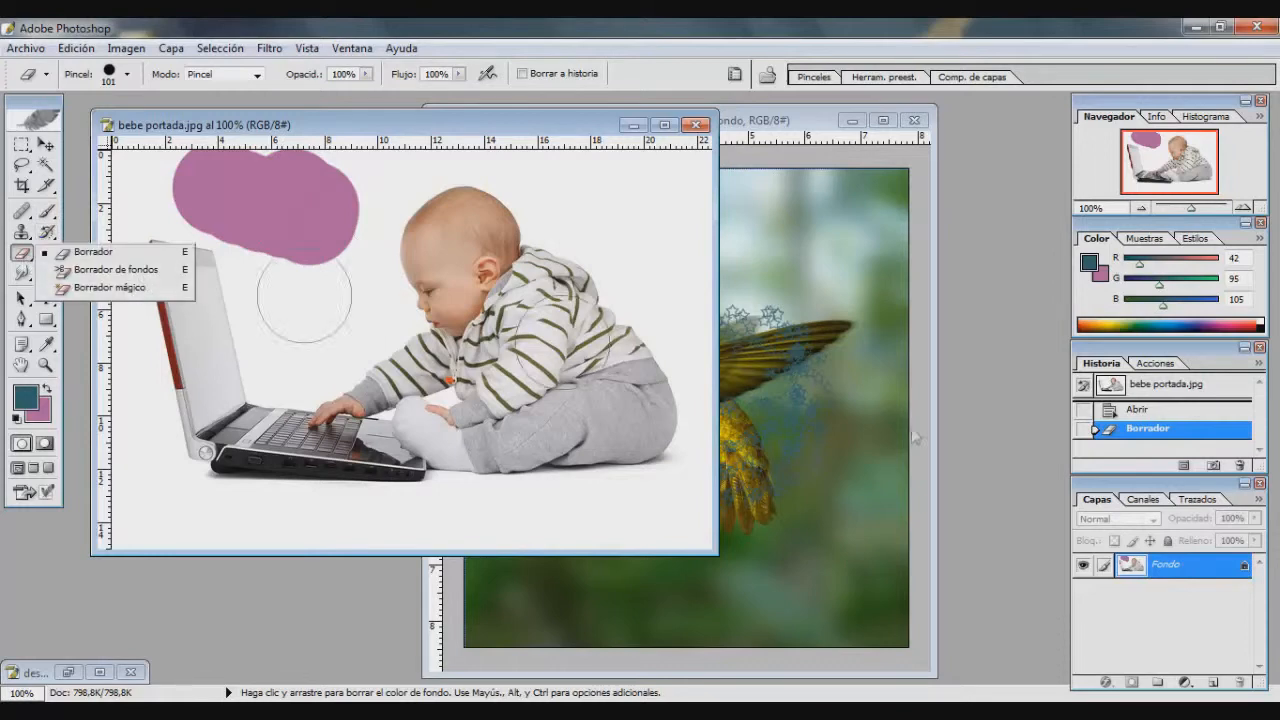
{"action": "left_click", "coordinate": [1240, 465]}
{"action": "key", "text": "Return"}
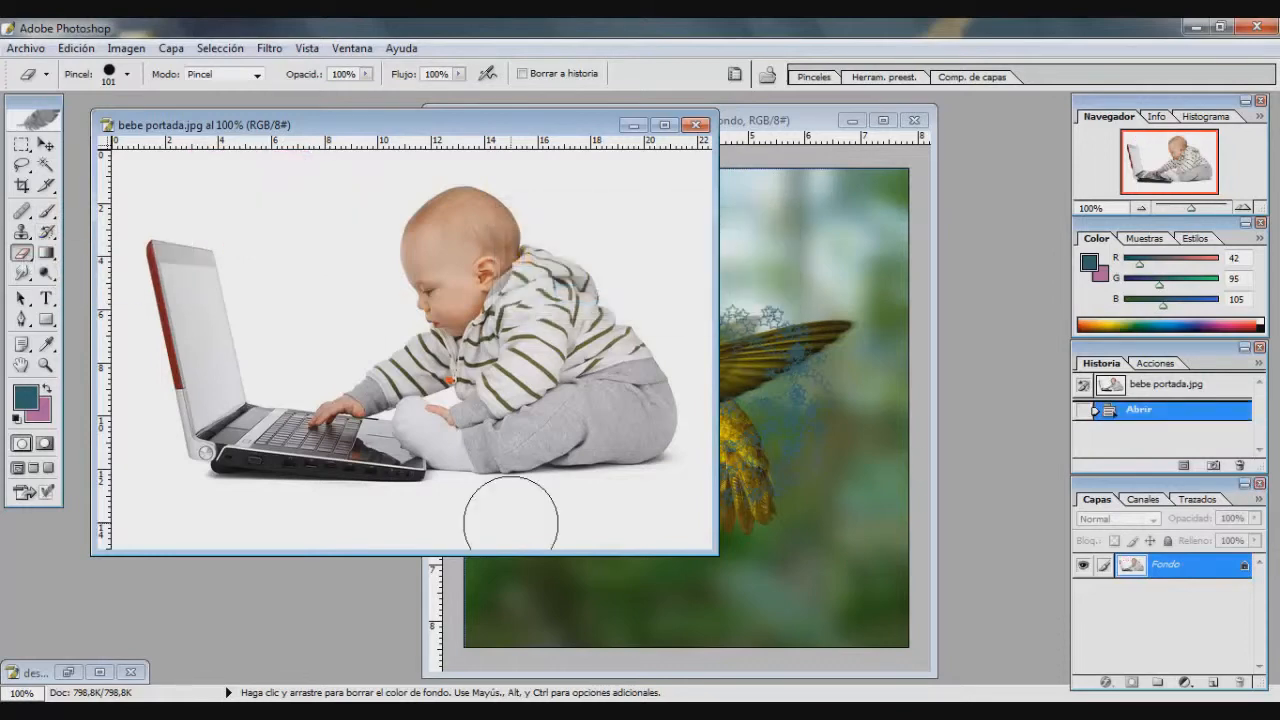
Try removing the white background and the baby's white sock with the Magic Eraser at tolerance 32.
{"action": "left_click", "coordinate": [22, 254]}
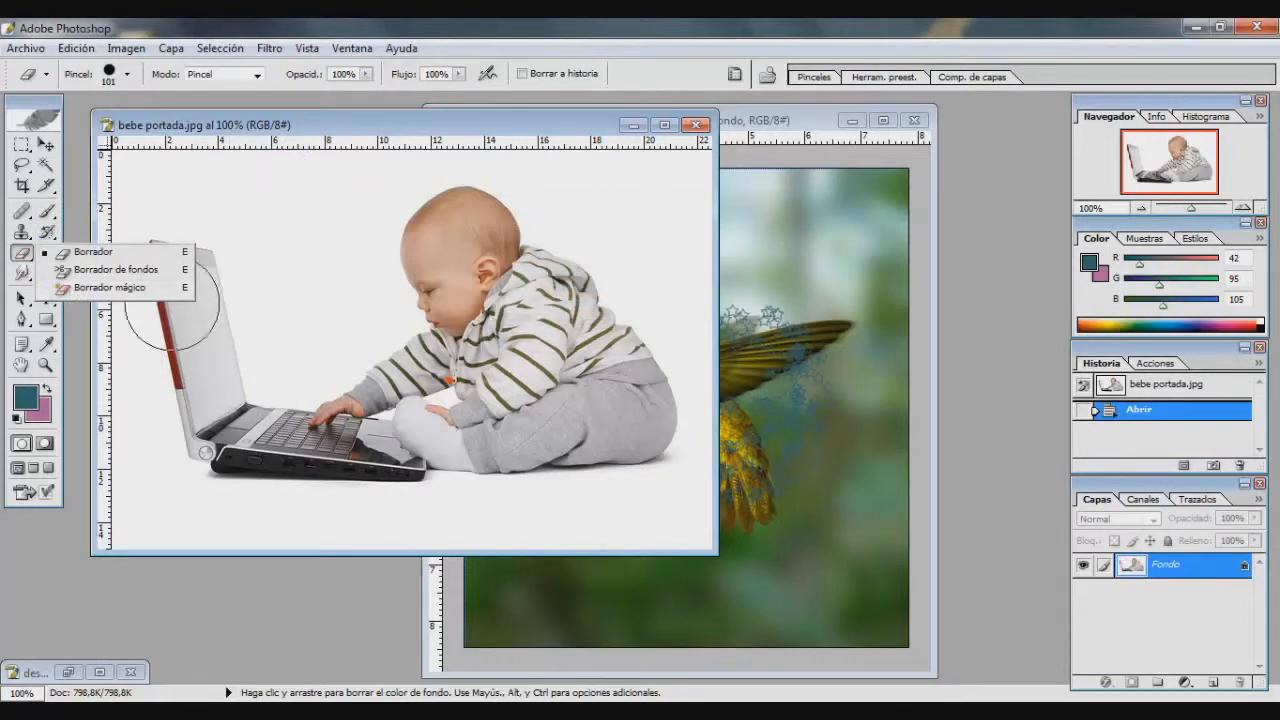
{"action": "left_click", "coordinate": [100, 287]}
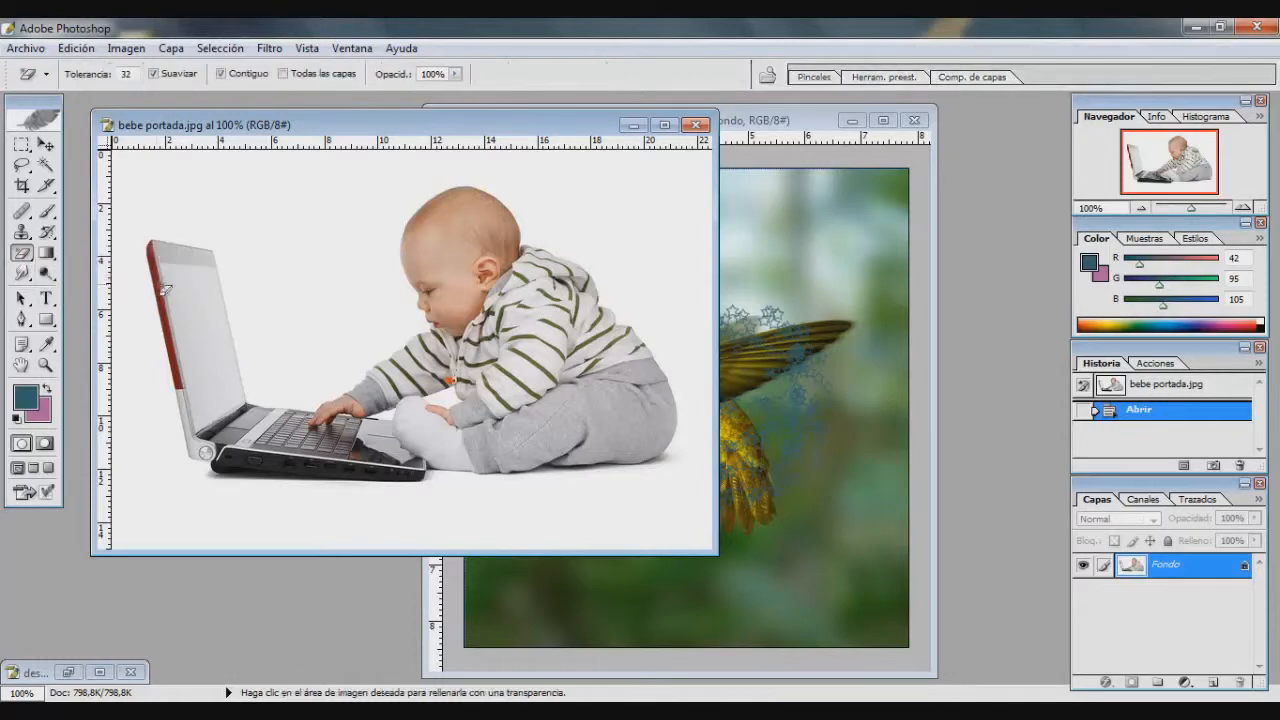
{"action": "left_click", "coordinate": [312, 239]}
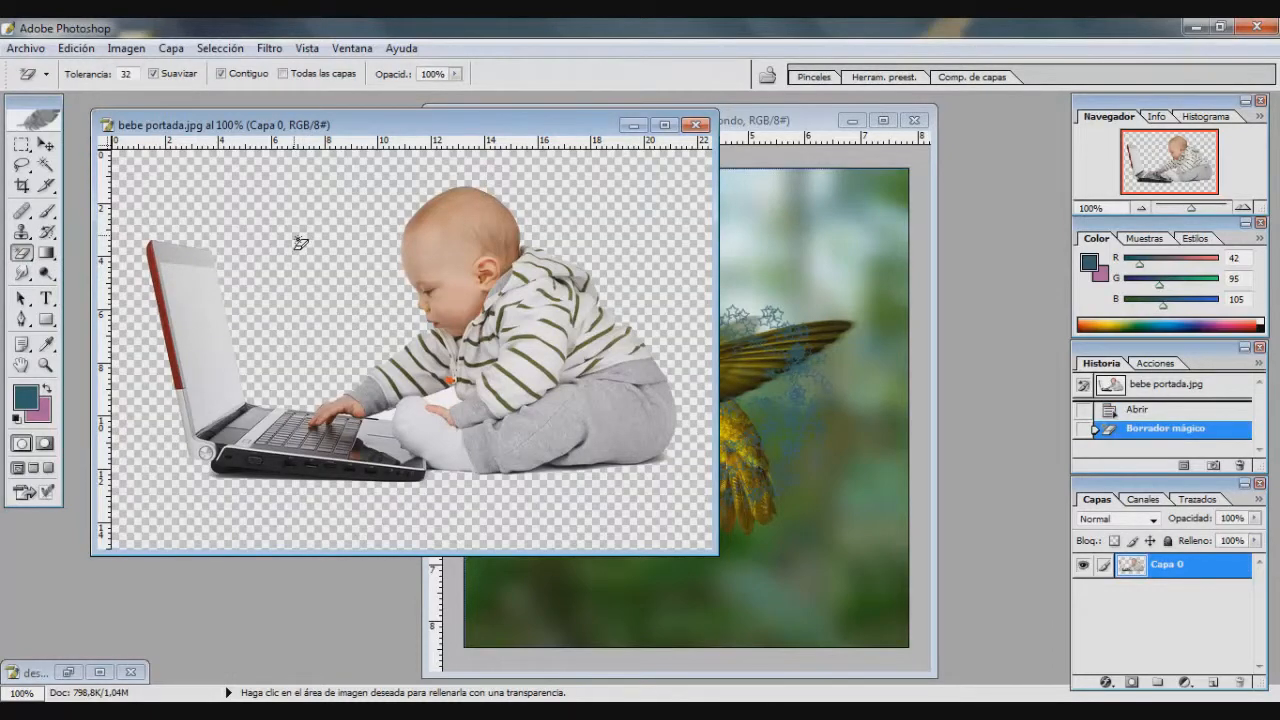
{"action": "left_click", "coordinate": [440, 408]}
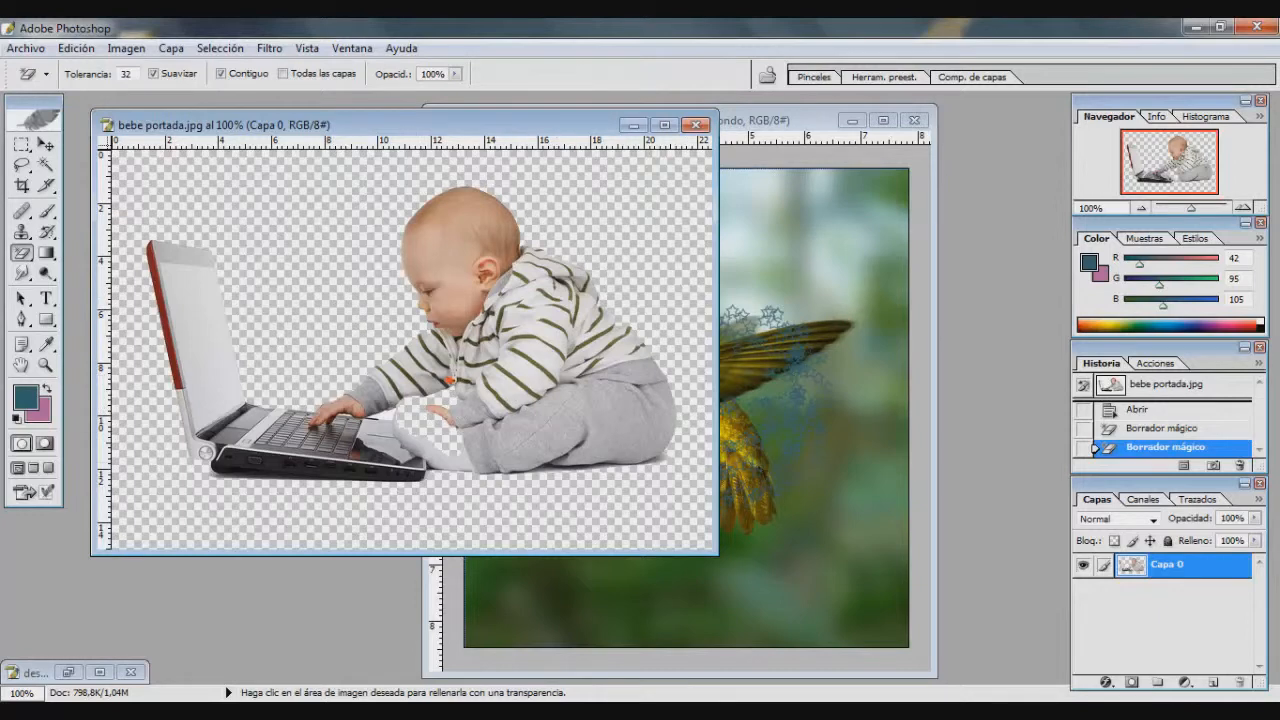
Delete both Magic Eraser states from the history, back to the Abrir state.
{"action": "left_click", "coordinate": [1240, 467]}
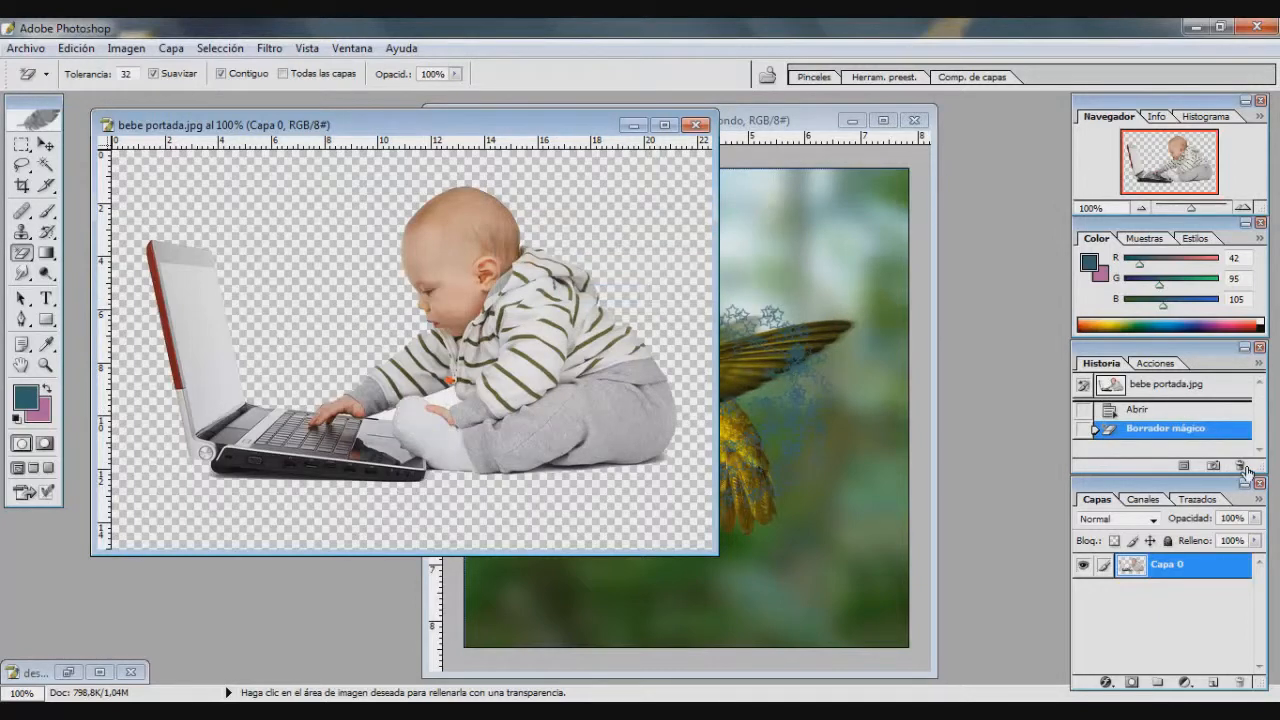
{"action": "left_click", "coordinate": [1241, 467]}
{"action": "left_click", "coordinate": [580, 294]}
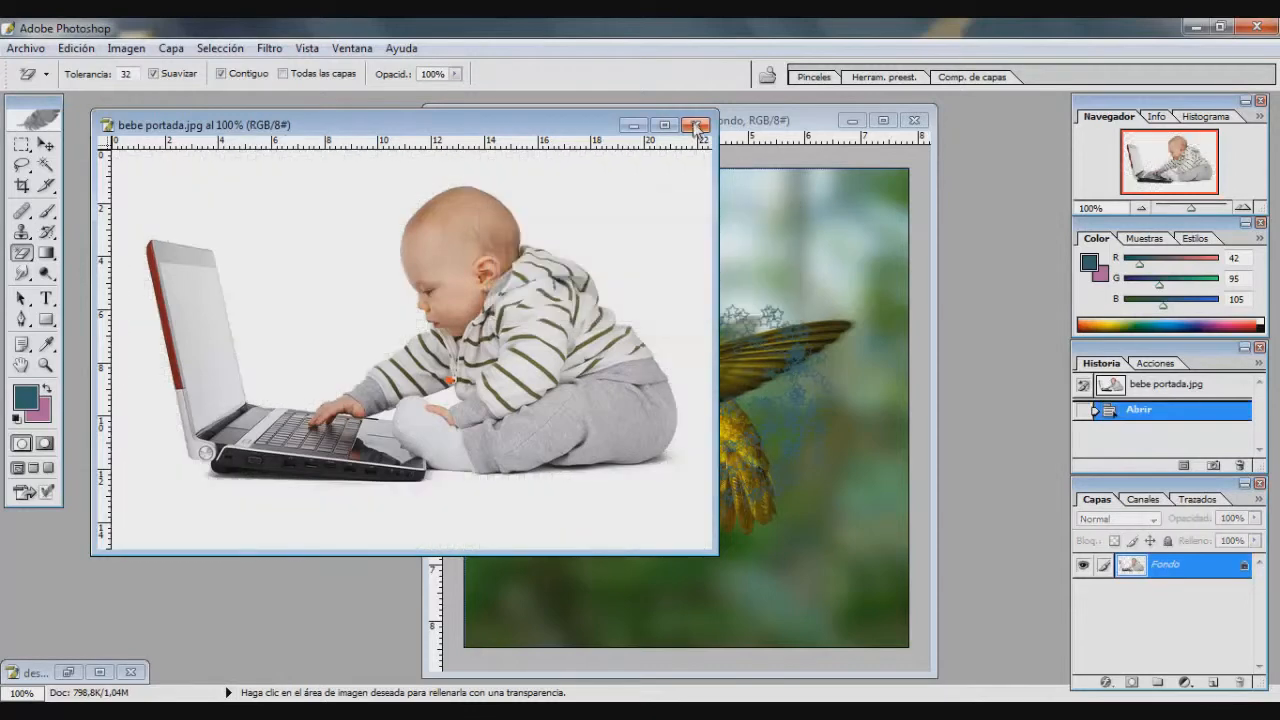
Fill the white background behind the baby with the foreground color using the Paint Bucket at tolerance 32.
{"action": "left_click", "coordinate": [46, 253]}
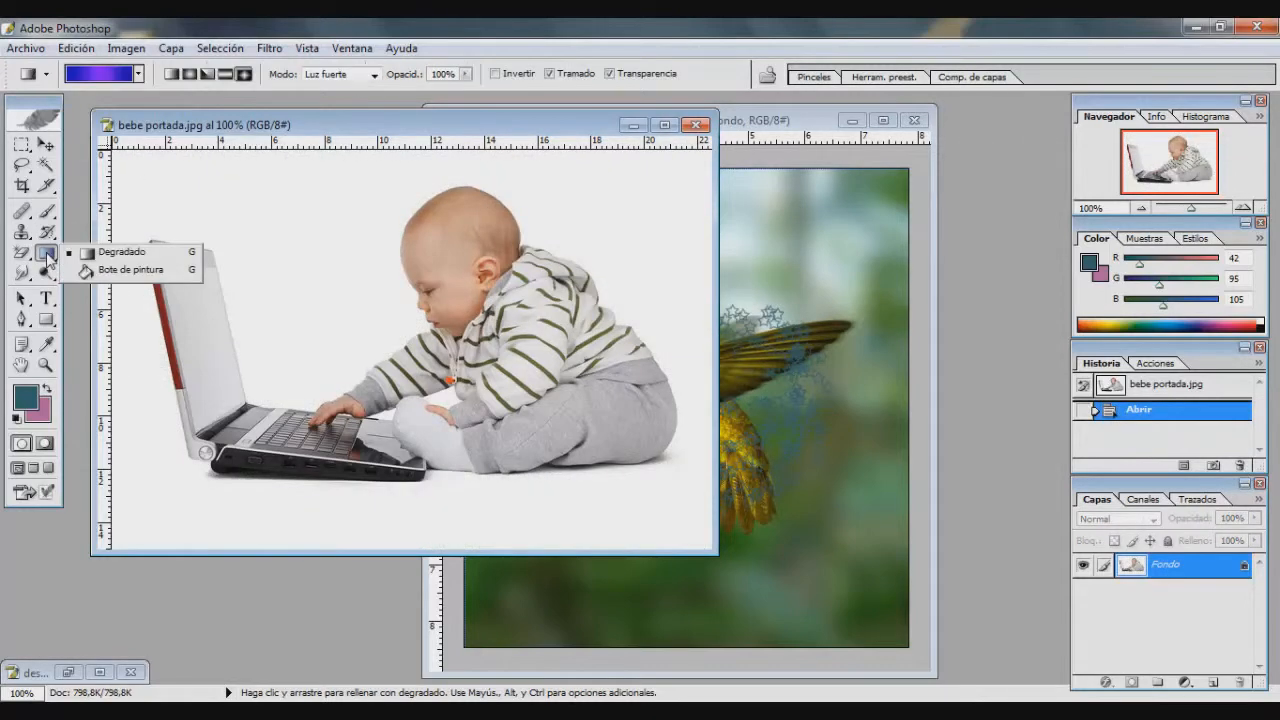
{"action": "left_click", "coordinate": [100, 268]}
{"action": "left_click", "coordinate": [249, 232]}
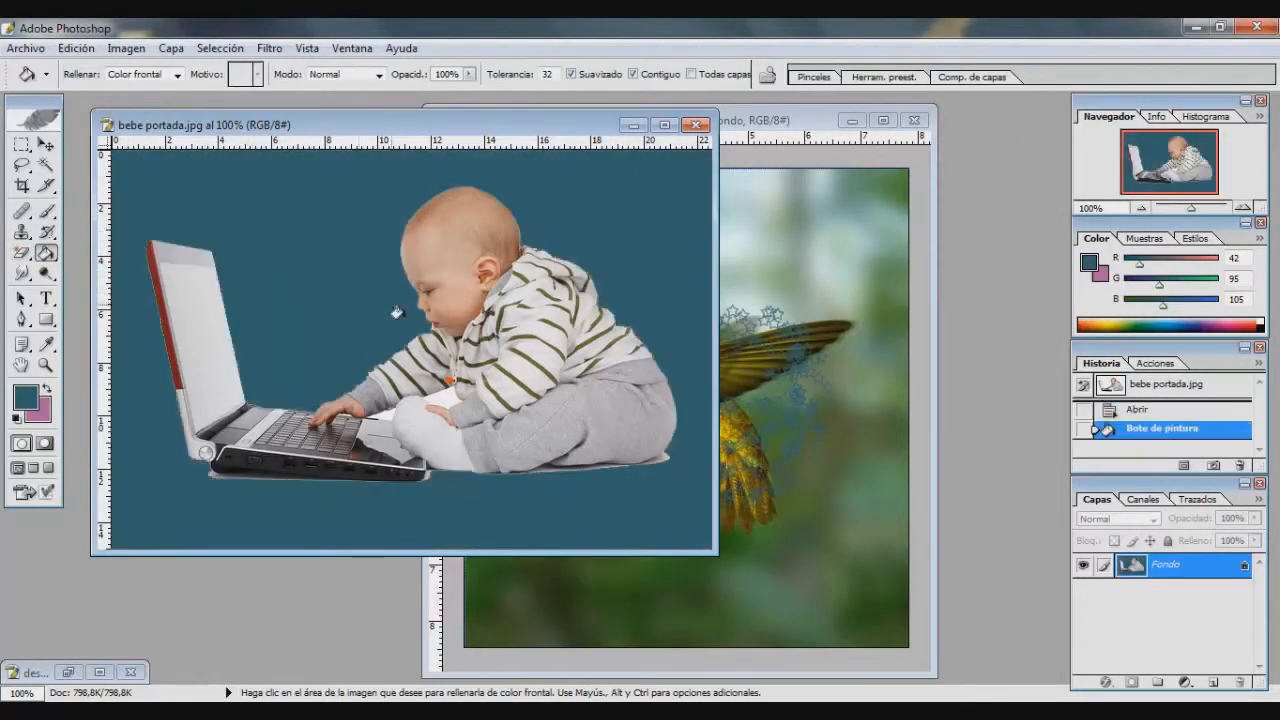
Apply the blue-violet diamond gradient in Luz fuerte mode at 100% opacity, from below the baby toward the laptop.
{"action": "left_click", "coordinate": [46, 253]}
{"action": "left_click", "coordinate": [100, 253]}
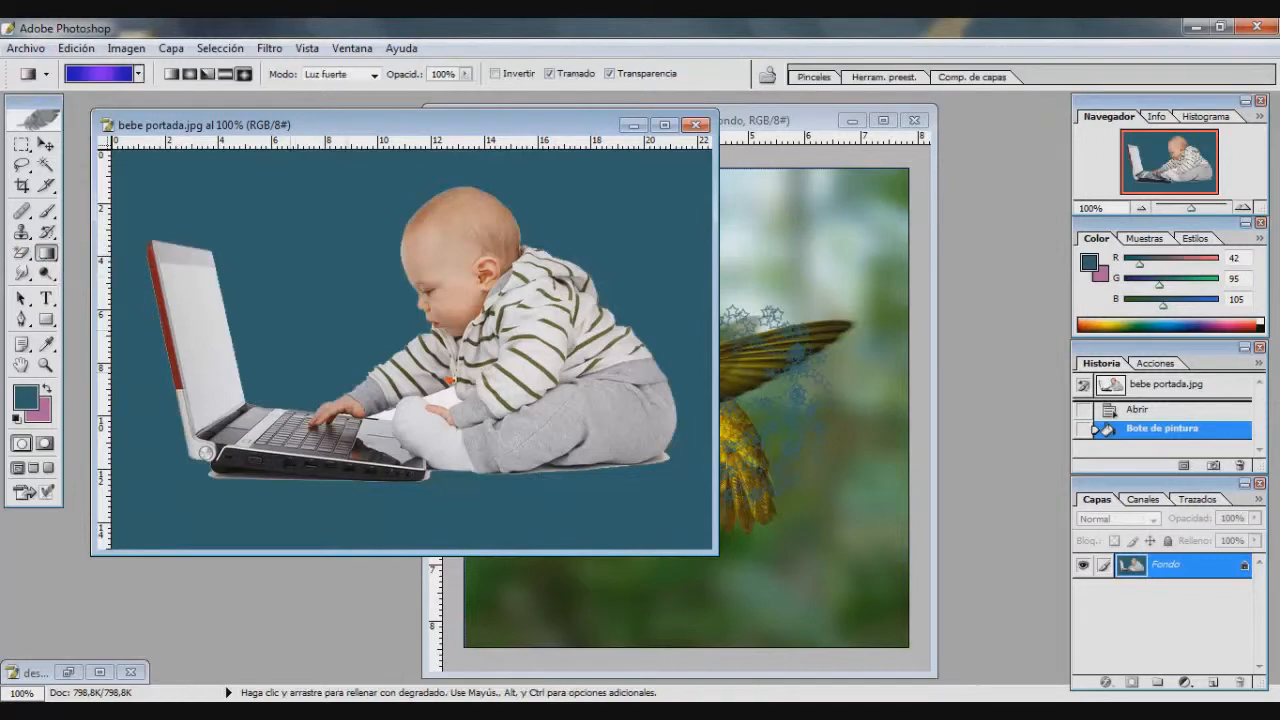
{"action": "left_click_drag", "start_coordinate": [481, 518], "coordinate": [202, 503]}
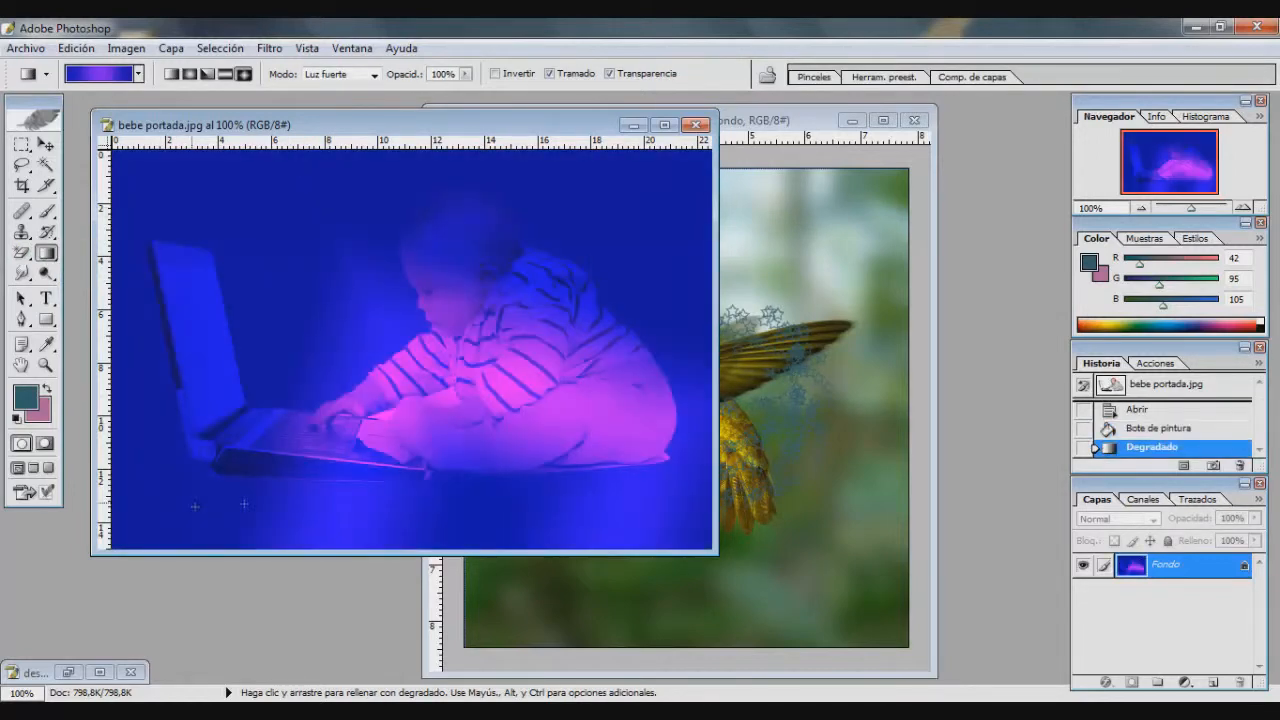
Delete the gradient and paint bucket states from the baby photo's history, back to the Abrir state.
{"action": "left_click", "coordinate": [1238, 465]}
{"action": "key", "text": "Return"}
{"action": "left_click", "coordinate": [1238, 465]}
{"action": "key", "text": "Return"}
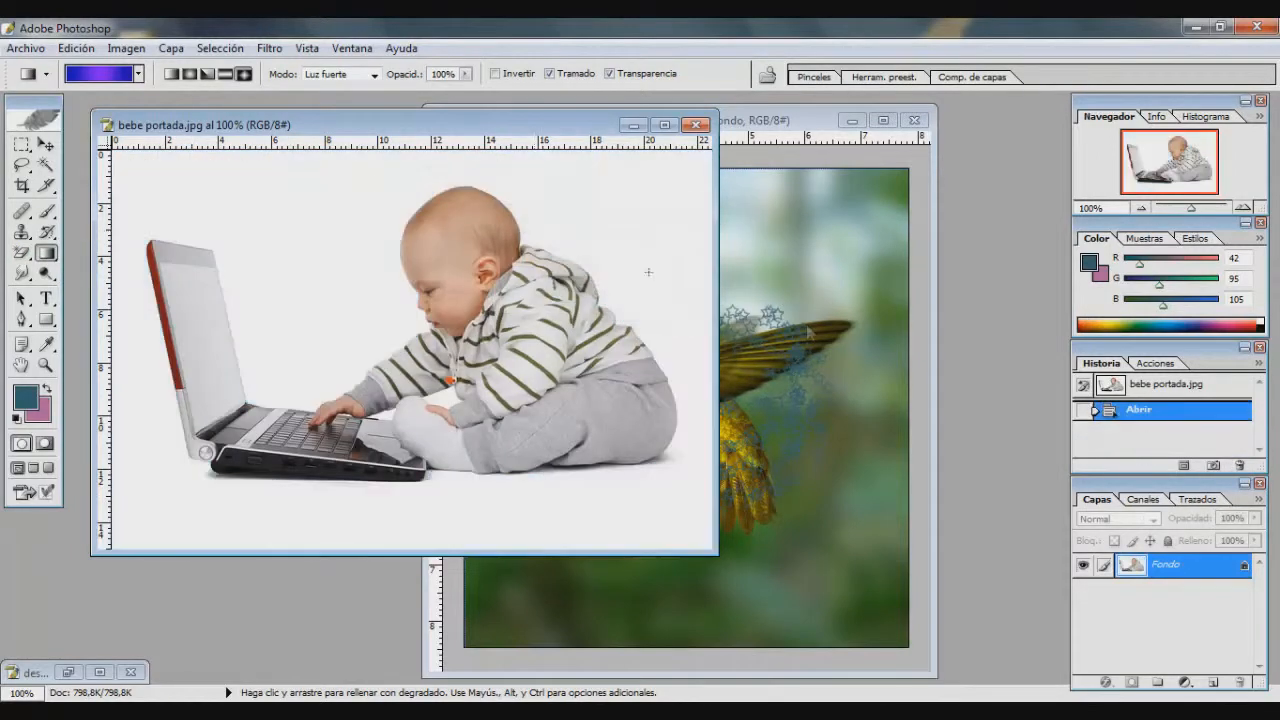
Open the current gradient for editing and recolor its first color stop, at 10%, to teal green.
{"action": "left_click", "coordinate": [138, 74]}
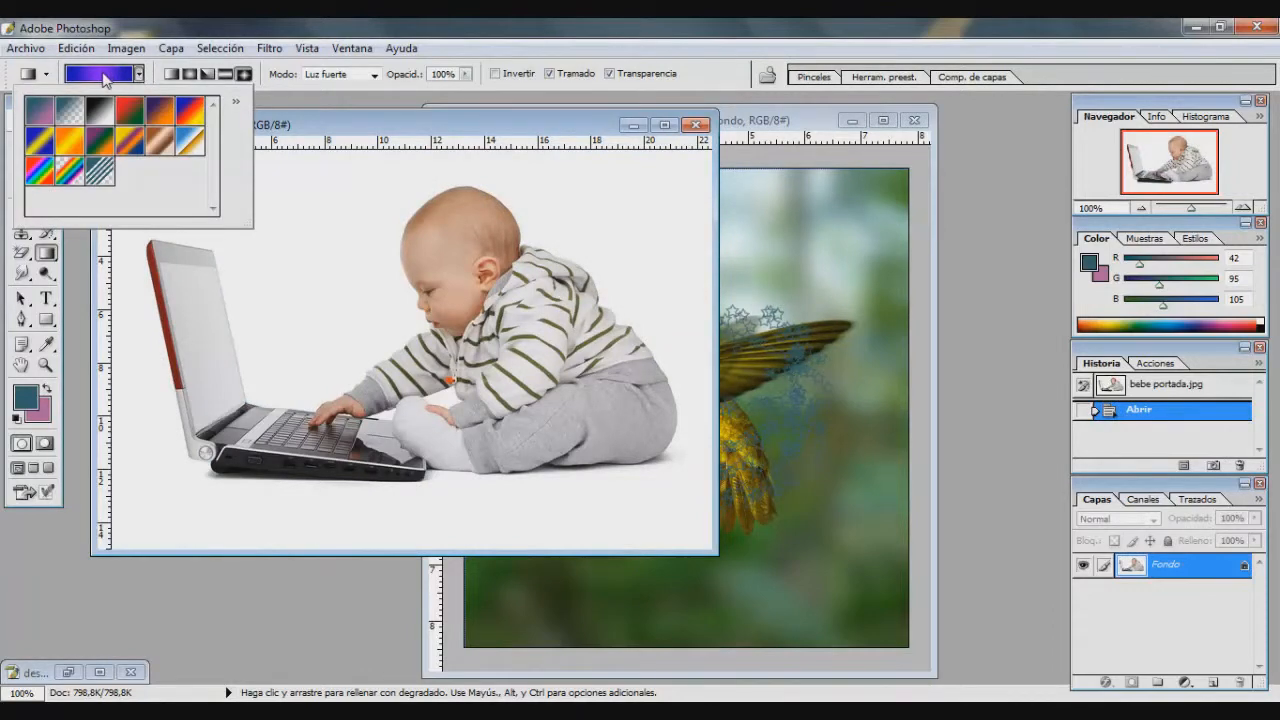
{"action": "left_click", "coordinate": [106, 80]}
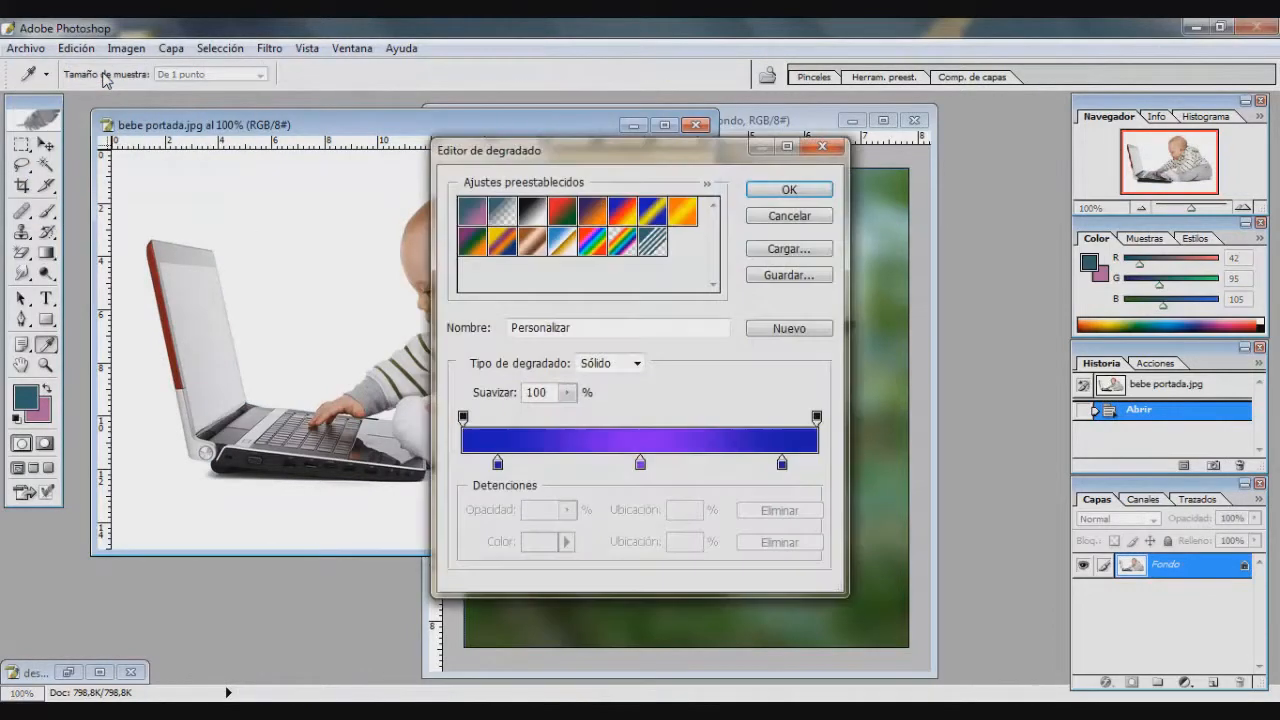
{"action": "left_click", "coordinate": [497, 463]}
{"action": "left_click", "coordinate": [556, 549]}
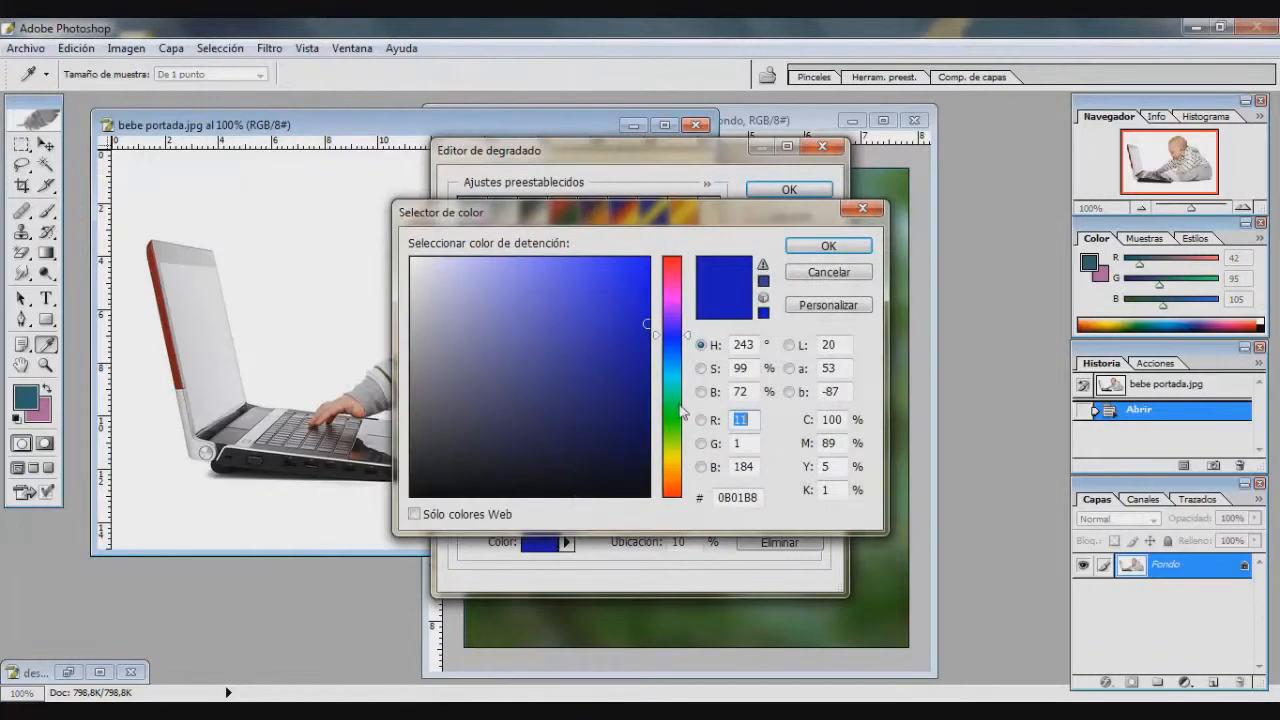
{"action": "left_click", "coordinate": [672, 390]}
{"action": "left_click", "coordinate": [828, 247]}
Recolor the gradient's middle stop at 50% to pale lavender and its last stop at 90% to teal blue.
{"action": "left_click", "coordinate": [640, 463]}
{"action": "left_click", "coordinate": [545, 548]}
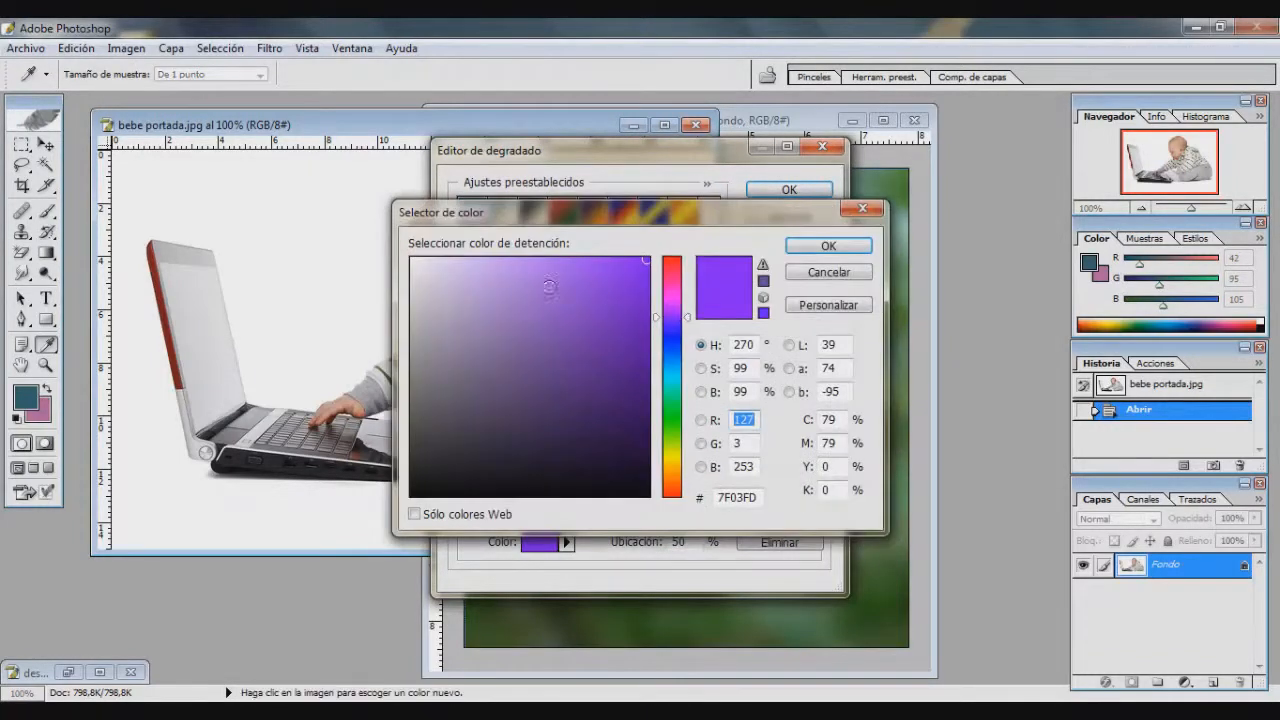
{"action": "left_click", "coordinate": [462, 262]}
{"action": "left_click", "coordinate": [842, 248]}
{"action": "left_click", "coordinate": [785, 465]}
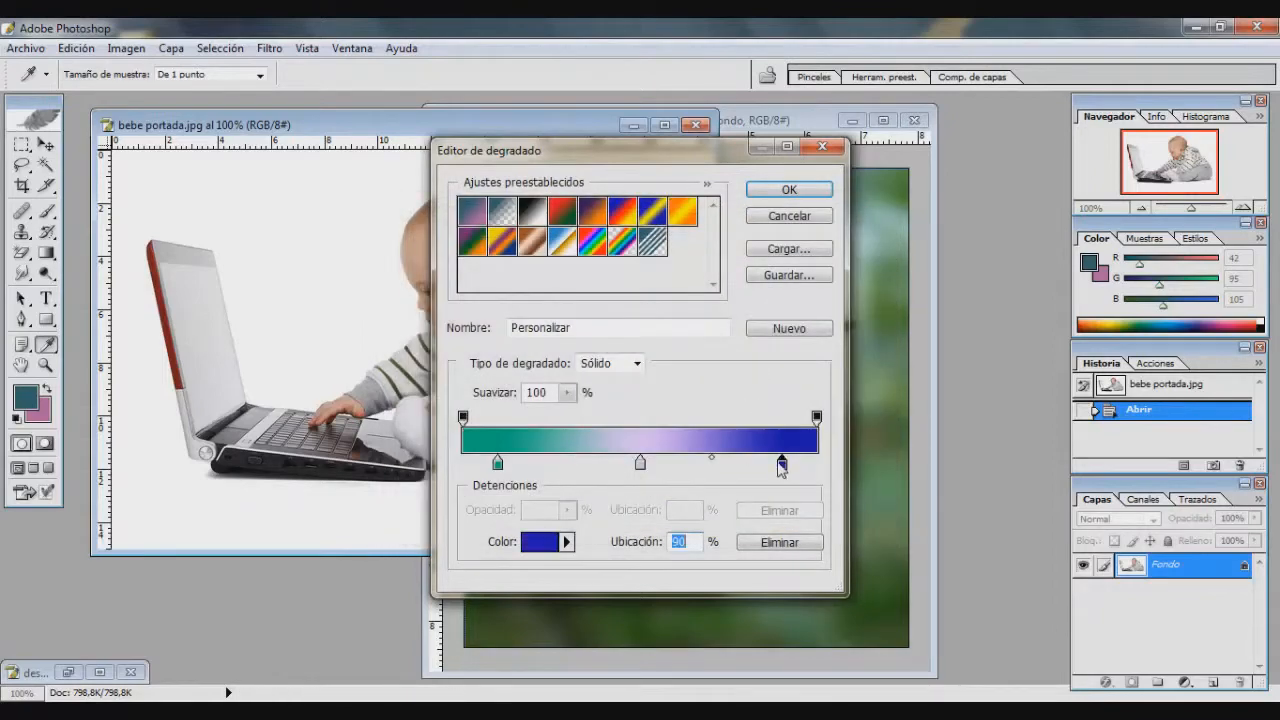
{"action": "left_click", "coordinate": [545, 543]}
{"action": "left_click", "coordinate": [677, 382]}
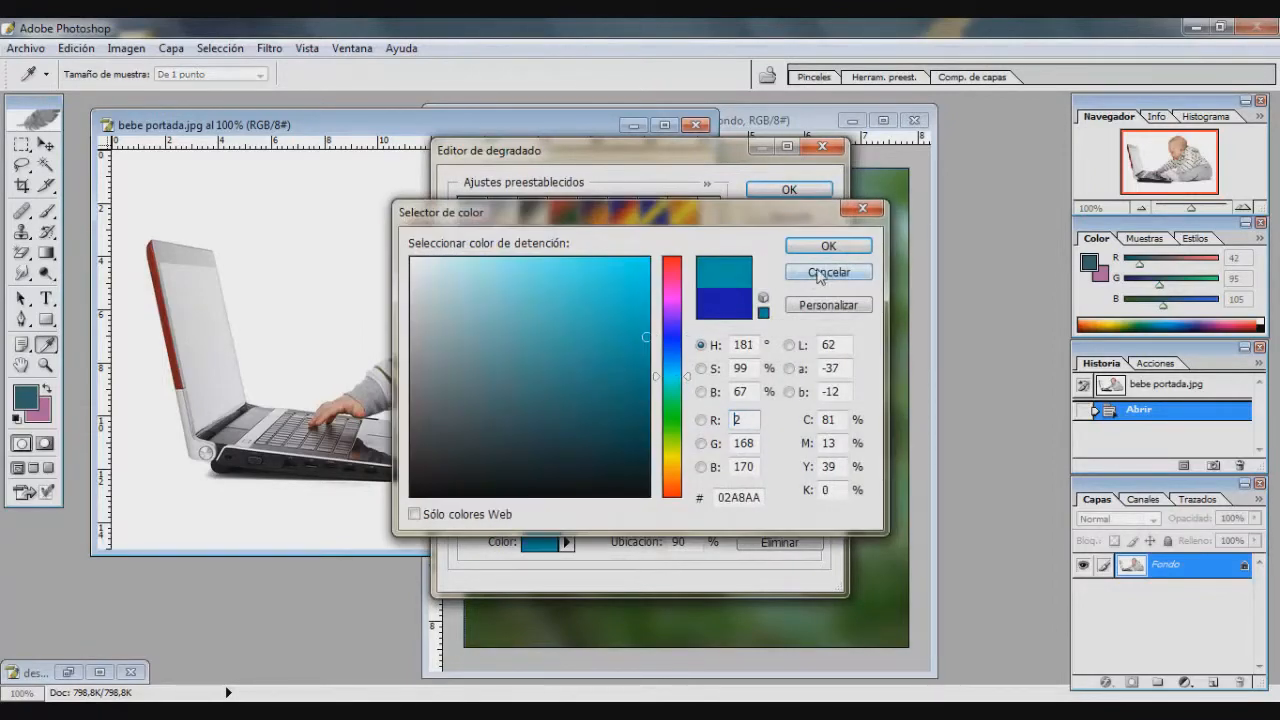
{"action": "left_click", "coordinate": [828, 246]}
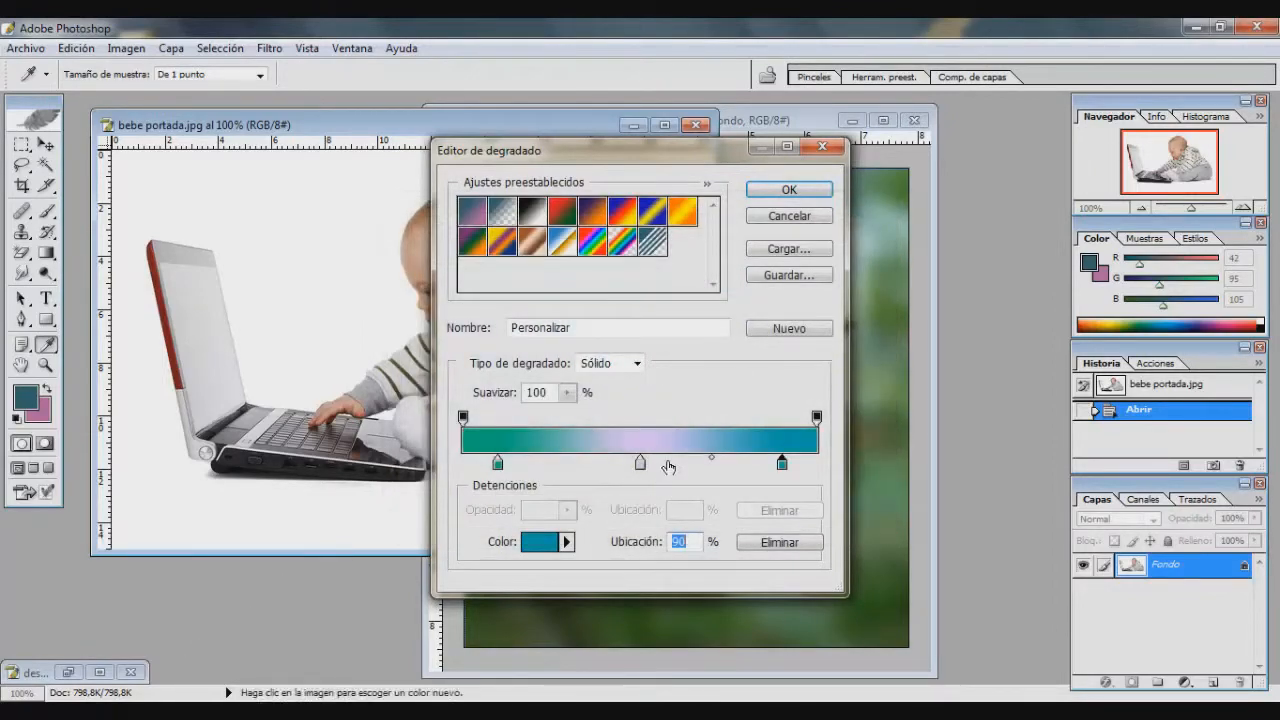
Shift the midpoint between the lavender and blue stops toward the blue one, and remove the lavender stop.
{"action": "mouse_move", "coordinate": [711, 457]}
{"action": "left_mouse_down"}
{"action": "mouse_move", "coordinate": [792, 458]}
{"action": "mouse_move", "coordinate": [640, 458]}
{"action": "mouse_move", "coordinate": [729, 461]}
{"action": "left_mouse_up"}
{"action": "left_click", "coordinate": [640, 463]}
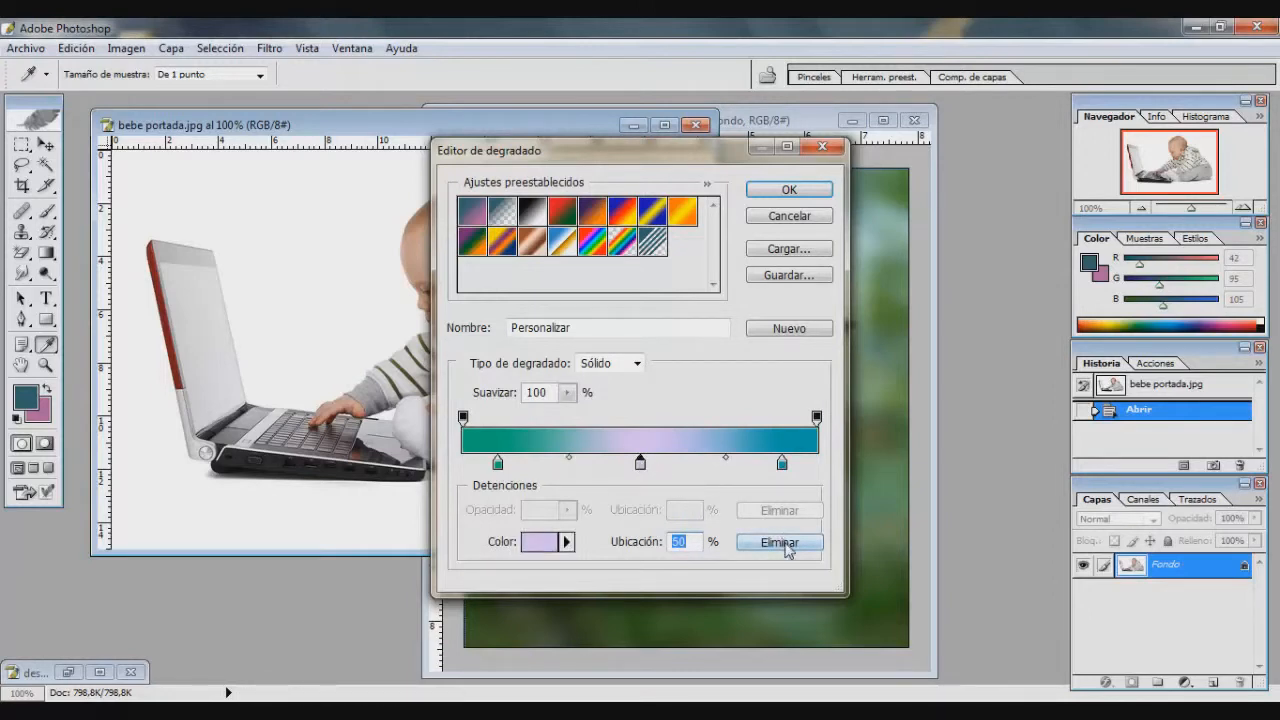
{"action": "left_click", "coordinate": [786, 544]}
Try the blue color stop at a location of 50%, and return it to 90%.
{"action": "left_click", "coordinate": [783, 462]}
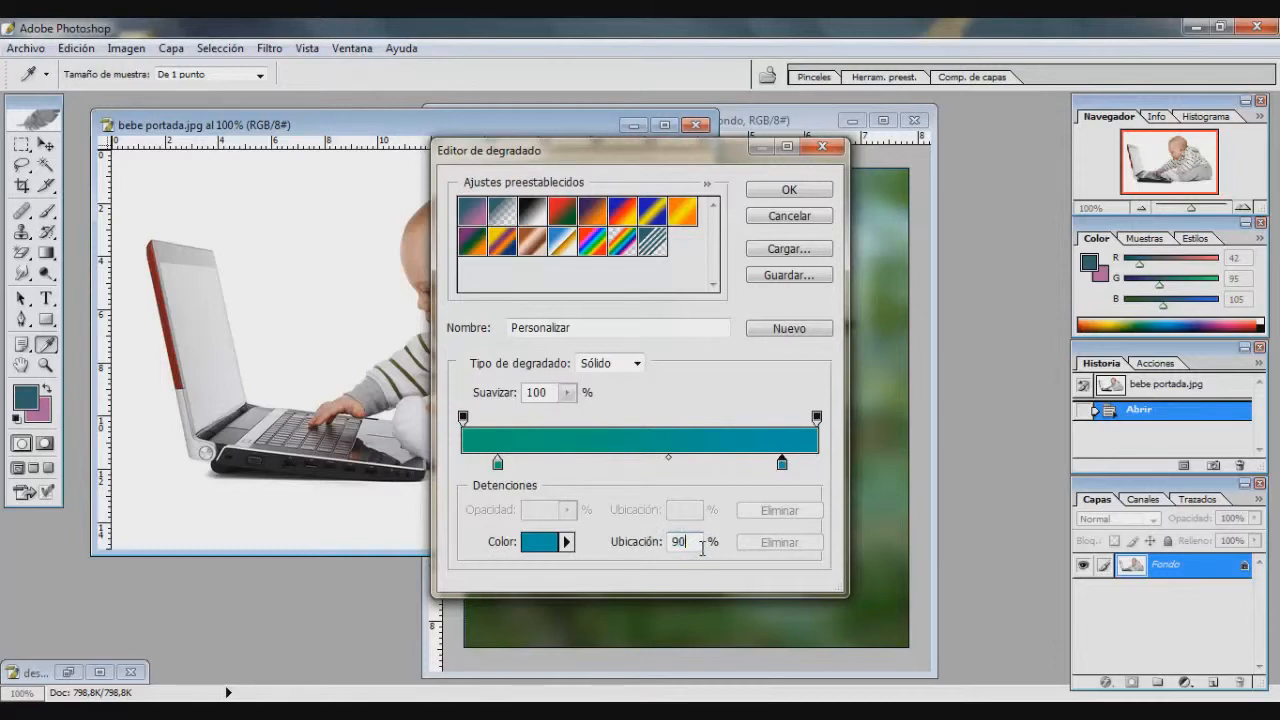
{"action": "type", "text": "50"}
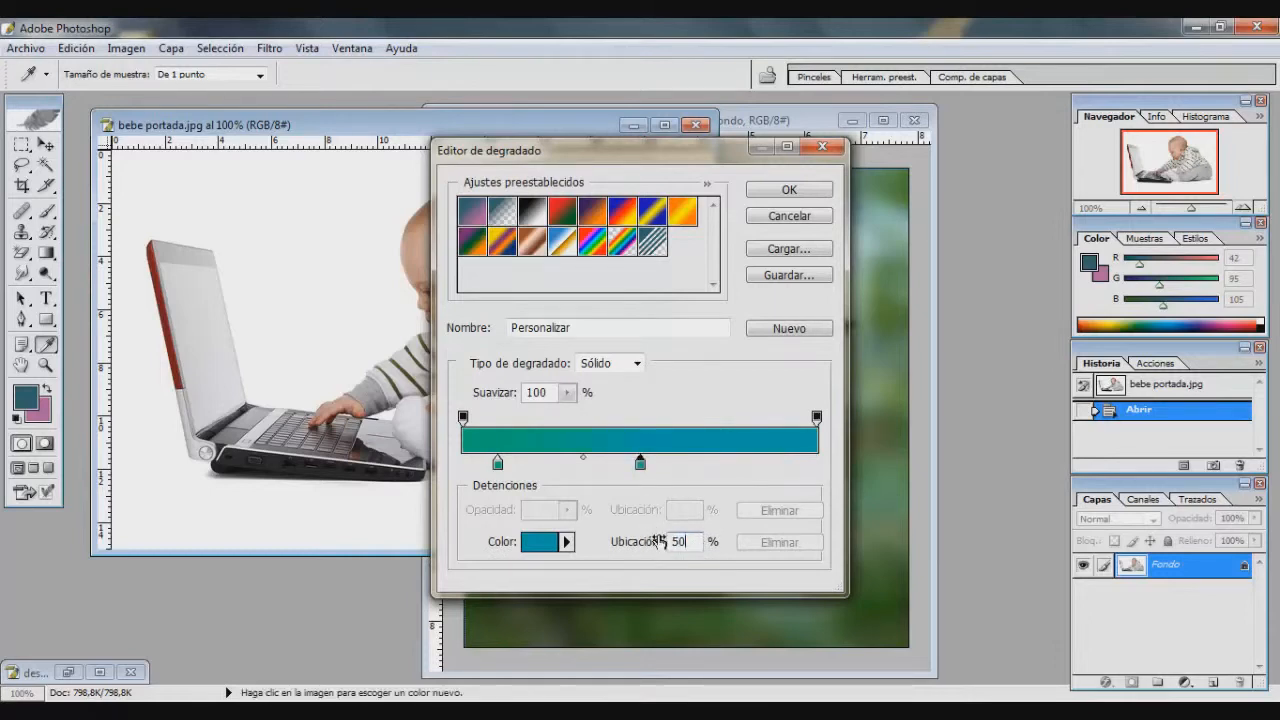
{"action": "key", "text": "BackSpace"}
{"action": "key", "text": "BackSpace"}
{"action": "type", "text": "90"}
Choose the preset gradient Violeta, verde, naranja and accept it in the gradient editor.
{"action": "left_click", "coordinate": [566, 243]}
{"action": "left_click", "coordinate": [572, 213]}
{"action": "left_click", "coordinate": [622, 224]}
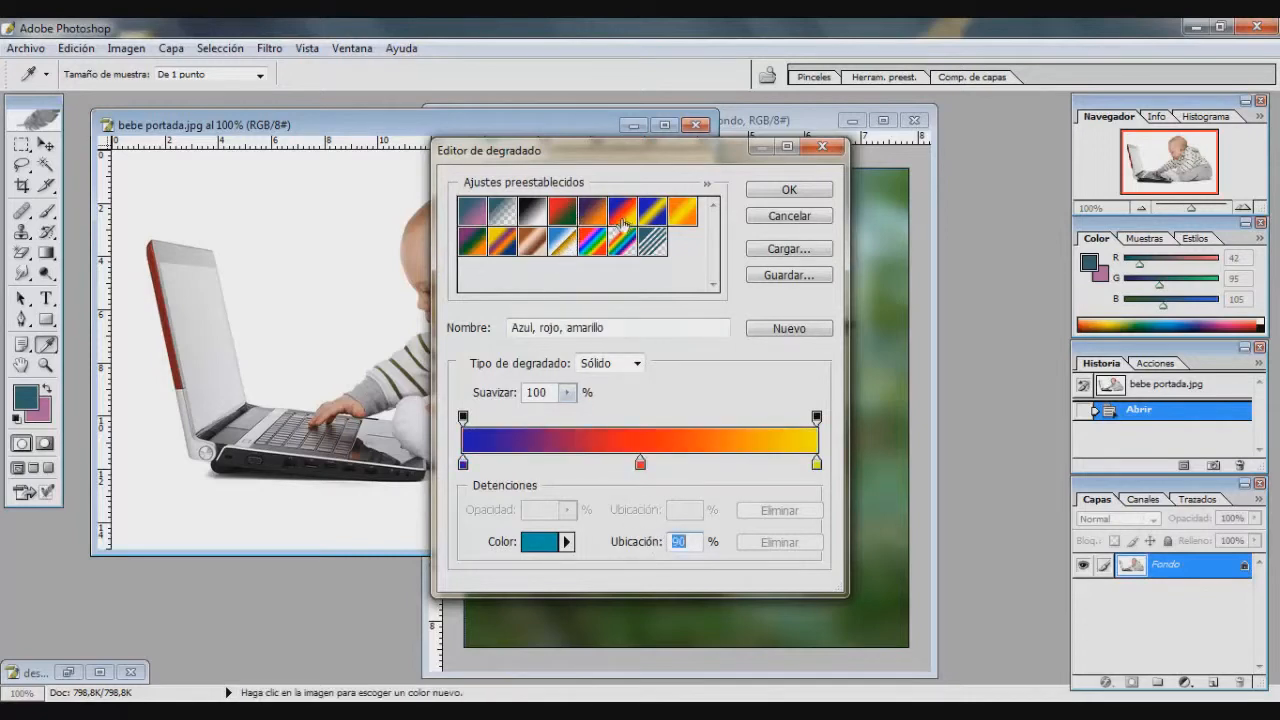
{"action": "left_click", "coordinate": [482, 251]}
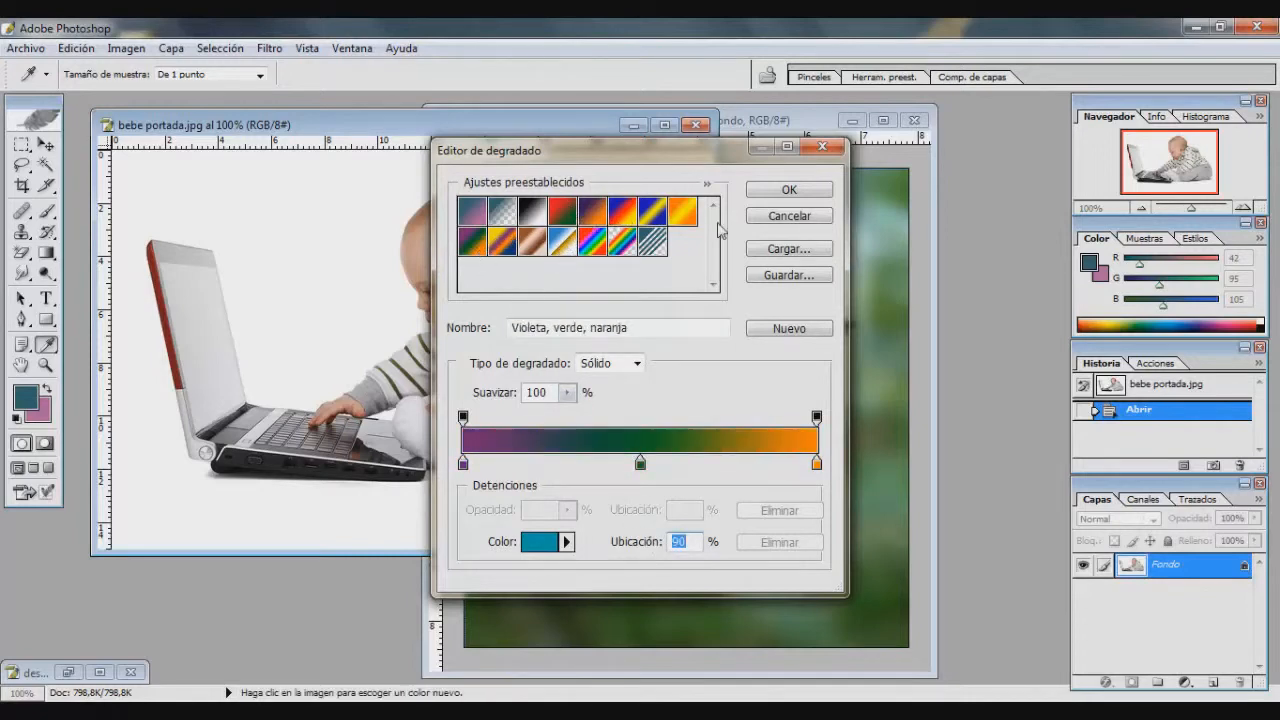
{"action": "left_click", "coordinate": [789, 189]}
Apply the violet-green-orange gradient over the baby photo as a diamond, followed by downward linear gradients.
{"action": "left_click_drag", "start_coordinate": [365, 208], "coordinate": [451, 509]}
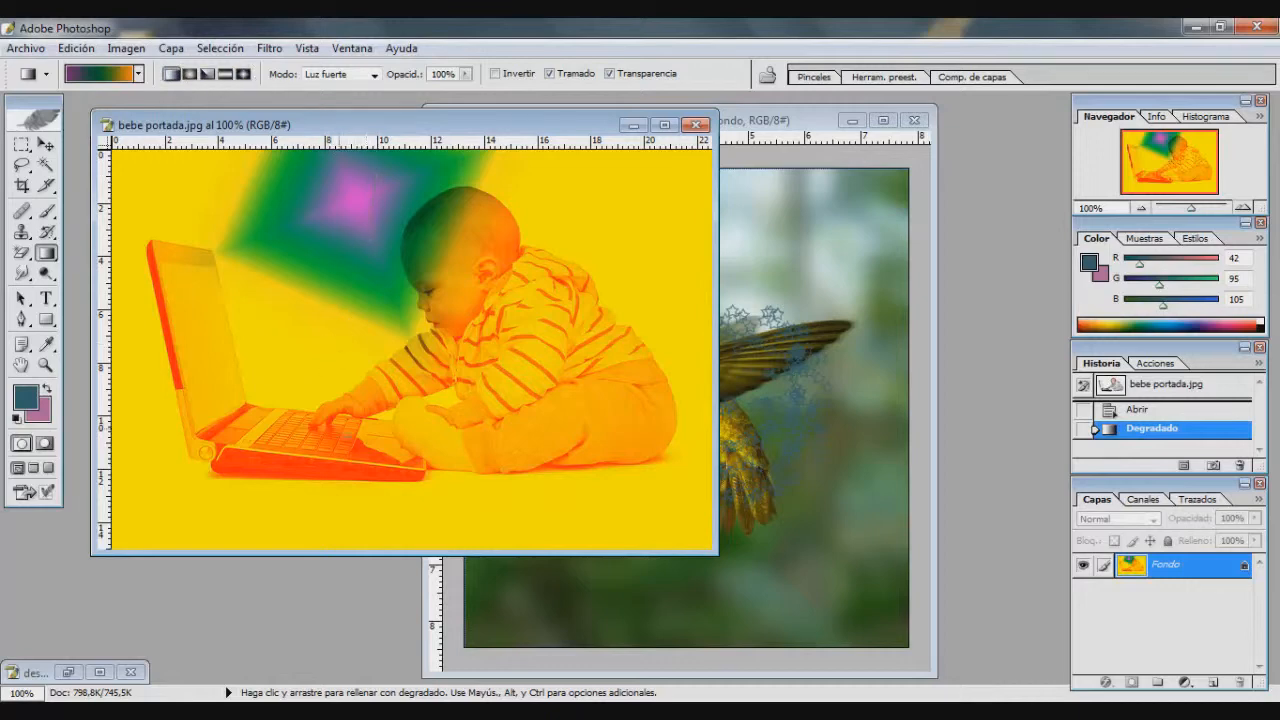
{"action": "left_click_drag", "start_coordinate": [322, 170], "coordinate": [322, 568]}
{"action": "left_click_drag", "start_coordinate": [392, 224], "coordinate": [392, 320]}
Apply the gradient over the photo's middle in radial style and in angle style, each with a short upward stroke.
{"action": "left_click", "coordinate": [189, 73]}
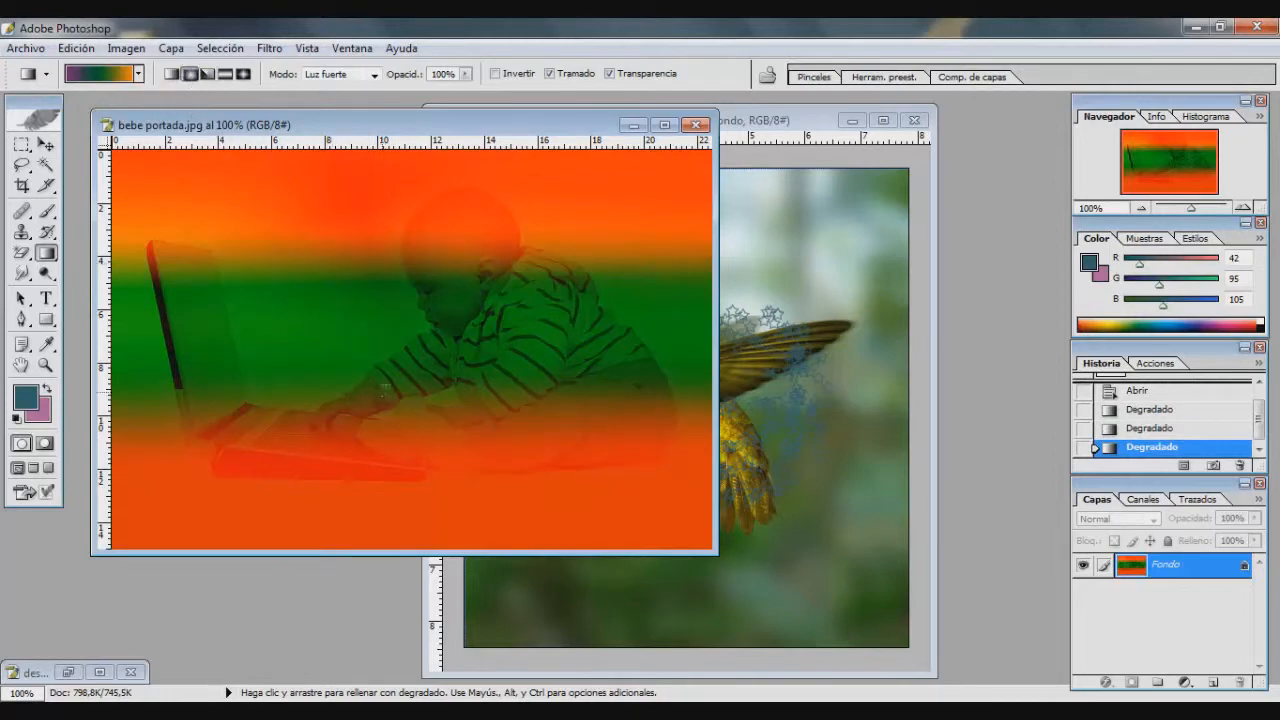
{"action": "left_click_drag", "start_coordinate": [380, 415], "coordinate": [370, 372]}
{"action": "left_click", "coordinate": [207, 73]}
{"action": "left_click_drag", "start_coordinate": [368, 418], "coordinate": [380, 352]}
Apply a short reflected gradient upward at the photo's middle and a long diamond gradient downward from its upper edge.
{"action": "left_click", "coordinate": [225, 73]}
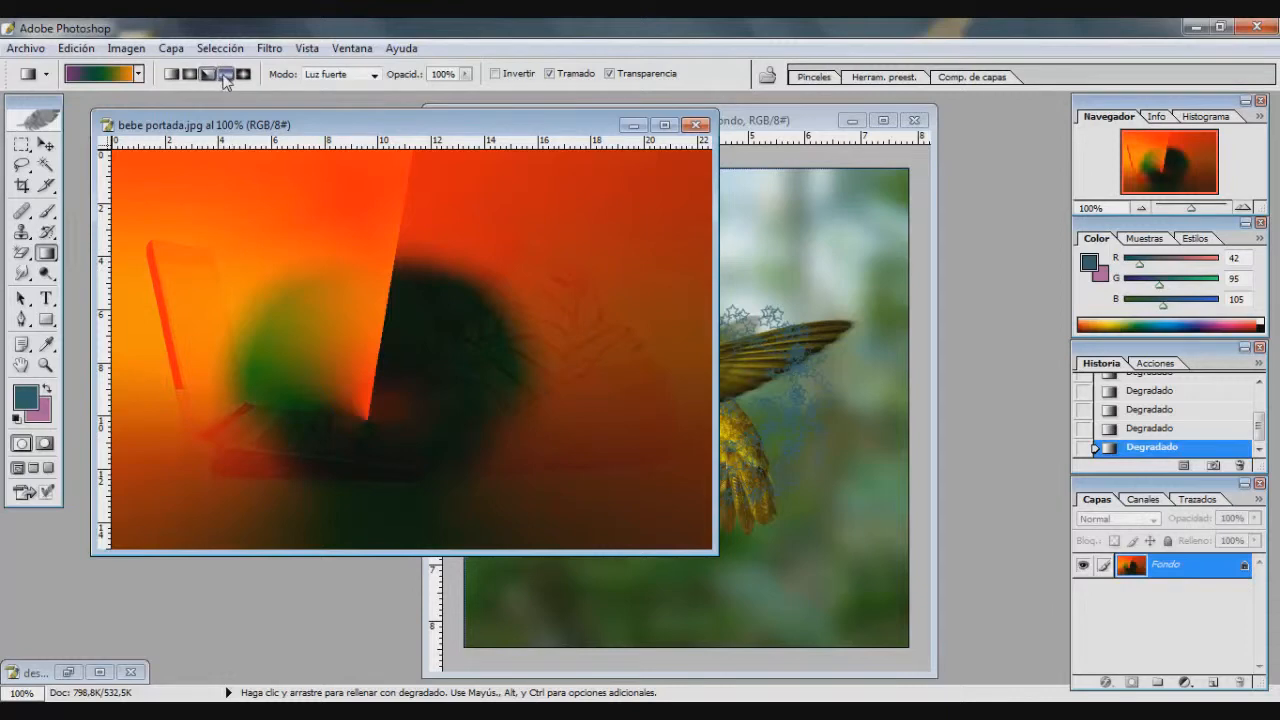
{"action": "left_click_drag", "start_coordinate": [375, 410], "coordinate": [375, 350]}
{"action": "left_click", "coordinate": [243, 73]}
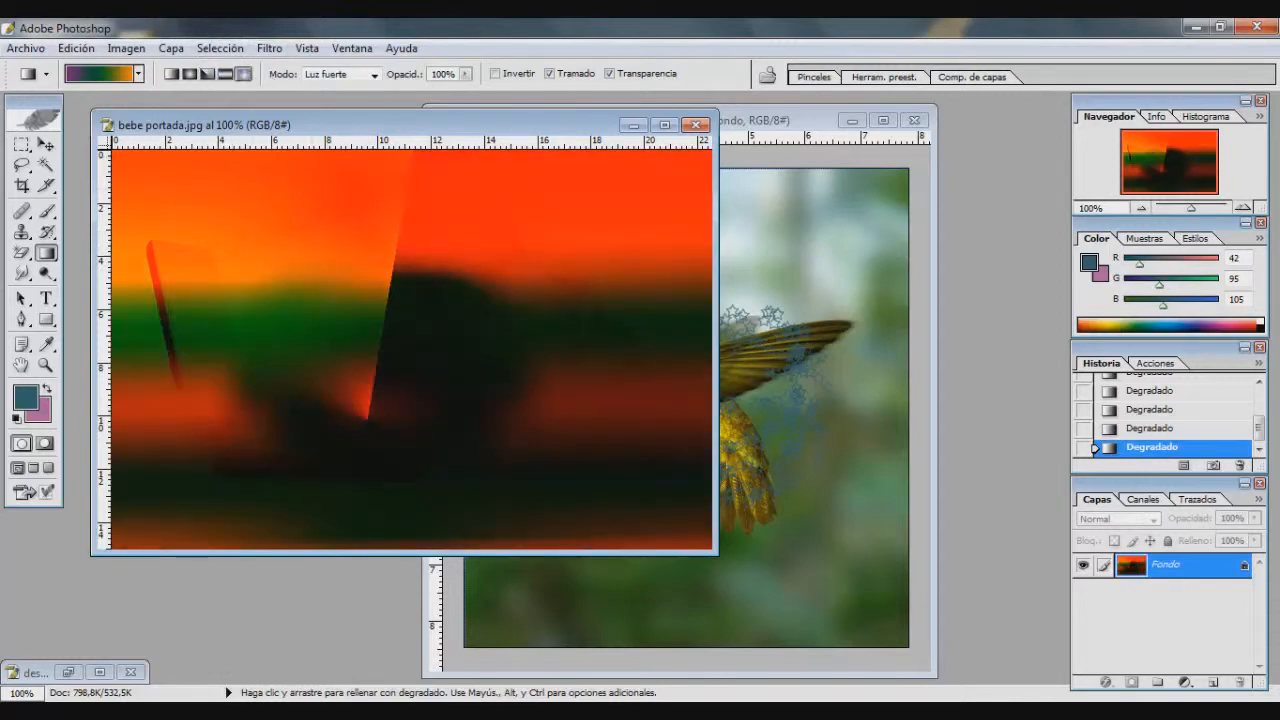
{"action": "left_click_drag", "start_coordinate": [419, 180], "coordinate": [459, 476]}
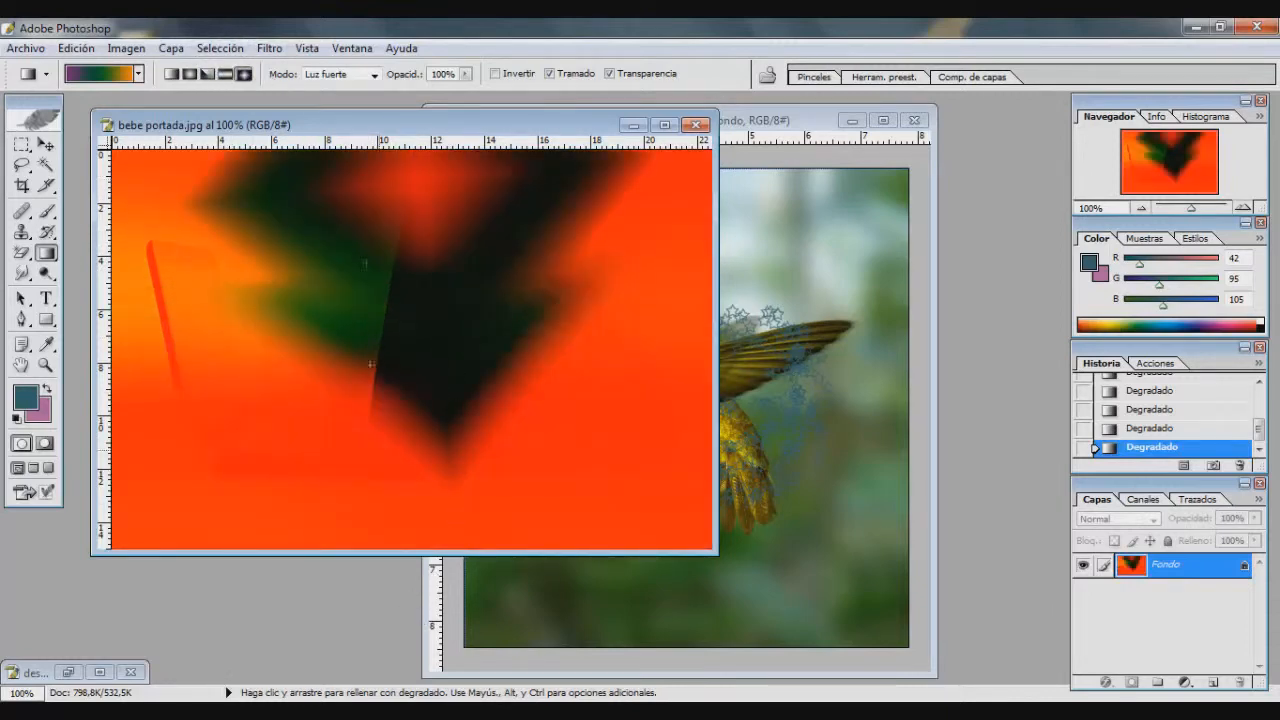
Apply the diamond gradient in Normal mode, from the upper middle of the photo down to its lower edge.
{"action": "left_click", "coordinate": [370, 76]}
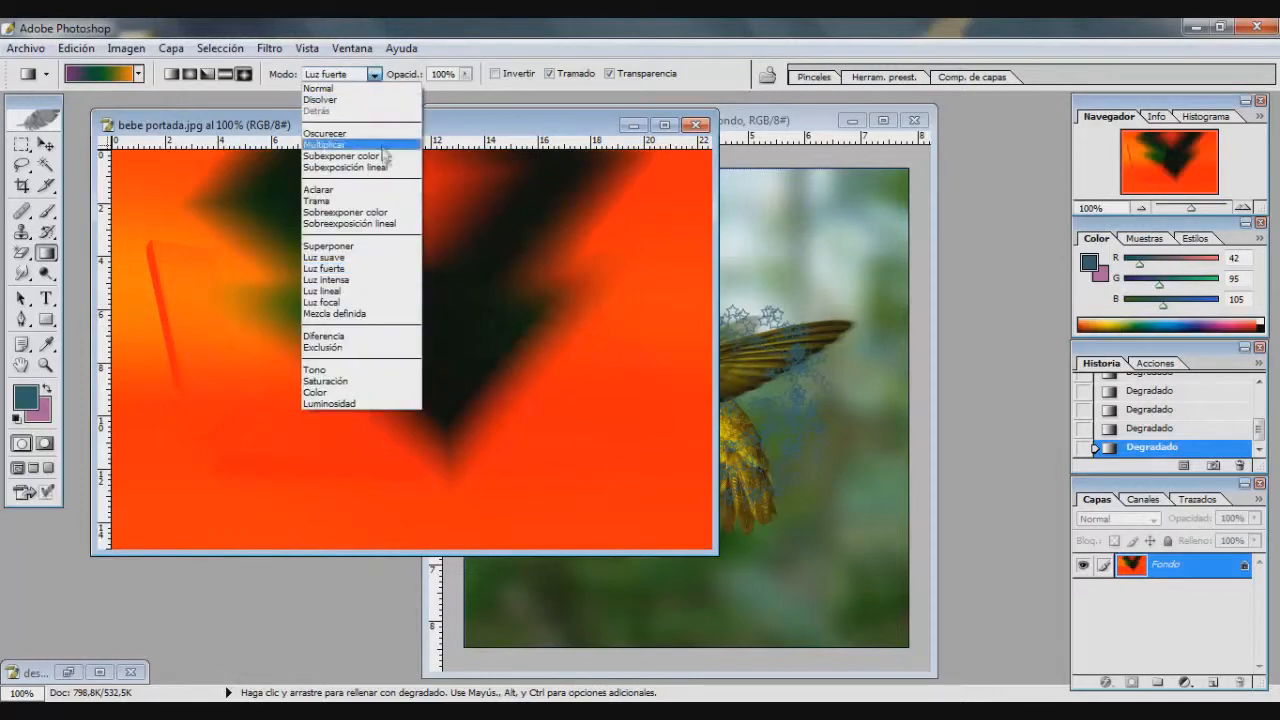
{"action": "left_click", "coordinate": [505, 140]}
{"action": "left_click", "coordinate": [349, 76]}
{"action": "left_click", "coordinate": [330, 80]}
{"action": "left_click_drag", "start_coordinate": [366, 225], "coordinate": [408, 536]}
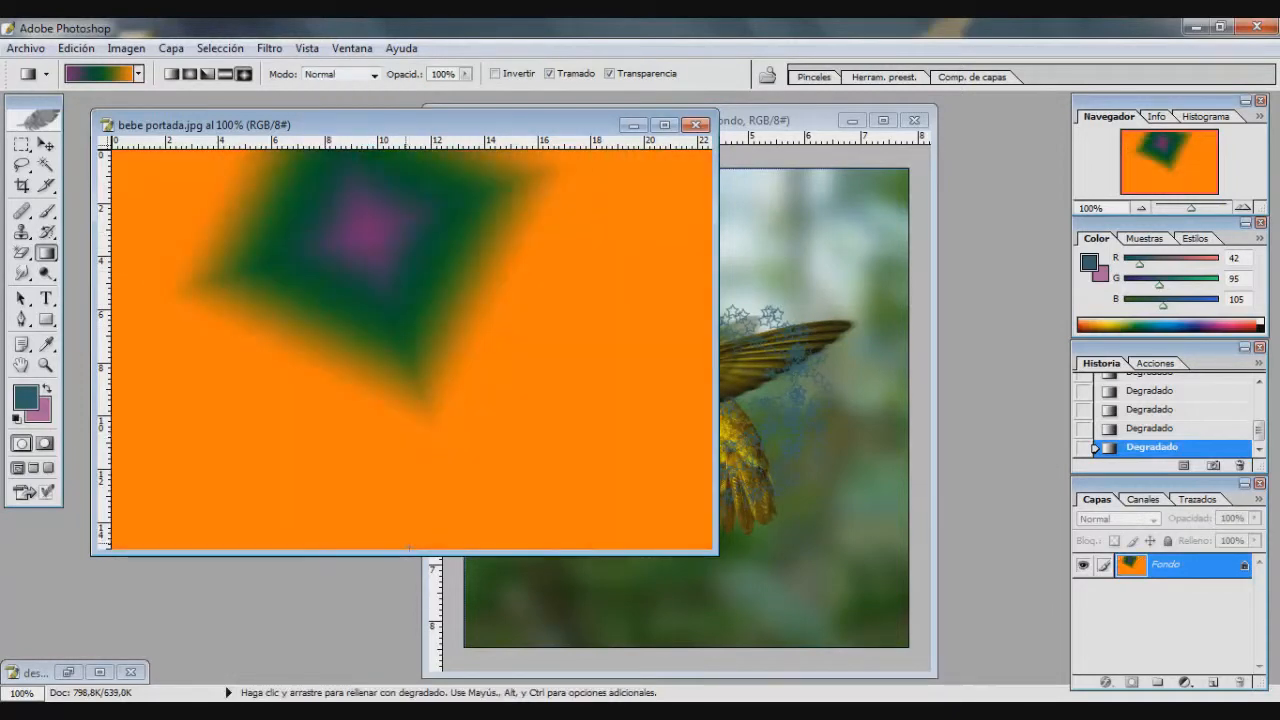
Apply two diamond gradients in Saturación mode, both starting below the violet-green diamond.
{"action": "left_click", "coordinate": [369, 77]}
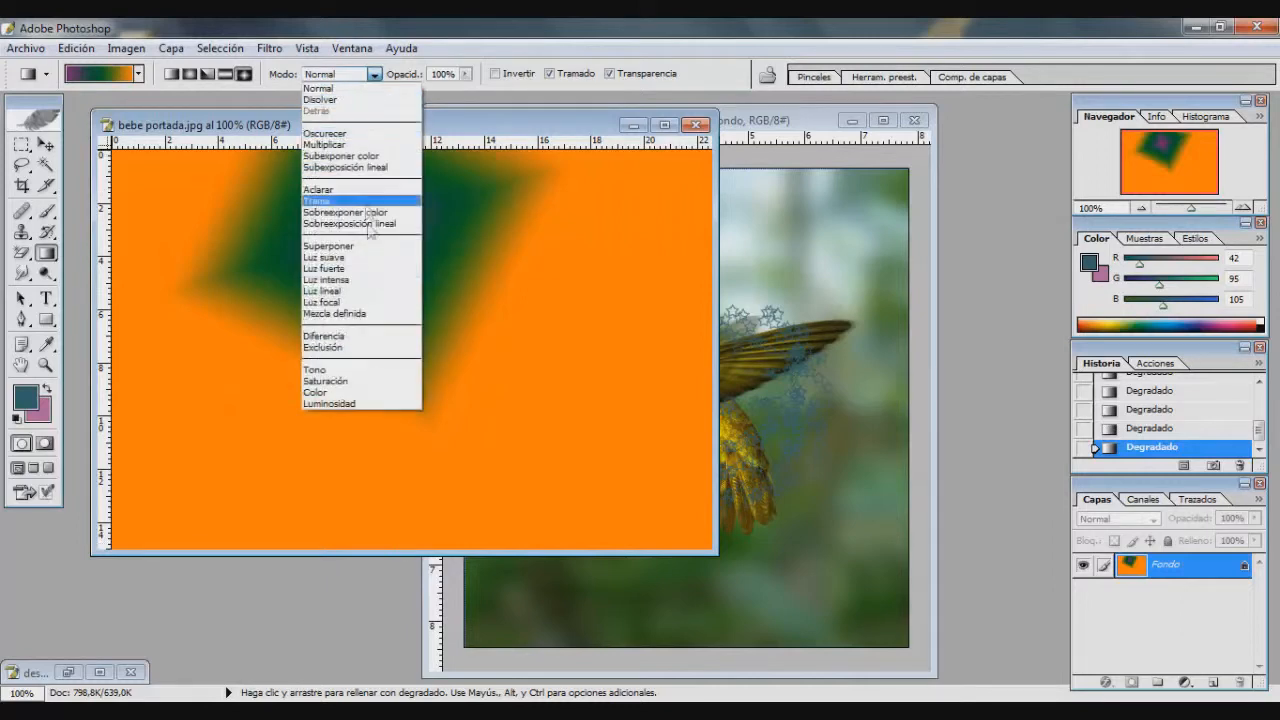
{"action": "left_click", "coordinate": [366, 383]}
{"action": "left_click_drag", "start_coordinate": [233, 455], "coordinate": [386, 484]}
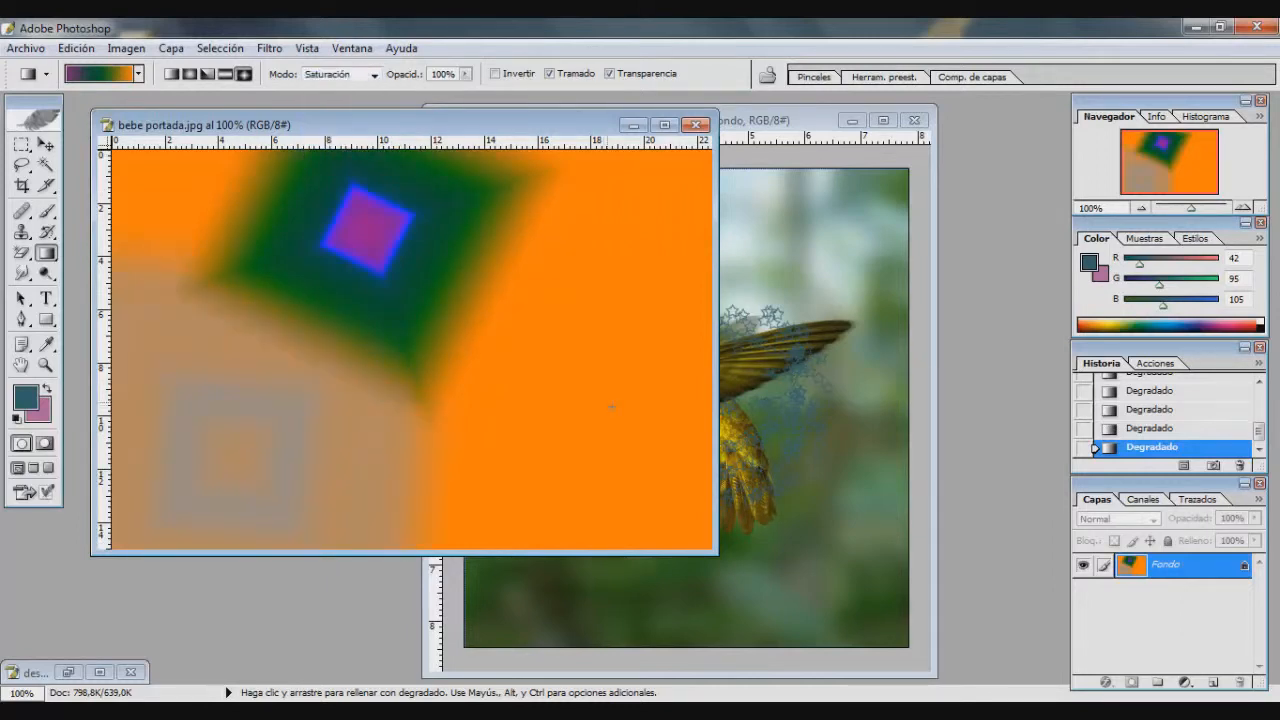
{"action": "left_click_drag", "start_coordinate": [275, 385], "coordinate": [500, 348]}
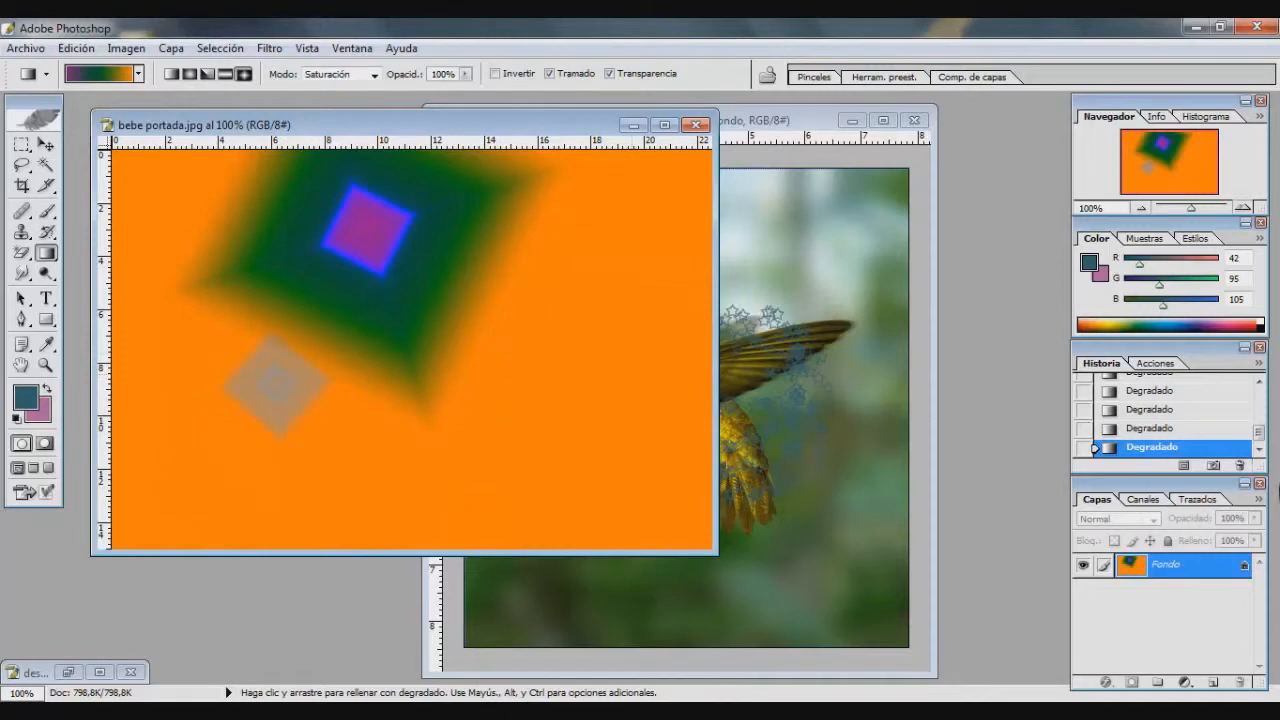
Delete all gradient states from the baby photo's history, back to the Abrir state.
{"action": "scroll", "coordinate": [1183, 404], "scroll_direction": "up", "scroll_amount": 5}
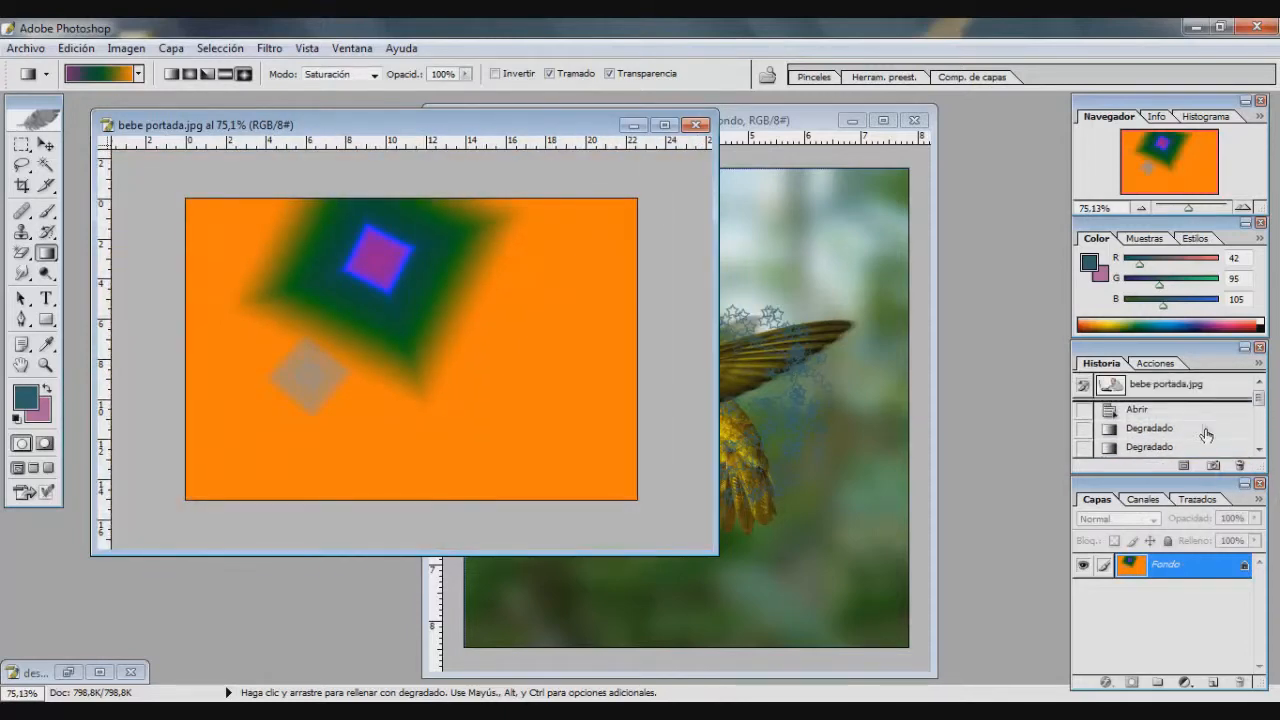
{"action": "left_click", "coordinate": [1206, 430]}
{"action": "left_click", "coordinate": [1240, 466]}
{"action": "left_click", "coordinate": [594, 294]}
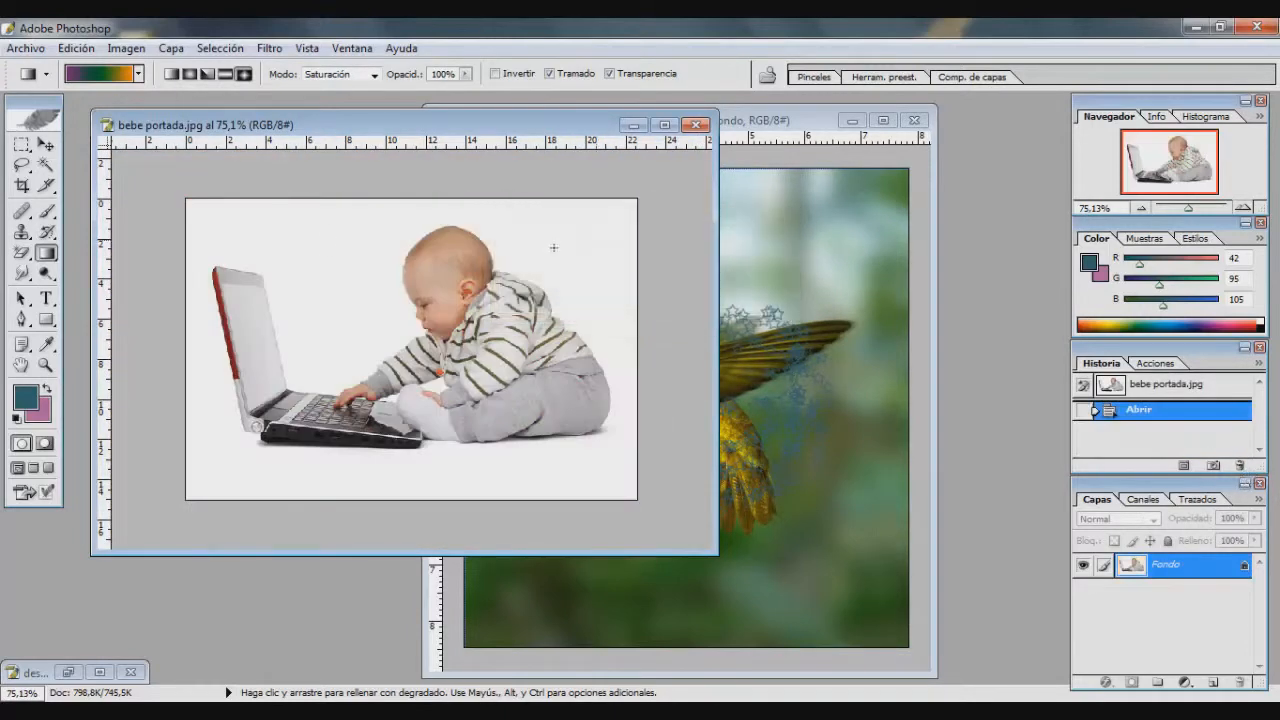
Smudge the baby's typing hand and face with the Smudge tool, 13 px brush at 50% intensity.
{"action": "left_click", "coordinate": [20, 276]}
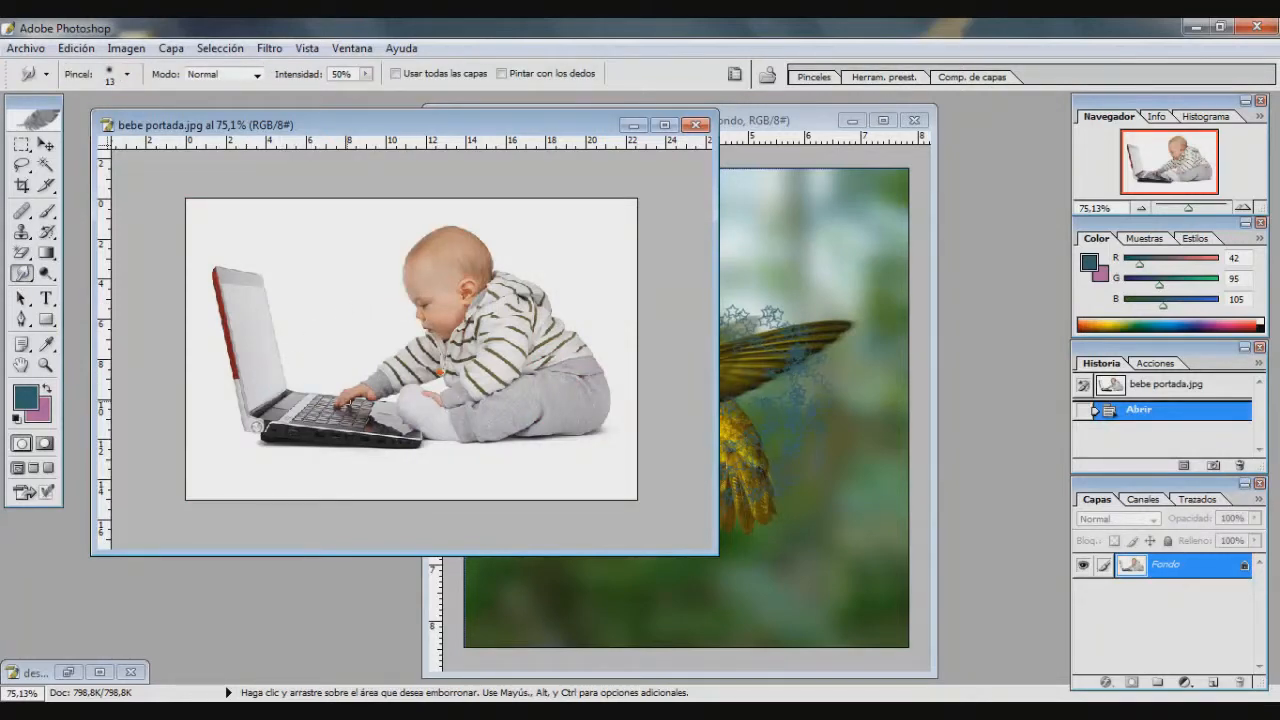
{"action": "left_click_drag", "start_coordinate": [343, 380], "coordinate": [373, 372]}
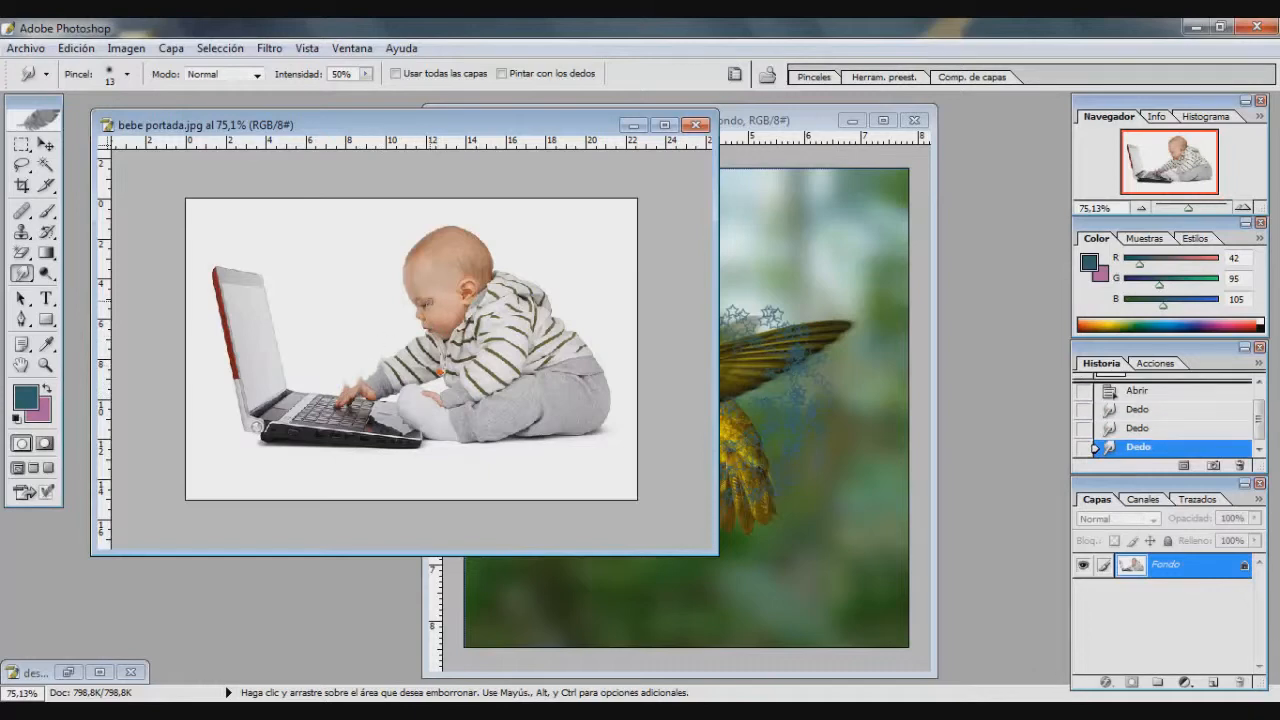
{"action": "left_click_drag", "start_coordinate": [432, 300], "coordinate": [438, 295]}
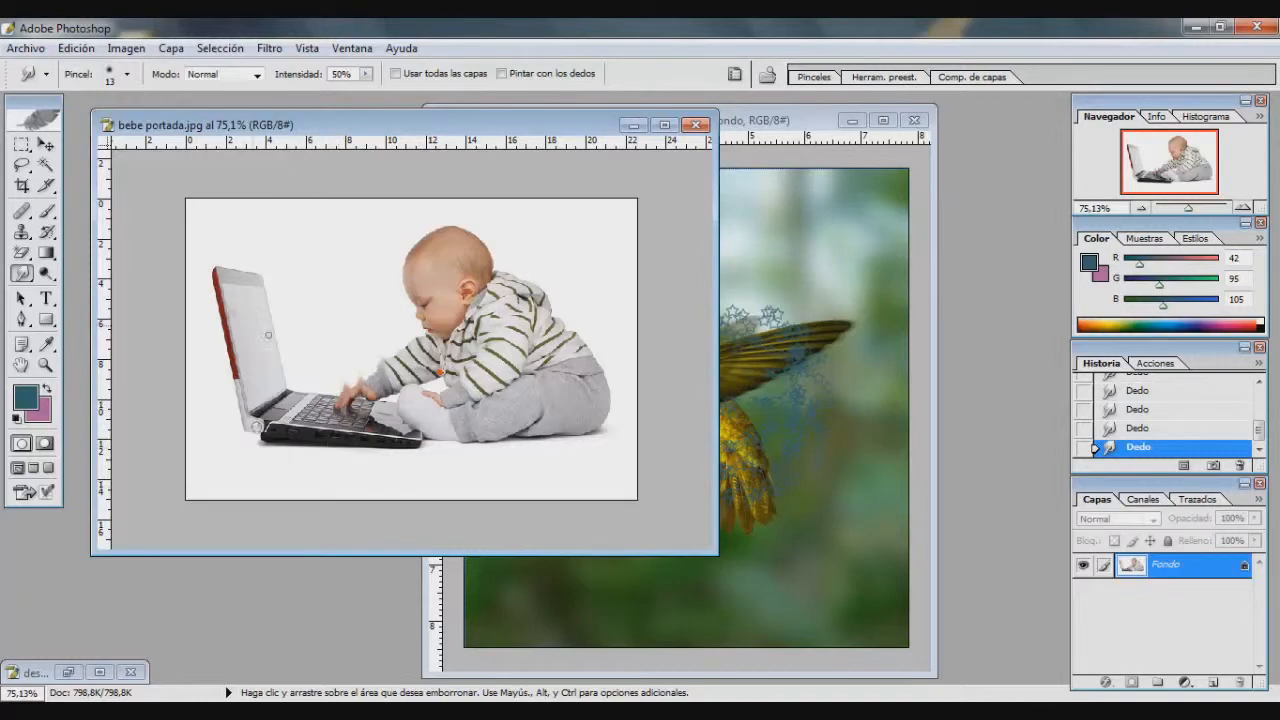
Restore the descarga.jpg portrait and delete all its healing brush states from the history.
{"action": "left_click_drag", "start_coordinate": [21, 273], "coordinate": [60, 283]}
{"action": "double_click", "coordinate": [45, 365]}
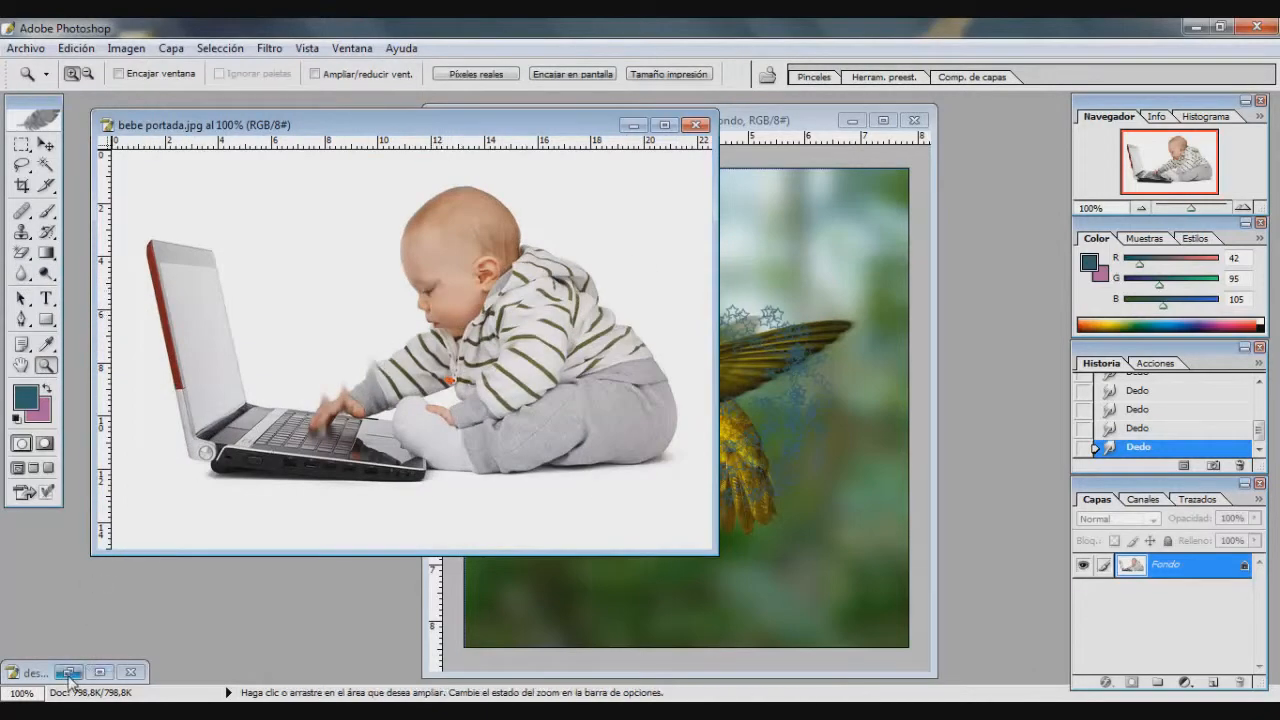
{"action": "left_click", "coordinate": [68, 672]}
{"action": "scroll", "coordinate": [1204, 420], "scroll_direction": "up", "scroll_amount": 5}
{"action": "left_click", "coordinate": [1204, 420]}
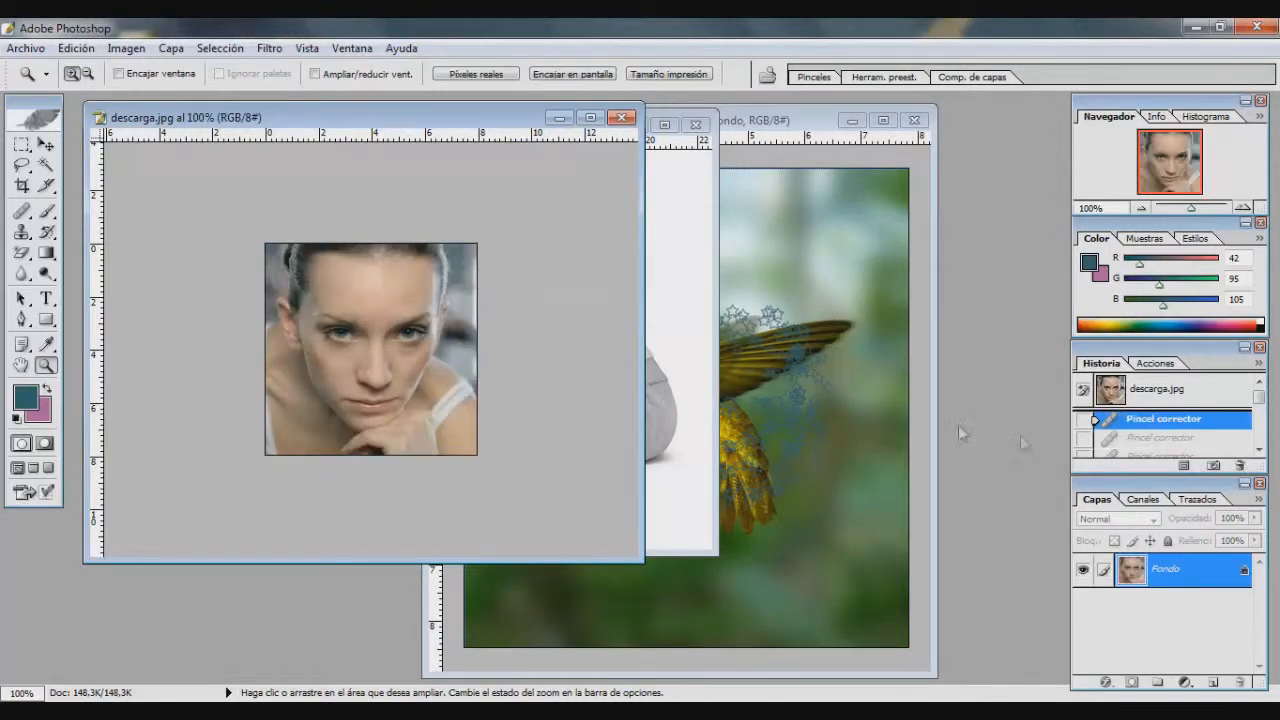
{"action": "left_click", "coordinate": [1247, 466]}
{"action": "key", "text": "Return"}
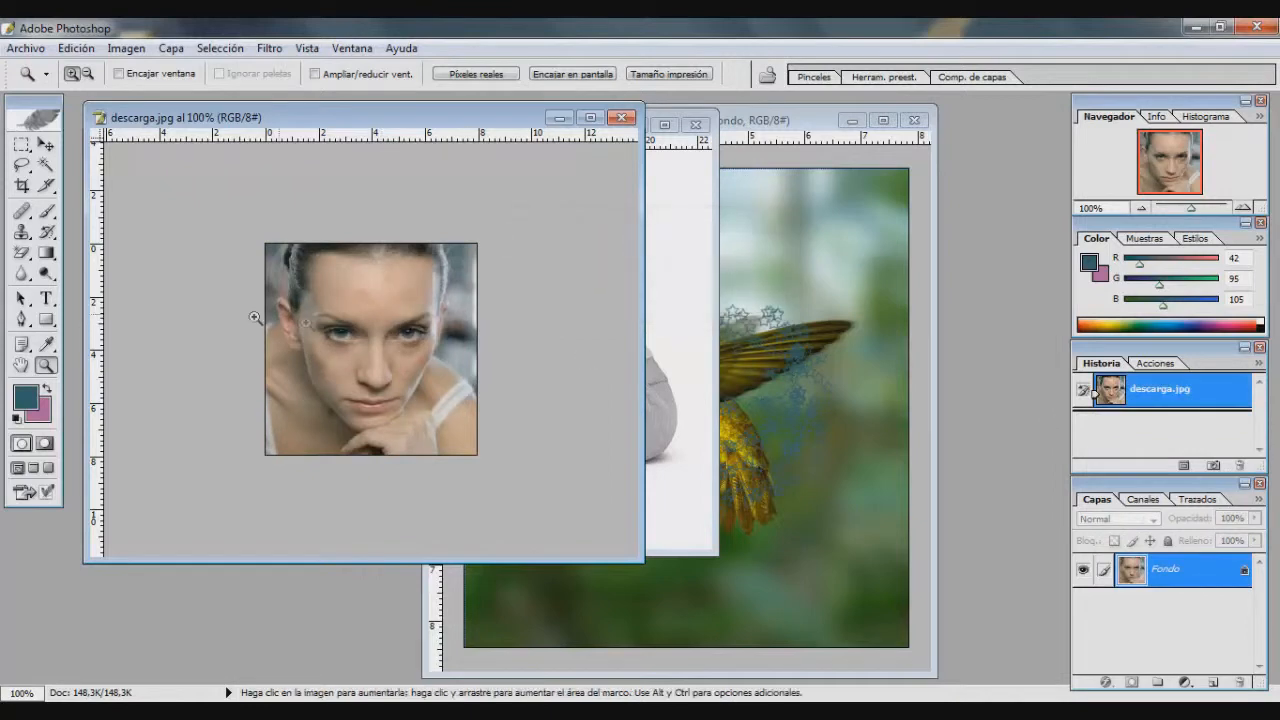
Blur the blemishes on the woman's forehead with the Blur tool, 13 px brush at 50% intensity.
{"action": "left_click", "coordinate": [338, 300]}
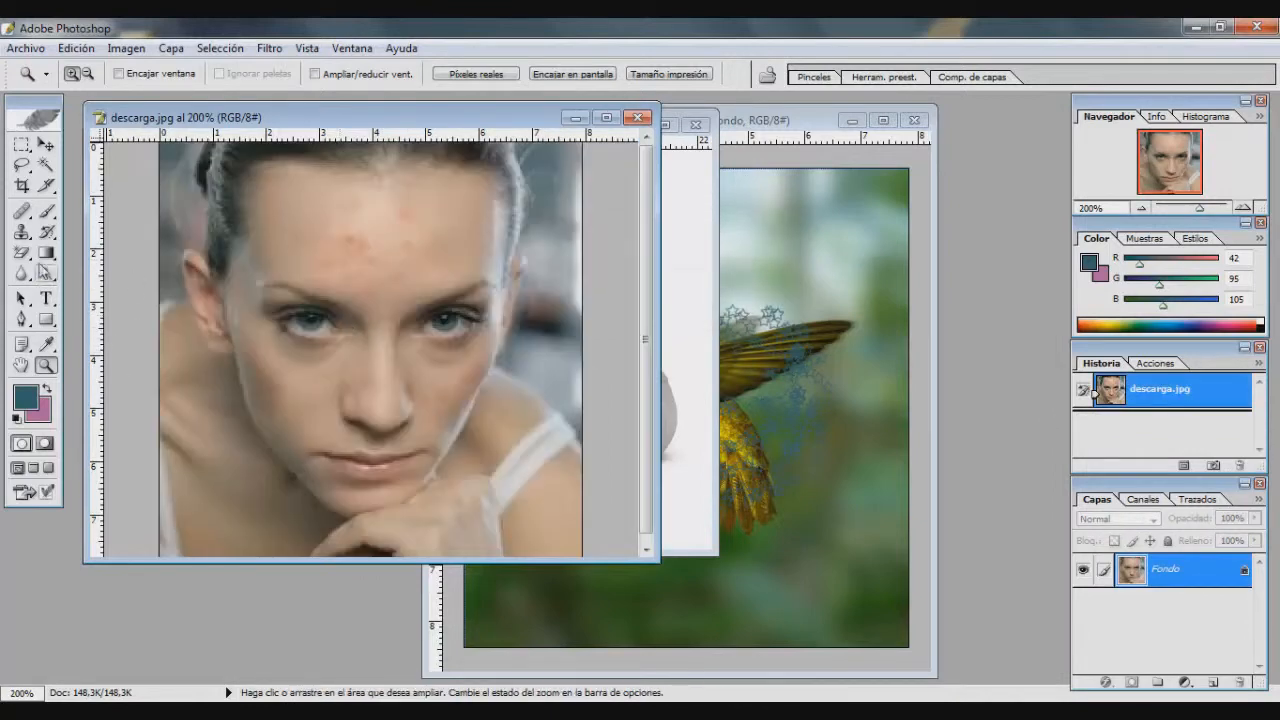
{"action": "left_click", "coordinate": [21, 273]}
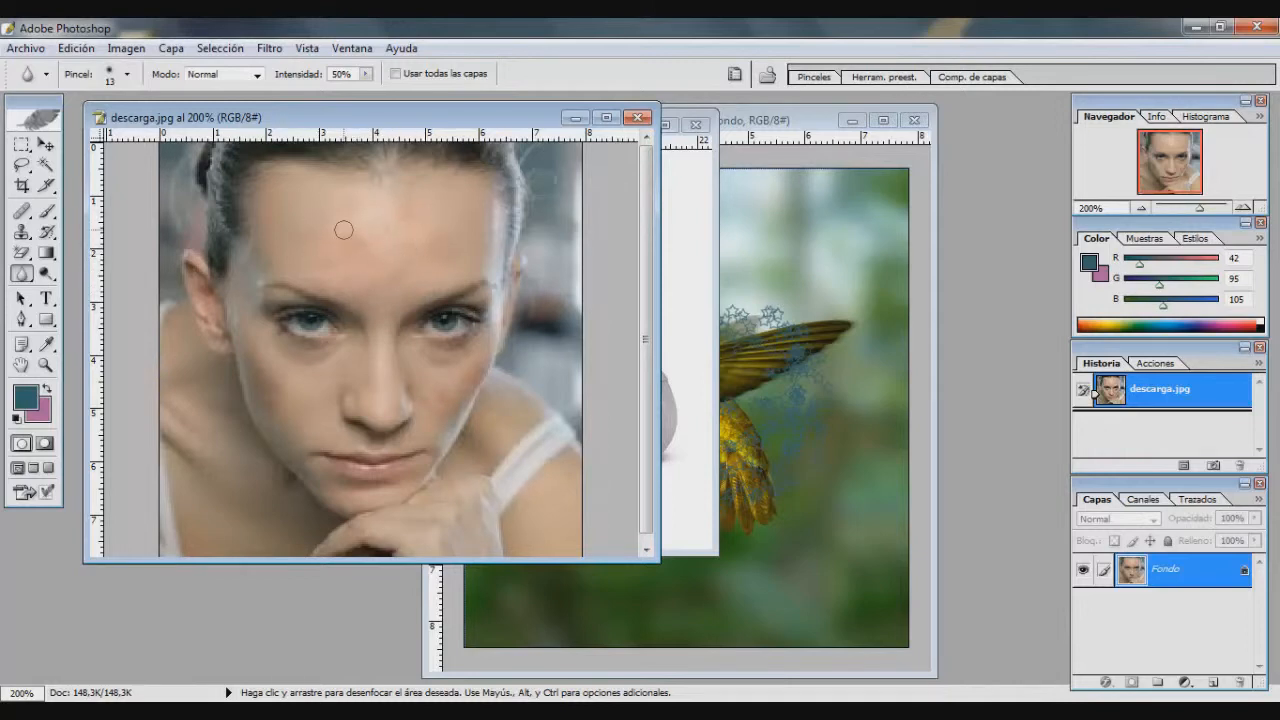
{"action": "left_click", "coordinate": [366, 257]}
Sharpen the area around the woman's eye beside her visible ear with the Sharpen tool at 50% intensity.
{"action": "right_click", "coordinate": [22, 273]}
{"action": "left_click", "coordinate": [48, 281]}
{"action": "right_click", "coordinate": [22, 277]}
{"action": "left_click", "coordinate": [89, 290]}
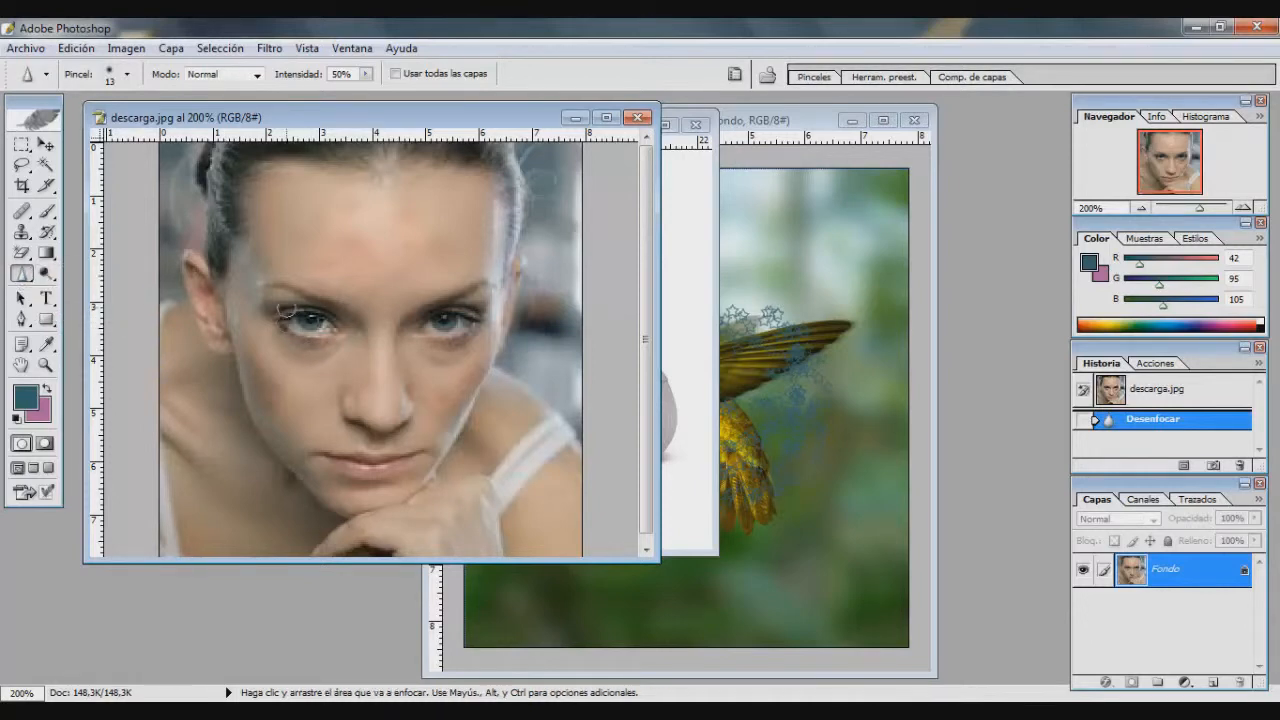
{"action": "mouse_move", "coordinate": [310, 312]}
{"action": "left_mouse_down"}
{"action": "mouse_move", "coordinate": [300, 343]}
{"action": "mouse_move", "coordinate": [340, 330]}
{"action": "mouse_move", "coordinate": [324, 347]}
{"action": "left_mouse_up"}
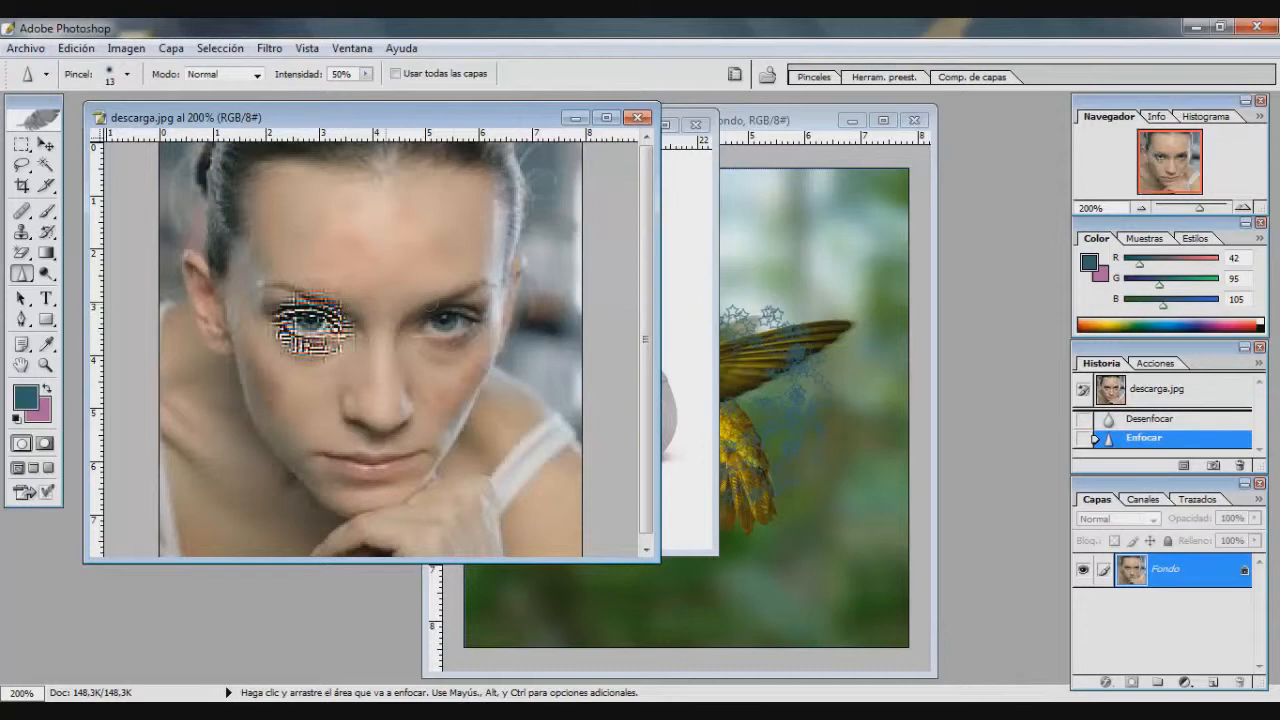
Delete the portrait's sharpening state (Enfocar) from the history and switch back to the Blur tool.
{"action": "left_click", "coordinate": [1239, 465]}
{"action": "key", "text": "Return"}
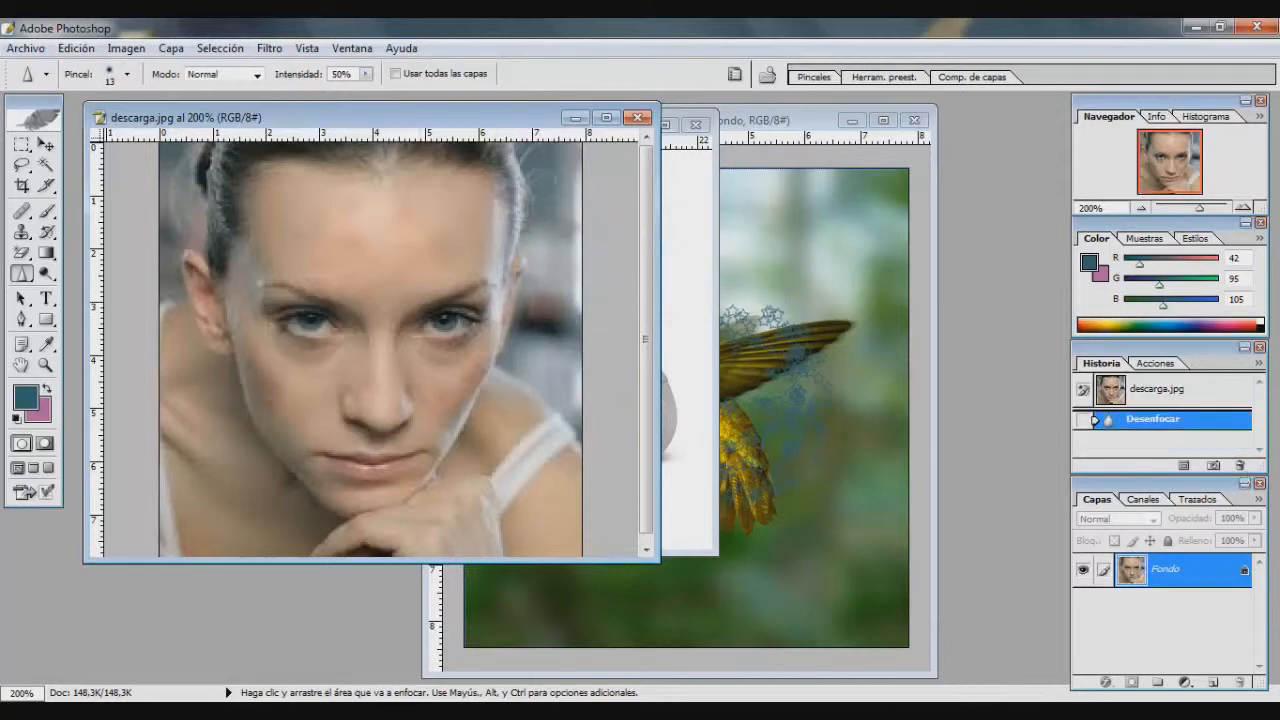
{"action": "left_click", "coordinate": [22, 253]}
{"action": "left_click", "coordinate": [24, 274]}
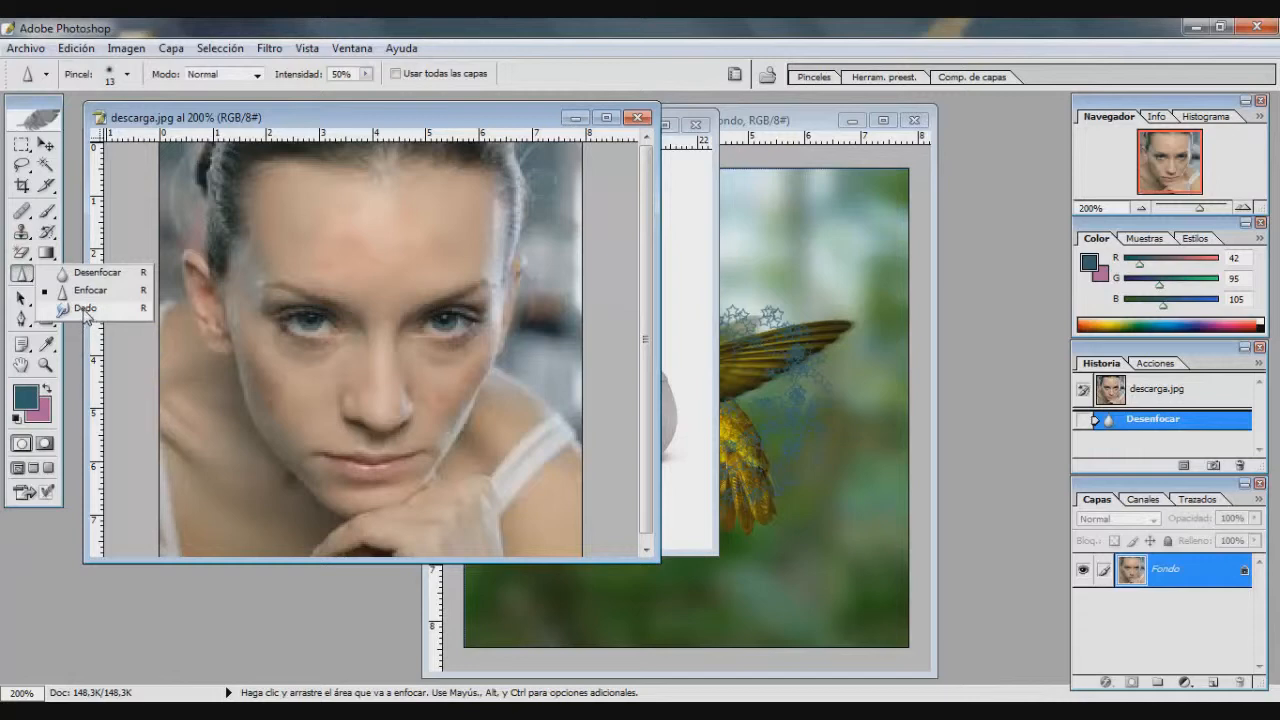
{"action": "left_click", "coordinate": [95, 272]}
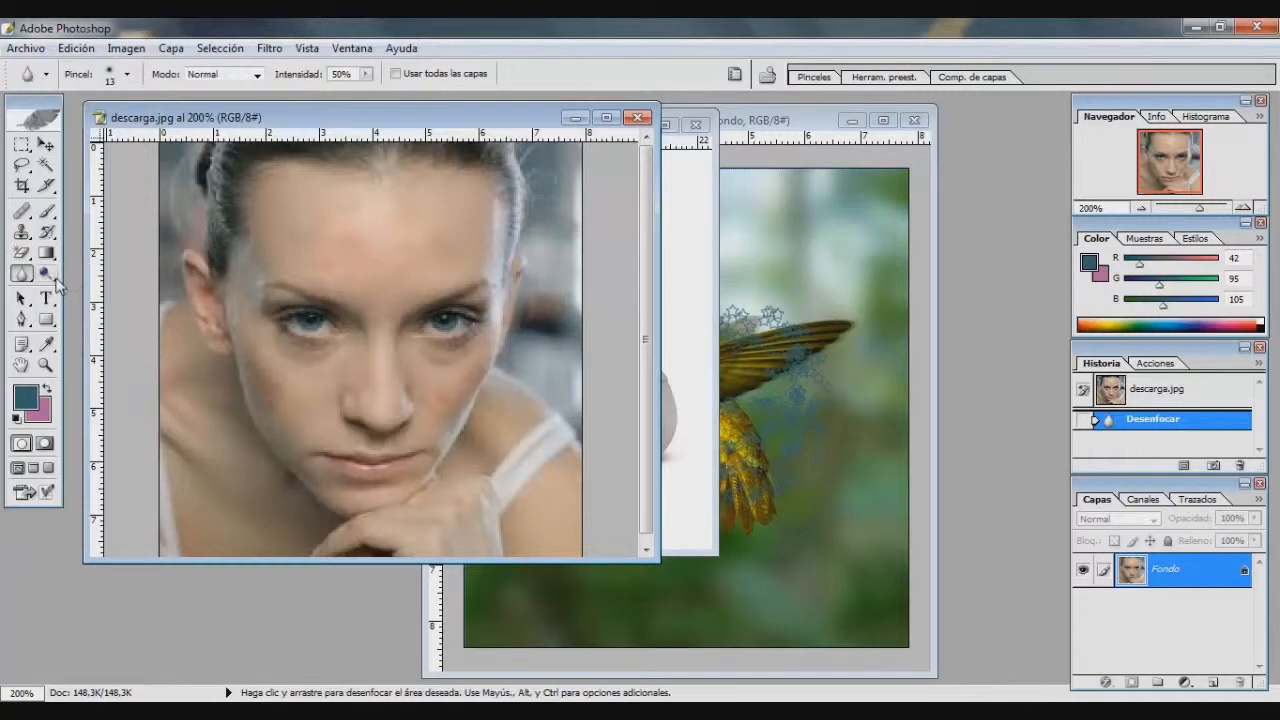
Try the Path Selection tool on the portrait and on the hummingbird image's Fondo copia layer, and return to descarga.jpg.
{"action": "left_click", "coordinate": [22, 299]}
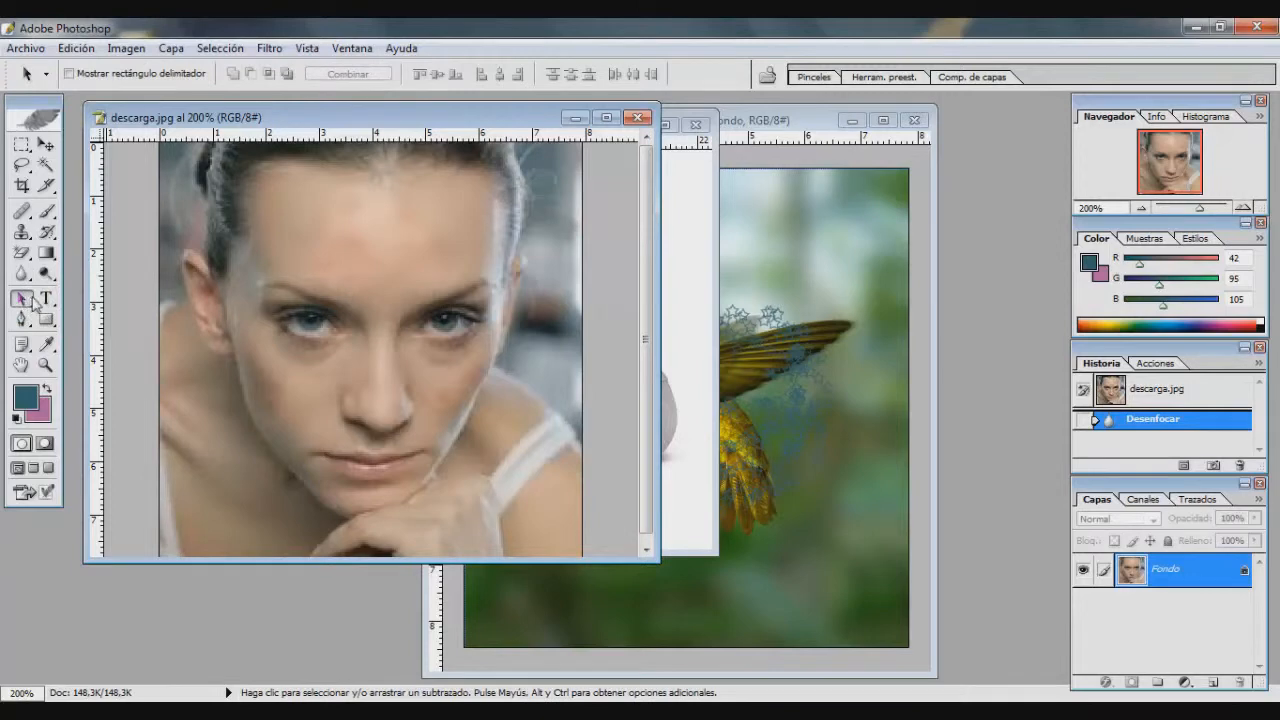
{"action": "left_click_drag", "start_coordinate": [262, 226], "coordinate": [470, 473]}
{"action": "left_click_drag", "start_coordinate": [295, 249], "coordinate": [554, 459]}
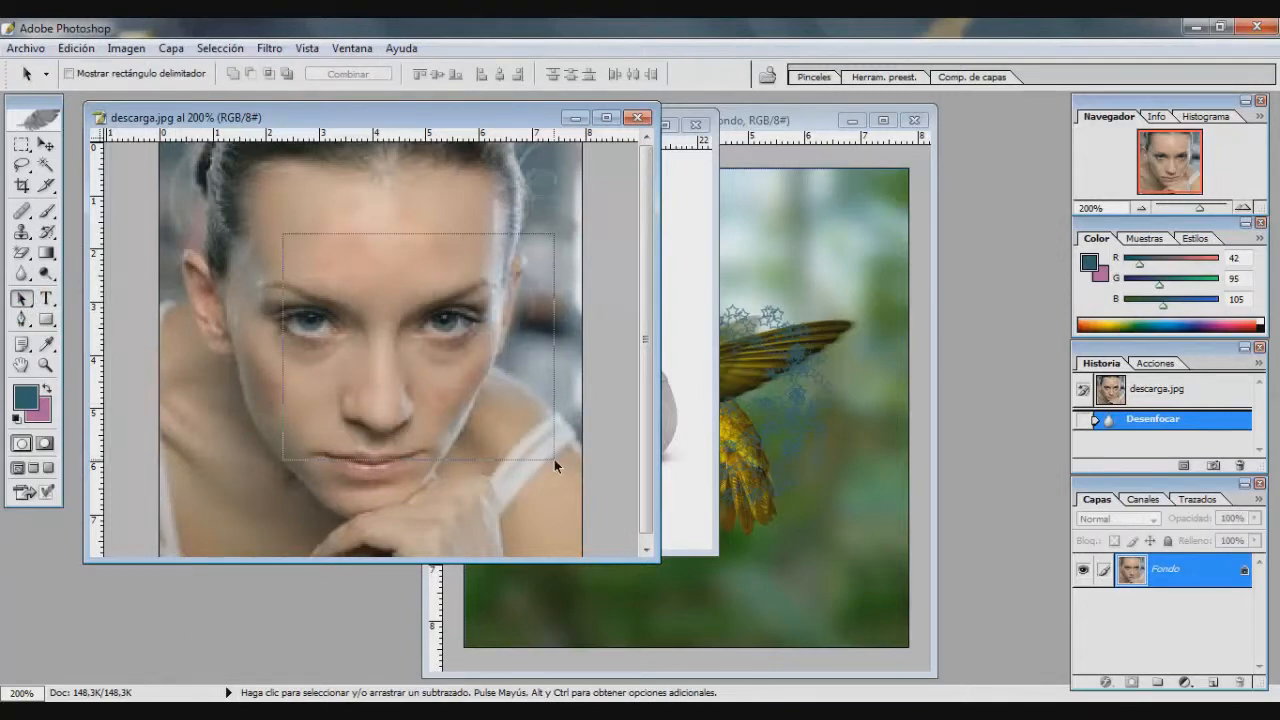
{"action": "left_click", "coordinate": [760, 390]}
{"action": "left_click_drag", "start_coordinate": [625, 220], "coordinate": [609, 303]}
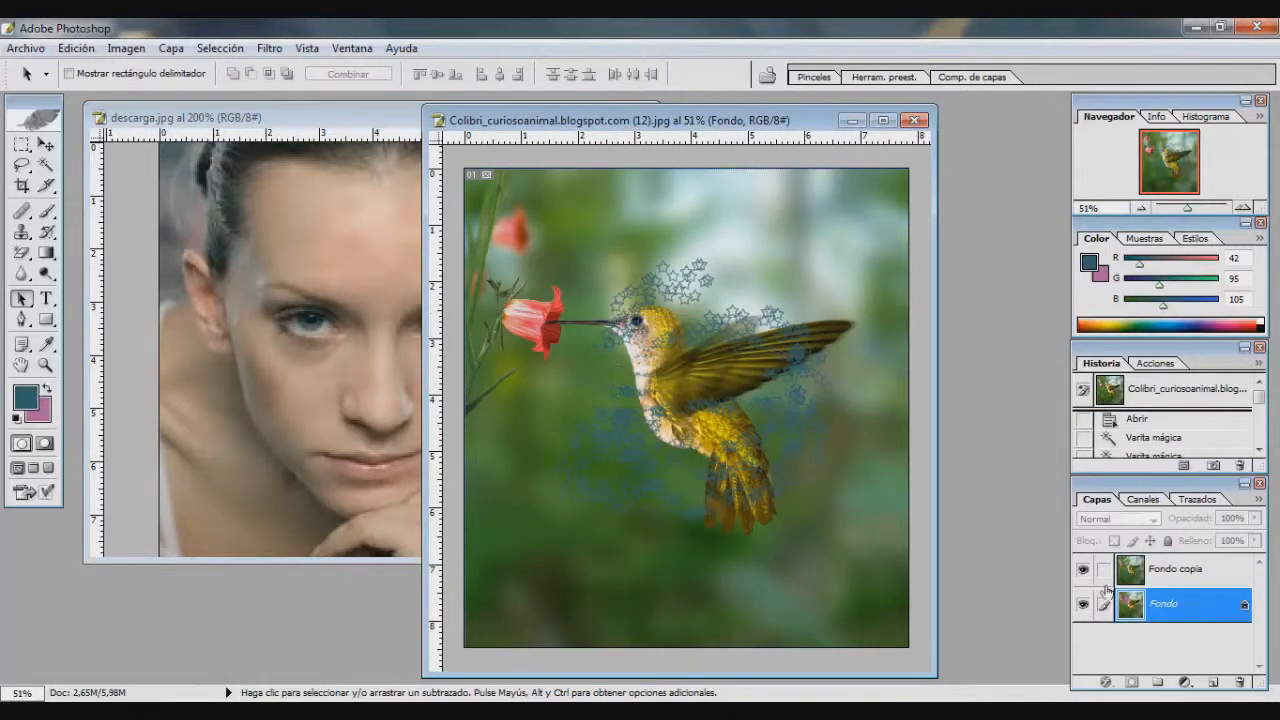
{"action": "left_click", "coordinate": [1128, 568]}
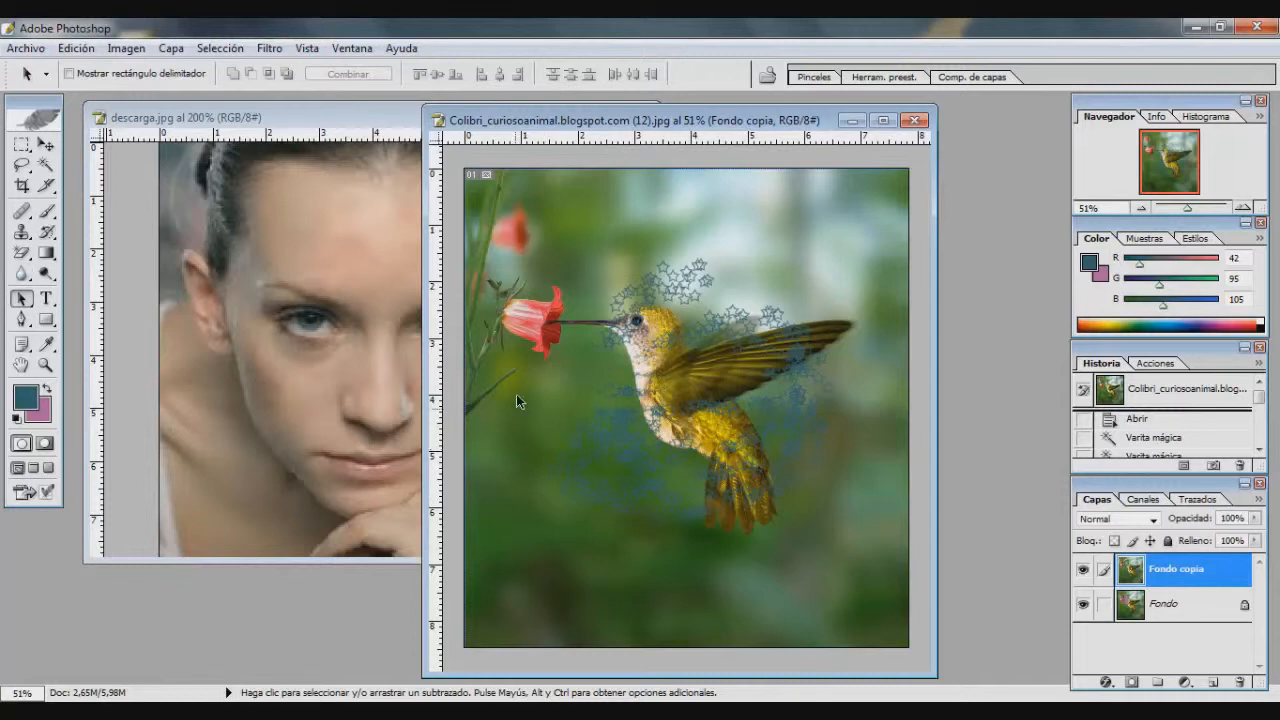
{"action": "left_click", "coordinate": [237, 117]}
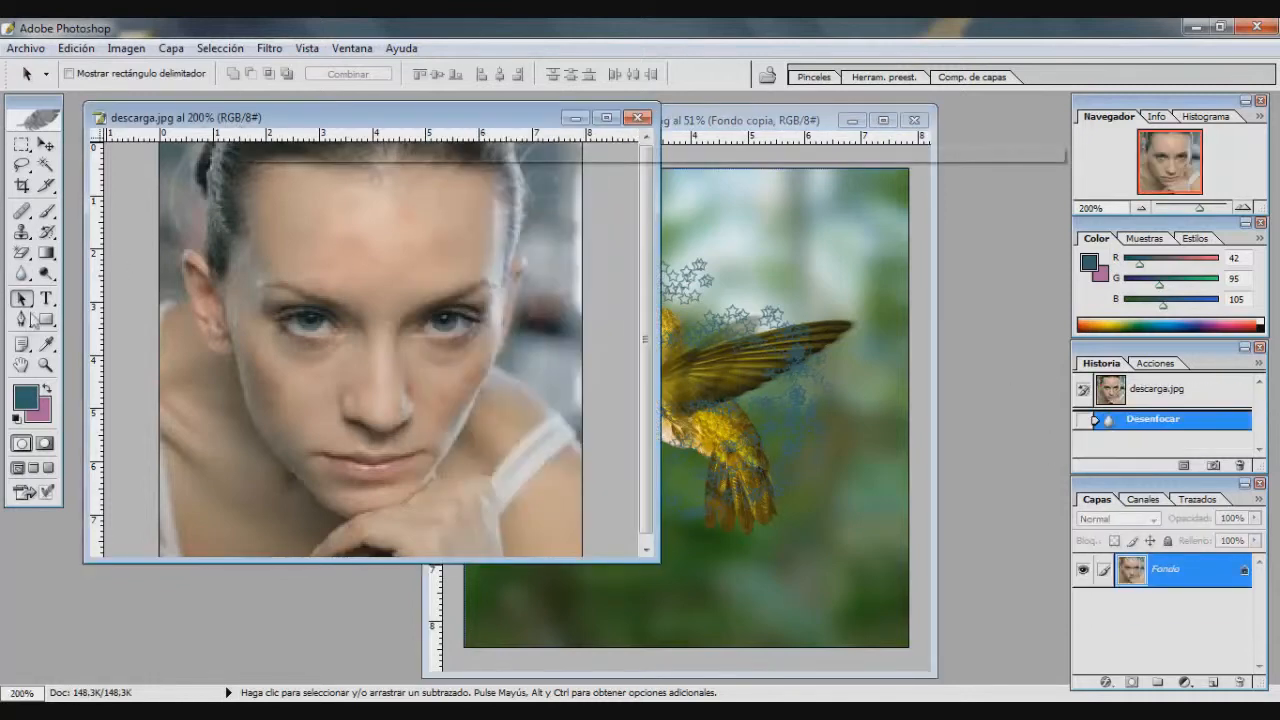
Add the horizontal text "FRENTE" at 42 pt and place it across the woman's forehead.
{"action": "key", "text": "t"}
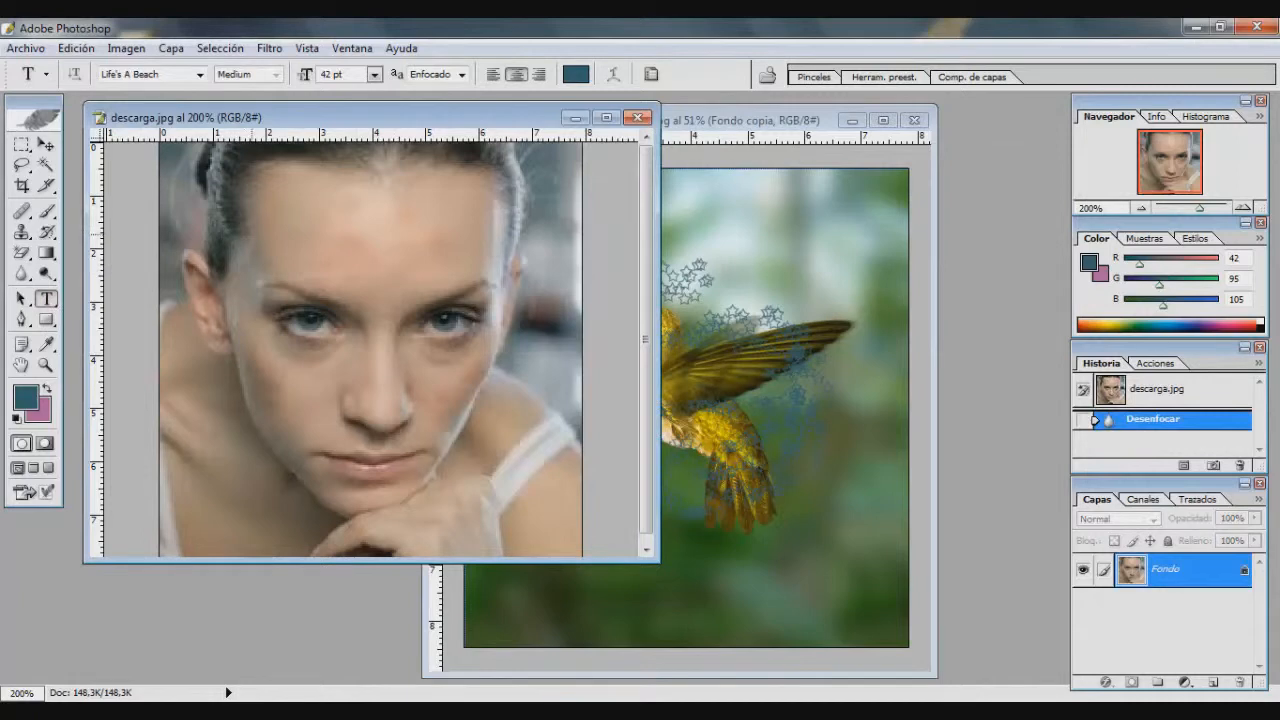
{"action": "left_click", "coordinate": [46, 300]}
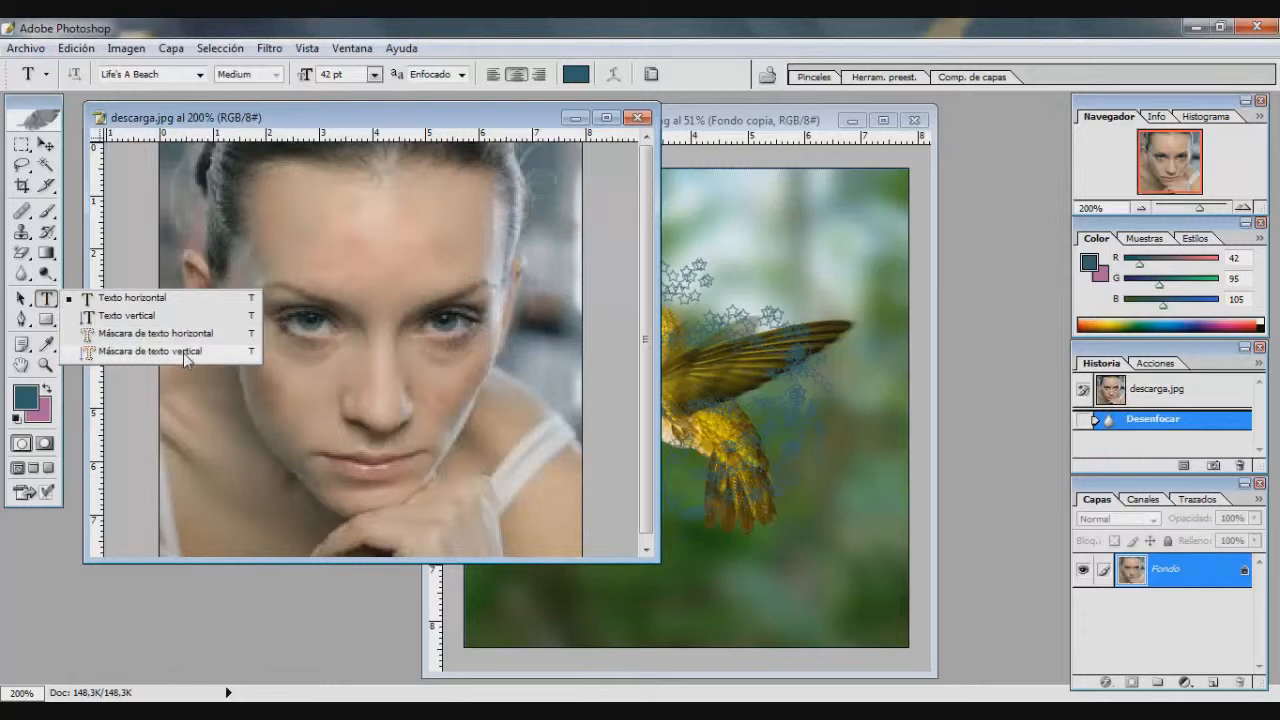
{"action": "left_click", "coordinate": [122, 298]}
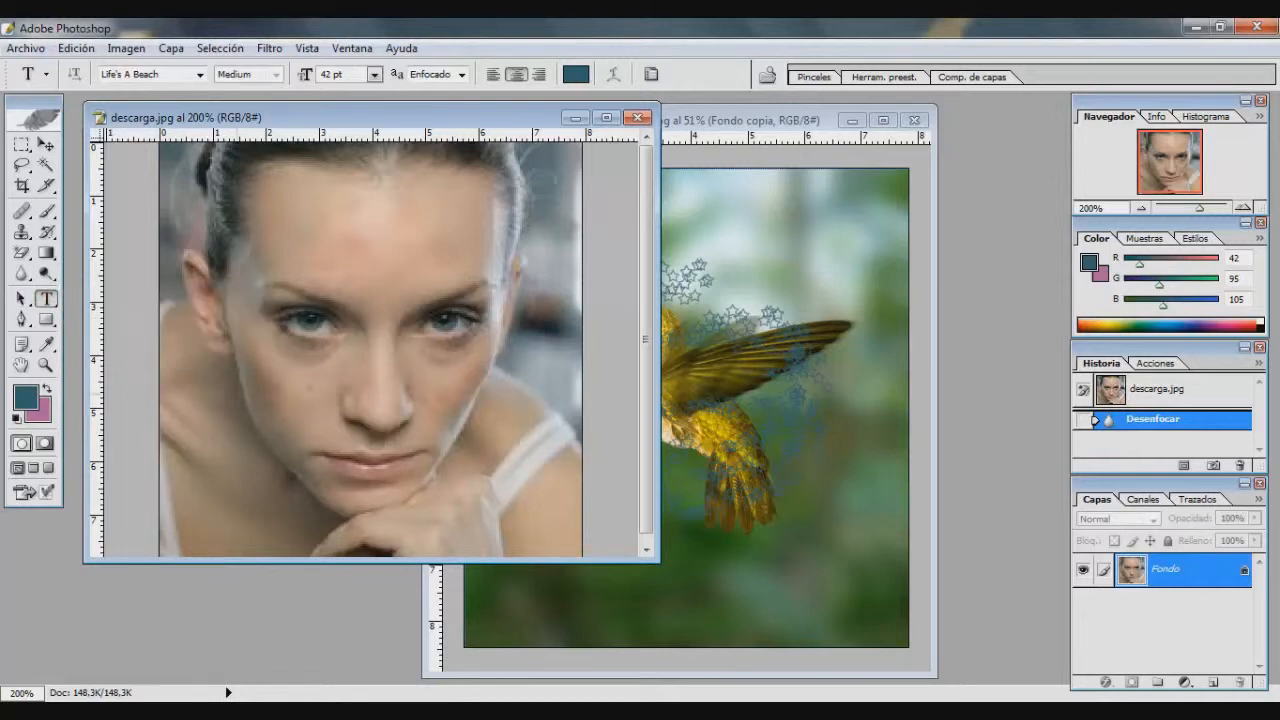
{"action": "left_click", "coordinate": [276, 233]}
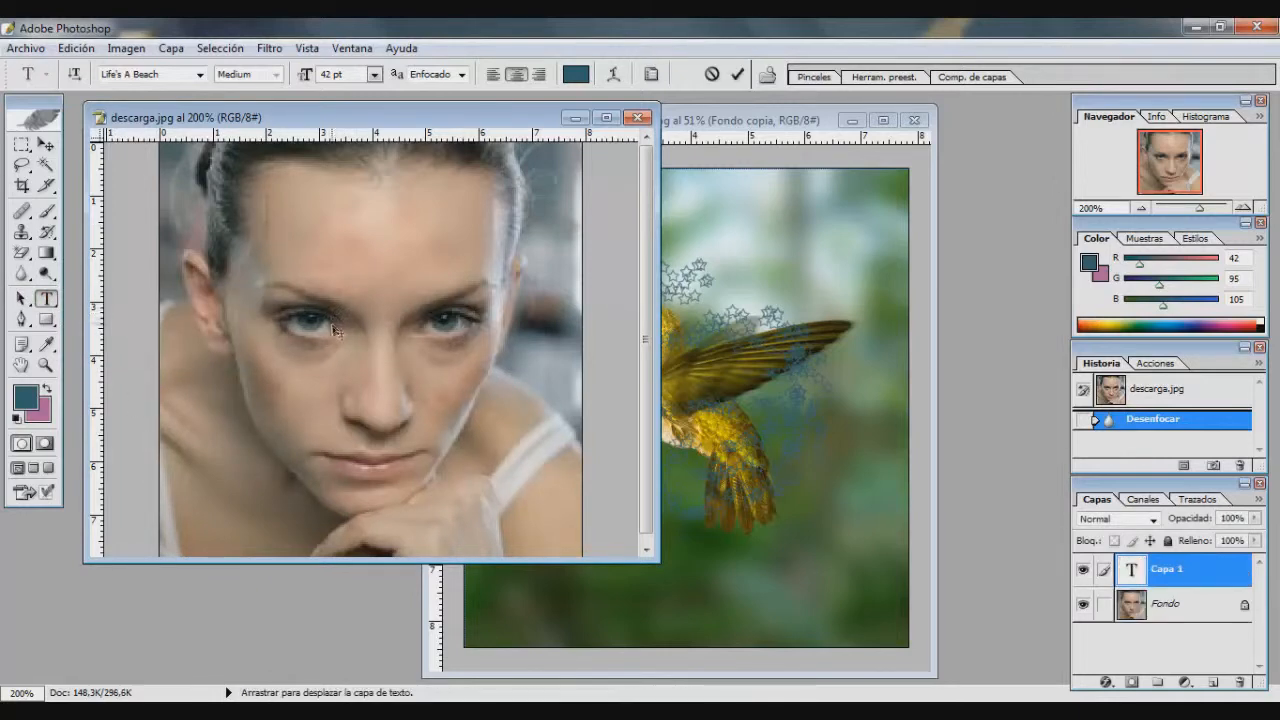
{"action": "type", "text": "FRENTE"}
{"action": "left_click_drag", "start_coordinate": [340, 343], "coordinate": [443, 366]}
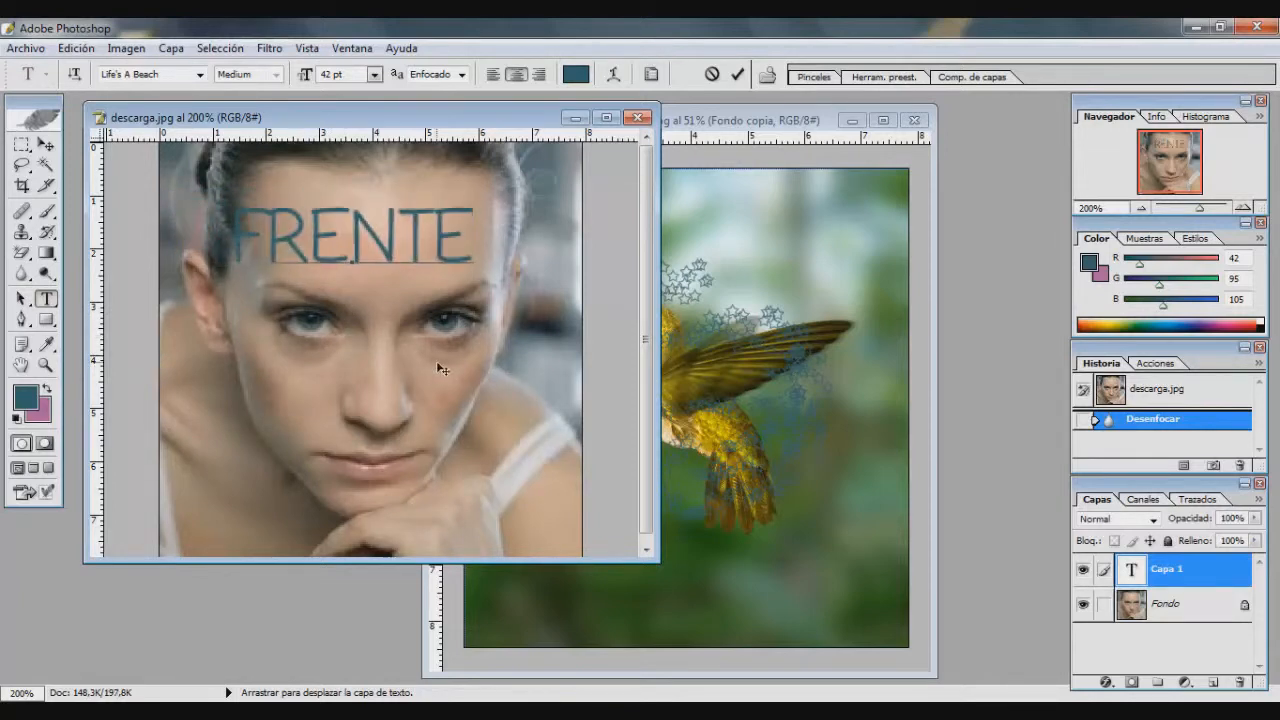
Set the font of the FRENTE text to Calendary Hands PERSONAL USE DE.
{"action": "double_click", "coordinate": [347, 278]}
{"action": "left_click", "coordinate": [200, 76]}
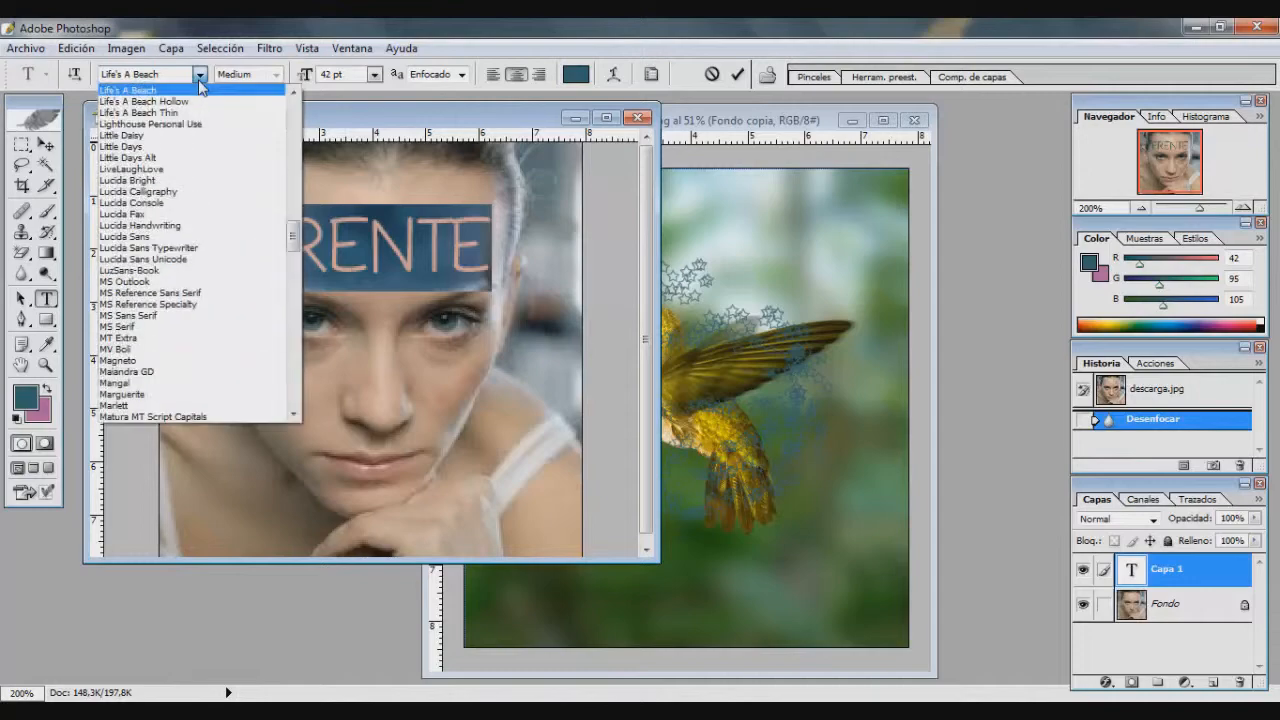
{"action": "scroll", "coordinate": [170, 360], "scroll_direction": "down", "scroll_amount": 10}
{"action": "scroll", "coordinate": [222, 362], "scroll_direction": "down", "scroll_amount": 10}
{"action": "scroll", "coordinate": [222, 360], "scroll_direction": "up", "scroll_amount": 15}
{"action": "scroll", "coordinate": [220, 348], "scroll_direction": "up", "scroll_amount": 20}
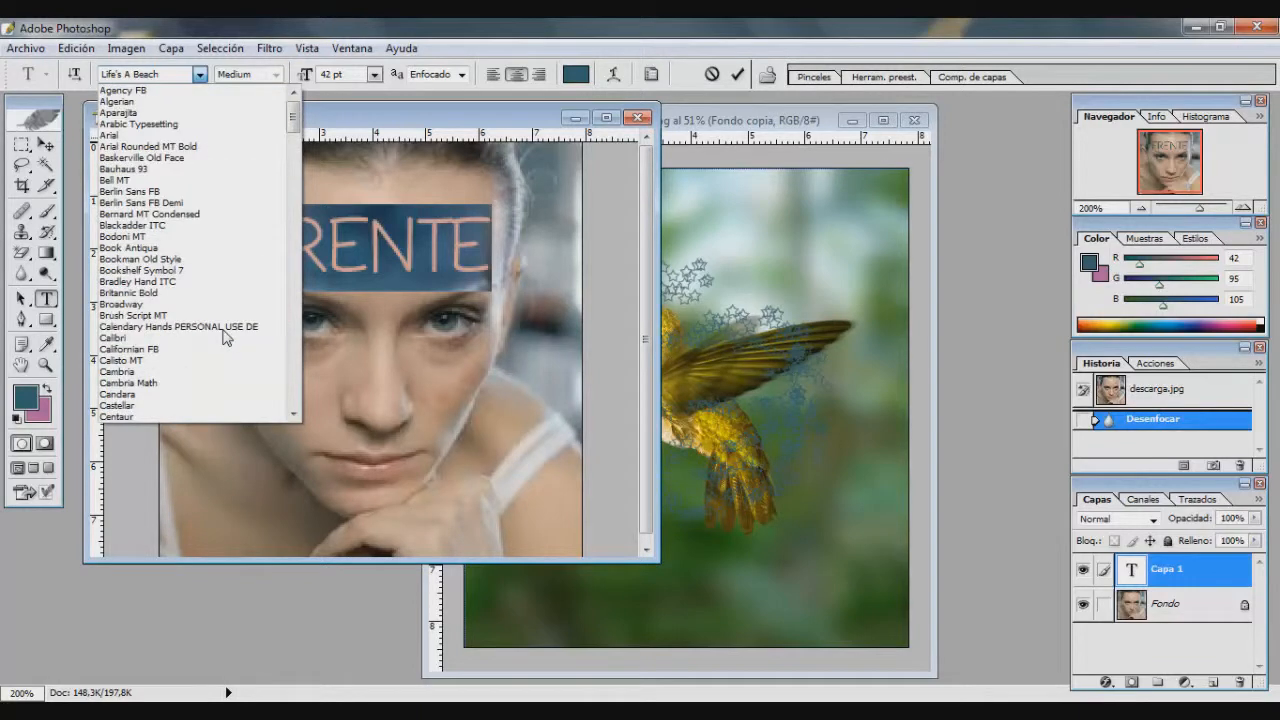
{"action": "left_click", "coordinate": [223, 327]}
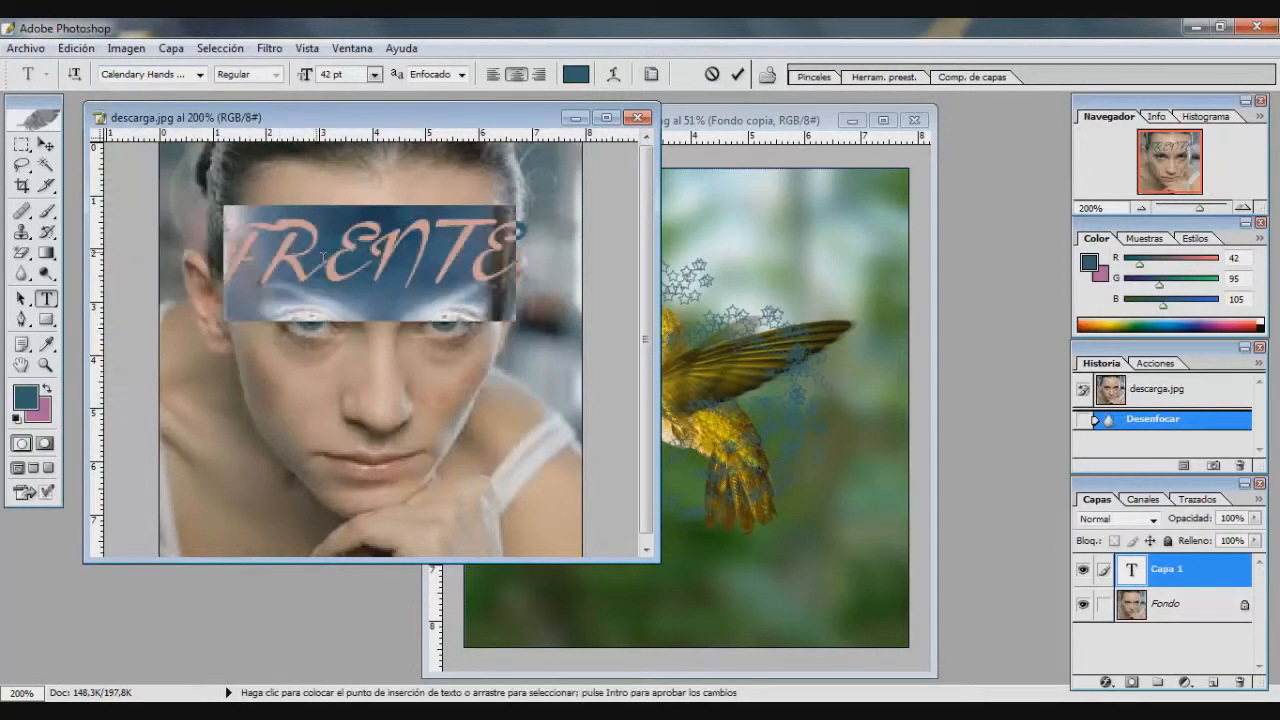
Set the FRENTE text's font to Bauhaus 93 and adjust its position on the forehead.
{"action": "left_click", "coordinate": [200, 74]}
{"action": "scroll", "coordinate": [190, 157], "scroll_direction": "up", "scroll_amount": 6}
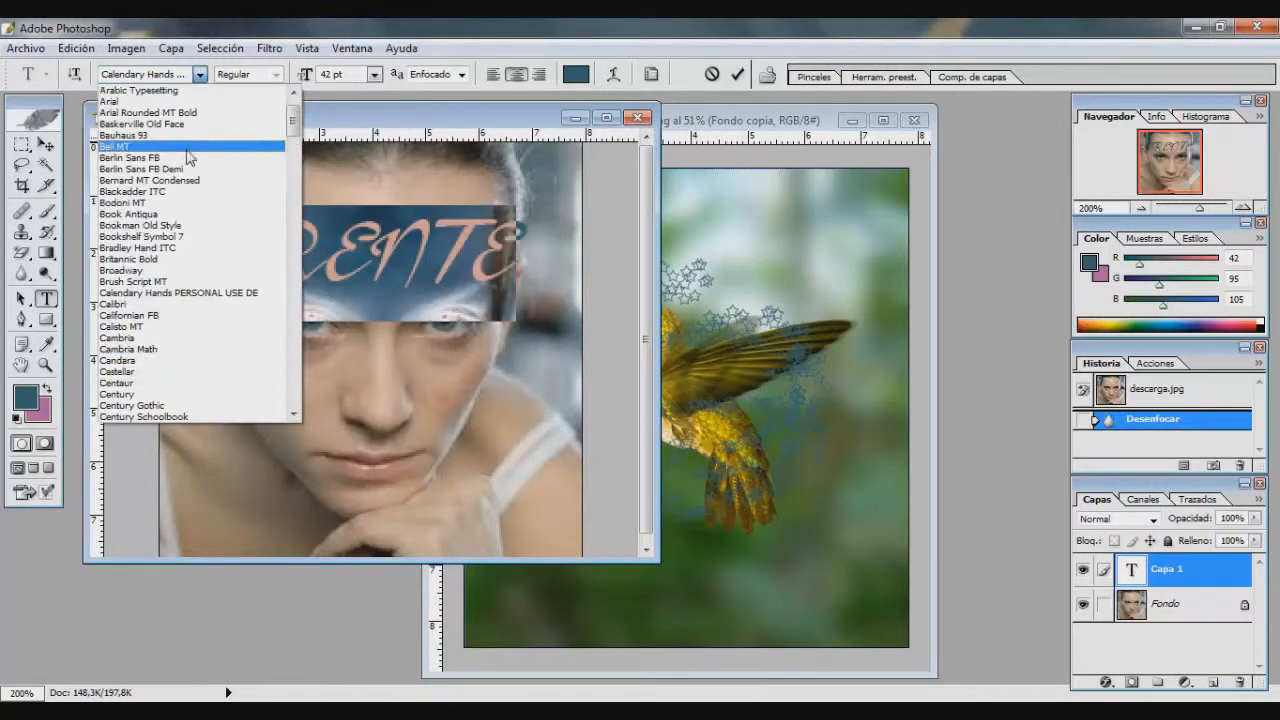
{"action": "left_click", "coordinate": [182, 133]}
{"action": "left_click_drag", "start_coordinate": [470, 335], "coordinate": [468, 328]}
Try the Nítido, Fuerte, Redondeado and Ninguno anti-aliasing options on the FRENTE text and settle on Fuerte.
{"action": "double_click", "coordinate": [366, 228]}
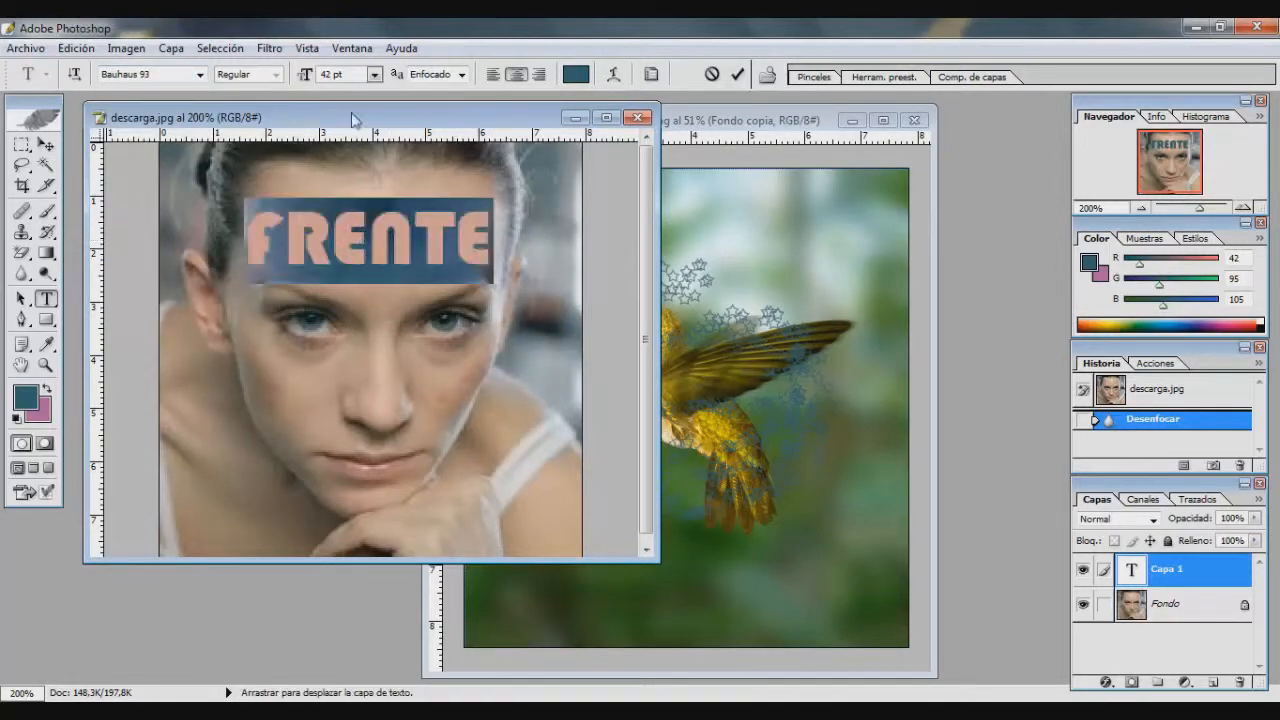
{"action": "left_click", "coordinate": [461, 75]}
{"action": "left_click", "coordinate": [457, 111]}
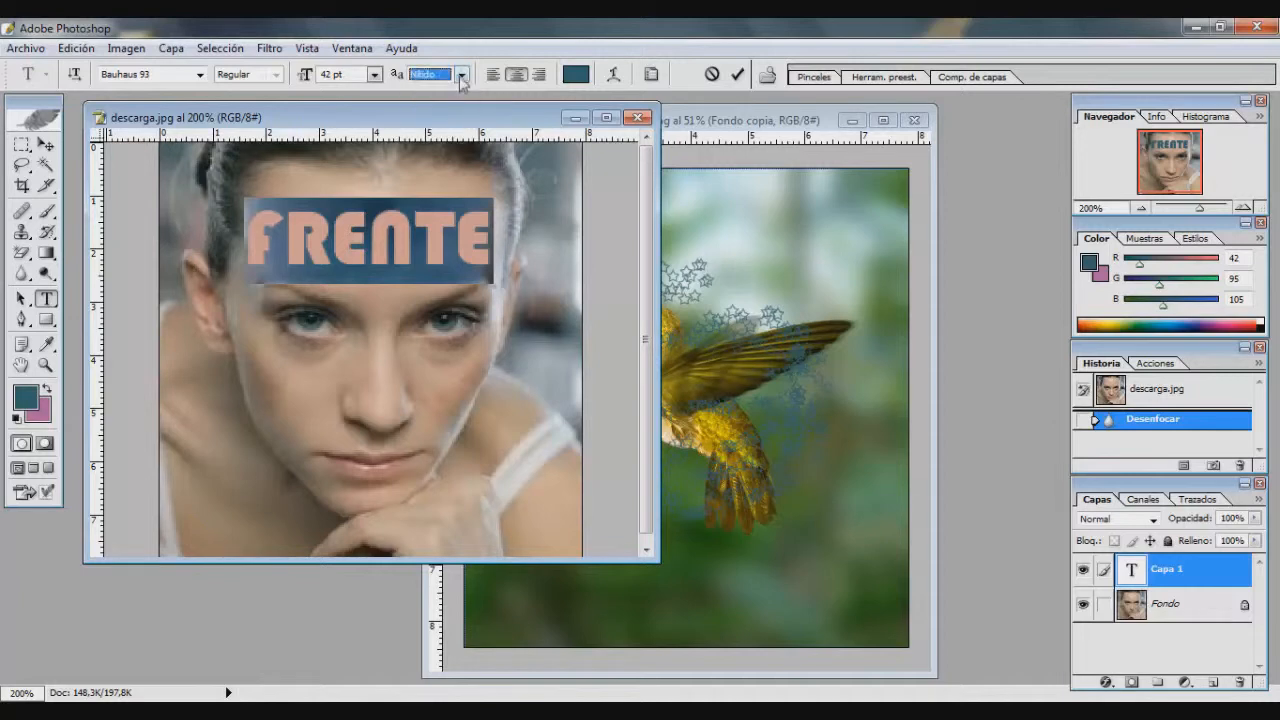
{"action": "left_click", "coordinate": [461, 75]}
{"action": "left_click", "coordinate": [450, 124]}
{"action": "left_click", "coordinate": [461, 75]}
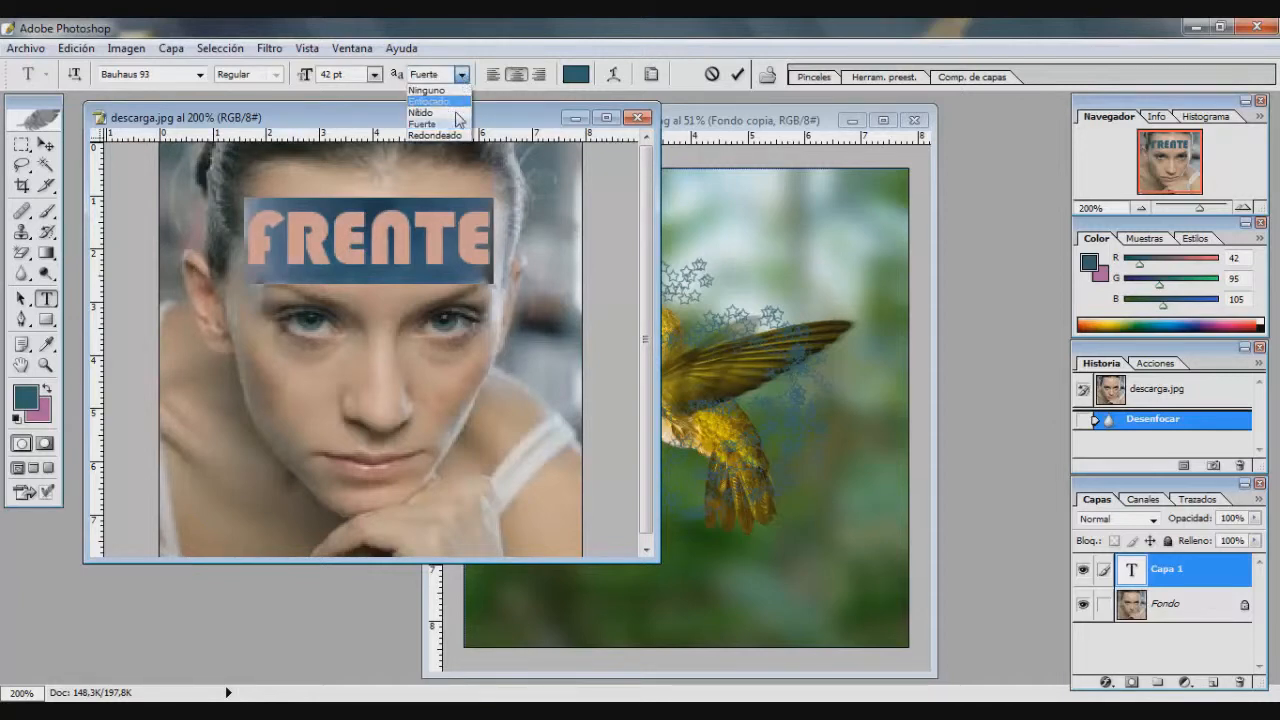
{"action": "left_click", "coordinate": [450, 135]}
{"action": "left_click", "coordinate": [461, 75]}
{"action": "left_click", "coordinate": [455, 90]}
{"action": "left_click", "coordinate": [461, 75]}
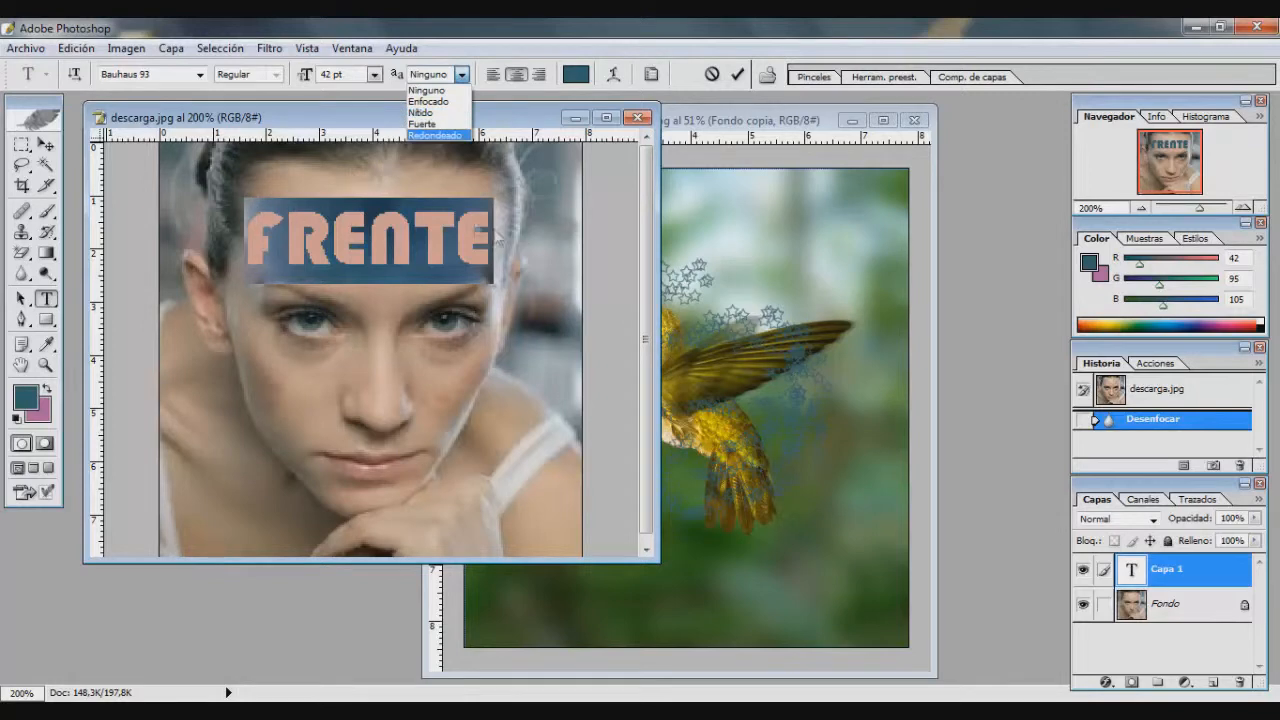
{"action": "left_click", "coordinate": [421, 112]}
{"action": "left_click", "coordinate": [461, 75]}
{"action": "left_click", "coordinate": [425, 123]}
{"action": "left_click", "coordinate": [374, 75]}
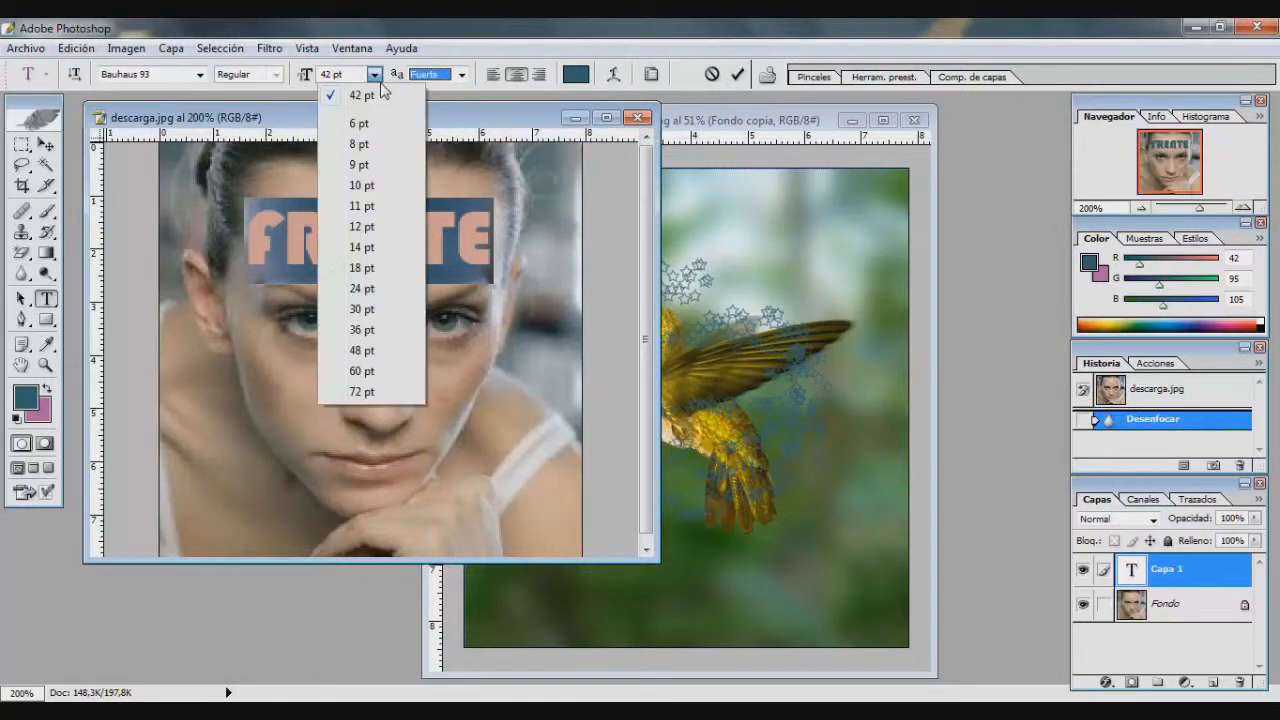
{"action": "left_click", "coordinate": [277, 80]}
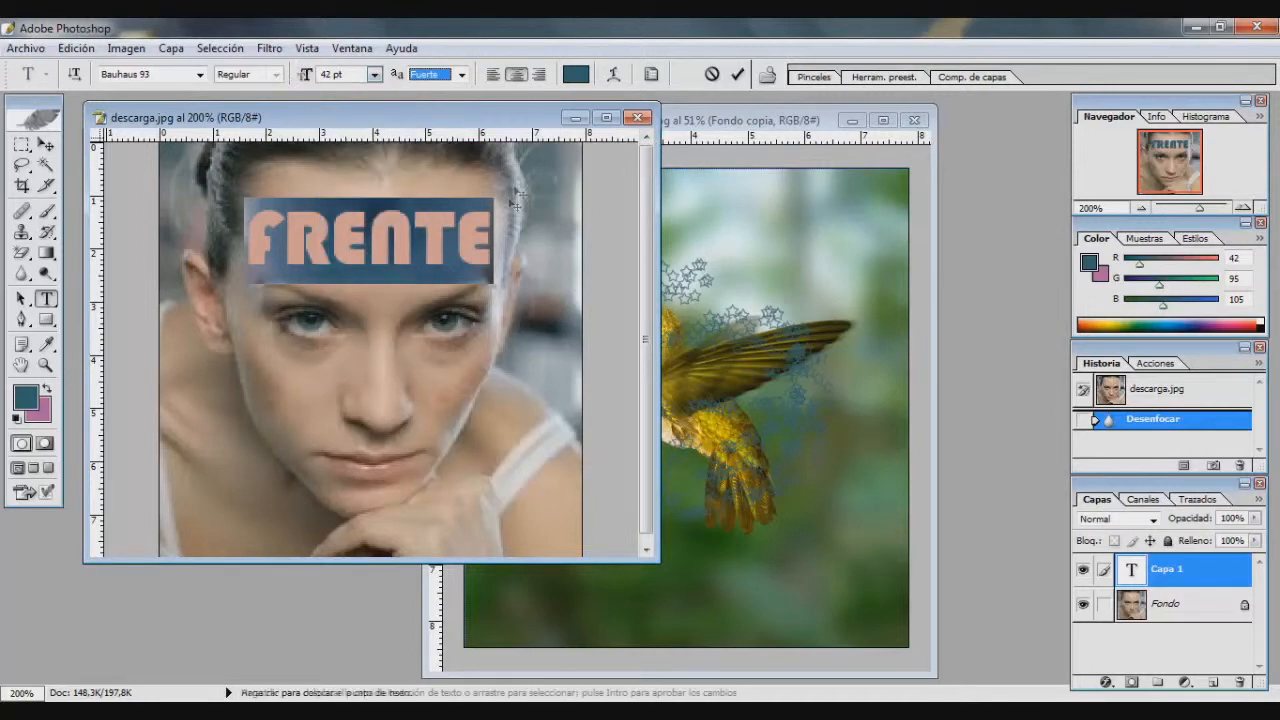
{"action": "left_click", "coordinate": [498, 77]}
{"action": "left_click", "coordinate": [517, 79]}
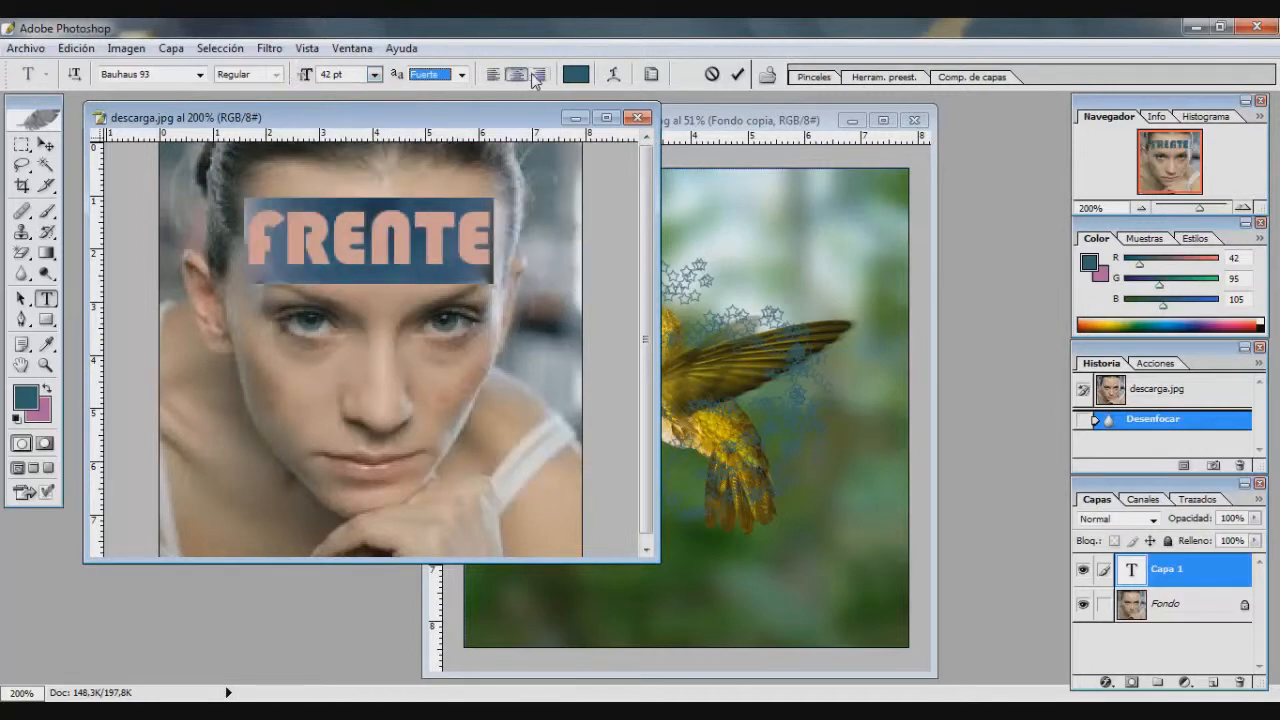
{"action": "left_click", "coordinate": [535, 78]}
Recolor the FRENTE text light blue (68D0E4) and commit the text layer.
{"action": "left_click", "coordinate": [576, 74]}
{"action": "left_click_drag", "start_coordinate": [528, 300], "coordinate": [540, 282]}
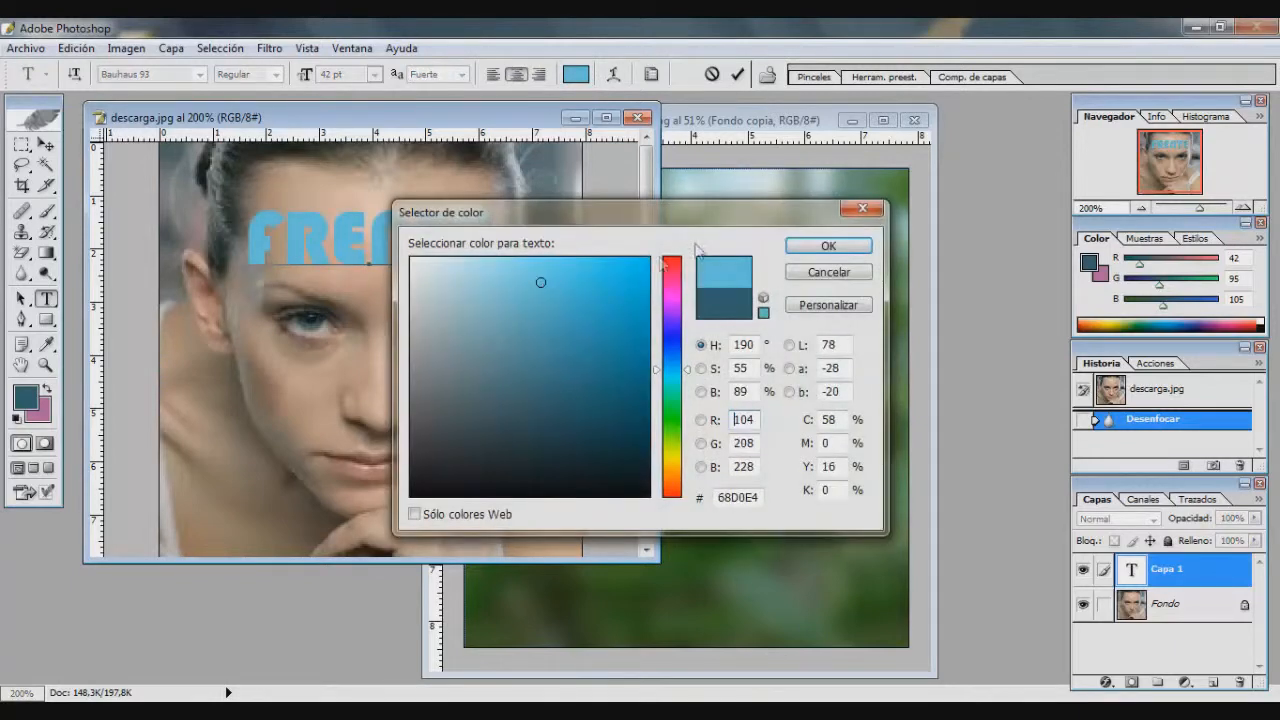
{"action": "left_click", "coordinate": [828, 246]}
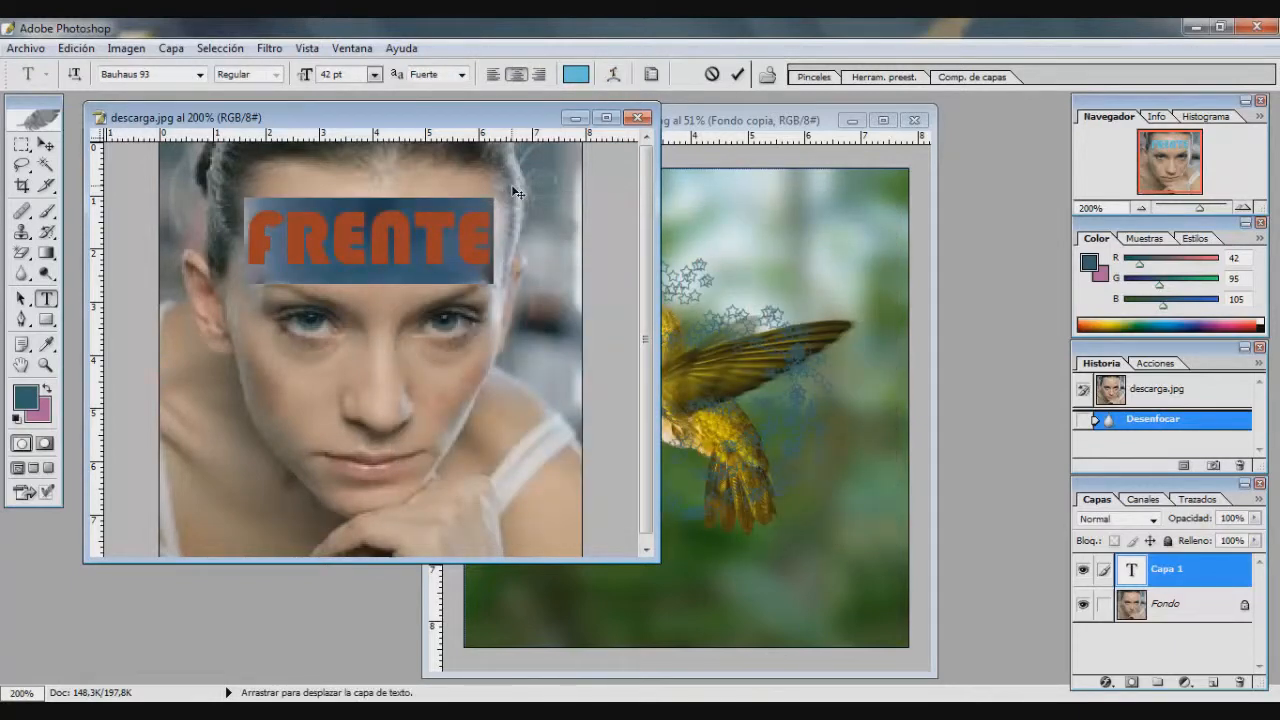
{"action": "left_click", "coordinate": [485, 268]}
{"action": "key", "text": "ctrl+Return"}
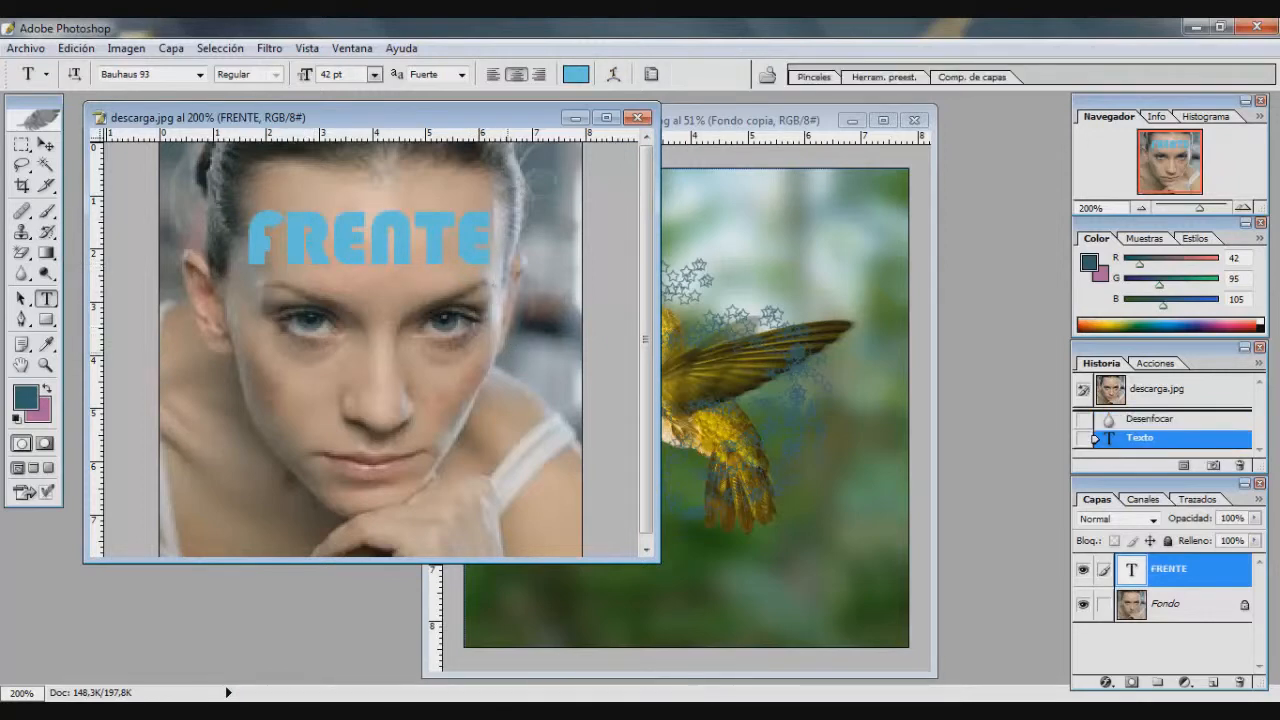
Add a white (FFFFFF) 1 px outside stroke at 100% opacity to the FRENTE text layer.
{"action": "left_click", "coordinate": [1106, 682]}
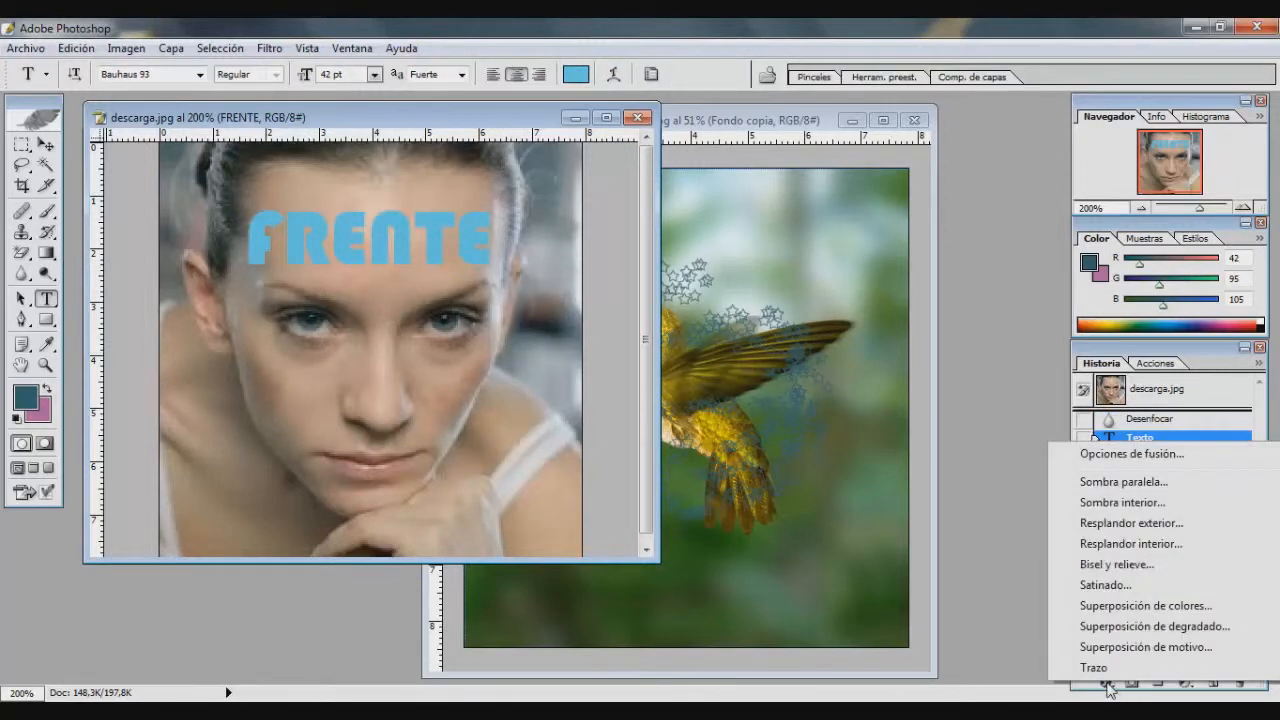
{"action": "left_click", "coordinate": [1095, 667]}
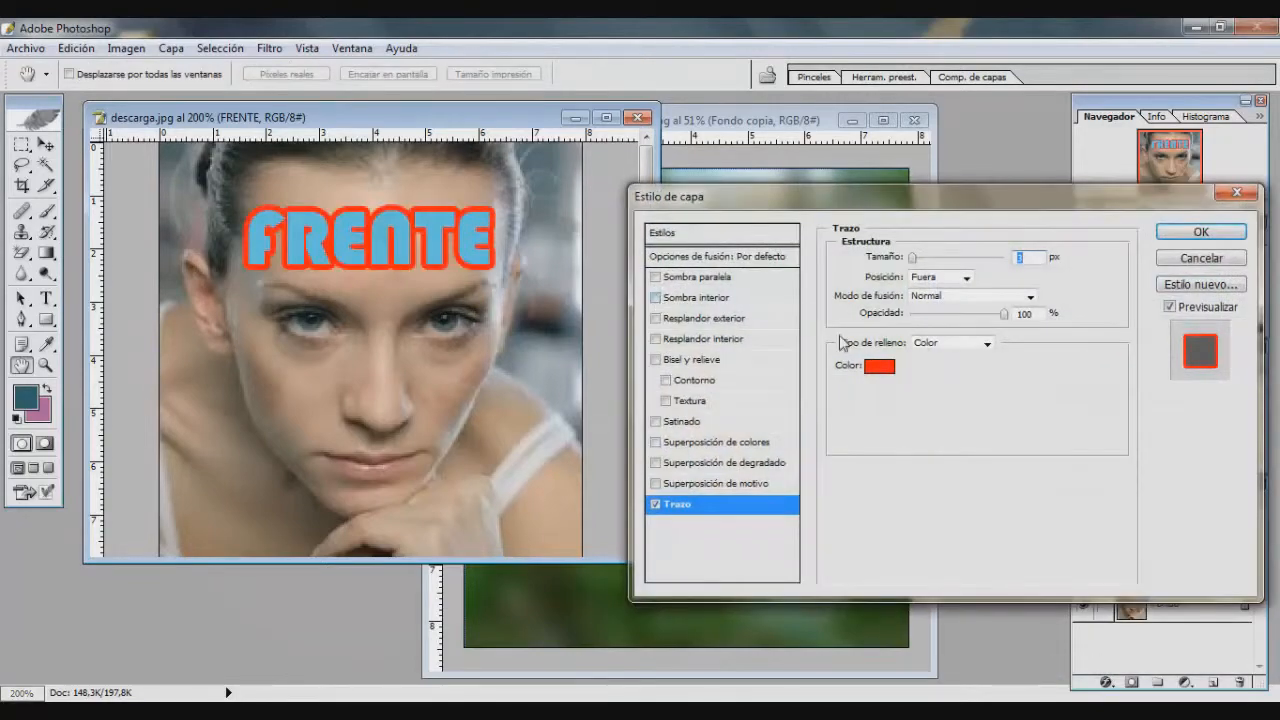
{"action": "left_click", "coordinate": [880, 367]}
{"action": "left_click", "coordinate": [412, 259]}
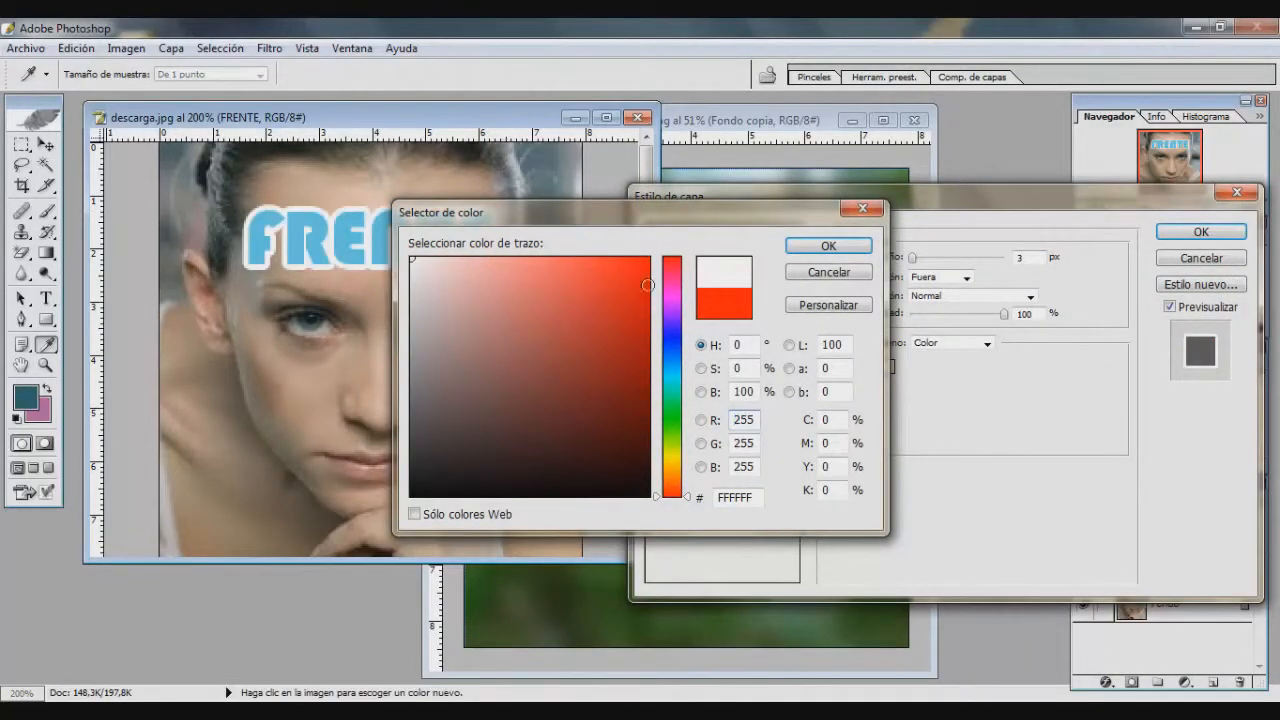
{"action": "left_click", "coordinate": [826, 248]}
{"action": "mouse_move", "coordinate": [912, 257]}
{"action": "left_mouse_down"}
{"action": "mouse_move", "coordinate": [942, 258]}
{"action": "mouse_move", "coordinate": [912, 263]}
{"action": "left_mouse_up"}
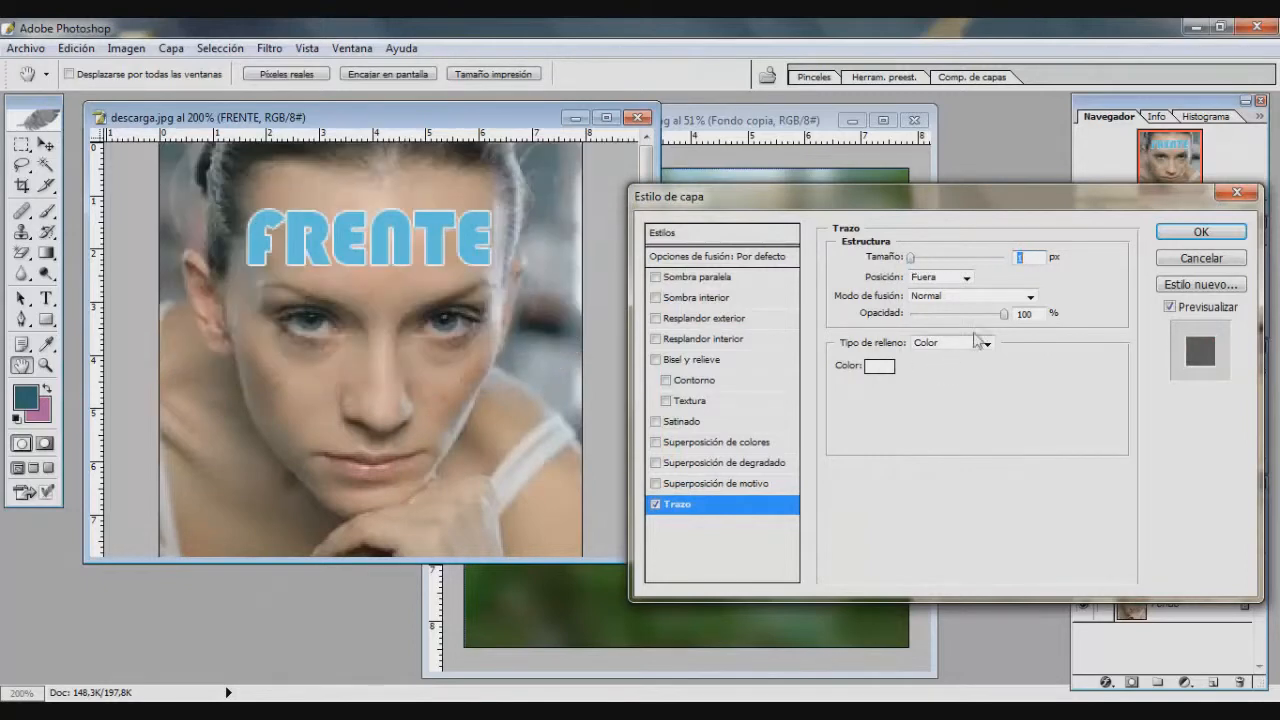
{"action": "mouse_move", "coordinate": [1004, 314]}
{"action": "left_mouse_down"}
{"action": "mouse_move", "coordinate": [955, 315]}
{"action": "mouse_move", "coordinate": [1006, 316]}
{"action": "left_mouse_up"}
Add a drop shadow to the FRENTE text with 100% opacity, 48° angle, 5 px distance, 5% spread and 4 px size.
{"action": "left_click", "coordinate": [713, 278]}
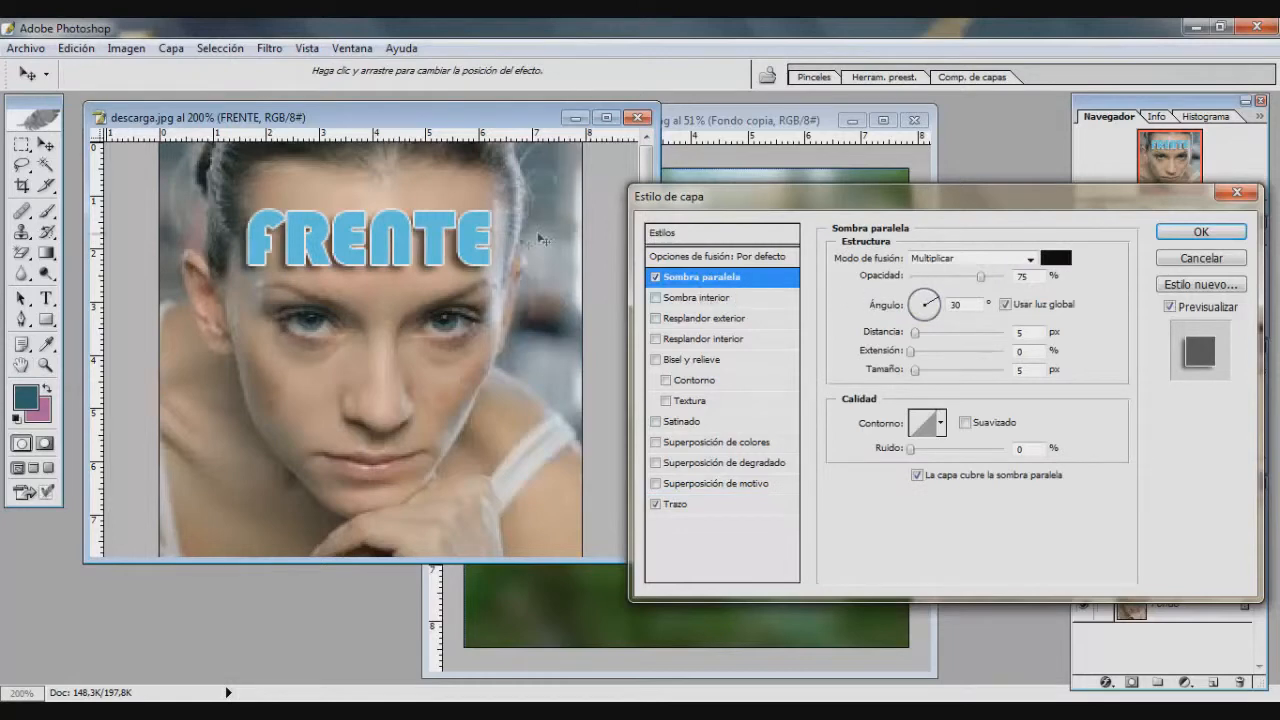
{"action": "left_click_drag", "start_coordinate": [922, 310], "coordinate": [1026, 283]}
{"action": "left_click_drag", "start_coordinate": [926, 369], "coordinate": [915, 336]}
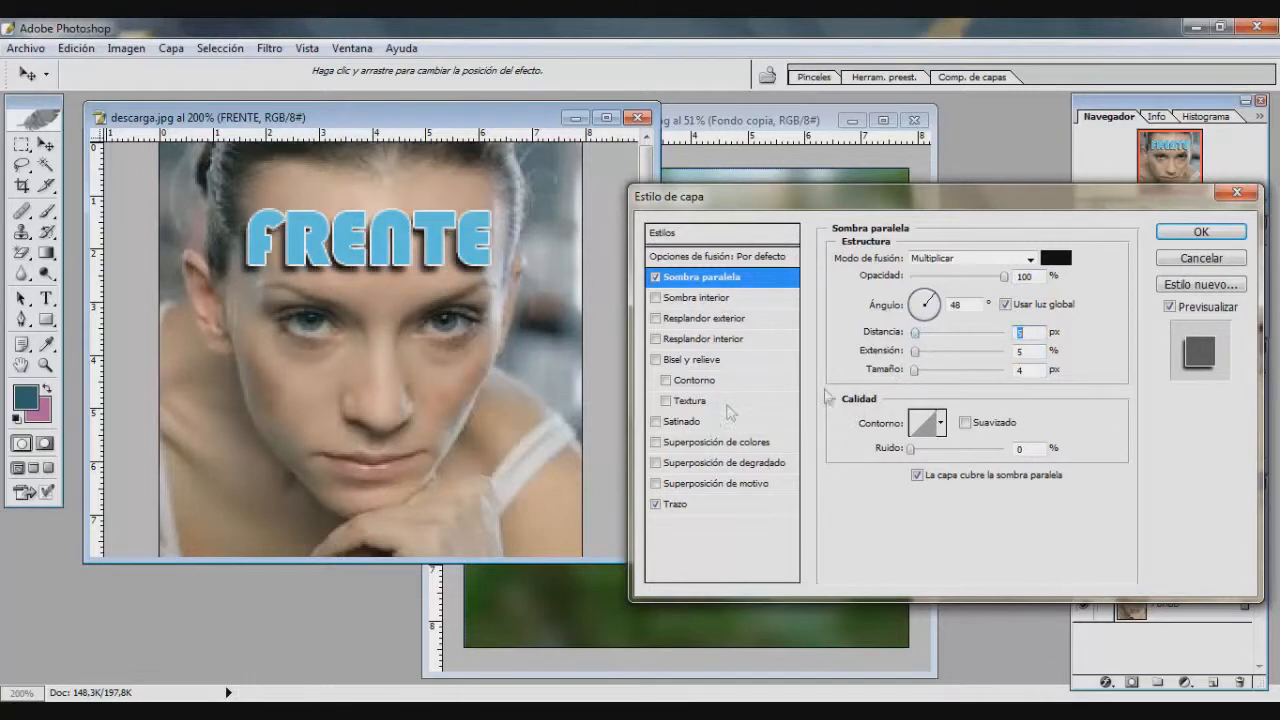
Try several contours for the drop shadow and choose the single-peak ring contour.
{"action": "left_click", "coordinate": [912, 420]}
{"action": "left_click", "coordinate": [843, 492]}
{"action": "left_click", "coordinate": [836, 466]}
{"action": "left_click", "coordinate": [895, 498]}
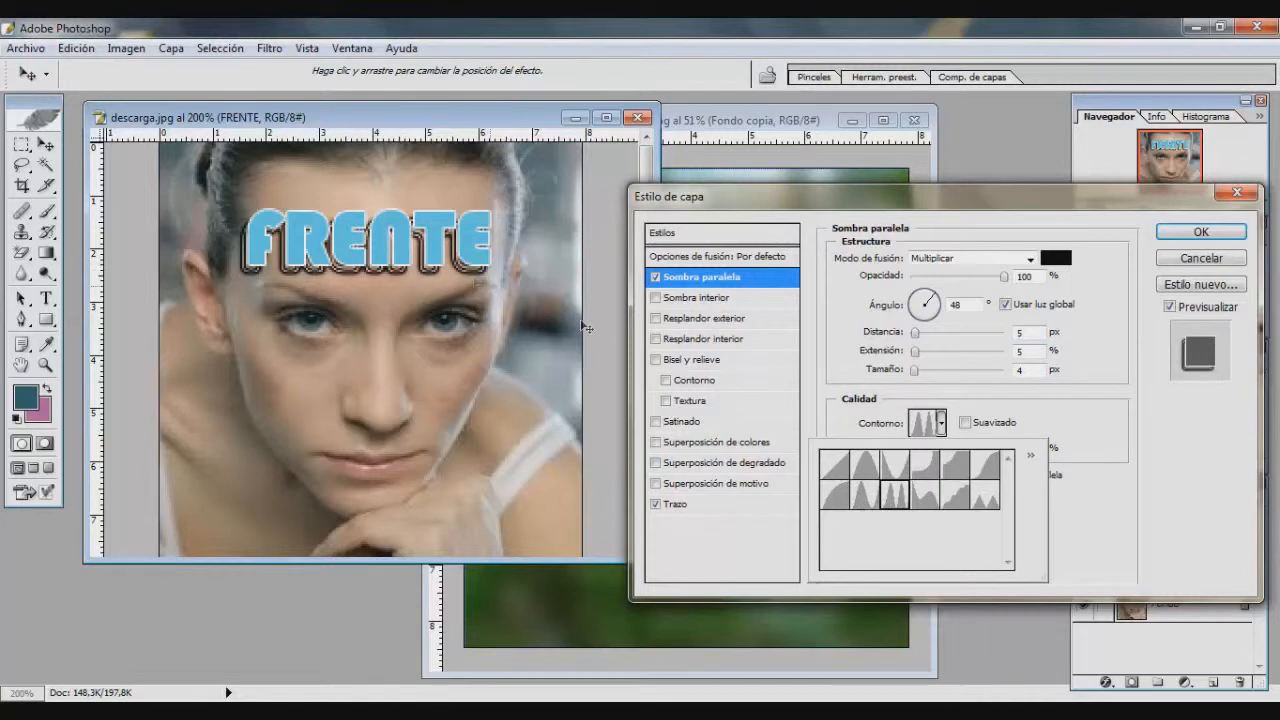
{"action": "left_click", "coordinate": [866, 498]}
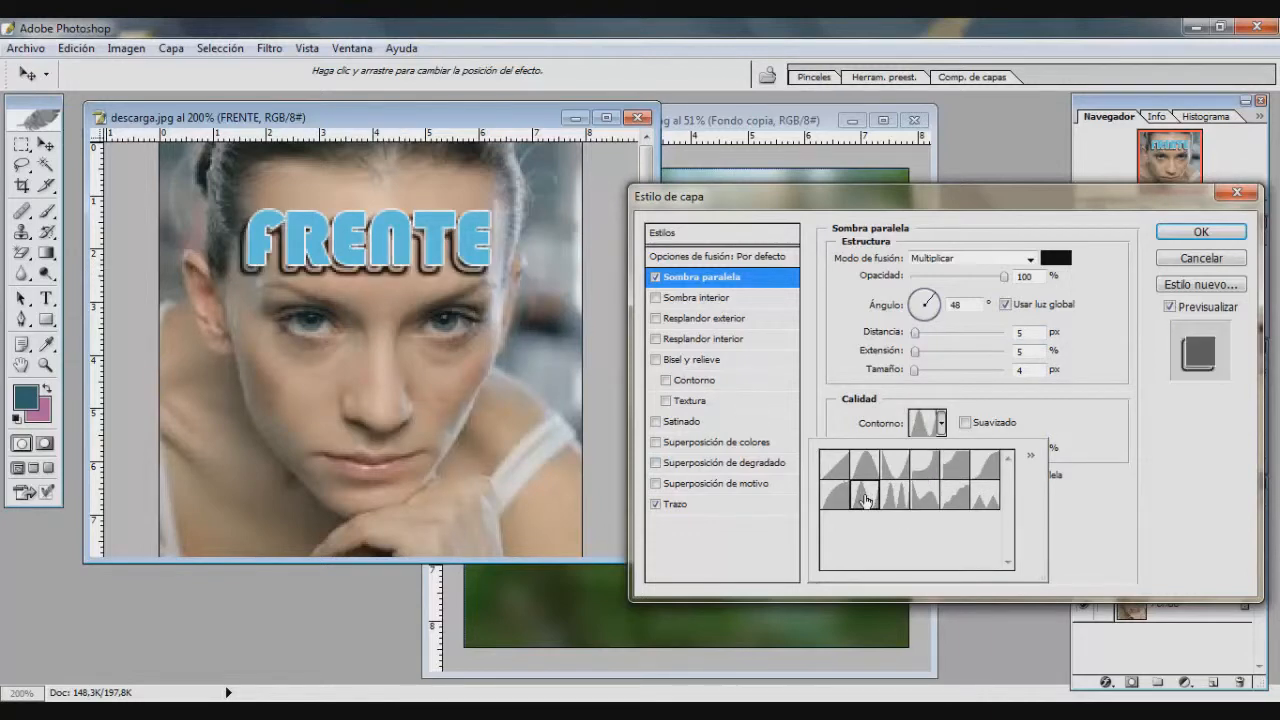
Give the FRENTE drop shadow the half-round contour and try an inner shadow on the text before turning it off.
{"action": "left_click", "coordinate": [838, 494]}
{"action": "left_click", "coordinate": [1068, 454]}
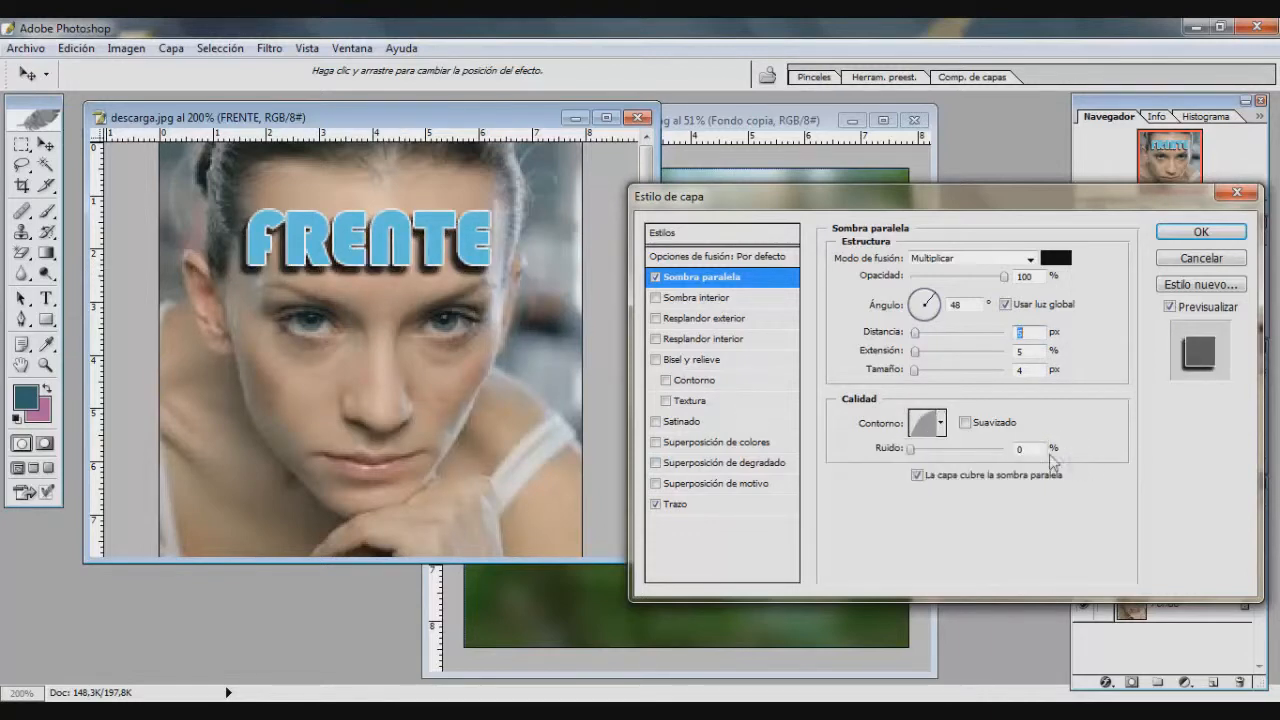
{"action": "left_click", "coordinate": [712, 297]}
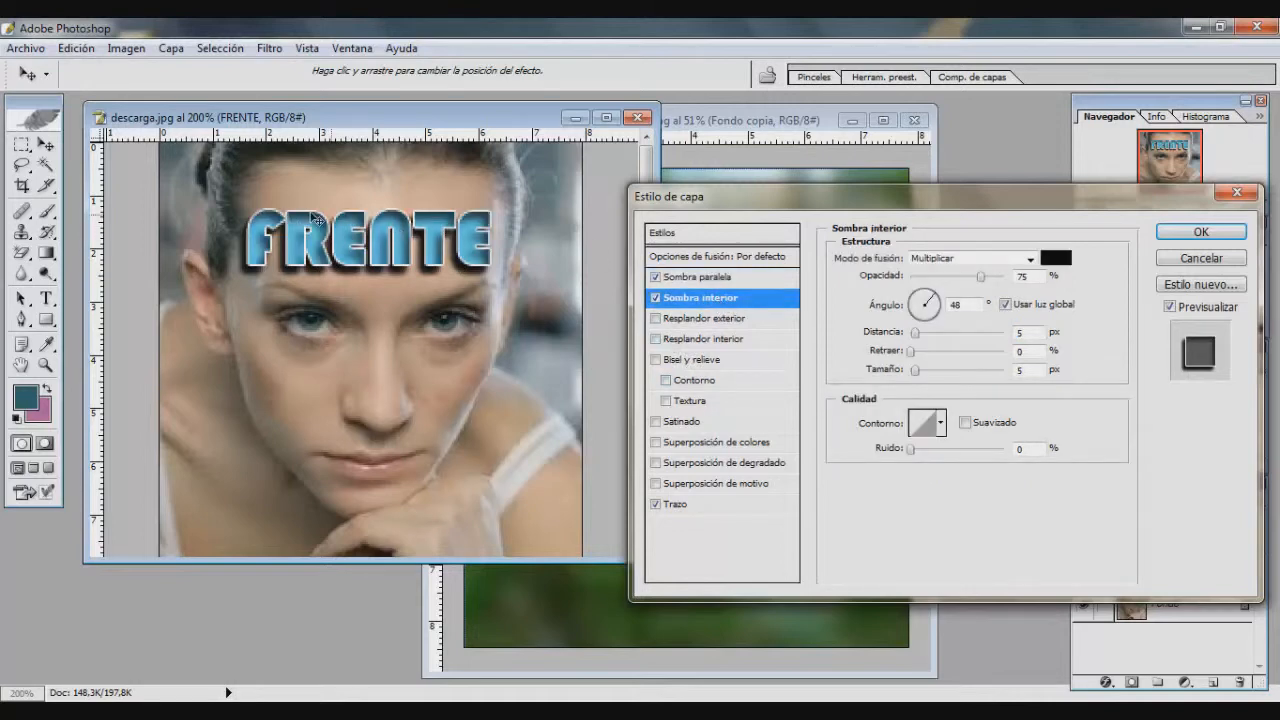
{"action": "left_click", "coordinate": [655, 297]}
Add an outer glow 21 px in size with a slight spread to the FRENTE text, and enable the inner glow.
{"action": "left_click", "coordinate": [686, 318]}
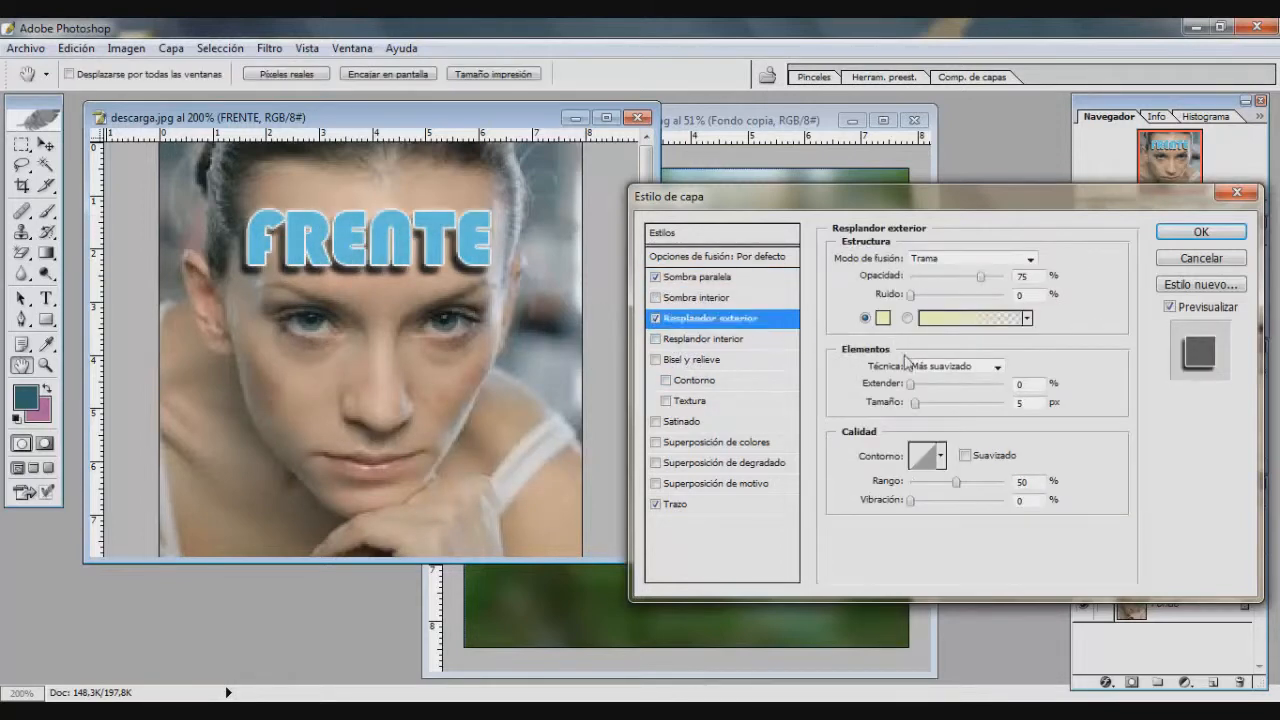
{"action": "left_click_drag", "start_coordinate": [916, 403], "coordinate": [919, 385]}
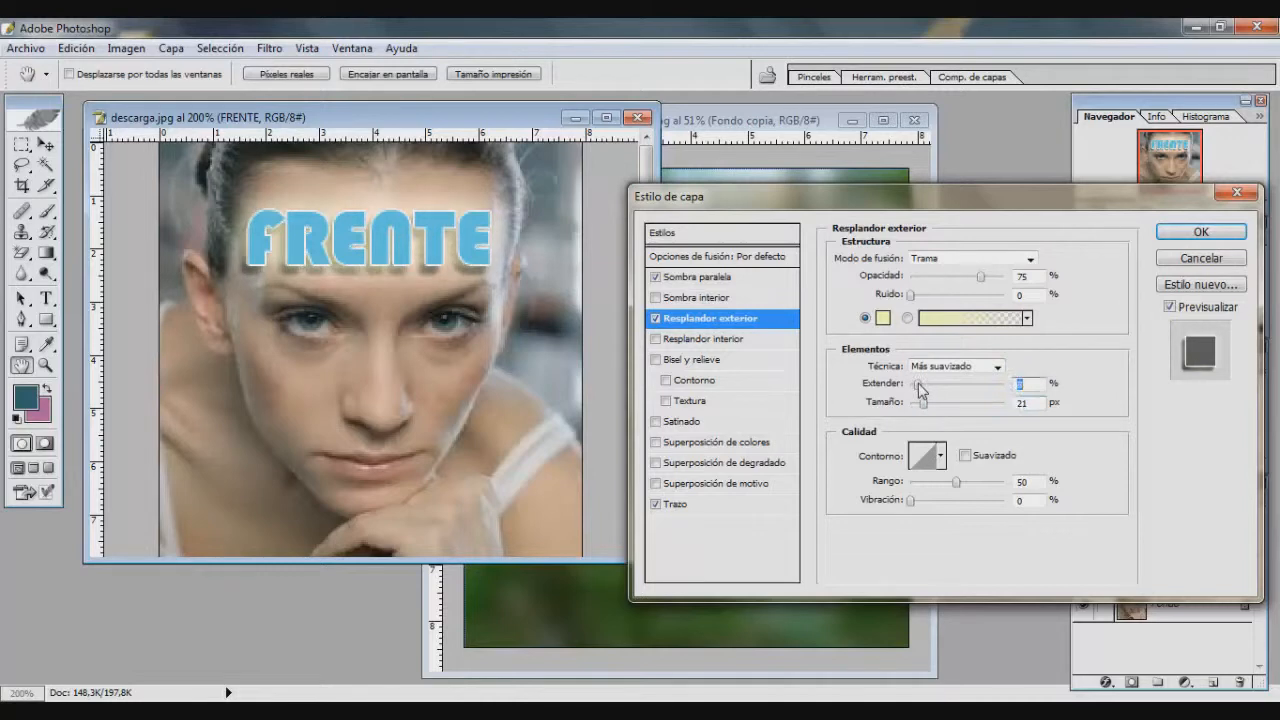
{"action": "left_click", "coordinate": [724, 340]}
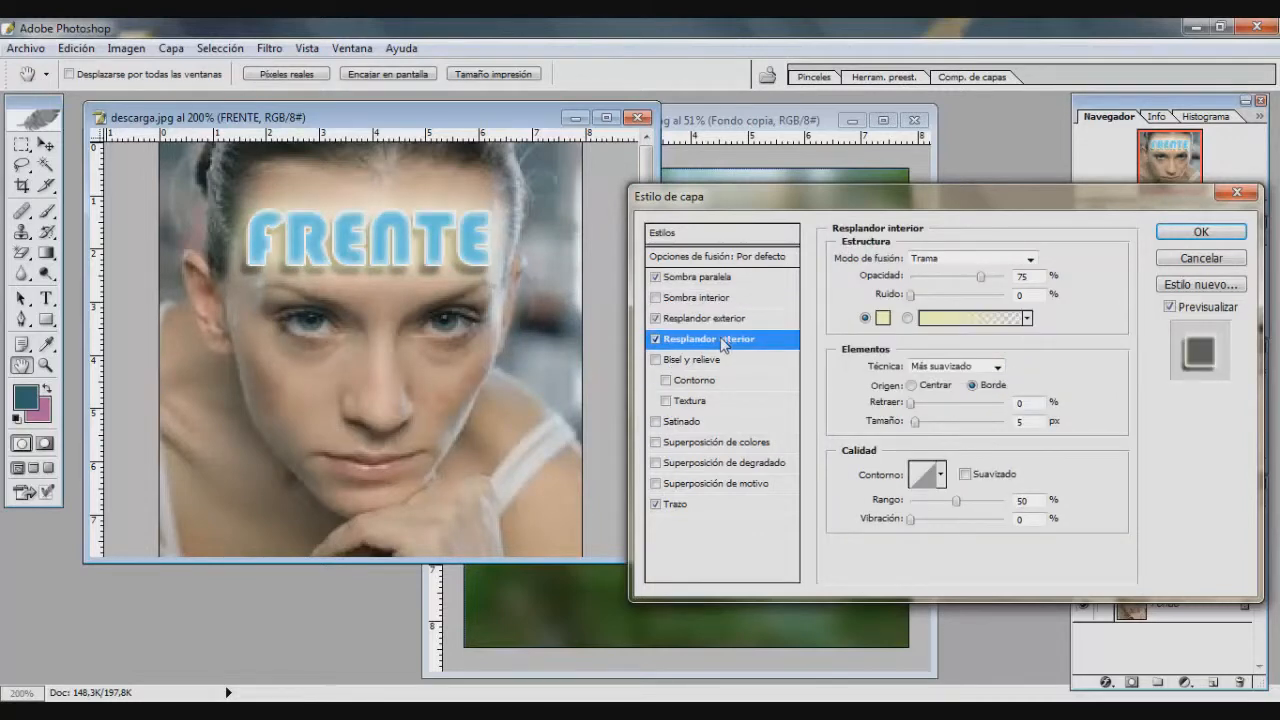
Add an inner bevel with 1000% depth, 1 px size, 5 px softening, 41° angle, 32° altitude, 74% highlight opacity and a contour with increased range.
{"action": "left_click", "coordinate": [706, 360]}
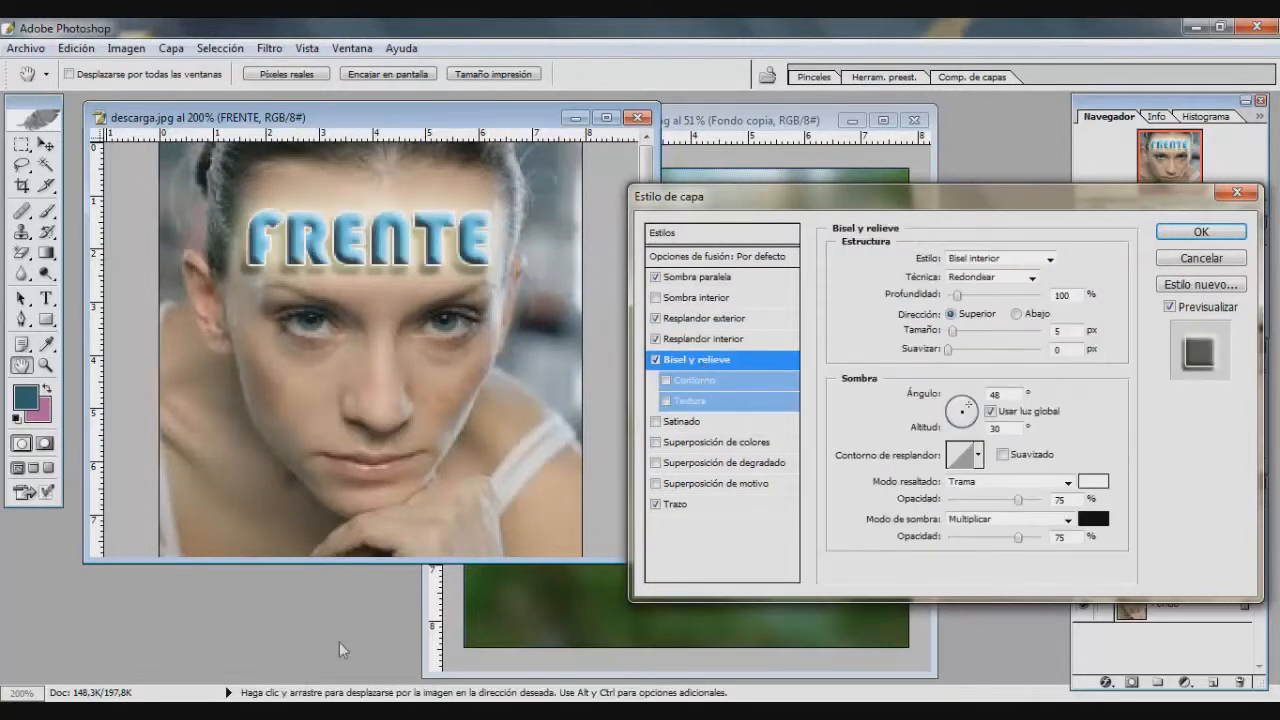
{"action": "left_click_drag", "start_coordinate": [962, 420], "coordinate": [972, 420]}
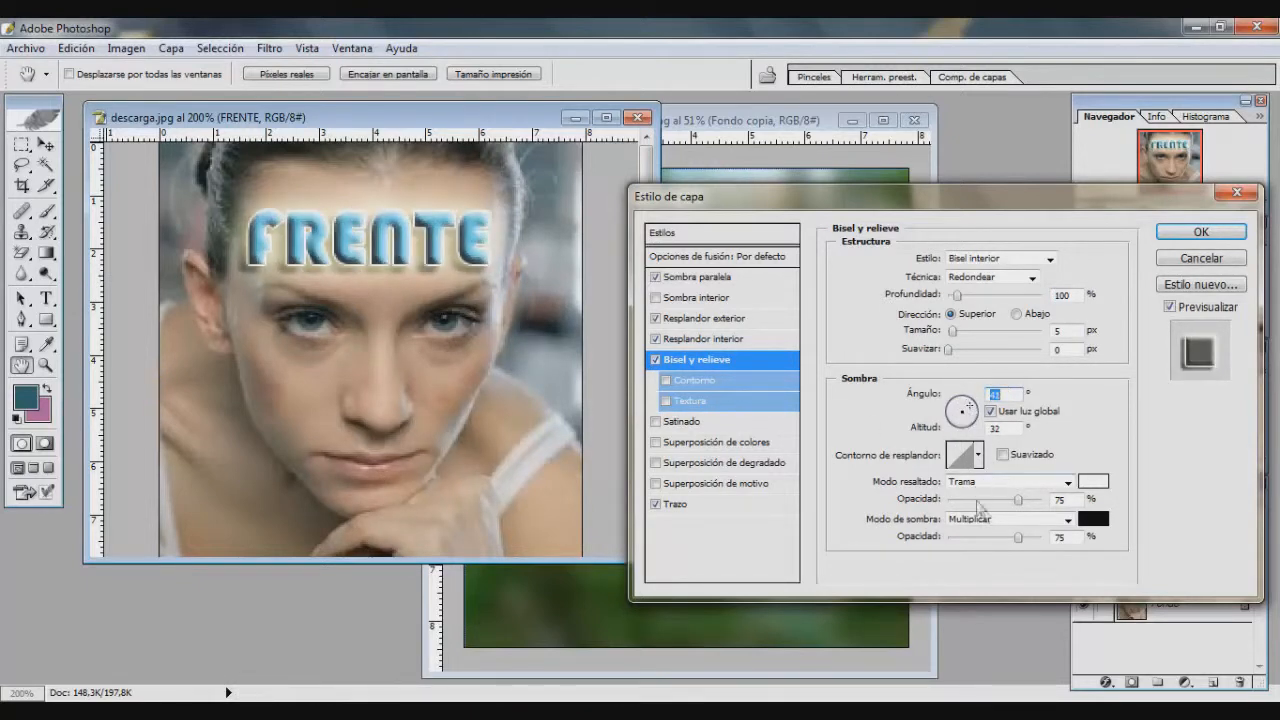
{"action": "mouse_move", "coordinate": [1014, 500]}
{"action": "left_mouse_down"}
{"action": "mouse_move", "coordinate": [962, 502]}
{"action": "mouse_move", "coordinate": [1015, 500]}
{"action": "left_mouse_up"}
{"action": "mouse_move", "coordinate": [949, 350]}
{"action": "left_mouse_down"}
{"action": "mouse_move", "coordinate": [993, 350]}
{"action": "mouse_move", "coordinate": [969, 333]}
{"action": "mouse_move", "coordinate": [1018, 337]}
{"action": "mouse_move", "coordinate": [950, 341]}
{"action": "left_mouse_up"}
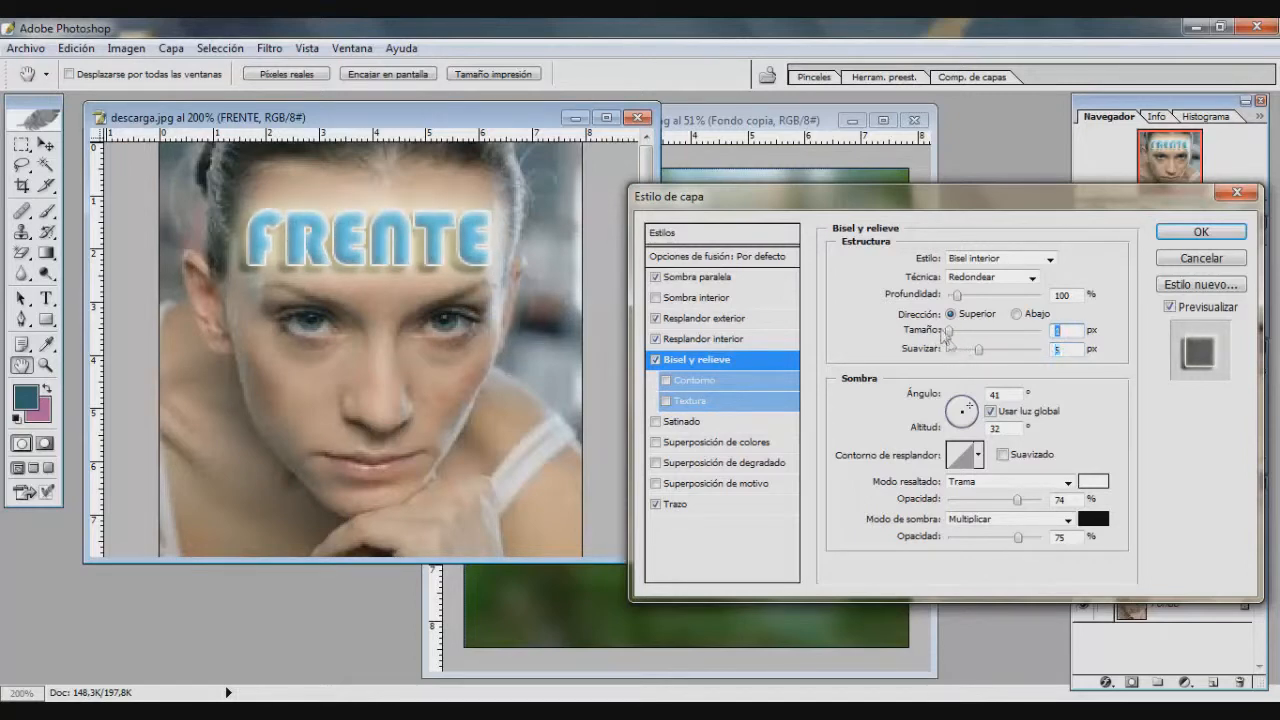
{"action": "left_click_drag", "start_coordinate": [957, 295], "coordinate": [1063, 304]}
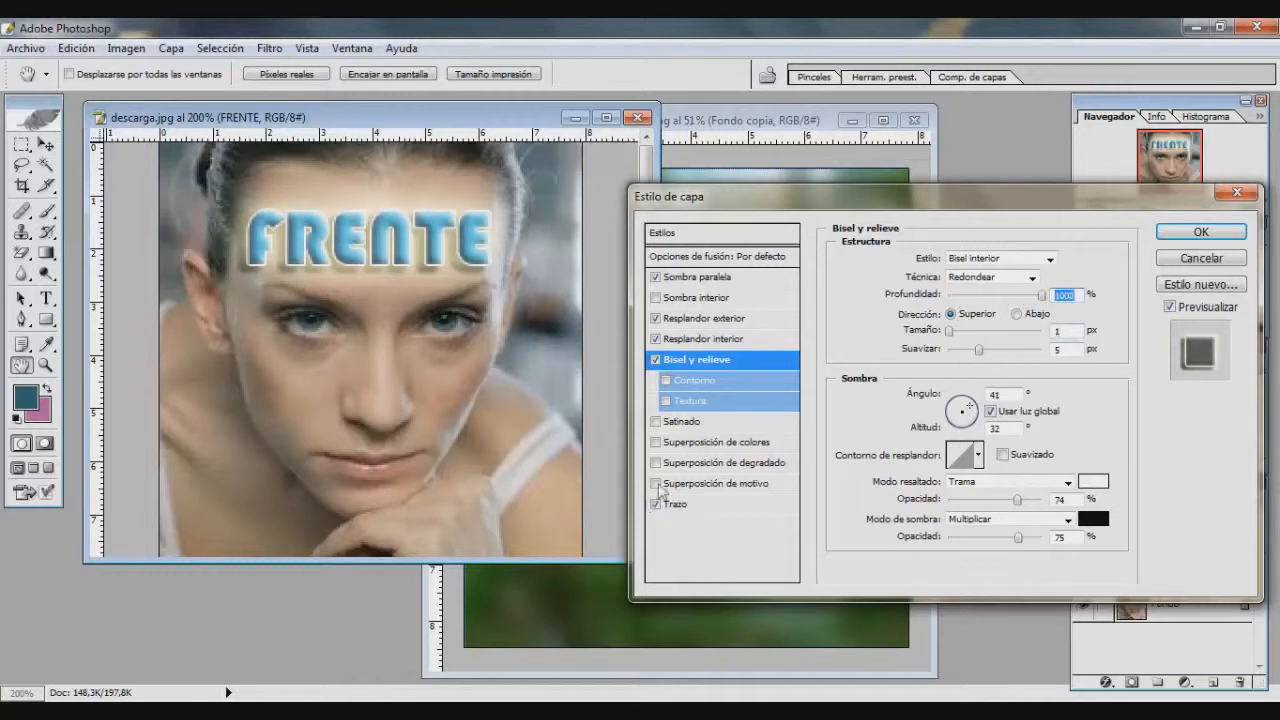
{"action": "left_click", "coordinate": [697, 379]}
{"action": "mouse_move", "coordinate": [932, 289]}
{"action": "left_mouse_down"}
{"action": "mouse_move", "coordinate": [910, 290]}
{"action": "mouse_move", "coordinate": [972, 289]}
{"action": "left_mouse_up"}
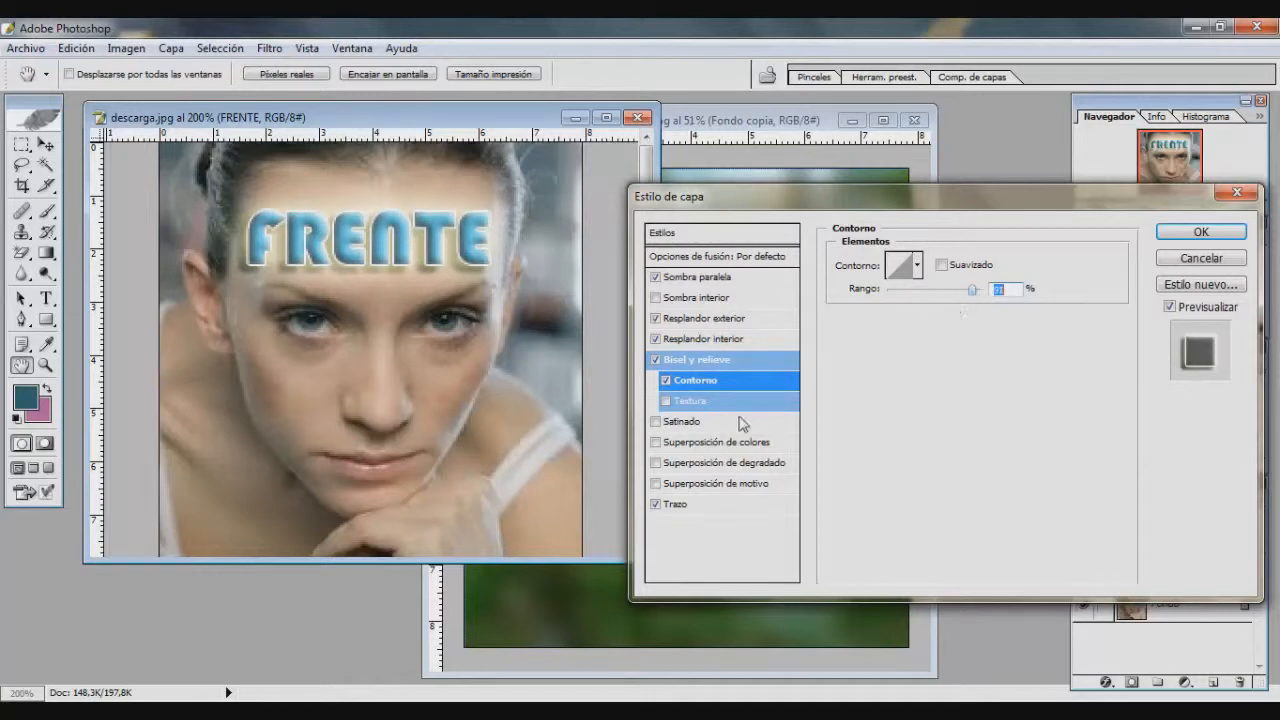
Try a satin effect and a near-white (F2ECEC) color overlay on the FRENTE text.
{"action": "left_click", "coordinate": [684, 421]}
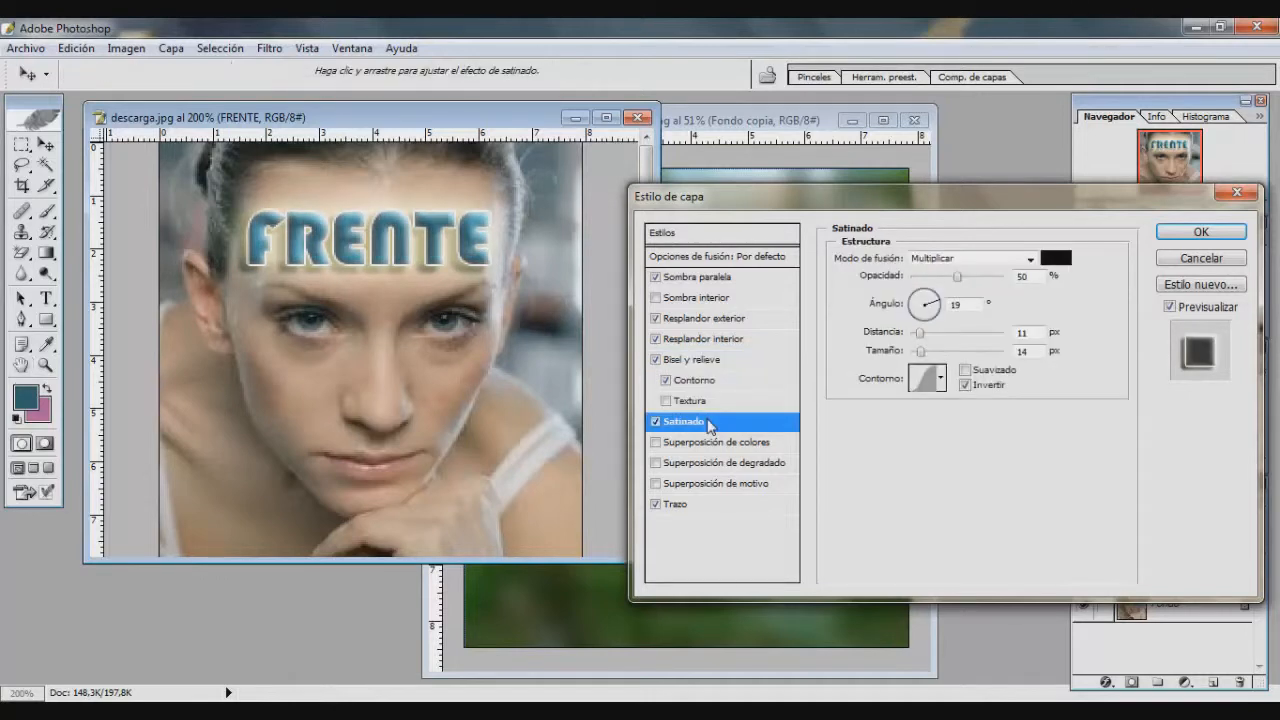
{"action": "left_click", "coordinate": [656, 422]}
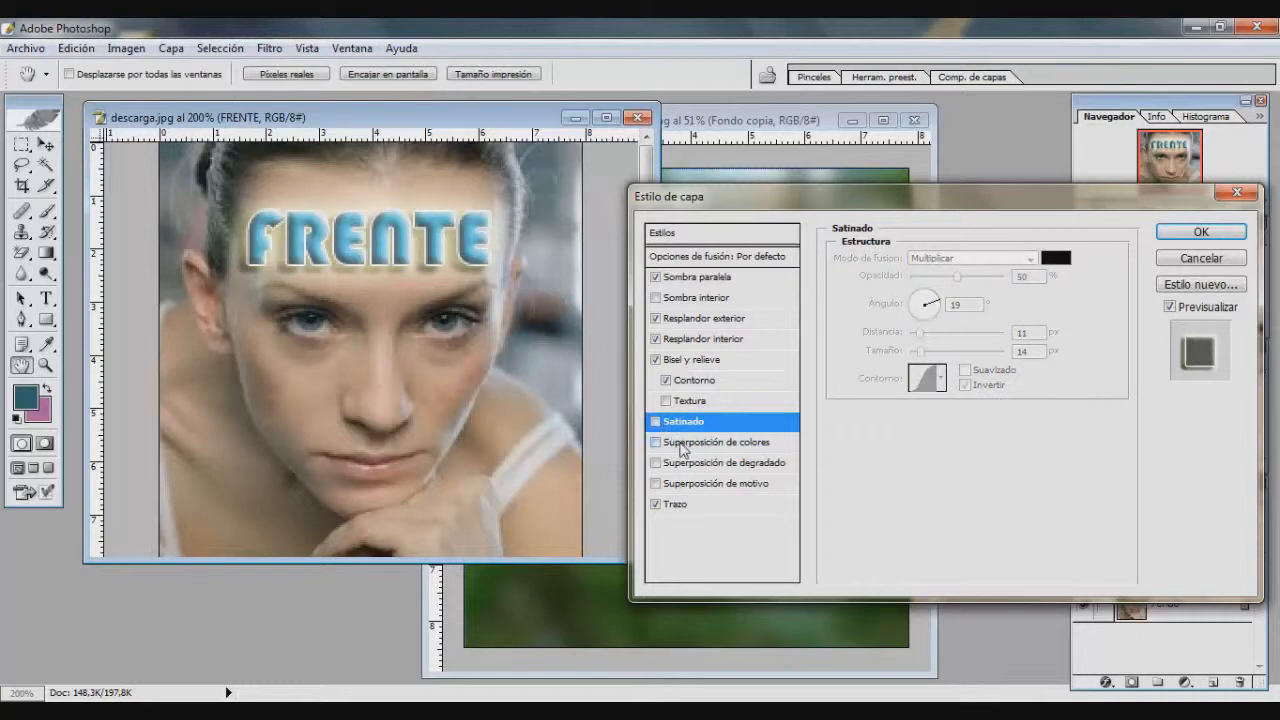
{"action": "left_click", "coordinate": [656, 442]}
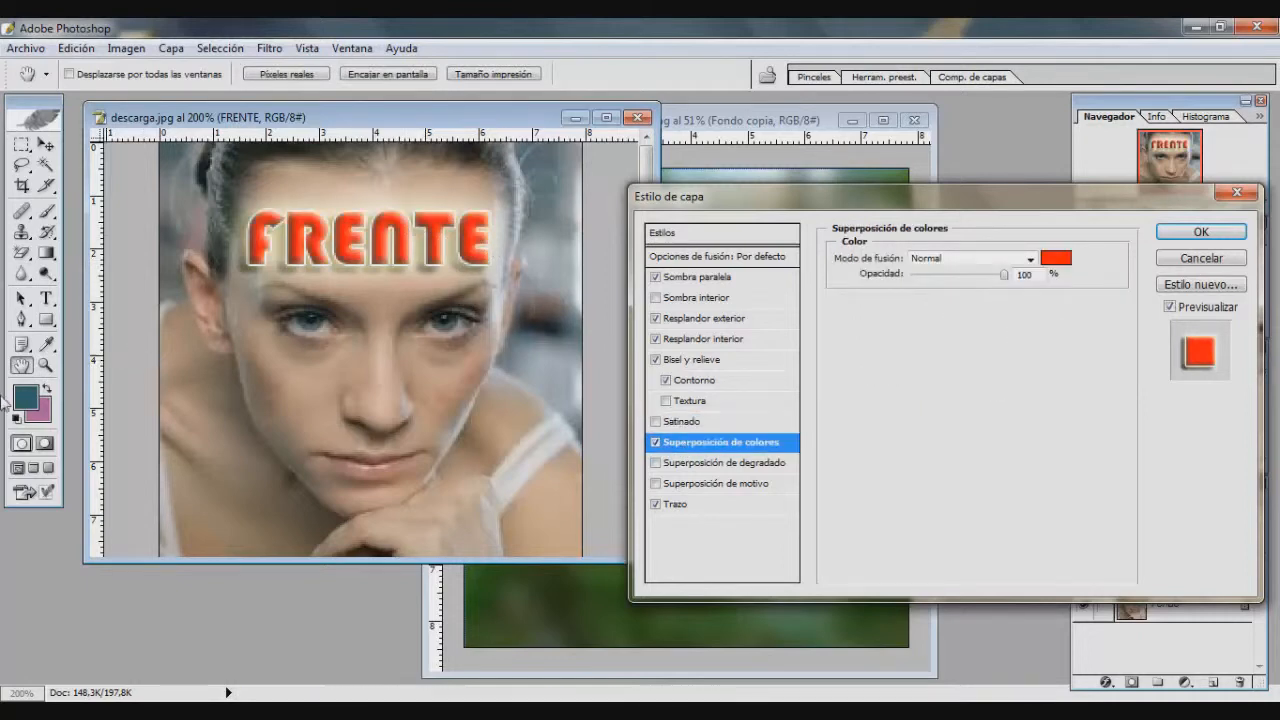
{"action": "left_click", "coordinate": [563, 400]}
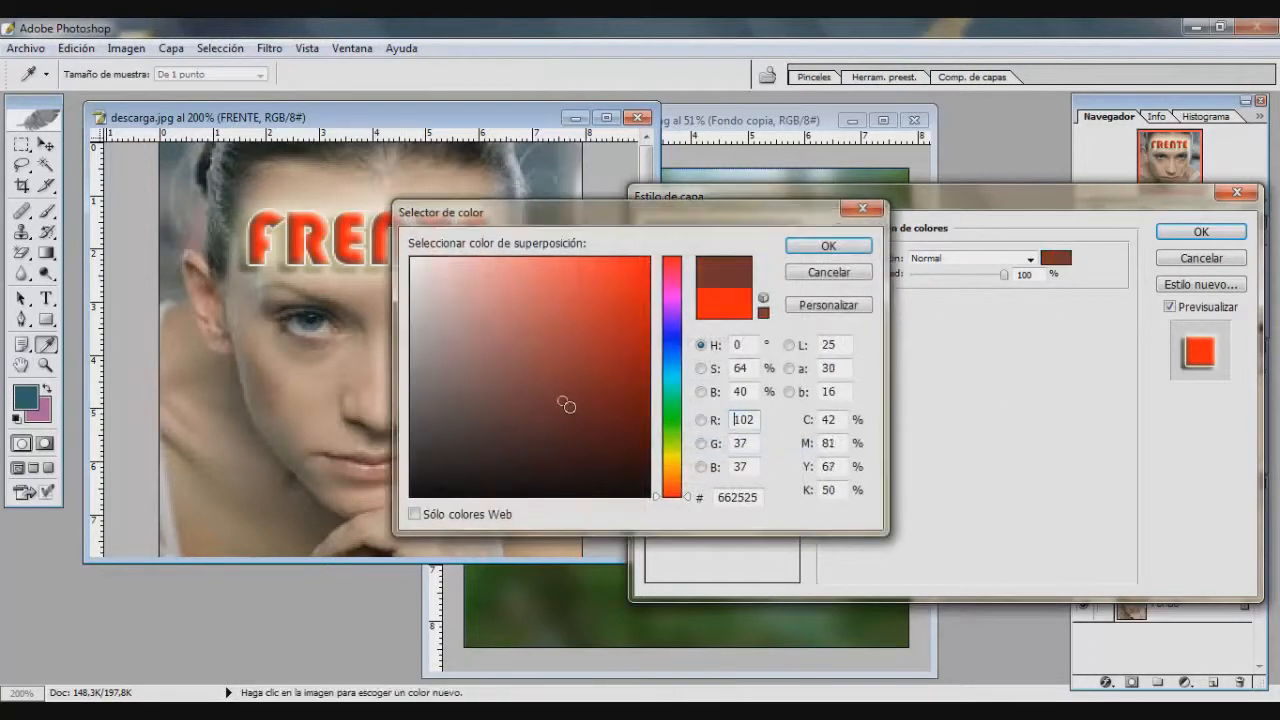
{"action": "left_click", "coordinate": [629, 451]}
{"action": "left_click", "coordinate": [425, 282]}
{"action": "left_click", "coordinate": [416, 269]}
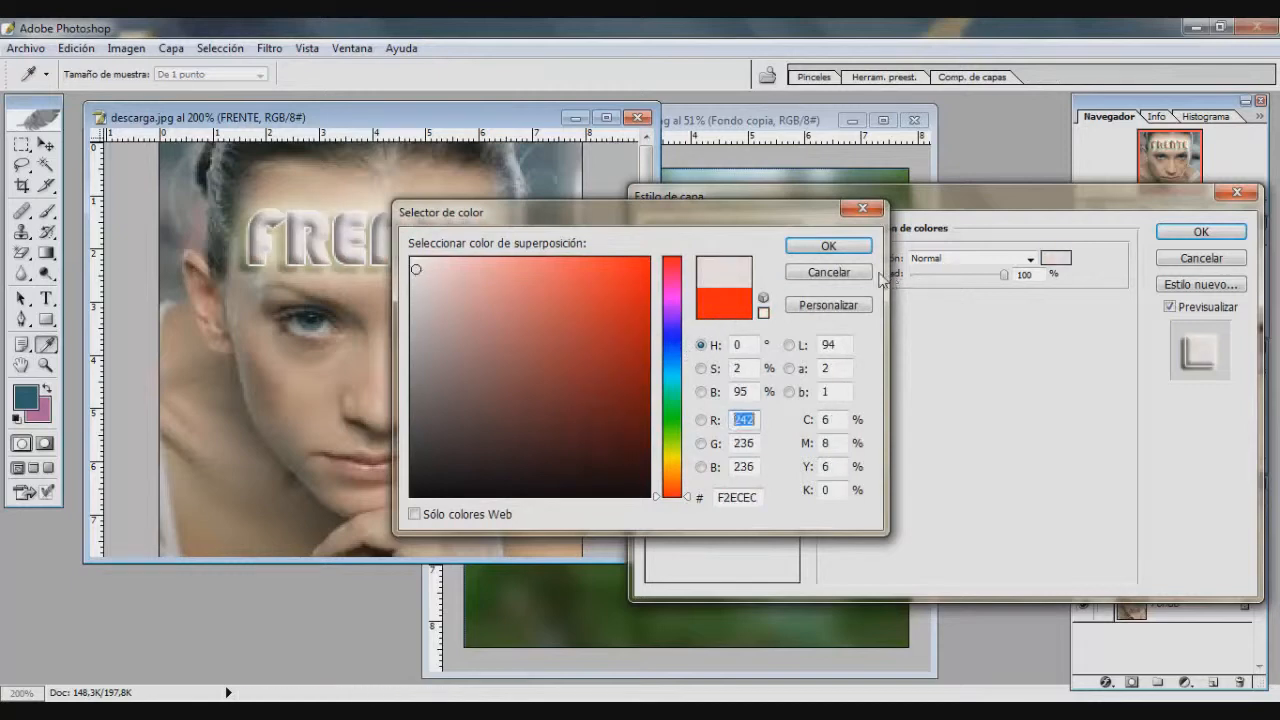
{"action": "left_click", "coordinate": [828, 272]}
{"action": "left_click", "coordinate": [655, 442]}
Add a linear gradient overlay to the FRENTE text using the foreground-to-background color preset.
{"action": "left_click", "coordinate": [712, 463]}
{"action": "left_click", "coordinate": [961, 294]}
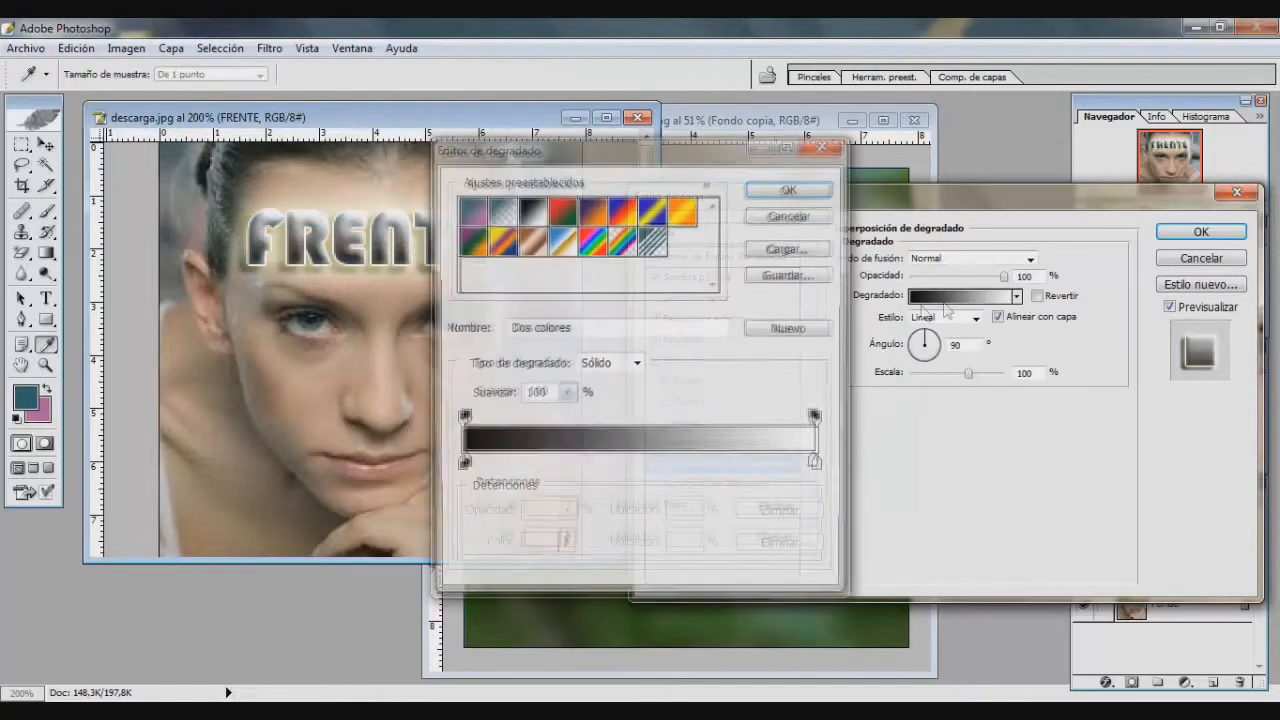
{"action": "left_click", "coordinate": [472, 211]}
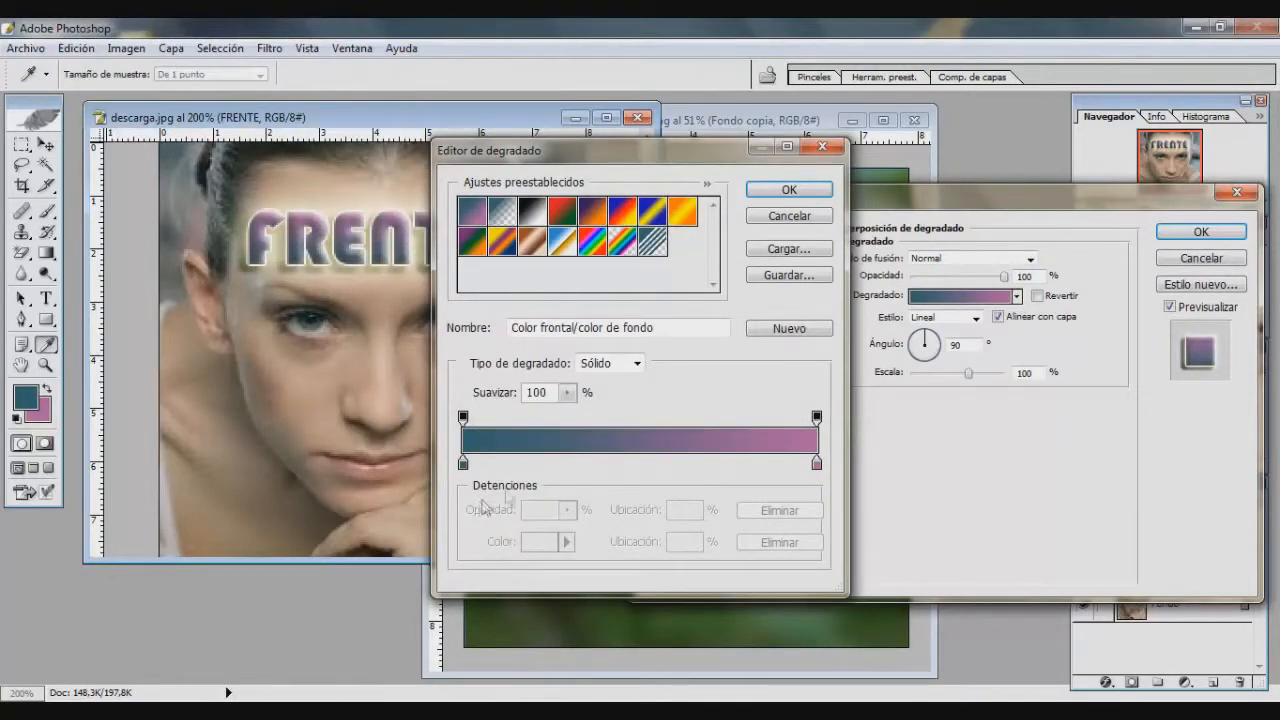
{"action": "left_click", "coordinate": [788, 188]}
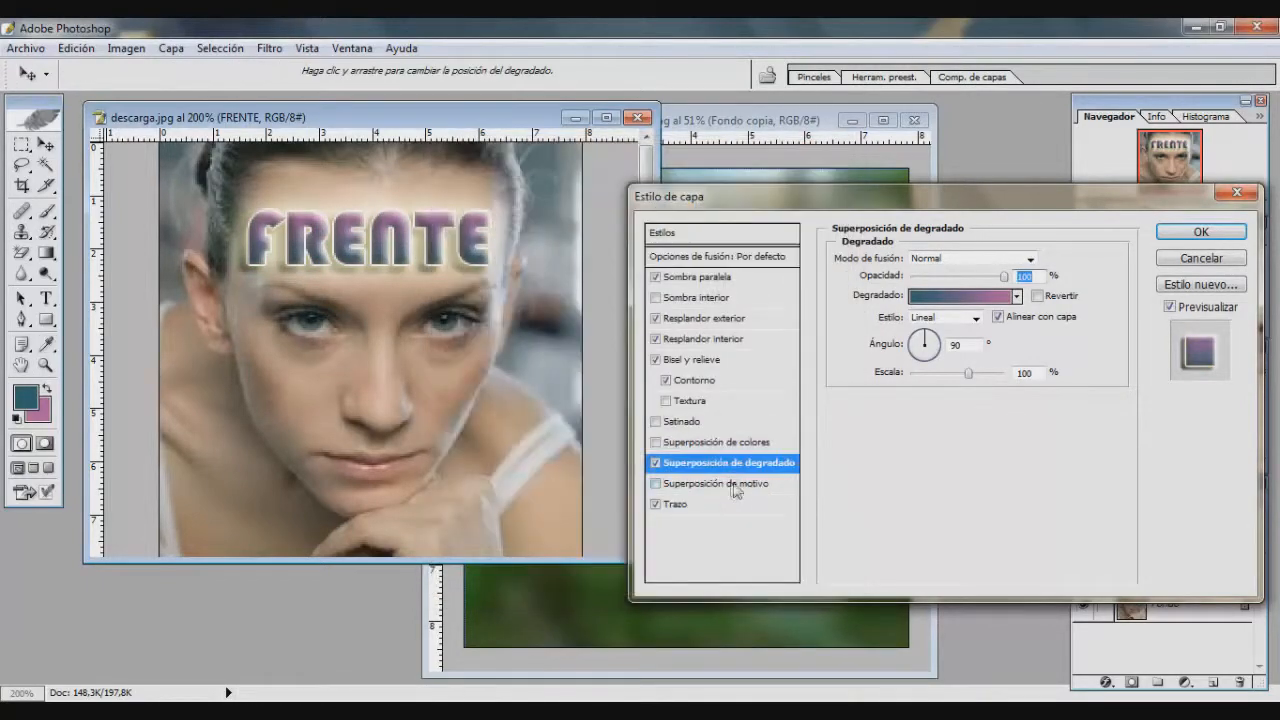
Try a black-and-white mottled pattern overlay on the FRENTE text in place of the gradient overlay.
{"action": "left_click", "coordinate": [655, 462]}
{"action": "left_click", "coordinate": [700, 485]}
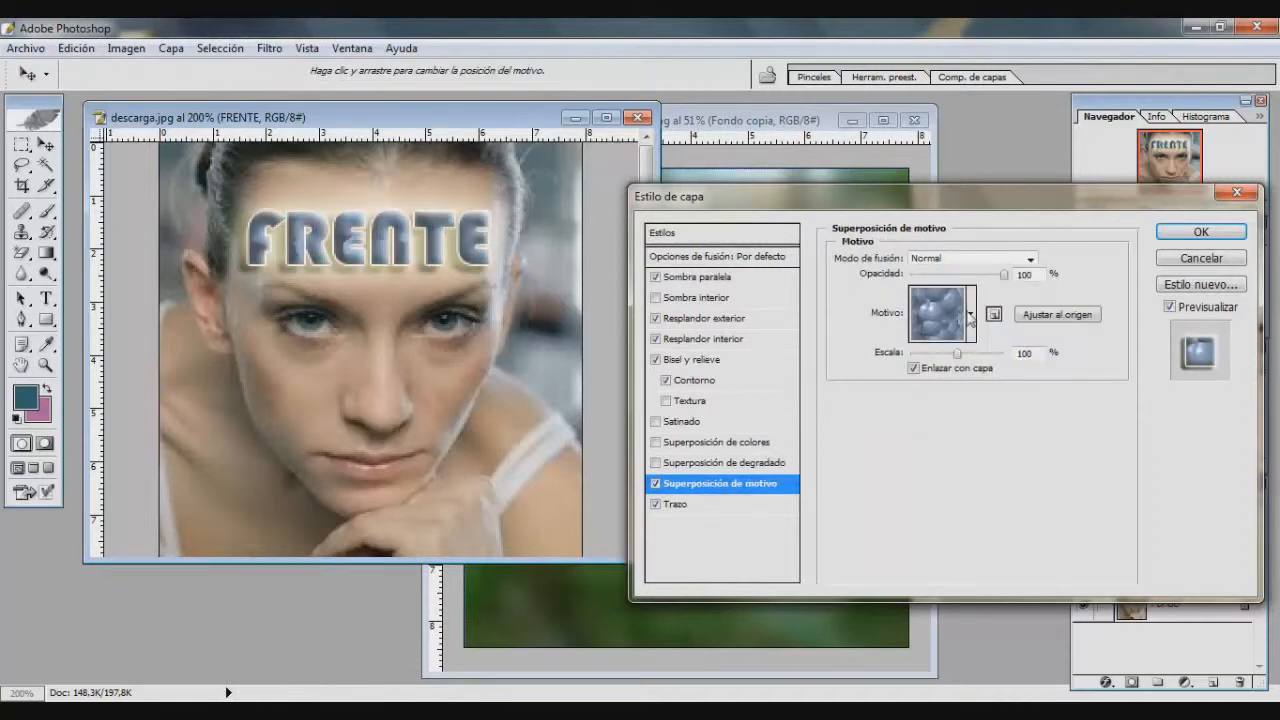
{"action": "left_click", "coordinate": [962, 326]}
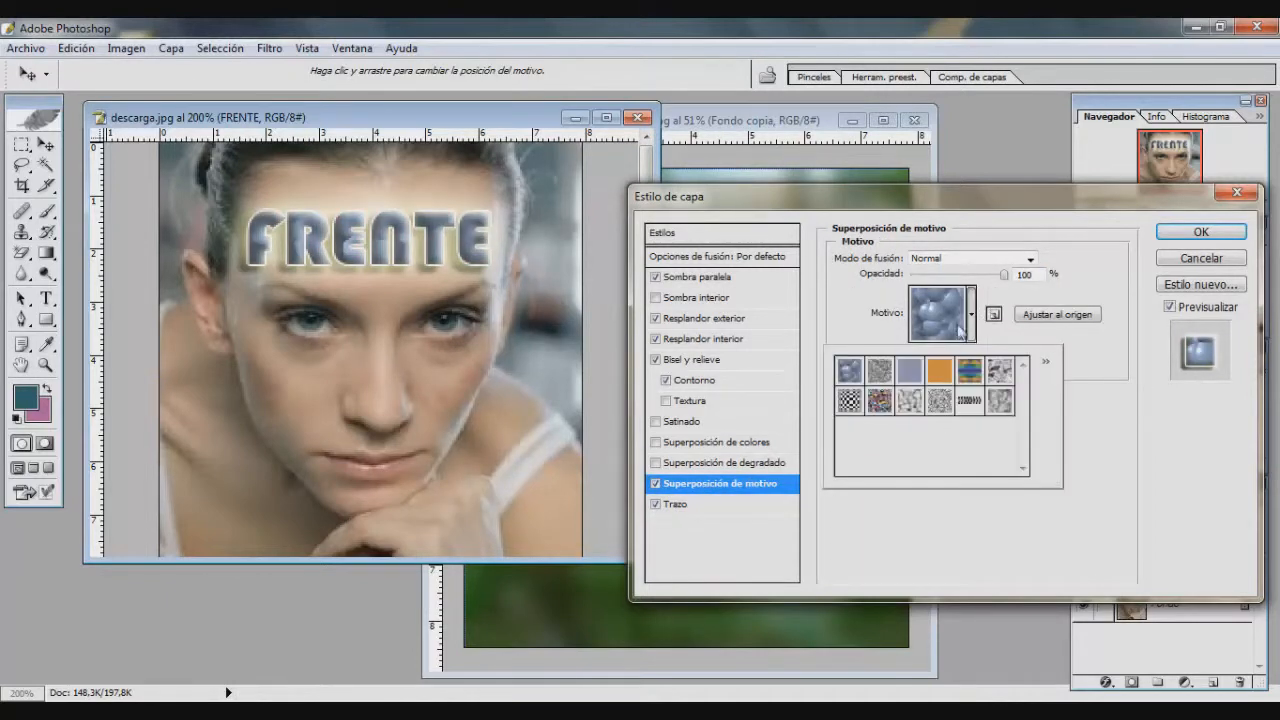
{"action": "left_click", "coordinate": [912, 401]}
{"action": "left_click", "coordinate": [940, 494]}
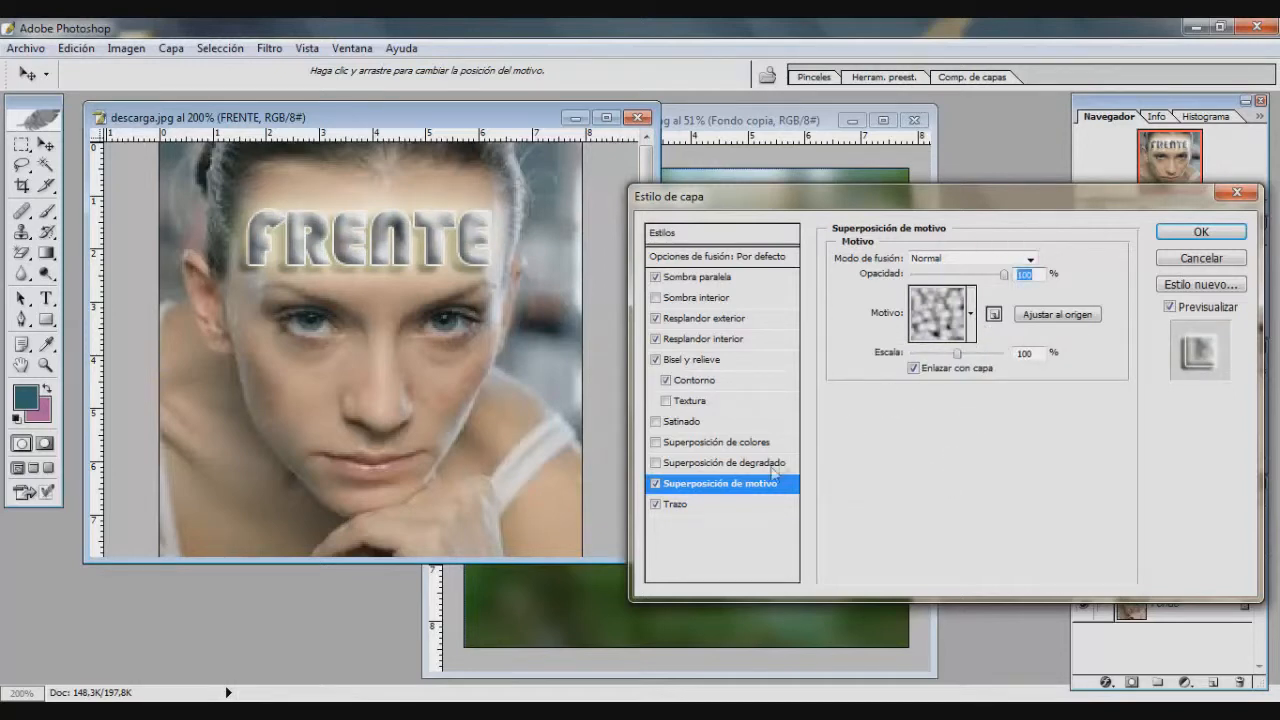
Compare the gradient and pattern overlays on the FRENTE text and keep only the gradient overlay.
{"action": "left_click", "coordinate": [655, 462]}
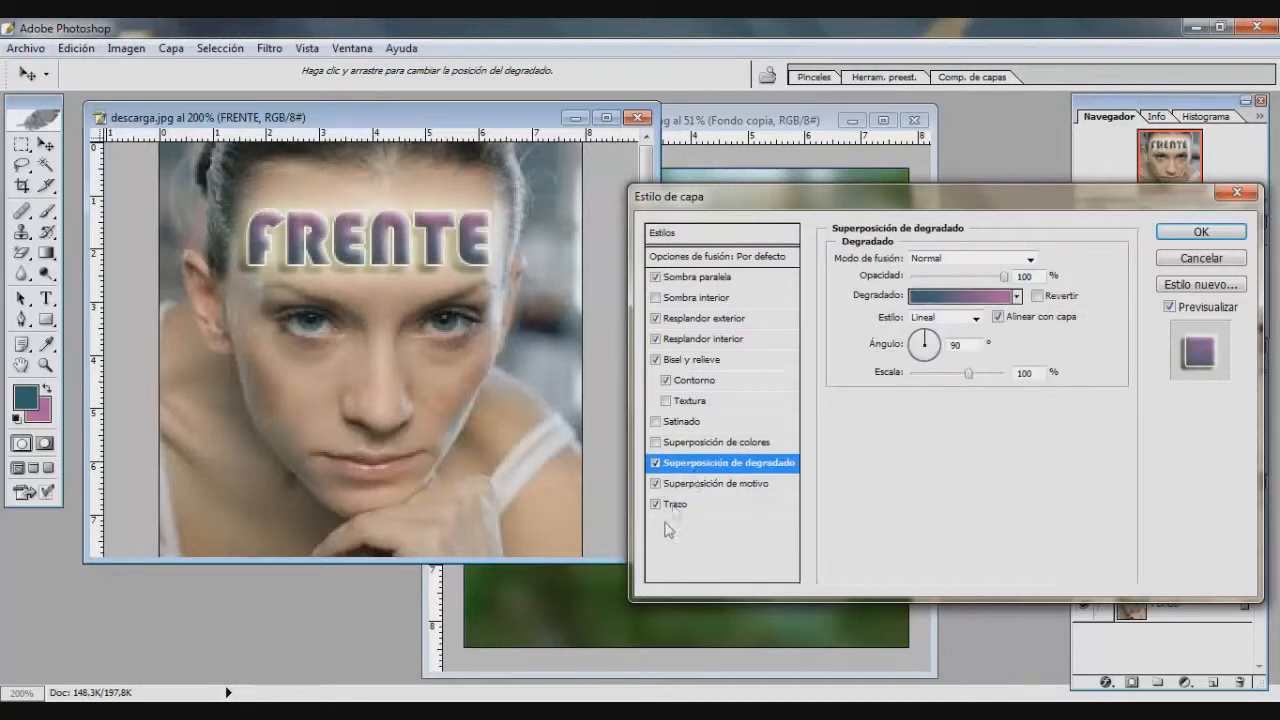
{"action": "left_click", "coordinate": [656, 484]}
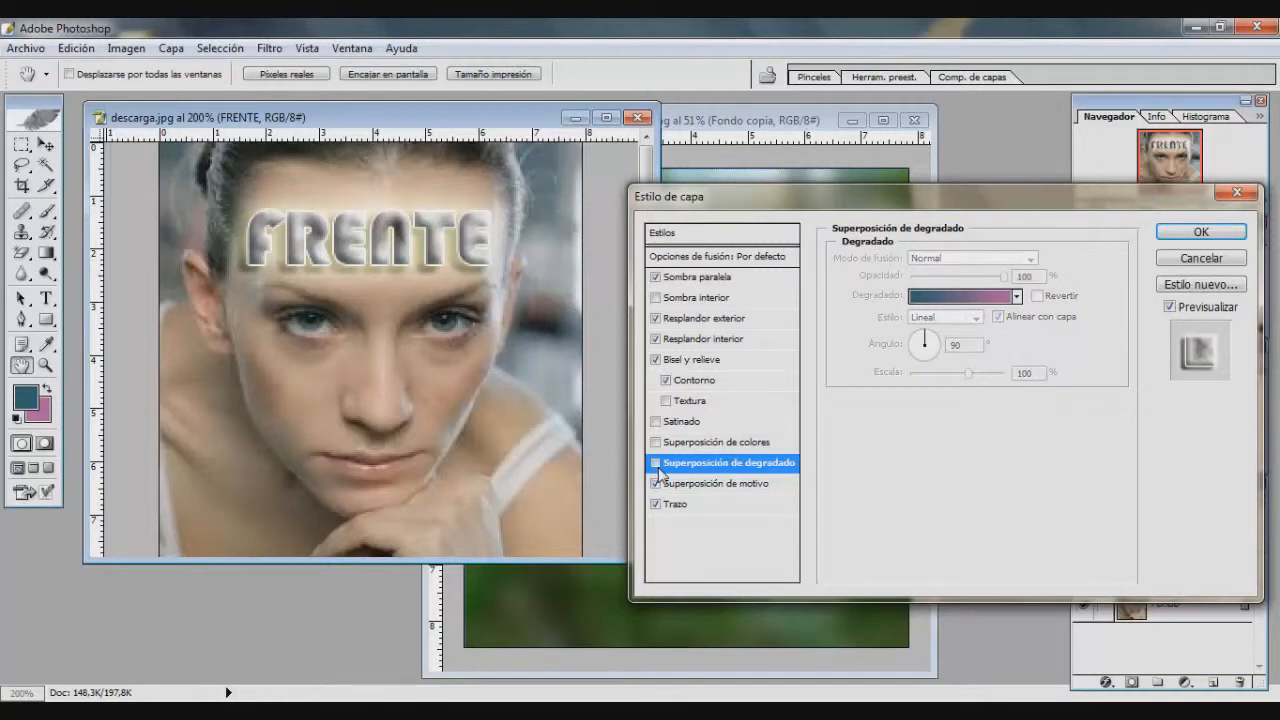
{"action": "left_click", "coordinate": [656, 484]}
{"action": "left_click", "coordinate": [655, 463]}
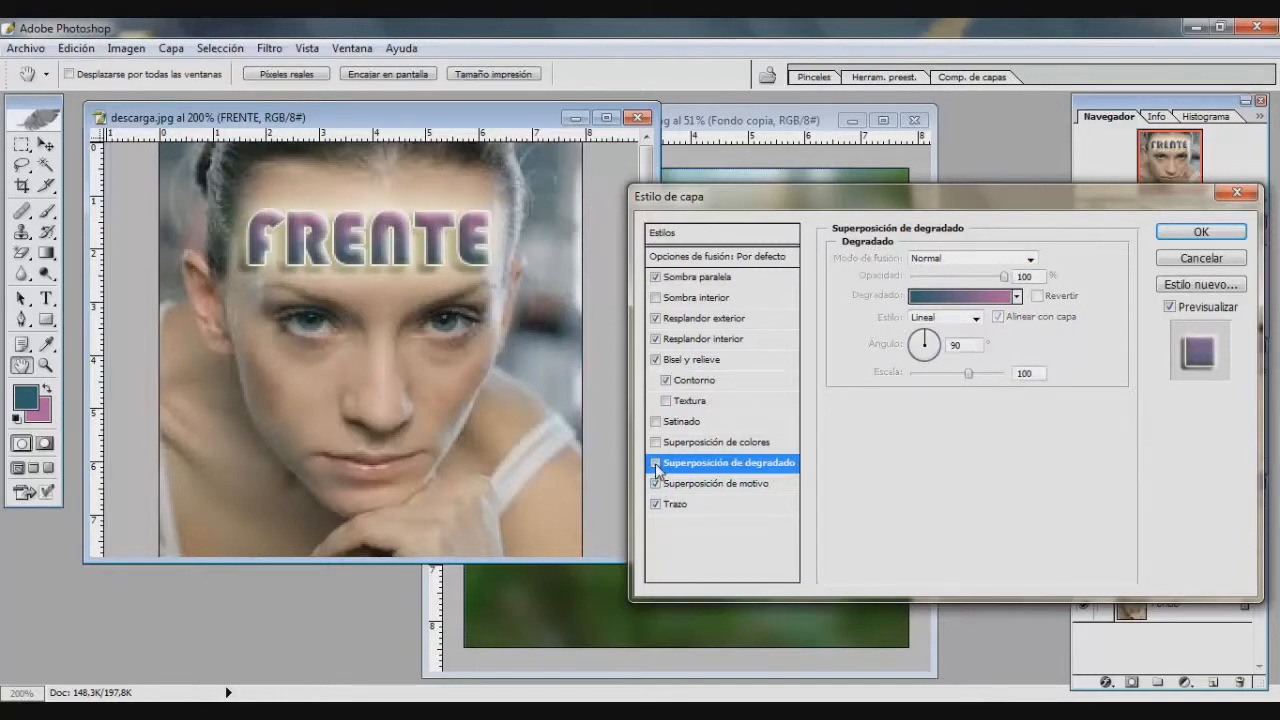
{"action": "left_click", "coordinate": [655, 464]}
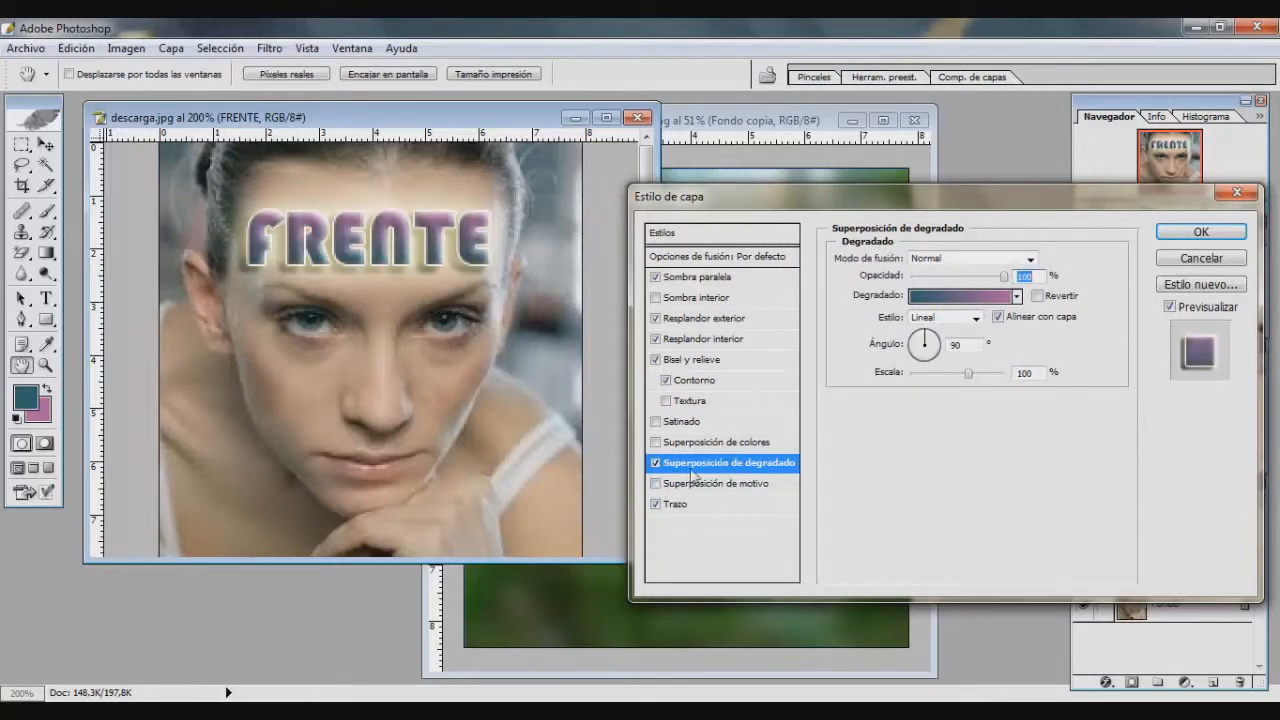
Apply the layer style and compare the FRENTE text before and after it using the history states.
{"action": "left_click", "coordinate": [1190, 231]}
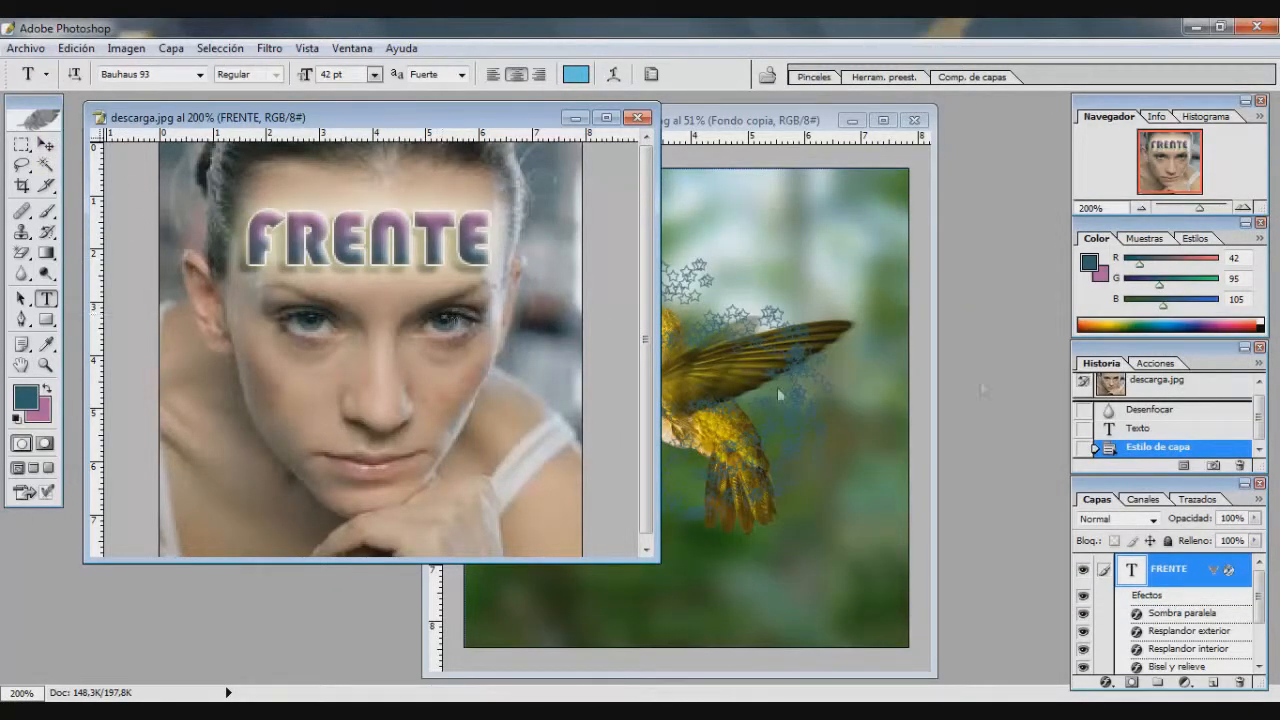
{"action": "left_click", "coordinate": [1150, 430]}
{"action": "left_click", "coordinate": [1155, 450]}
Try the Arc, Arc Lower and Arch warp styles on the FRENTE text.
{"action": "left_click", "coordinate": [615, 75]}
{"action": "left_click", "coordinate": [677, 292]}
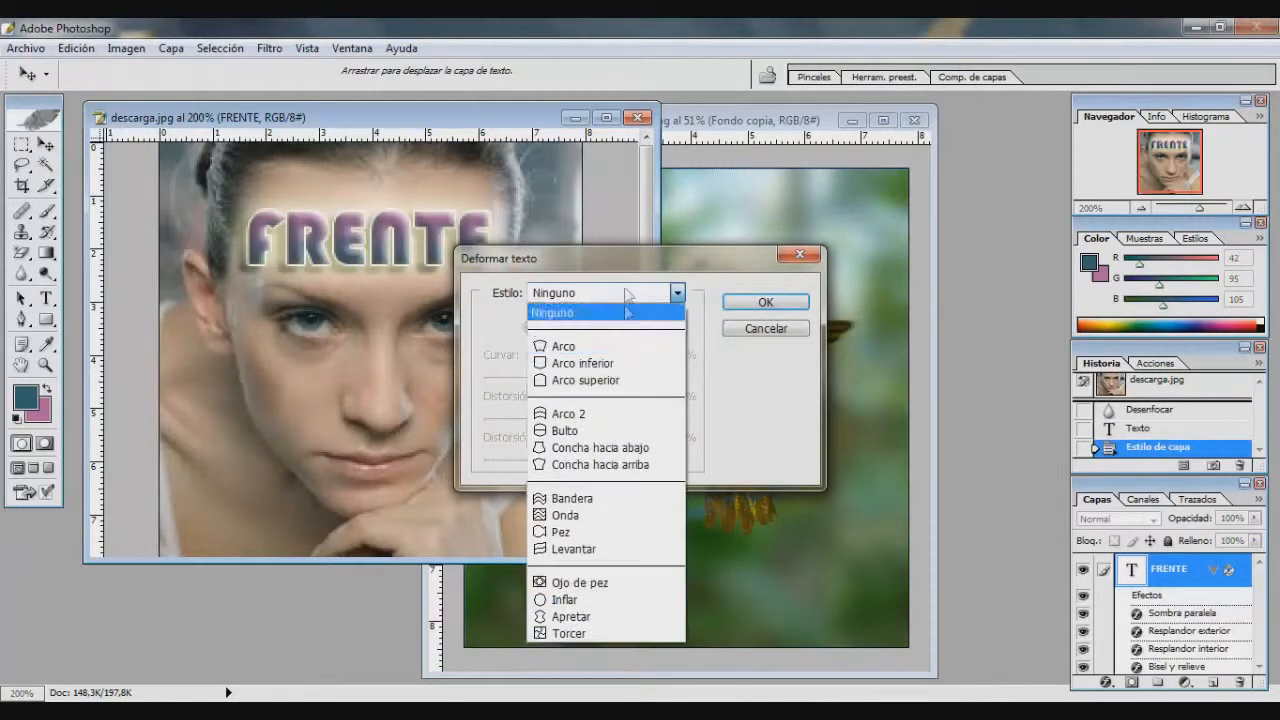
{"action": "left_click", "coordinate": [616, 350]}
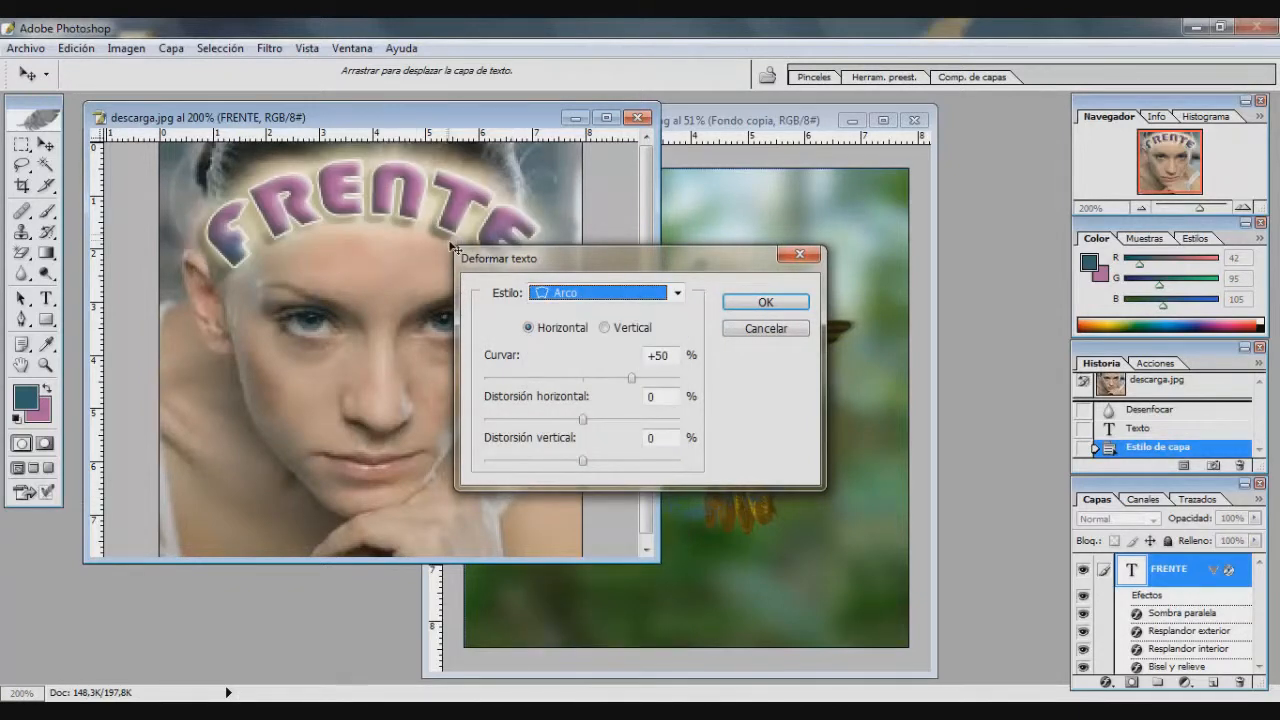
{"action": "left_click", "coordinate": [666, 294]}
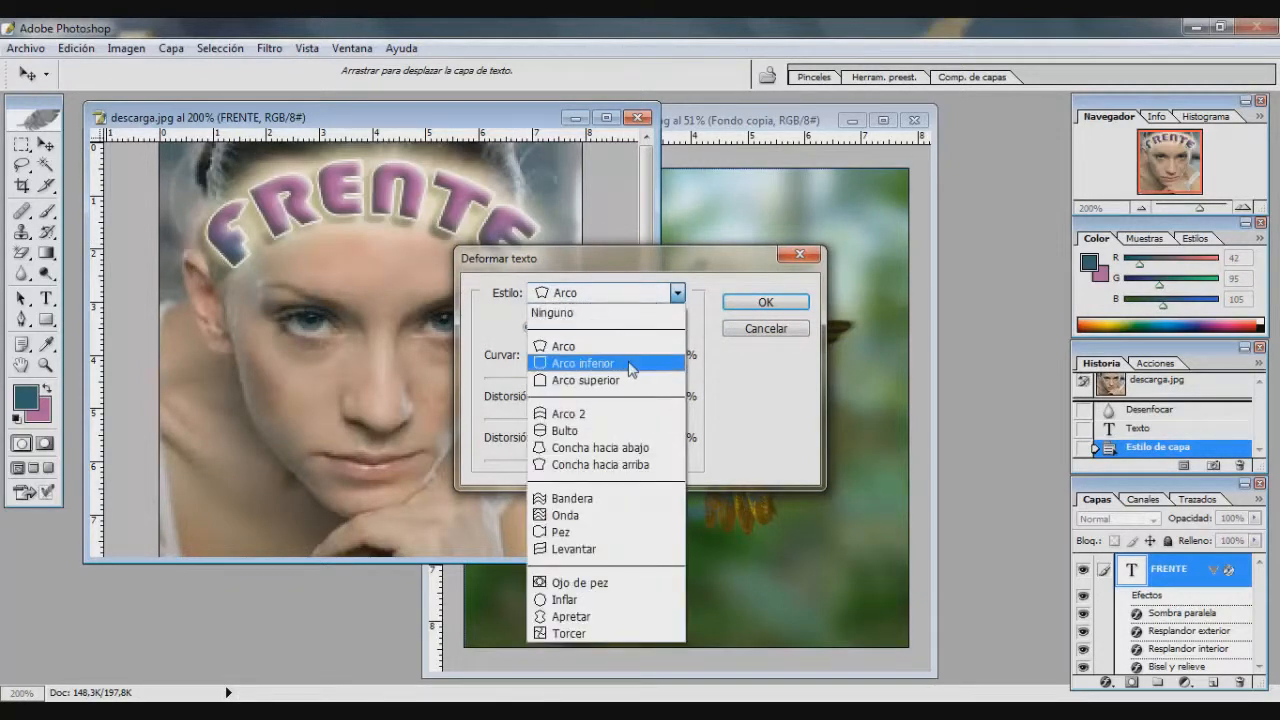
{"action": "left_click", "coordinate": [634, 359]}
{"action": "left_click", "coordinate": [627, 294]}
{"action": "left_click", "coordinate": [622, 412]}
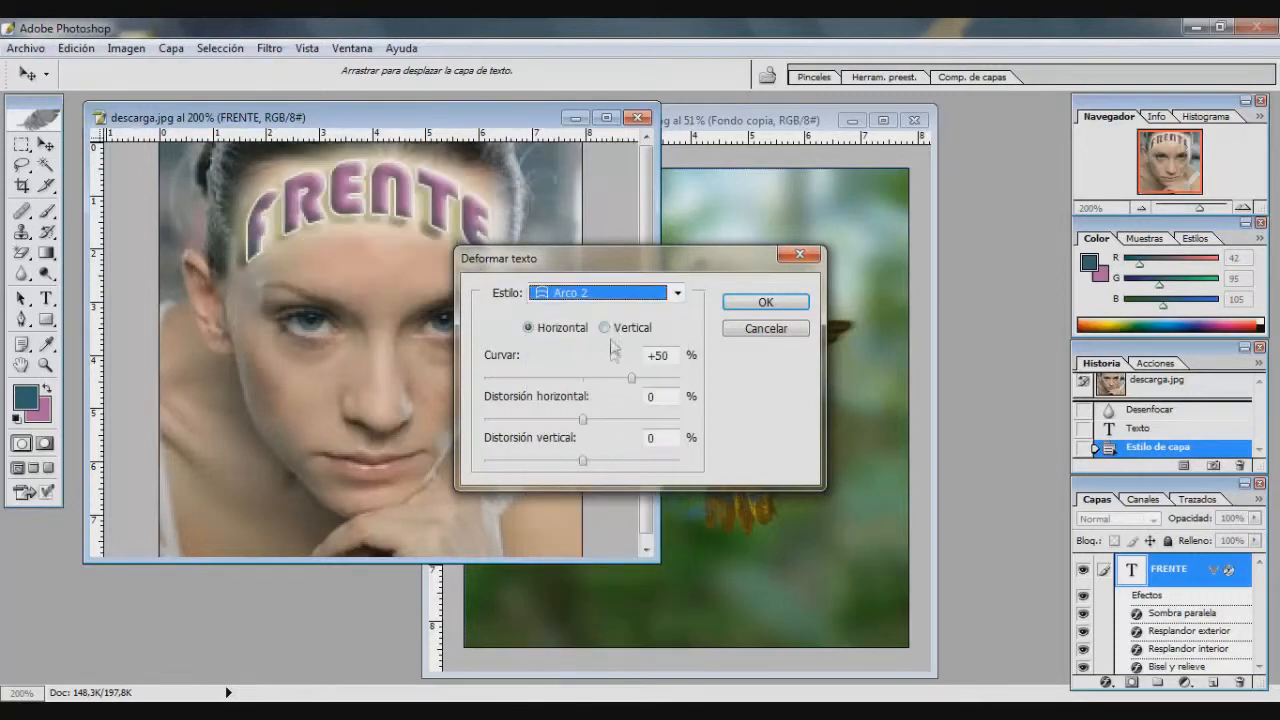
Try a vertical Arch warp with +24% bend, -79% horizontal and -29% vertical distortion, and discard the warp.
{"action": "mouse_move", "coordinate": [632, 379]}
{"action": "left_mouse_down"}
{"action": "mouse_move", "coordinate": [586, 380]}
{"action": "mouse_move", "coordinate": [613, 386]}
{"action": "left_mouse_up"}
{"action": "left_click", "coordinate": [605, 328]}
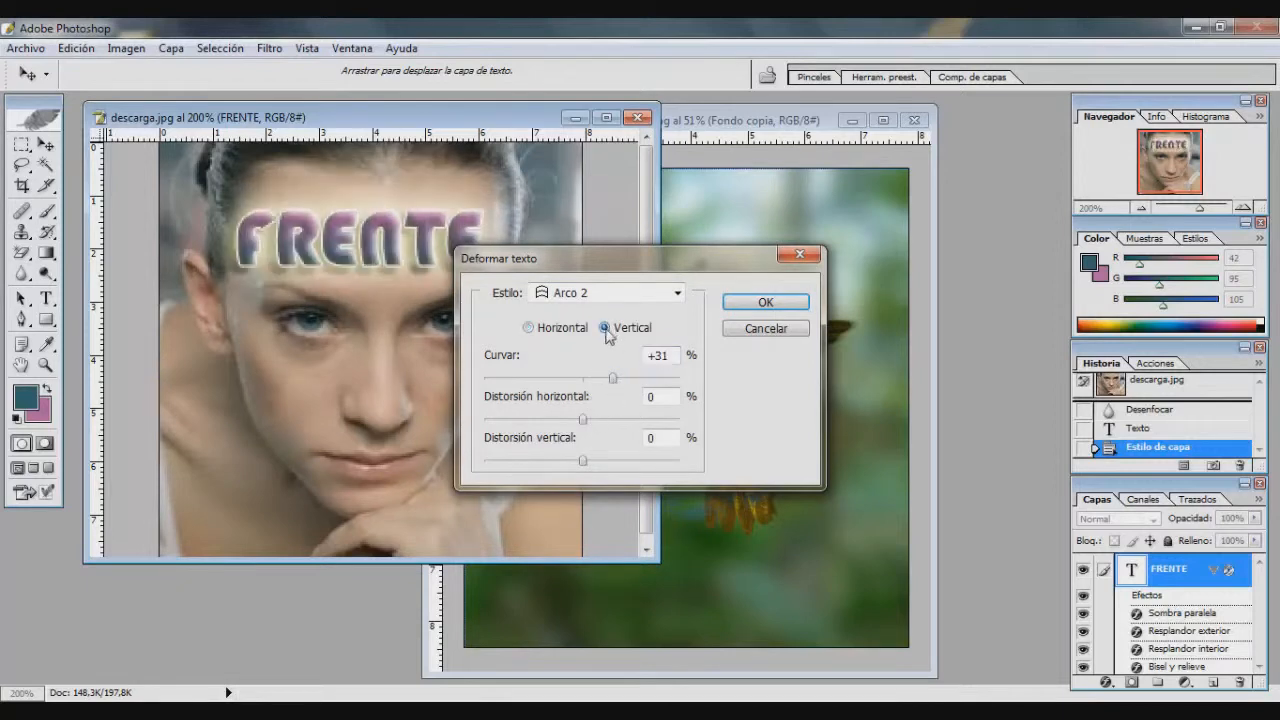
{"action": "left_click_drag", "start_coordinate": [613, 380], "coordinate": [513, 424]}
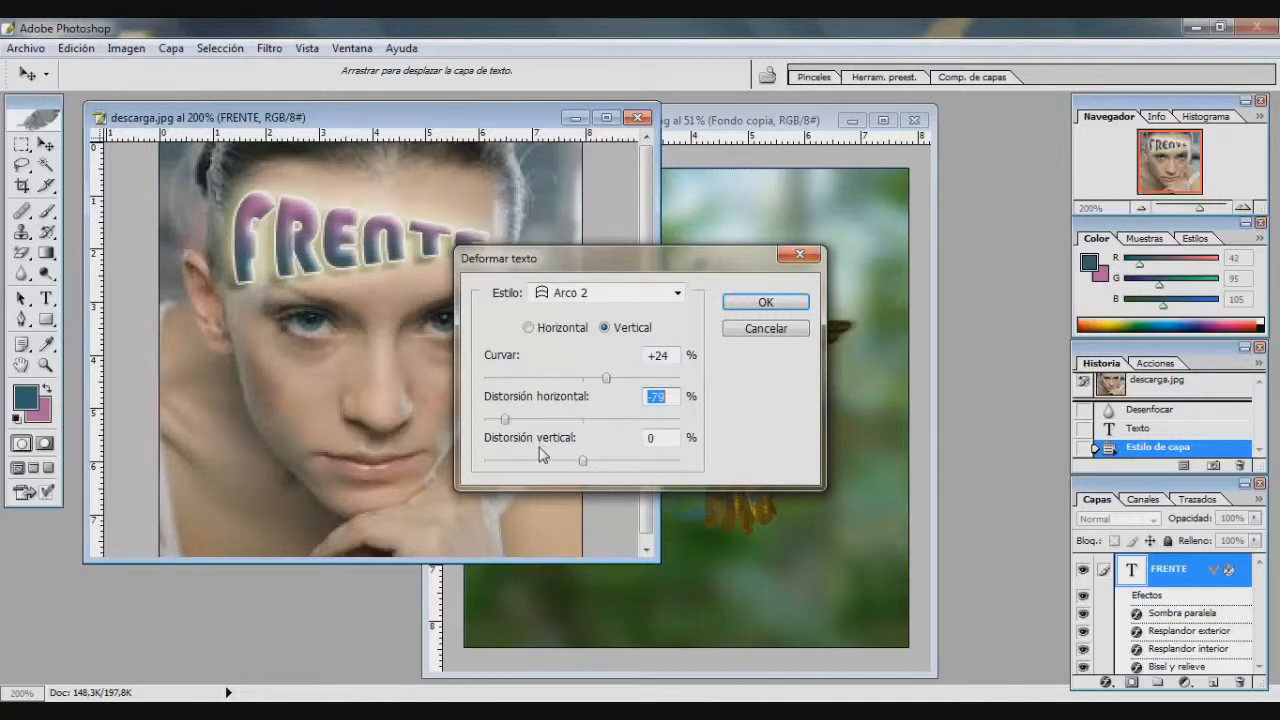
{"action": "left_click_drag", "start_coordinate": [583, 460], "coordinate": [555, 460]}
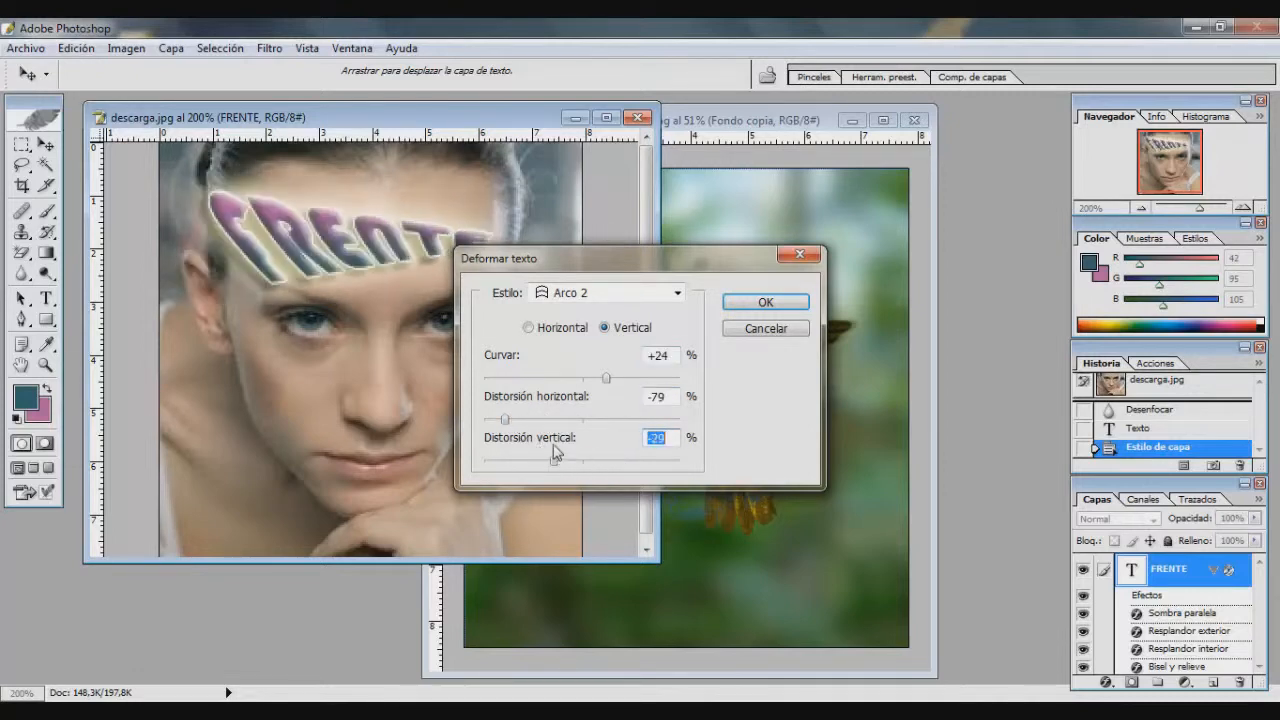
{"action": "left_click", "coordinate": [740, 330]}
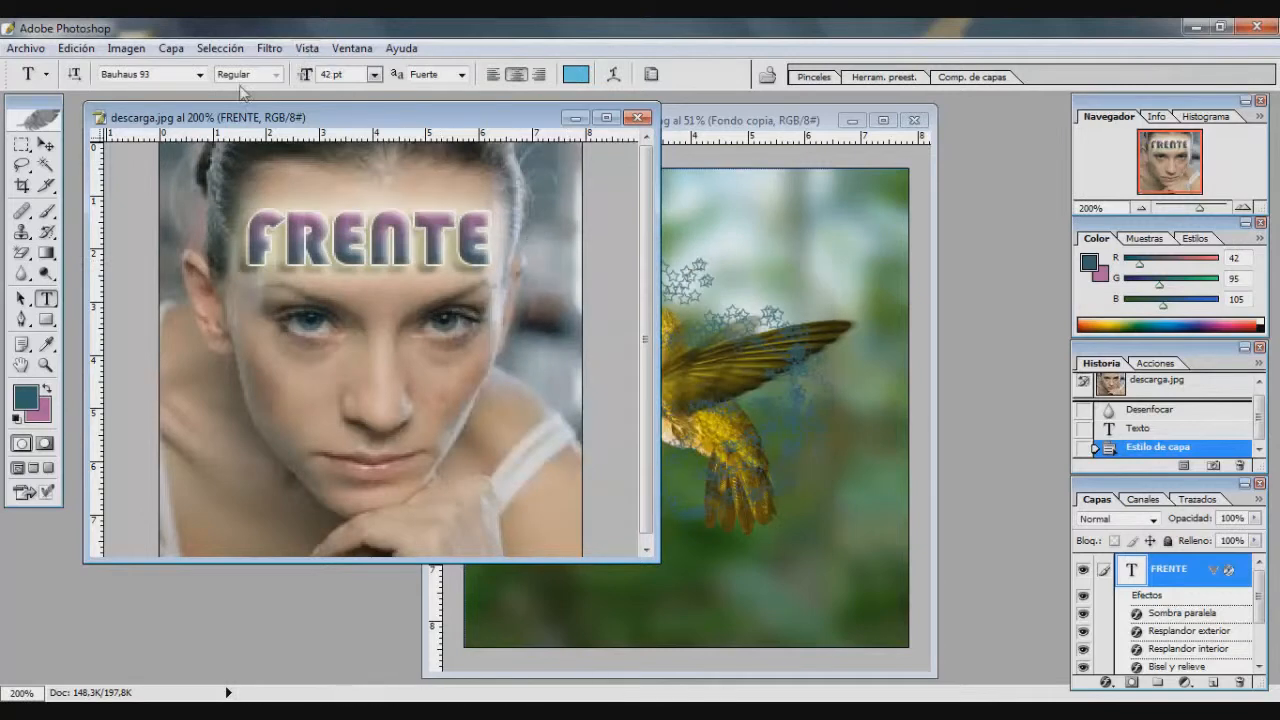
Try the Pen tool by drawing a filled shape with curved and straight segments over the woman's face.
{"action": "left_click", "coordinate": [22, 320]}
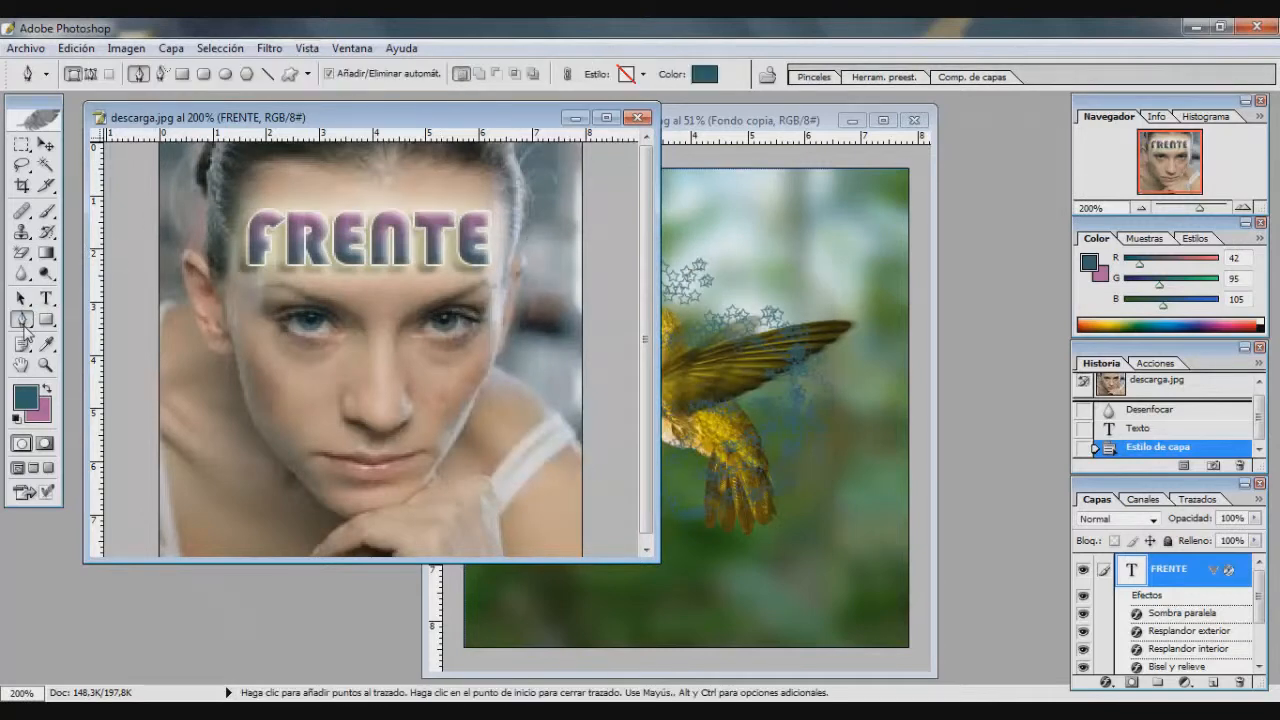
{"action": "left_click_drag", "start_coordinate": [240, 425], "coordinate": [397, 343]}
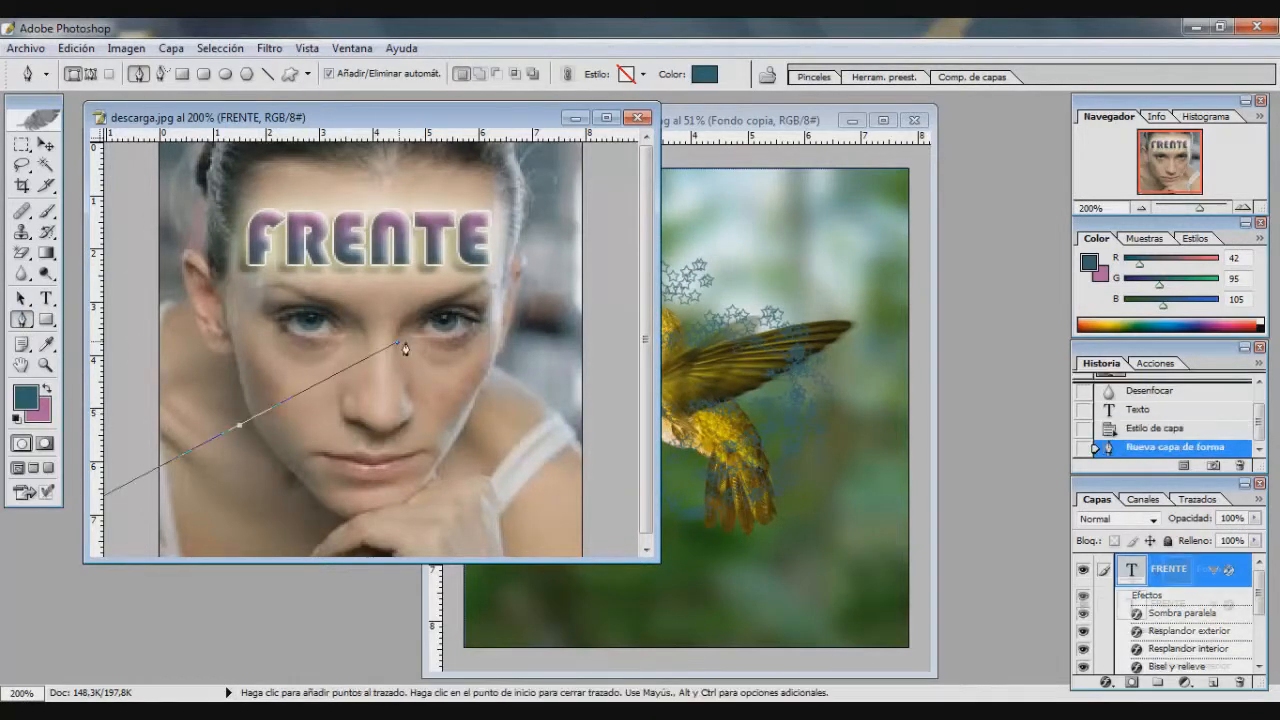
{"action": "left_click", "coordinate": [318, 259]}
{"action": "left_click", "coordinate": [232, 232]}
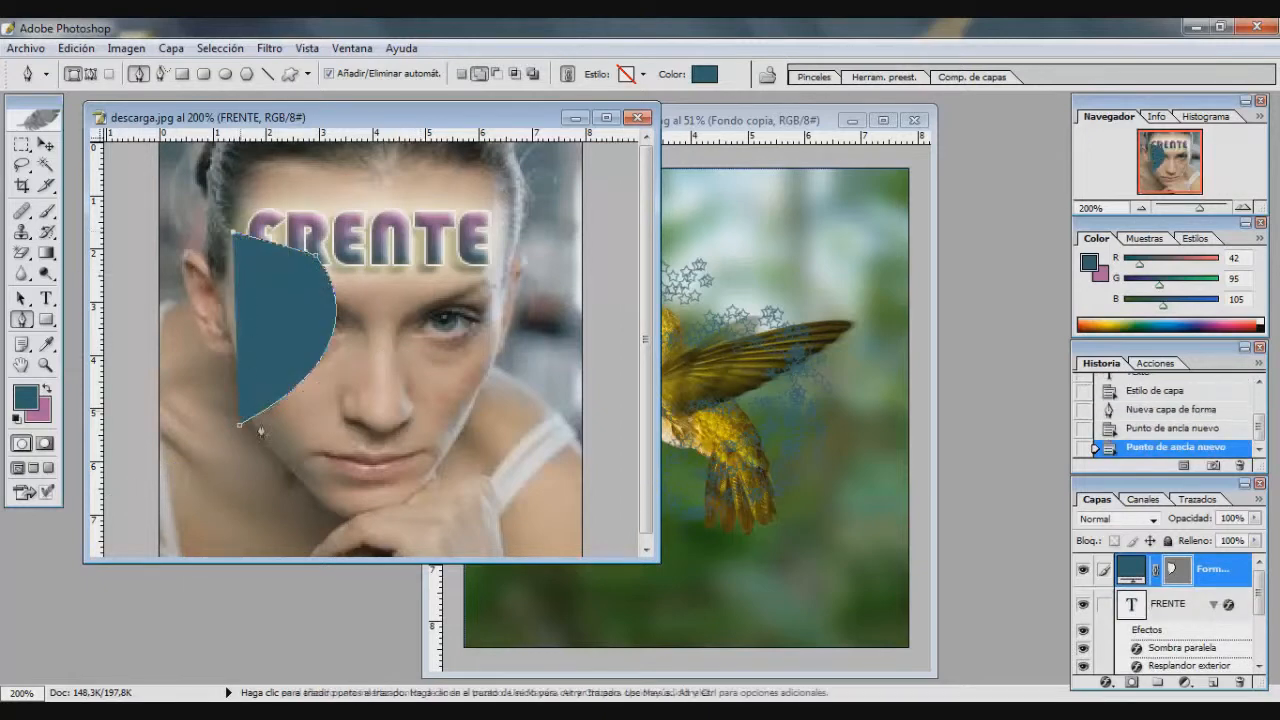
{"action": "left_click", "coordinate": [418, 437]}
{"action": "left_click", "coordinate": [486, 356]}
{"action": "left_click", "coordinate": [478, 250]}
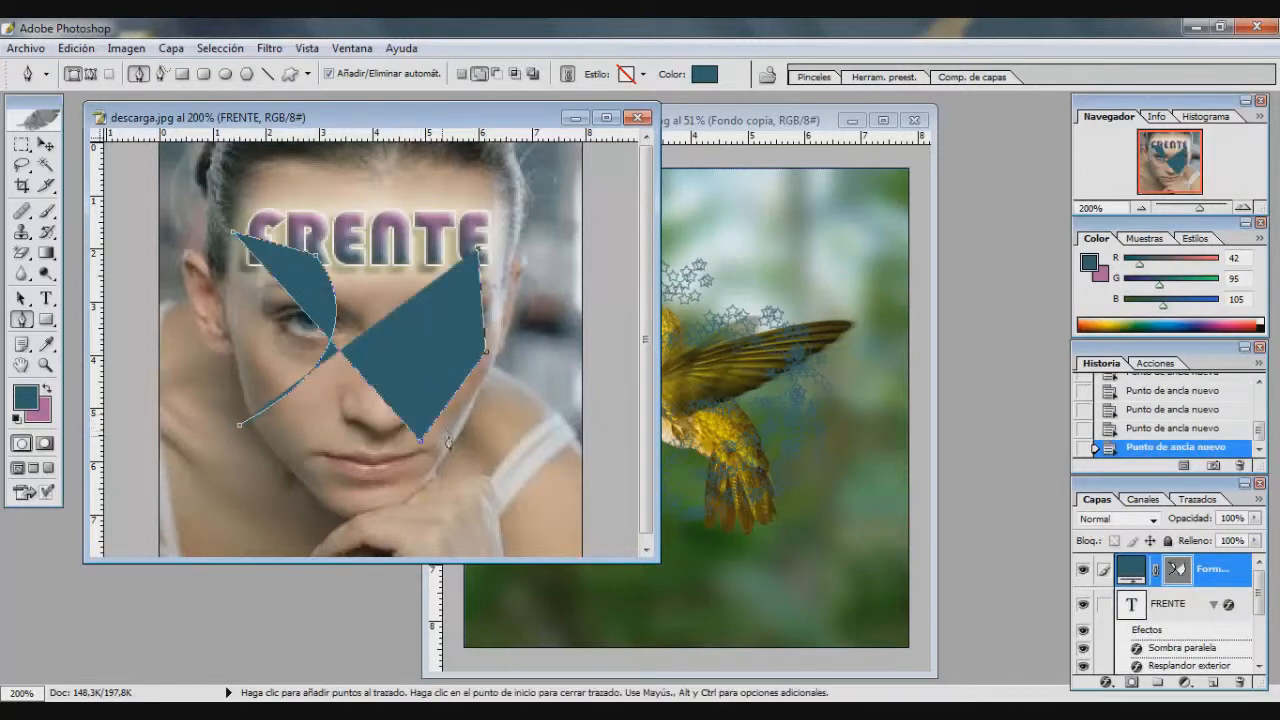
Delete the Pen tool shape from the history, going back to the layer style state.
{"action": "left_click", "coordinate": [1200, 391]}
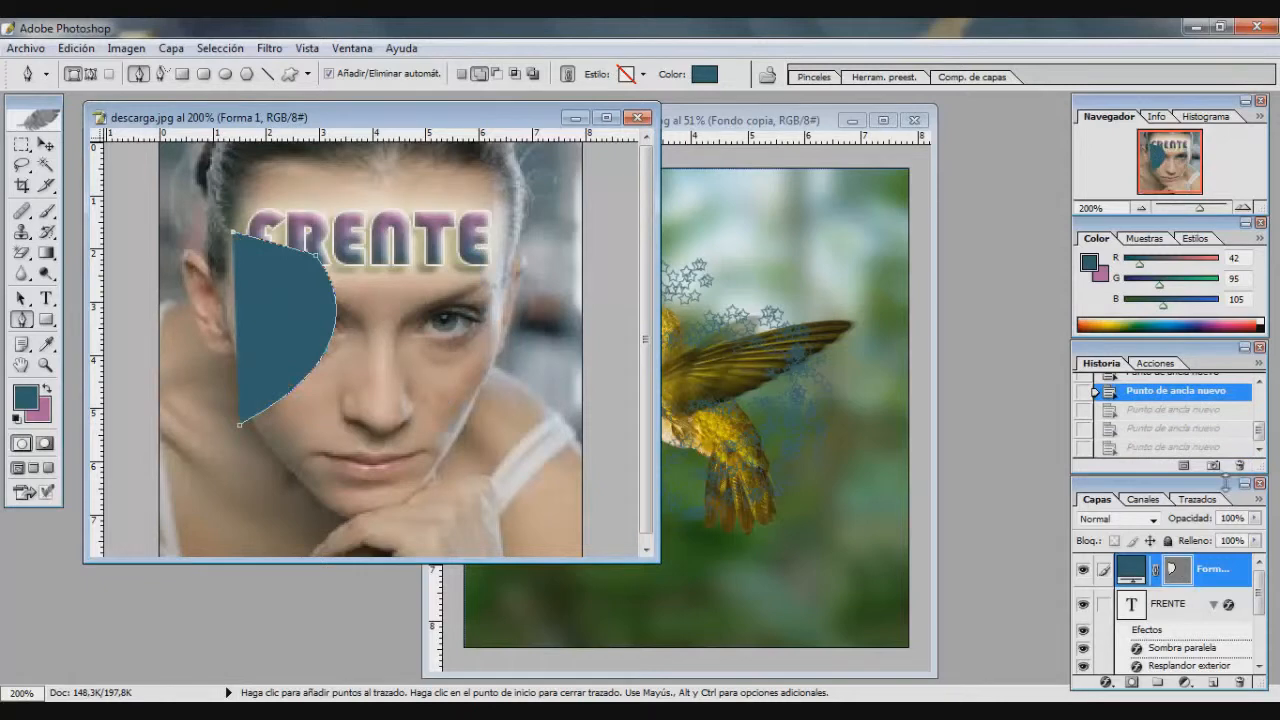
{"action": "left_click", "coordinate": [1238, 468], "text": "alt"}
{"action": "left_click", "coordinate": [1238, 468], "text": "alt"}
{"action": "left_click", "coordinate": [1238, 468], "text": "alt"}
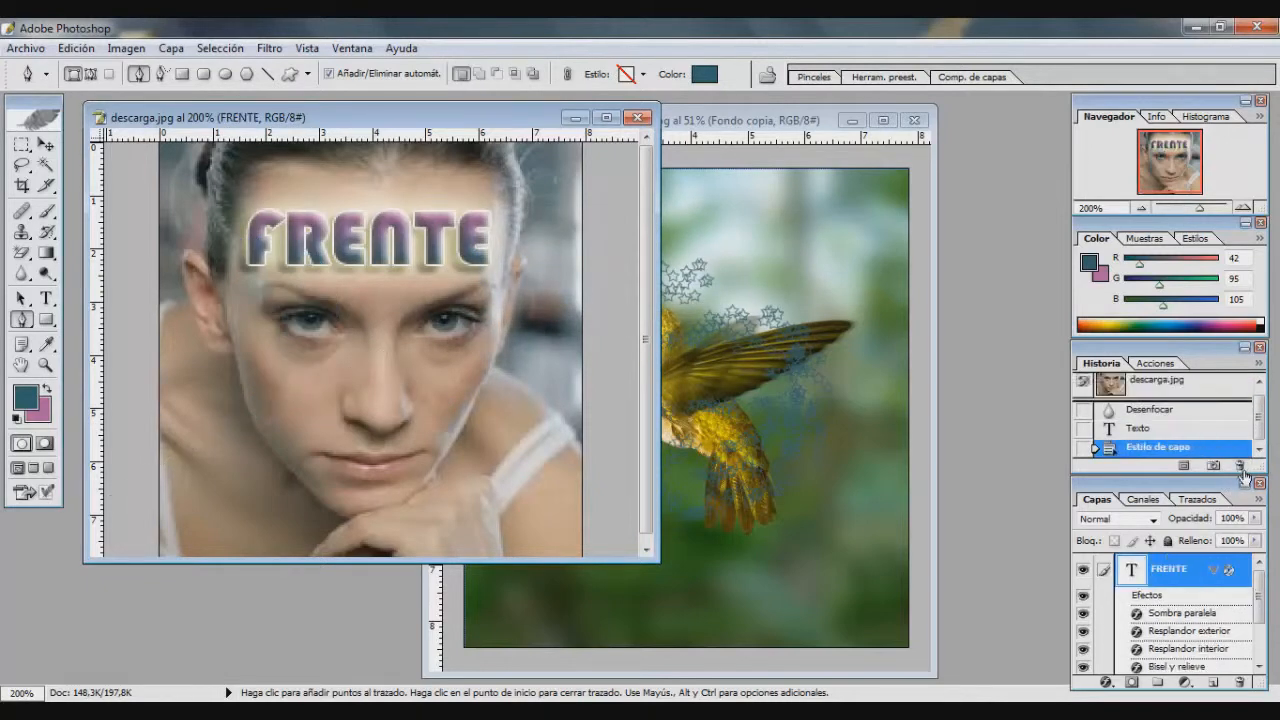
Add a new layer and draw a filled teal rectangle across the photo's full width, covering the FRENTE text.
{"action": "left_click", "coordinate": [46, 319]}
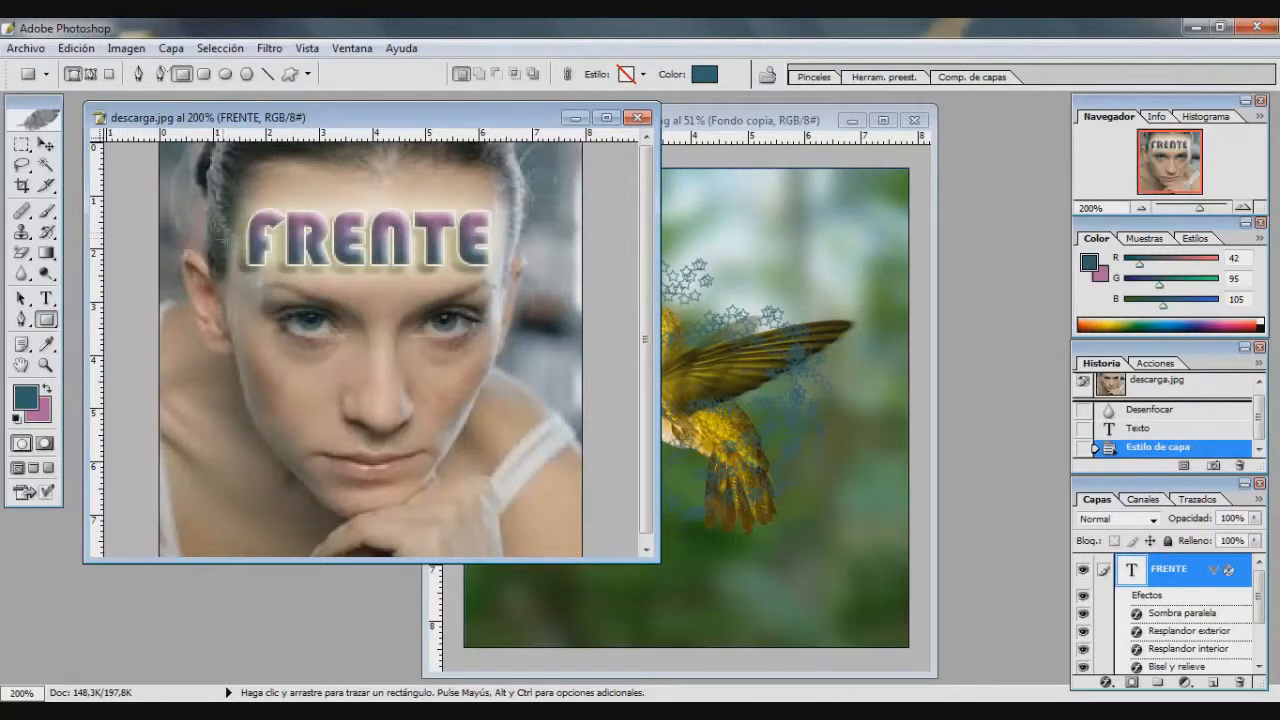
{"action": "left_click", "coordinate": [1213, 683]}
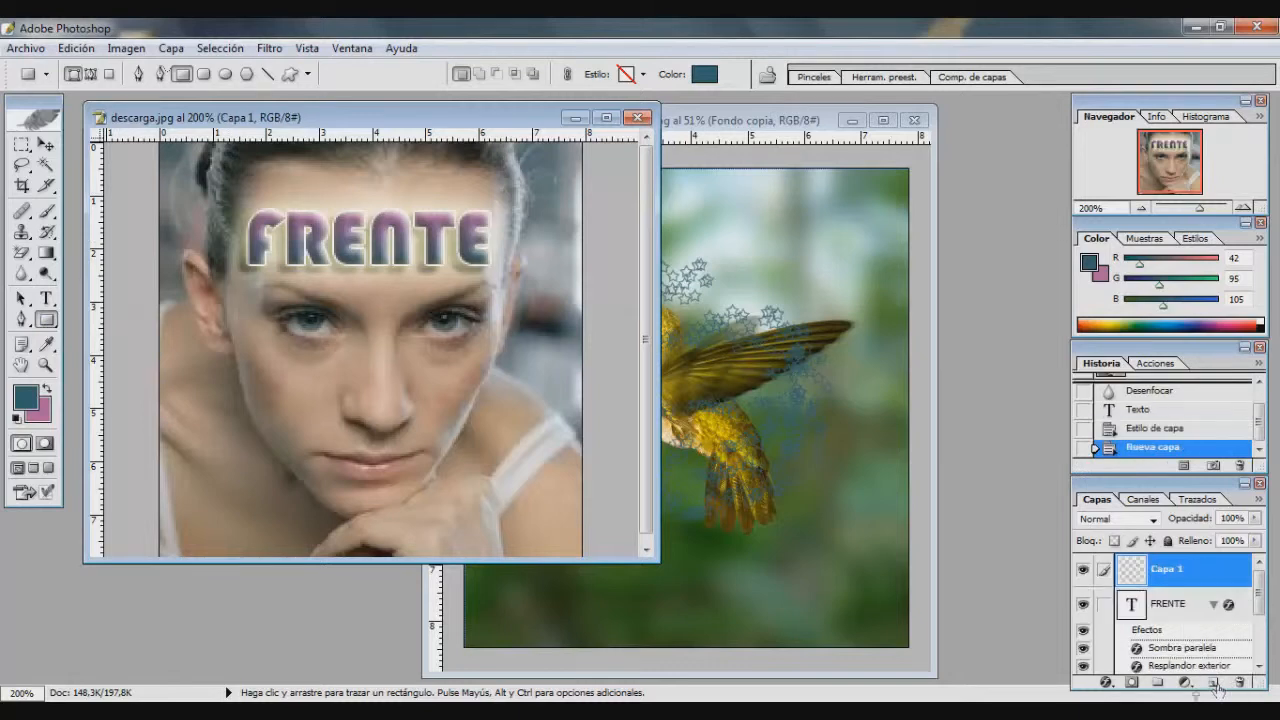
{"action": "mouse_move", "coordinate": [158, 192]}
{"action": "left_mouse_down"}
{"action": "mouse_move", "coordinate": [270, 272]}
{"action": "mouse_move", "coordinate": [570, 300]}
{"action": "mouse_move", "coordinate": [599, 283]}
{"action": "left_mouse_up"}
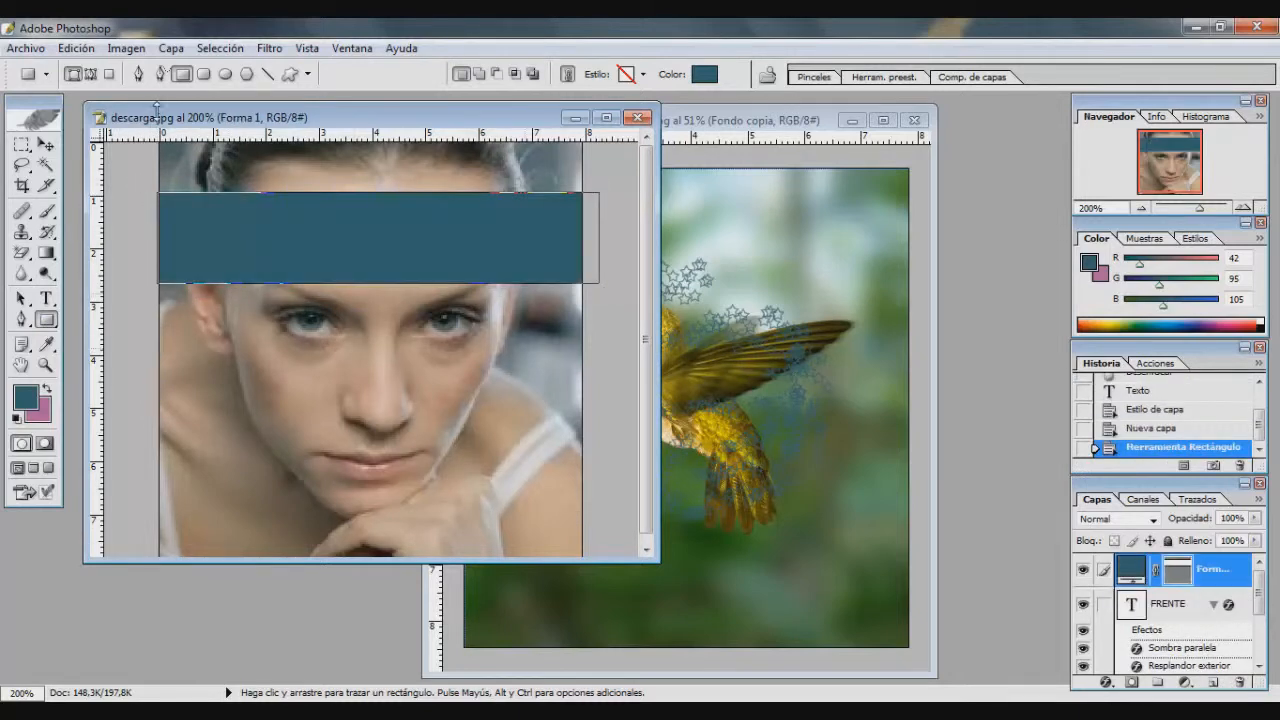
Try a custom frame shape over the lower face, and remove its vector mask and layer.
{"action": "left_click", "coordinate": [290, 75]}
{"action": "left_click", "coordinate": [436, 75]}
{"action": "left_click", "coordinate": [451, 114]}
{"action": "left_click_drag", "start_coordinate": [370, 346], "coordinate": [498, 523]}
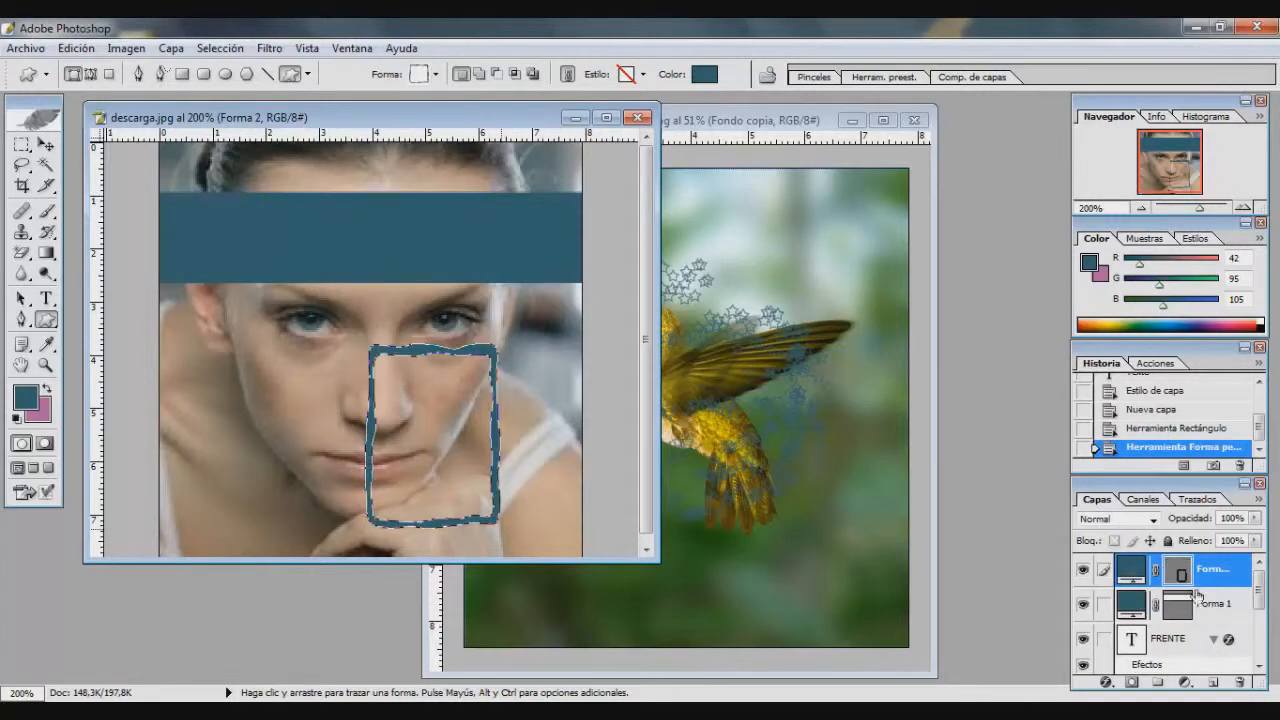
{"action": "left_click_drag", "start_coordinate": [1226, 614], "coordinate": [1240, 682]}
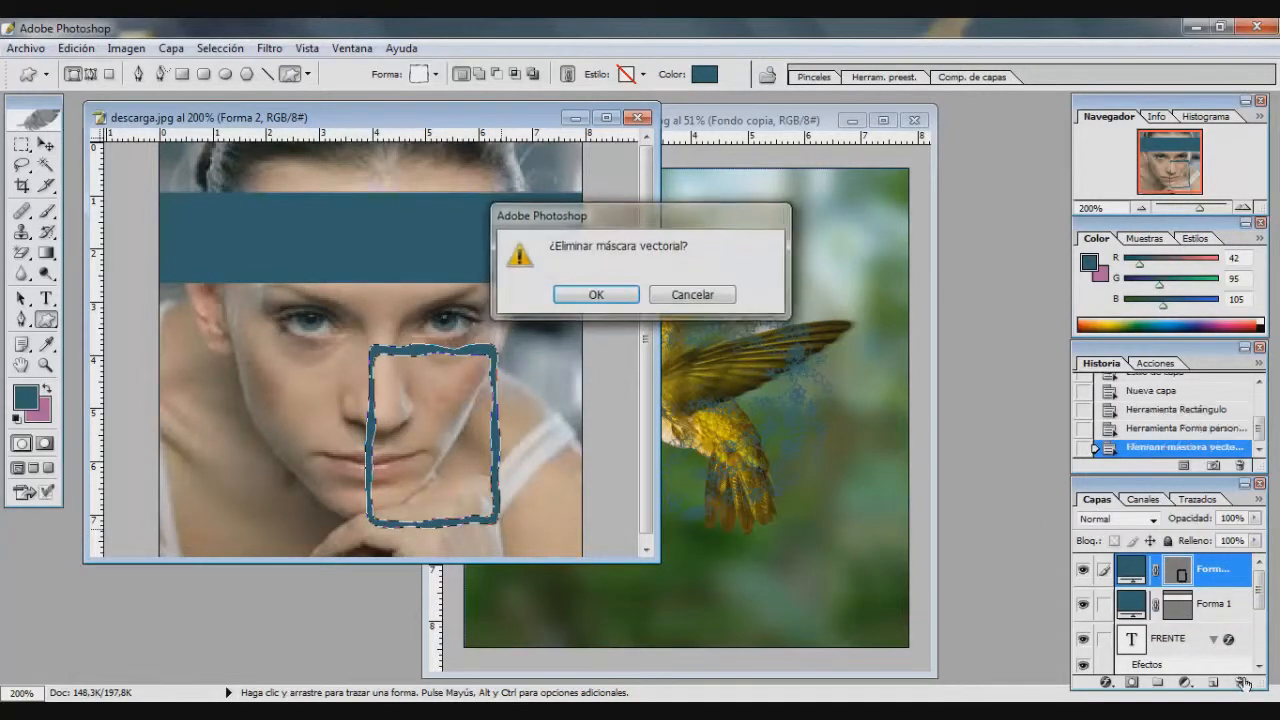
{"action": "key", "text": "Return"}
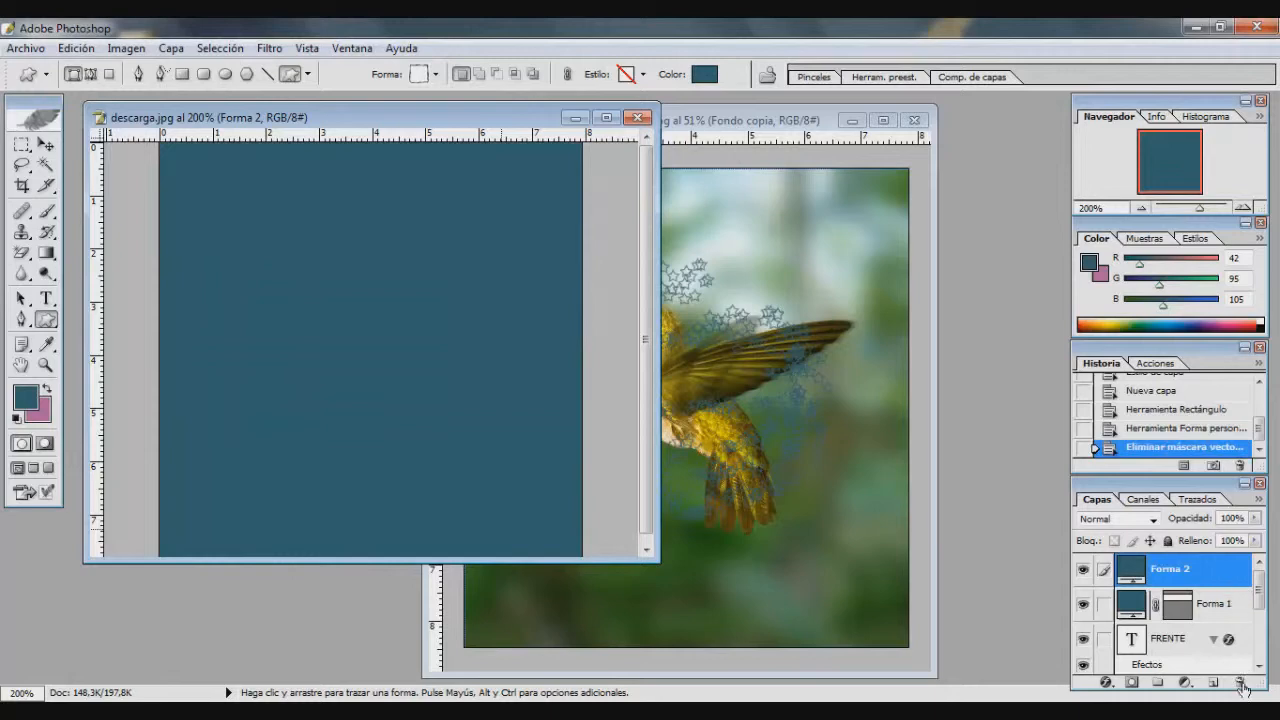
{"action": "left_click_drag", "start_coordinate": [1243, 688], "coordinate": [1243, 688]}
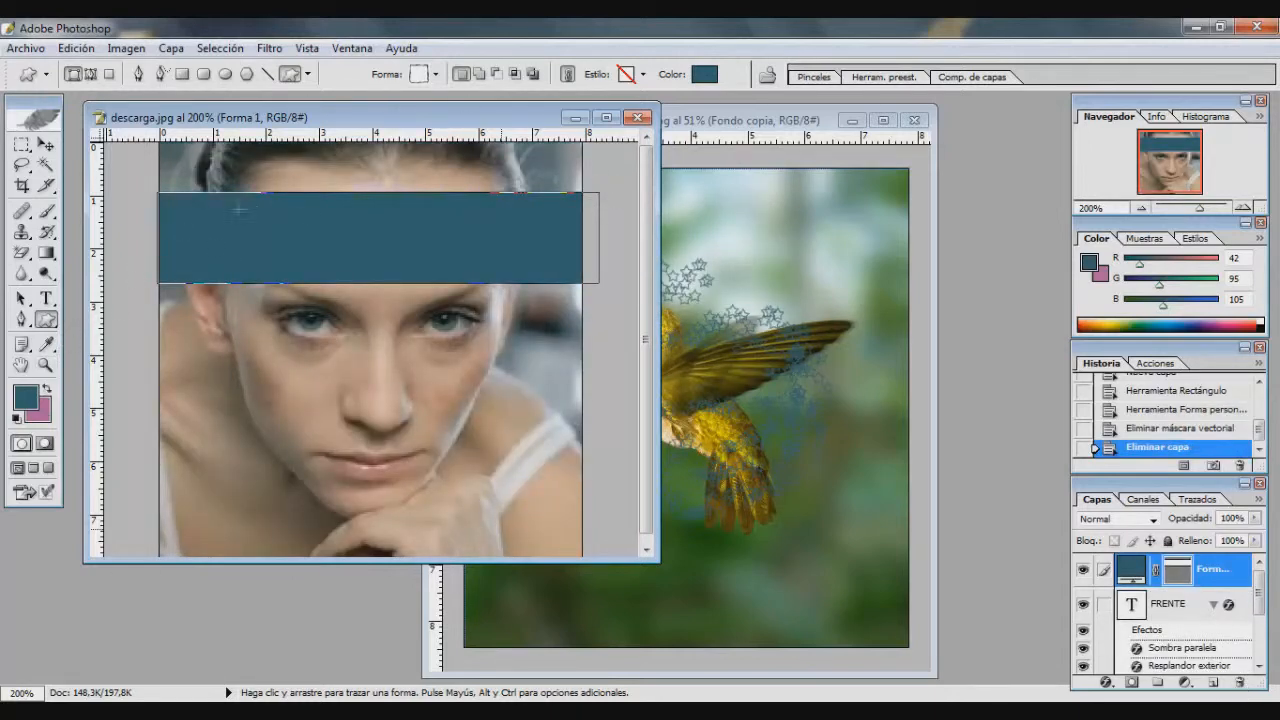
Give the teal rectangle a 3 px white outside stroke and a drop shadow.
{"action": "left_click", "coordinate": [1106, 682]}
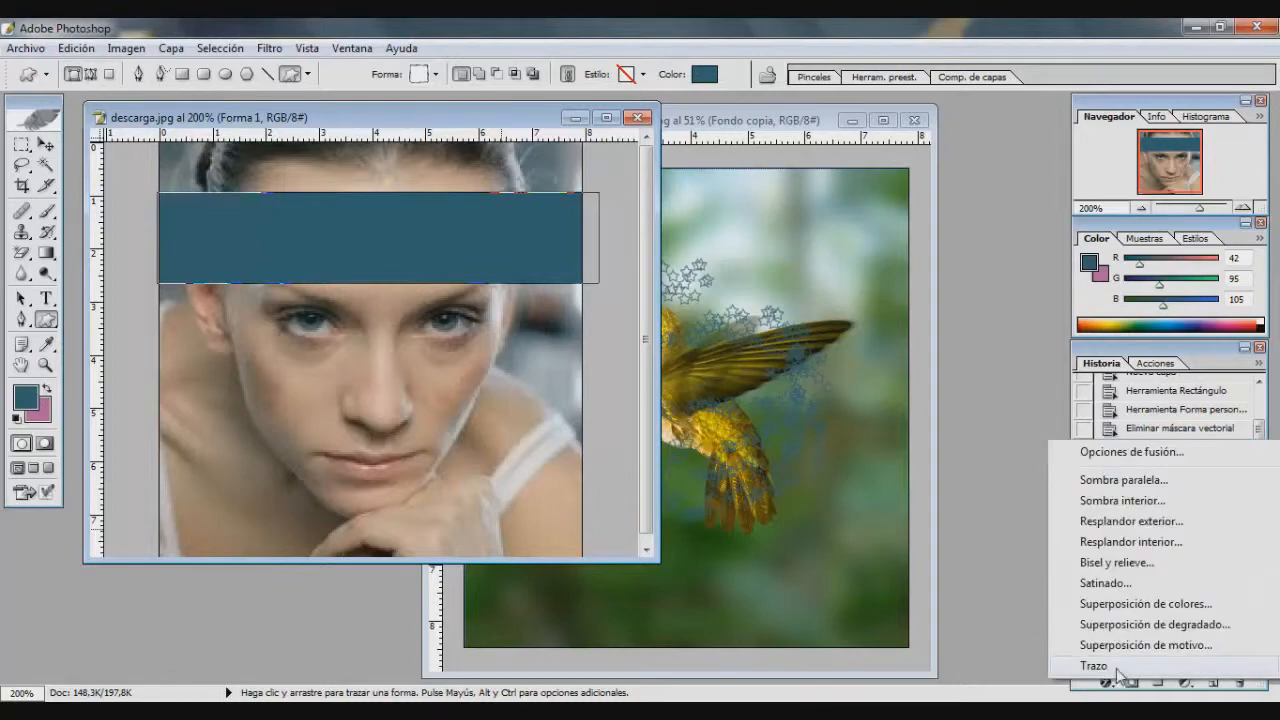
{"action": "left_click", "coordinate": [1095, 663]}
{"action": "left_click", "coordinate": [879, 367]}
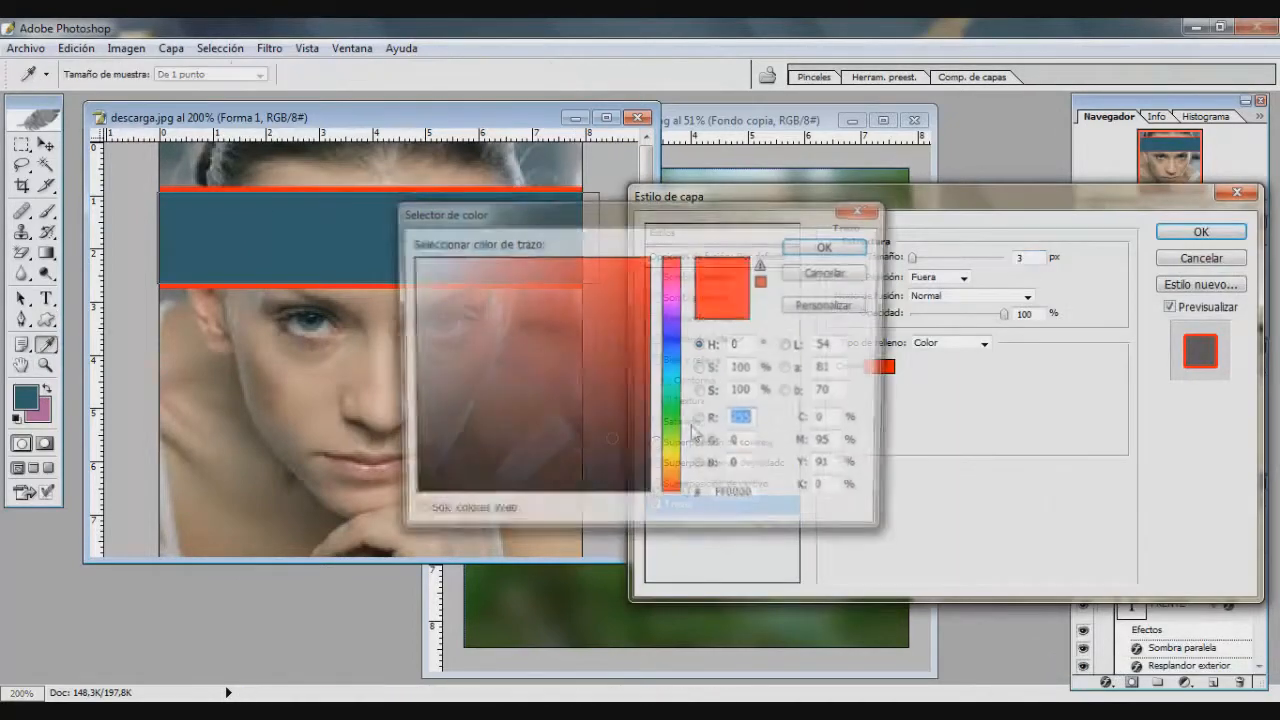
{"action": "left_click", "coordinate": [829, 245]}
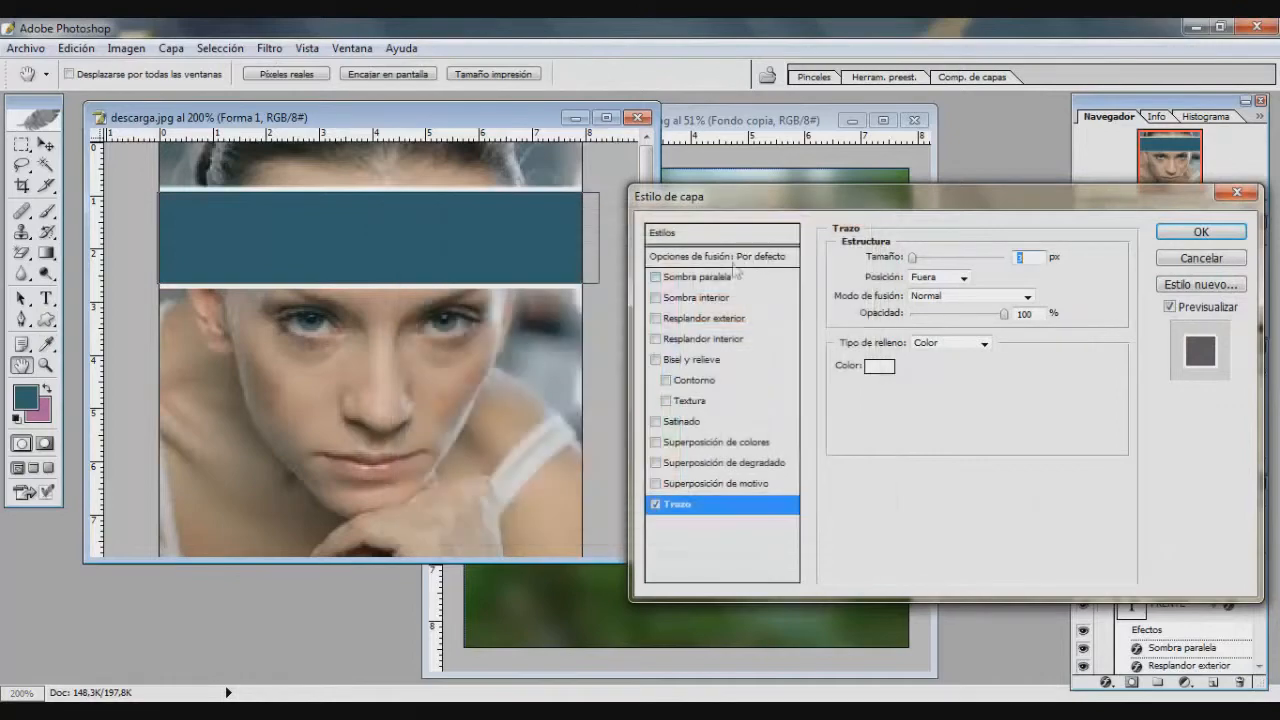
{"action": "left_click", "coordinate": [705, 277]}
{"action": "left_click", "coordinate": [1196, 233]}
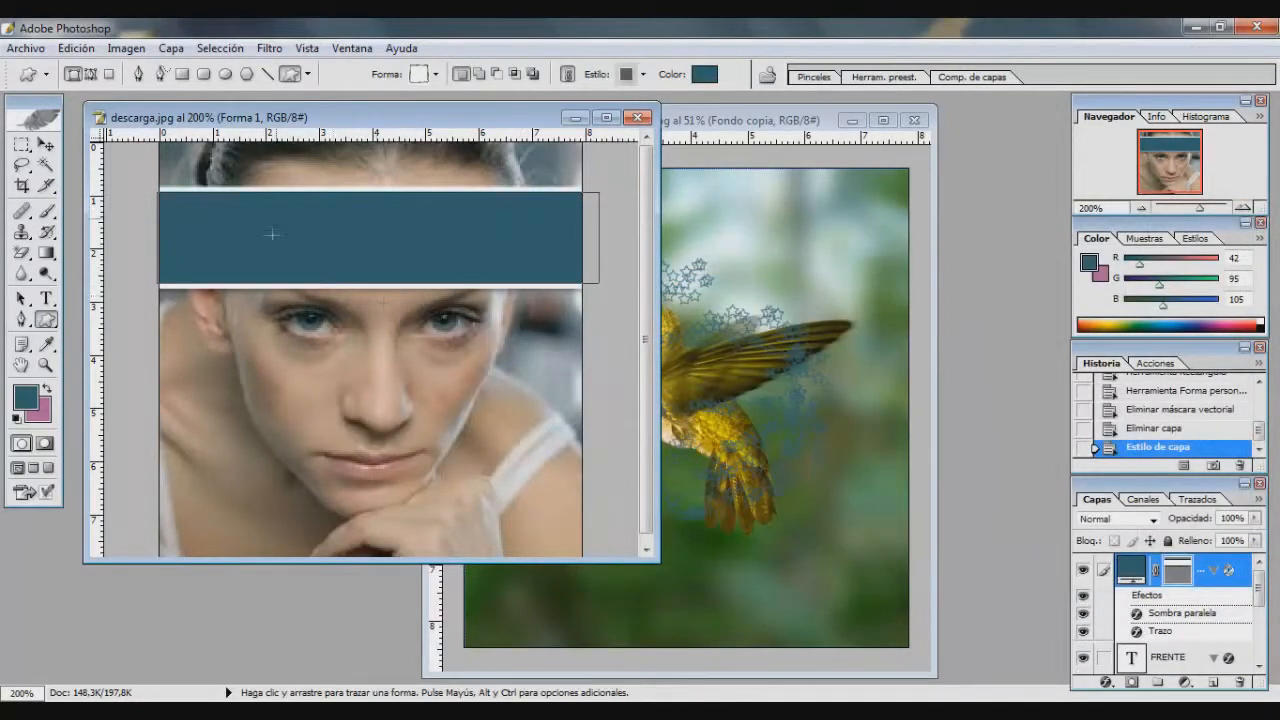
Enlarge the Layers palette and move the rectangle's layer below the FRENTE text layer.
{"action": "left_click_drag", "start_coordinate": [1178, 484], "coordinate": [986, 106]}
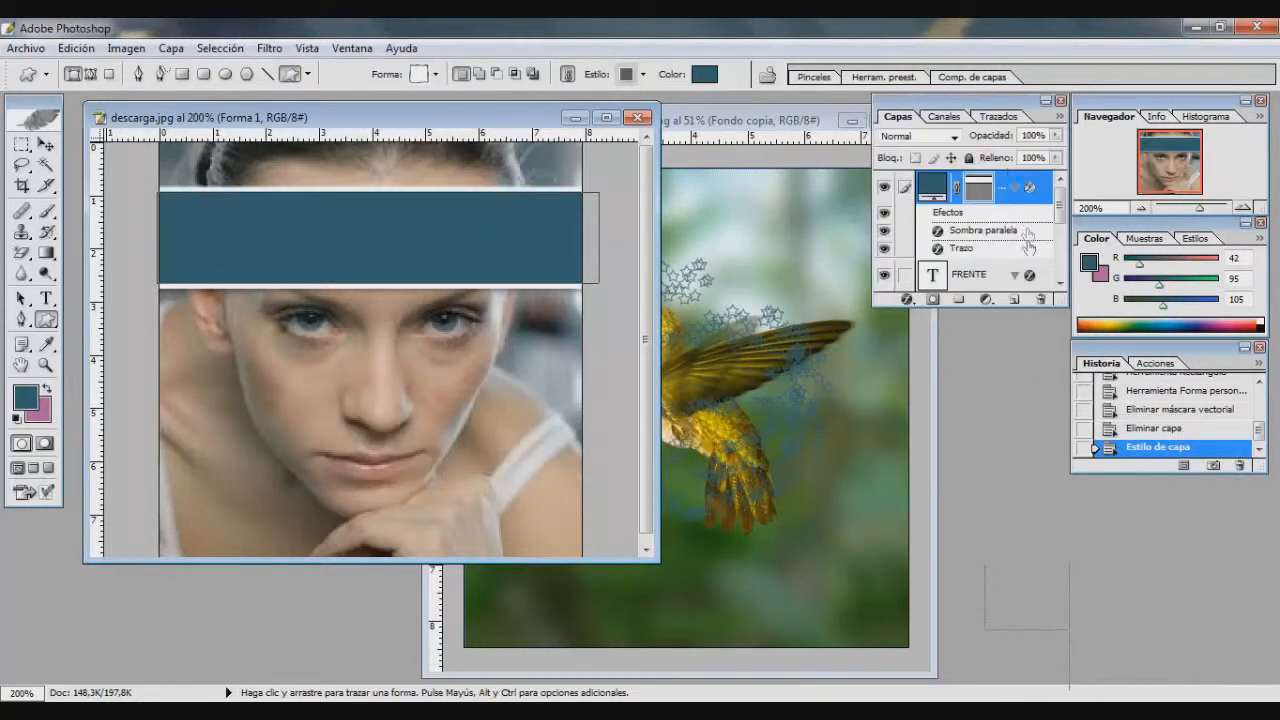
{"action": "left_click_drag", "start_coordinate": [1000, 312], "coordinate": [1033, 612]}
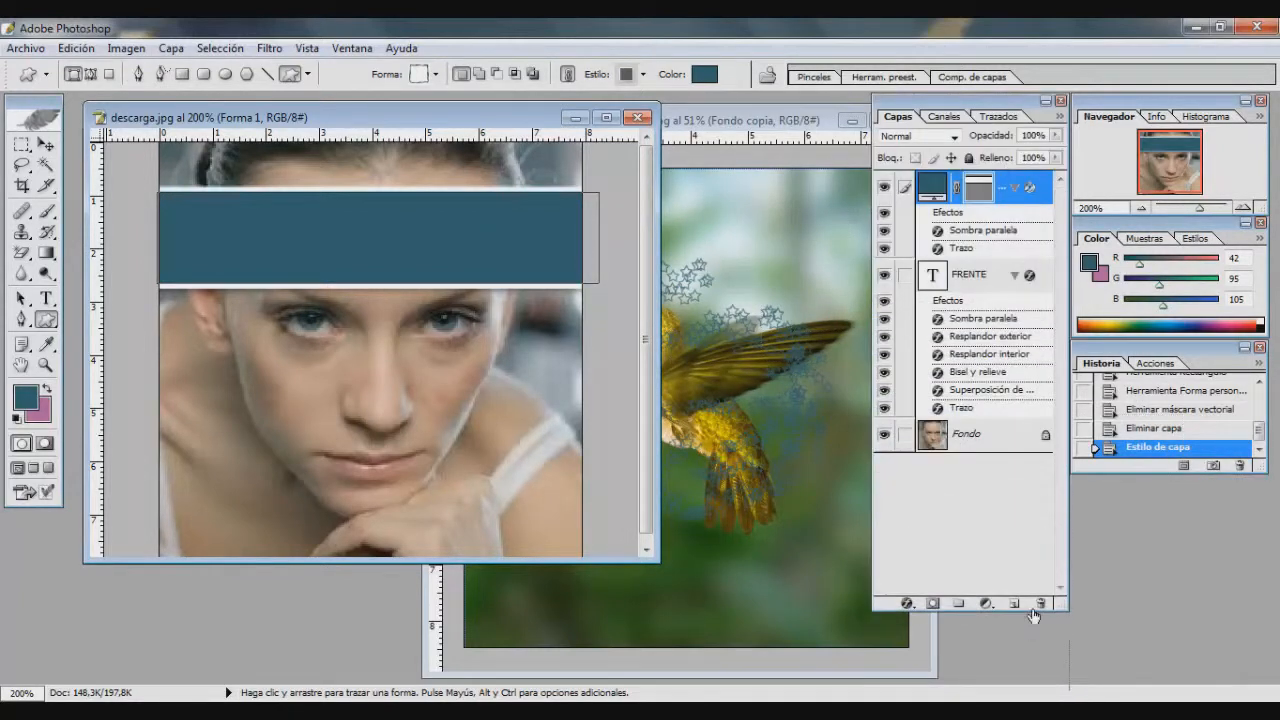
{"action": "left_click_drag", "start_coordinate": [1048, 187], "coordinate": [1041, 287]}
{"action": "left_click_drag", "start_coordinate": [1018, 410], "coordinate": [968, 430]}
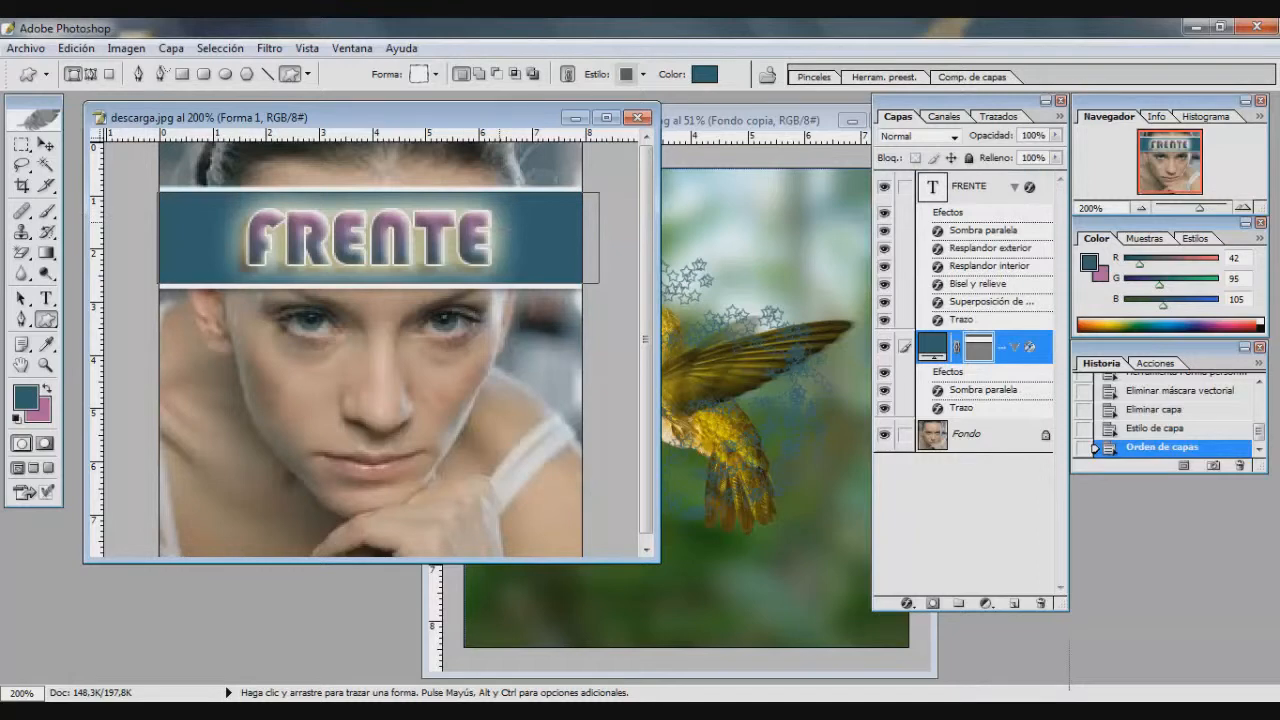
Shrink the Layers palette and move it back under the History palette.
{"action": "left_click_drag", "start_coordinate": [975, 612], "coordinate": [978, 385]}
{"action": "left_click_drag", "start_coordinate": [992, 110], "coordinate": [1137, 531]}
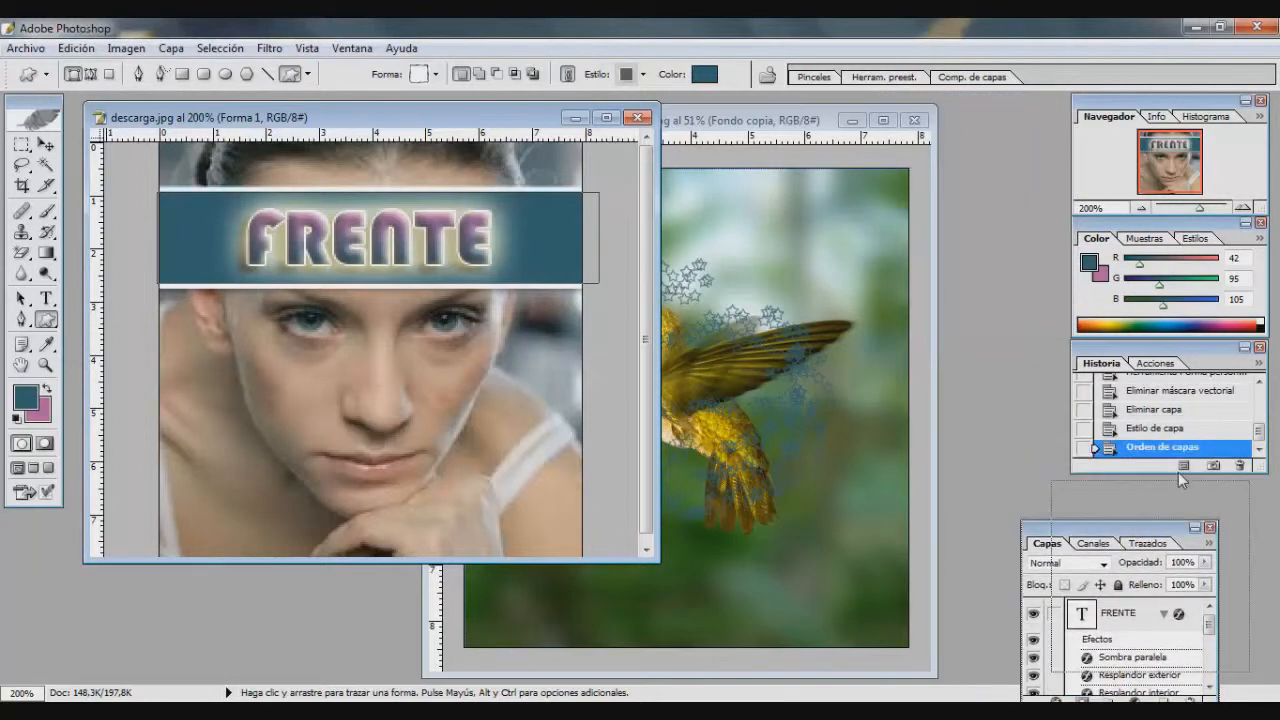
{"action": "left_click_drag", "start_coordinate": [1201, 486], "coordinate": [1148, 490]}
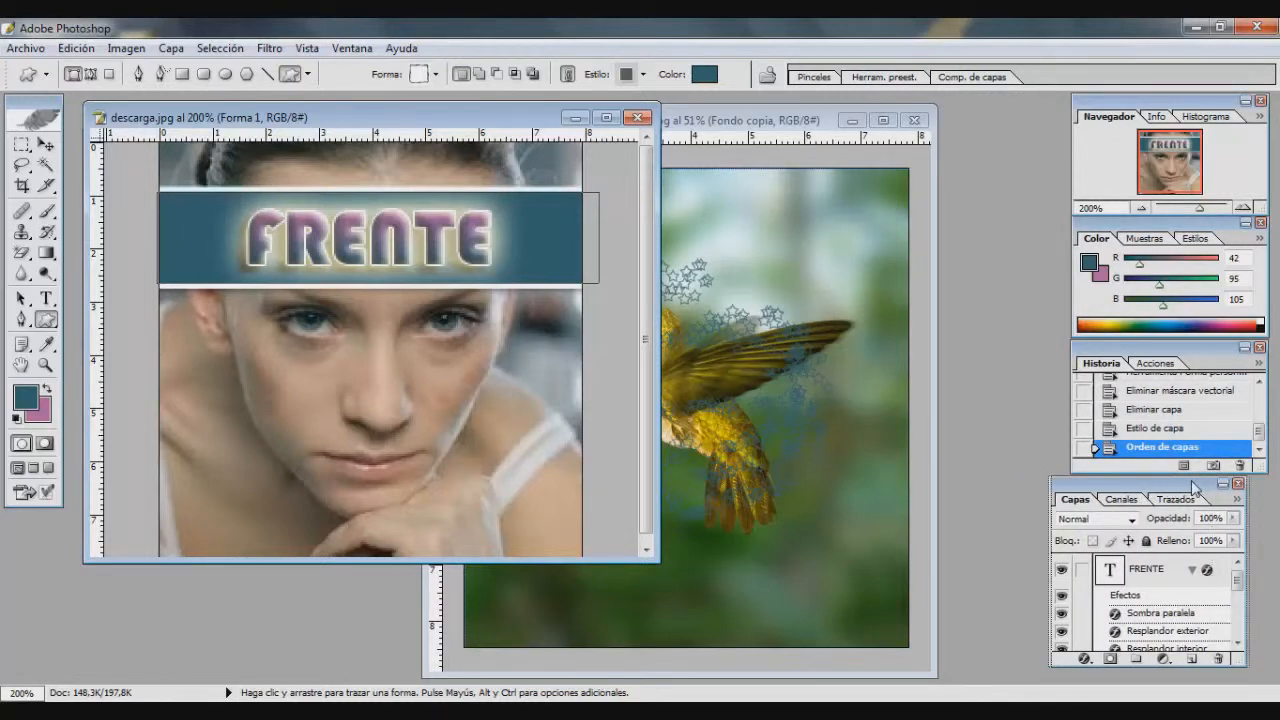
{"action": "left_click_drag", "start_coordinate": [1205, 487], "coordinate": [1227, 487]}
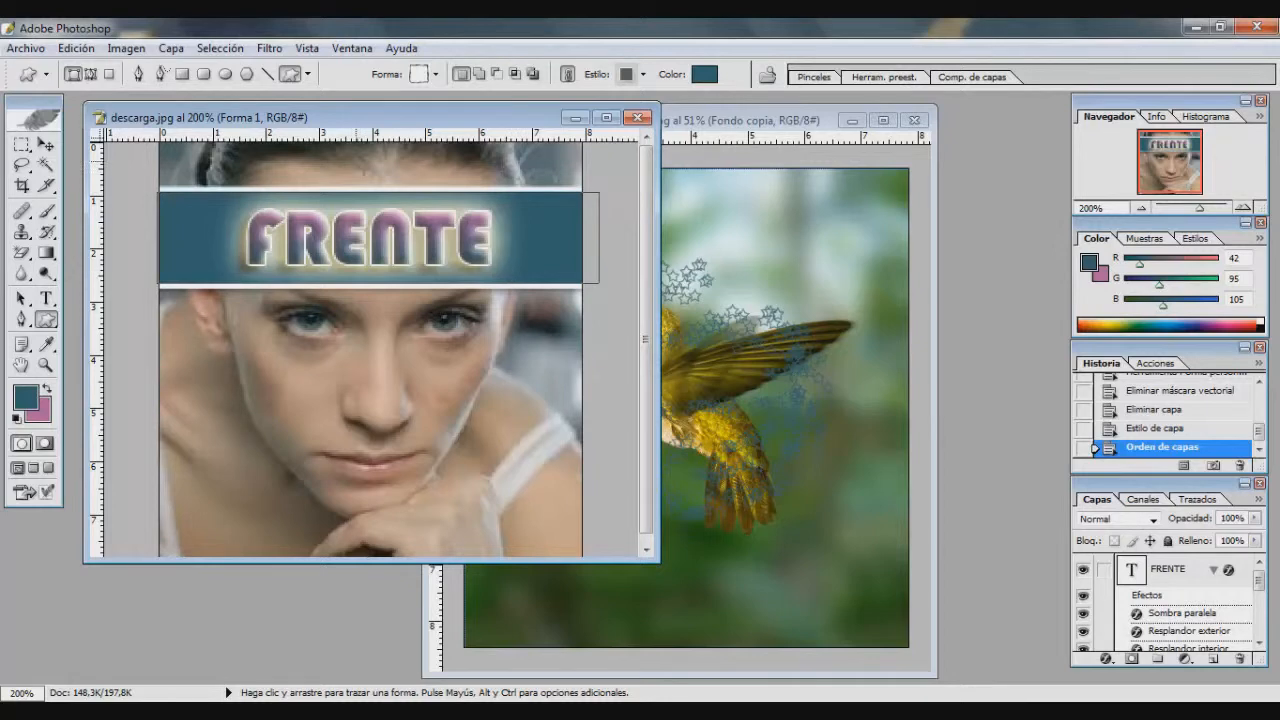
{"action": "left_click", "coordinate": [21, 347]}
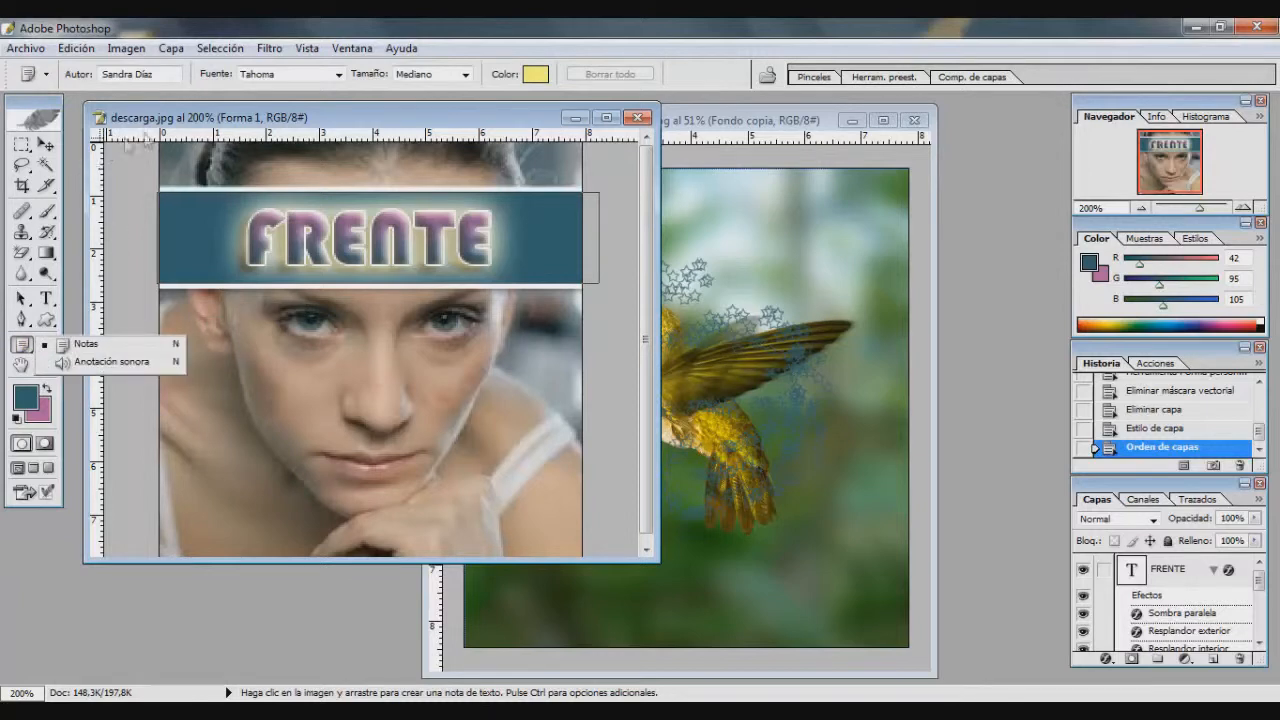
{"action": "left_click", "coordinate": [186, 117]}
Sample foreground colours with the Eyedropper from the cheek, the eye and the chin, ending with the teal band.
{"action": "left_click", "coordinate": [47, 346]}
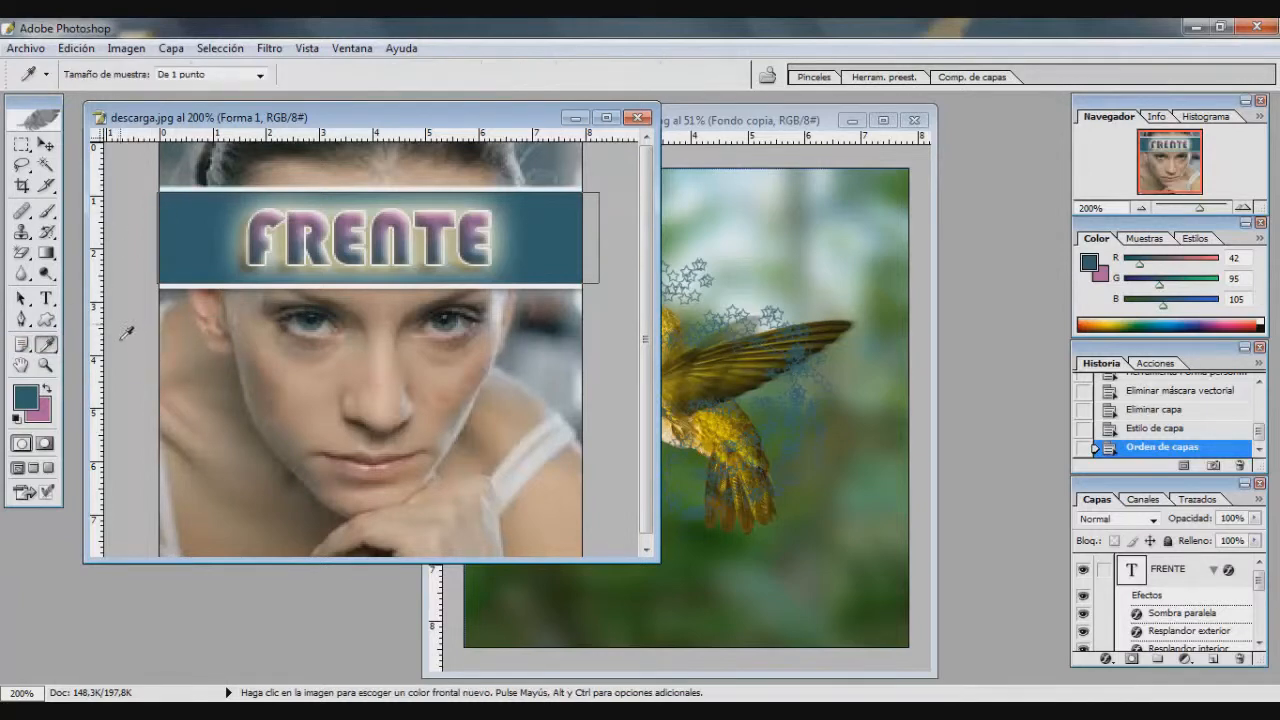
{"action": "left_click", "coordinate": [48, 350]}
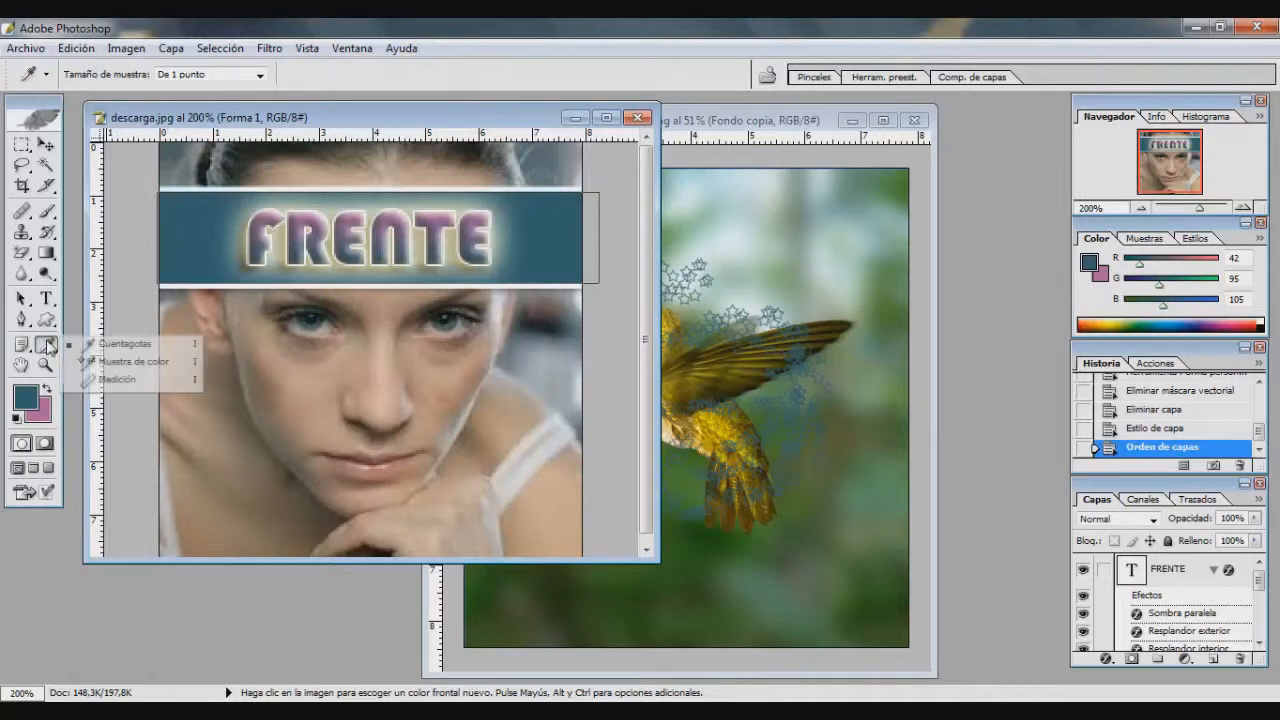
{"action": "left_click", "coordinate": [160, 346]}
{"action": "left_click", "coordinate": [304, 383]}
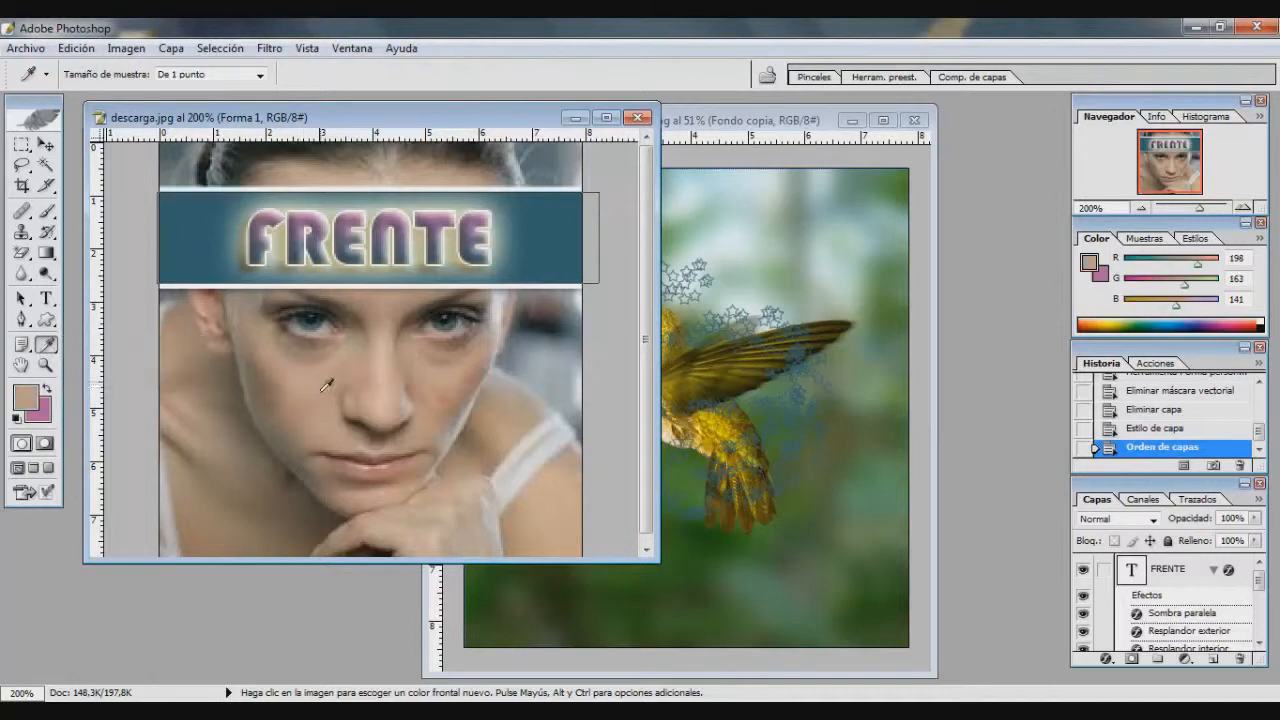
{"action": "left_click", "coordinate": [320, 333]}
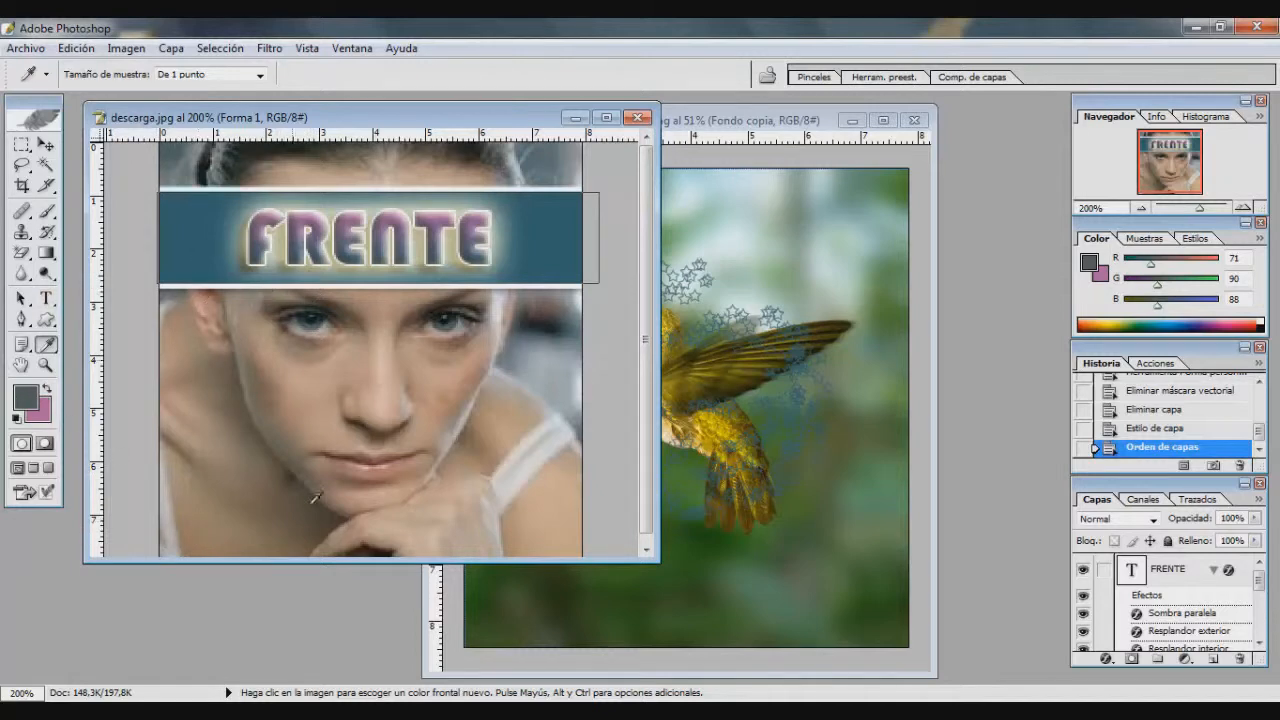
{"action": "left_click", "coordinate": [350, 491]}
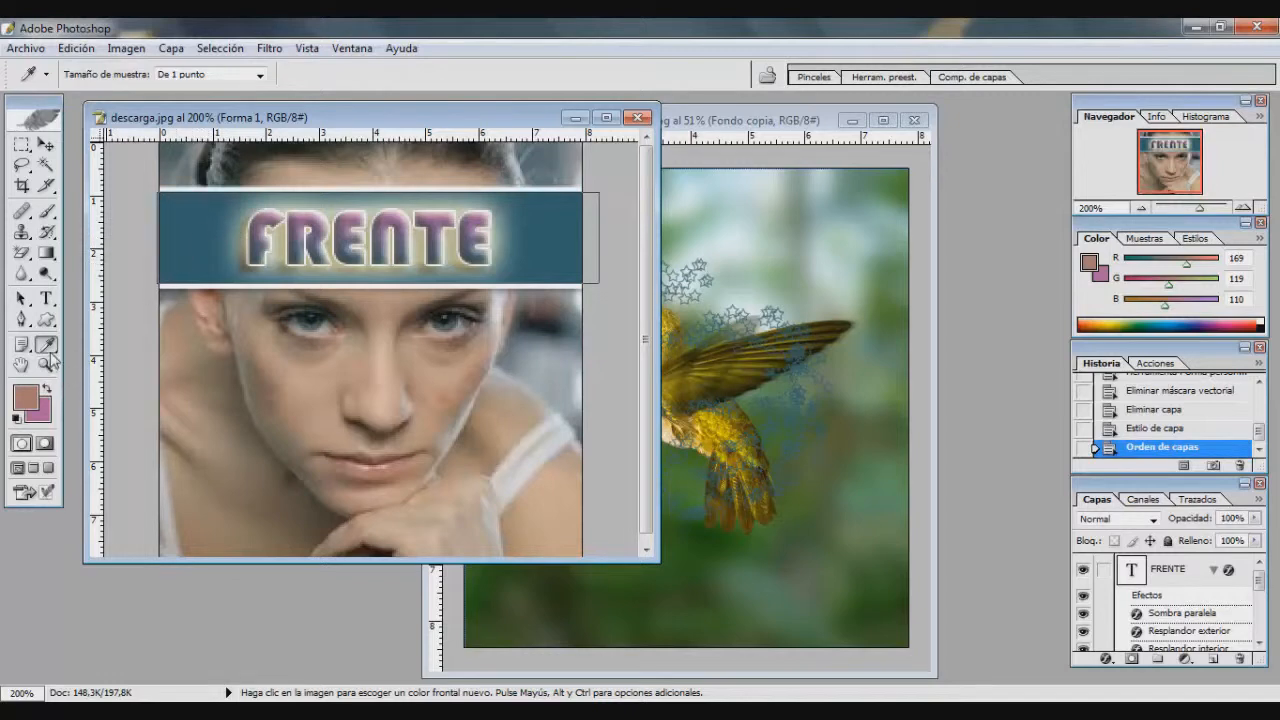
{"action": "left_click", "coordinate": [221, 208]}
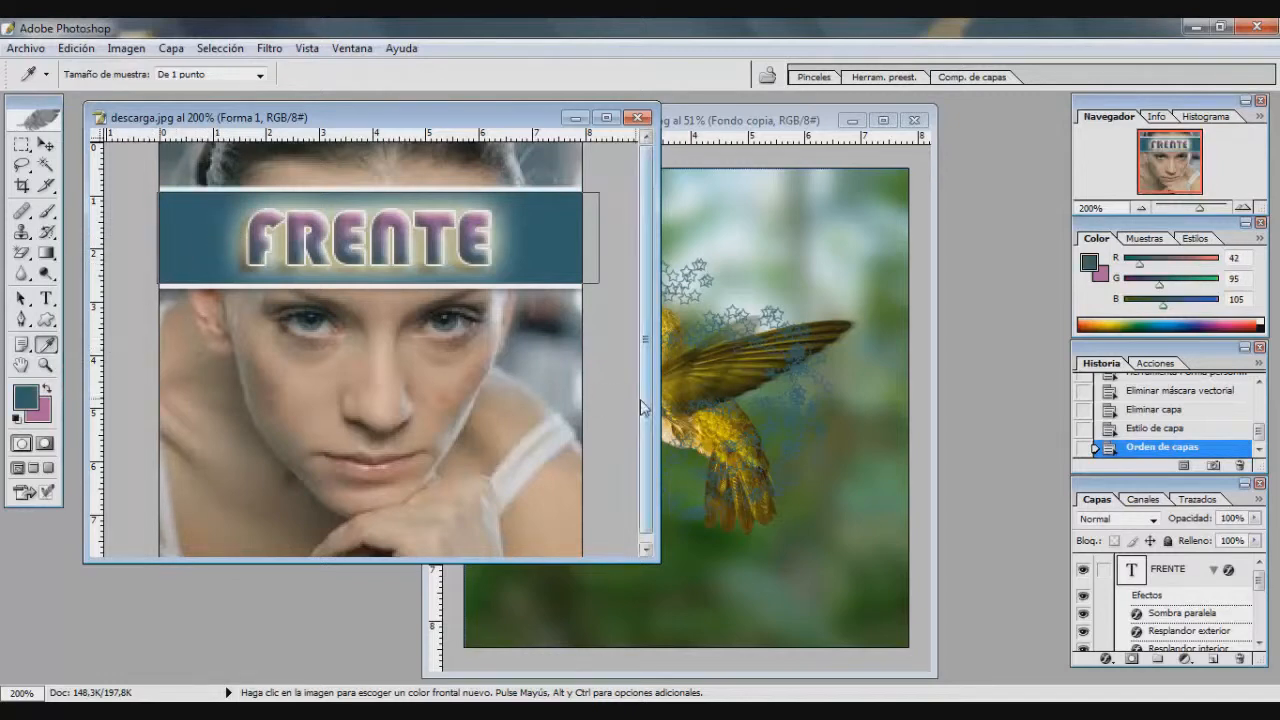
View the portrait with the Zoom tool at 300%, actual pixels, fit to screen and print size.
{"action": "left_click", "coordinate": [45, 365]}
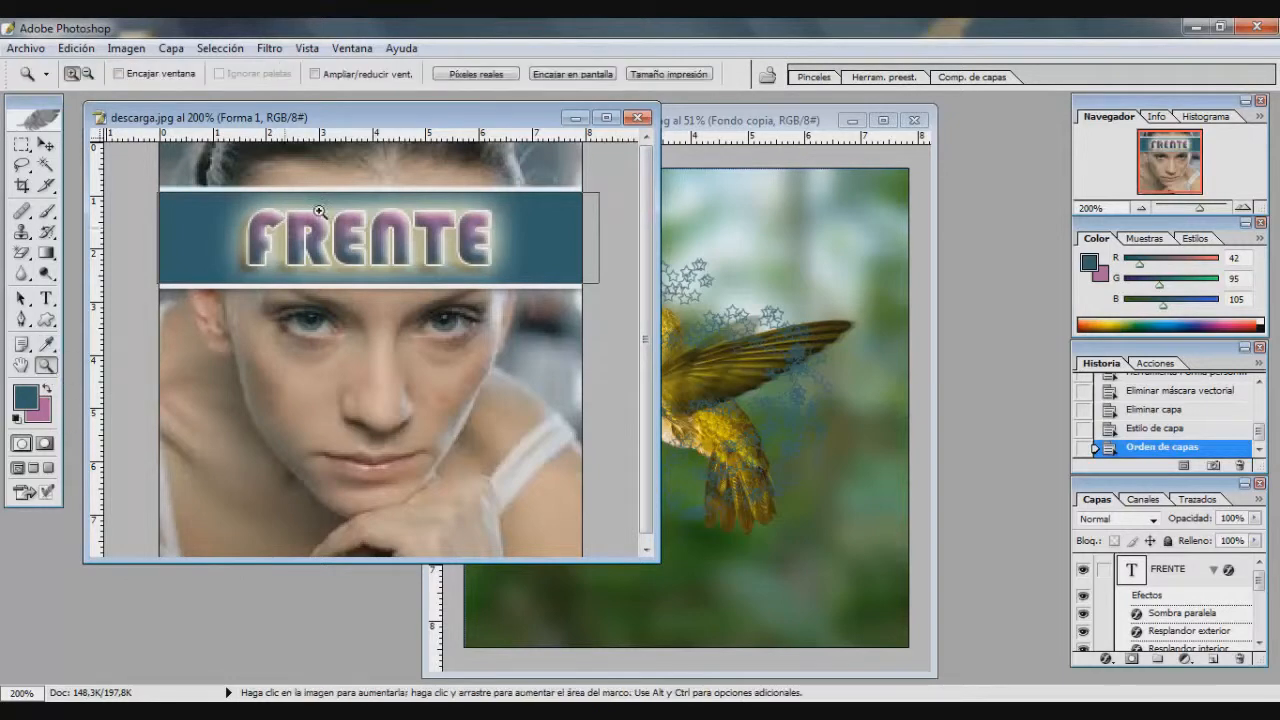
{"action": "left_click", "coordinate": [391, 279]}
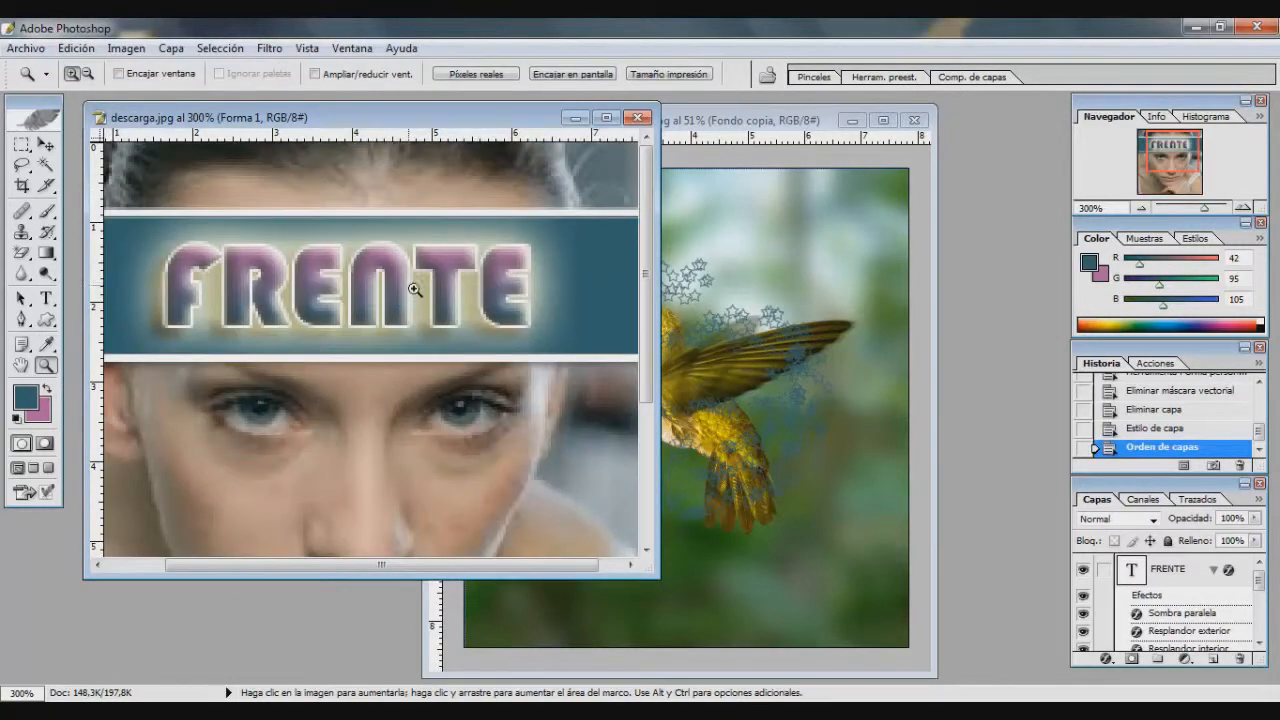
{"action": "left_click", "coordinate": [491, 77]}
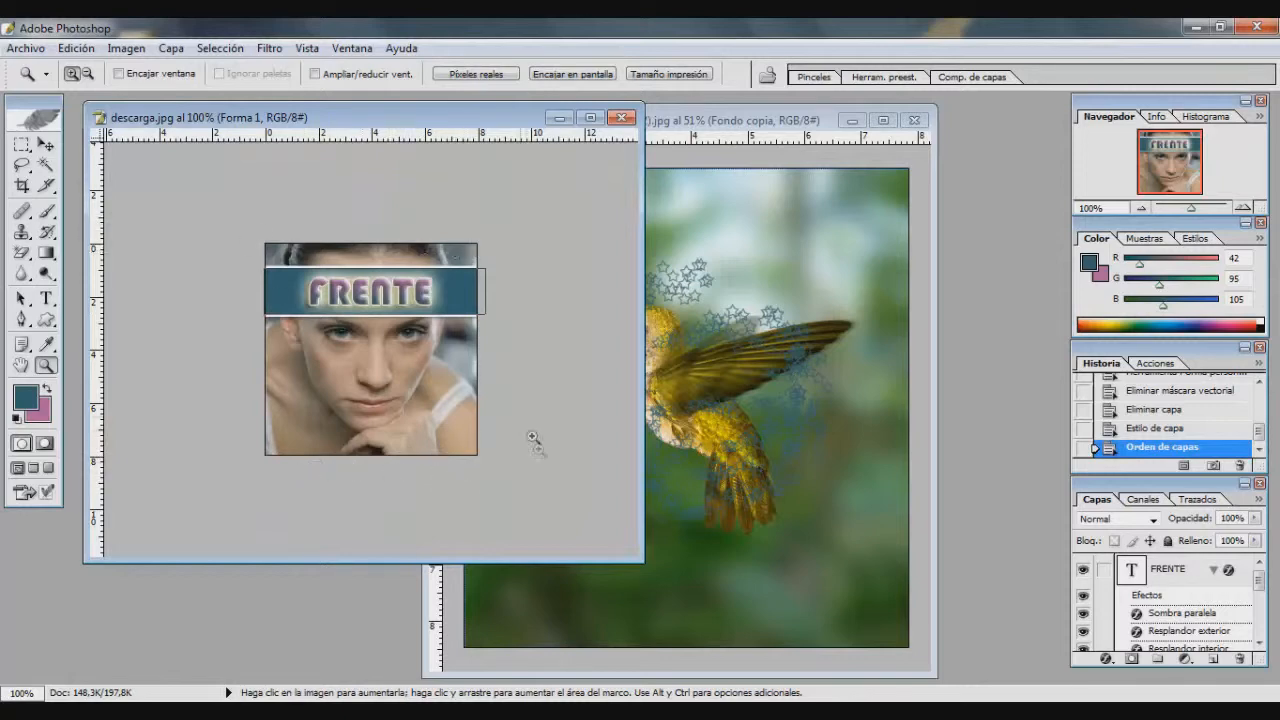
{"action": "left_click", "coordinate": [560, 76]}
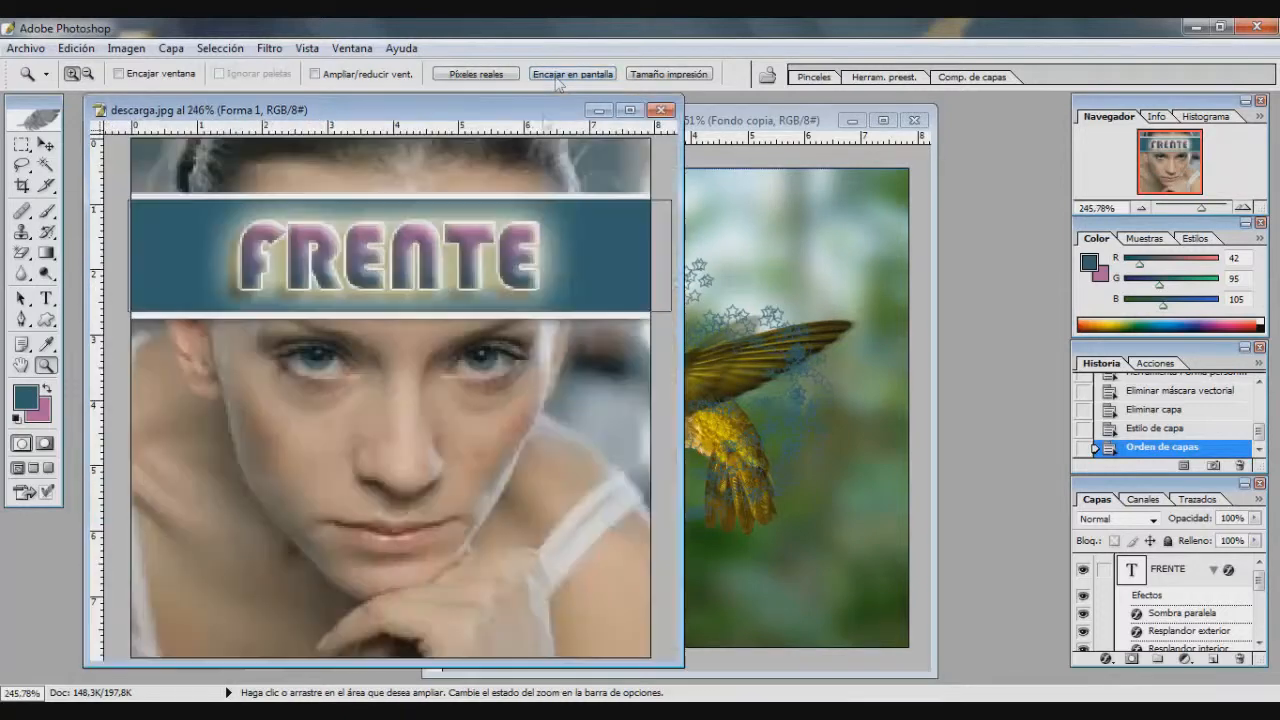
{"action": "left_click", "coordinate": [650, 76]}
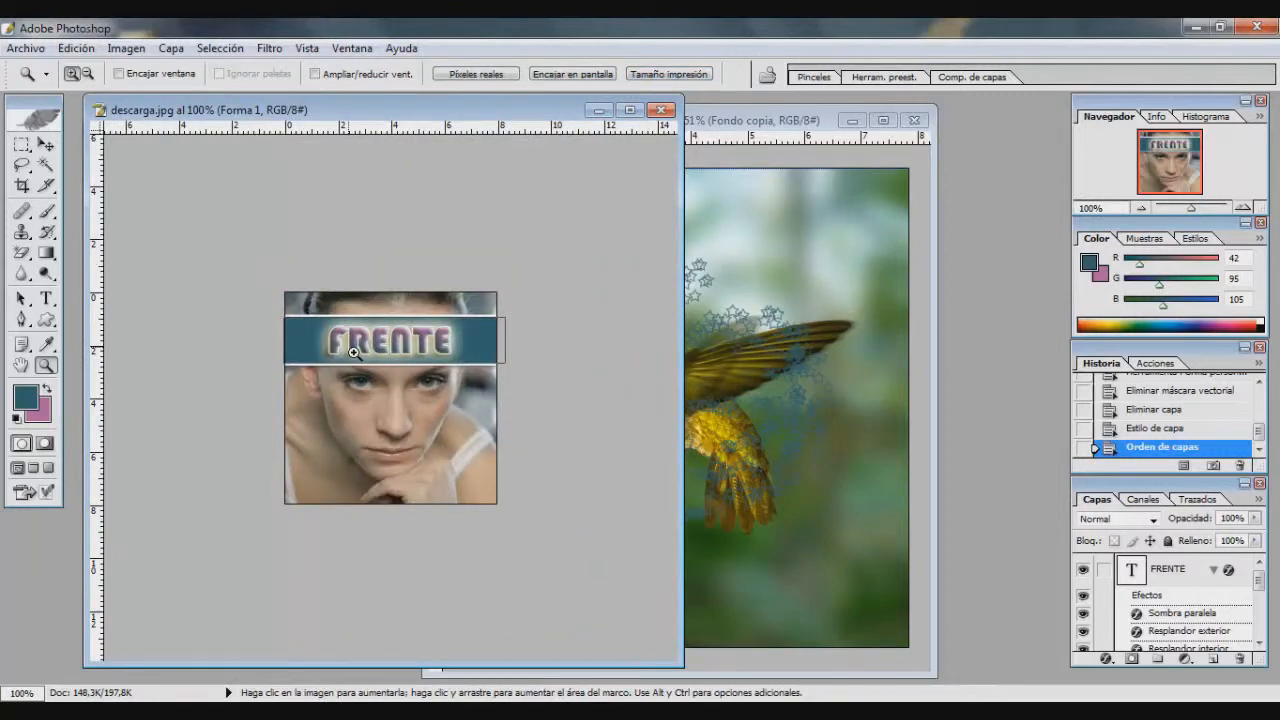
Set the foreground colour to bright blue (R 35, G 200, B 231) and swap it with the background colour and back.
{"action": "left_click", "coordinate": [24, 400]}
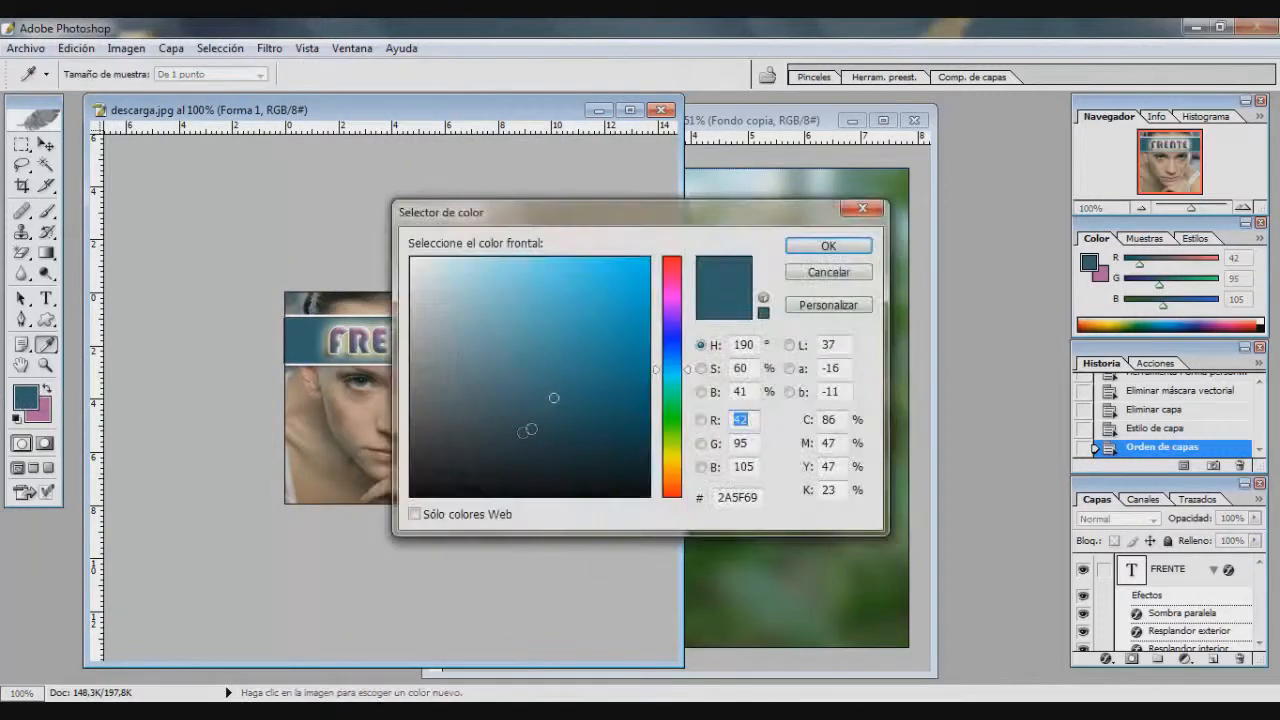
{"action": "left_click_drag", "start_coordinate": [528, 428], "coordinate": [613, 280]}
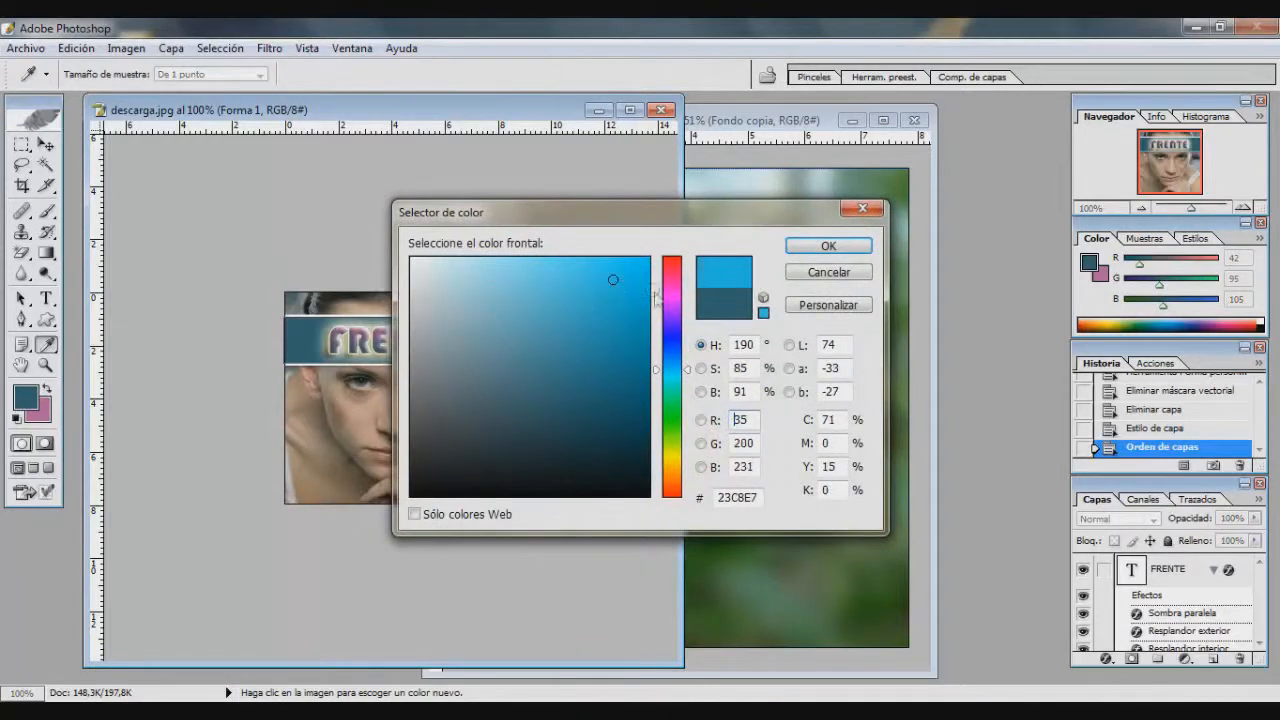
{"action": "left_click", "coordinate": [828, 245]}
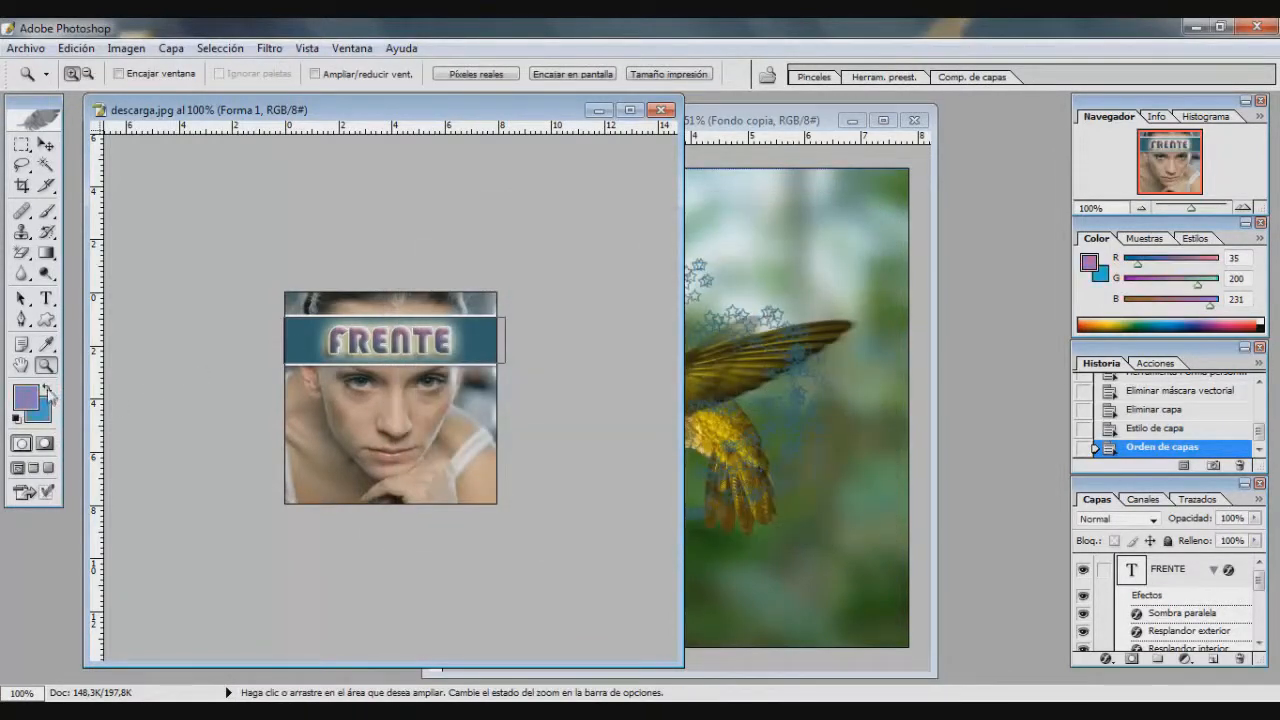
{"action": "left_click", "coordinate": [46, 389]}
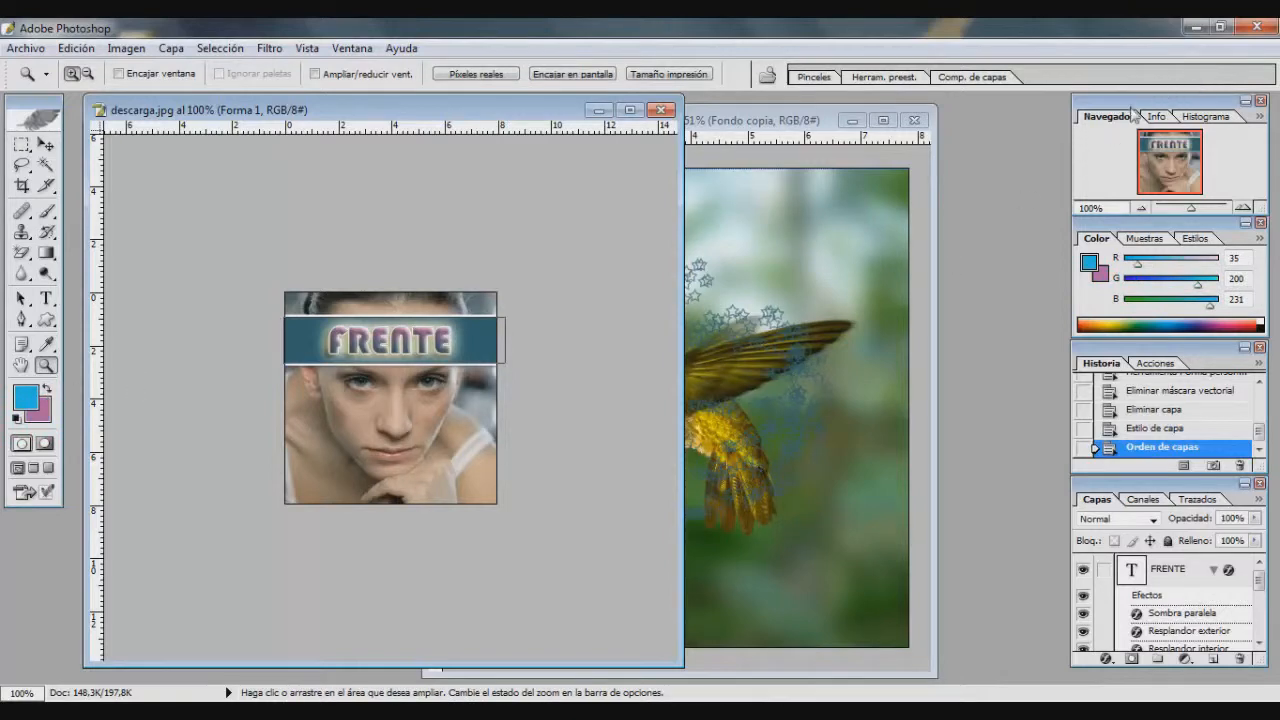
Zoom the portrait to 141.91% with the Navigator and look at the Info and Histogram palettes.
{"action": "mouse_move", "coordinate": [1191, 214]}
{"action": "left_mouse_down"}
{"action": "mouse_move", "coordinate": [1178, 209]}
{"action": "mouse_move", "coordinate": [1198, 210]}
{"action": "left_mouse_up"}
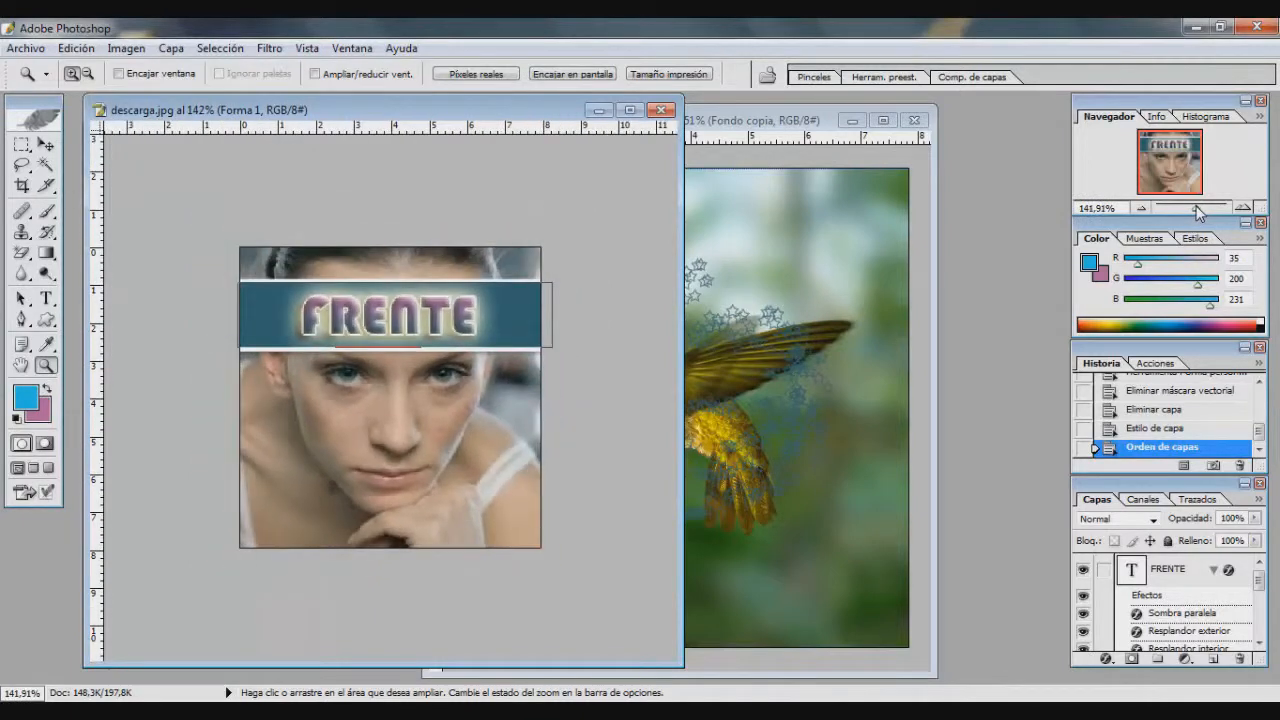
{"action": "left_click", "coordinate": [1158, 120]}
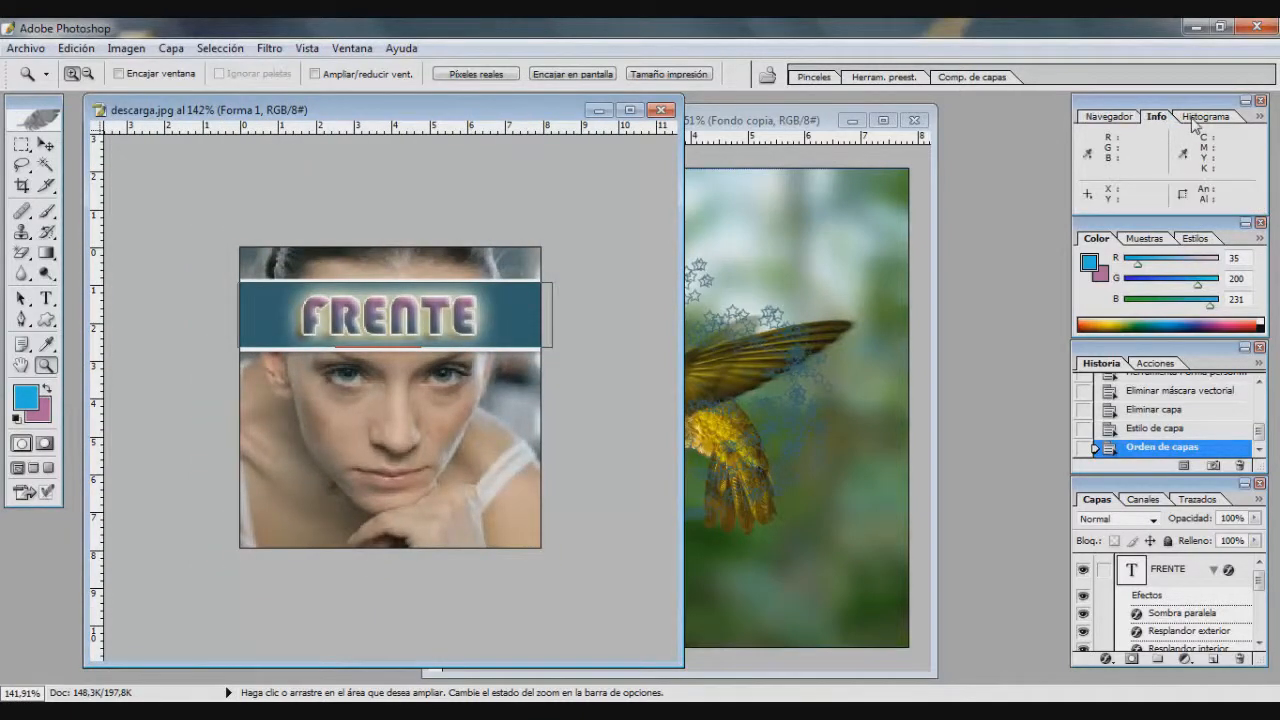
{"action": "left_click", "coordinate": [1193, 120]}
{"action": "left_click", "coordinate": [1100, 117]}
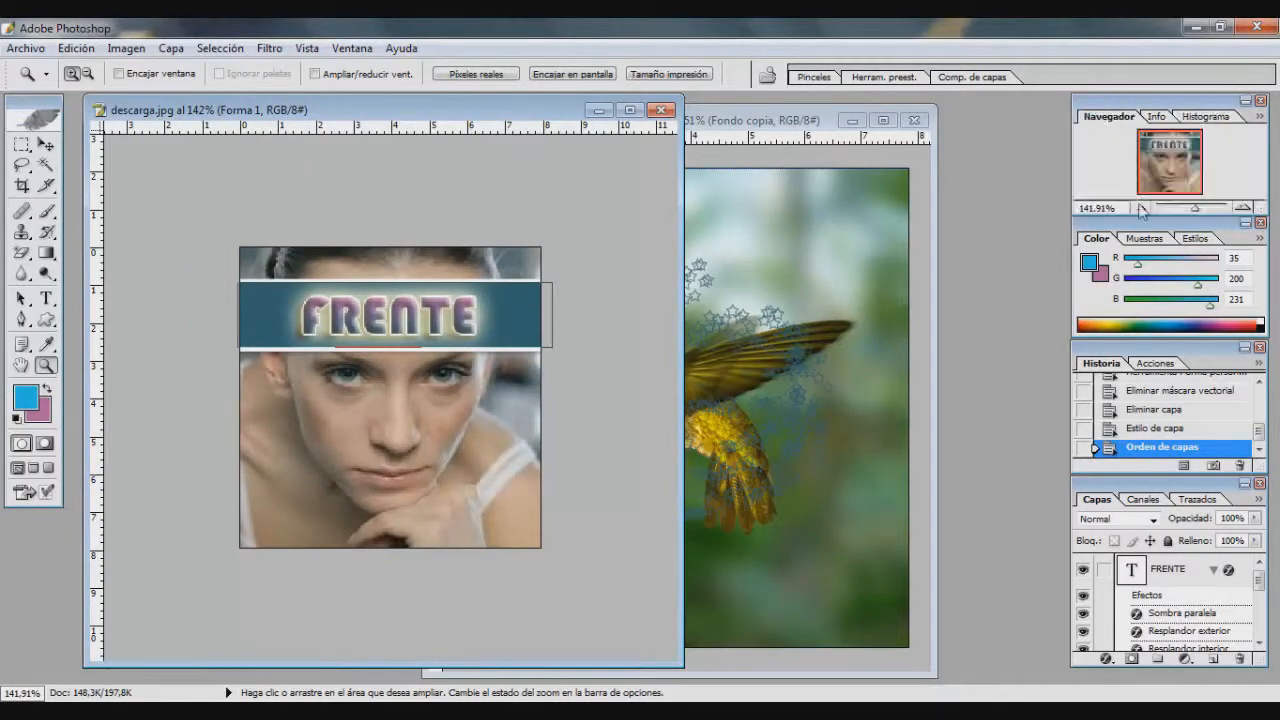
Choose a green swatch as the foreground colour, and replace it with the blue swatch (R 0, G 104, B 180).
{"action": "left_click", "coordinate": [1146, 240]}
{"action": "left_click", "coordinate": [1133, 320]}
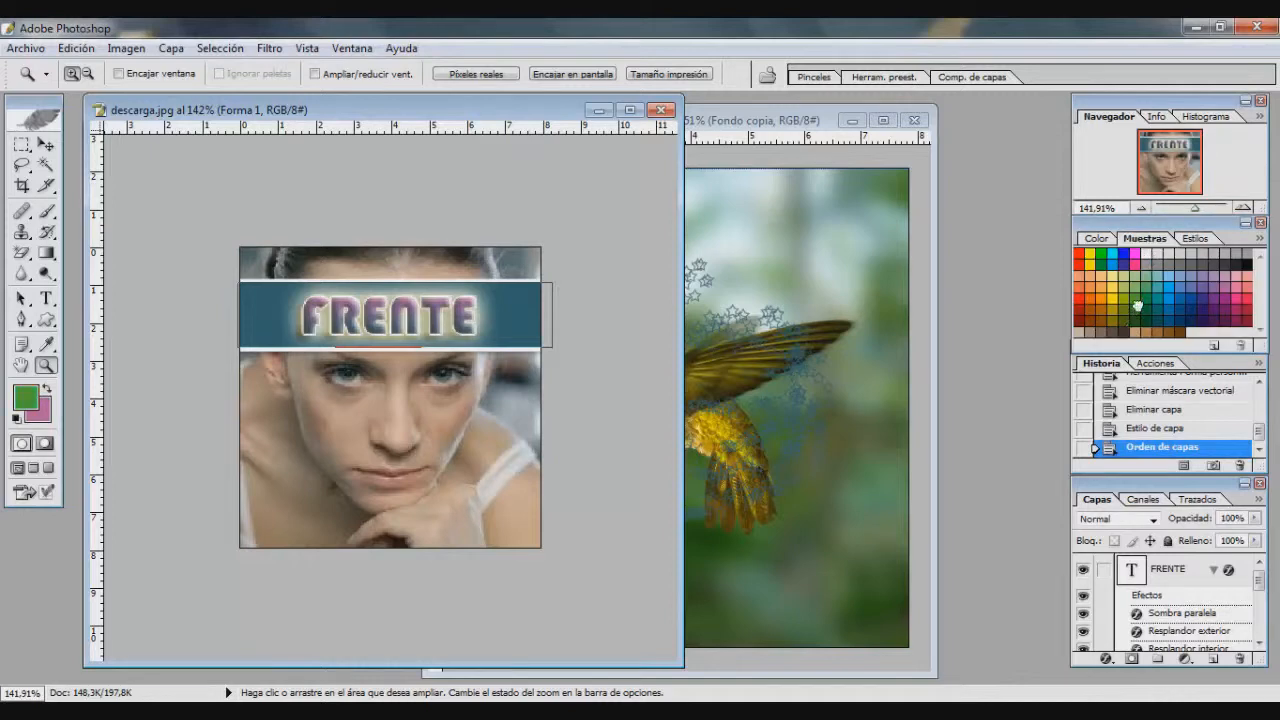
{"action": "left_click", "coordinate": [1148, 315]}
Apply the multicoloured striped preset style to the band behind FRENTE and redisplay the Color palette.
{"action": "left_click", "coordinate": [1195, 238]}
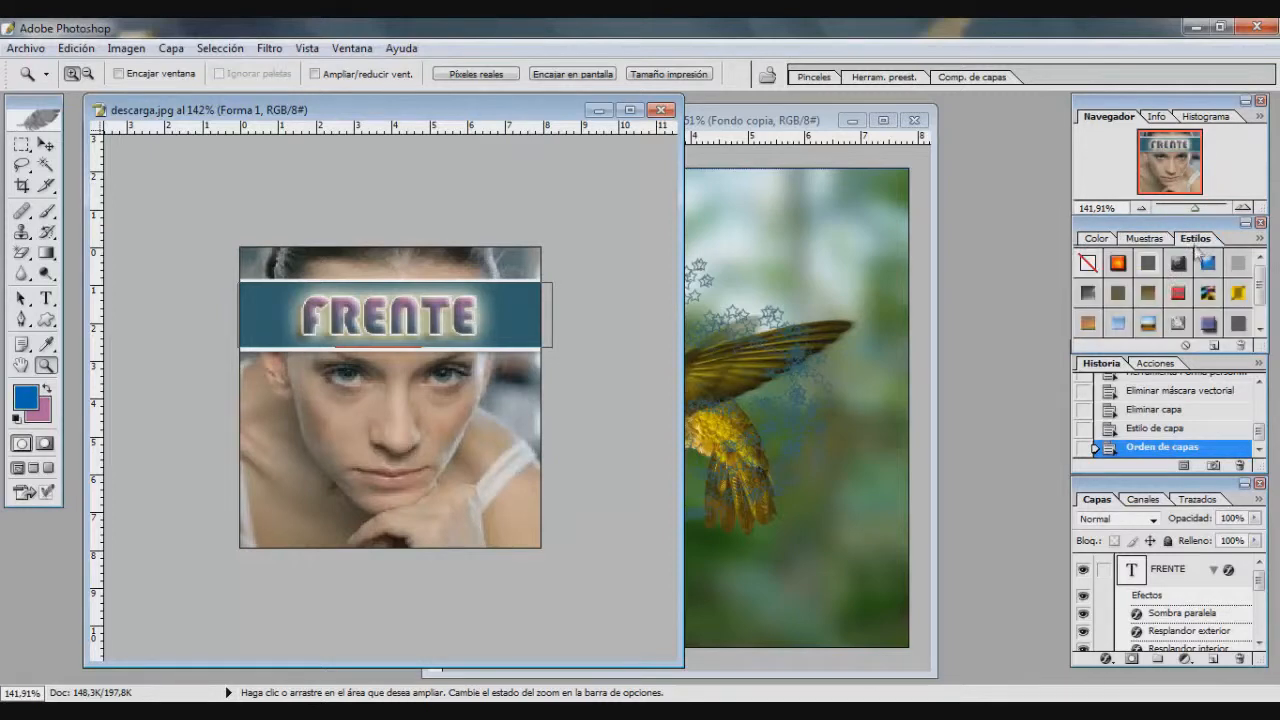
{"action": "left_click", "coordinate": [1178, 292]}
{"action": "left_click", "coordinate": [1102, 238]}
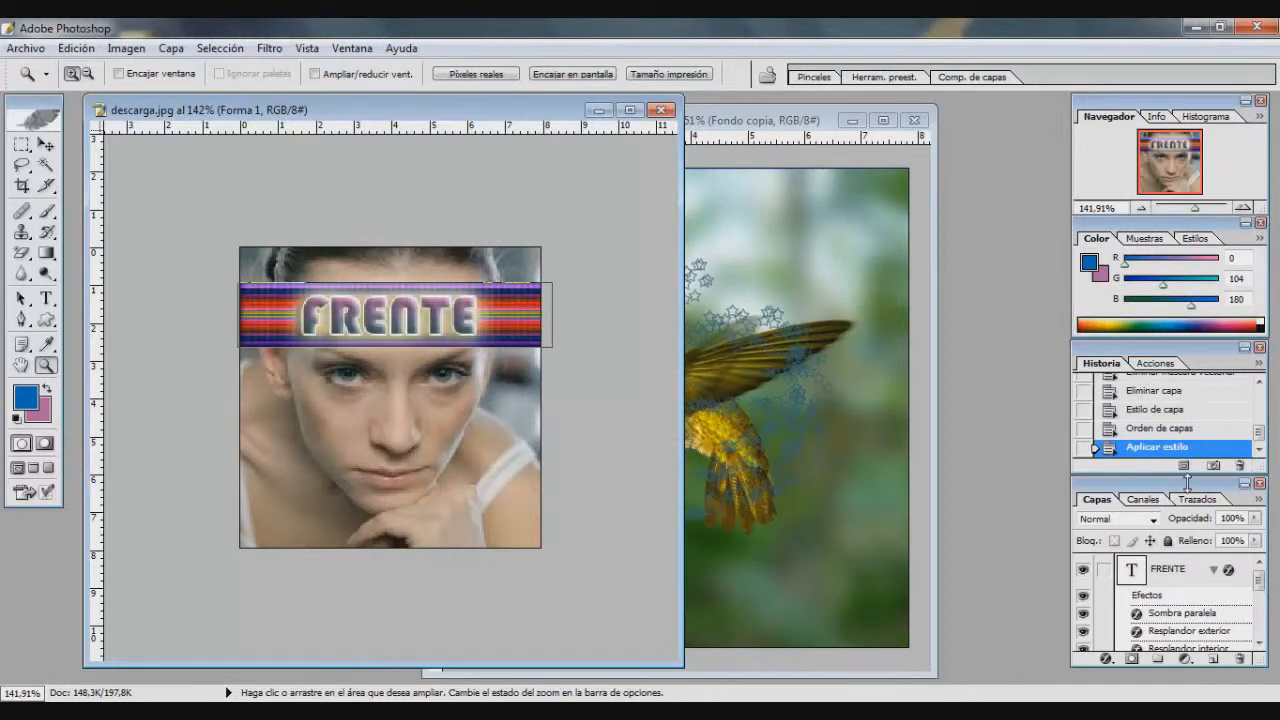
Step back through the history to Estilo de capa and Orden de capas, and restore the Aplicar estilo state.
{"action": "left_click", "coordinate": [1168, 430]}
{"action": "left_click", "coordinate": [1175, 410]}
{"action": "left_click", "coordinate": [1168, 428]}
{"action": "left_click", "coordinate": [1160, 447]}
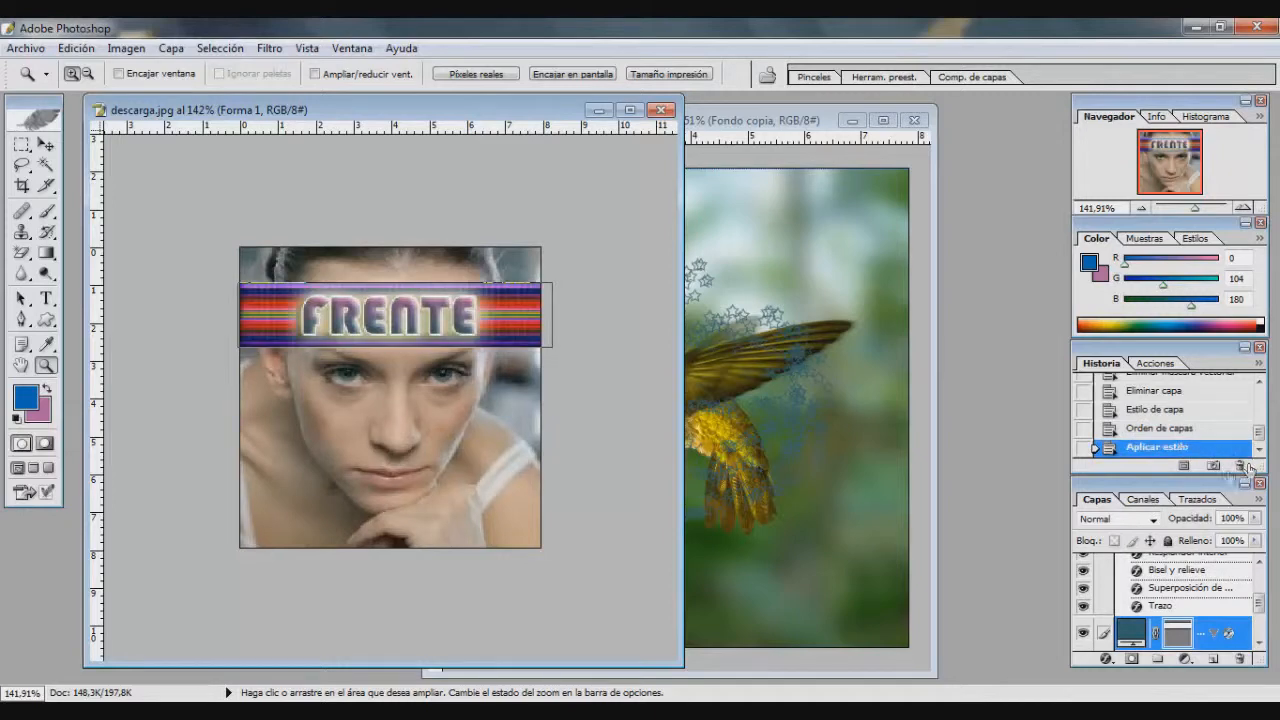
{"action": "left_click", "coordinate": [1200, 428]}
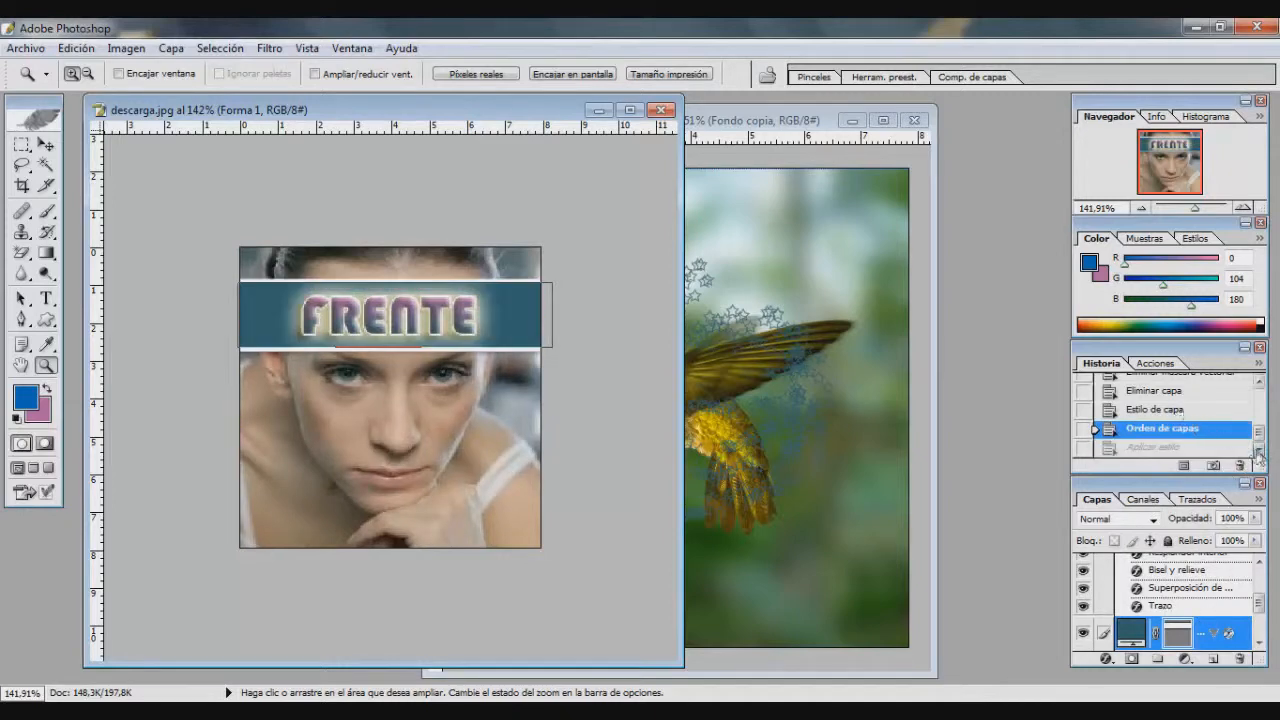
{"action": "left_click", "coordinate": [1240, 448]}
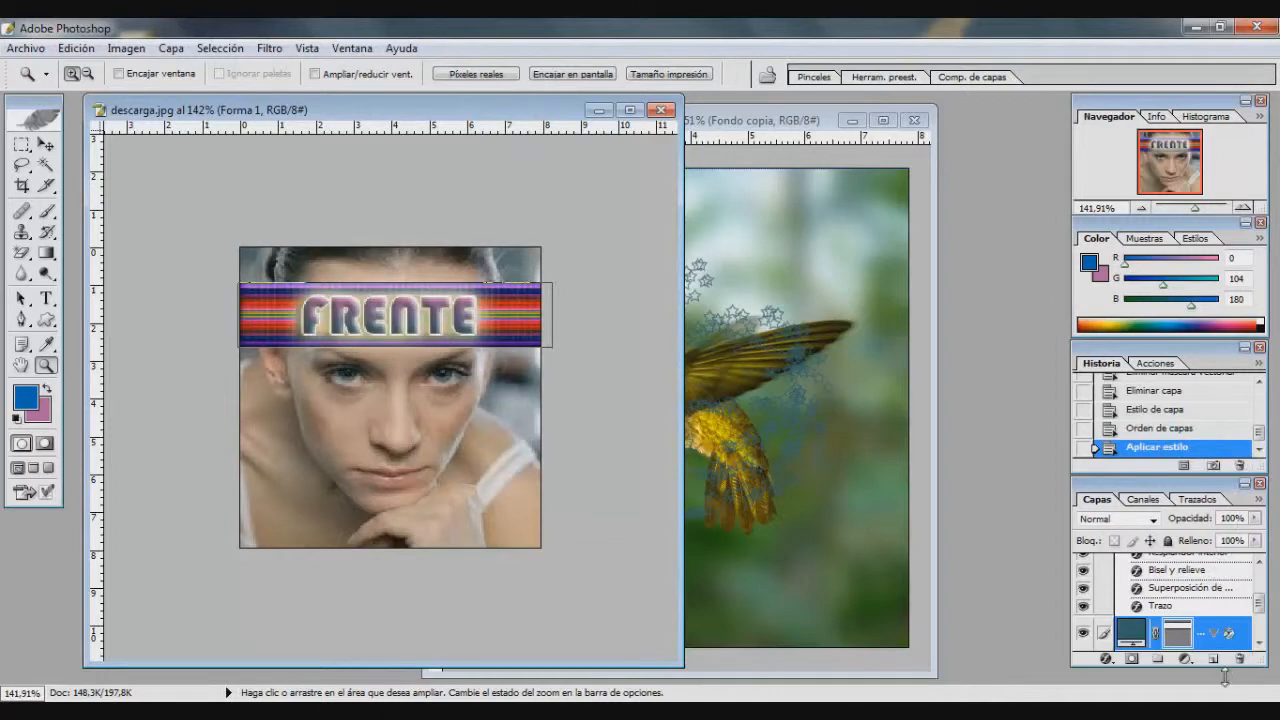
Examine the available adjustment and fill layer types, the image adjustment commands and the layer style options without applying any.
{"action": "left_click", "coordinate": [1184, 659]}
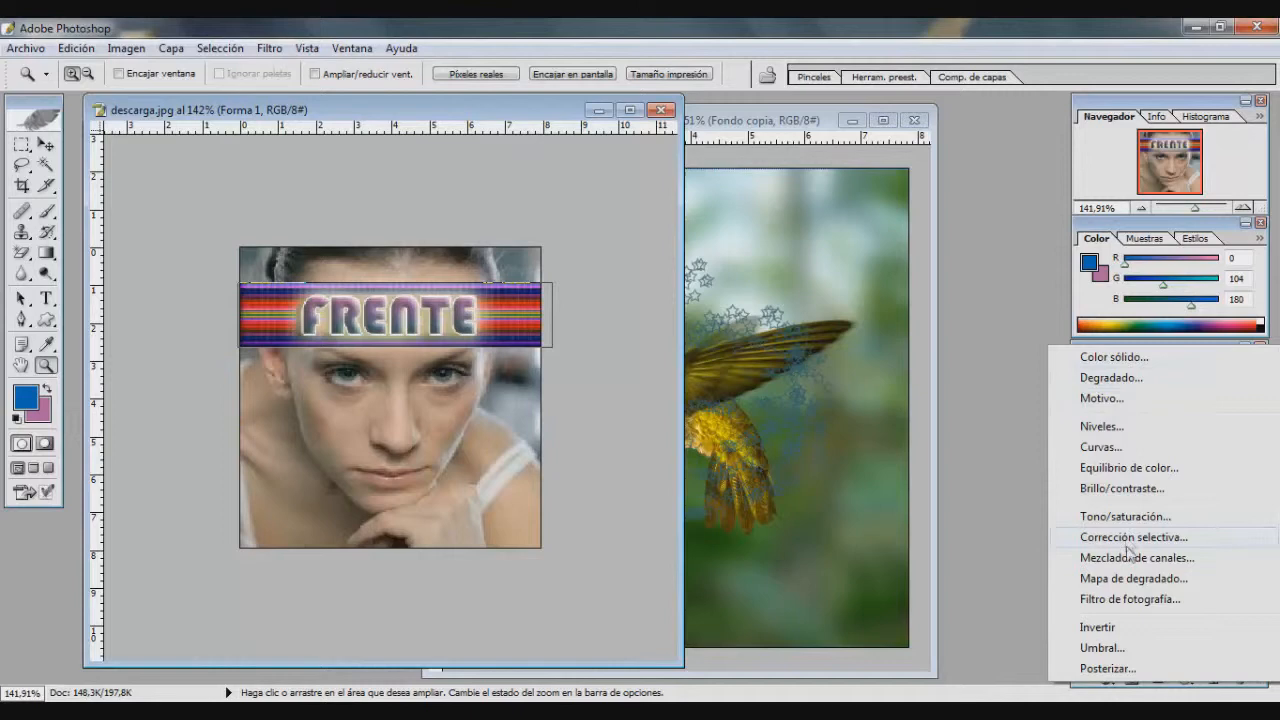
{"action": "left_click", "coordinate": [126, 48]}
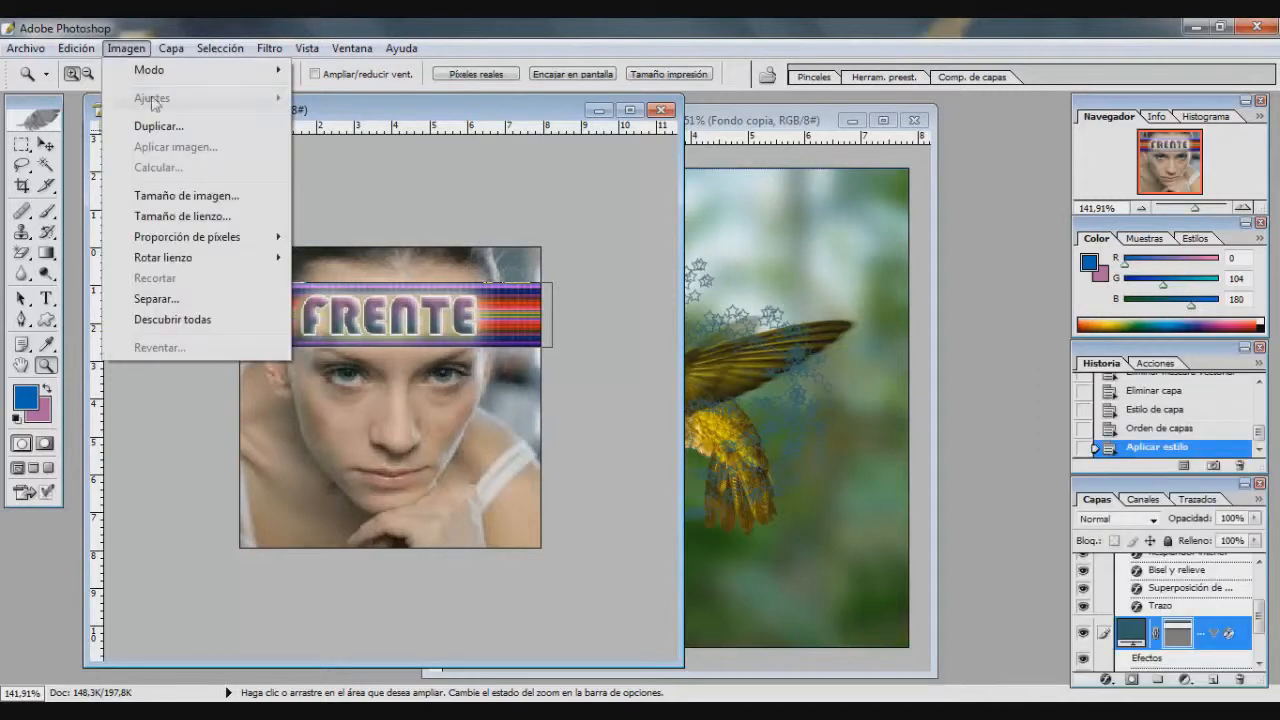
{"action": "left_click", "coordinate": [1185, 679]}
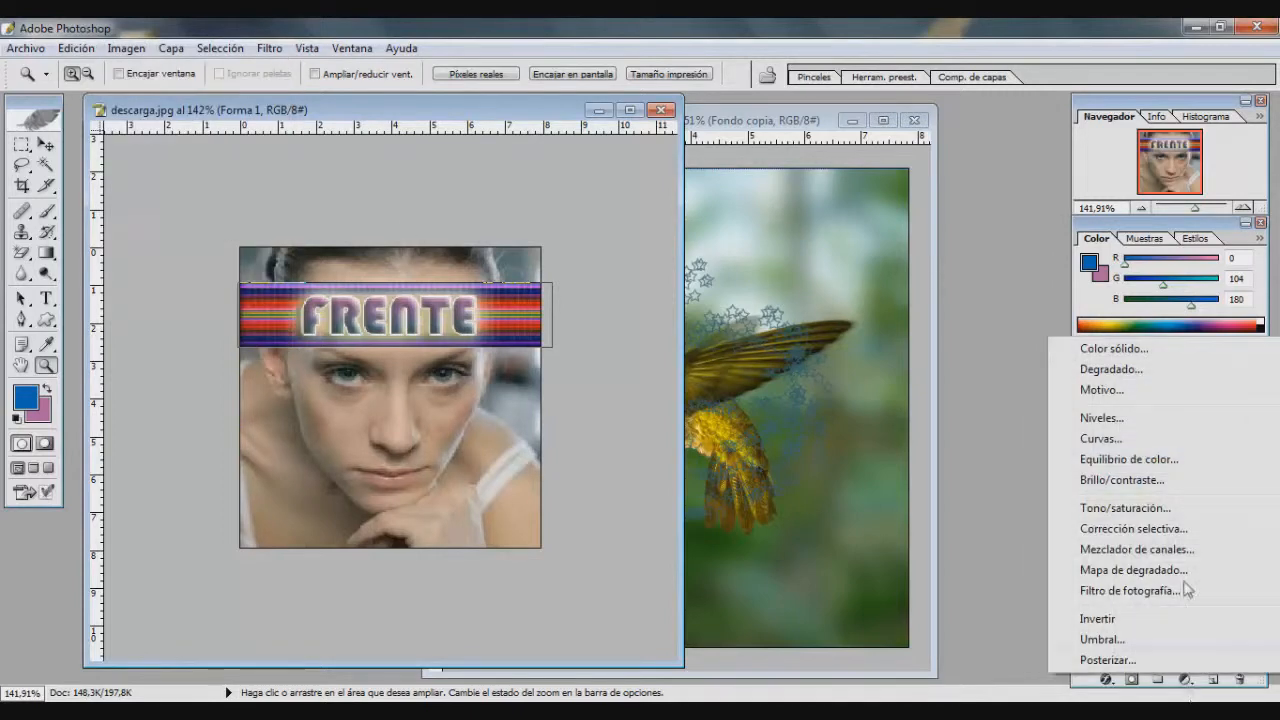
{"action": "left_click", "coordinate": [1017, 556]}
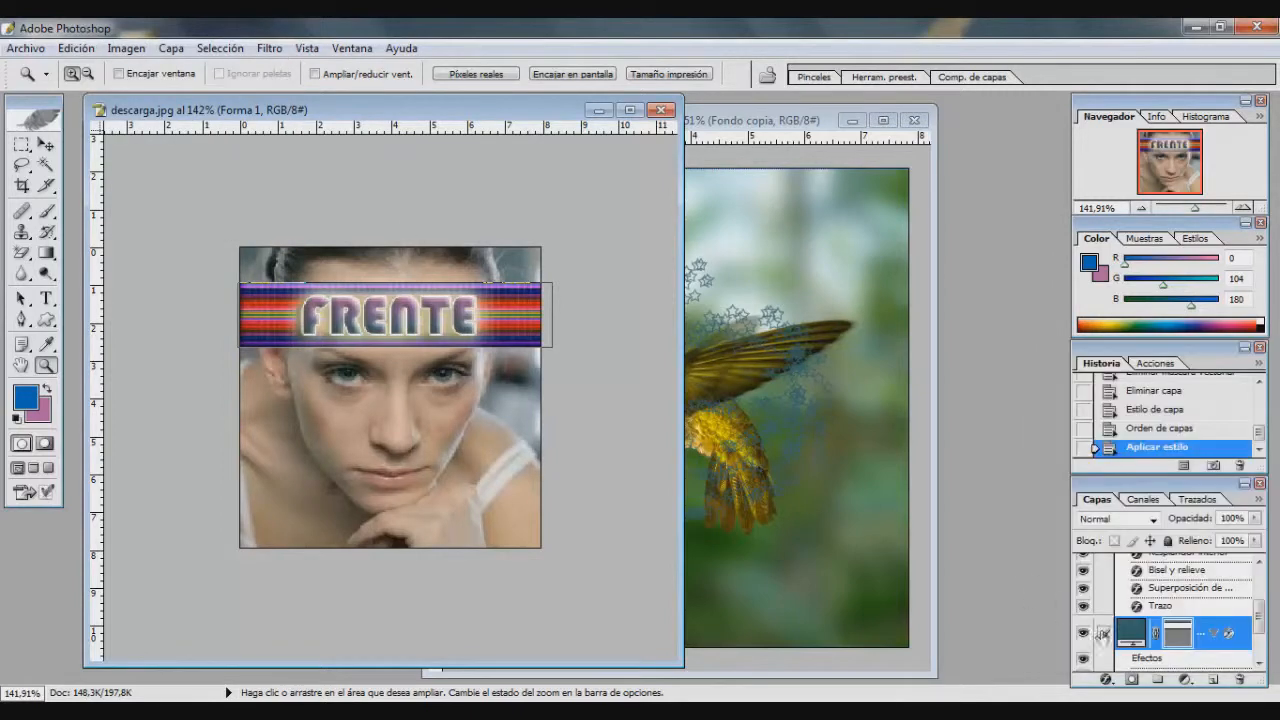
{"action": "left_click", "coordinate": [1111, 684]}
{"action": "left_click", "coordinate": [1112, 685]}
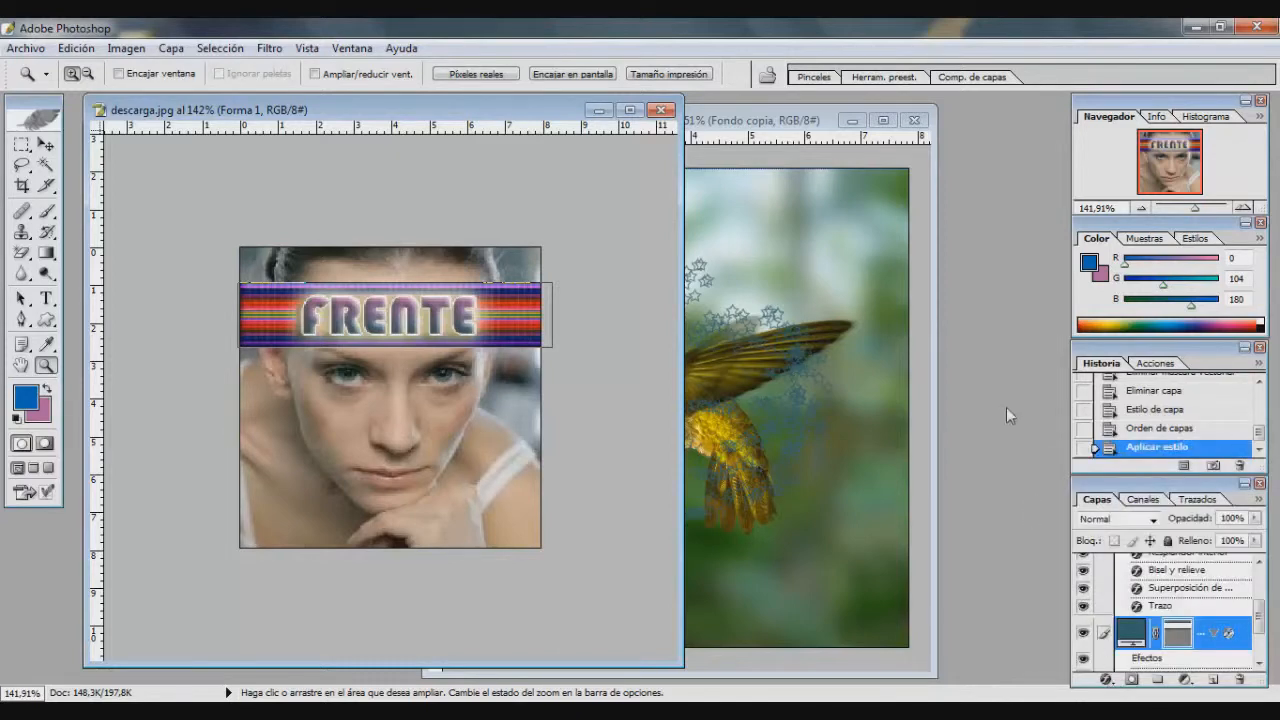